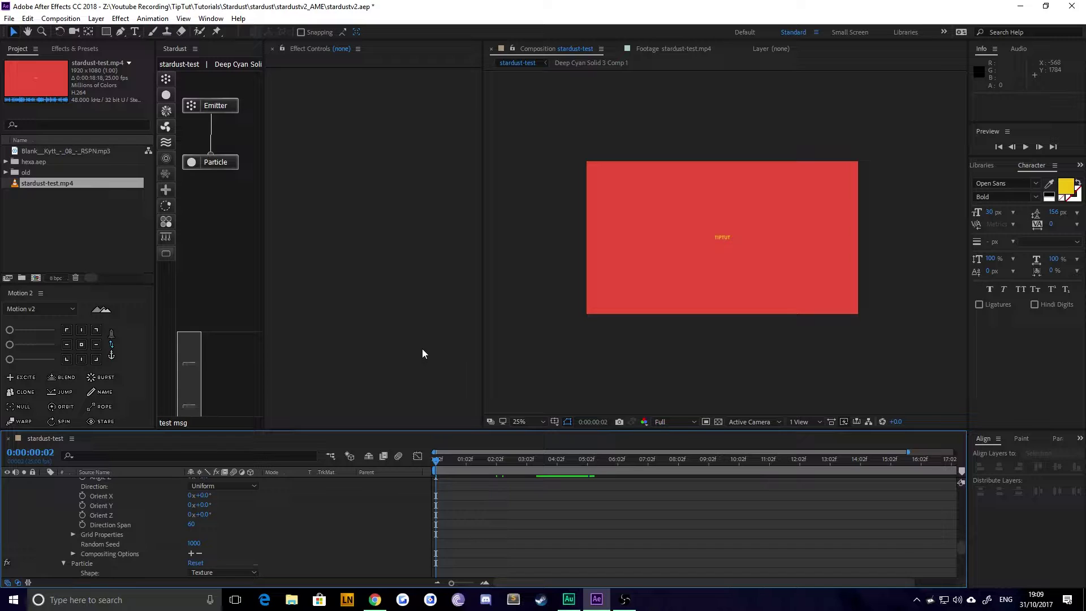
# Create a 1280 × 720 composition at 25 fps lasting 20 seconds and fit it to the viewer.
pyautogui.click(99, 215)
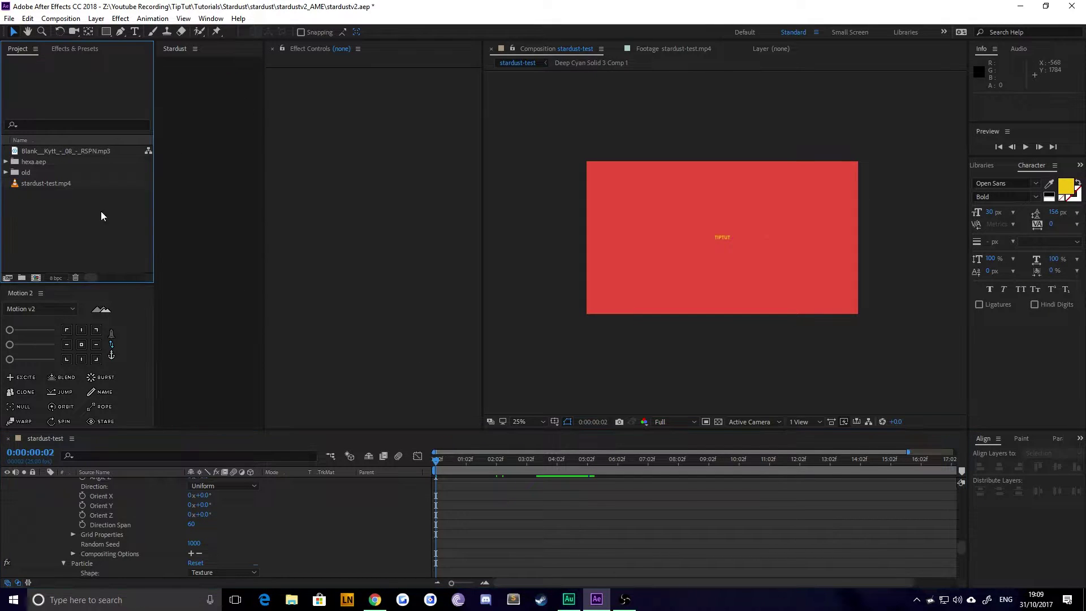
pyautogui.click(47, 184)
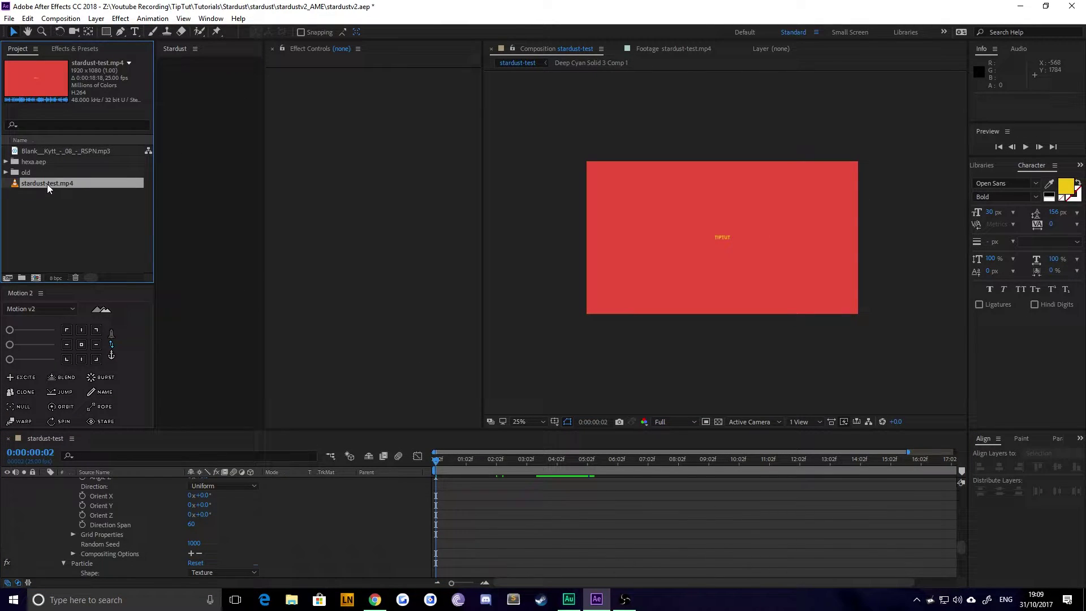
pyautogui.click(60, 18)
pyautogui.click(93, 32)
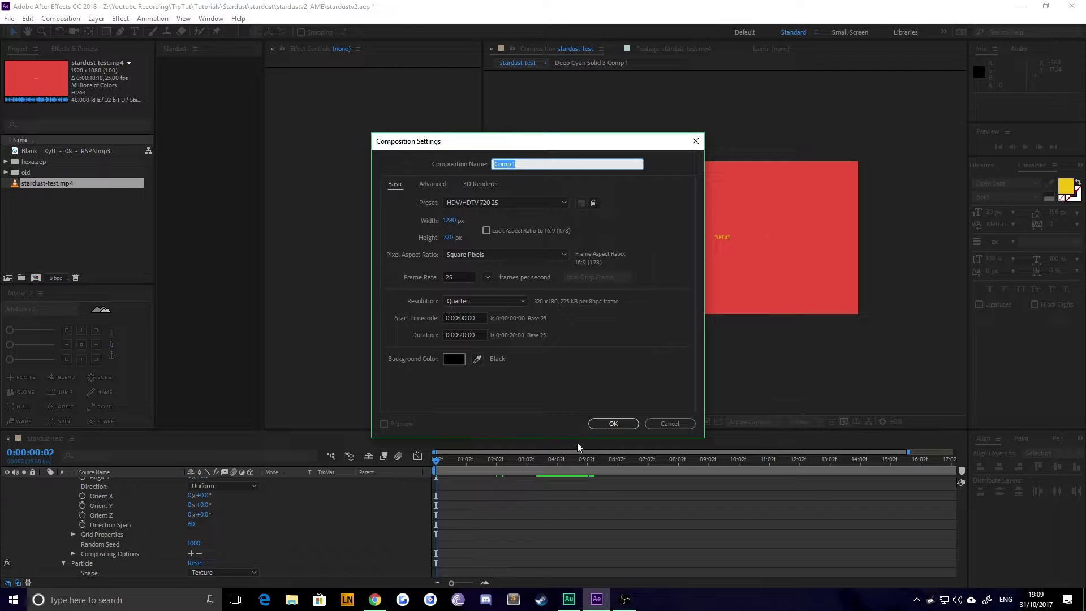
pyautogui.click(610, 426)
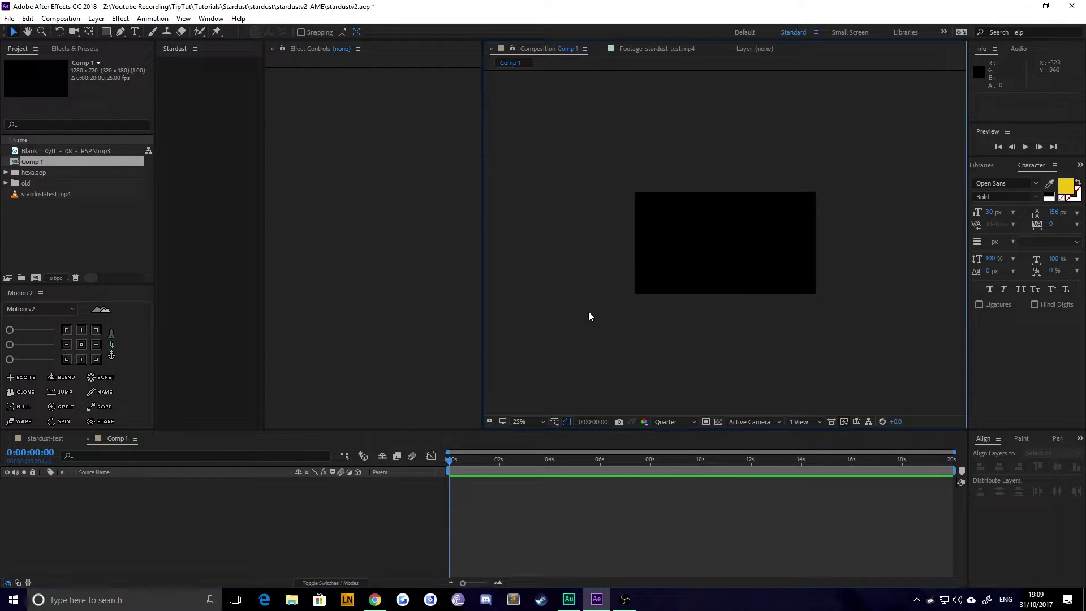
pyautogui.click(521, 422)
pyautogui.click(551, 226)
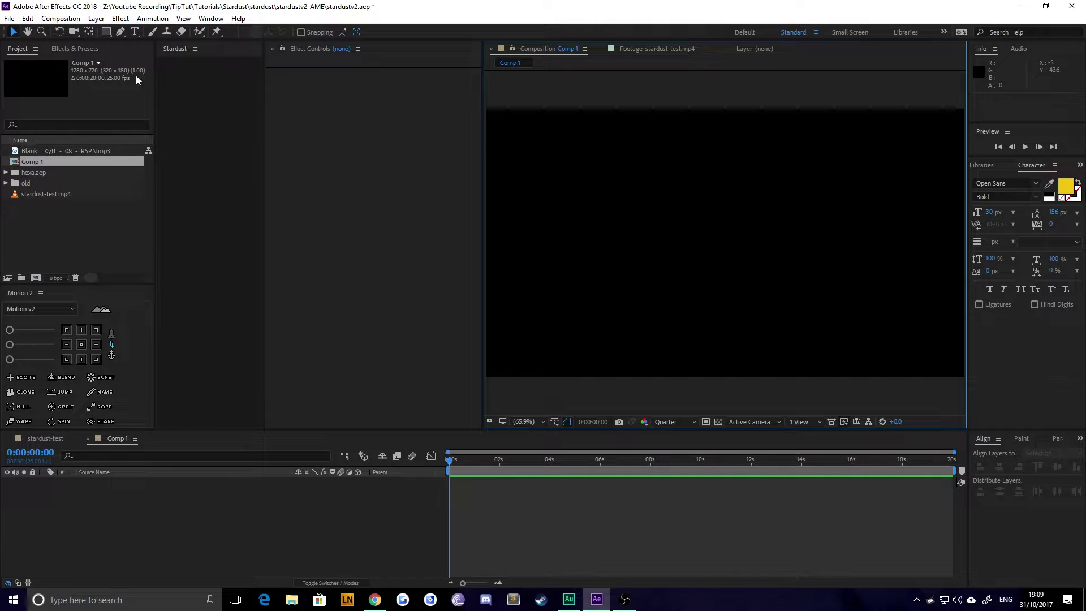
# Add a red background solid named BG to the composition and slightly widen the Stardust panel.
pyautogui.hotkey('ctrl', 'y')
pyautogui.write('BG')
pyautogui.press('Return')
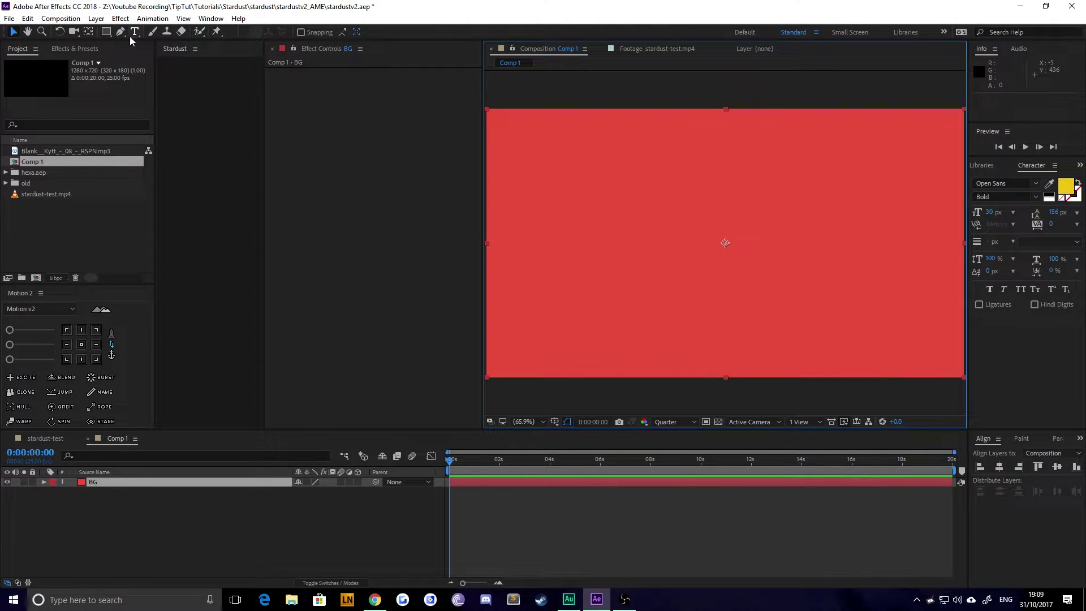
pyautogui.moveTo(265, 117); pyautogui.dragTo(288, 116)
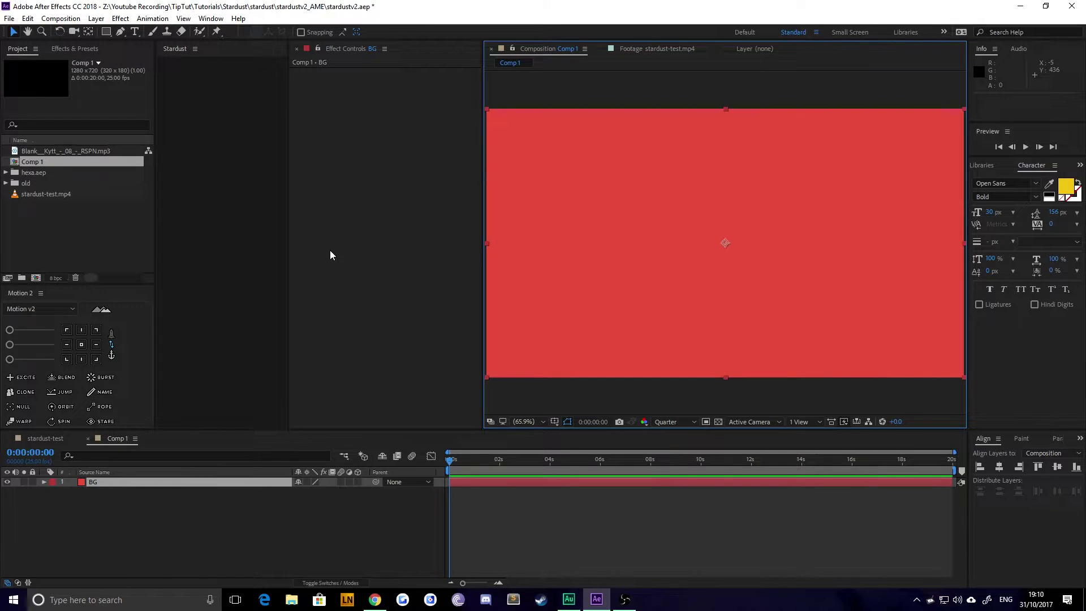
# Add a second full-size 1280 × 720 solid named Stardust above the BG layer.
pyautogui.click(496, 515)
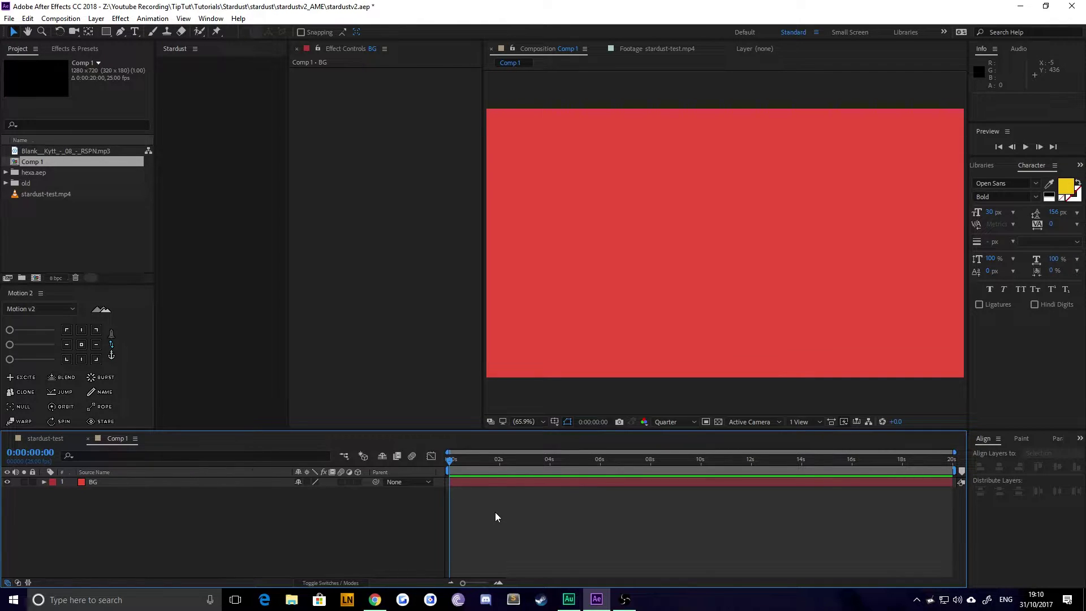
pyautogui.hotkey('ctrl', 'y')
pyautogui.write('Stardust')
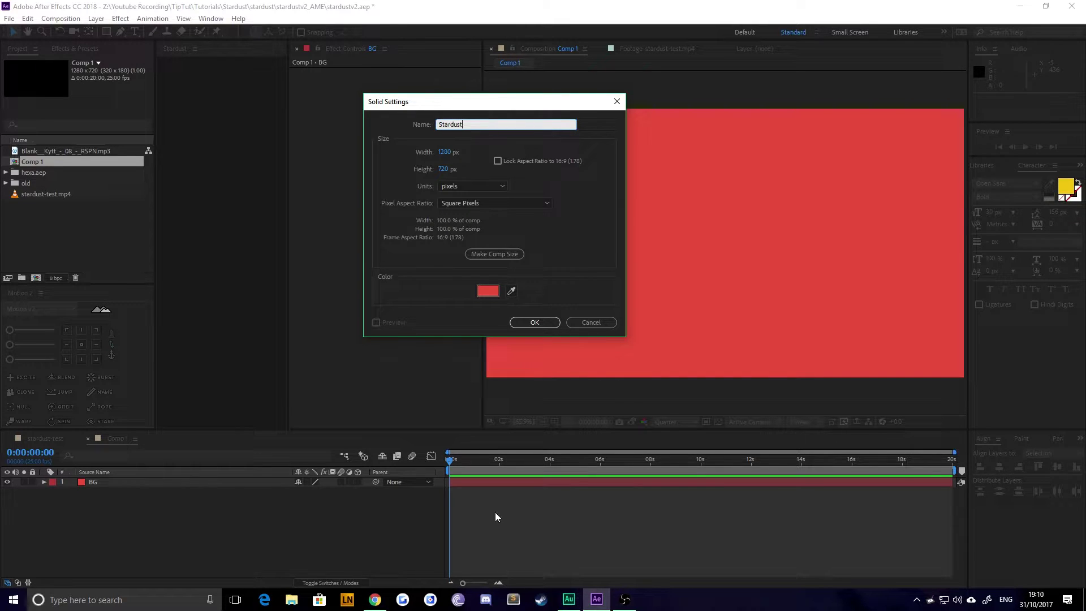
pyautogui.press('Return')
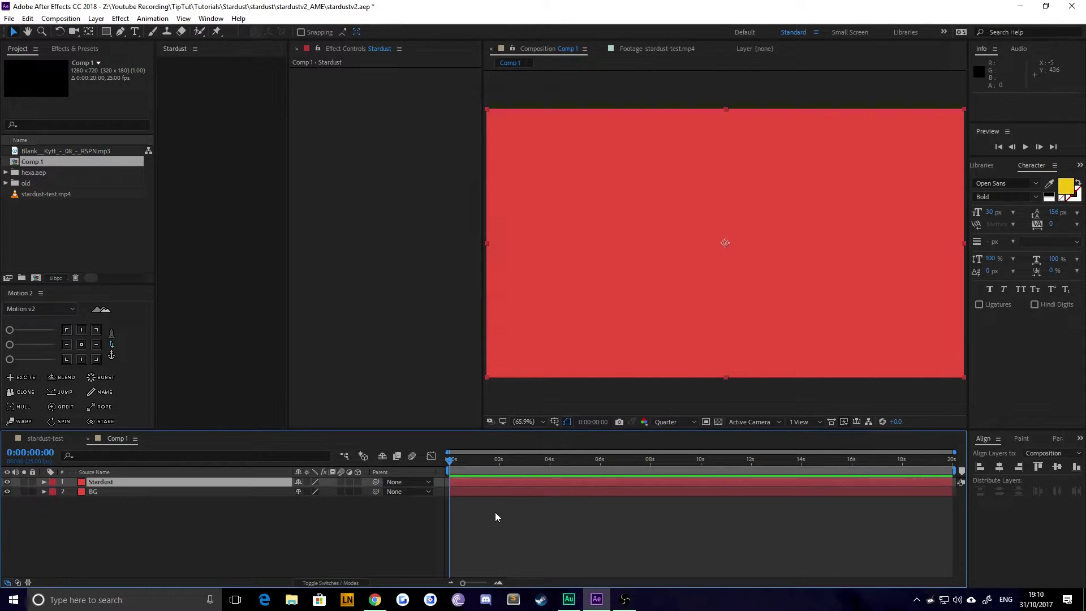
# View the finished stardust-test composition at about 0:00:01:04, and return to Comp 1.
pyautogui.click(52, 440)
pyautogui.moveTo(440, 460); pyautogui.dragTo(469, 460)
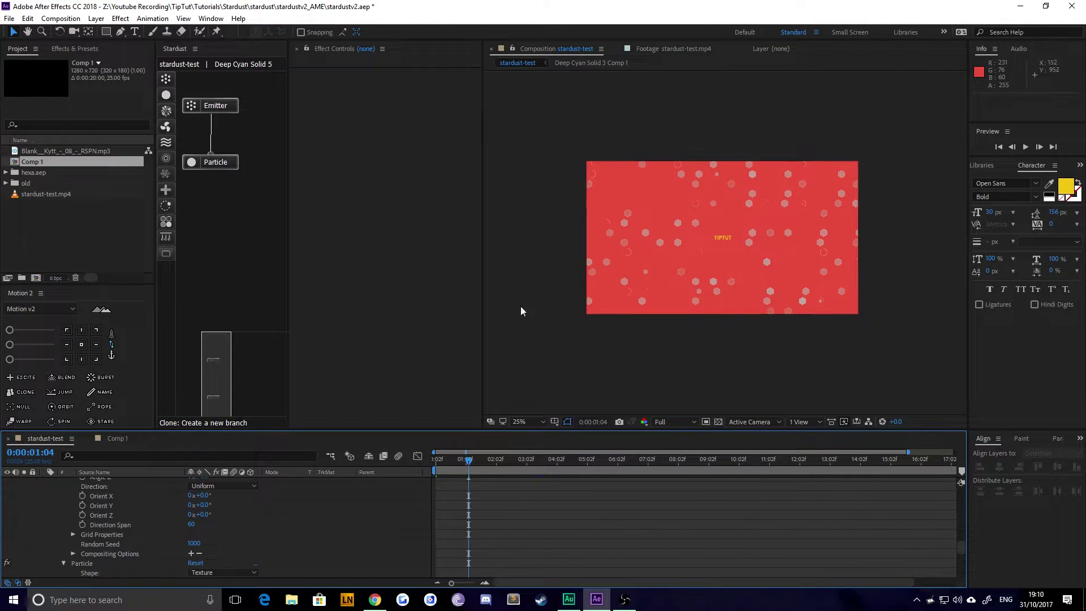
pyautogui.click(111, 439)
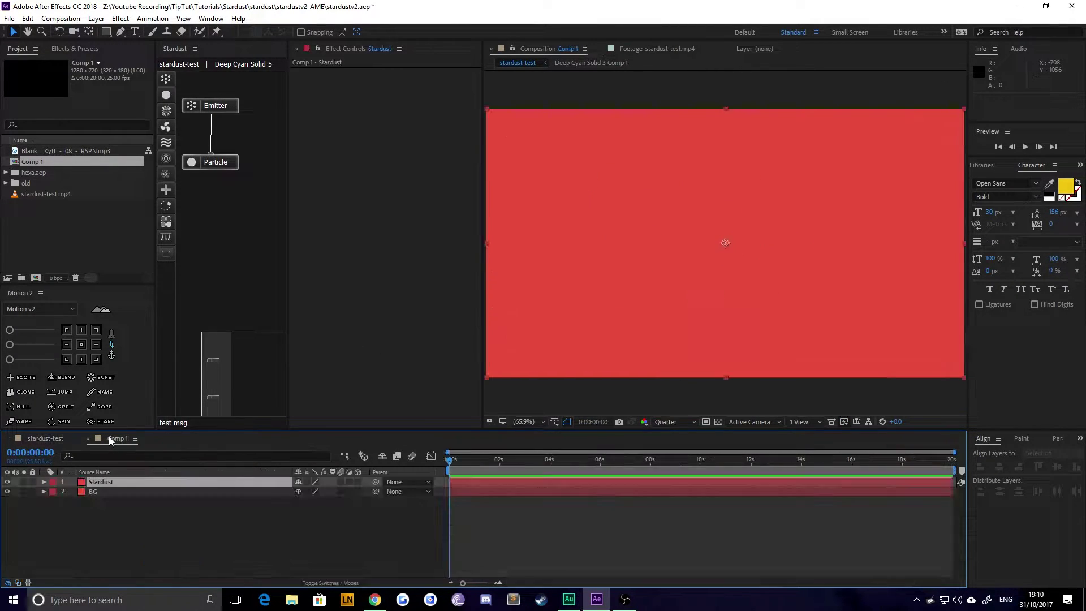
# Find the Stardust effect by searching for "stardust" and apply it to the Stardust layer.
pyautogui.click(191, 523)
pyautogui.click(120, 482)
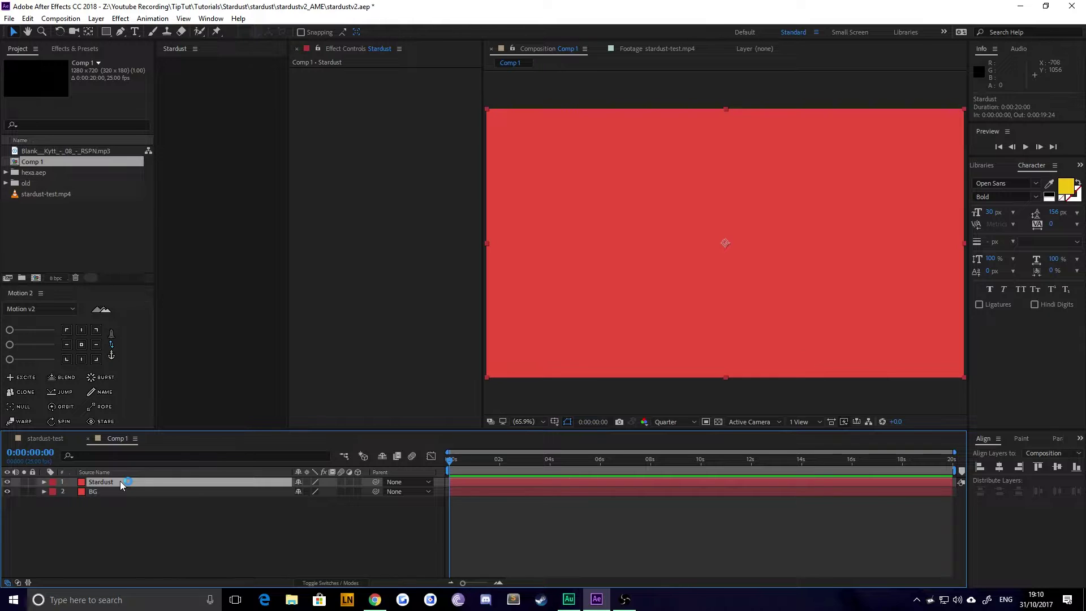
pyautogui.write('stardust')
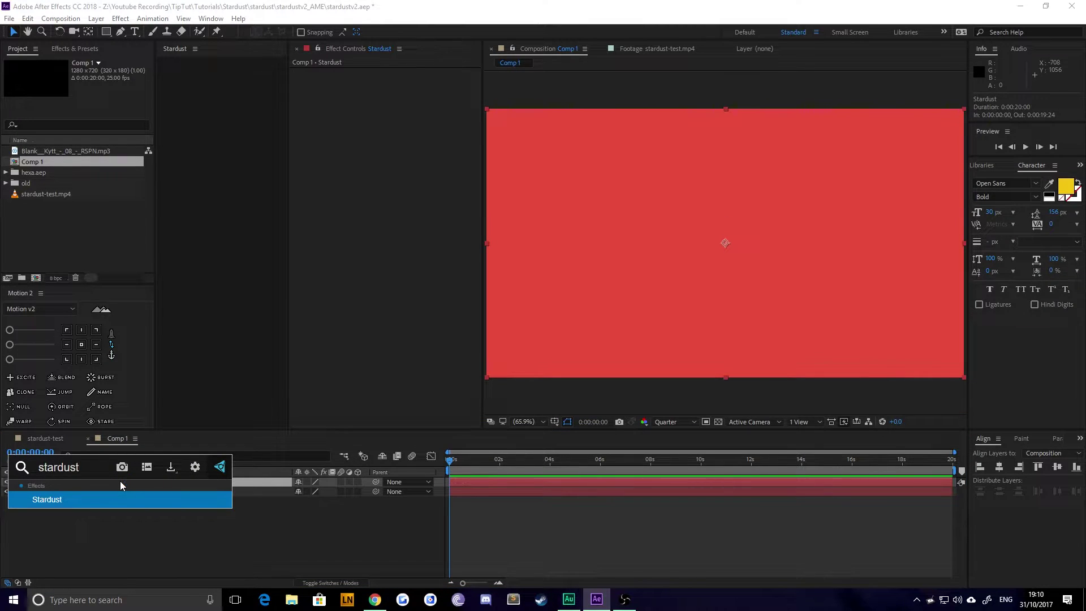
pyautogui.press('Return')
# Set the preview resolution to Half and move the current time to about 0:00:04:24.
pyautogui.moveTo(494, 461); pyautogui.dragTo(540, 463)
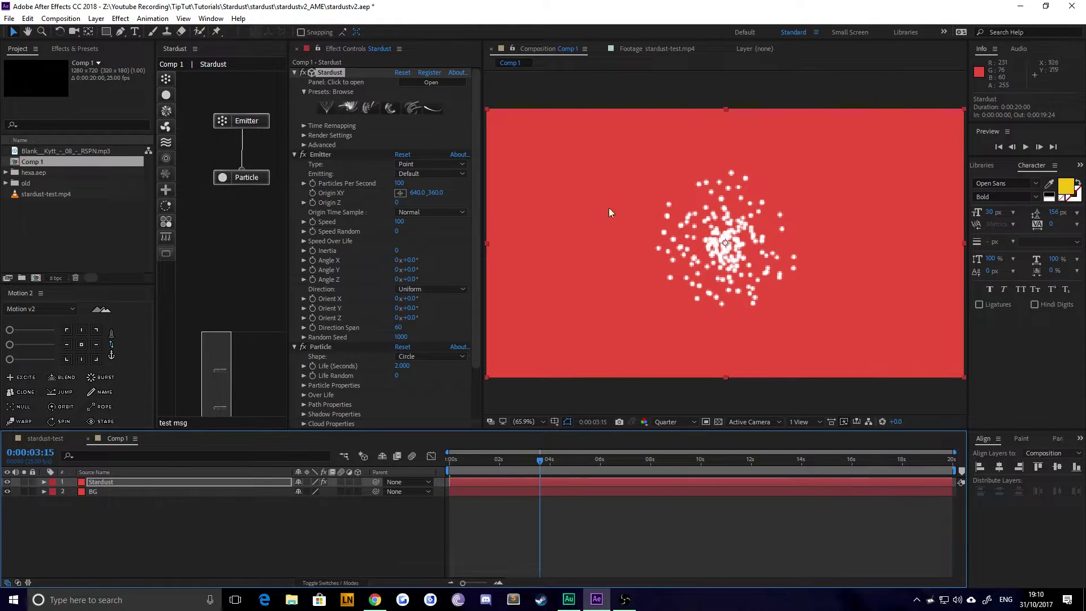
pyautogui.click(673, 422)
pyautogui.click(670, 454)
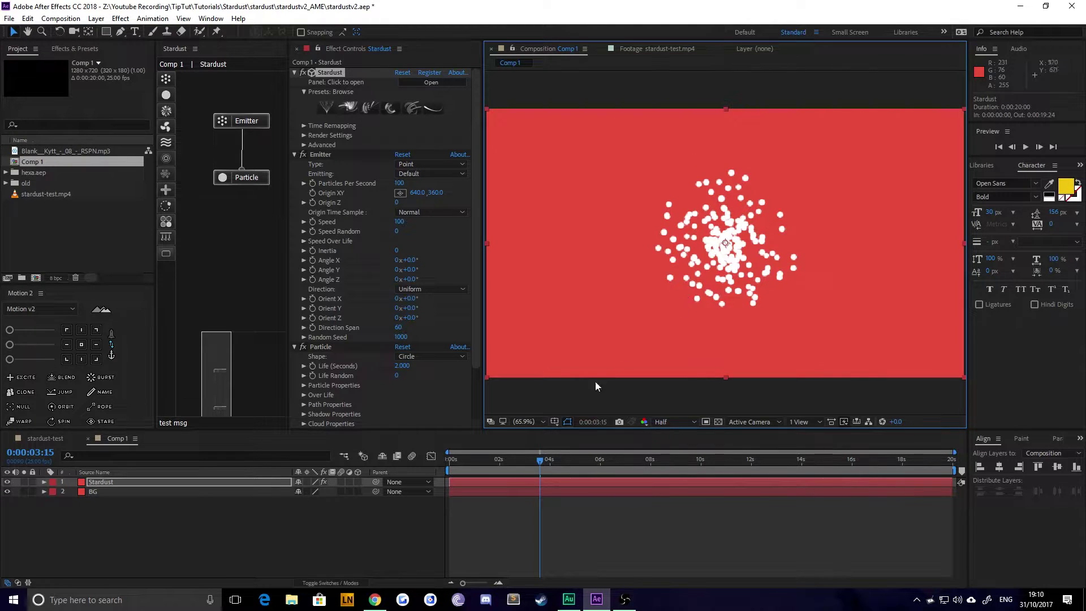
pyautogui.moveTo(462, 456); pyautogui.dragTo(574, 461)
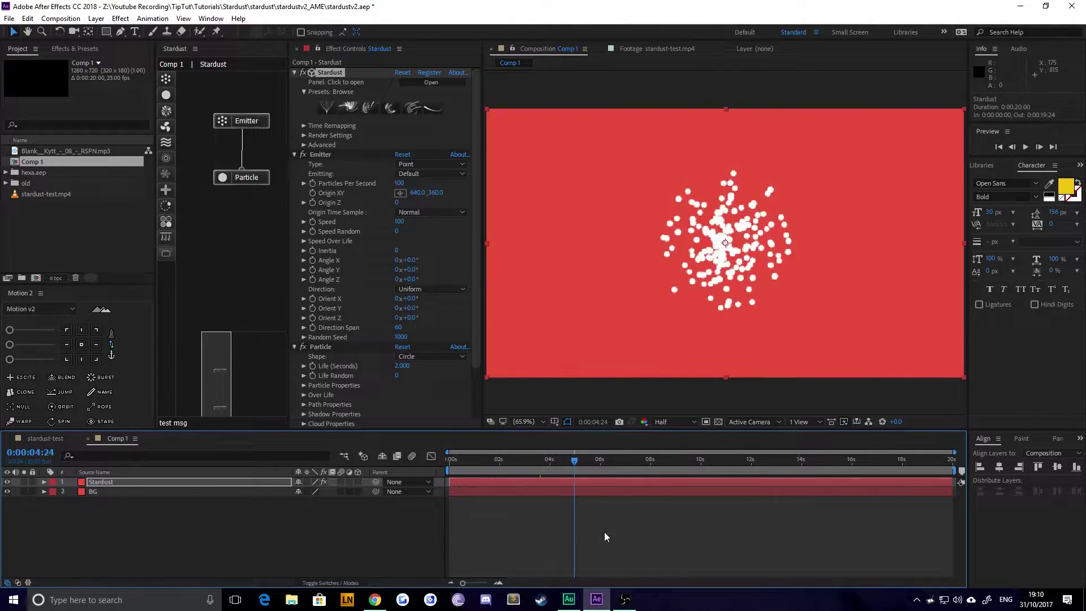
pyautogui.click(602, 531)
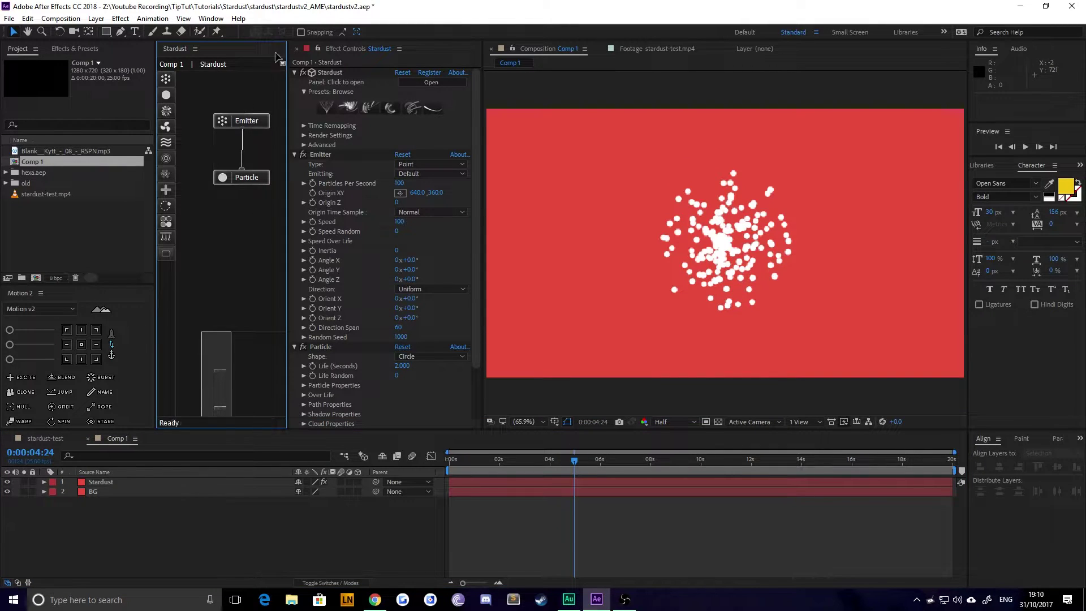
# Widen the Stardust and Effect Controls panels and inspect the settings of the Emitter and Particle nodes.
pyautogui.moveTo(288, 119); pyautogui.dragTo(303, 120)
pyautogui.moveTo(483, 121); pyautogui.dragTo(491, 121)
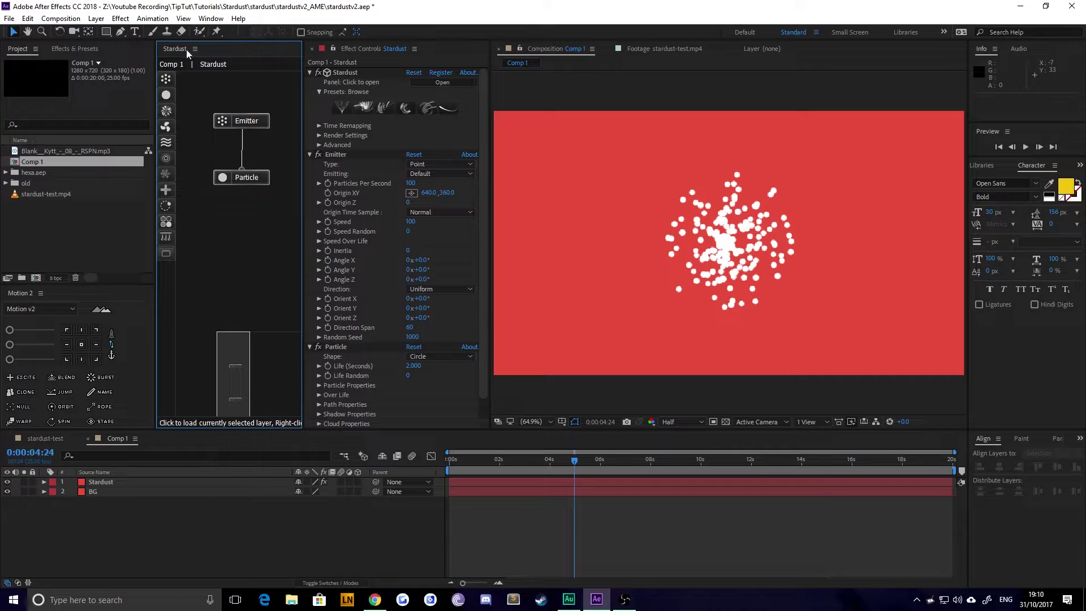
pyautogui.click(238, 121)
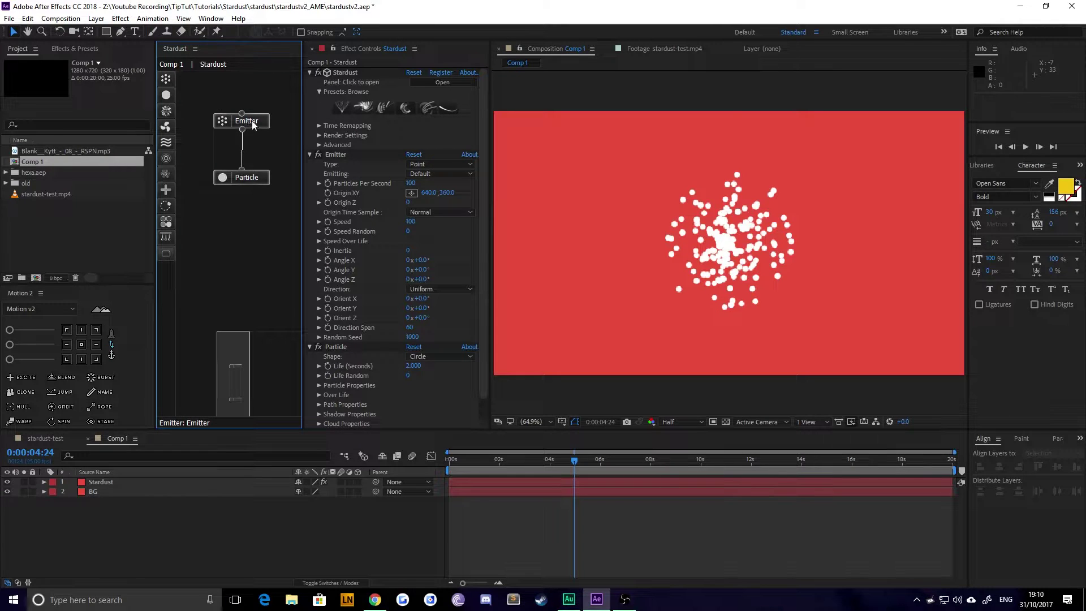
pyautogui.click(263, 178)
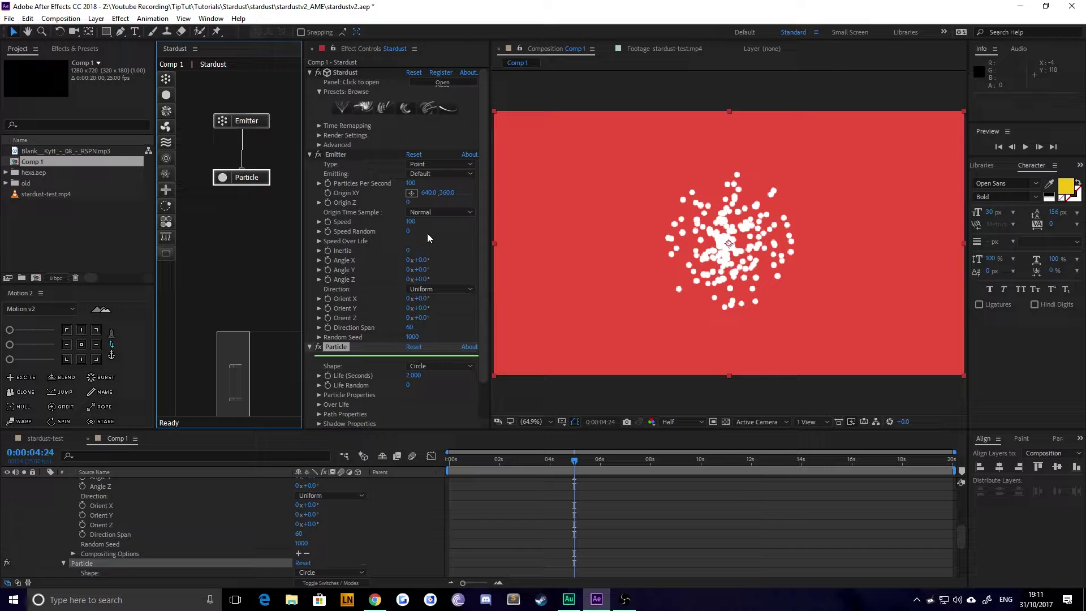
pyautogui.click(254, 126)
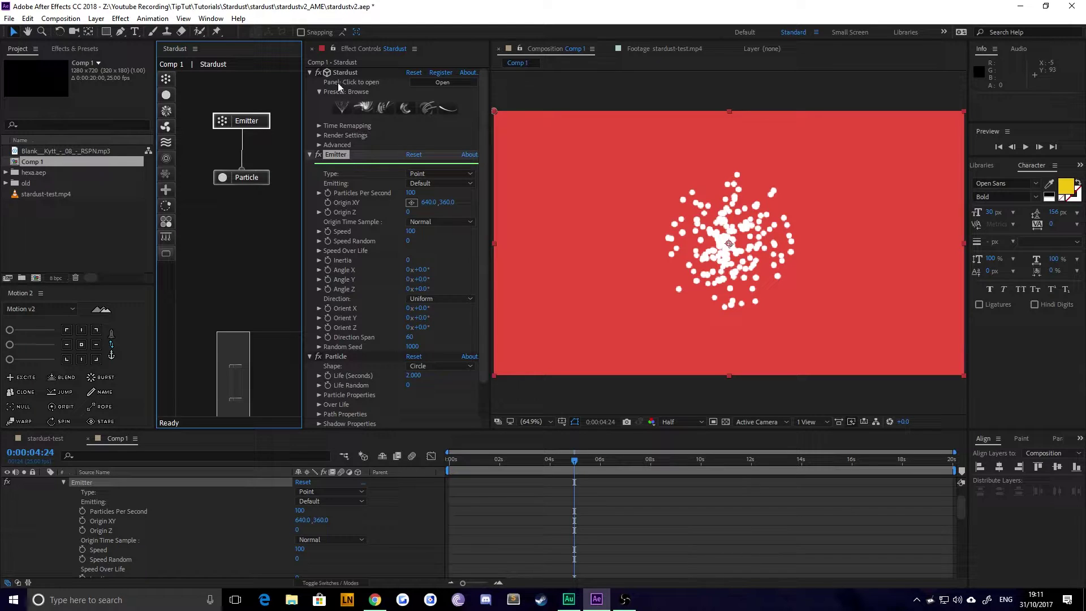
pyautogui.click(242, 177)
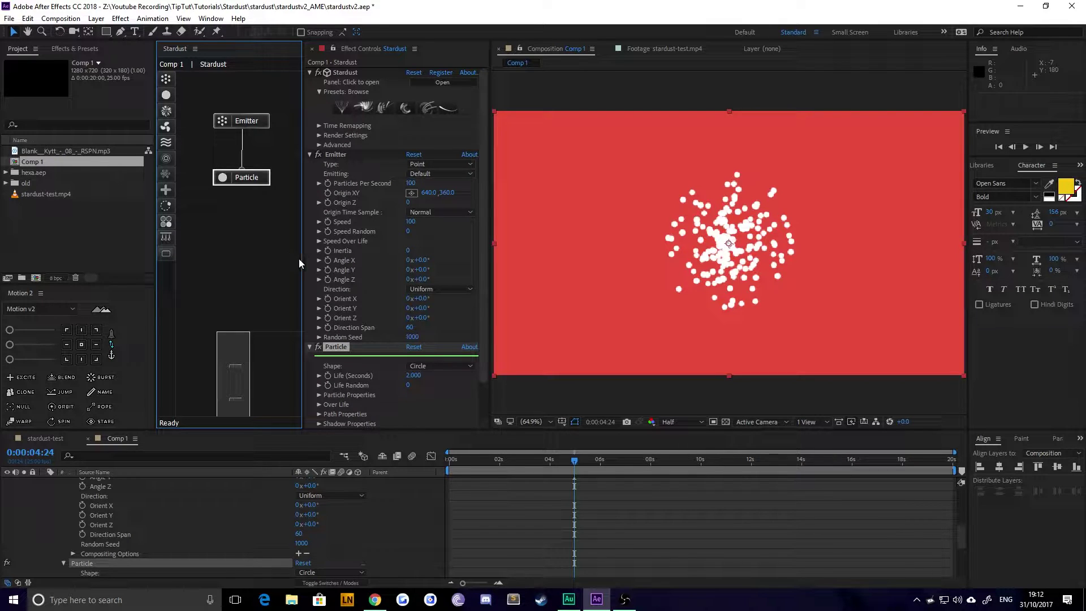
# Replace the Stardust layer's default particle setup with the Hive preset from the Hud preset folder.
pyautogui.scroll(2, 559, 544)
pyautogui.scroll(3, 557, 542)
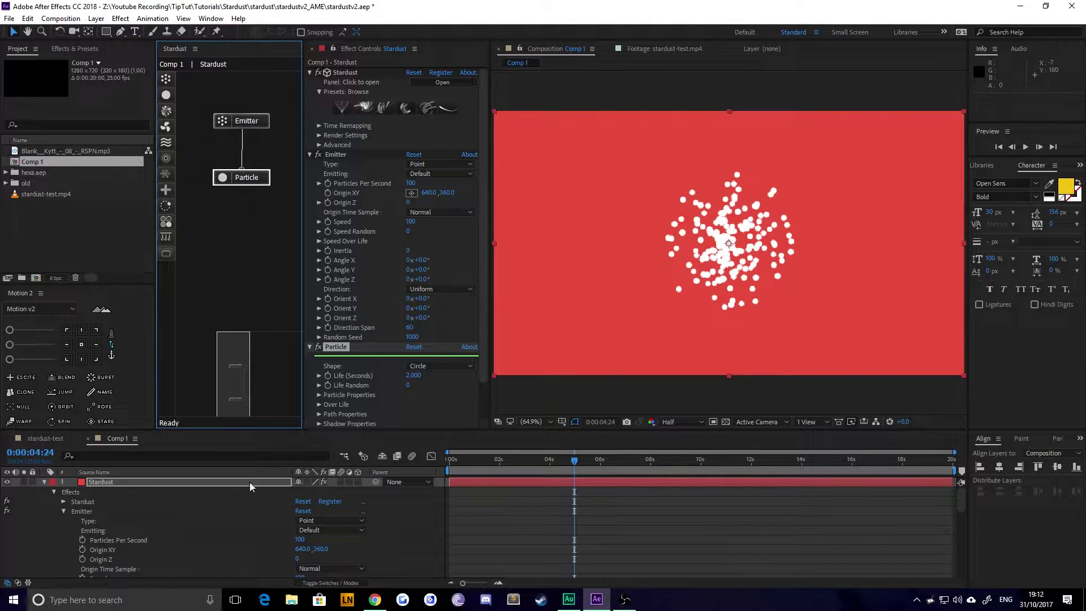
pyautogui.click(121, 482)
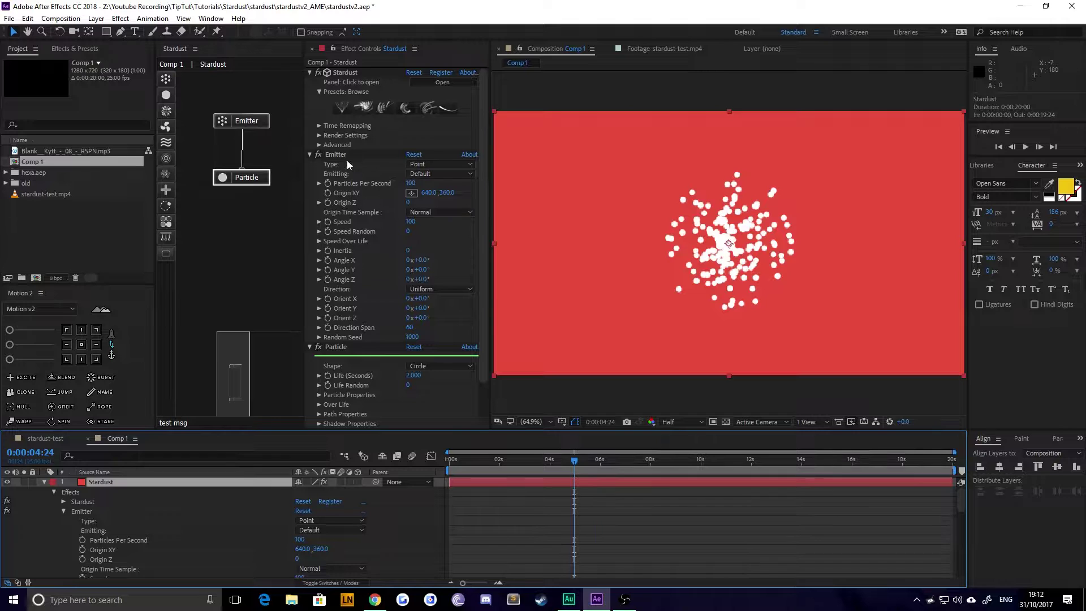
pyautogui.click(359, 107)
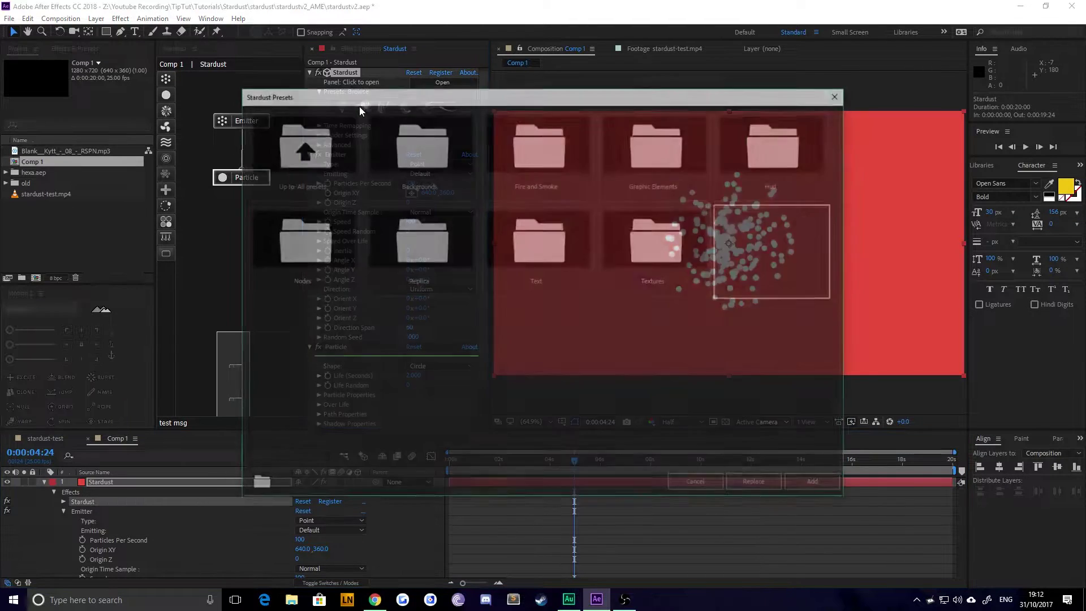
pyautogui.moveTo(544, 99); pyautogui.dragTo(428, 97)
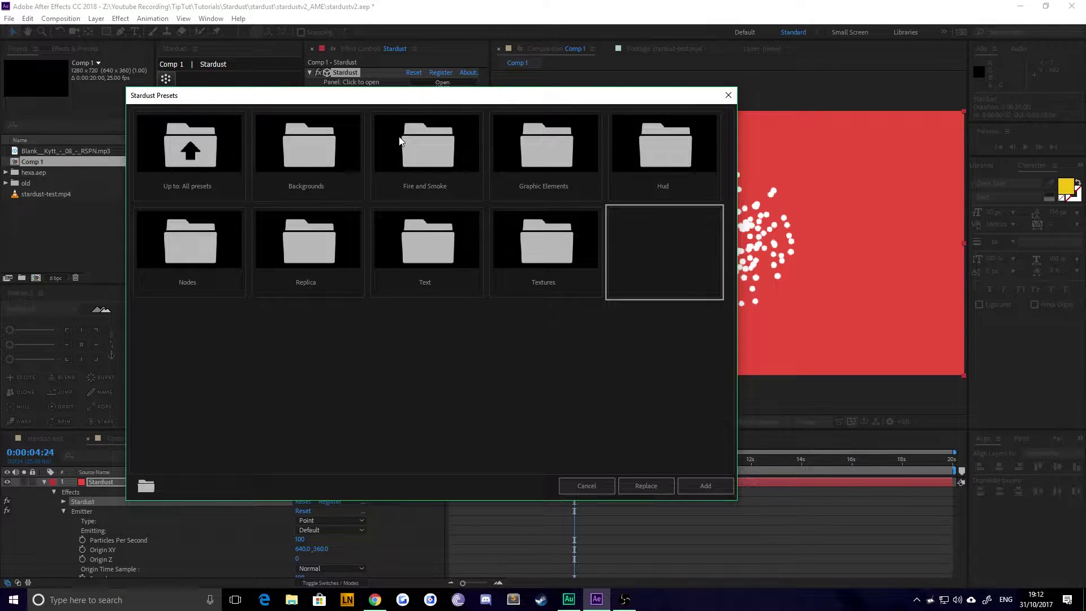
pyautogui.doubleClick(646, 158)
pyautogui.click(422, 328)
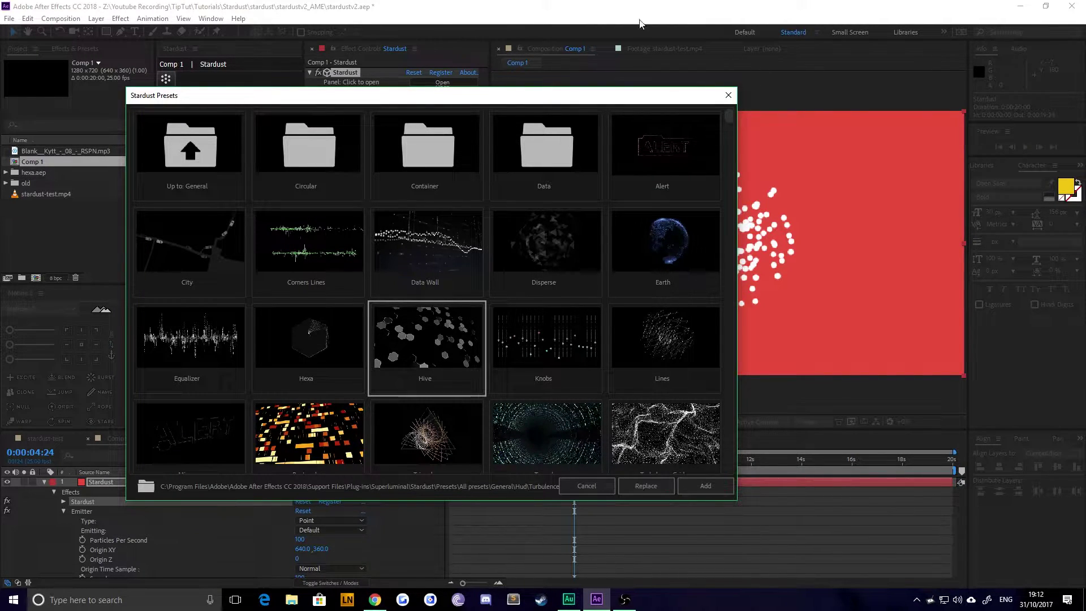
pyautogui.moveTo(669, 97); pyautogui.dragTo(485, 94)
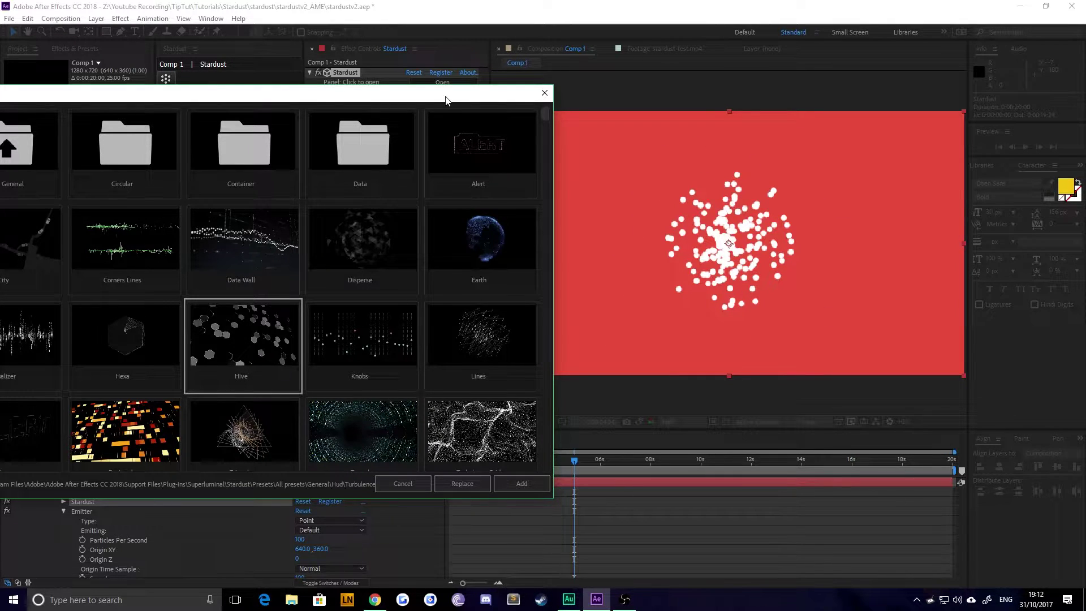
pyautogui.moveTo(448, 98); pyautogui.dragTo(784, 228)
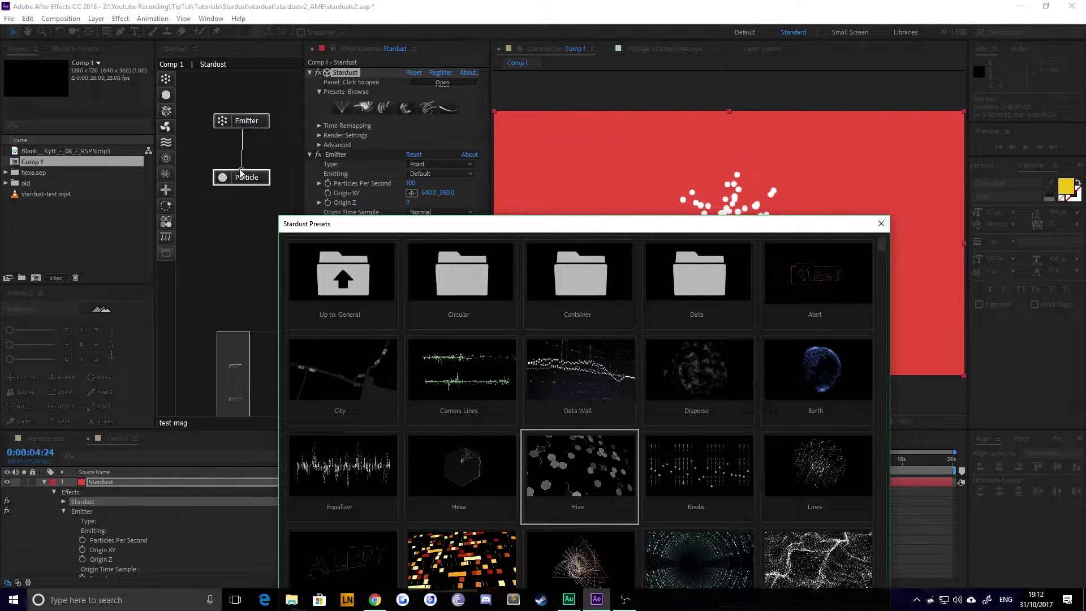
pyautogui.moveTo(584, 224); pyautogui.dragTo(525, 86)
pyautogui.click(729, 477)
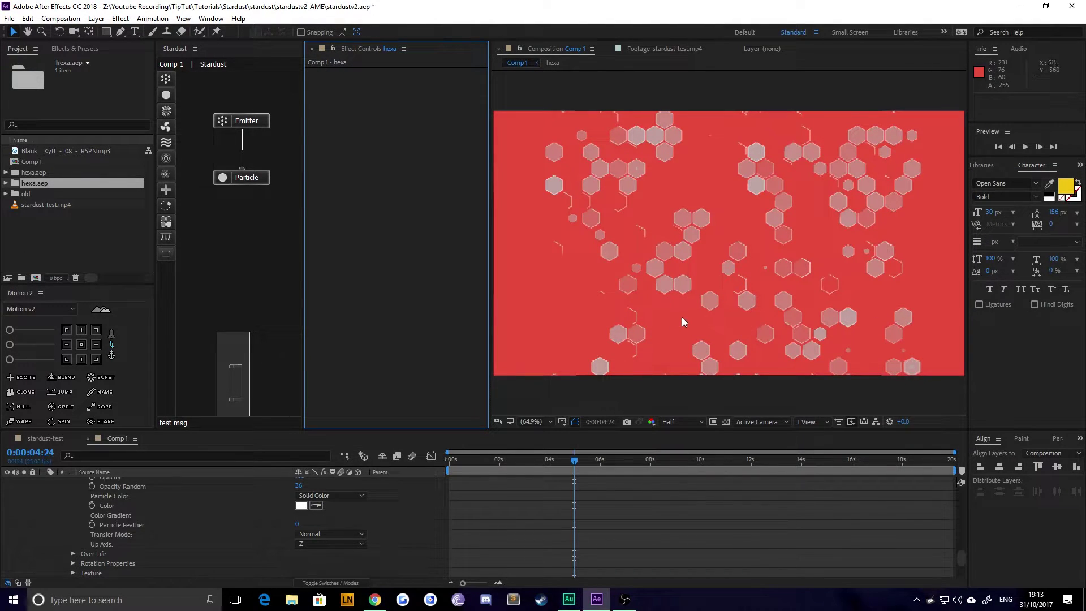
# Zoom the viewer to 50% and preview the hexagon particle animation from the start of the composition.
pyautogui.press(',')
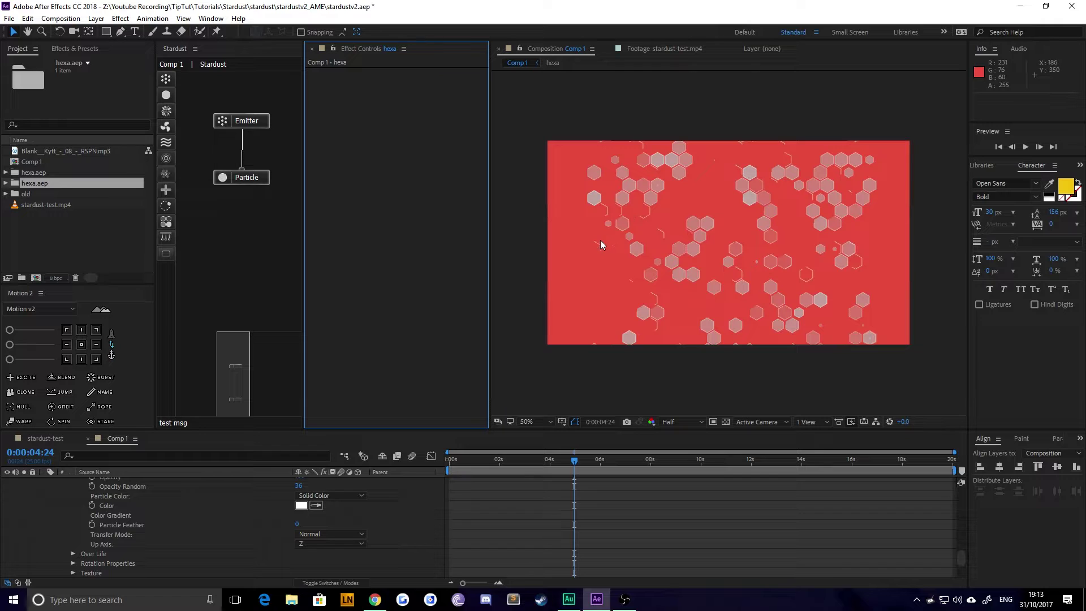
pyautogui.moveTo(574, 459); pyautogui.dragTo(403, 480)
pyautogui.press('space')
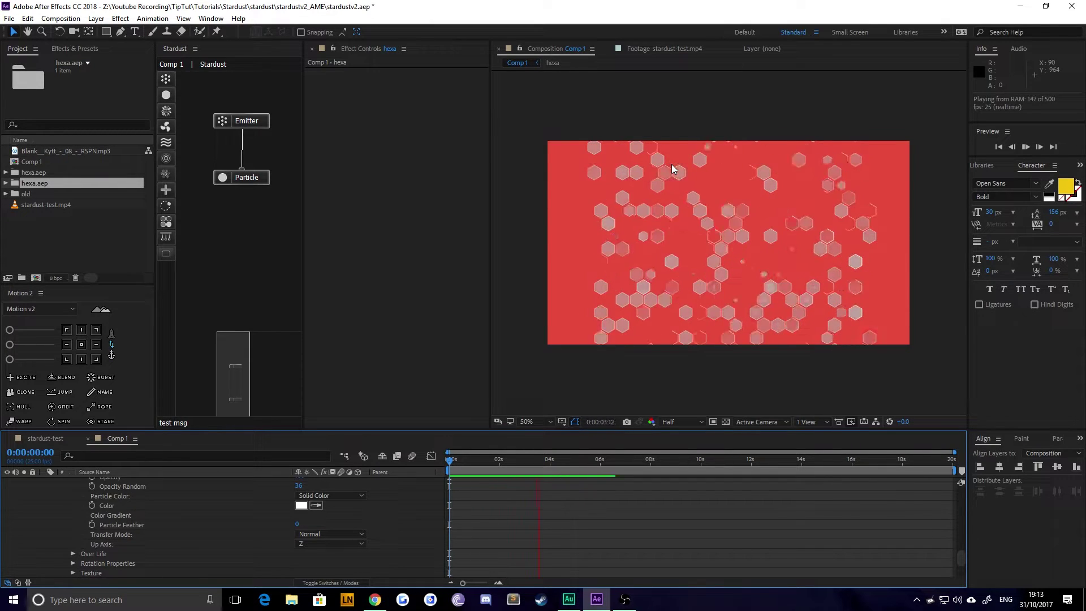
pyautogui.press('space')
# Select the Stardust layer and collapse its expanded effect properties in the timeline.
pyautogui.scroll(5, 132, 537)
pyautogui.scroll(5, 133, 511)
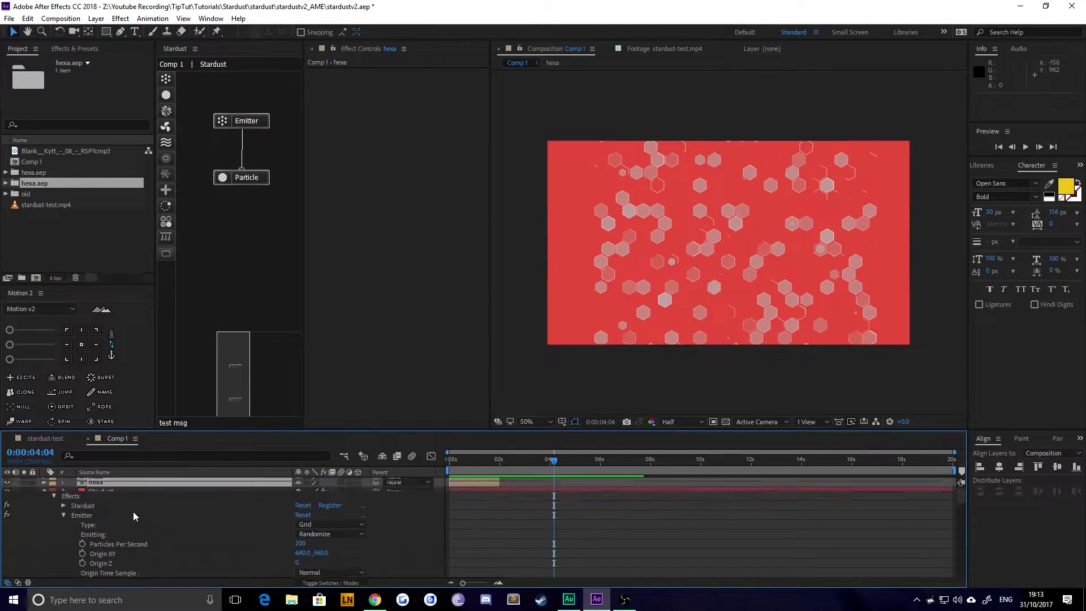
pyautogui.click(103, 487)
pyautogui.press('u')
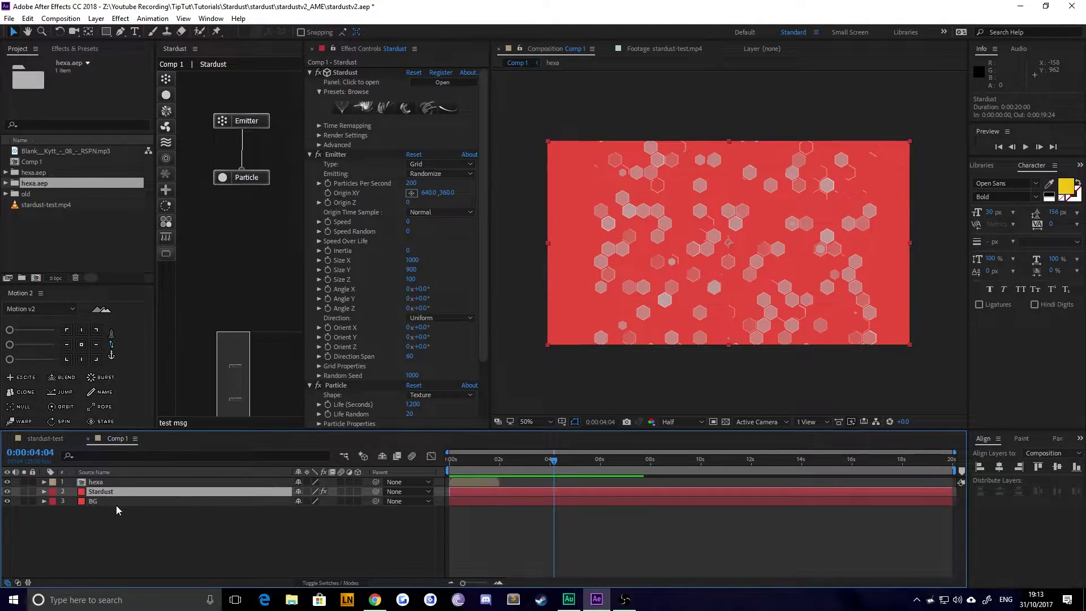
# Open the hexa precomposition and scrub through its first frames to examine the hexagon's outline and fill animation.
pyautogui.click(97, 482)
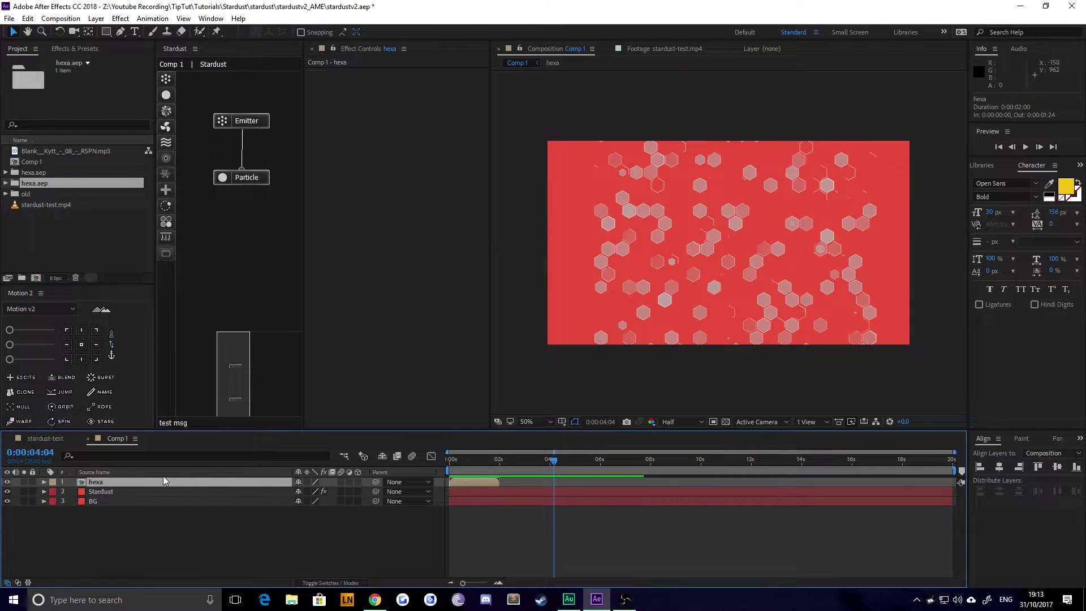
pyautogui.doubleClick(95, 482)
pyautogui.click(585, 583)
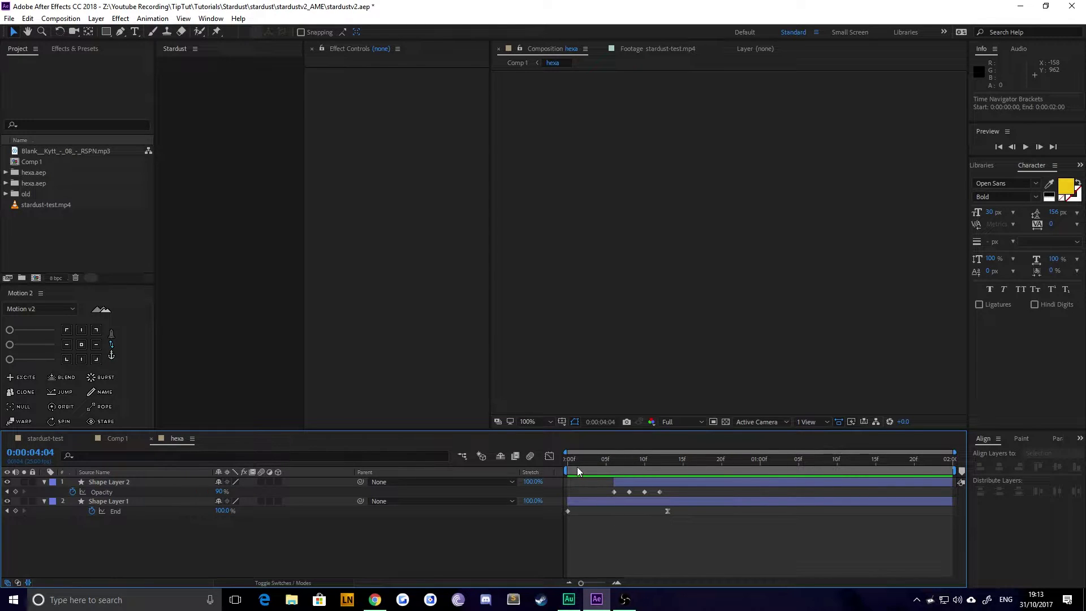
pyautogui.moveTo(577, 467)
pyautogui.mouseDown()
pyautogui.moveTo(615, 461)
pyautogui.moveTo(551, 464)
pyautogui.moveTo(671, 464)
pyautogui.moveTo(636, 472)
pyautogui.moveTo(586, 463)
pyautogui.moveTo(736, 487)
pyautogui.moveTo(789, 516)
pyautogui.moveTo(556, 504)
pyautogui.moveTo(614, 488)
pyautogui.moveTo(649, 493)
pyautogui.moveTo(629, 498)
pyautogui.mouseUp()
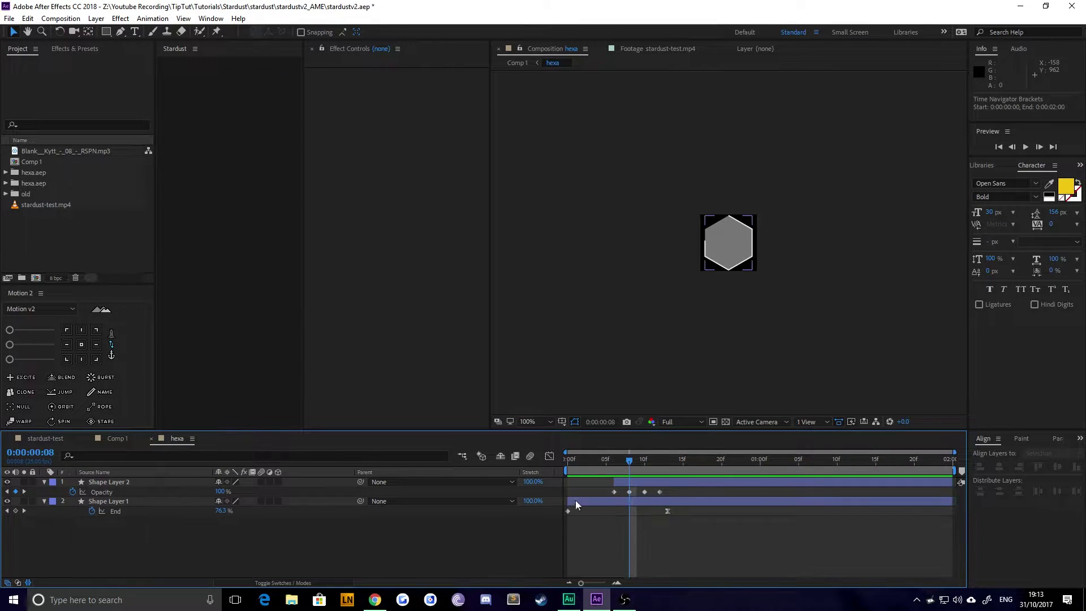
# Compare the hexa precomposition with the particles in the stardust-test composition, then return to Comp 1.
pyautogui.click(55, 441)
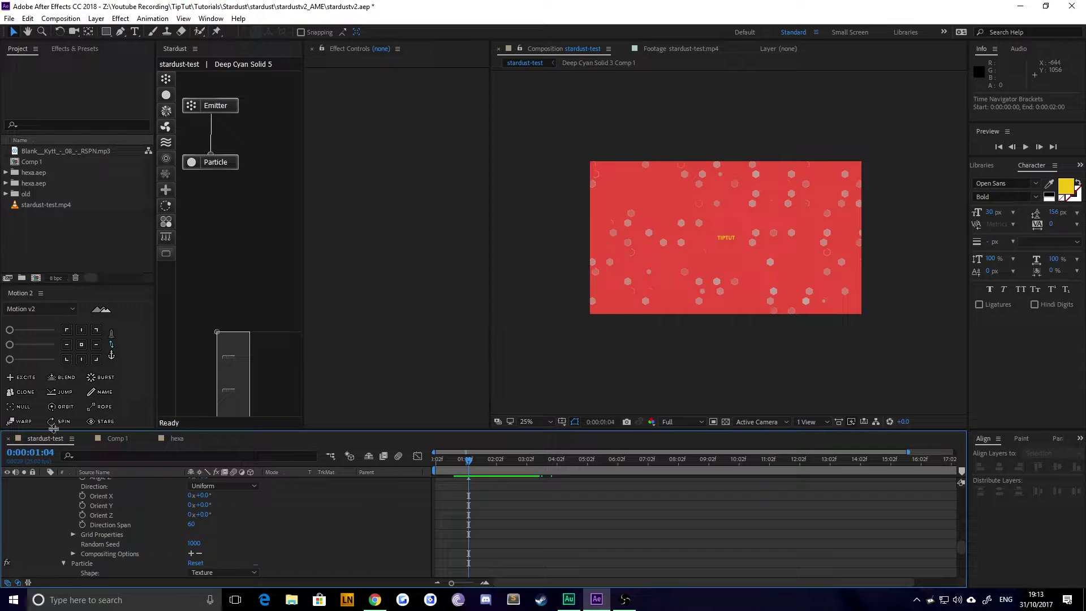
pyautogui.click(164, 440)
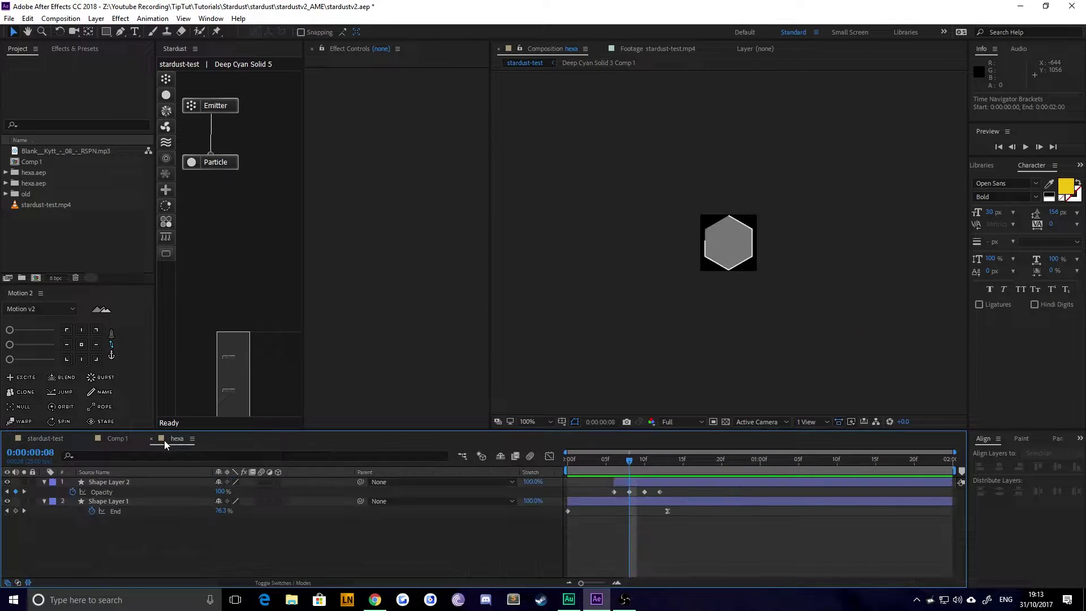
pyautogui.click(50, 439)
pyautogui.moveTo(464, 467)
pyautogui.mouseDown()
pyautogui.moveTo(449, 467)
pyautogui.moveTo(480, 465)
pyautogui.mouseUp()
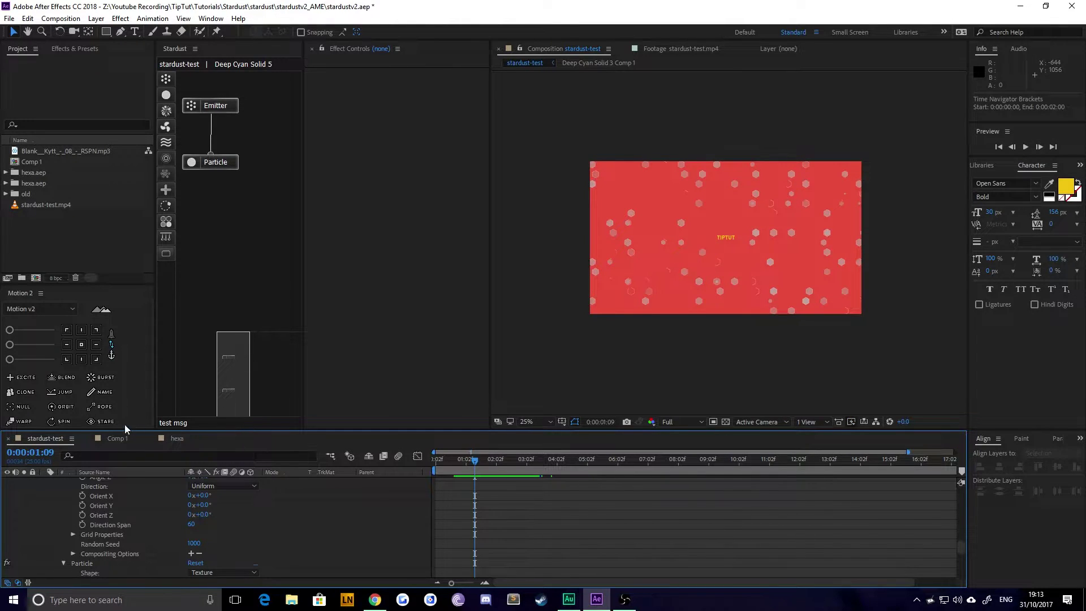
pyautogui.click(104, 440)
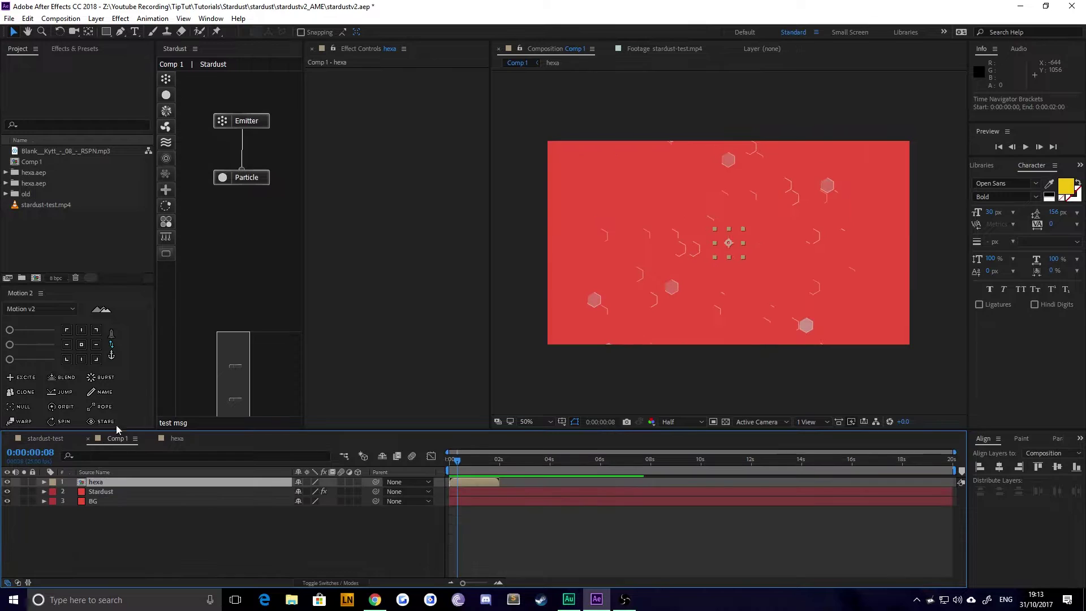
# Move both hexa.aep folders and stardust-test.mp4 into the old folder of the project.
pyautogui.click(31, 214)
pyautogui.click(28, 163)
pyautogui.click(31, 172)
pyautogui.keyDown('shift'); pyautogui.click(31, 183); pyautogui.keyUp('shift')
pyautogui.moveTo(31, 172); pyautogui.dragTo(28, 189)
# Rename the Comp 1 composition as main-tut in the project.
pyautogui.click(30, 164)
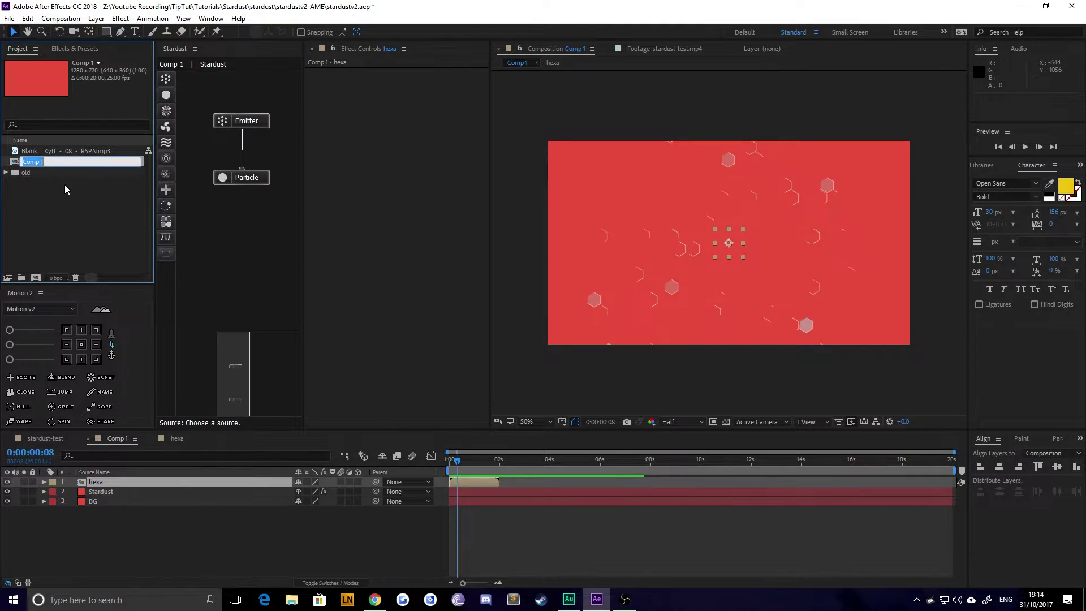
pyautogui.press('Return')
pyautogui.write('main-tut')
pyautogui.press('Return')
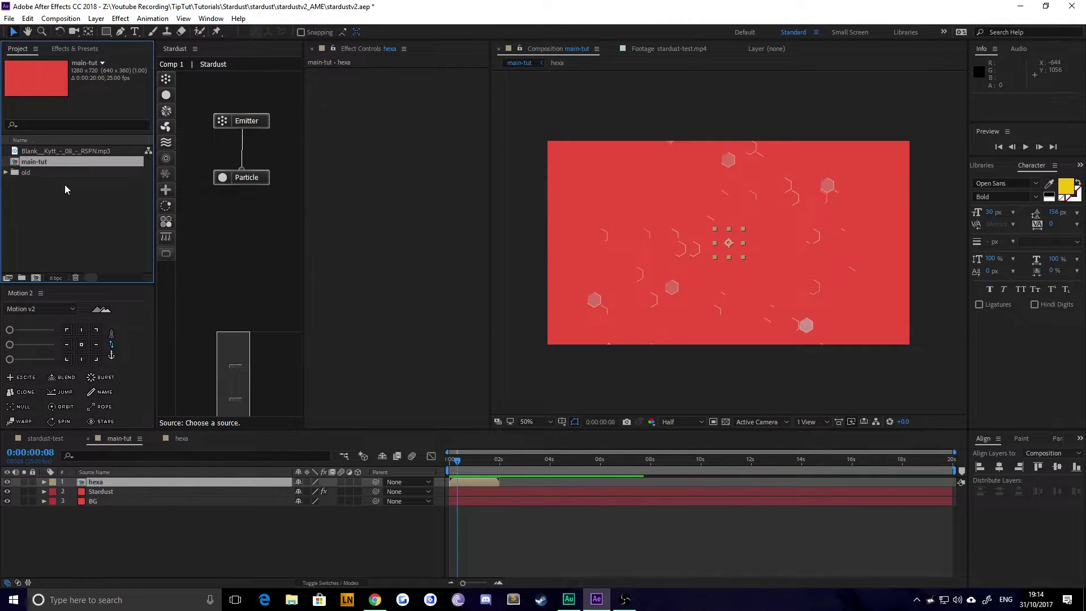
pyautogui.click(61, 196)
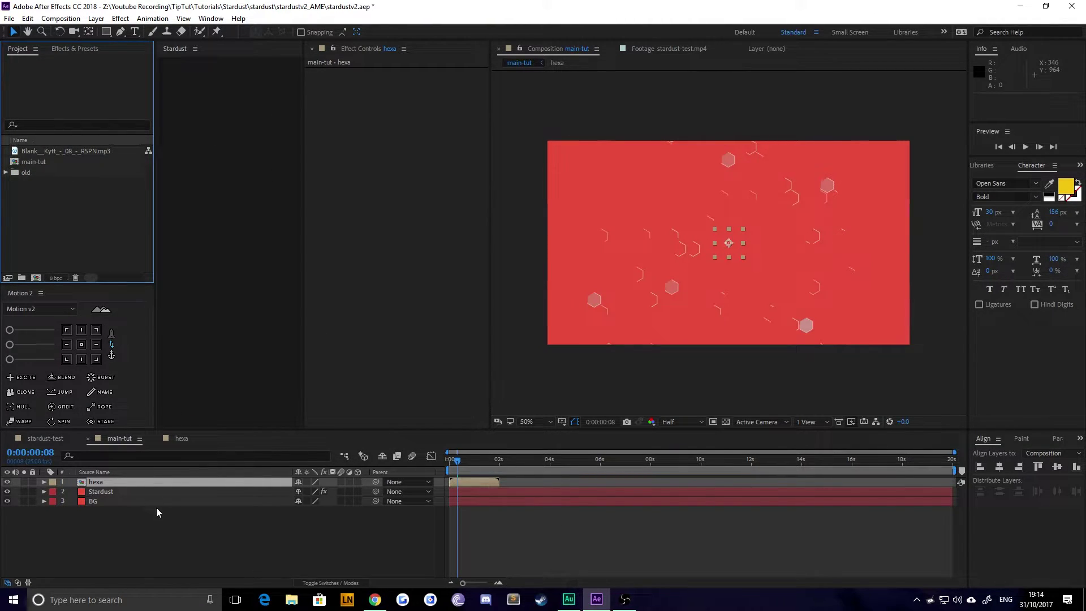
# Set the Stardust layer's Emitter Size X to 1700 and Size Y to 1080 to spread the hexagons across the frame.
pyautogui.click(108, 492)
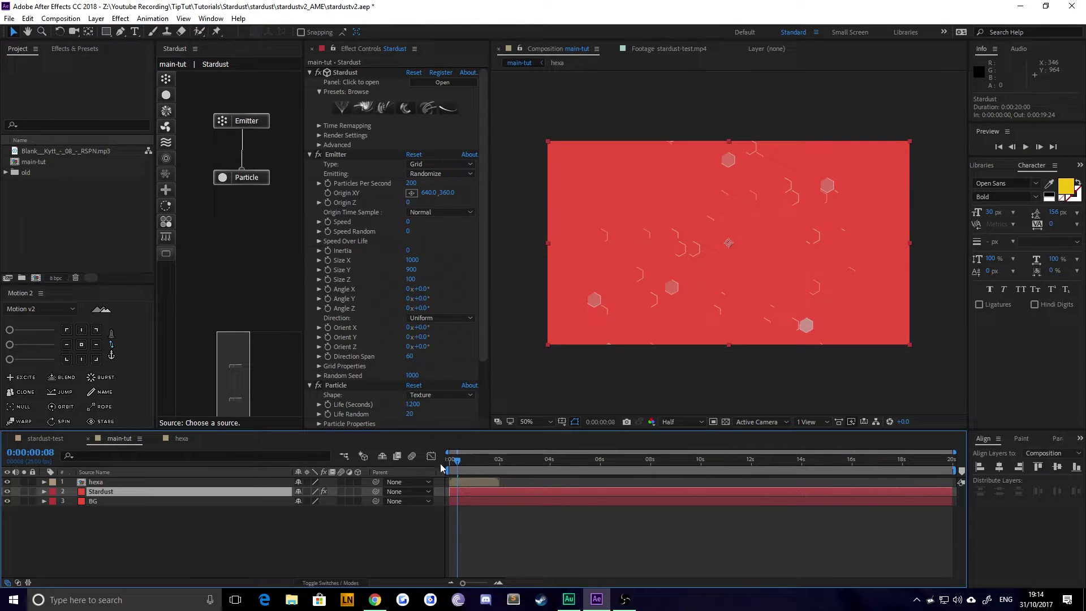
pyautogui.click(491, 460)
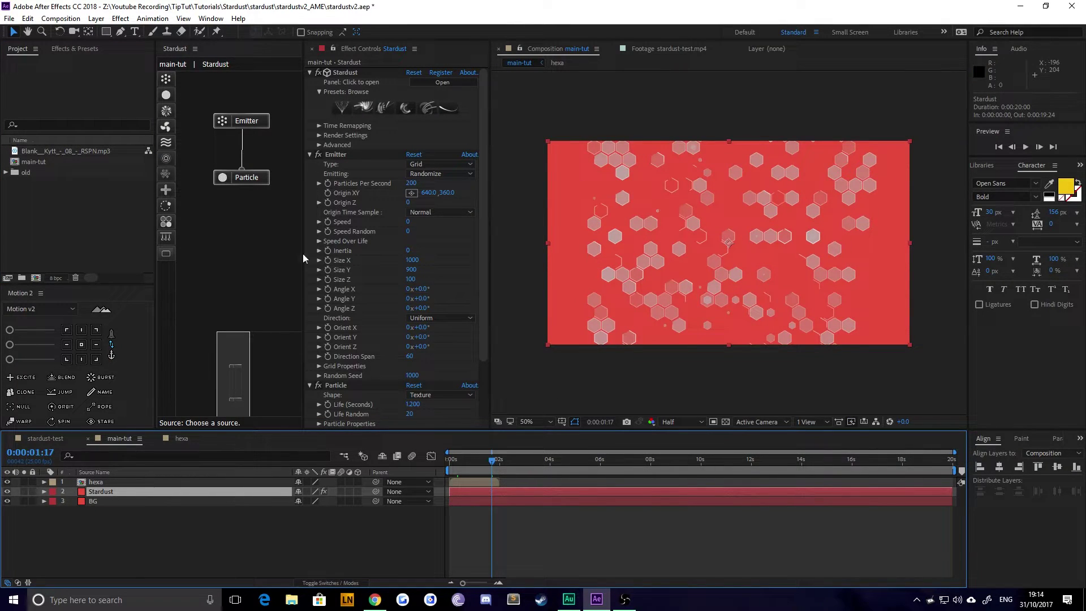
pyautogui.click(246, 121)
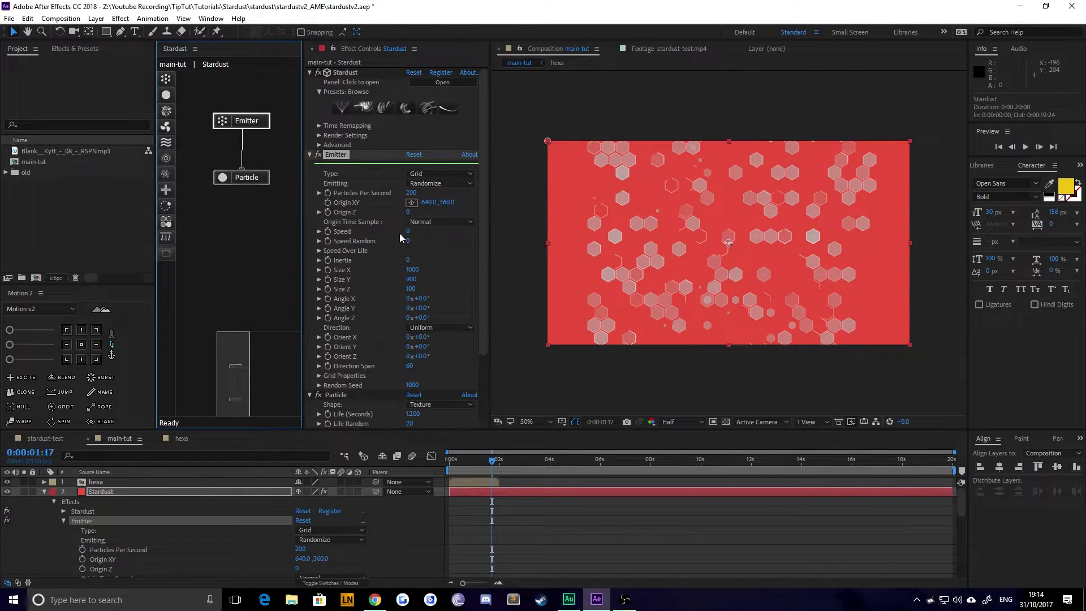
pyautogui.scroll(-1, 375, 210)
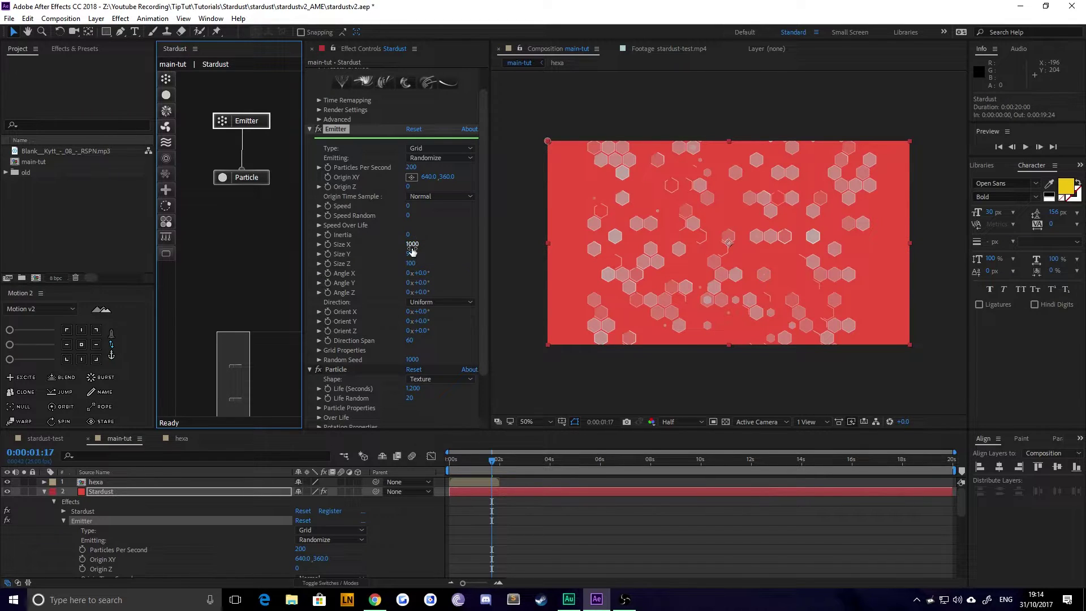
pyautogui.click(242, 176)
pyautogui.click(232, 120)
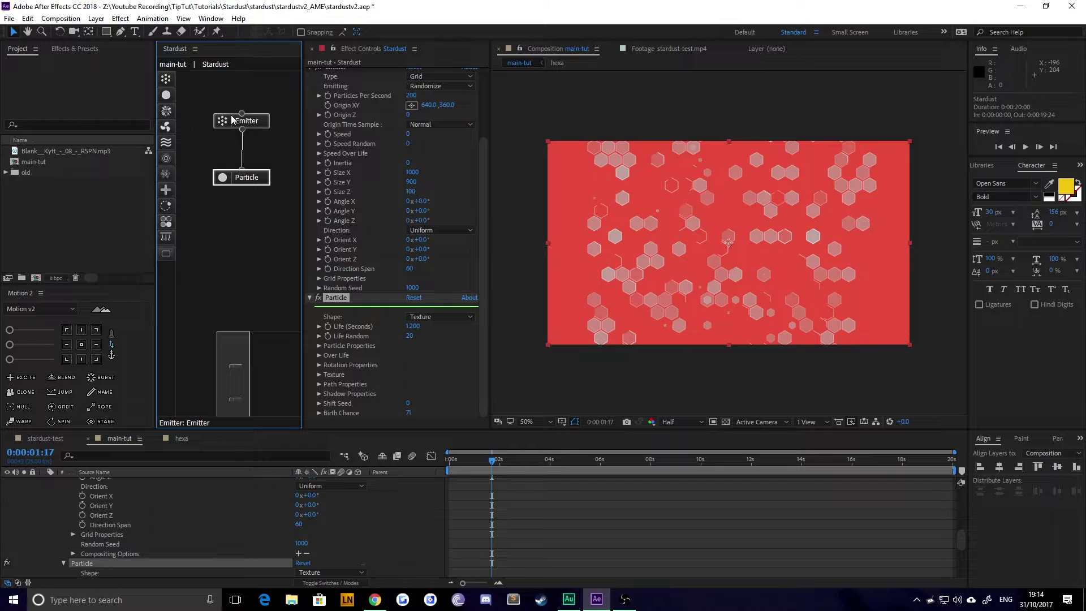
pyautogui.moveTo(411, 274); pyautogui.dragTo(467, 304)
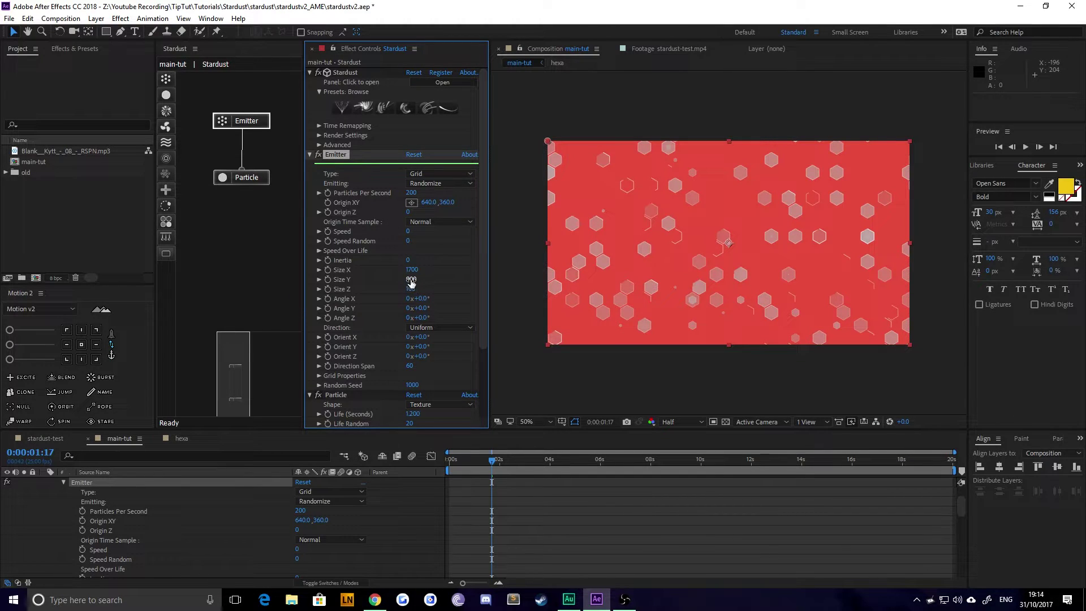
pyautogui.moveTo(411, 279); pyautogui.dragTo(422, 281)
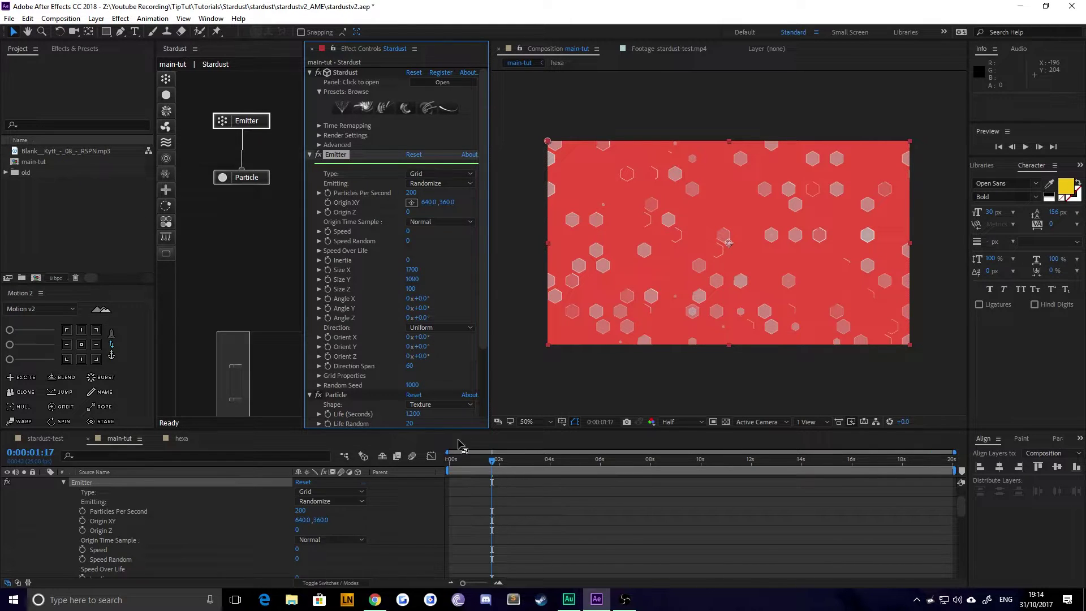
# Preview the widened hexagon particle animation from the start of main-tut.
pyautogui.moveTo(464, 463); pyautogui.dragTo(422, 459)
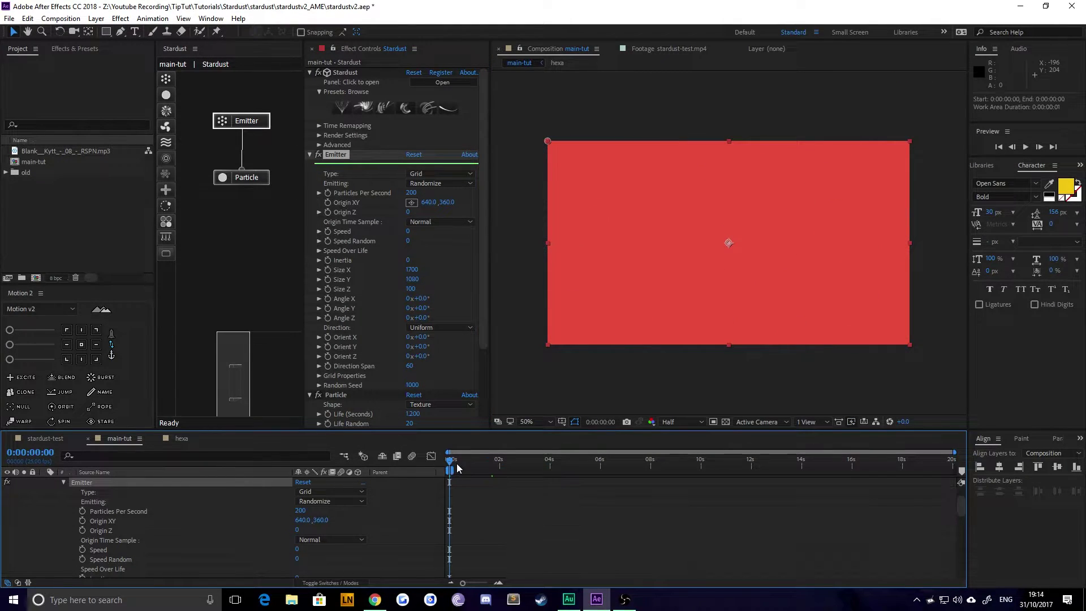
pyautogui.press('space')
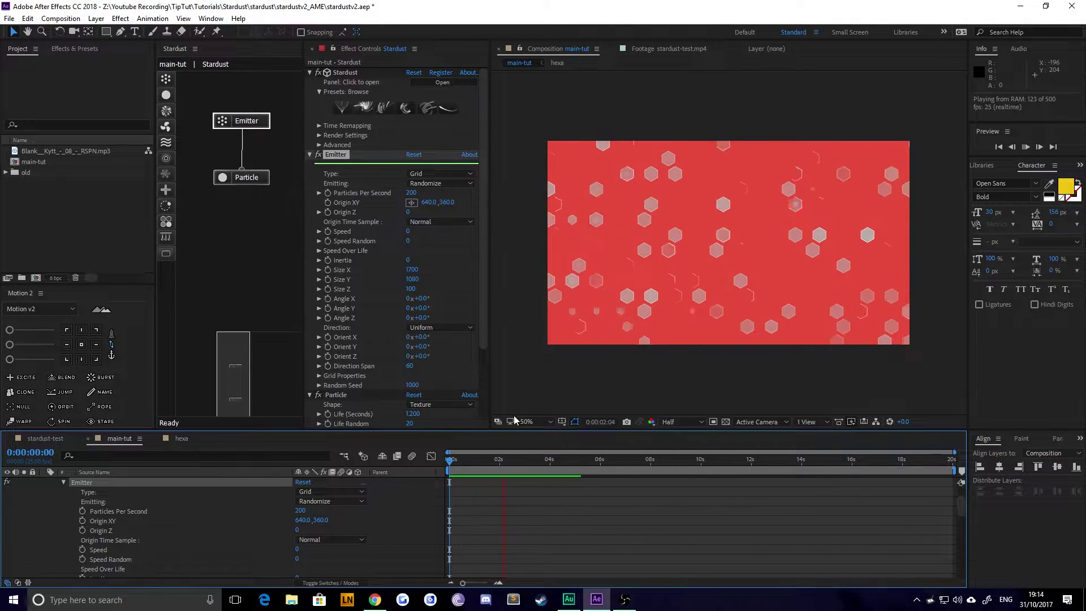
pyautogui.press('space')
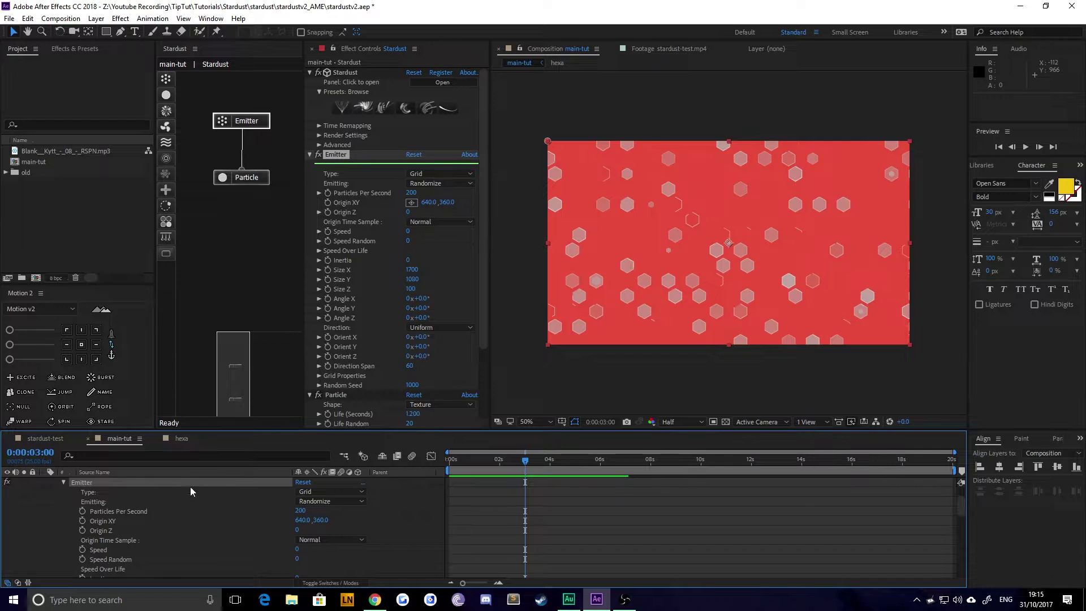
# Select the Stardust layer in main-tut and collapse its expanded Emitter and Particle properties in the timeline.
pyautogui.scroll(2, 189, 486)
pyautogui.click(125, 490)
pyautogui.hotkey('ctrl', '`')
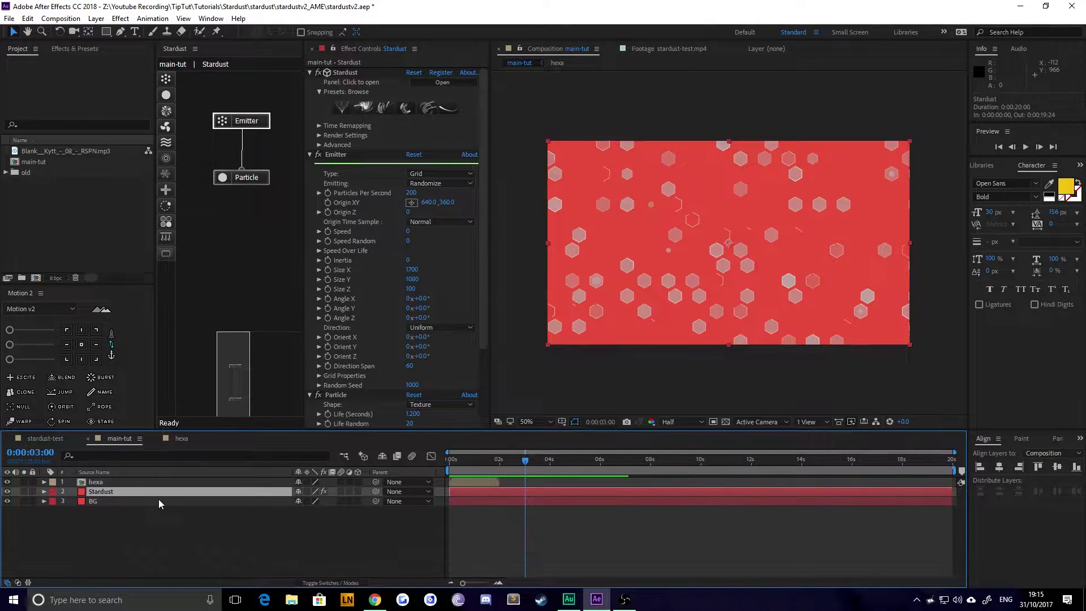
# Add the Blank__Kytt_-_08_-_RSPN.mp3 audio to main-tut beneath the BG layer and display its waveform.
pyautogui.press('F2')
pyautogui.moveTo(28, 152); pyautogui.dragTo(244, 558)
pyautogui.press('l')
pyautogui.press('l')
# Play main-tut from the start with the music and locate the beat drop at 0:00:03:13.
pyautogui.press('Home')
pyautogui.press('space')
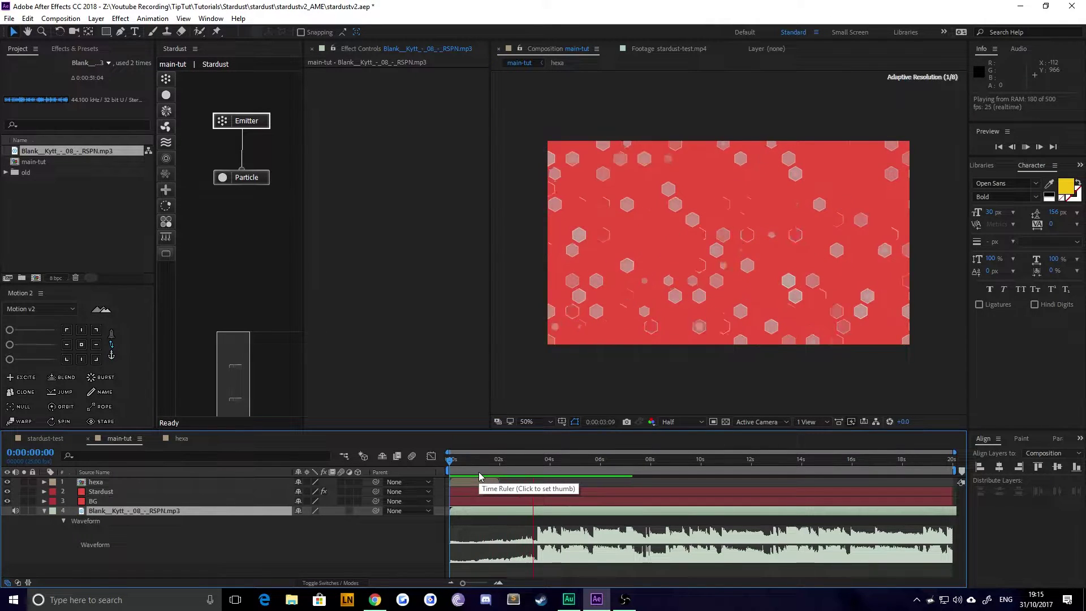
pyautogui.click(533, 460)
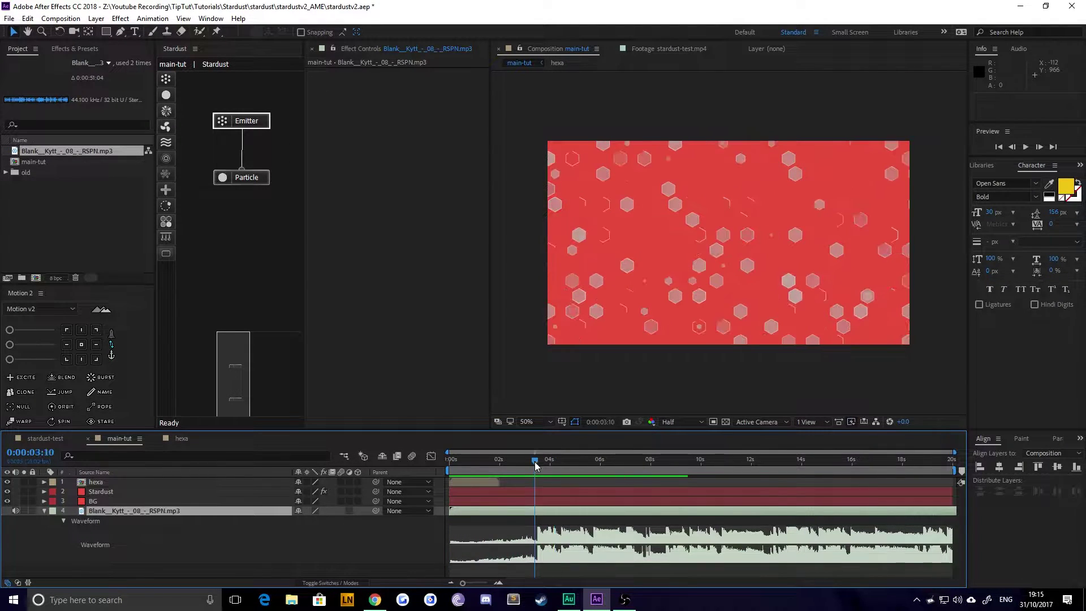
pyautogui.press('pagedown')
pyautogui.press('pagedown')
pyautogui.press('pagedown')
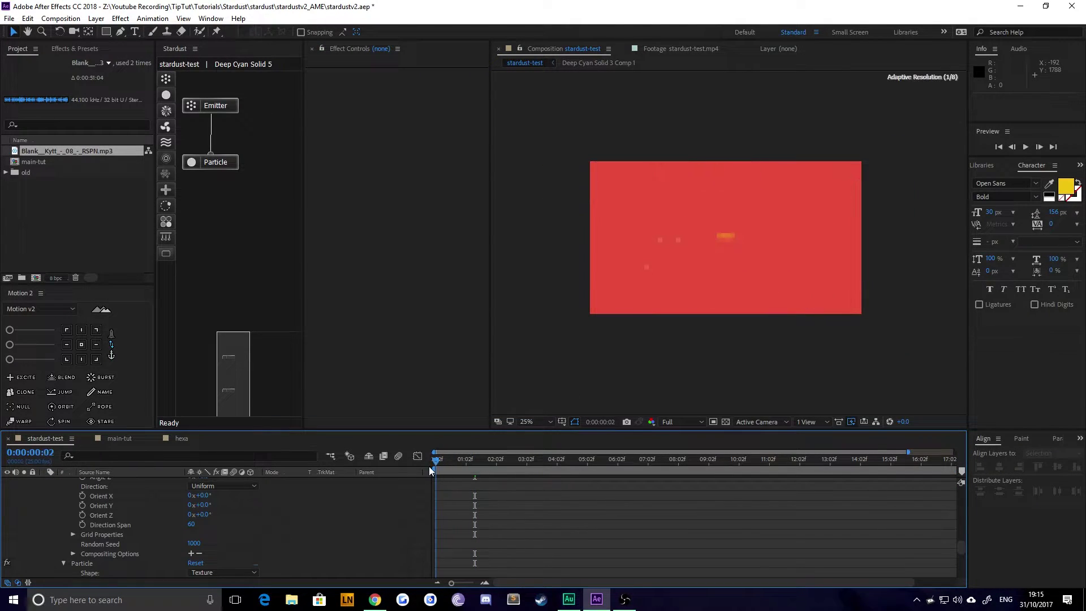
# Scrub through the opening of the stardust-test composition to examine its title animation, then return to main-tut.
pyautogui.moveTo(428, 467); pyautogui.dragTo(542, 483)
pyautogui.moveTo(468, 459); pyautogui.dragTo(478, 461)
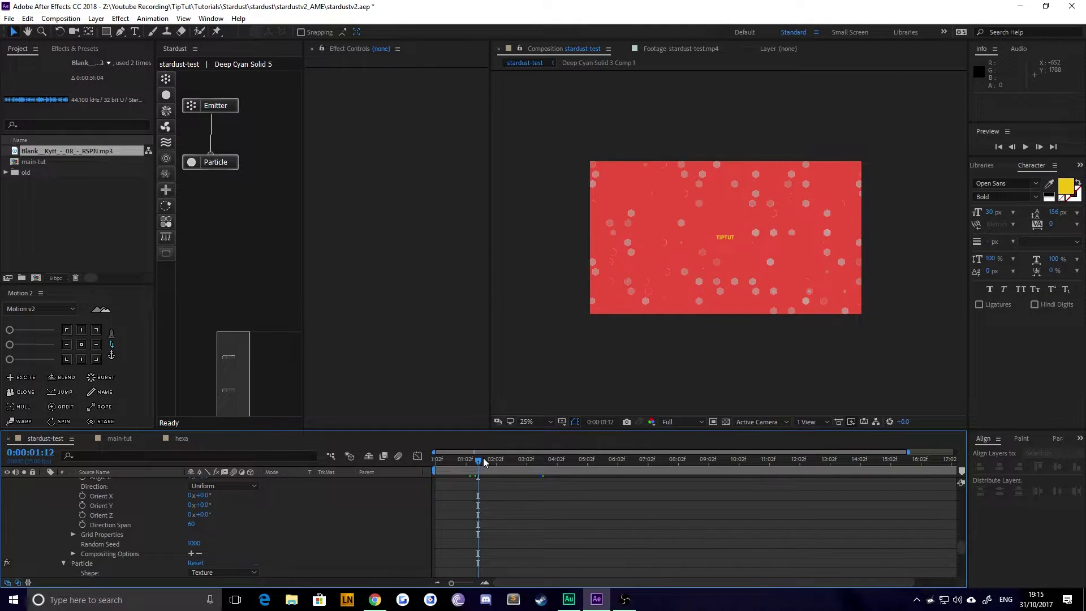
pyautogui.click(128, 439)
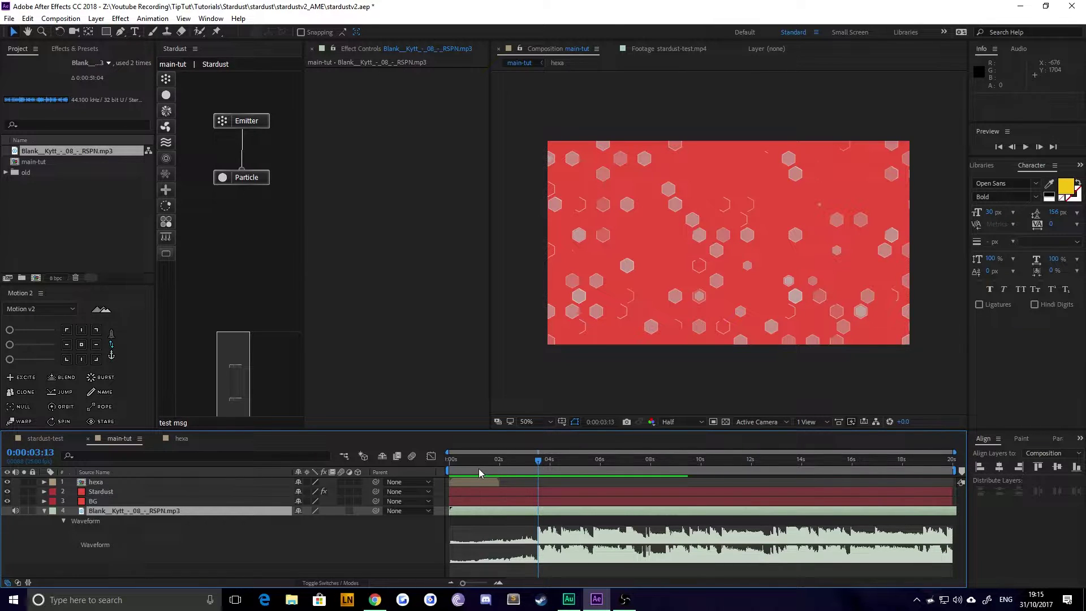
# Preview main-tut around the beat drop and return the current time to 0:00:00:00.
pyautogui.press('space')
pyautogui.moveTo(576, 493)
pyautogui.mouseDown()
pyautogui.moveTo(488, 481)
pyautogui.moveTo(569, 505)
pyautogui.mouseUp()
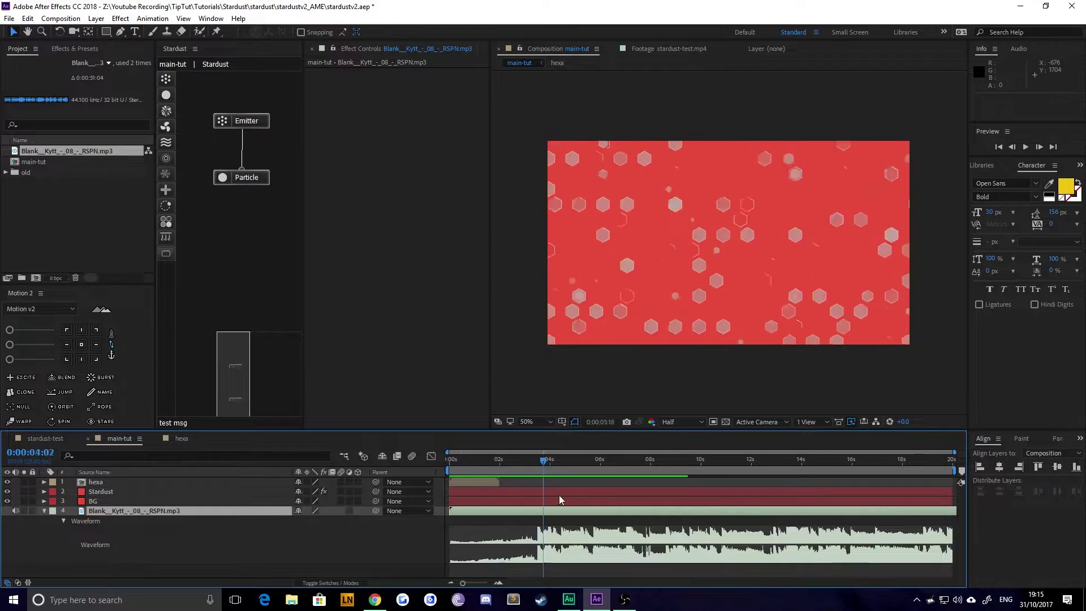
pyautogui.moveTo(611, 500); pyautogui.dragTo(425, 475)
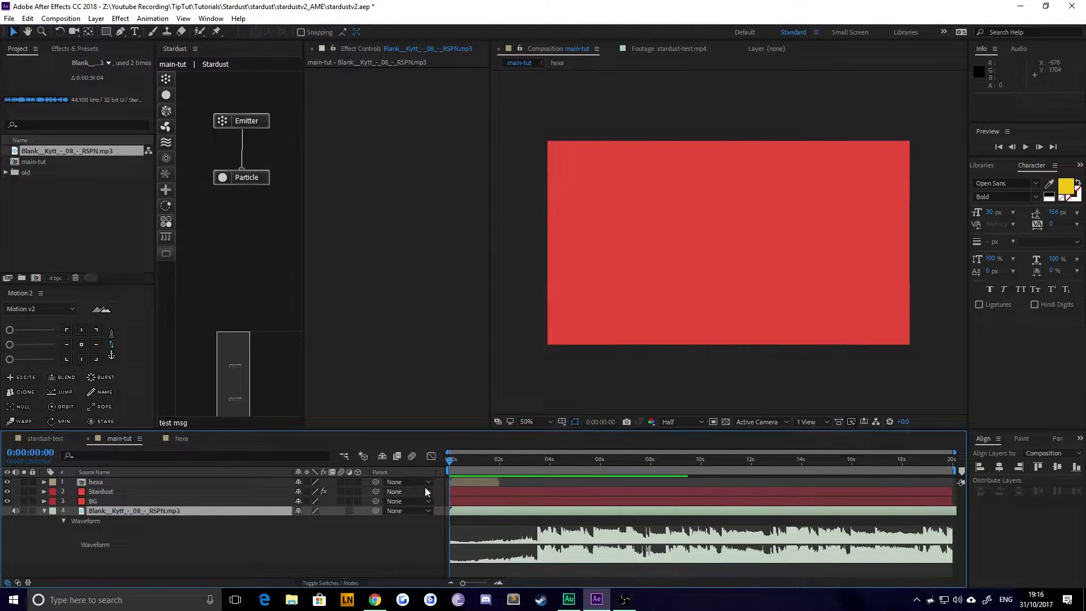
# Create a text layer reading "TIPTUT" in the main-tut composition.
pyautogui.hotkey('ctrl', 't')
pyautogui.click(610, 222)
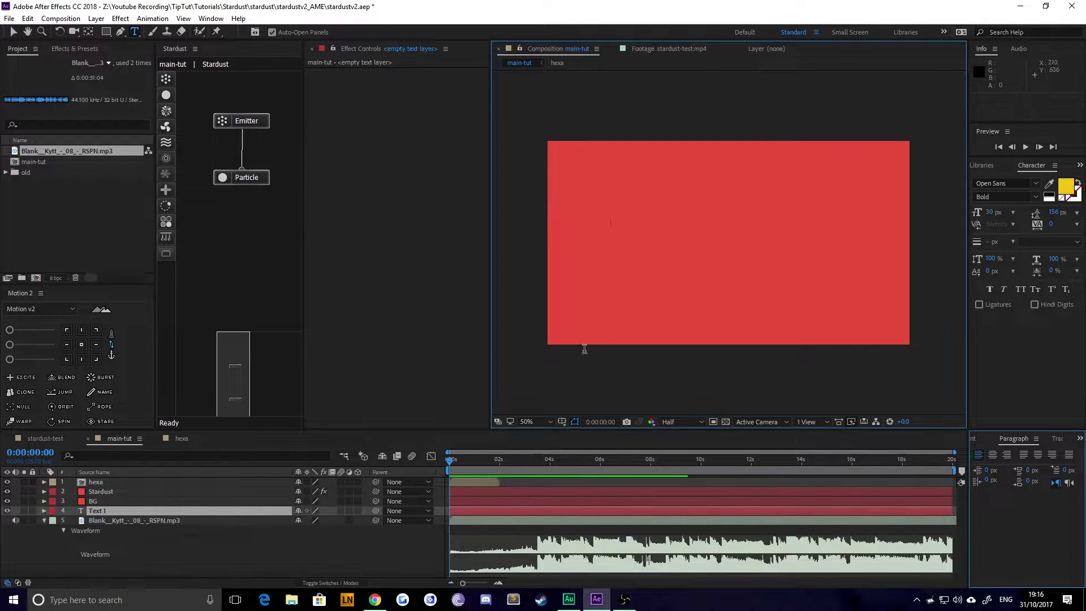
pyautogui.write('TIPTUT')
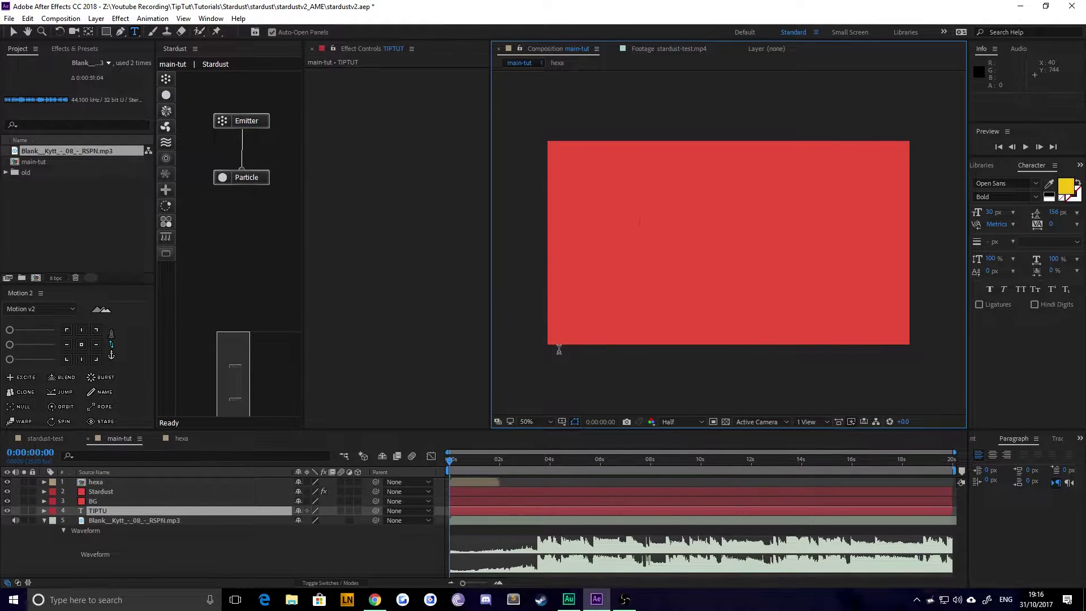
pyautogui.click(13, 32)
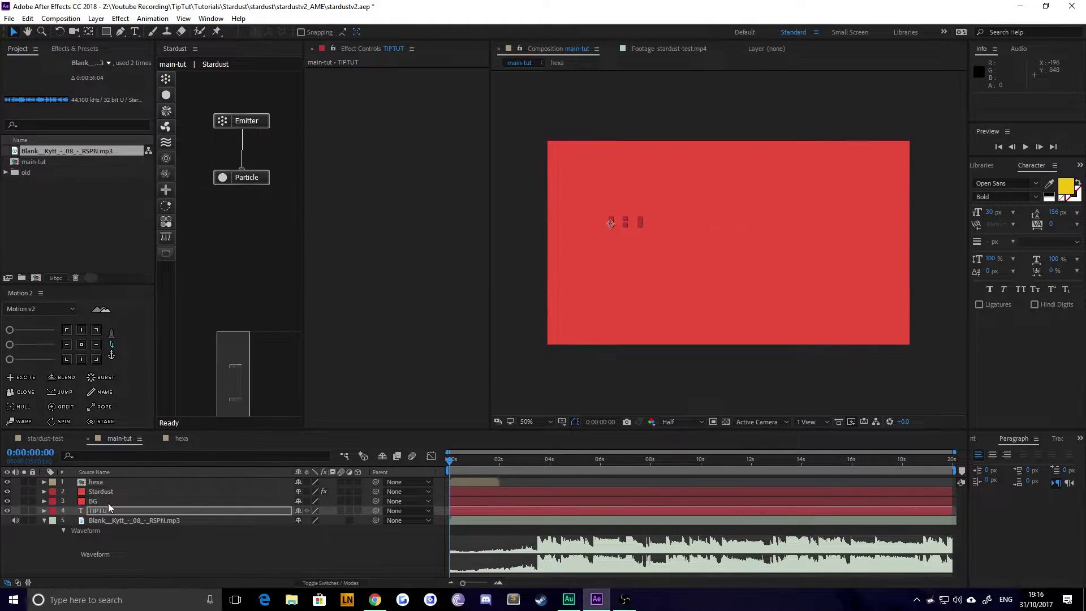
# Move the TIPTUT text layer above the hexa layer to the top of the layer stack.
pyautogui.hotkey('ctrl', ']')
pyautogui.hotkey('ctrl', ']')
pyautogui.hotkey('ctrl', ']')
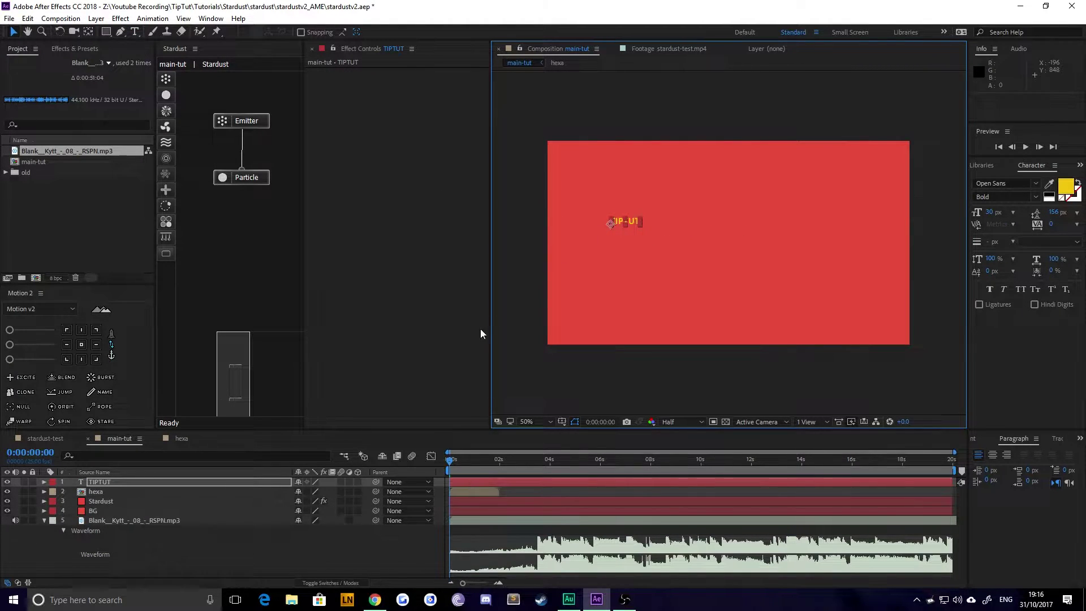
# Center the TIPTUT layer's anchor point within the text and align the layer to the composition's horizontal and vertical center.
pyautogui.press('F2')
pyautogui.click(619, 222)
pyautogui.click(82, 344)
pyautogui.click(977, 439)
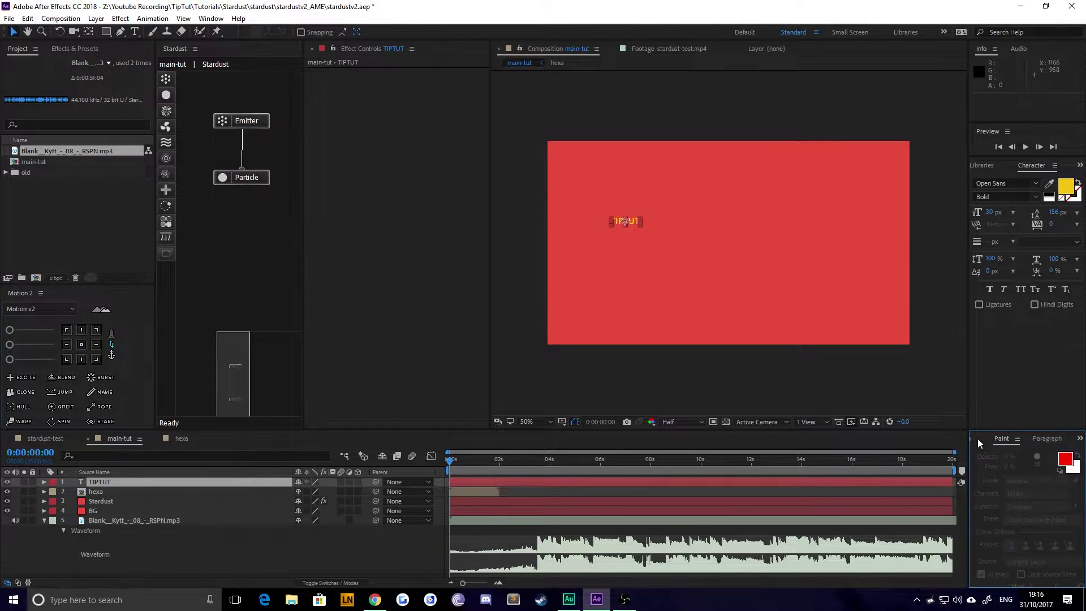
pyautogui.click(975, 438)
pyautogui.click(1000, 467)
pyautogui.click(1056, 470)
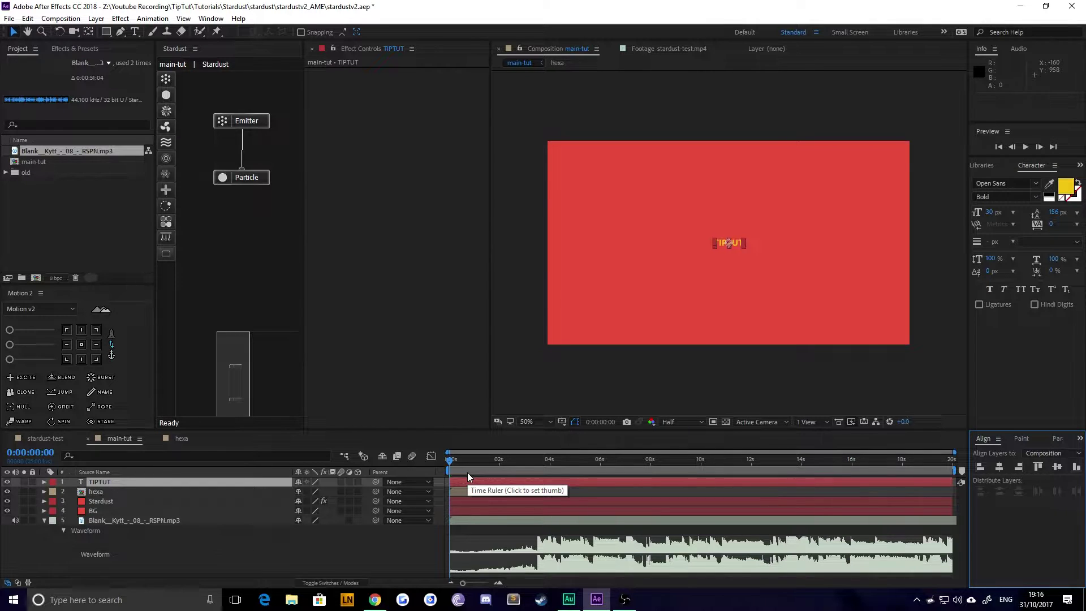
# Add the expression wiggle(1,50) to the Position property of the TIPTUT layer.
pyautogui.press('p')
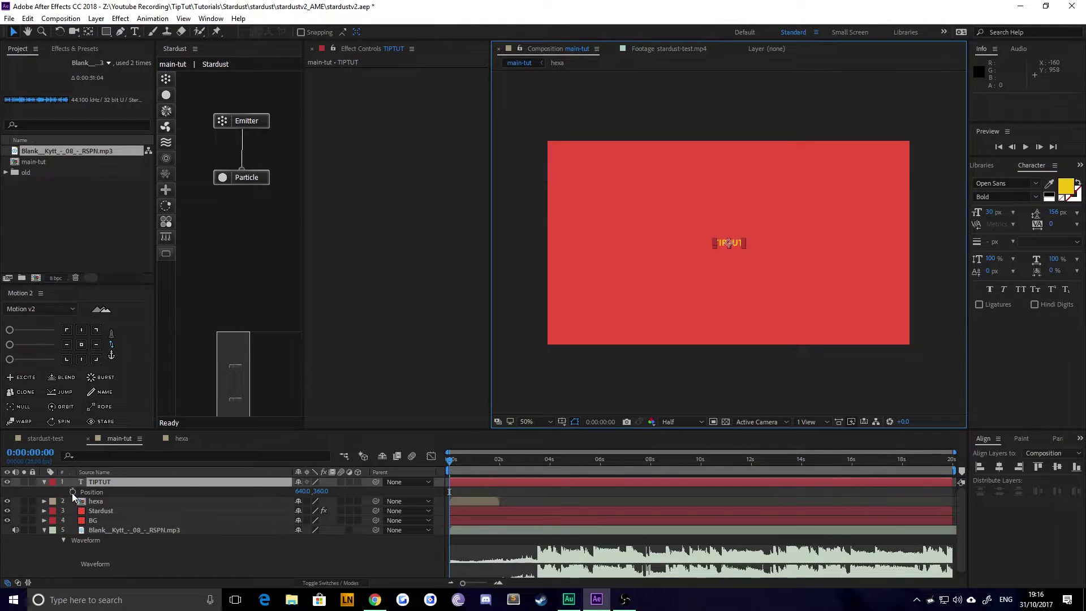
pyautogui.keyDown('alt'); pyautogui.click(72, 493); pyautogui.keyUp('alt')
pyautogui.write('wiggle(1,50')
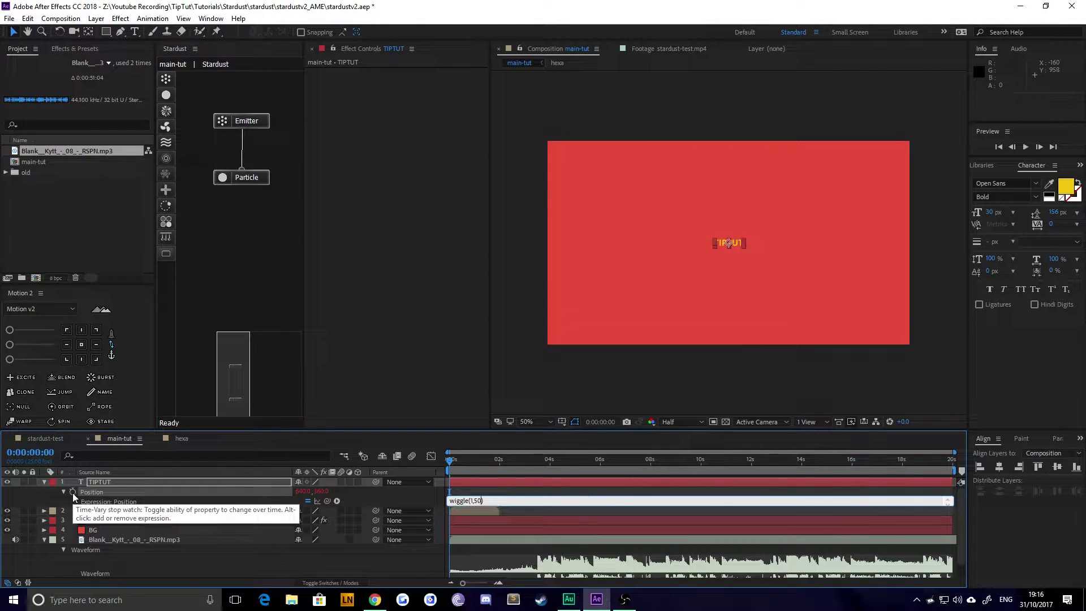
pyautogui.write(')')
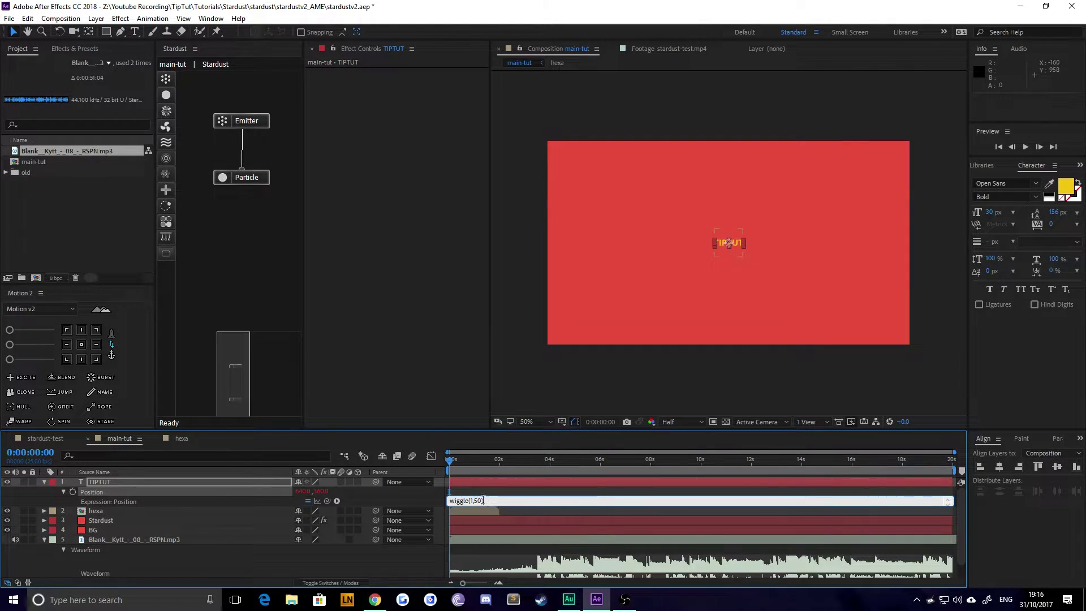
pyautogui.click(85, 501)
# Apply a Slider Control effect to the TIPTUT layer and duplicate it.
pyautogui.click(101, 483)
pyautogui.click(120, 18)
pyautogui.moveTo(206, 160)
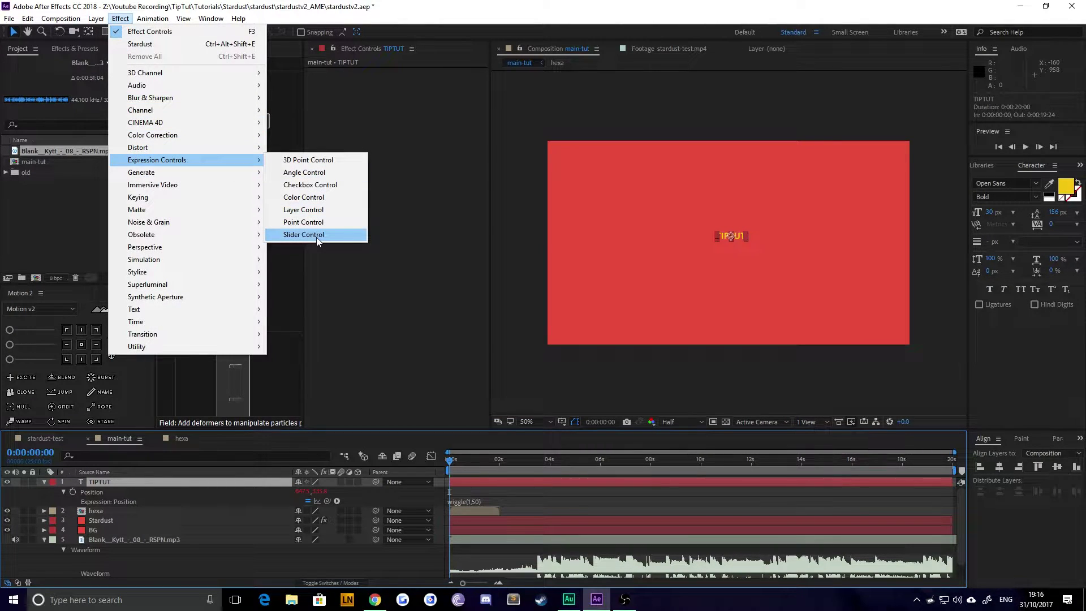
pyautogui.click(318, 237)
pyautogui.hotkey('ctrl', 'd')
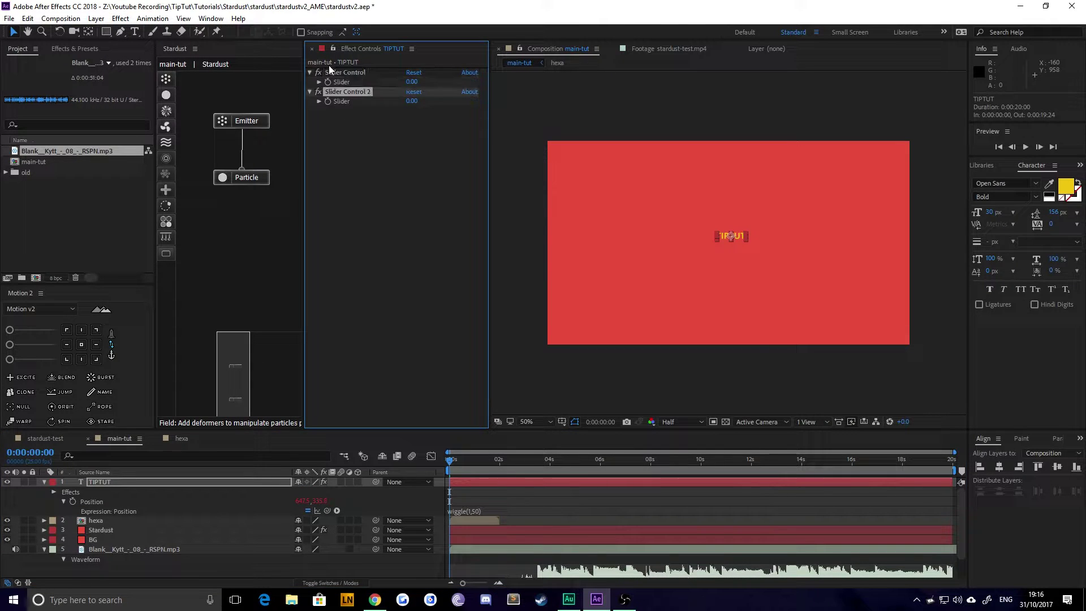
# Rename the first slider effect Freq and the second one Int.
pyautogui.click(336, 72)
pyautogui.press('Return')
pyautogui.write('Freq')
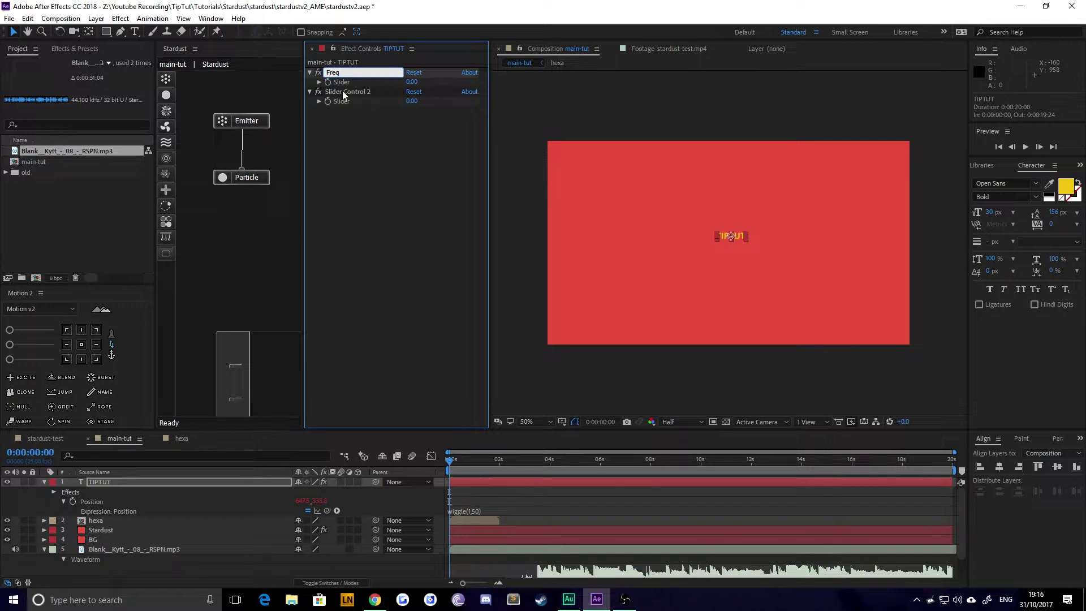
pyautogui.click(343, 93)
pyautogui.press('Return')
pyautogui.write('In')
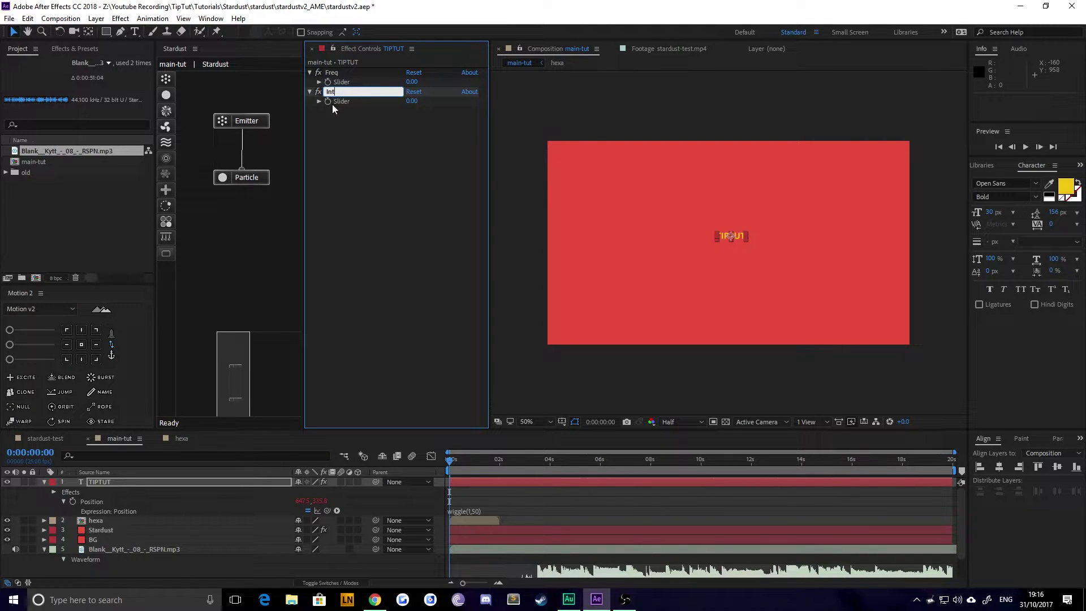
pyautogui.write('t')
pyautogui.press('Return')
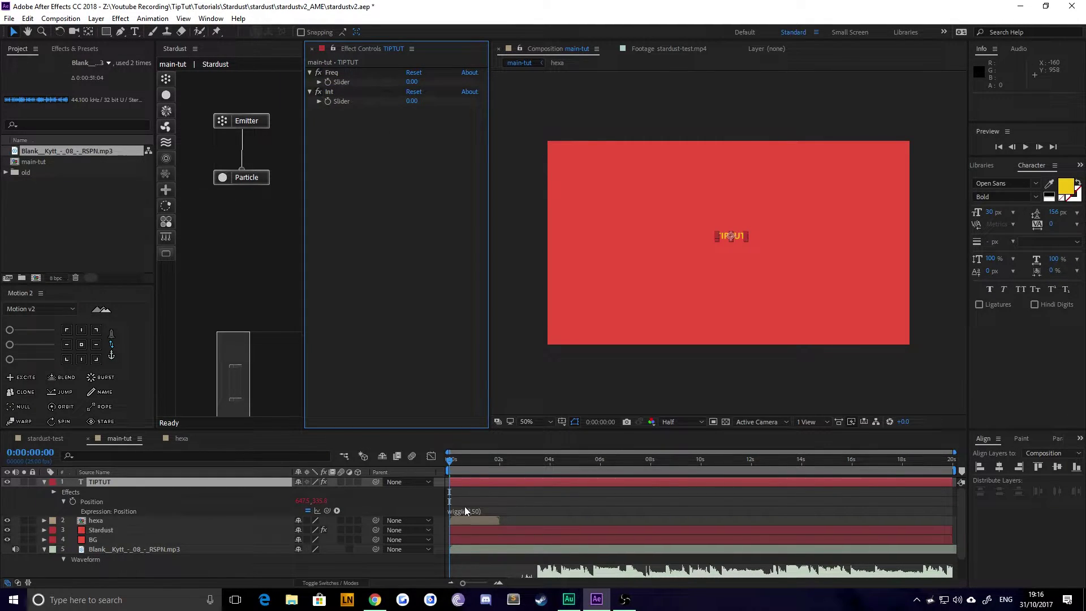
# Define the variables Freq and Int in TIPTUT's Position expression, each linked to the slider of the same name.
pyautogui.click(465, 511)
pyautogui.click(452, 510)
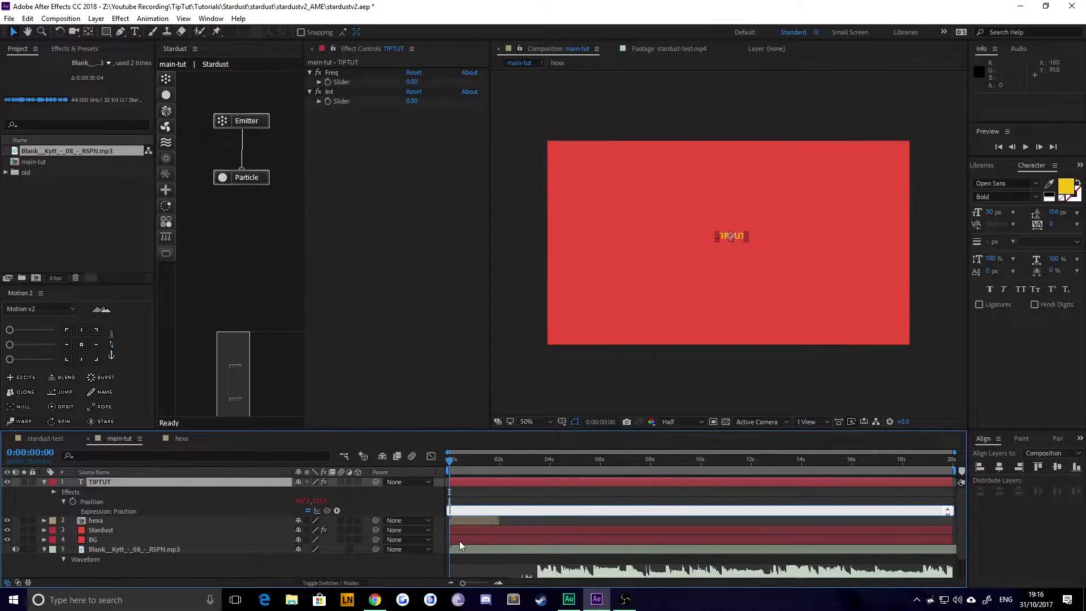
pyautogui.write('Freq =')
pyautogui.moveTo(327, 511); pyautogui.dragTo(358, 83)
pyautogui.write(';')
pyautogui.press('Return')
pyautogui.write('Inte')
pyautogui.press('BackSpace')
pyautogui.write('=')
pyautogui.moveTo(331, 513); pyautogui.dragTo(415, 100)
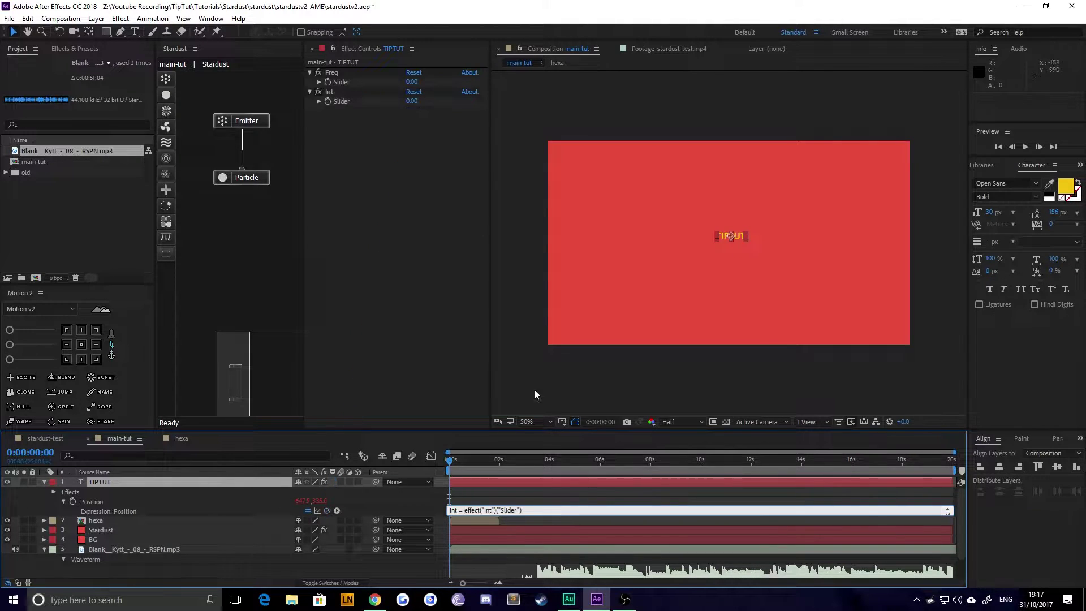
pyautogui.click(528, 499)
# Replace the wiggle values in TIPTUT's Position expression so the last line reads wiggle(Freq,Int).
pyautogui.click(484, 507)
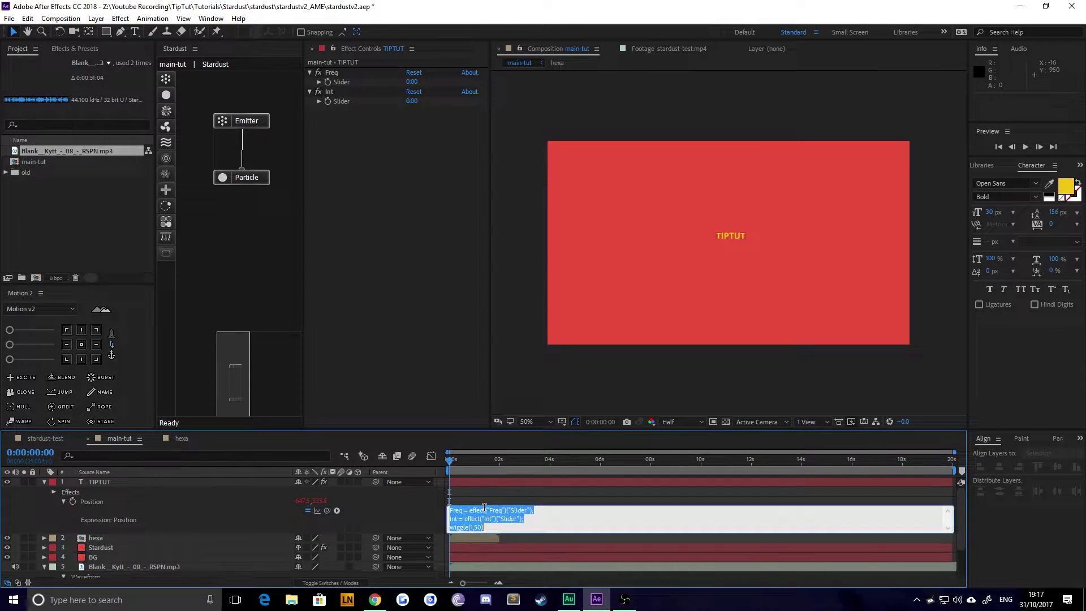
pyautogui.click(465, 527)
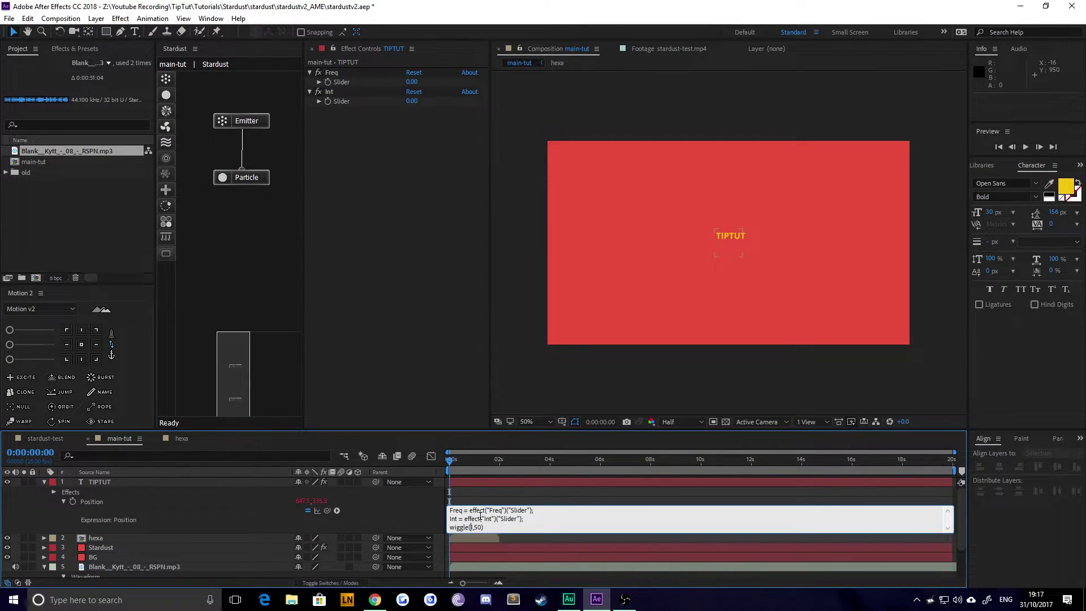
pyautogui.write('Freq')
pyautogui.hotkey('shift', 'Right')
pyautogui.hotkey('shift', 'Right')
pyautogui.write('Int')
pyautogui.click(524, 532)
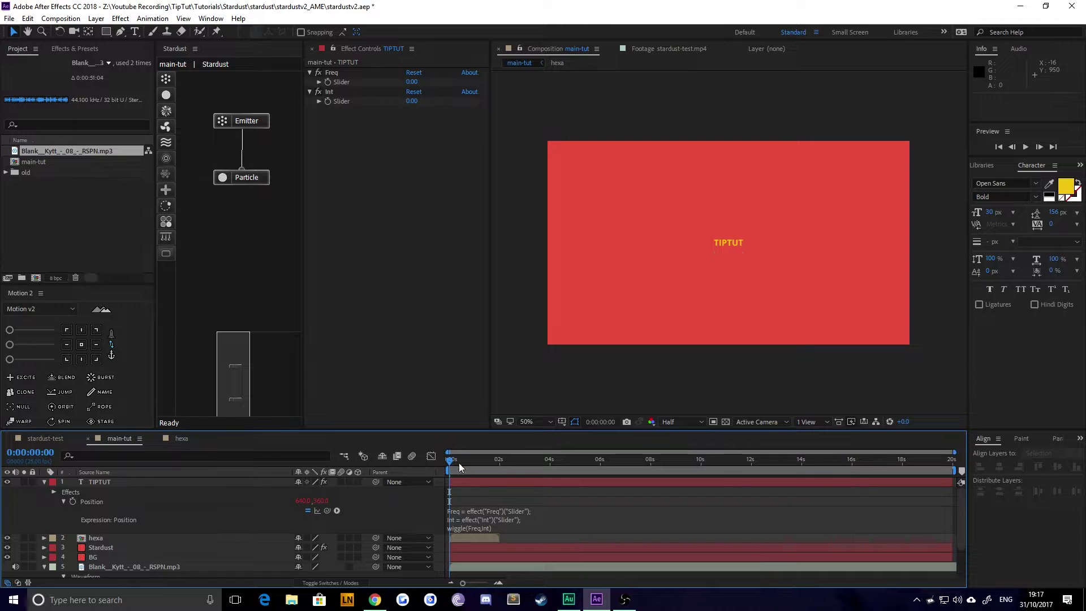
# Keyframe TIPTUT's Freq and Int sliders from 0 at the composition start to 50 at 0:00:03:12.
pyautogui.click(329, 74)
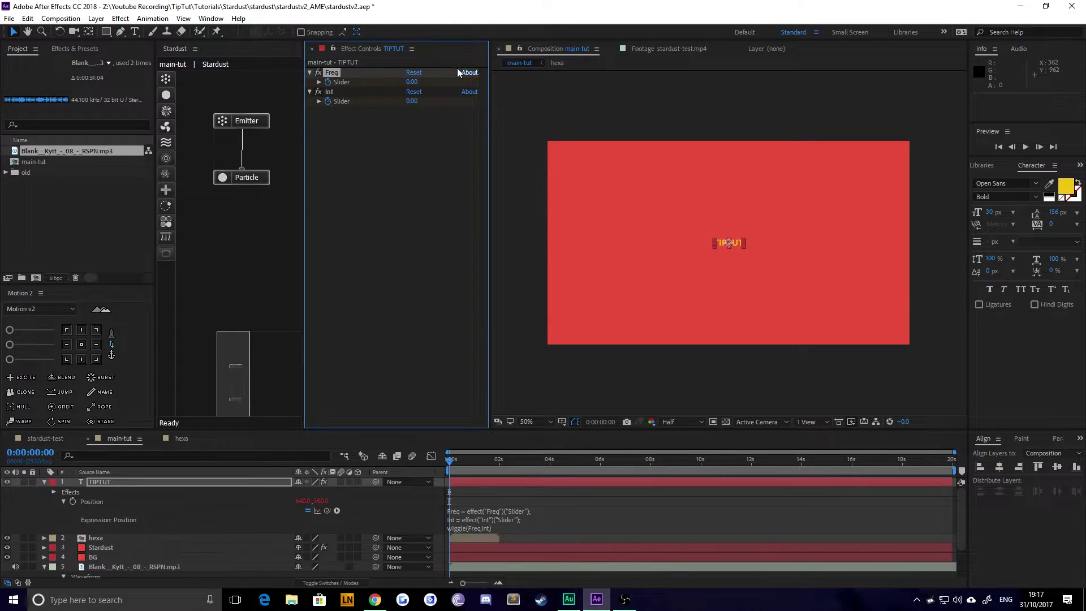
pyautogui.scroll(-3, 501, 547)
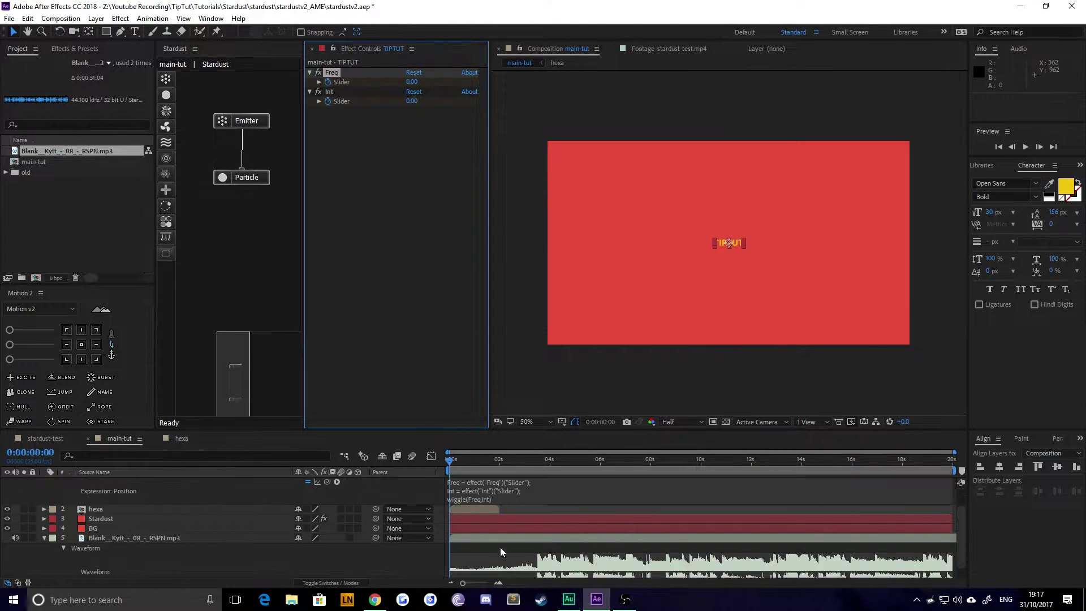
pyautogui.click(536, 459)
pyautogui.click(410, 82)
pyautogui.write('50')
pyautogui.press('Tab')
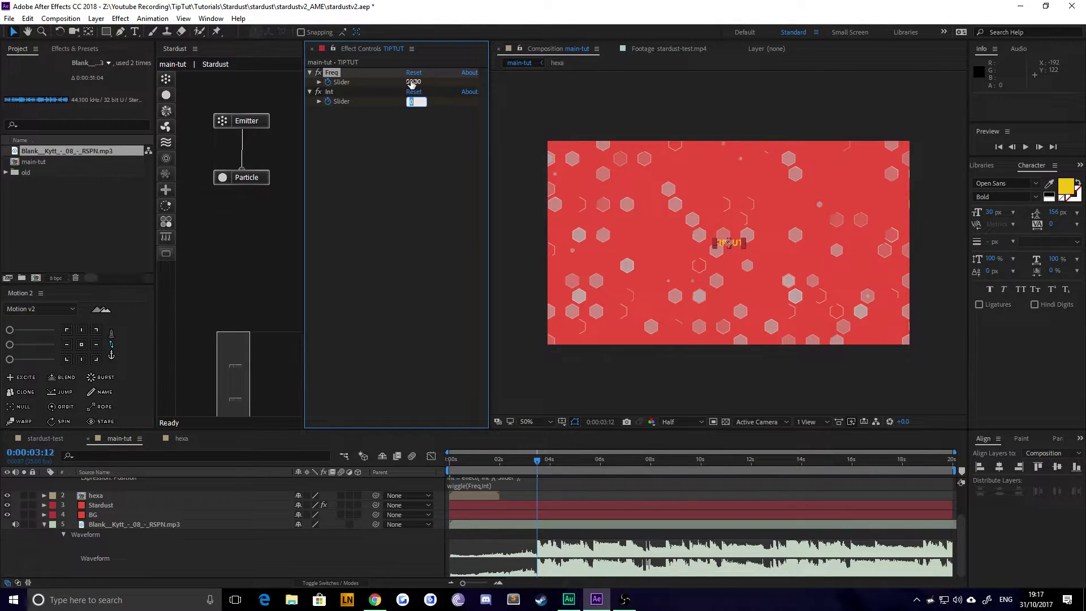
pyautogui.click(411, 83)
pyautogui.press('Tab')
pyautogui.write('50')
pyautogui.press('Return')
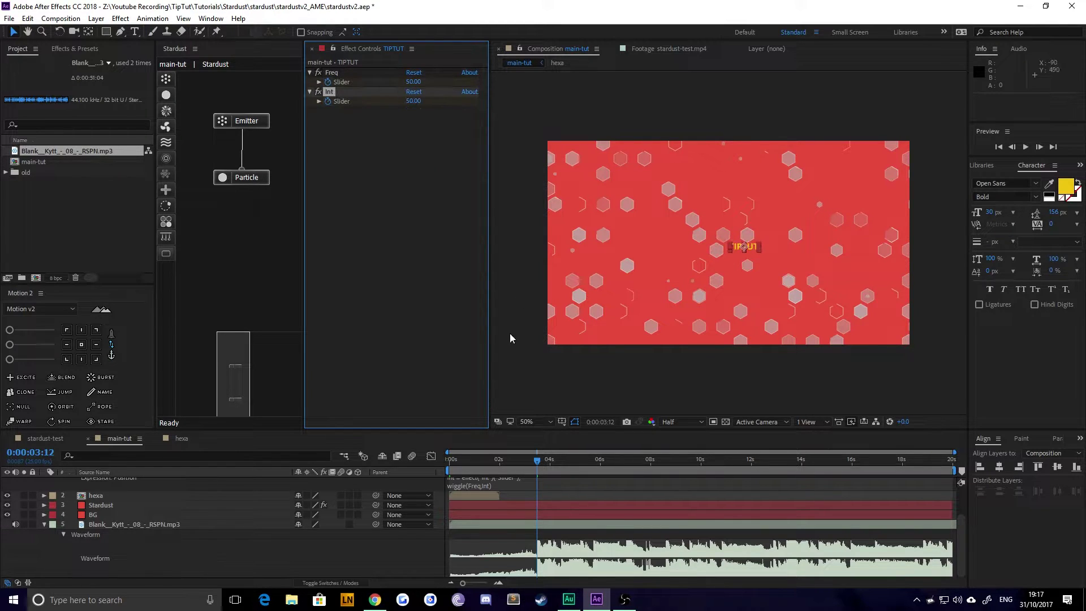
# Trim the ends of the Stardust and TIPTUT layers at 0:00:03:11 and collapse TIPTUT's properties.
pyautogui.moveTo(538, 464)
pyautogui.mouseDown()
pyautogui.moveTo(439, 457)
pyautogui.moveTo(554, 462)
pyautogui.moveTo(535, 459)
pyautogui.mouseUp()
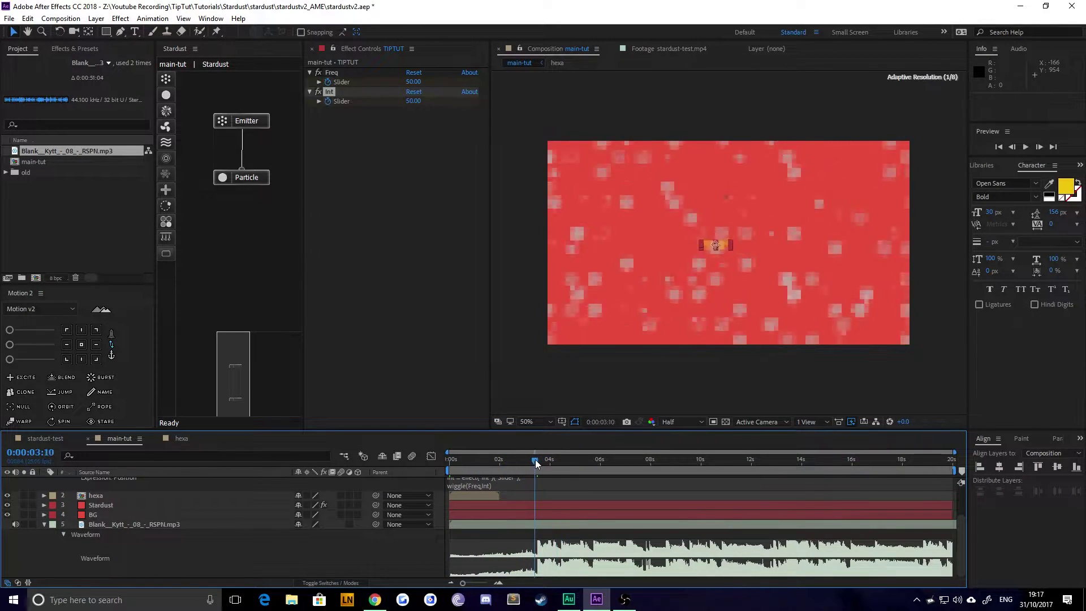
pyautogui.click(122, 506)
pyautogui.scroll(2, 133, 514)
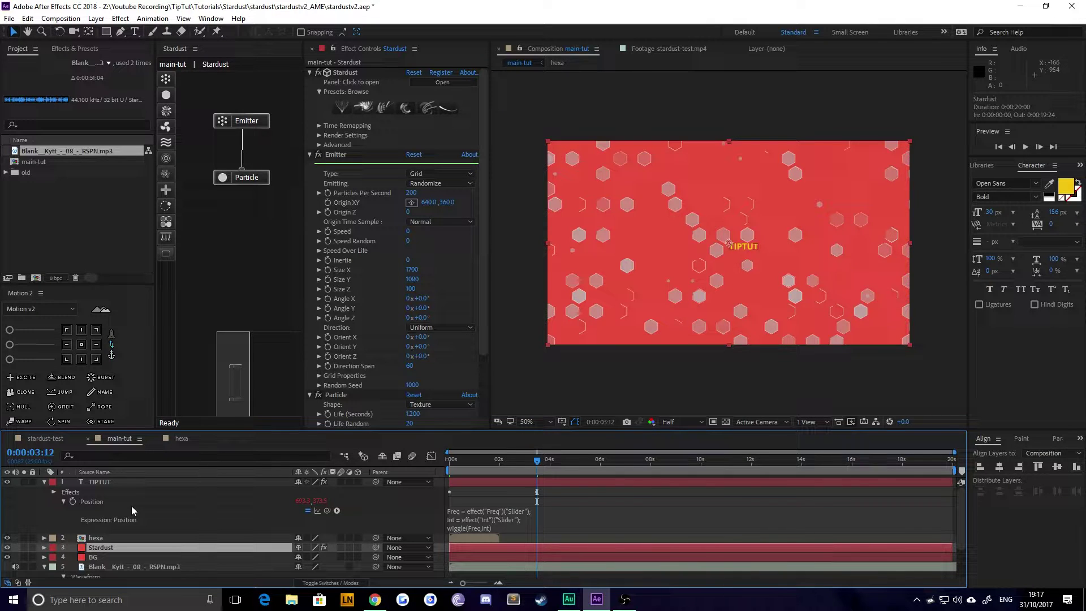
pyautogui.press('pageup')
pyautogui.hotkey('alt', ']')
pyautogui.click(95, 484)
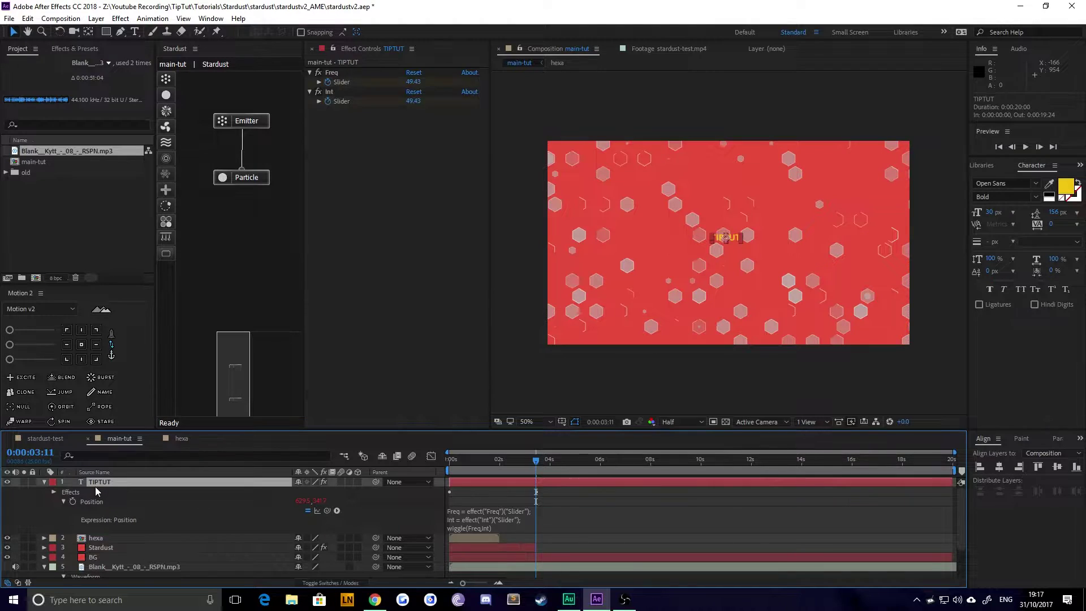
pyautogui.hotkey('alt', ']')
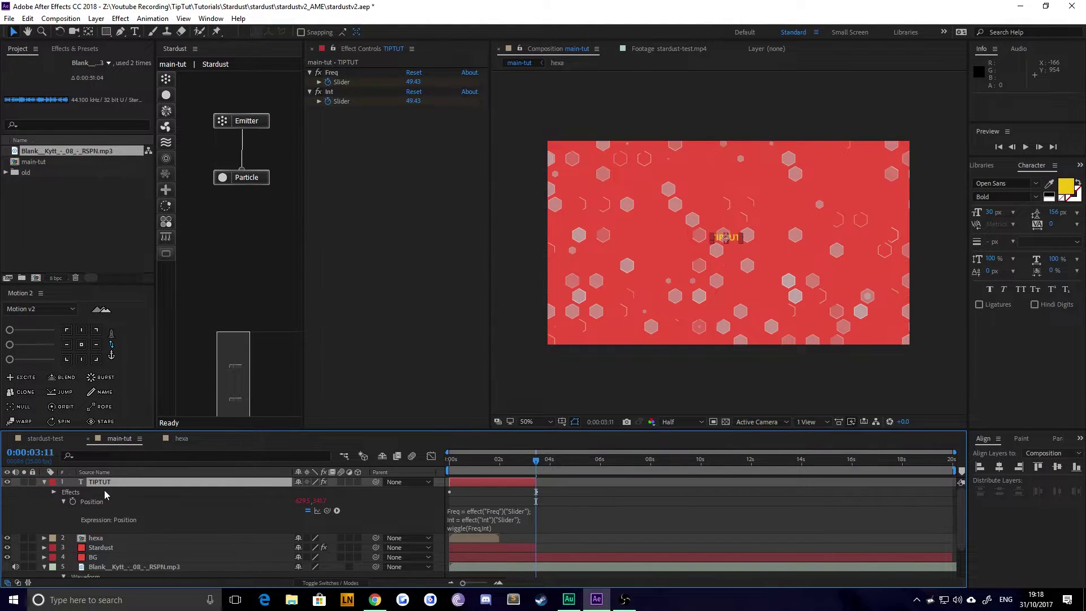
pyautogui.press('u')
pyautogui.press('u')
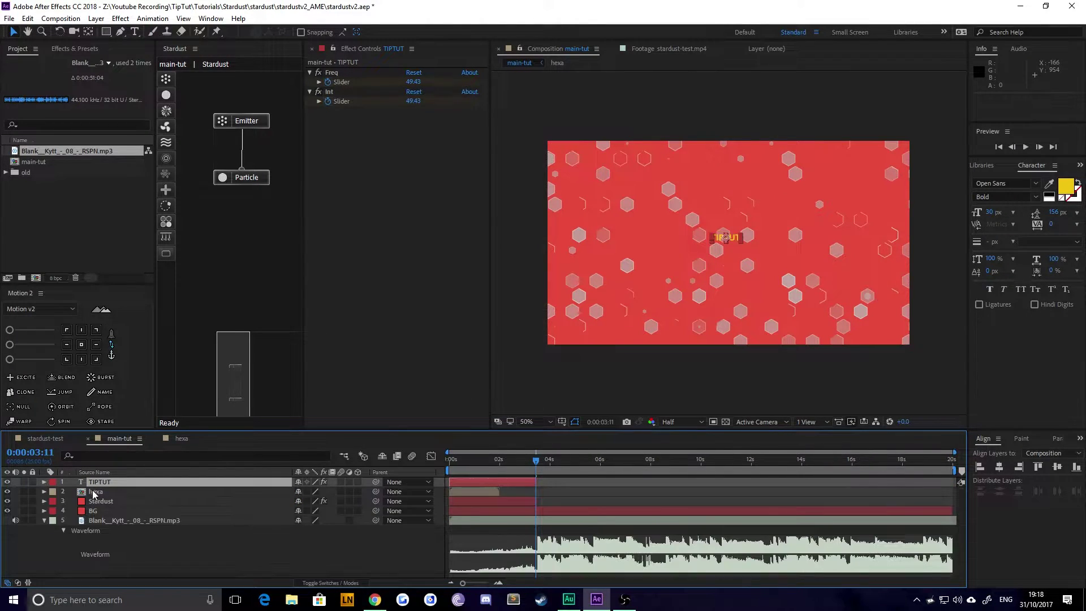
# Move the hexa layer to the bottom of the stack and lock it, collapsing the audio layer's waveform.
pyautogui.hotkey('ctrl', '[')
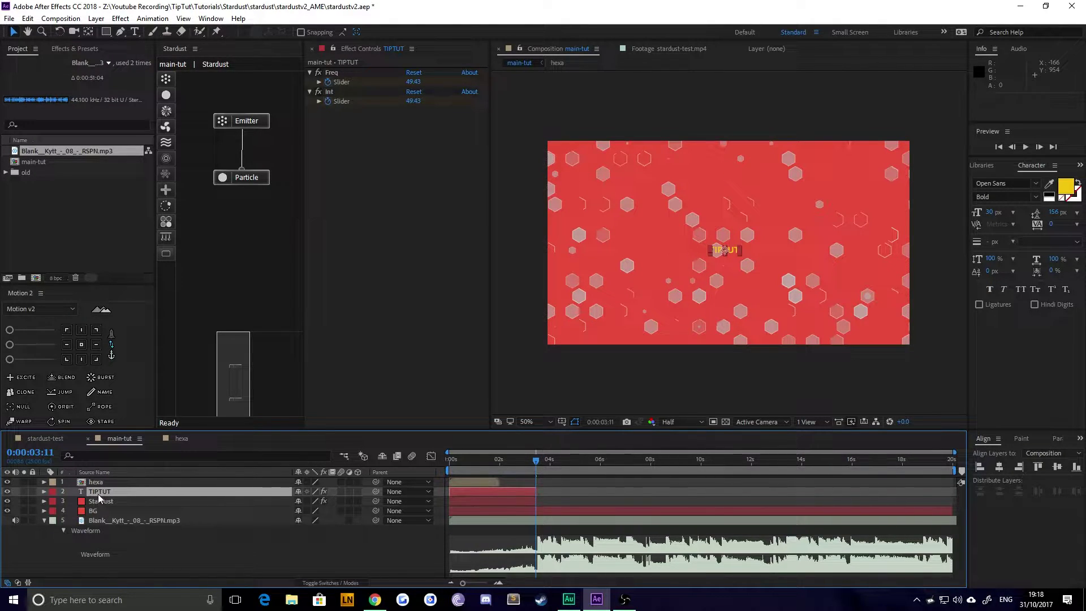
pyautogui.moveTo(95, 482); pyautogui.dragTo(110, 544)
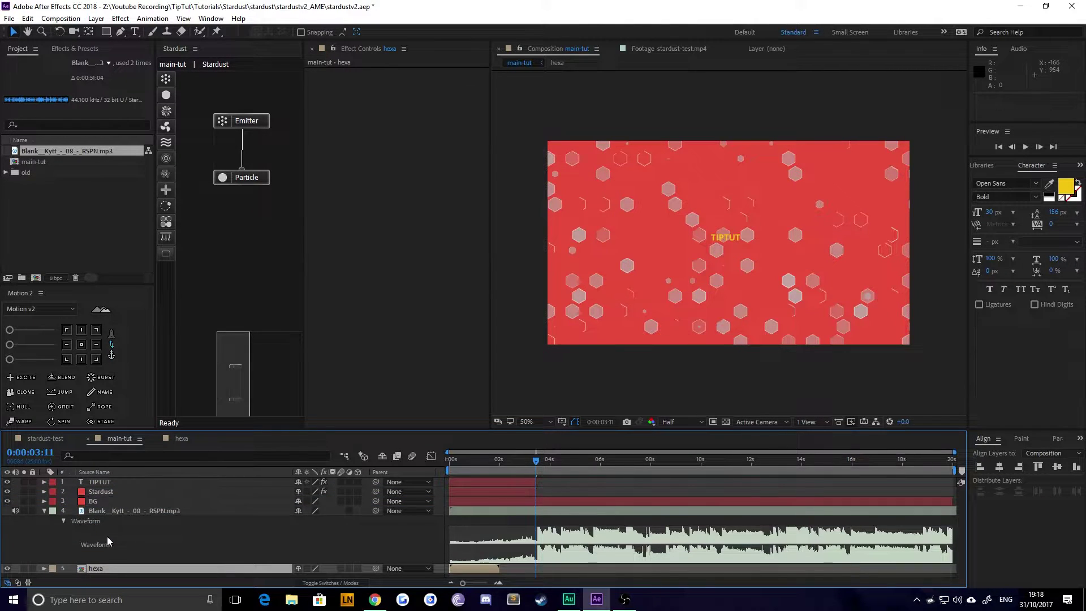
pyautogui.click(32, 569)
pyautogui.click(44, 511)
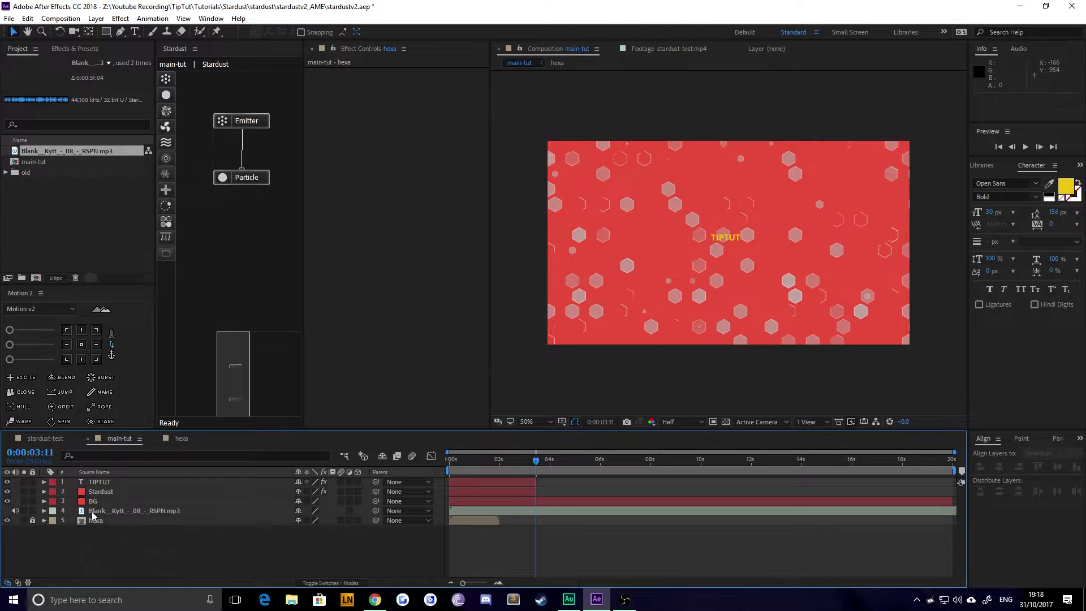
pyautogui.click(129, 511)
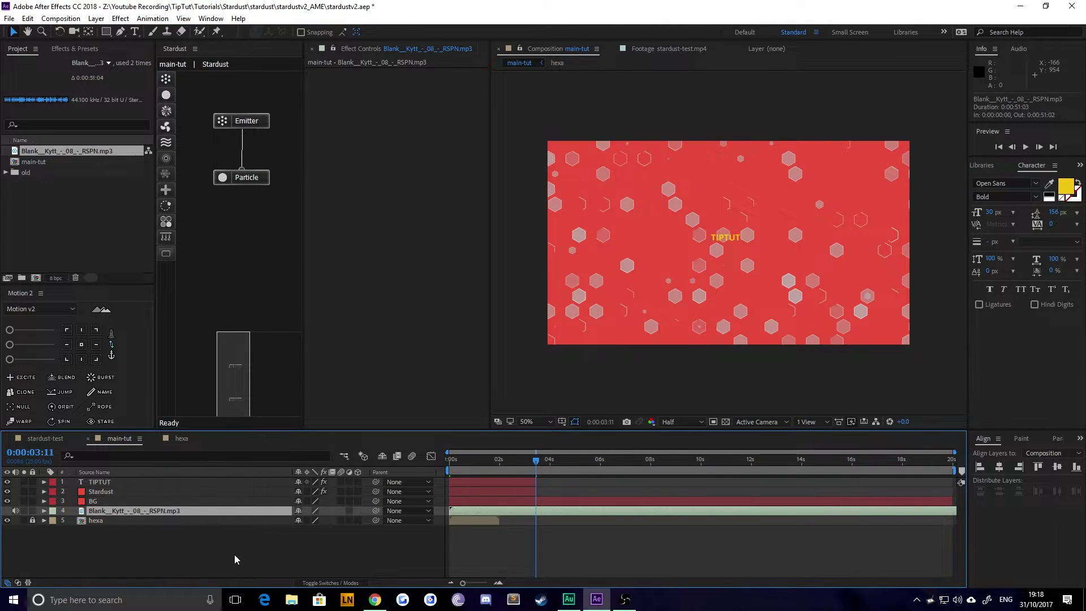
# Preview main-tut, go to 0:00:03:10 and reveal the TIPTUT layer's slider keyframes.
pyautogui.press('space')
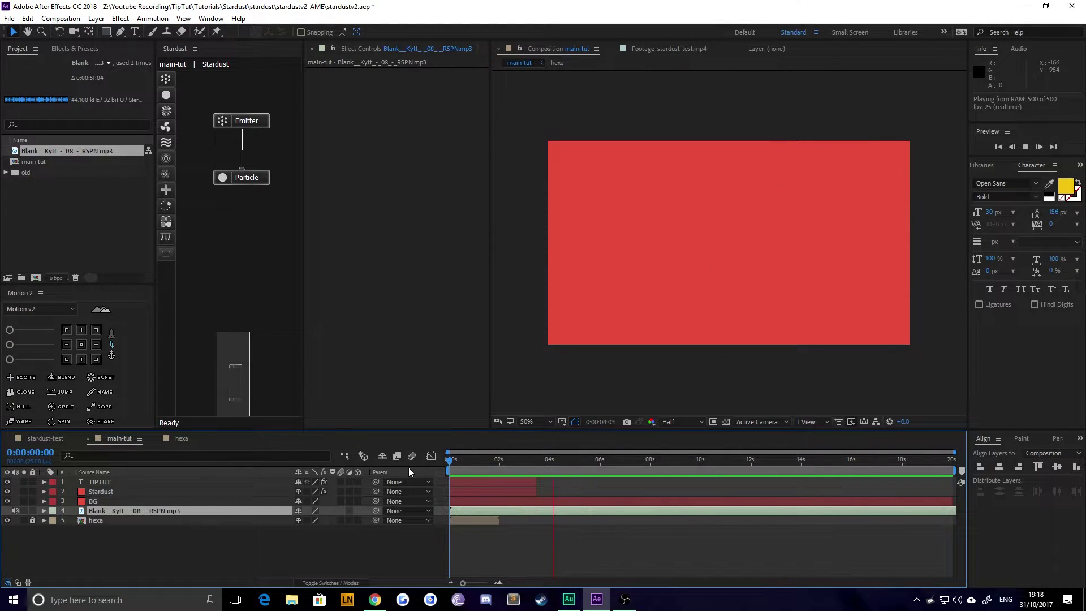
pyautogui.click(533, 470)
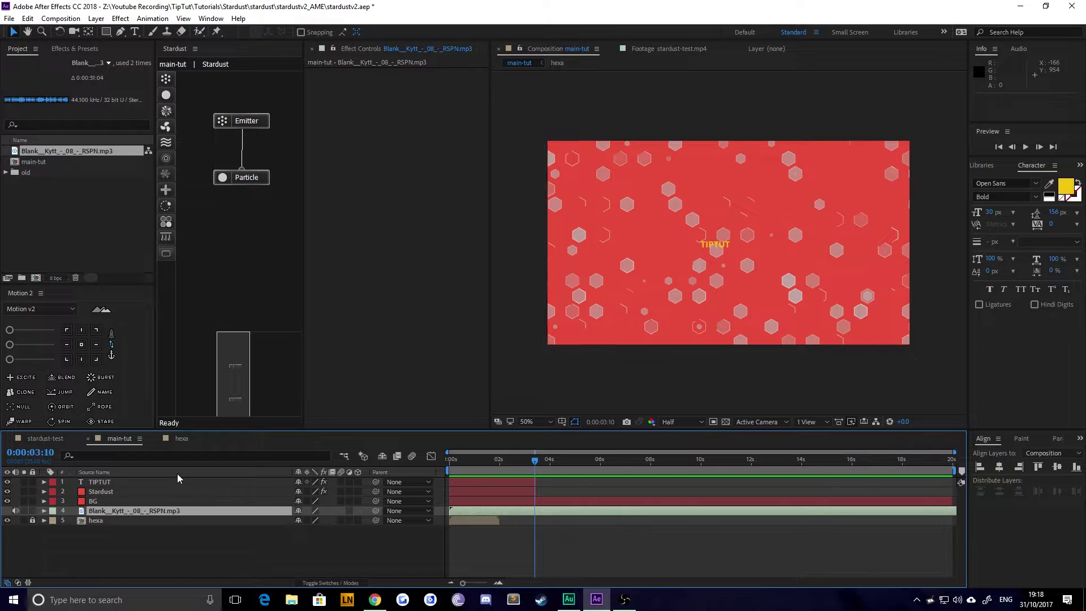
pyautogui.click(111, 481)
pyautogui.press('u')
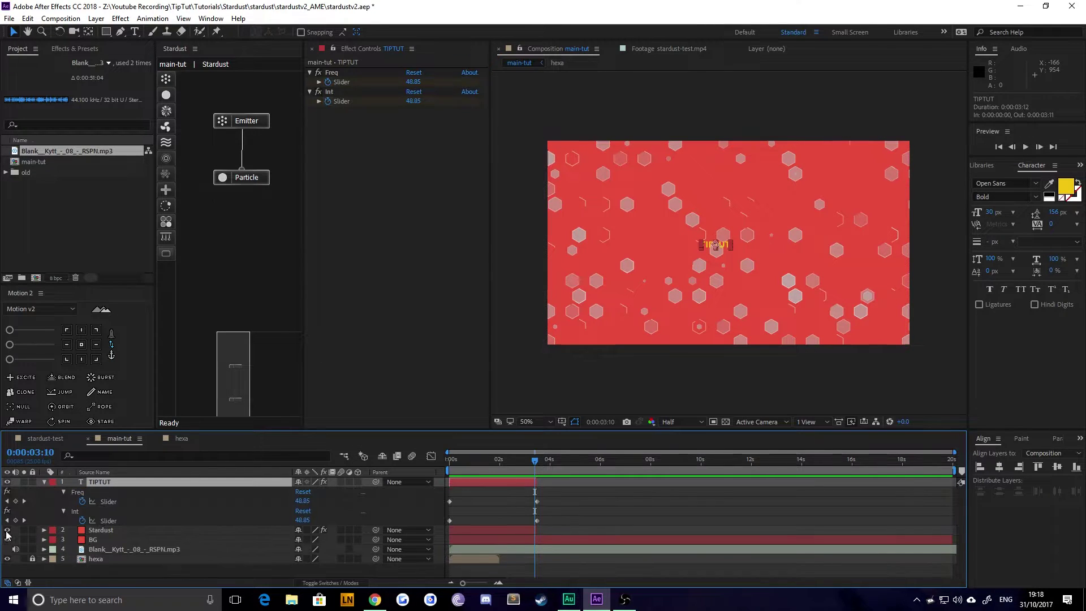
# Preview the stardust-test composition and examine its circle animation up to 0:00:05:15.
pyautogui.click(45, 437)
pyautogui.moveTo(454, 463); pyautogui.dragTo(460, 463)
pyautogui.press('space')
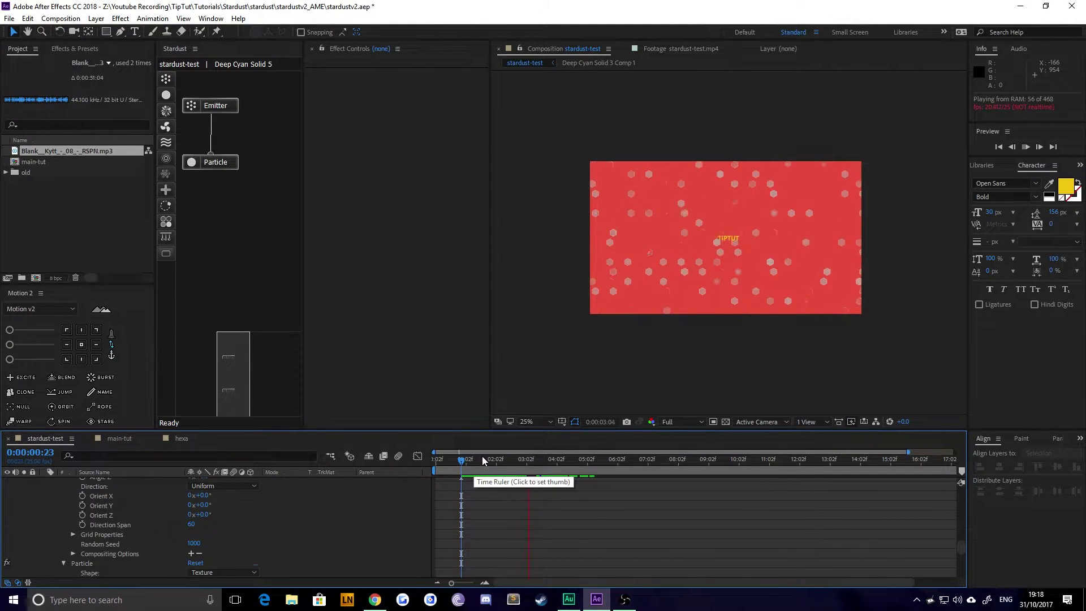
pyautogui.press('space')
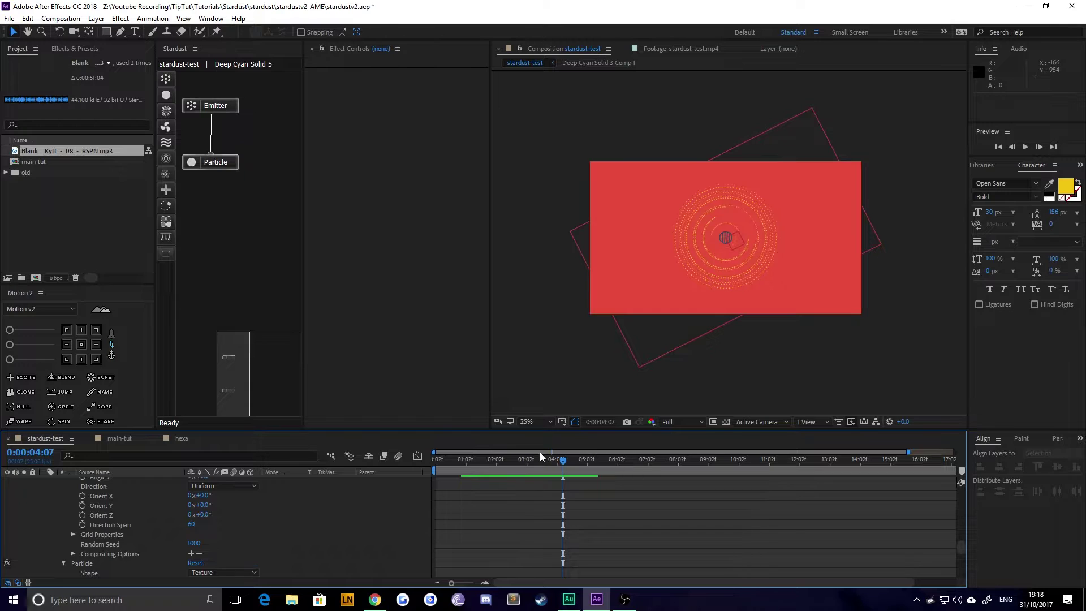
pyautogui.moveTo(532, 461); pyautogui.dragTo(562, 497)
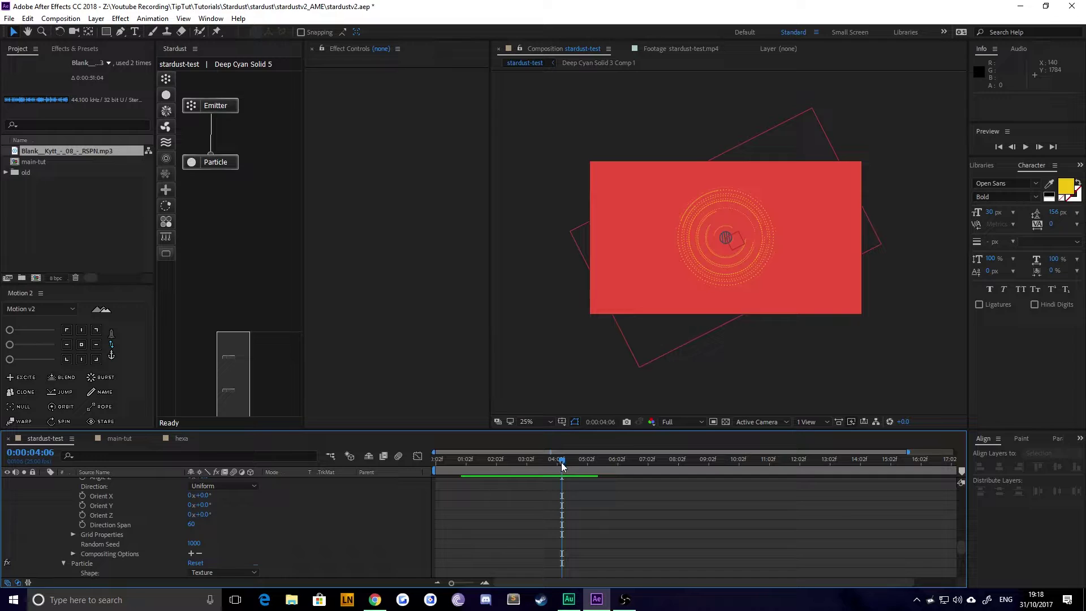
pyautogui.moveTo(562, 463); pyautogui.dragTo(603, 467)
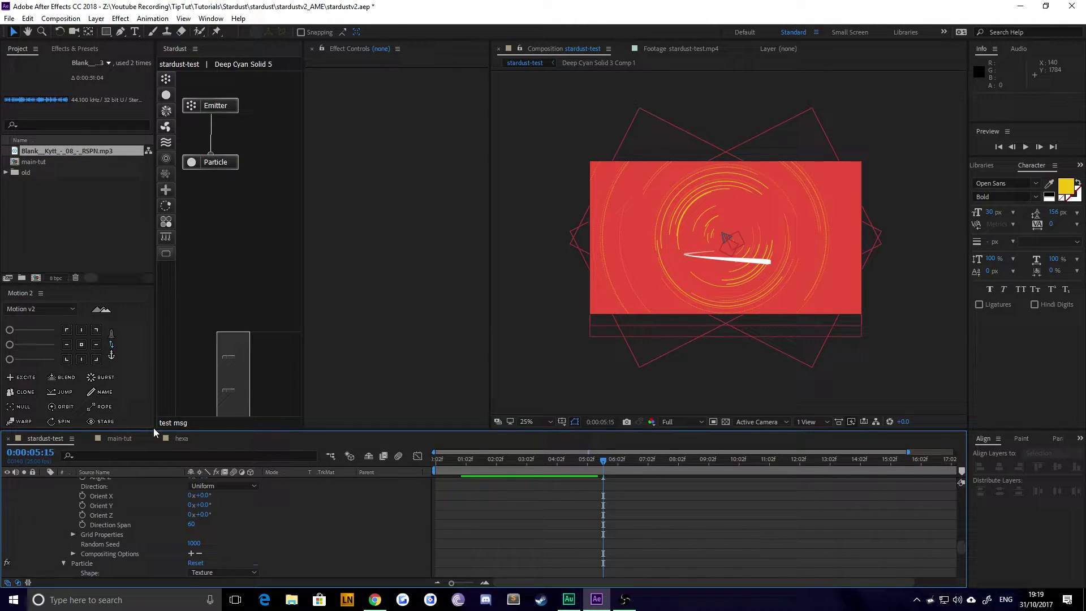
# Open the main-tut composition and create a new solid named Circles.
pyautogui.click(121, 438)
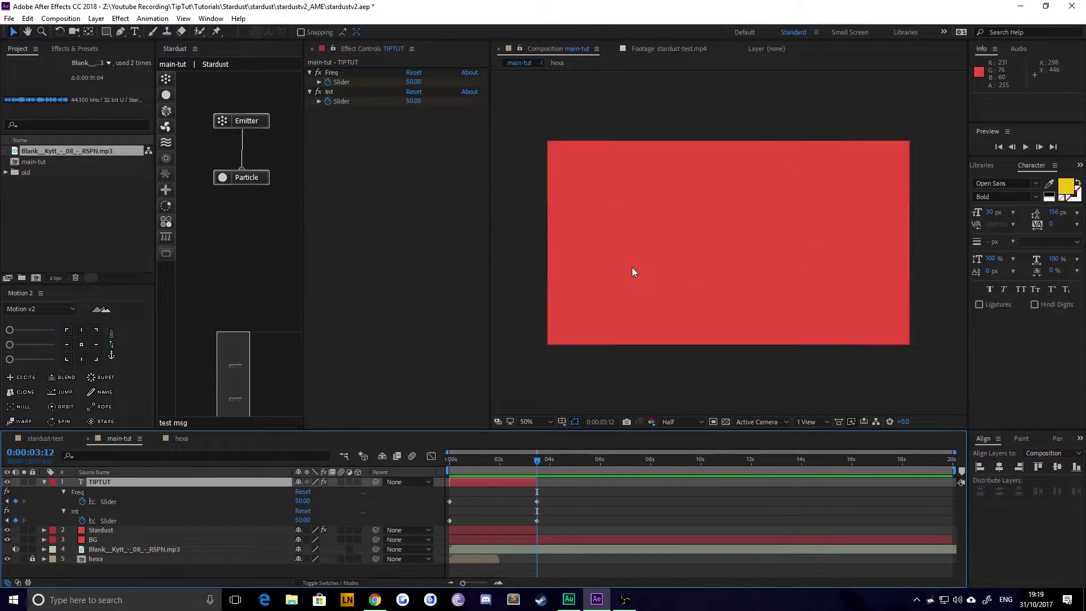
pyautogui.hotkey('ctrl', 'y')
pyautogui.write('Circles')
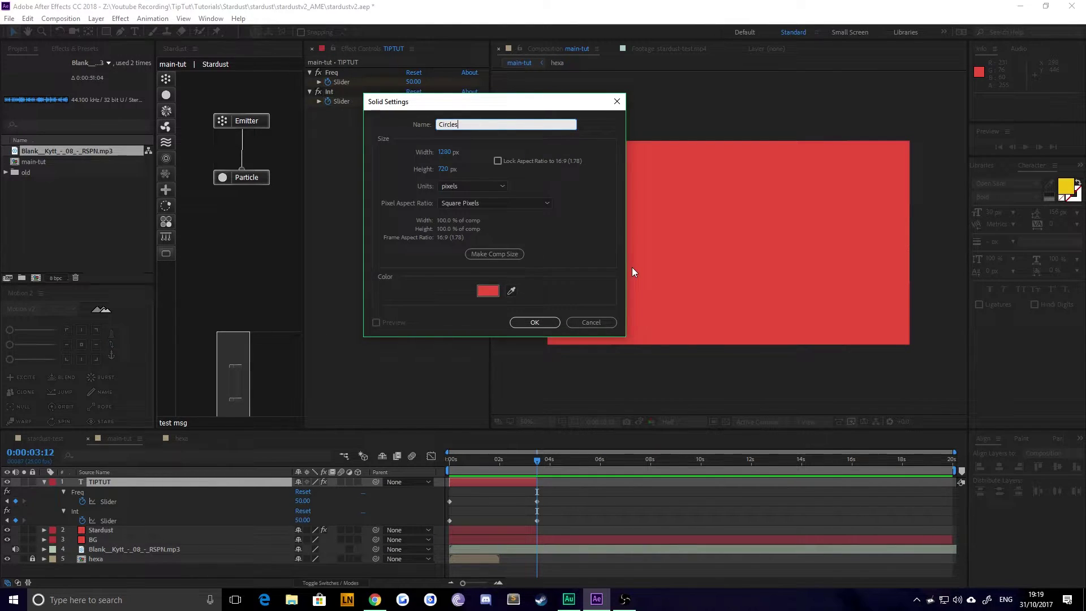
pyautogui.press('Return')
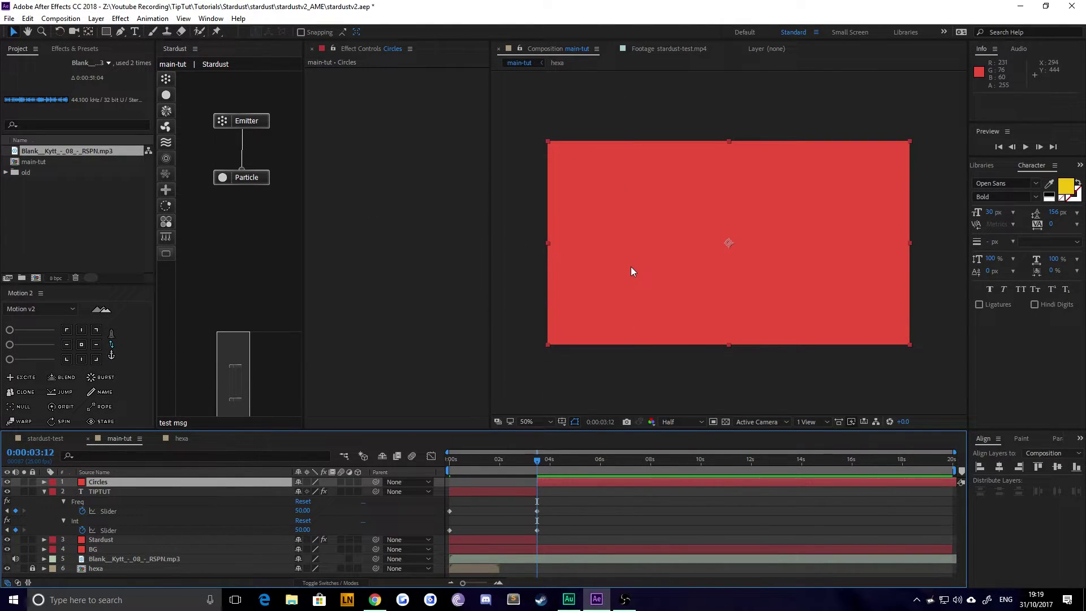
# Reveal the audio waveform of the music layer in main-tut.
pyautogui.click(537, 562)
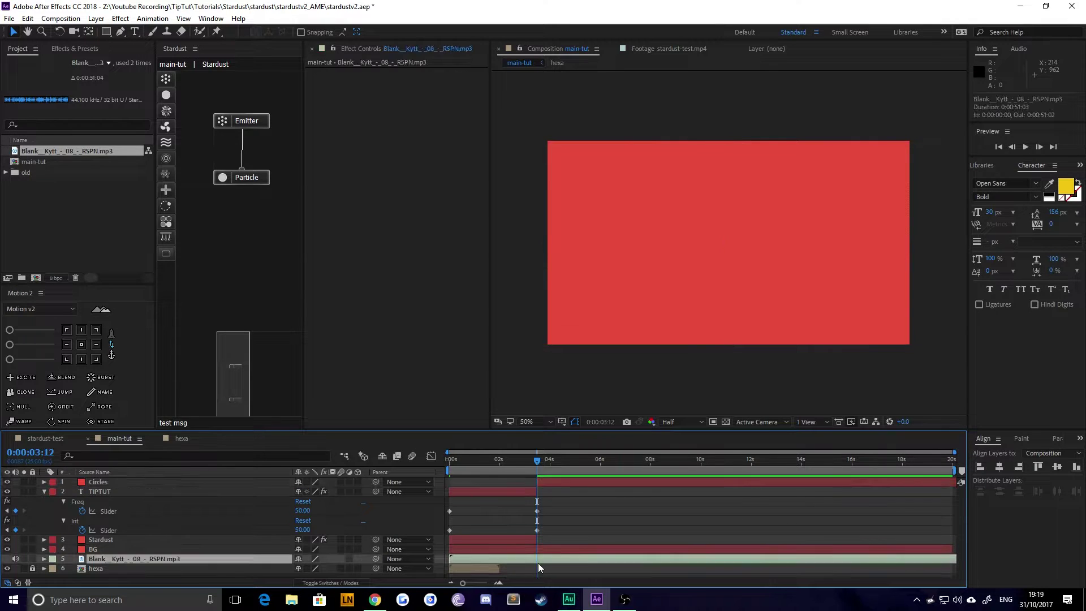
pyautogui.press('l')
pyautogui.press('l')
pyautogui.scroll(3, 580, 542)
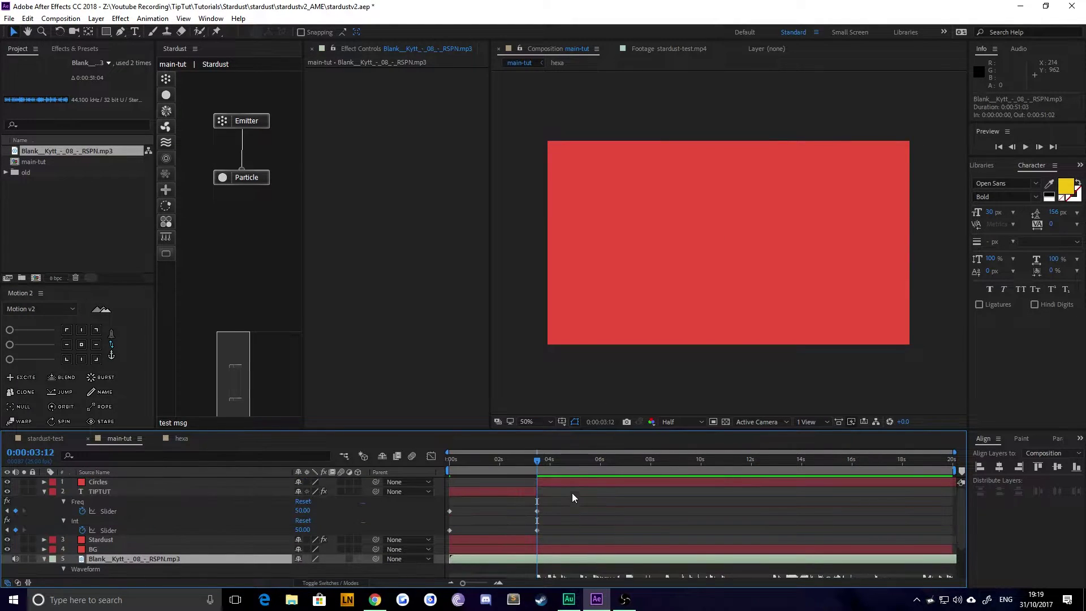
# Apply the Stardust effect to the Circles layer.
pyautogui.click(567, 483)
pyautogui.hotkey('ctrl', 'space')
pyautogui.write('stardust')
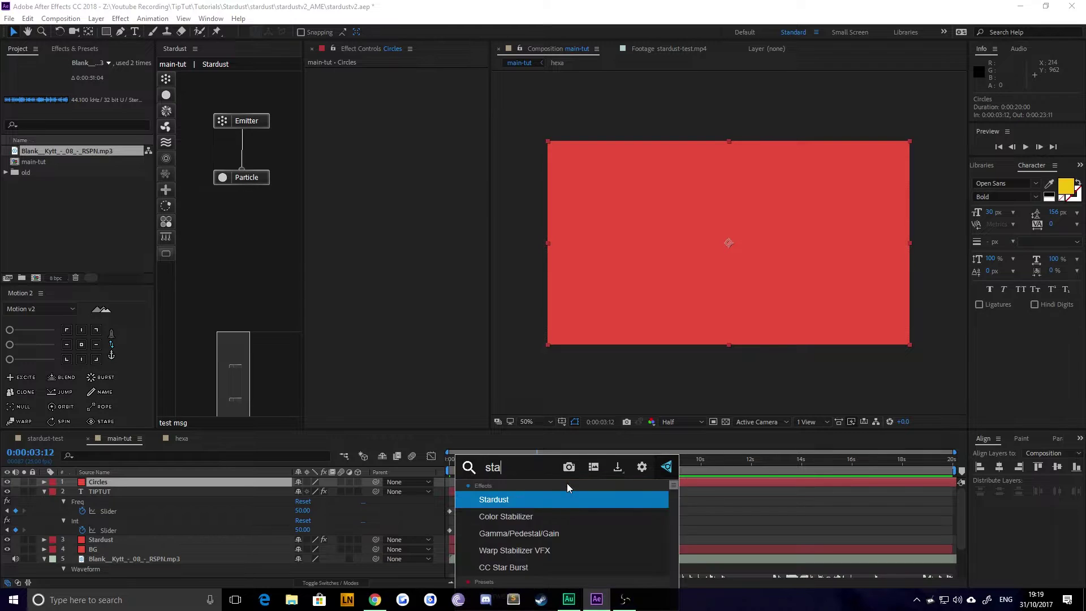
pyautogui.press('Return')
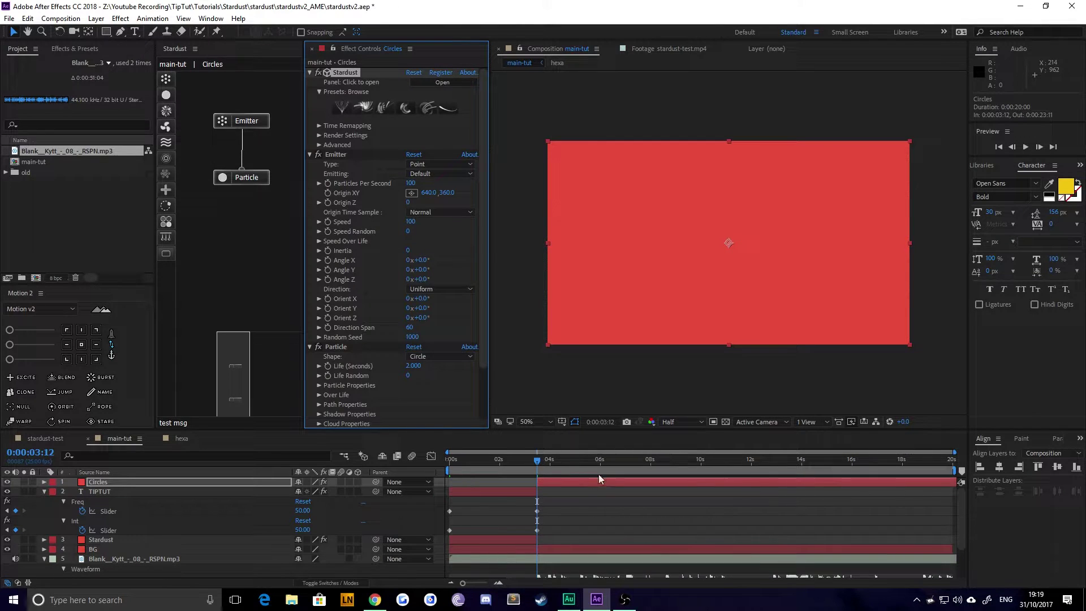
# Replace the Circles layer's Stardust setup with the Circular preset from the Replica presets folder.
pyautogui.click(388, 109)
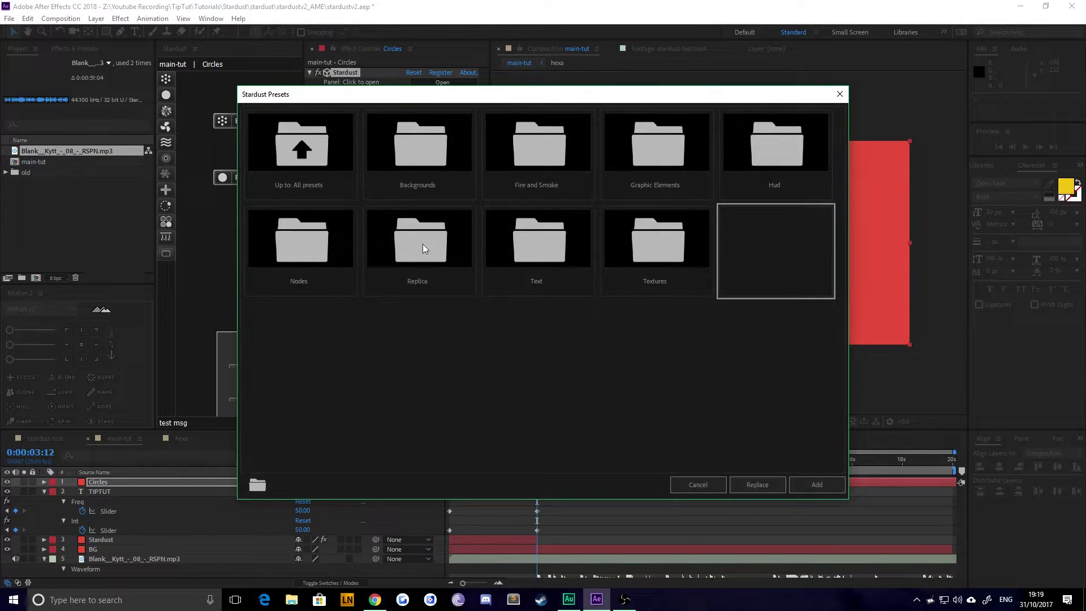
pyautogui.doubleClick(446, 281)
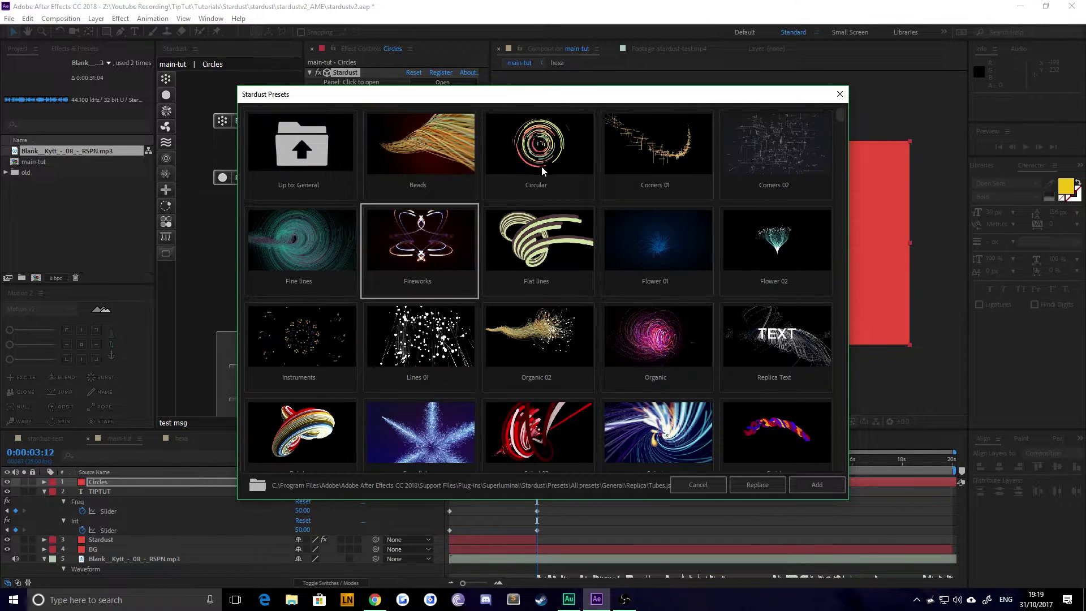
pyautogui.click(759, 485)
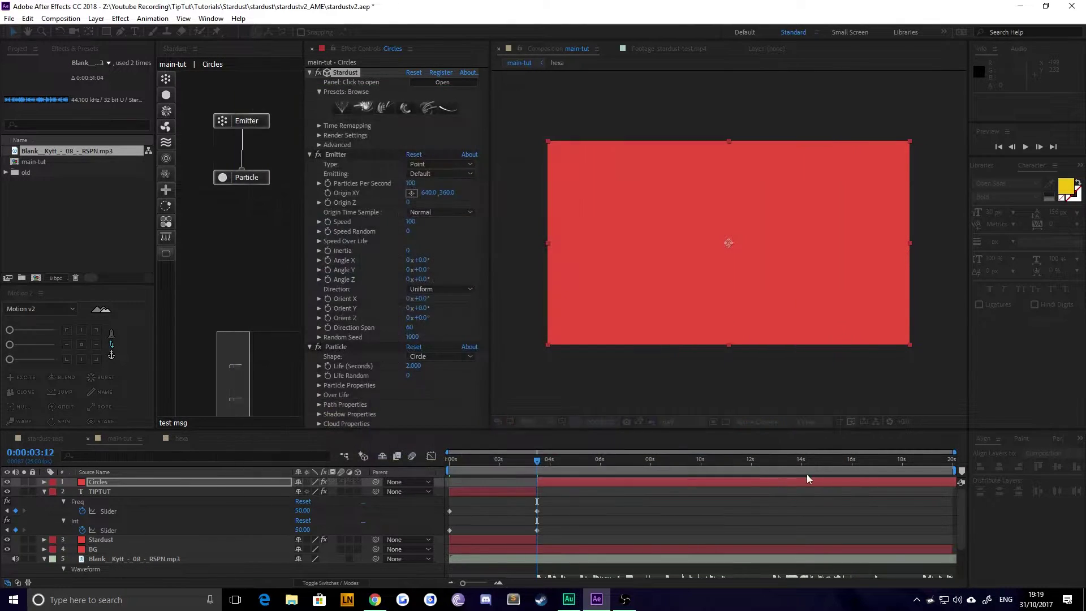
# Preview the circular particle animation from 0:00:06:11, and examine the frame at 0:00:07:01.
pyautogui.moveTo(537, 461); pyautogui.dragTo(613, 467)
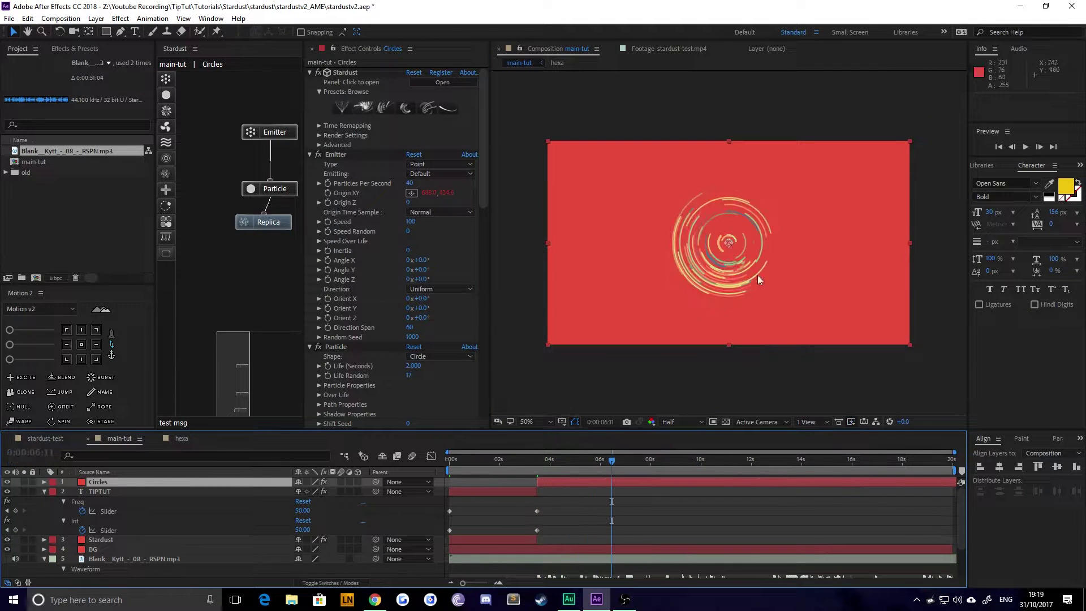
pyautogui.press('/')
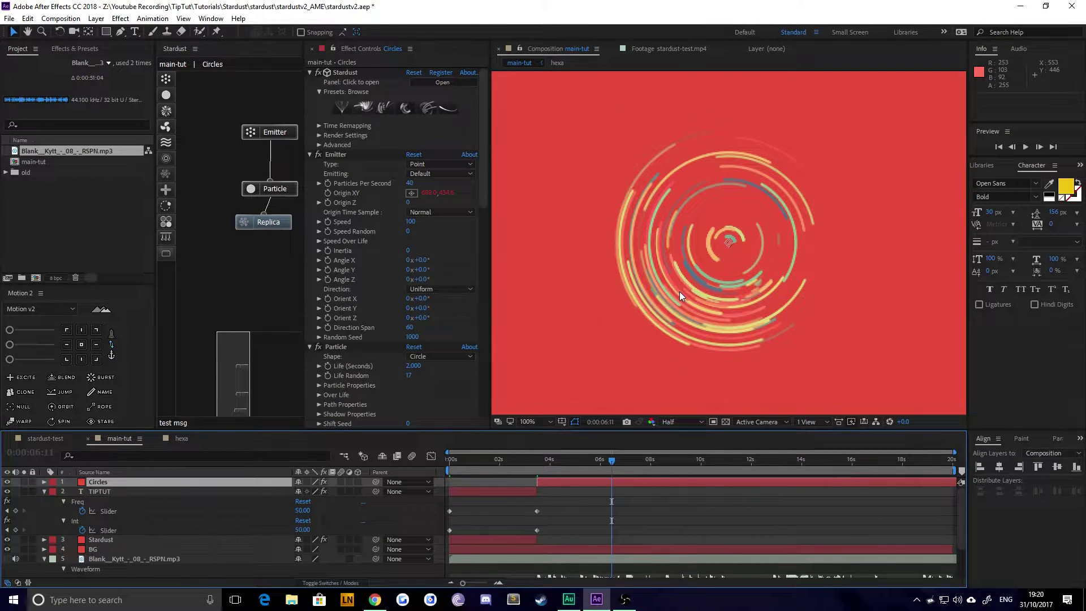
pyautogui.press('space')
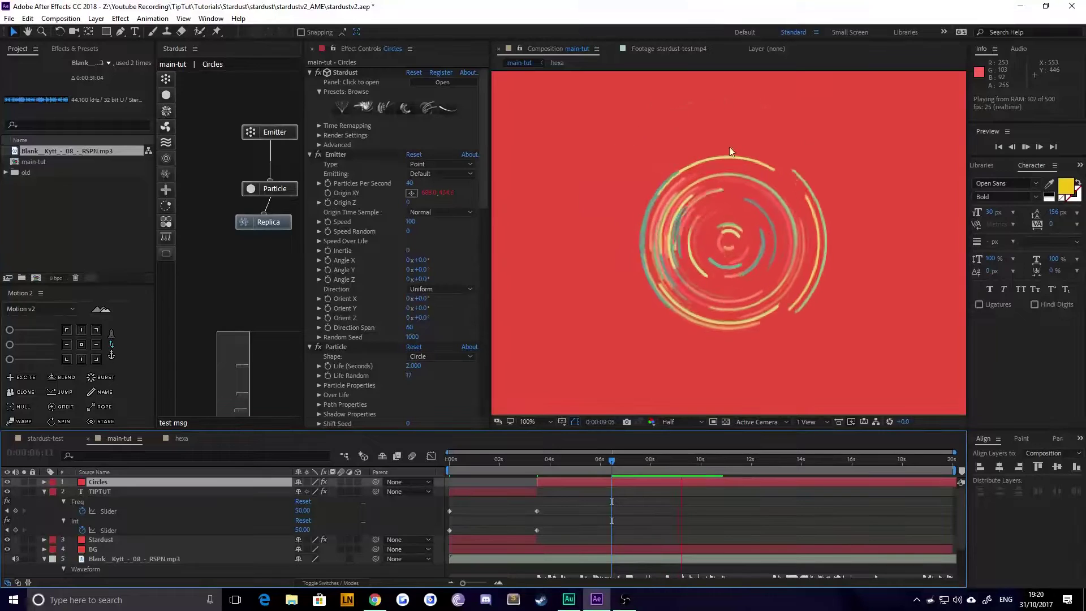
pyautogui.press('space')
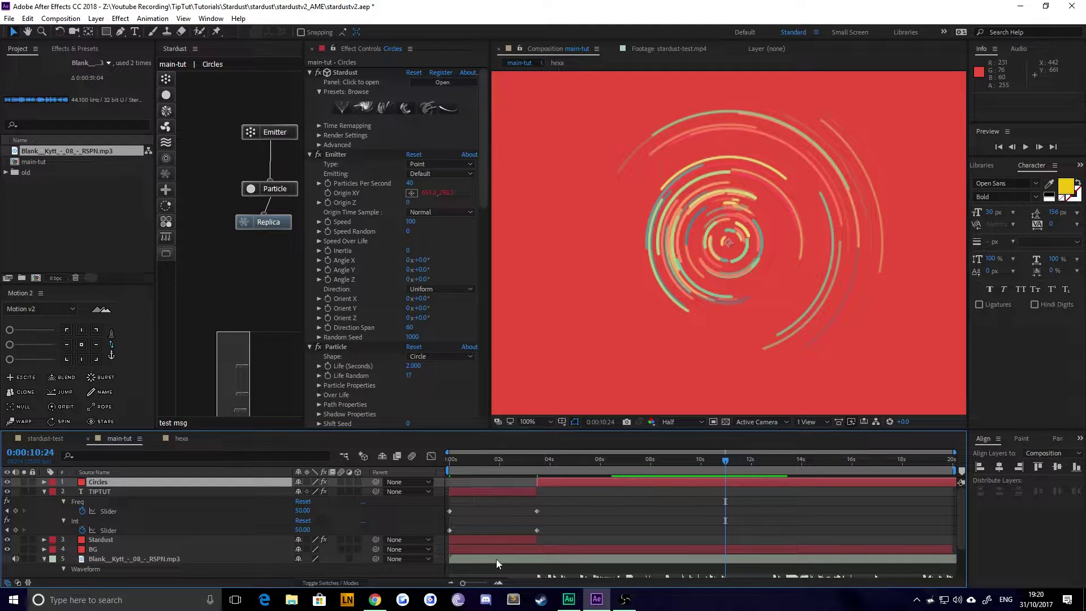
pyautogui.moveTo(540, 463); pyautogui.dragTo(626, 462)
pyautogui.press(',')
pyautogui.press(',')
pyautogui.press(',')
pyautogui.press(',')
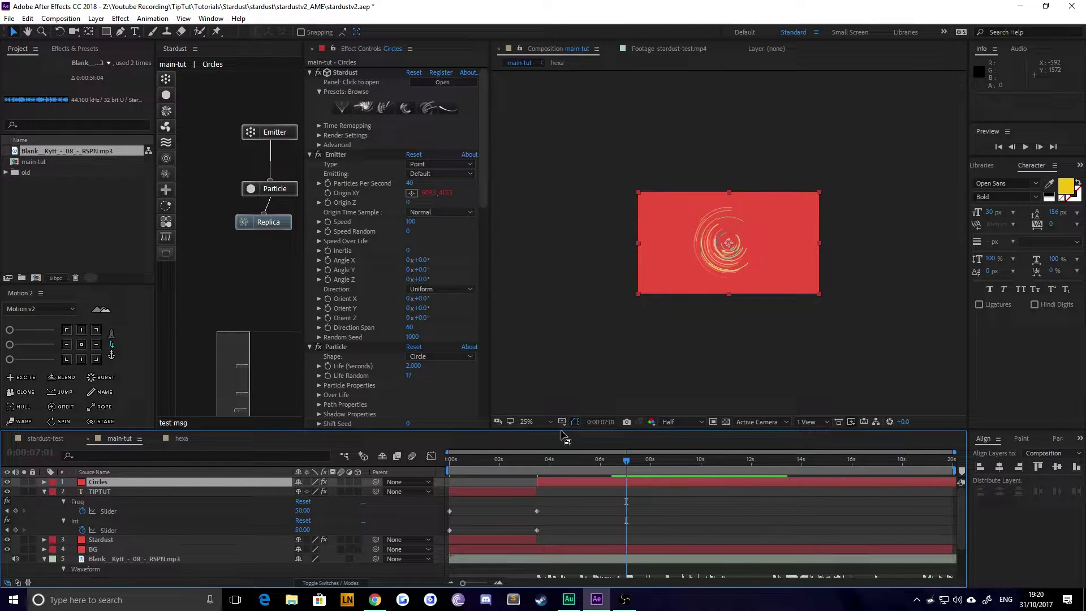
pyautogui.press('.')
pyautogui.press('.')
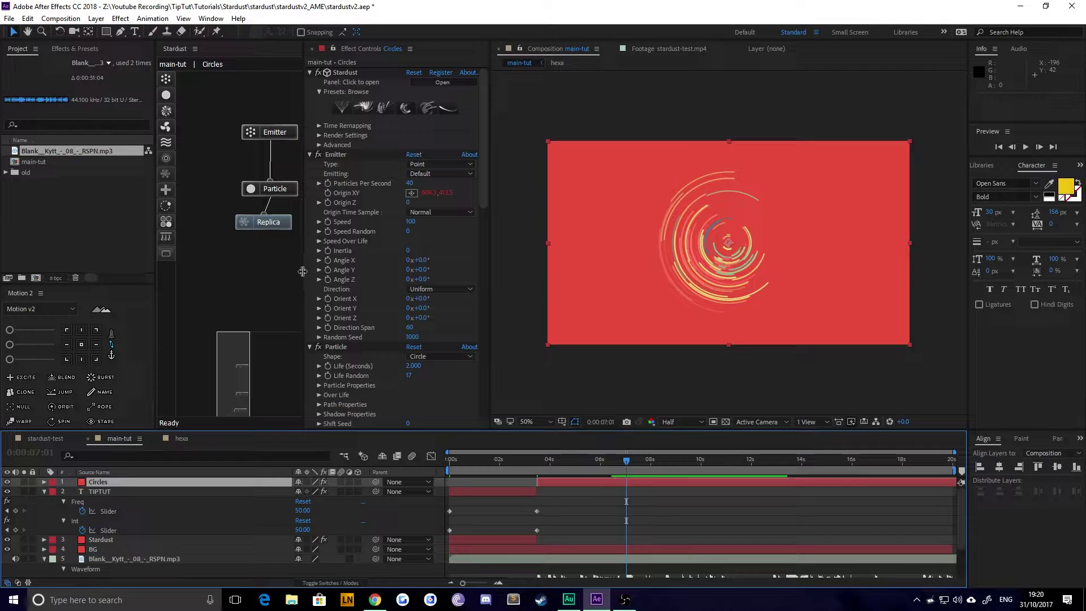
# Examine the settings of the Emitter, Particle and Replica nodes in the Circles Stardust graph.
pyautogui.click(239, 367)
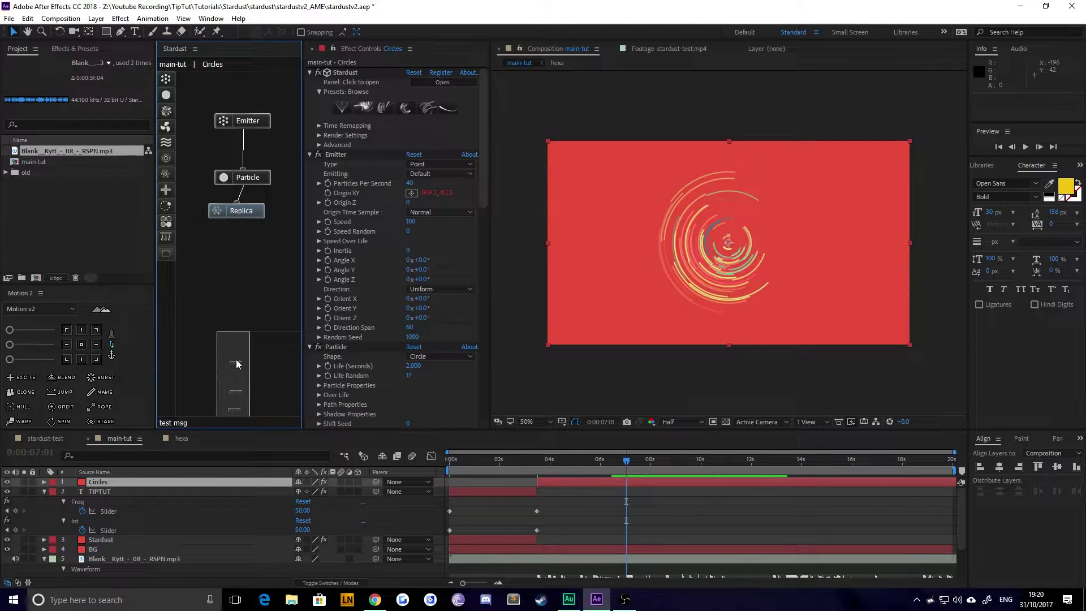
pyautogui.click(243, 120)
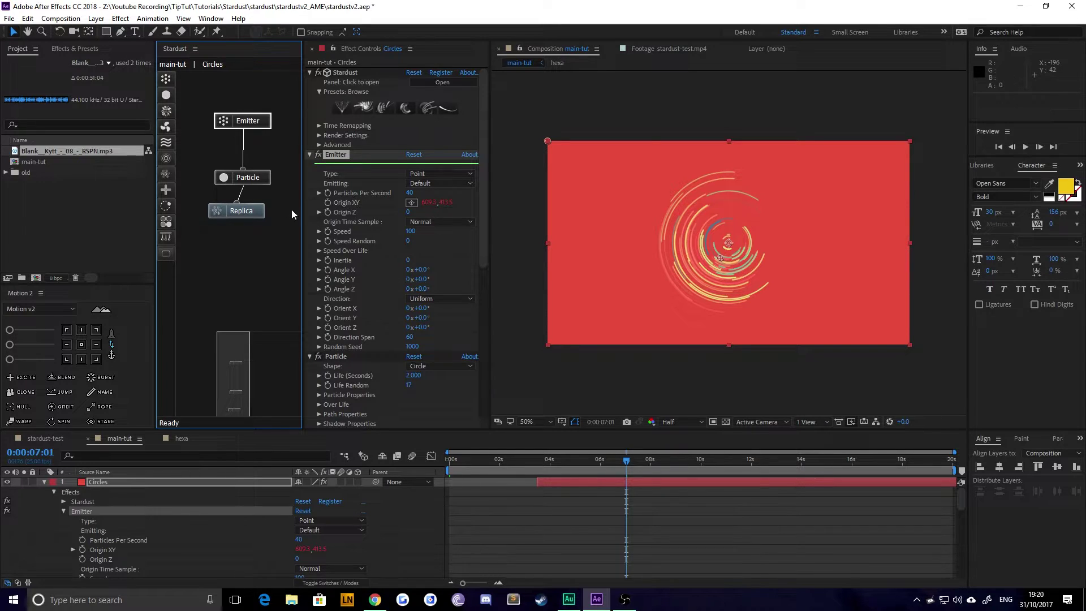
pyautogui.click(254, 183)
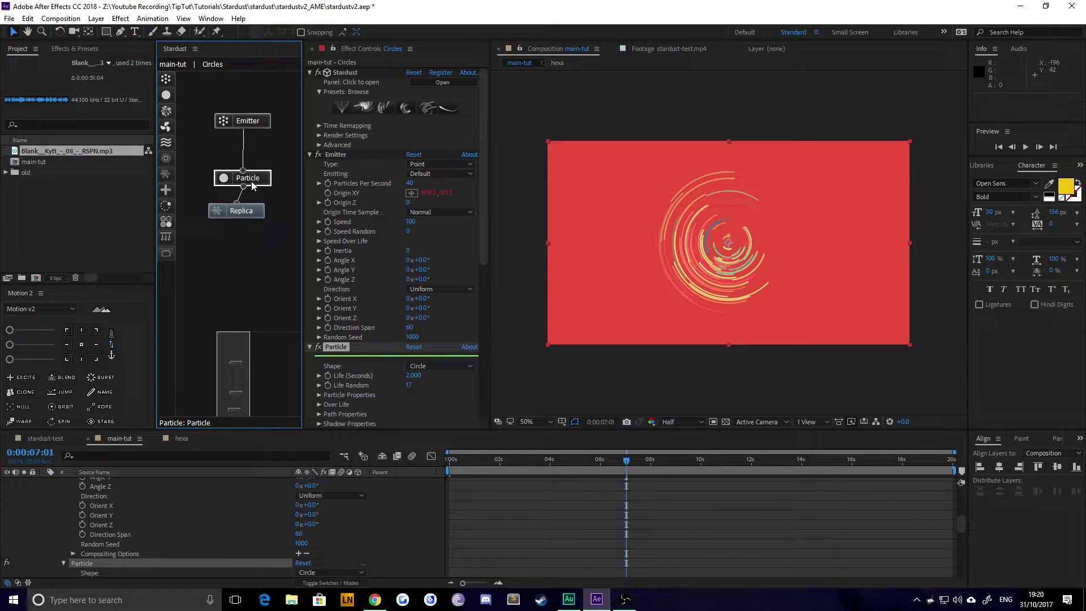
pyautogui.click(240, 212)
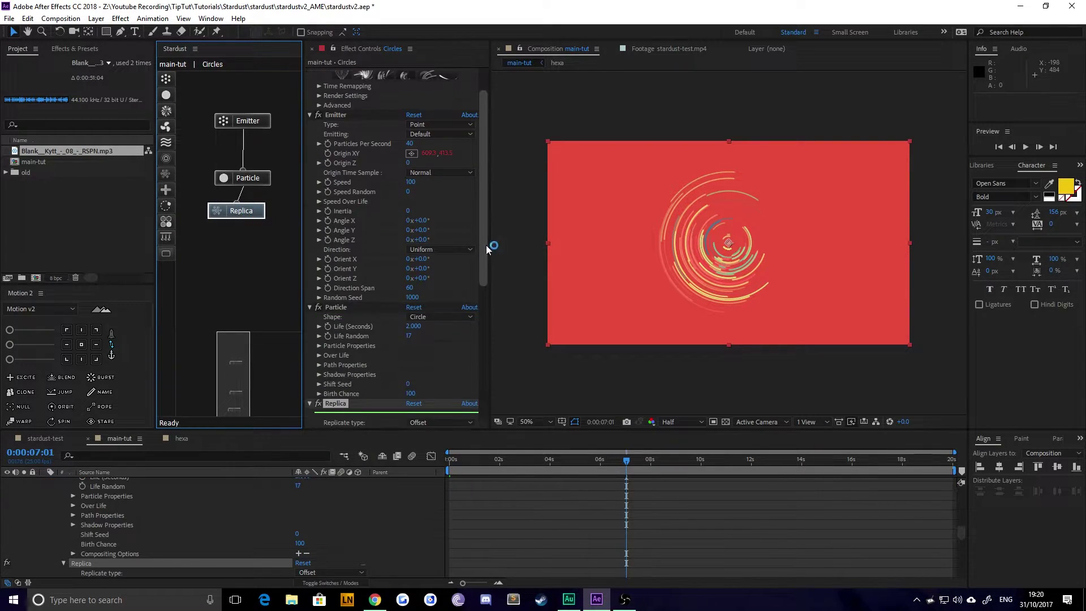
# Disable the Replica effect, preview the bare particles from 0:00:07:05, and enable Replica again.
pyautogui.click(319, 404)
pyautogui.press('.')
pyautogui.moveTo(549, 461); pyautogui.dragTo(630, 460)
pyautogui.press('space')
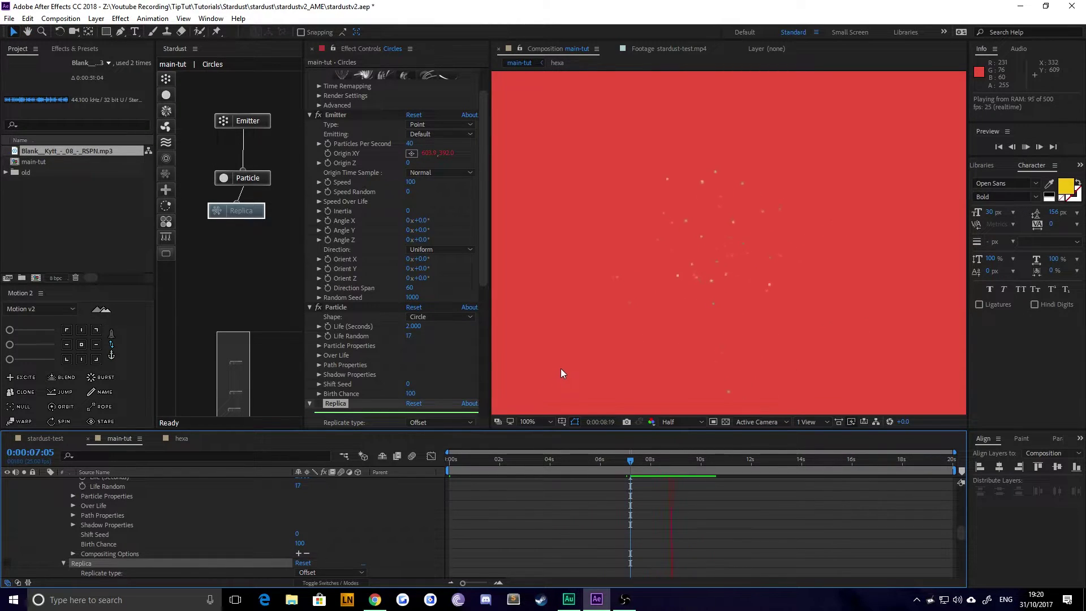
pyautogui.press('space')
pyautogui.scroll(-5, 359, 382)
pyautogui.scroll(-2, 356, 368)
pyautogui.click(319, 225)
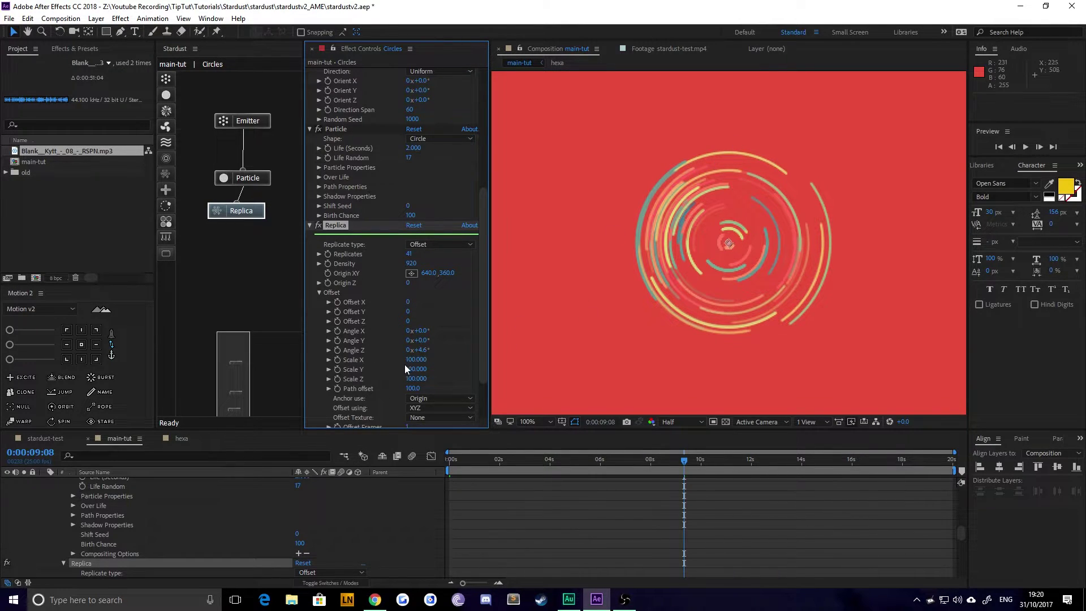
# Try a Replica offset Angle Z of 43.6° and undo the change.
pyautogui.moveTo(421, 354); pyautogui.dragTo(508, 354)
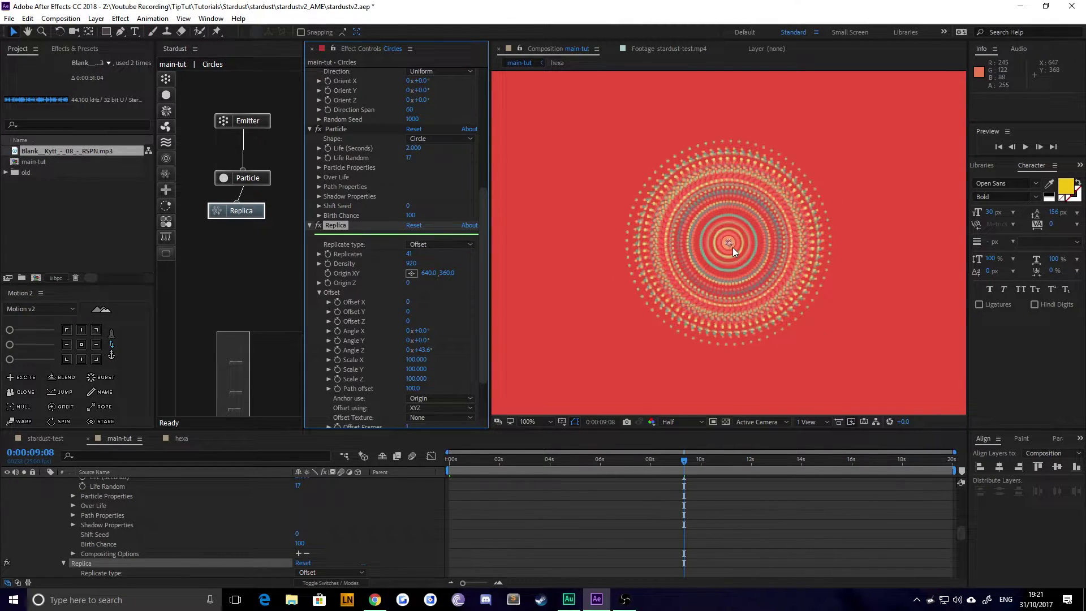
pyautogui.hotkey('ctrl', 'z')
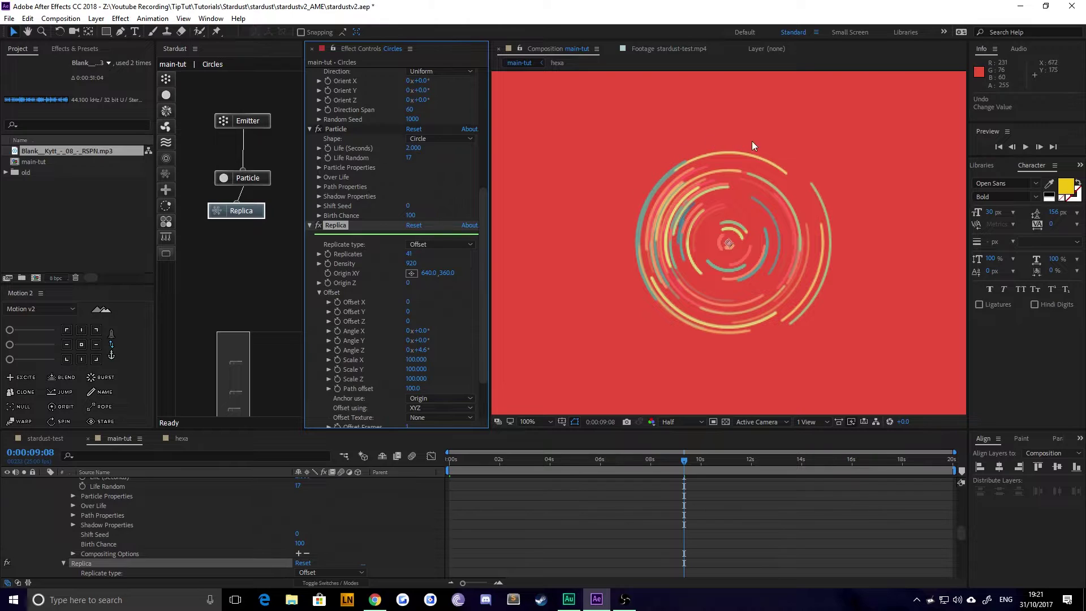
pyautogui.press(',')
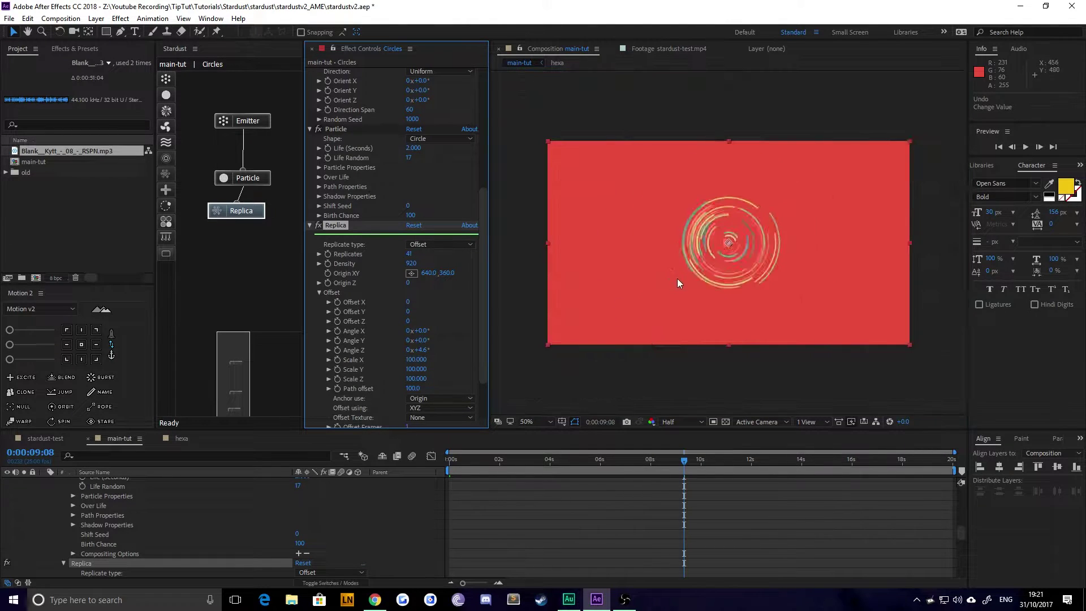
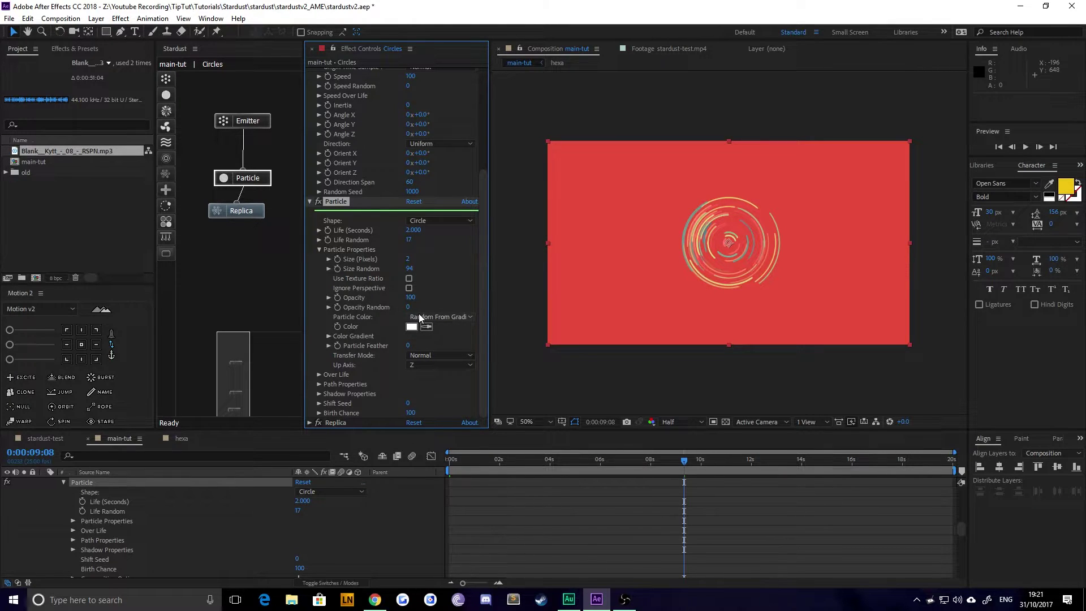
# Remove every colour stop except the yellow one from the Particle color gradient.
pyautogui.click(329, 336)
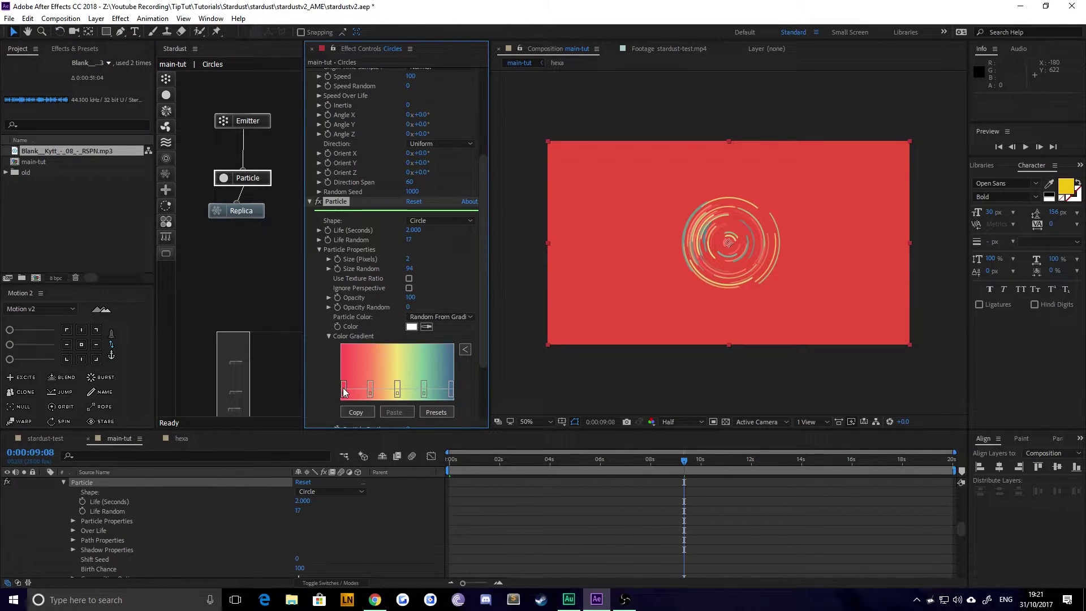
pyautogui.moveTo(343, 389); pyautogui.dragTo(363, 409)
pyautogui.moveTo(451, 389); pyautogui.dragTo(314, 389)
pyautogui.moveTo(425, 390); pyautogui.dragTo(485, 392)
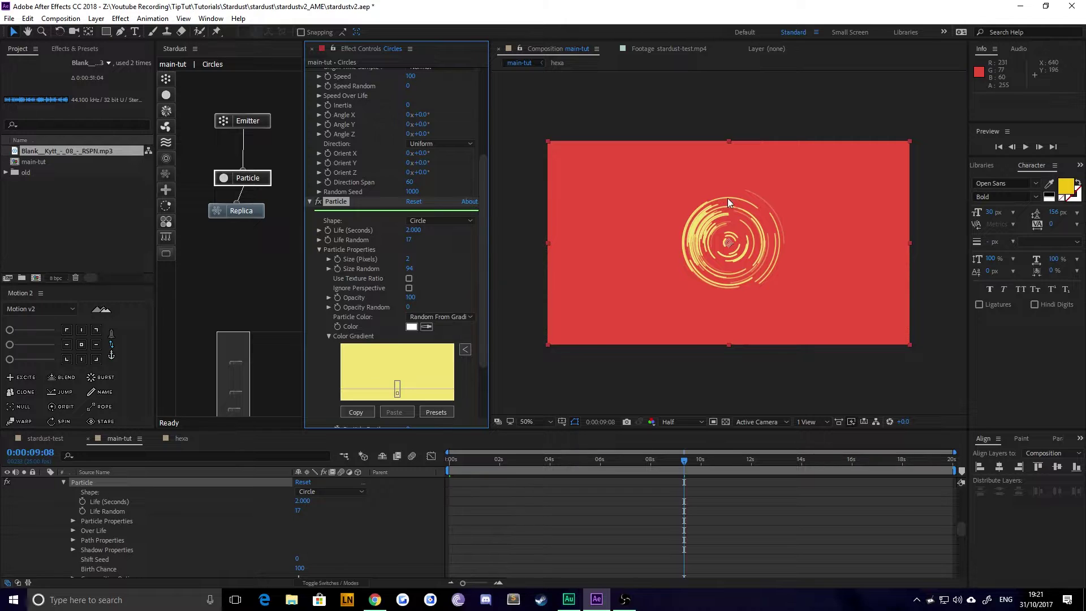
# Try Solid Color as the Particle Color, and set it to Color Over Life.
pyautogui.click(428, 318)
pyautogui.click(427, 329)
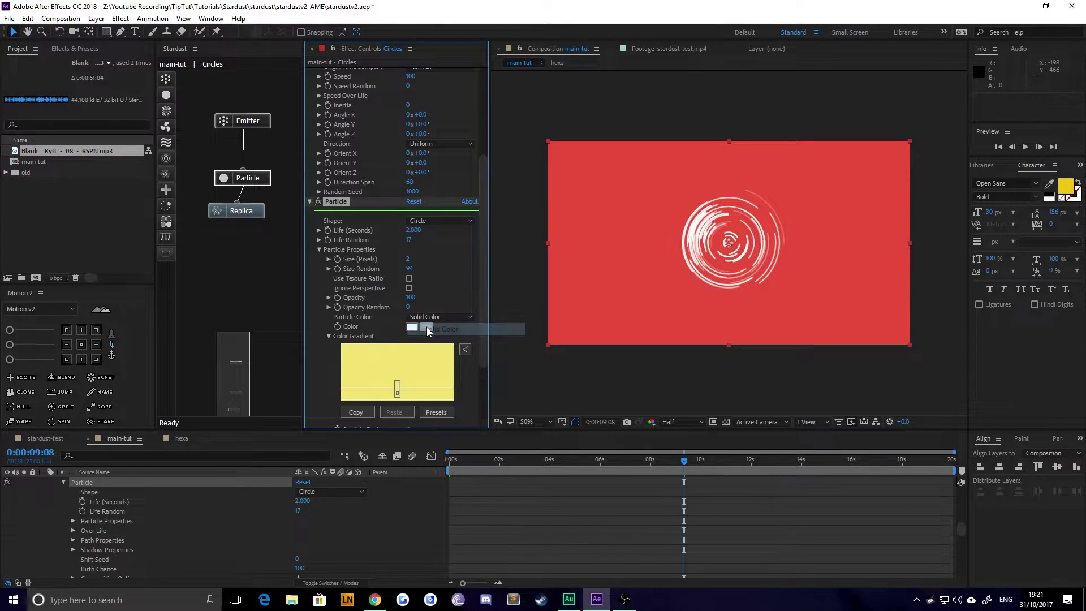
pyautogui.click(428, 317)
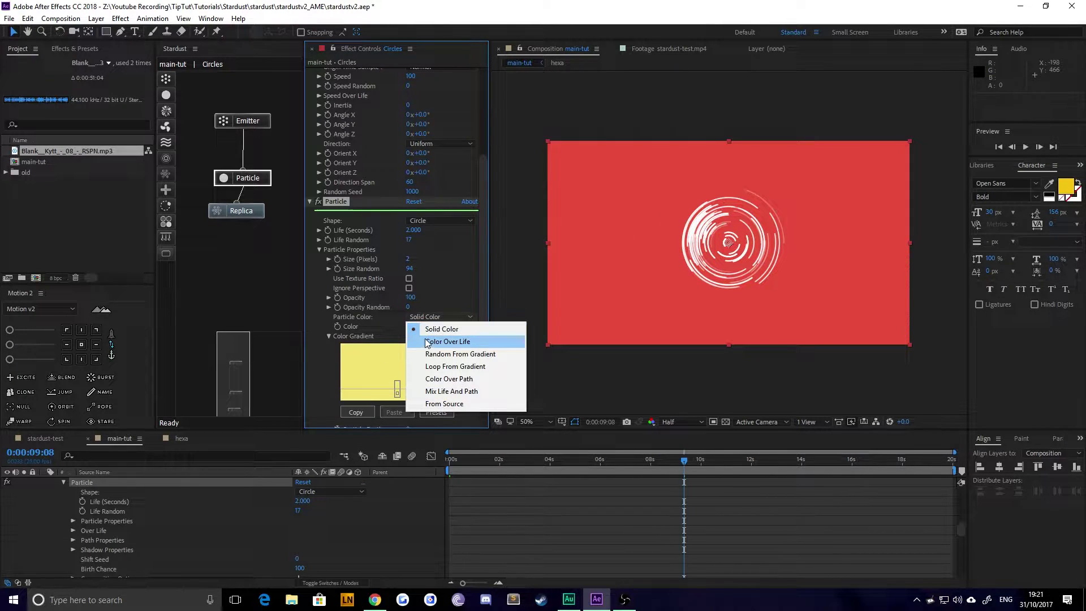
pyautogui.click(428, 342)
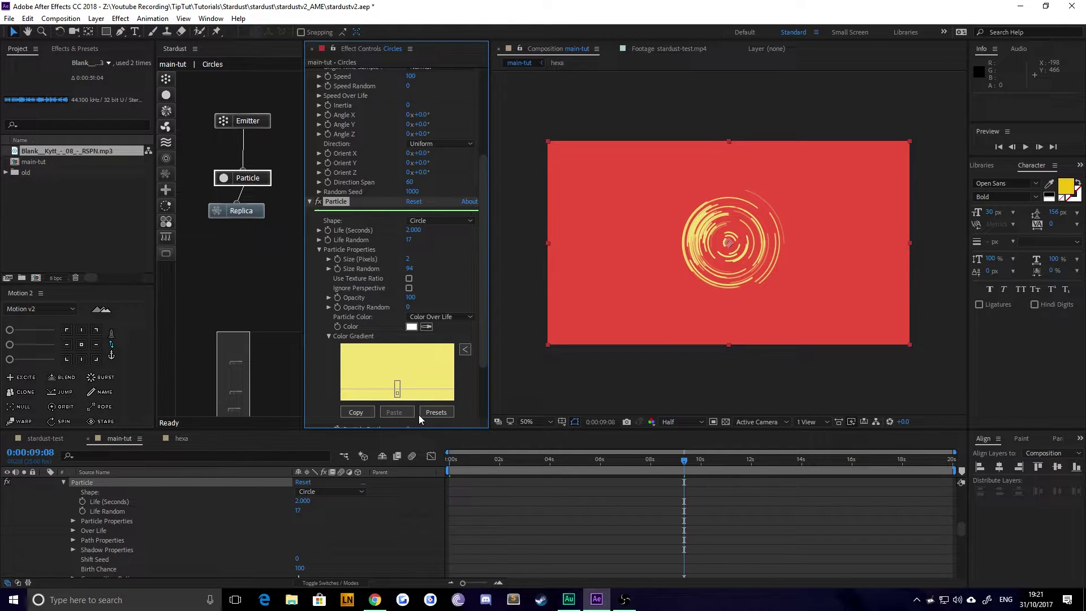
# Apply the Color 05 gradient preset to the particles and check the colours at 0:00:04:00.
pyautogui.click(437, 412)
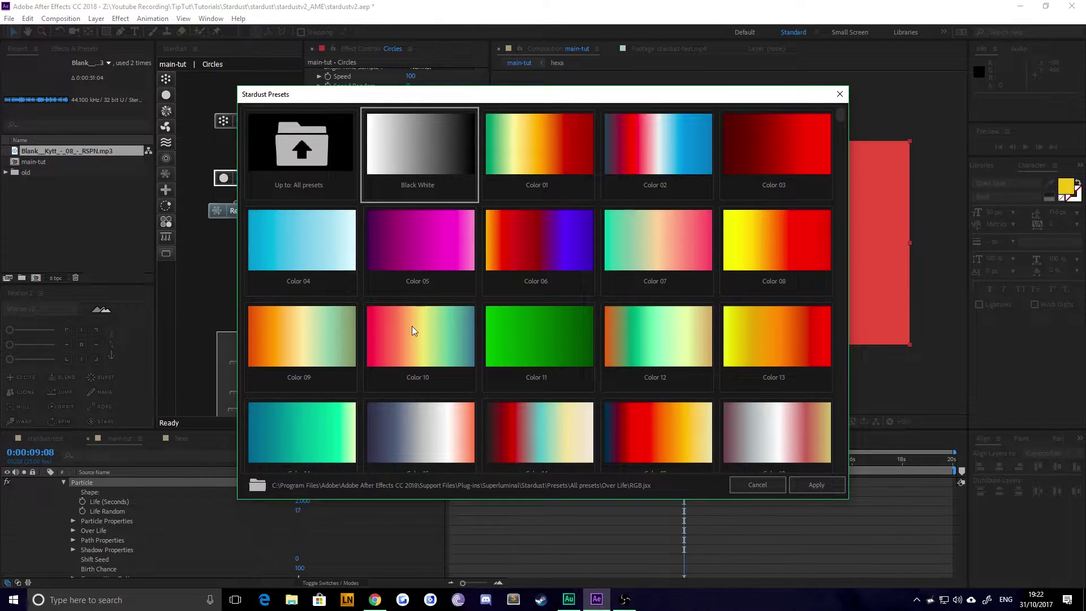
pyautogui.click(429, 260)
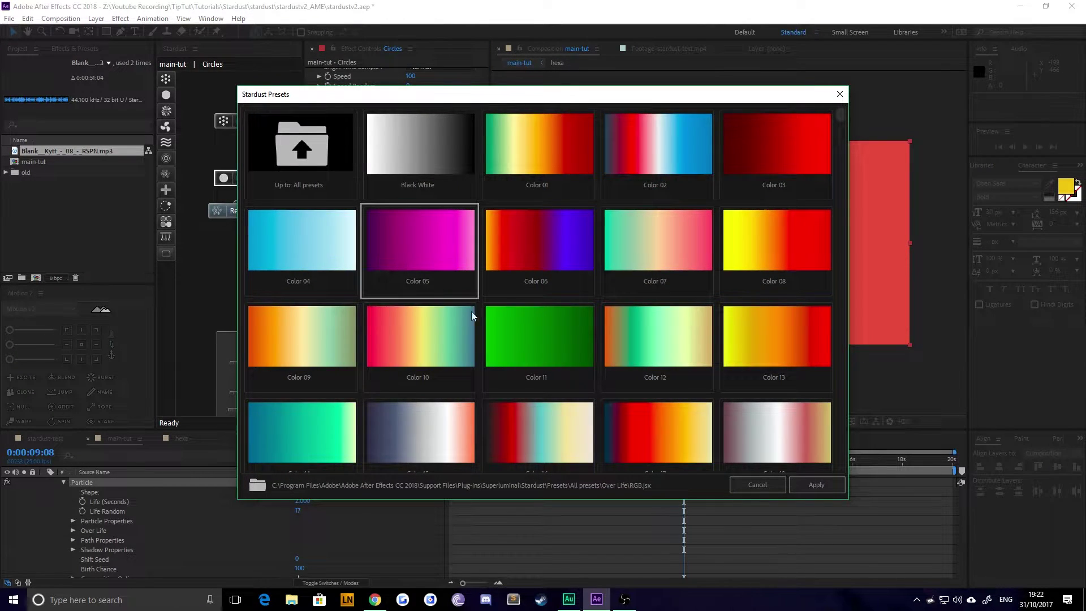
pyautogui.click(821, 484)
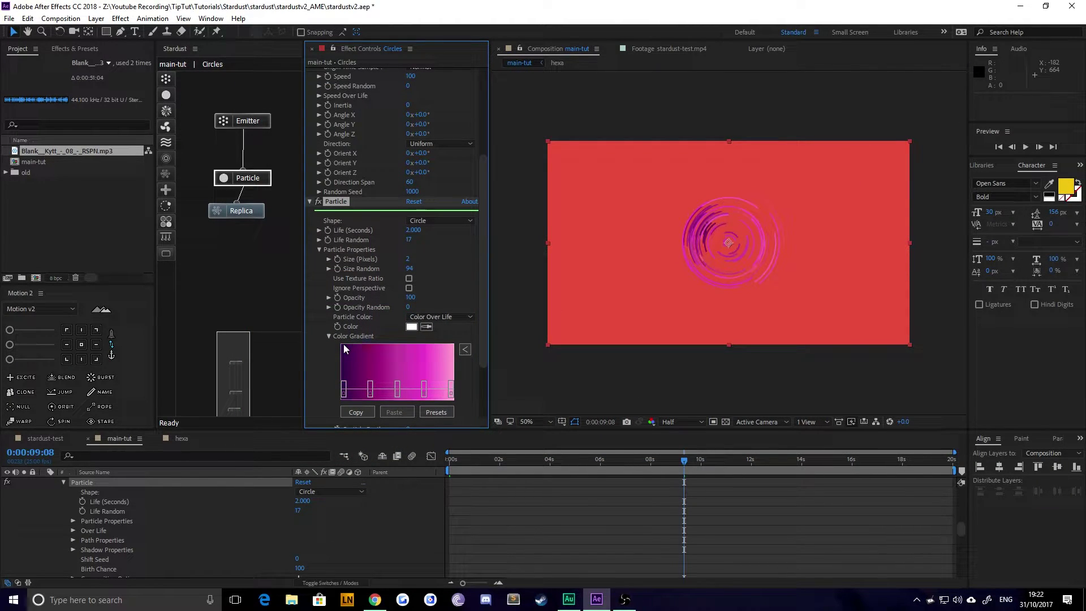
pyautogui.moveTo(539, 459)
pyautogui.mouseDown()
pyautogui.moveTo(586, 460)
pyautogui.moveTo(550, 461)
pyautogui.mouseUp()
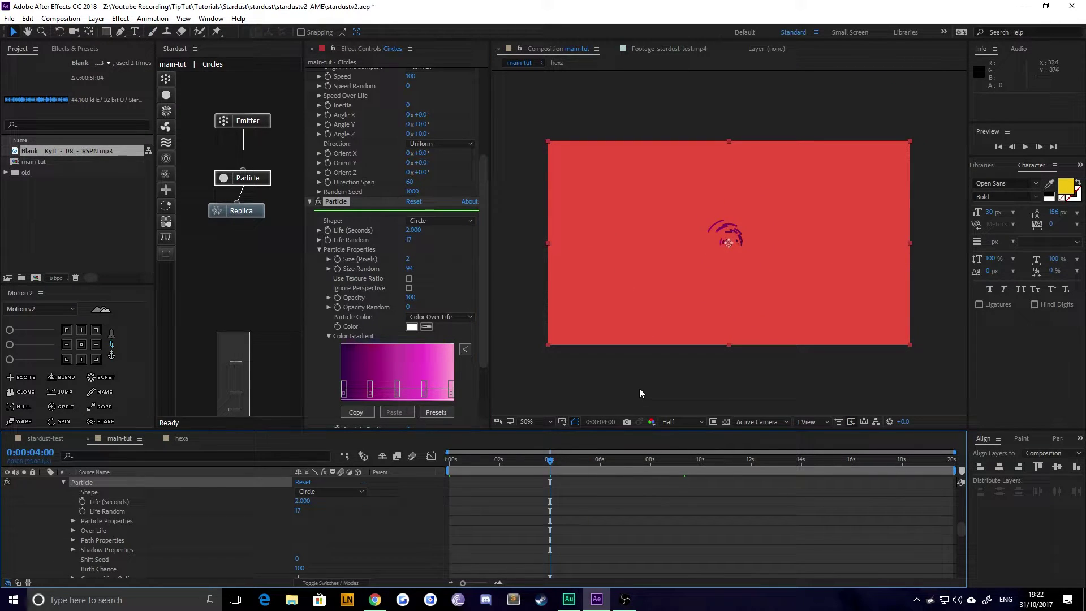
# Preview the particle burst from 0:00:04:00 and set the Particle Color to Random From Gradient.
pyautogui.press('space')
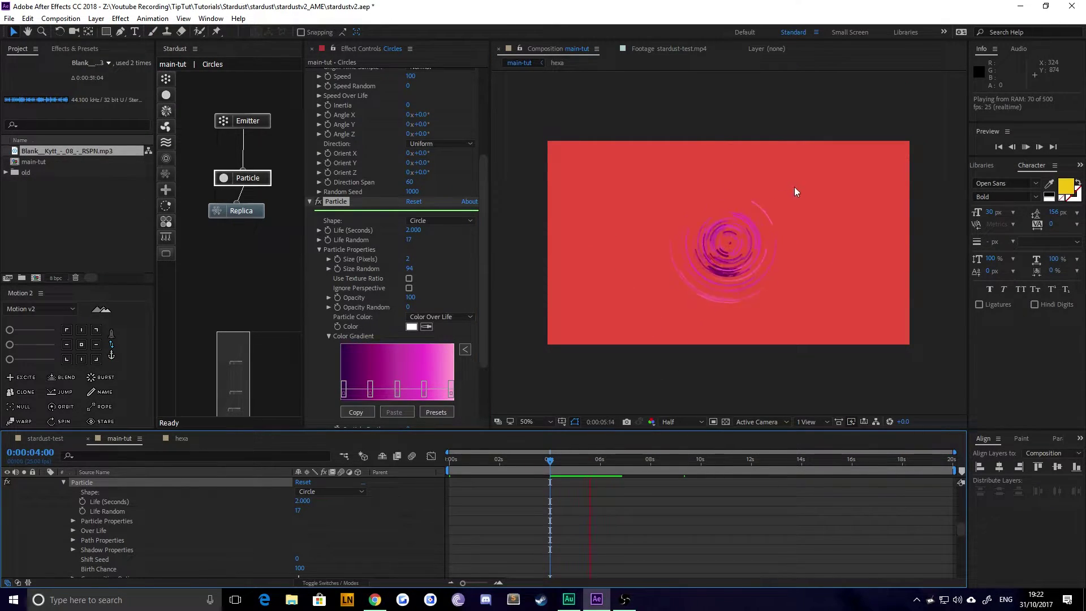
pyautogui.press('space')
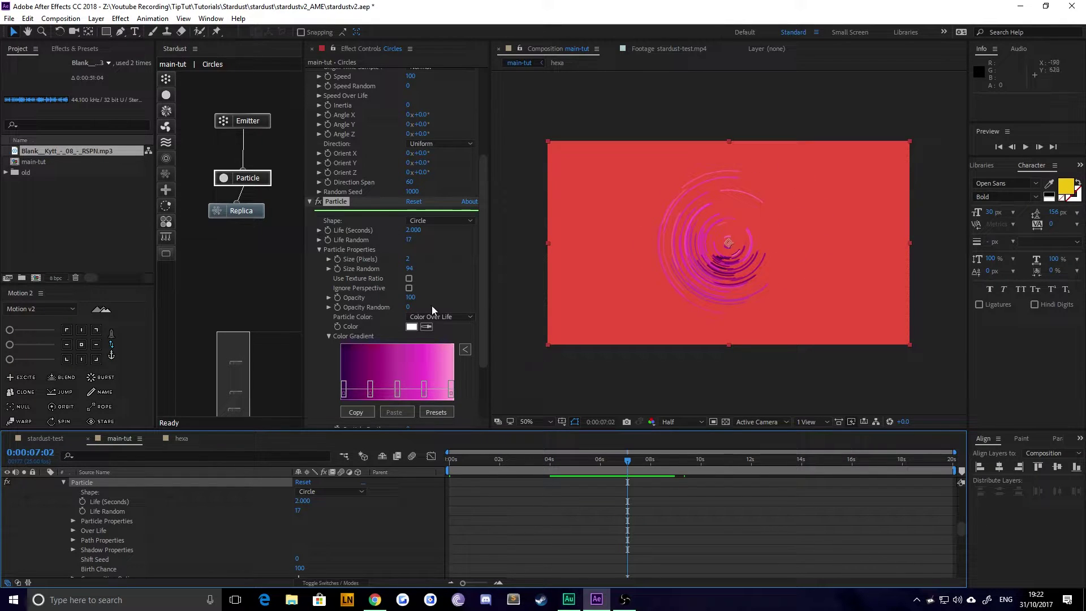
pyautogui.scroll(-1, 428, 313)
pyautogui.scroll(-1, 429, 310)
pyautogui.click(452, 265)
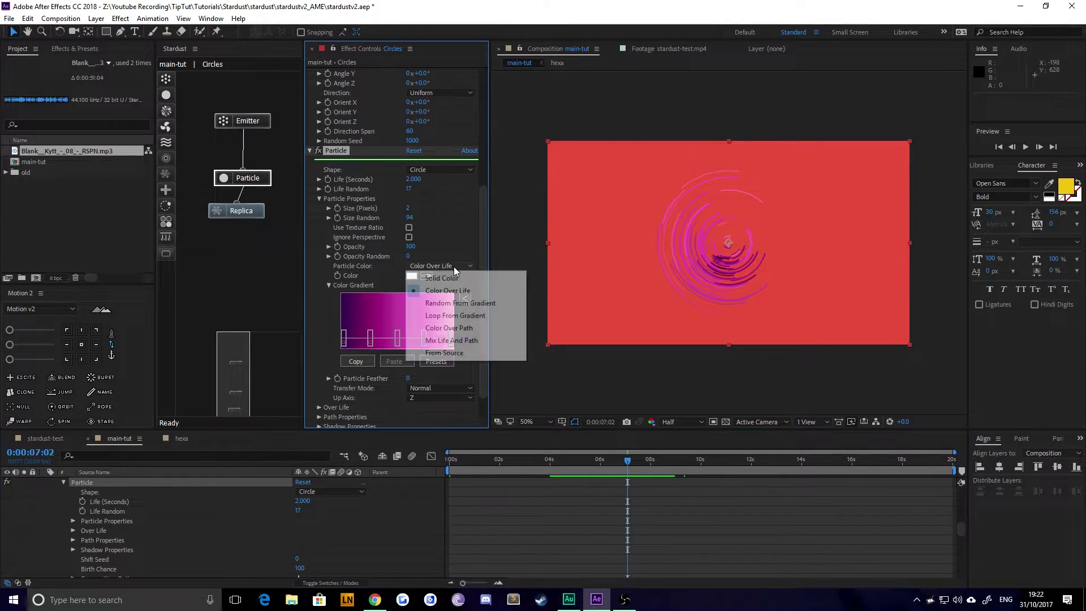
pyautogui.click(463, 307)
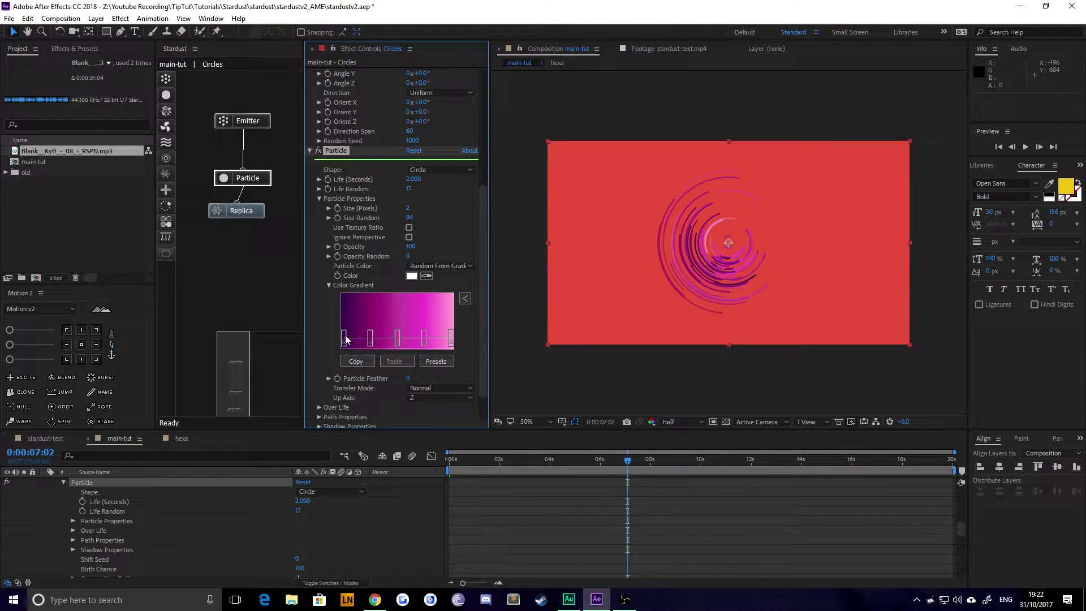
# Reduce the Particle color gradient to two stops, with the darker magenta one at the gradient's start and the bright pink one kept.
pyautogui.moveTo(346, 339); pyautogui.dragTo(323, 345)
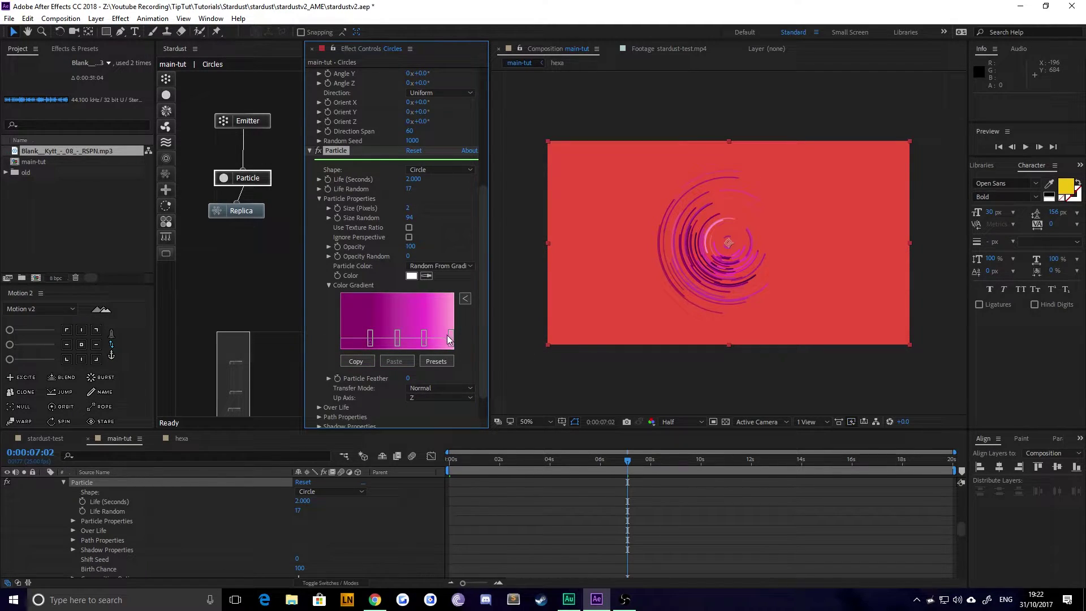
pyautogui.moveTo(450, 340); pyautogui.dragTo(476, 350)
pyautogui.moveTo(370, 340); pyautogui.dragTo(346, 345)
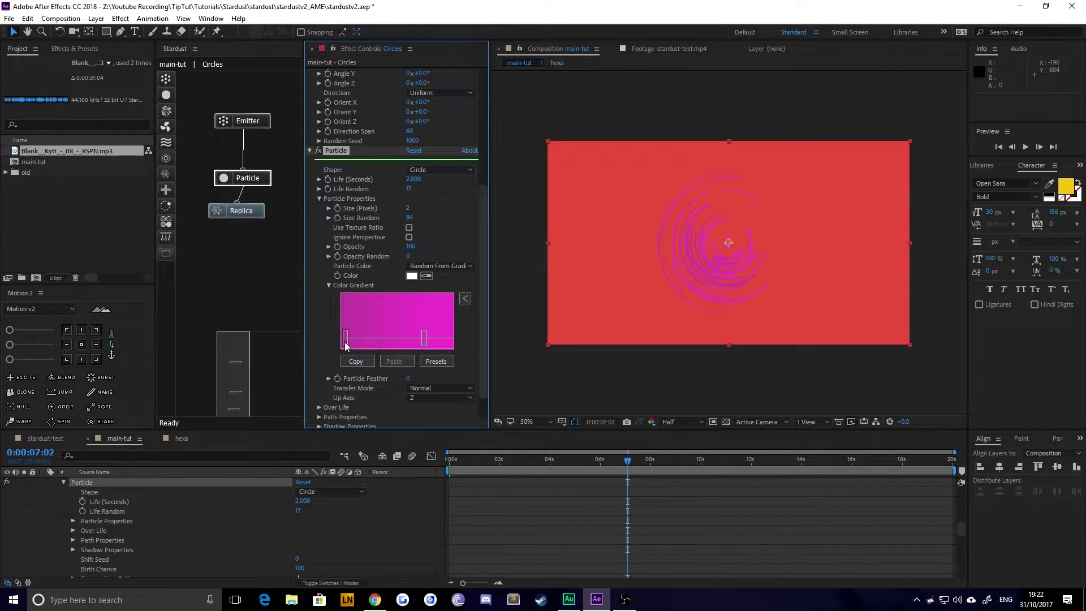
# Recolour the gradient's first stop yellow with the copied hex value.
pyautogui.doubleClick(346, 342)
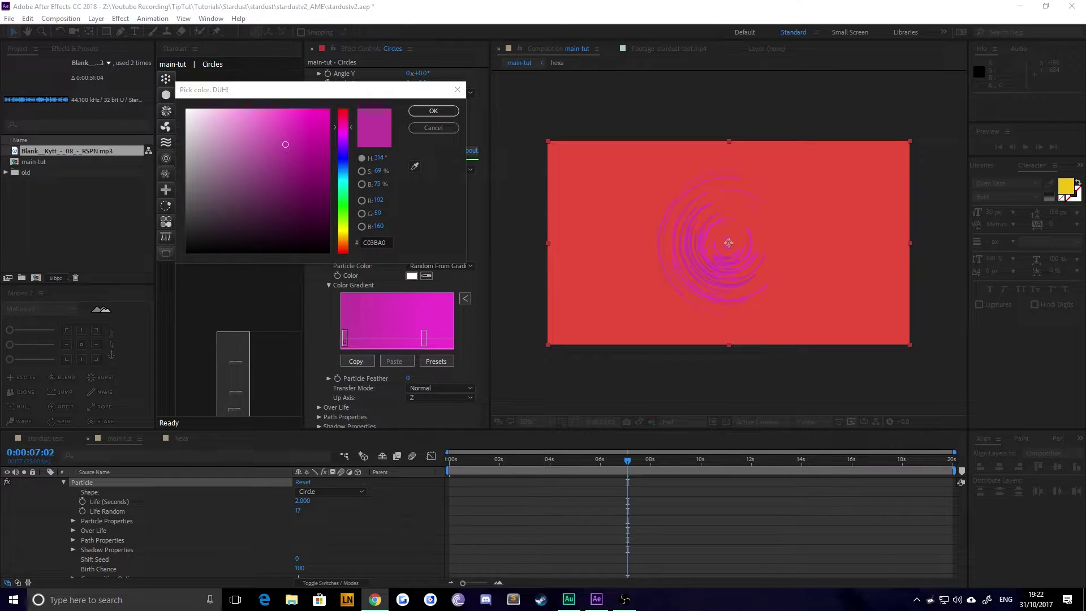
pyautogui.click(363, 243)
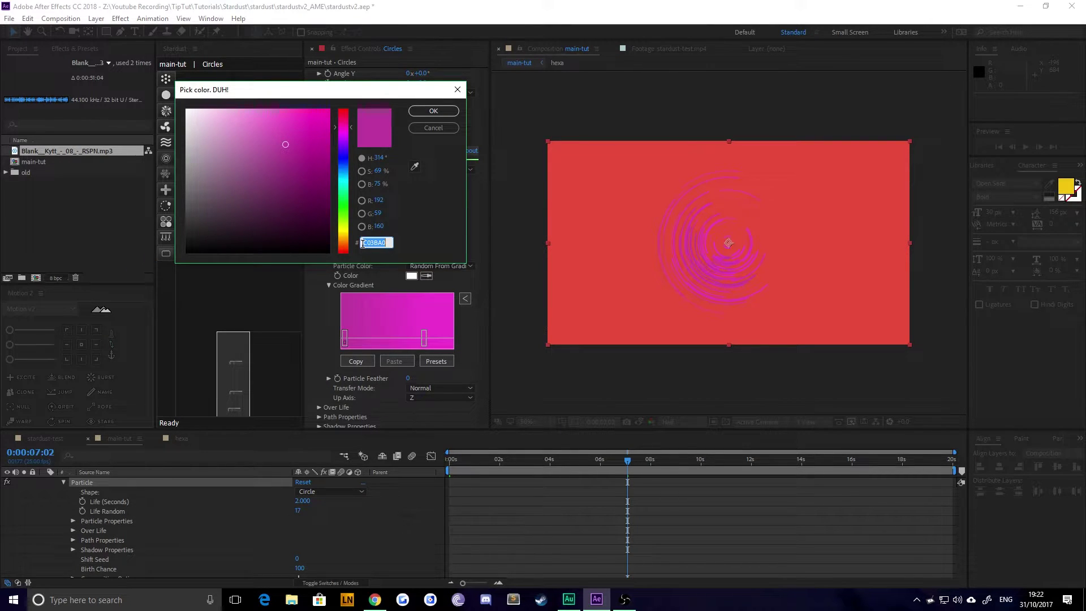
pyautogui.hotkey('ctrl', 'v')
pyautogui.press('Return')
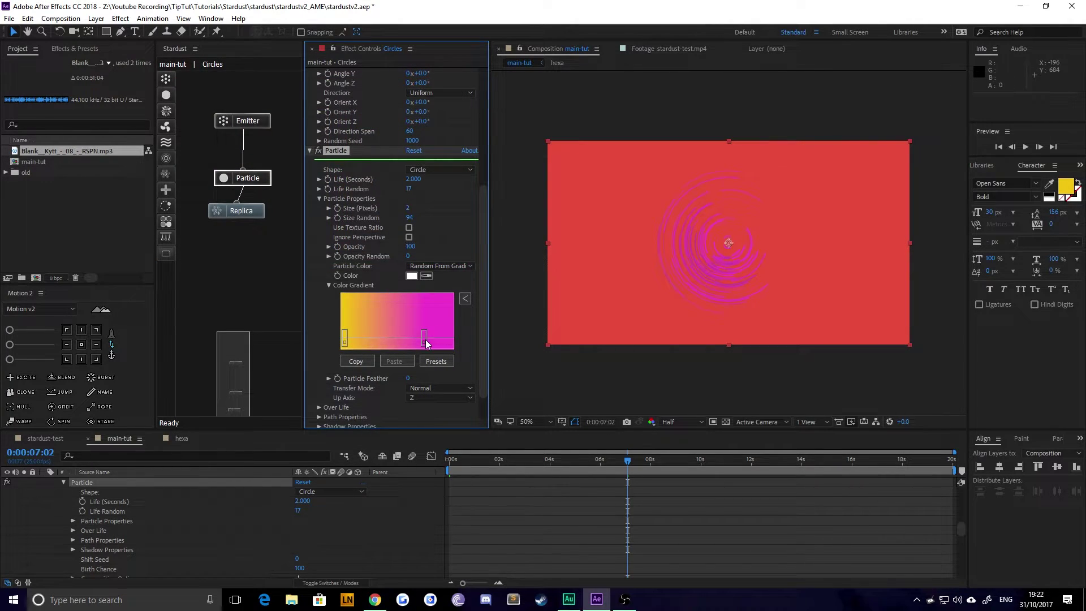
# Move the bright pink stop to the gradient's end and recolour it orange E67E22.
pyautogui.moveTo(424, 339); pyautogui.dragTo(452, 345)
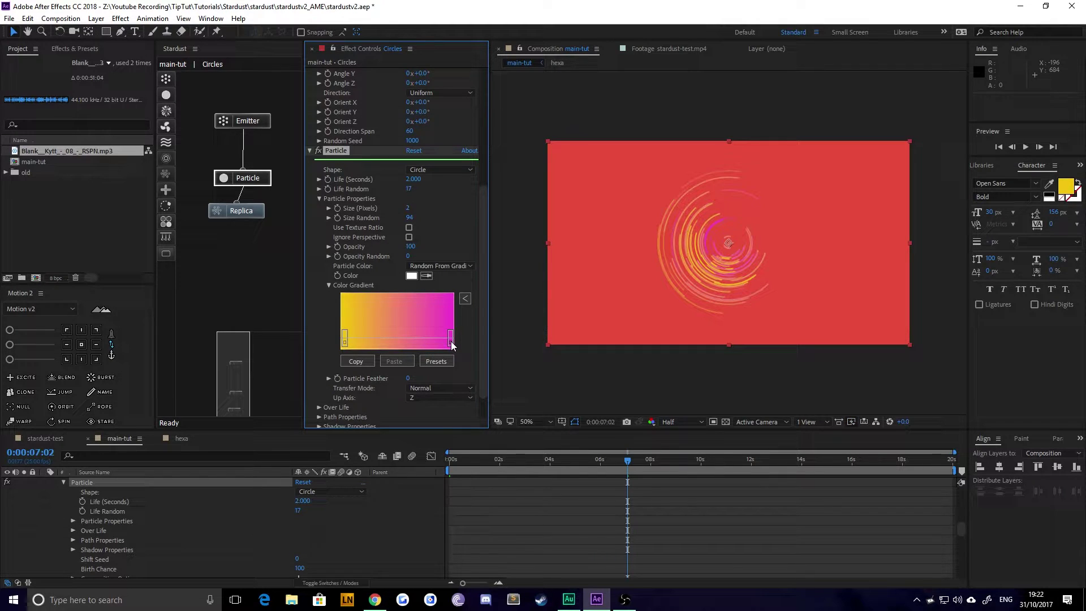
pyautogui.doubleClick(450, 340)
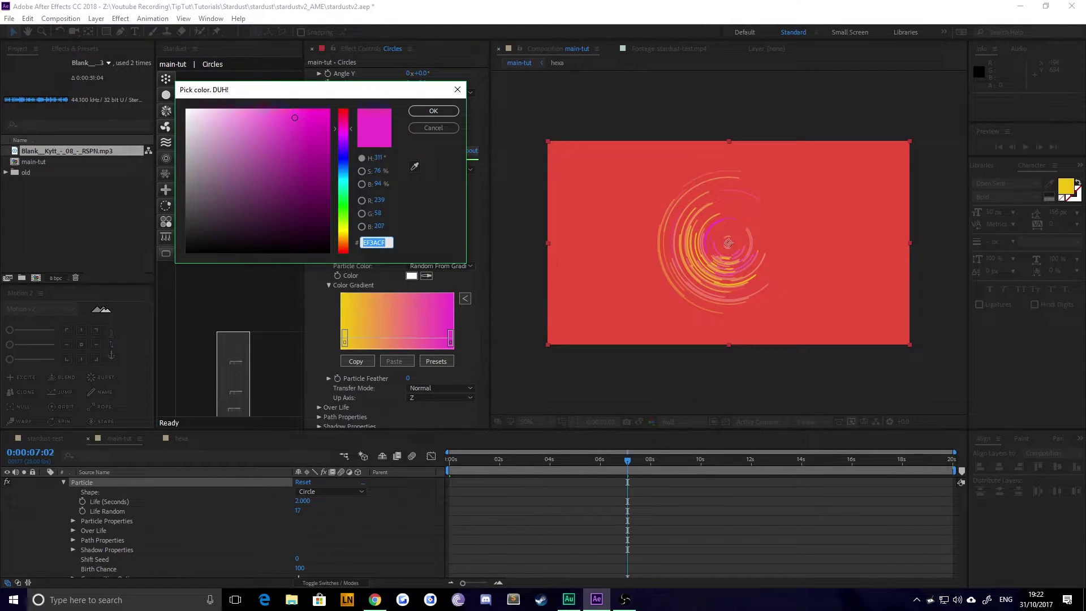
pyautogui.hotkey('alt', 'Tab')
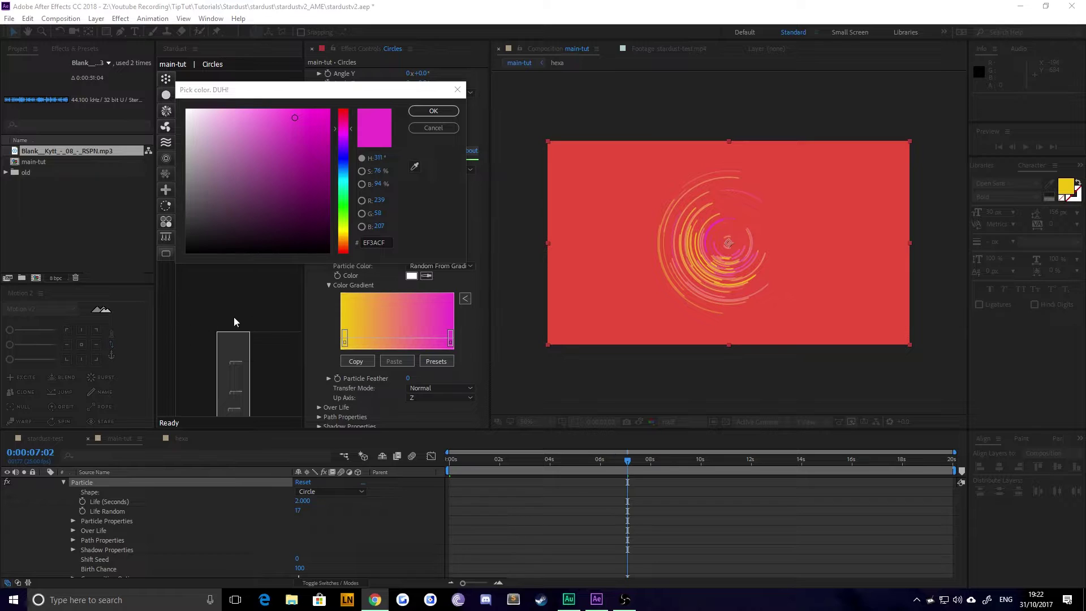
pyautogui.click(375, 242)
pyautogui.write('E67E22')
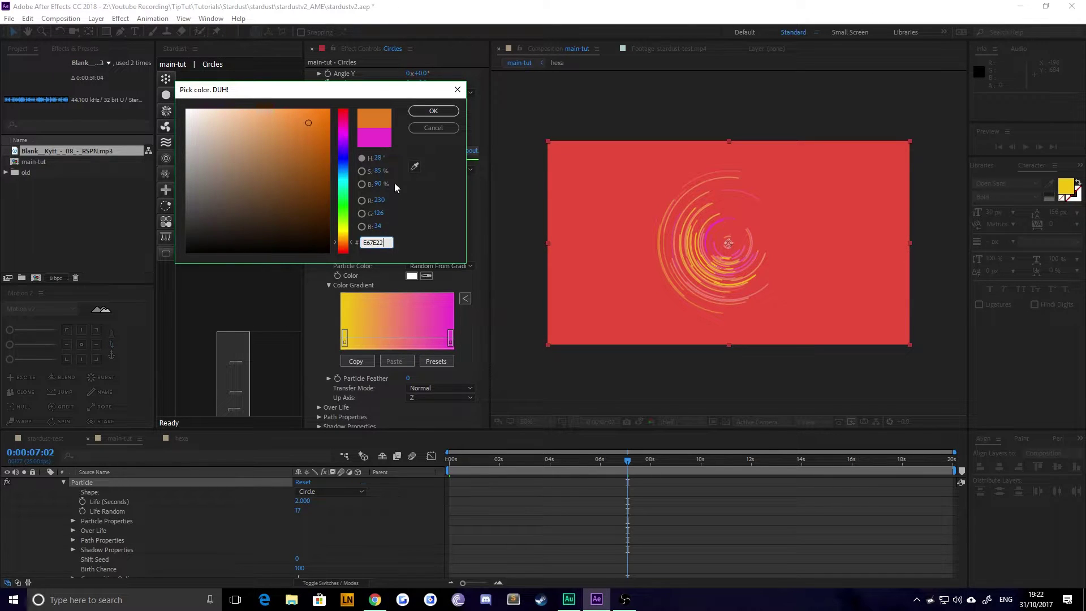
pyautogui.click(433, 111)
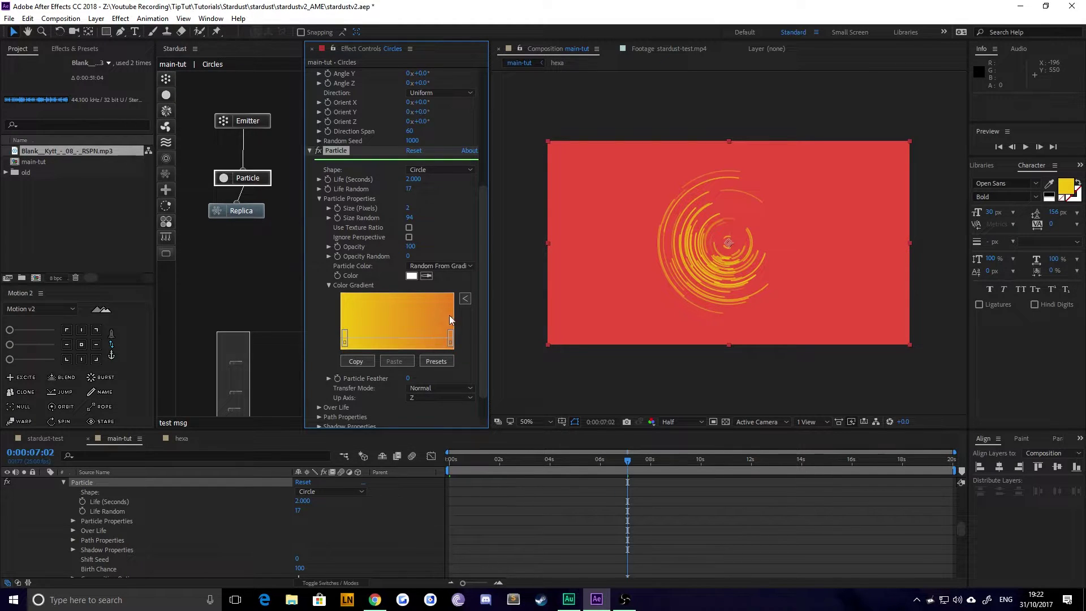
# Inspect the recoloured rings up close and set the particle Life to 3 seconds.
pyautogui.scroll(3, 725, 268)
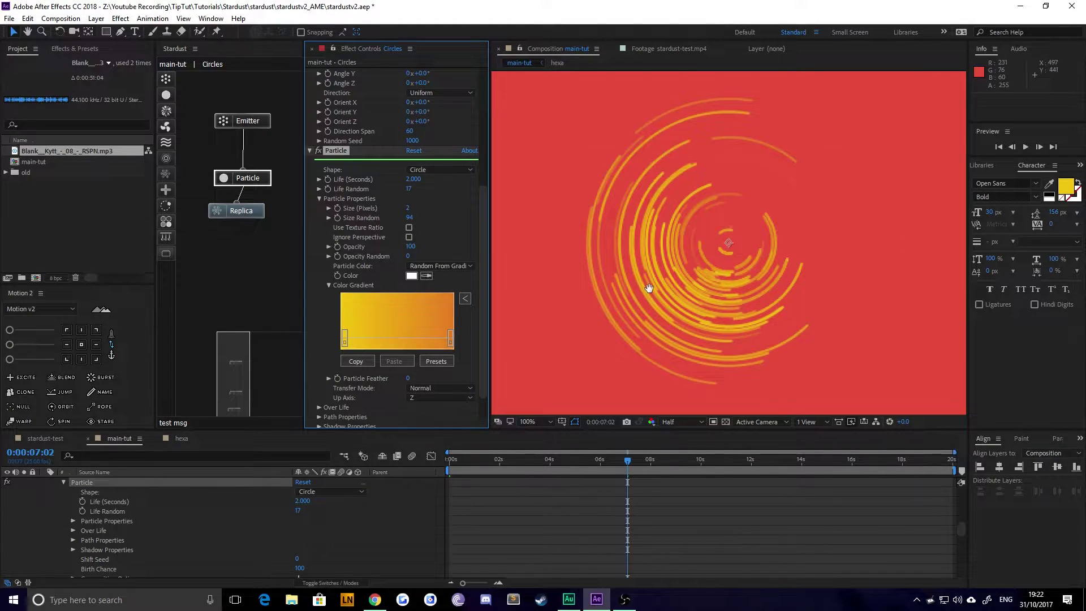
pyautogui.scroll(-3, 791, 273)
pyautogui.press('v')
pyautogui.click(592, 370)
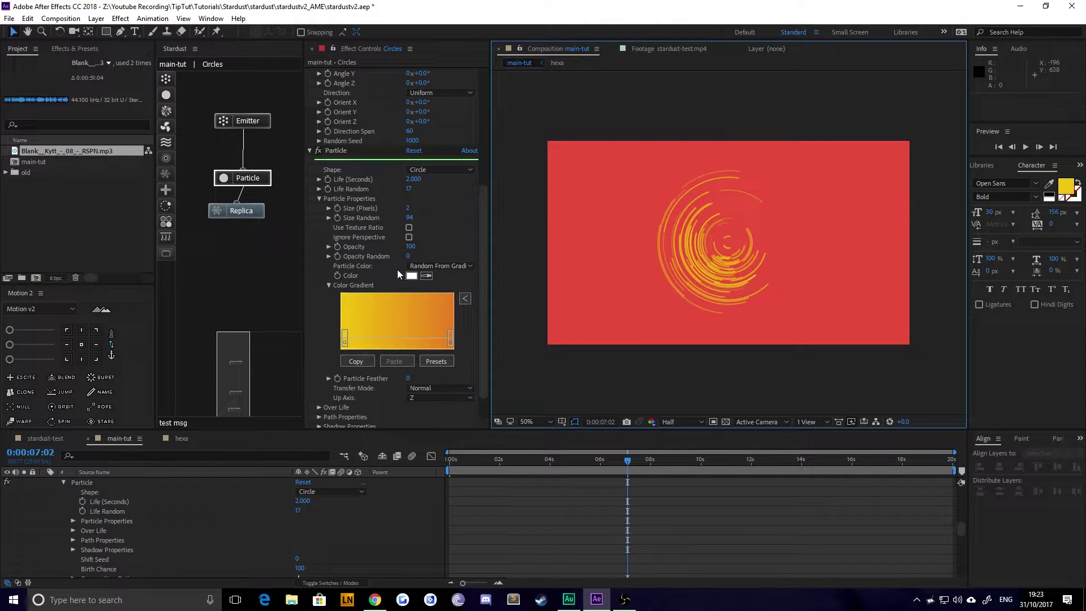
pyautogui.click(414, 178)
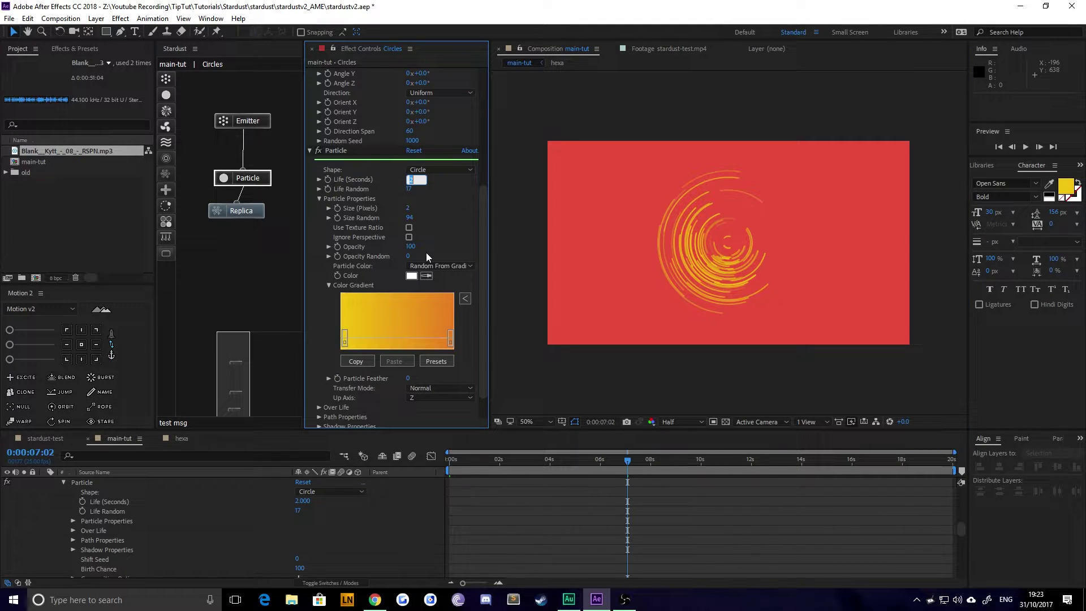
pyautogui.write('3')
pyautogui.press('Return')
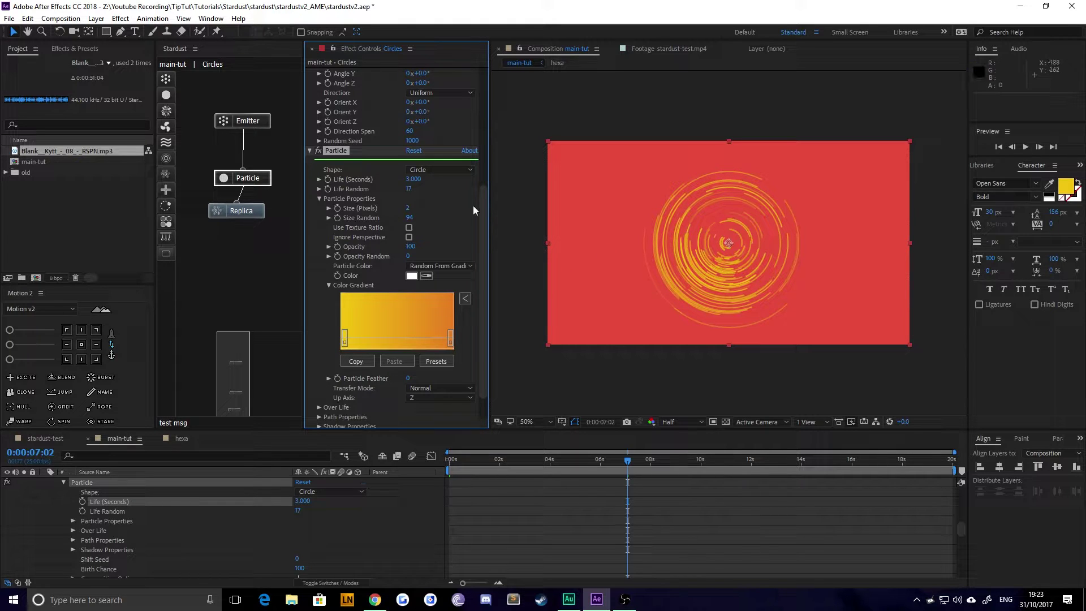
# Set the Emitter's Origin Z to -800 and its Speed to 480.
pyautogui.moveTo(487, 239); pyautogui.dragTo(487, 247)
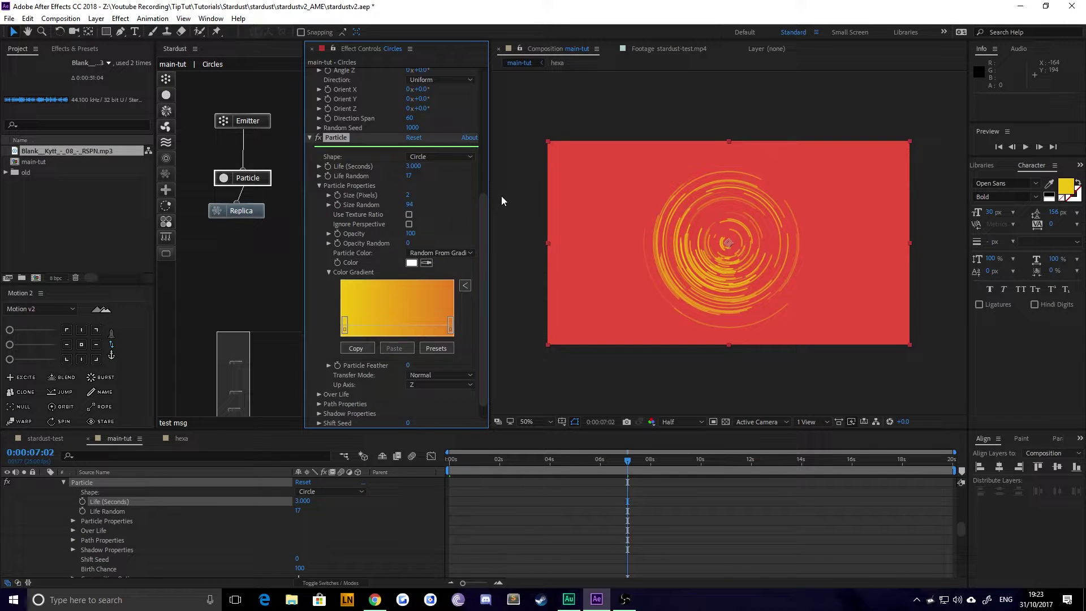
pyautogui.moveTo(481, 246)
pyautogui.mouseDown()
pyautogui.moveTo(483, 267)
pyautogui.moveTo(479, 239)
pyautogui.mouseUp()
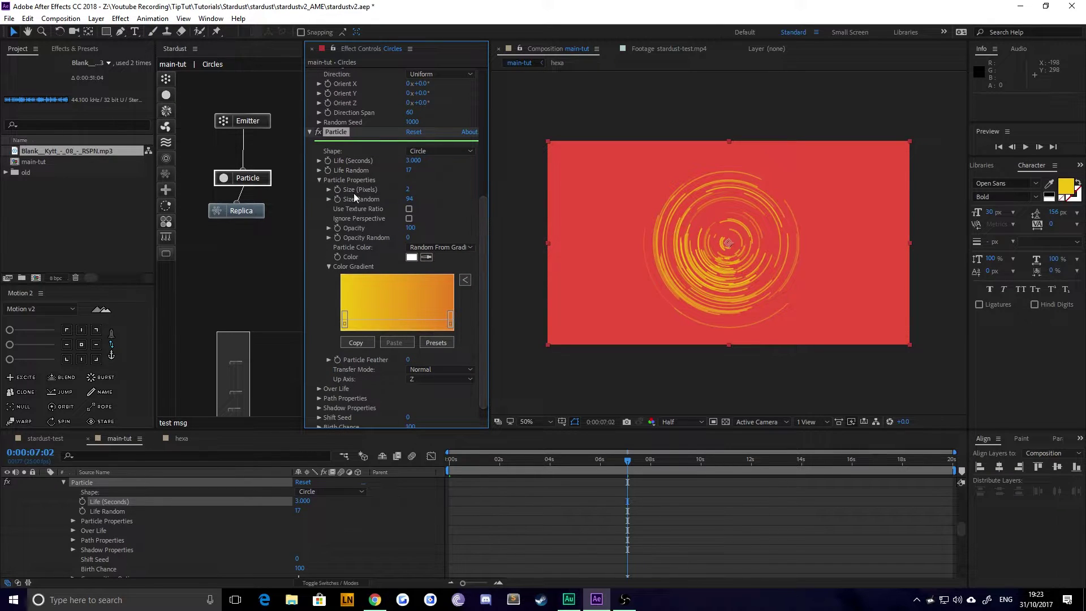
pyautogui.click(309, 132)
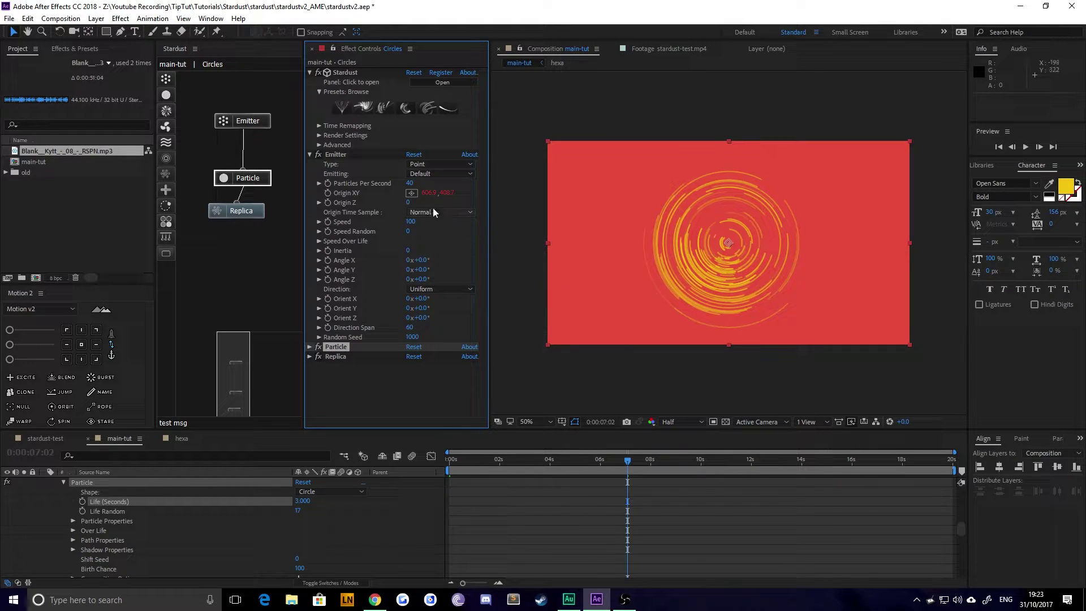
pyautogui.click(235, 123)
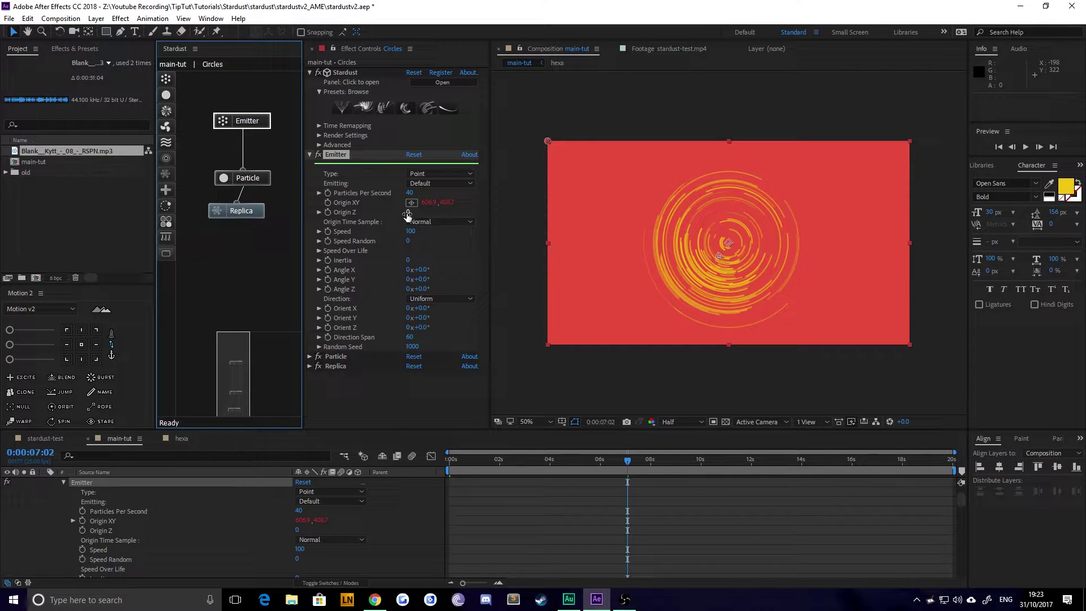
pyautogui.moveTo(408, 216); pyautogui.dragTo(362, 217)
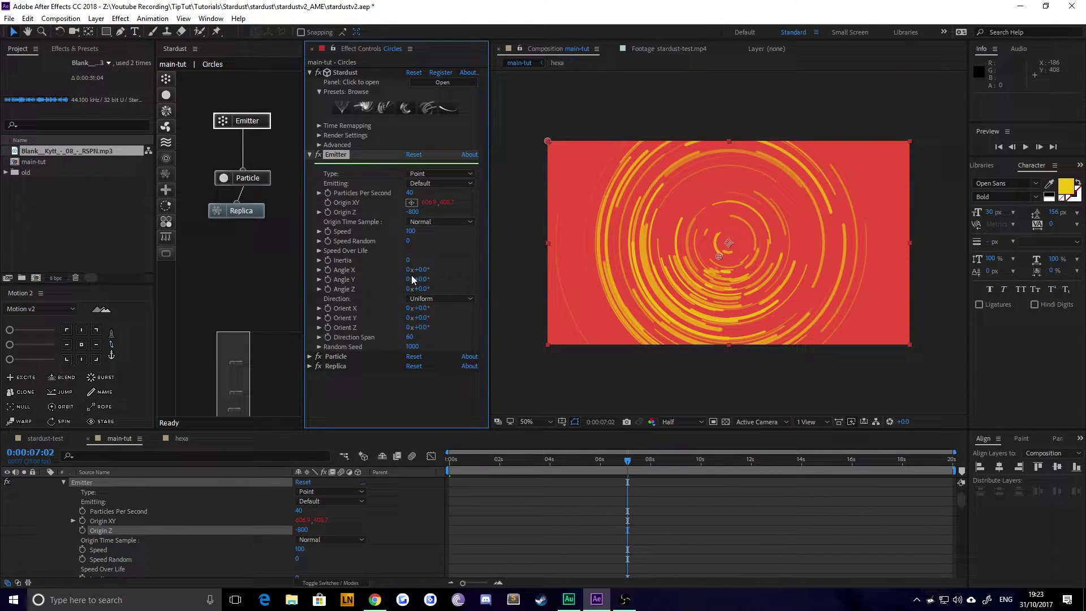
pyautogui.moveTo(411, 230); pyautogui.dragTo(433, 230)
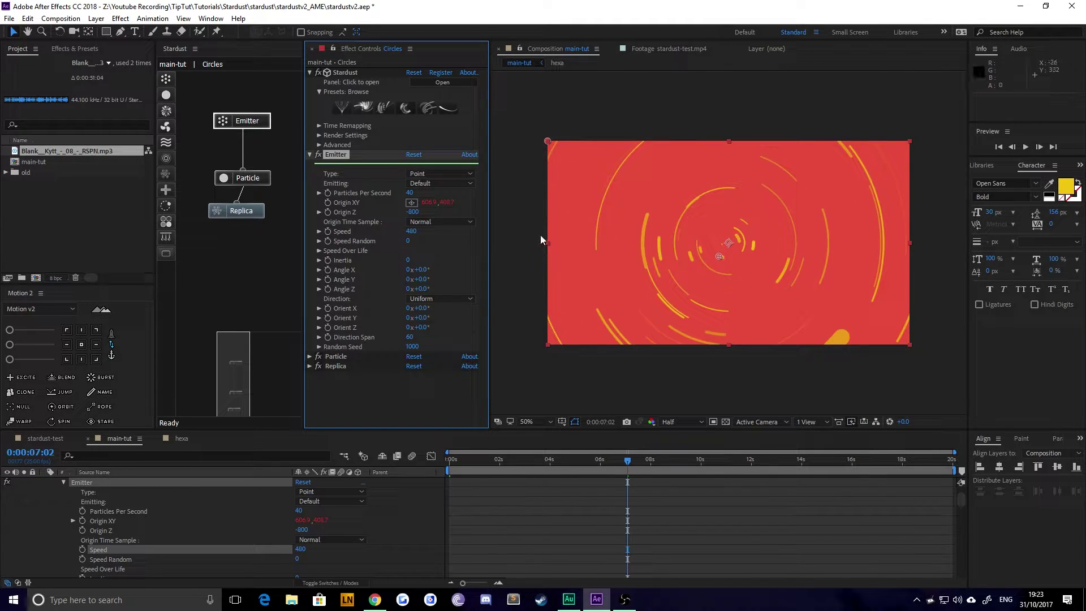
# Set the Emitter's Origin Z to 1640 and preview the burst from 0:00:03:14.
pyautogui.click(414, 203)
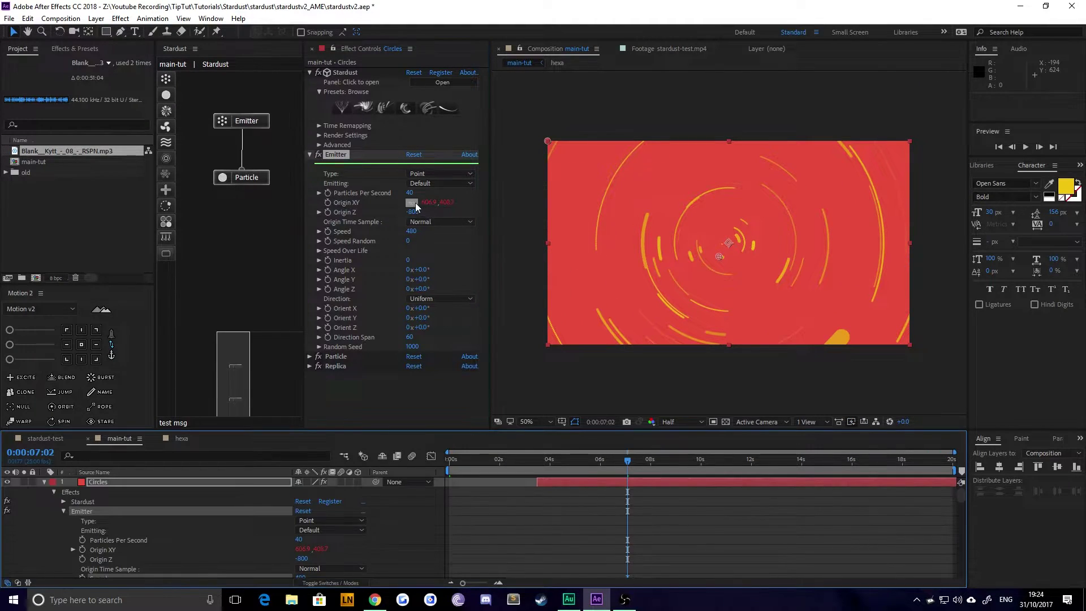
pyautogui.moveTo(419, 216); pyautogui.dragTo(577, 236)
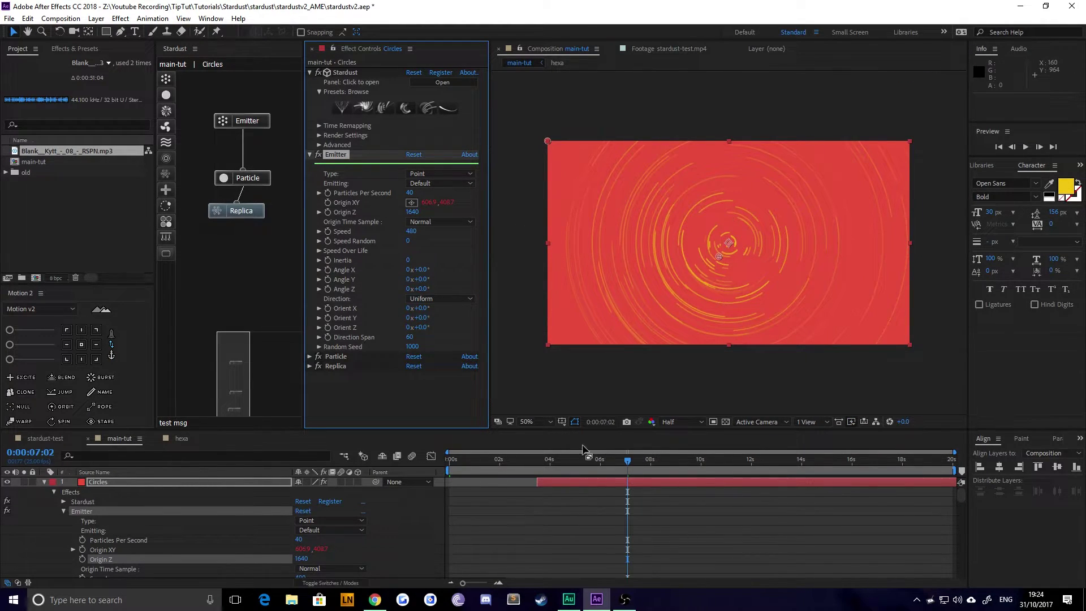
pyautogui.click(539, 463)
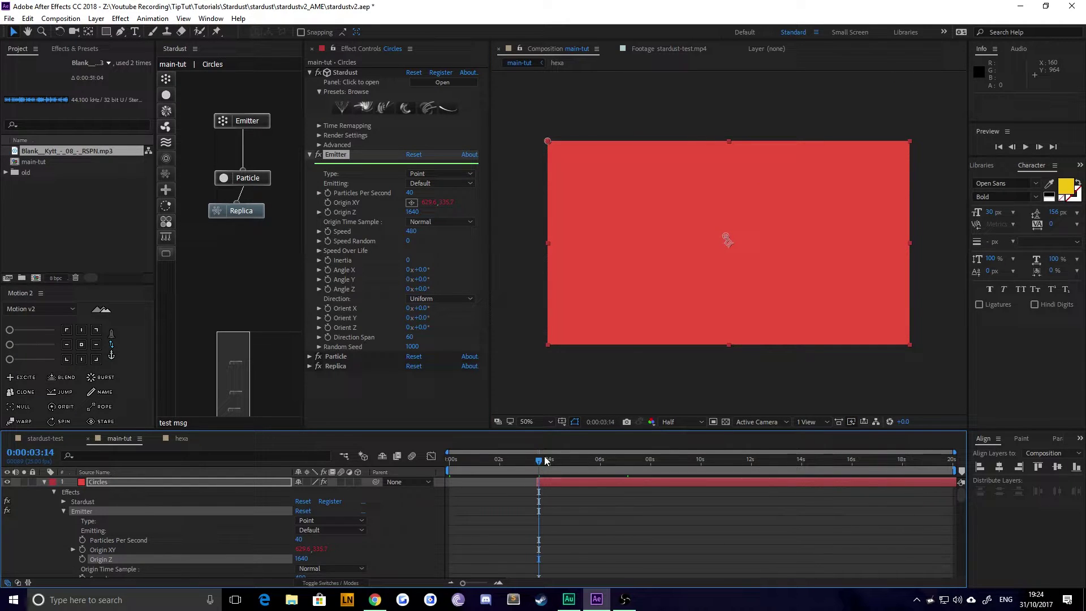
pyautogui.press('space')
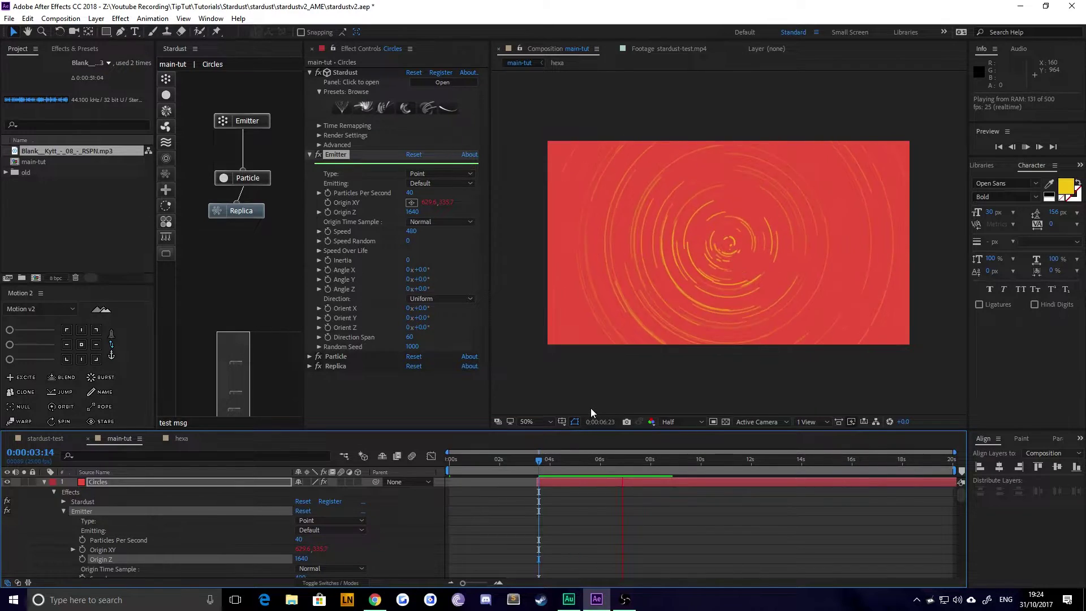
pyautogui.press('space')
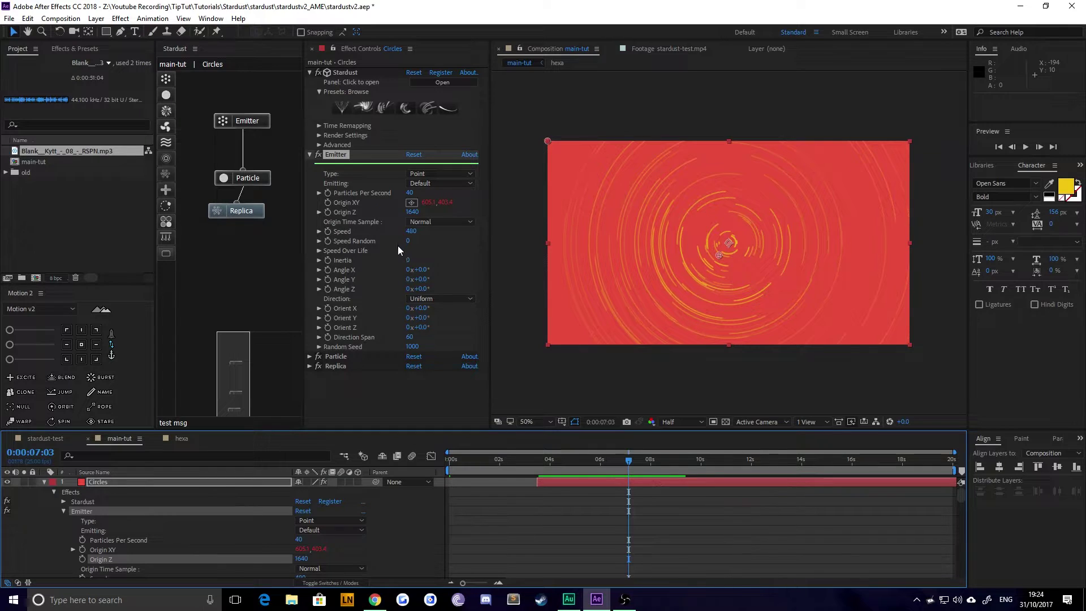
# Centre the Emitter by setting its Origin XY to 640, 320.
pyautogui.moveTo(407, 260); pyautogui.dragTo(728, 244)
pyautogui.click(430, 203)
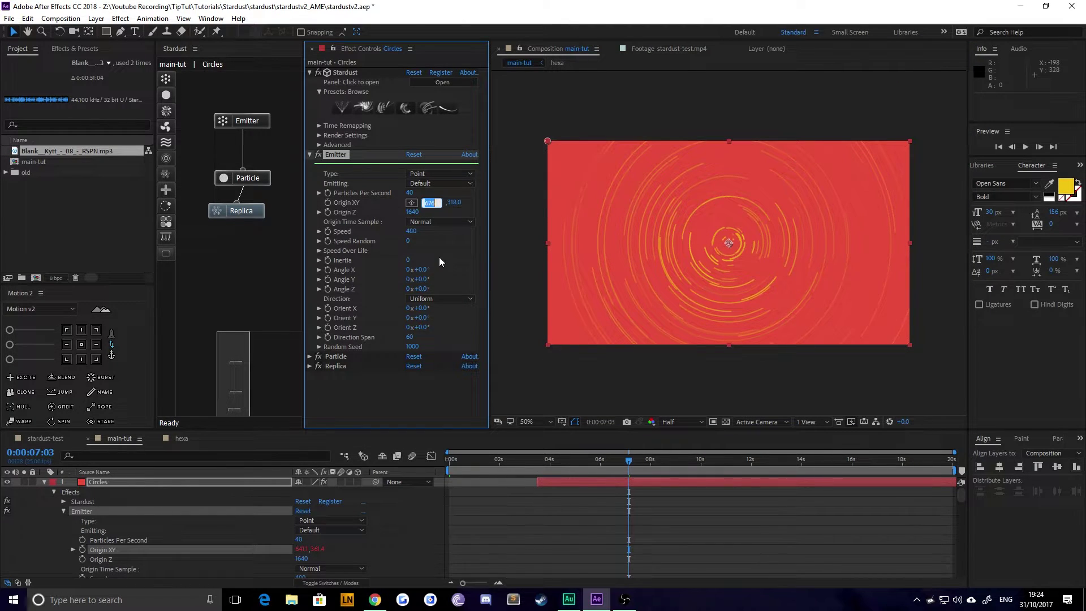
pyautogui.write('640')
pyautogui.press('Tab')
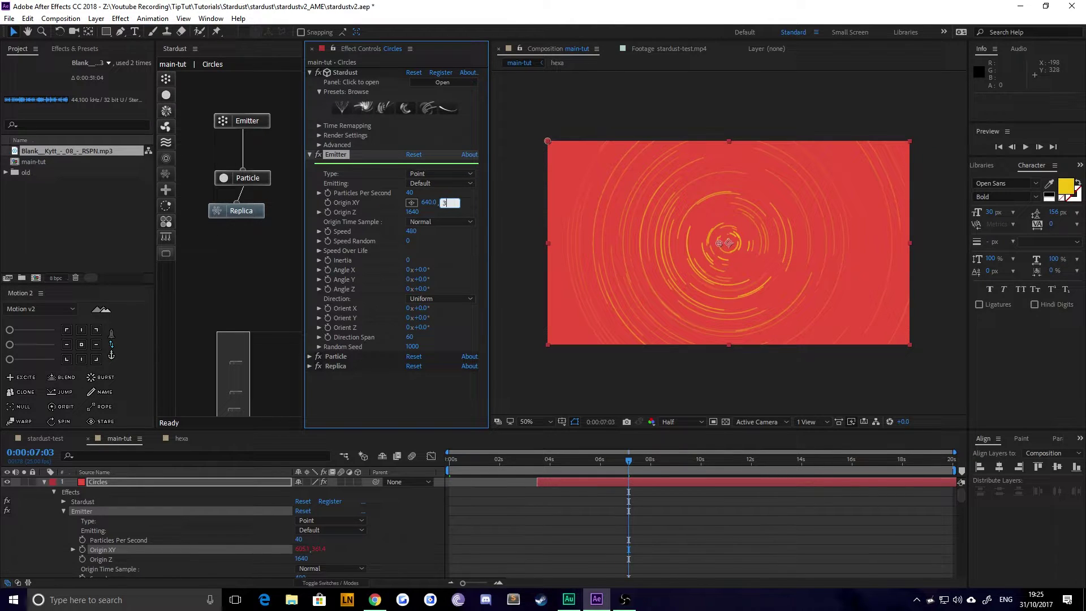
pyautogui.press('Return')
# Remove the wiggle(1,100) expression from the Emitter's Origin XY and check the burst at 0:00:05:17.
pyautogui.click(73, 549)
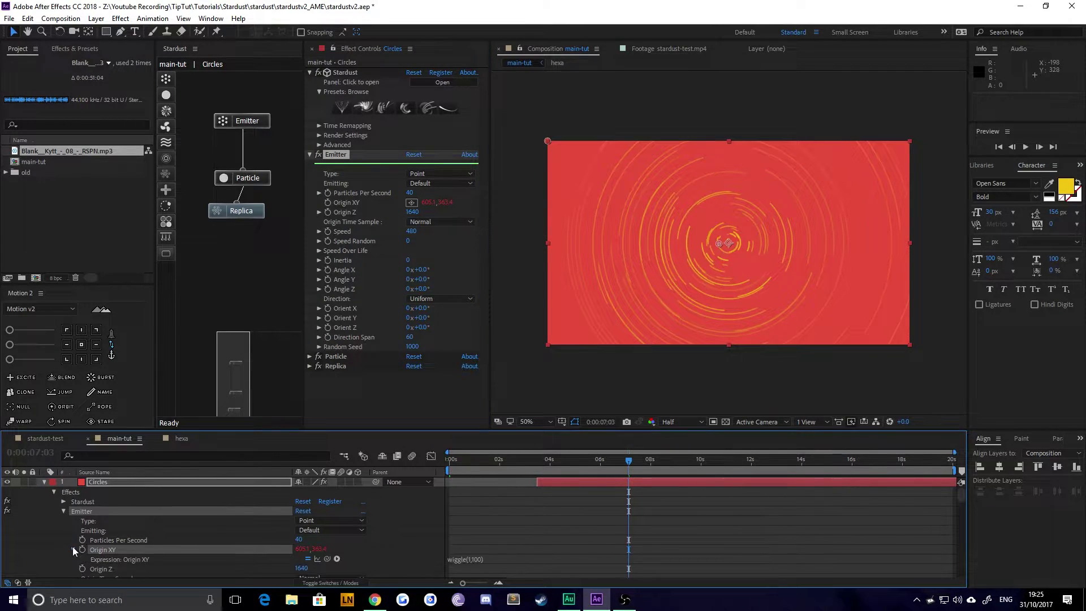
pyautogui.scroll(-1, 73, 548)
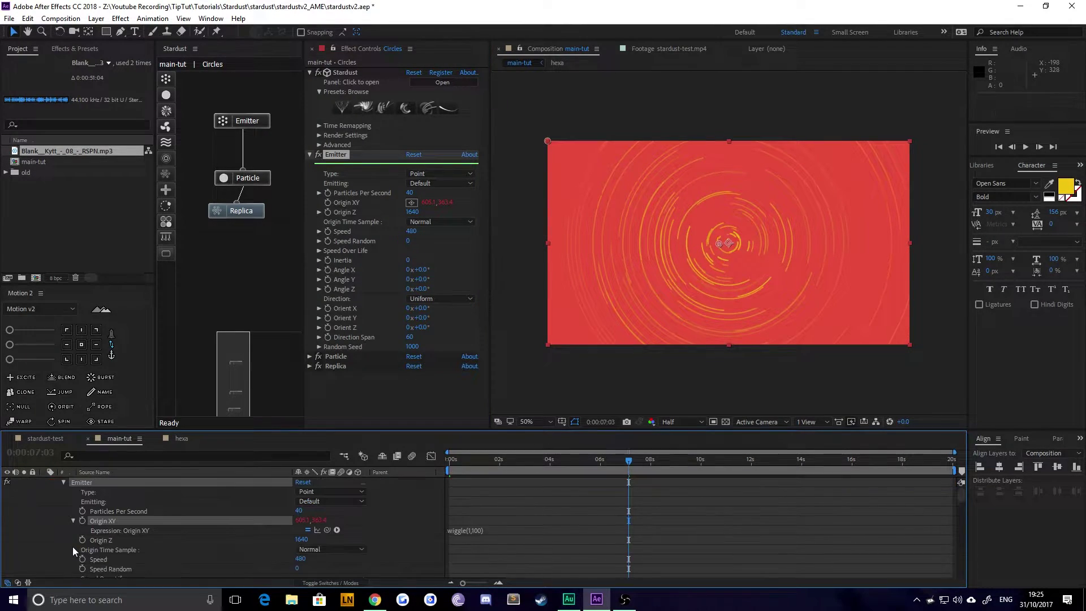
pyautogui.click(456, 527)
pyautogui.press('BackSpace')
pyautogui.click(463, 528)
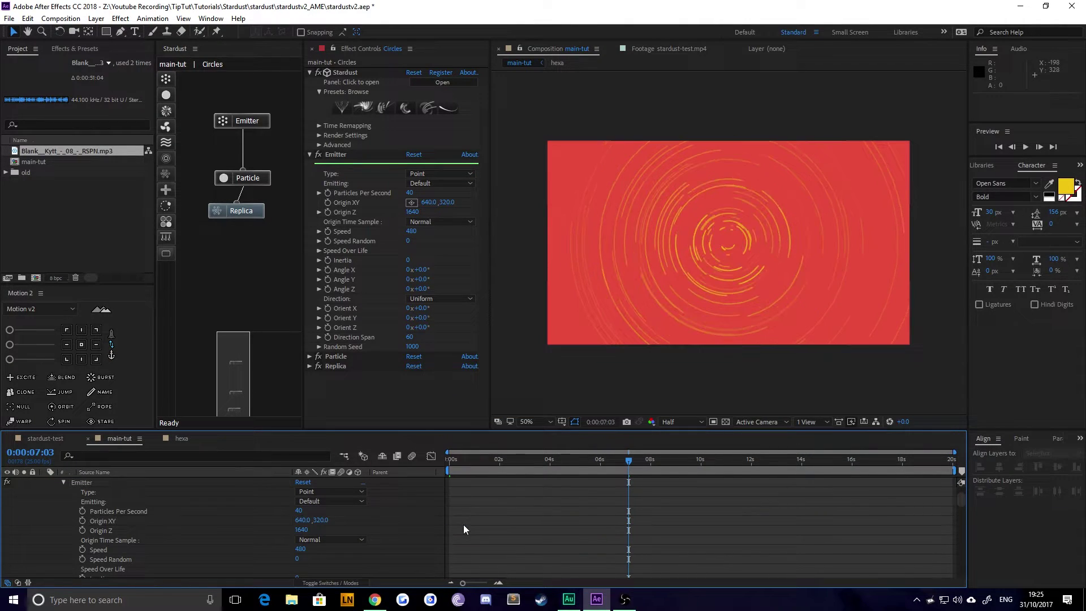
pyautogui.moveTo(582, 453); pyautogui.dragTo(685, 465)
pyautogui.moveTo(511, 463); pyautogui.dragTo(592, 471)
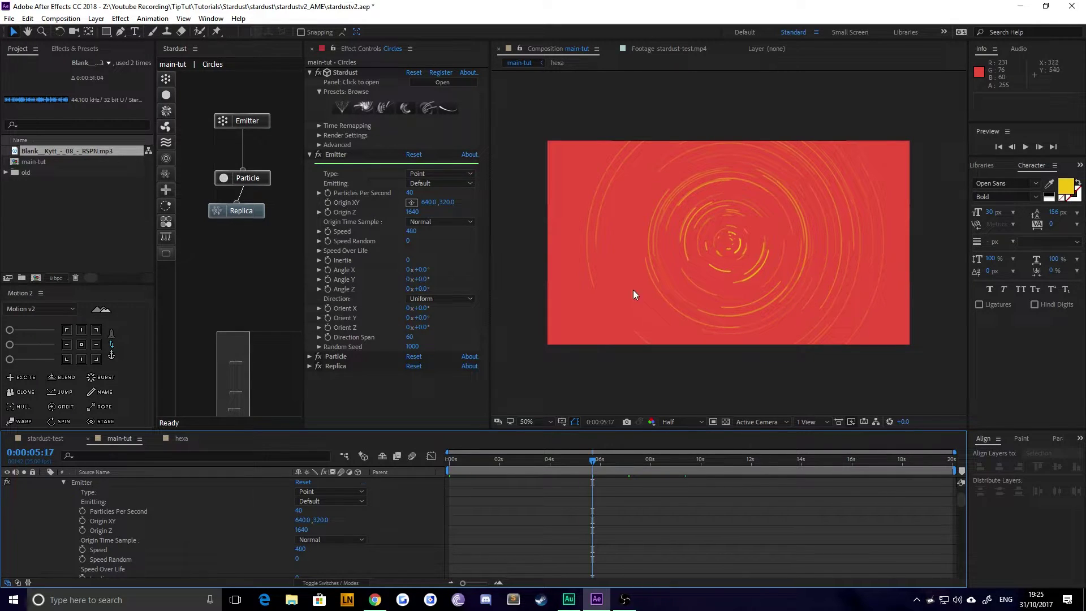
# Collapse the Circles layer's properties in the timeline and open the Replica node's settings.
pyautogui.scroll(2, 509, 486)
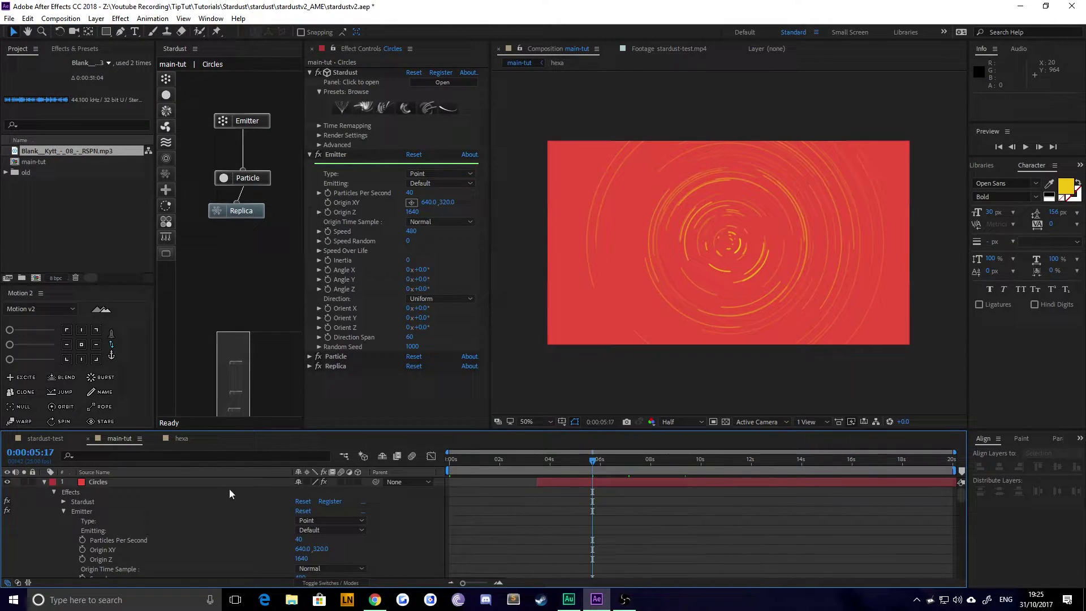
pyautogui.click(131, 481)
pyautogui.hotkey('ctrl', '`')
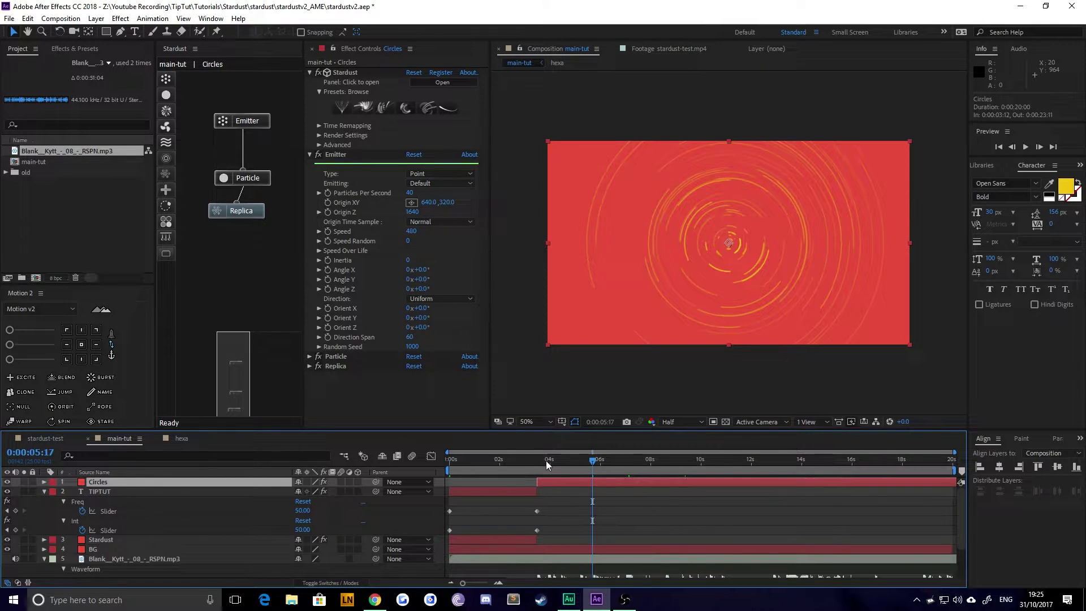
pyautogui.click(348, 277)
pyautogui.hotkey('ctrl', 'z')
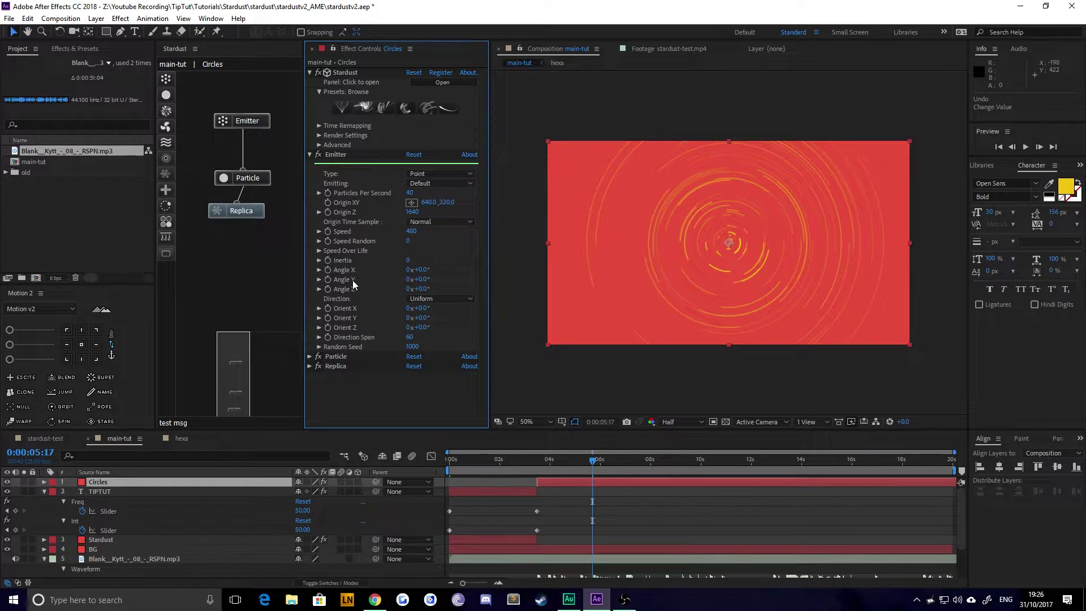
pyautogui.click(309, 154)
pyautogui.click(240, 209)
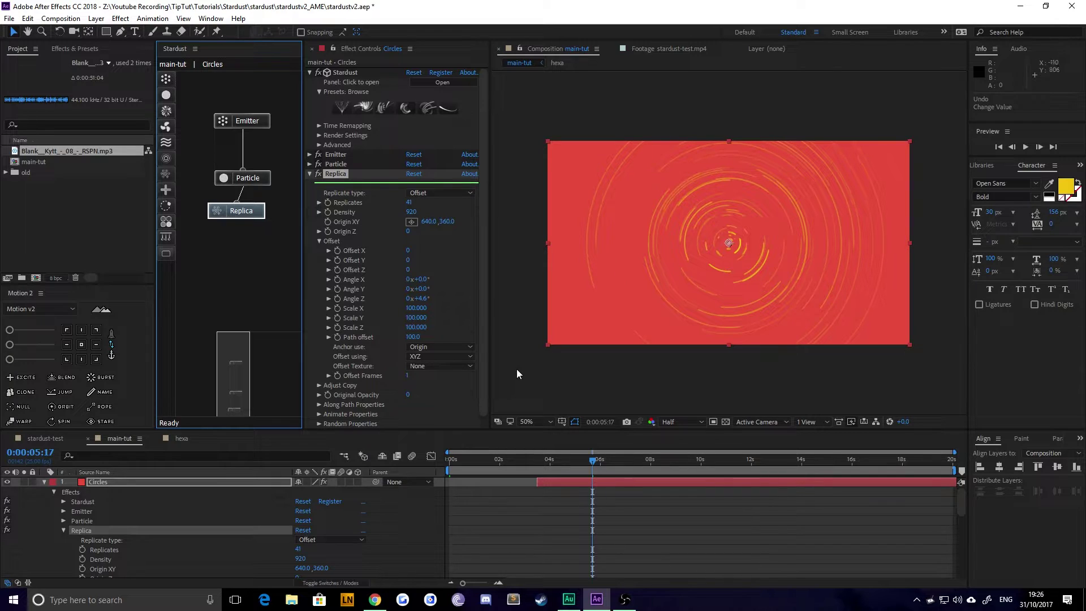
# Preview against the music from 0:00:05:24 and start keyframing the Replica's Replicates and Density at 0:00:07:01.
pyautogui.moveTo(546, 463); pyautogui.dragTo(616, 464)
pyautogui.scroll(-1, 587, 490)
pyautogui.scroll(-5, 587, 490)
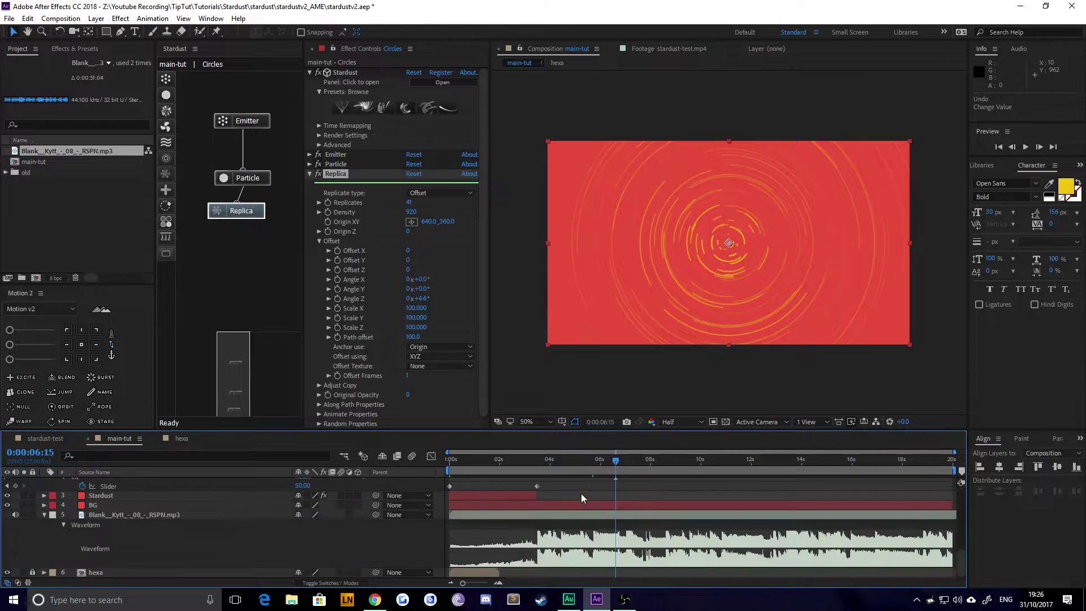
pyautogui.click(599, 462)
pyautogui.press('space')
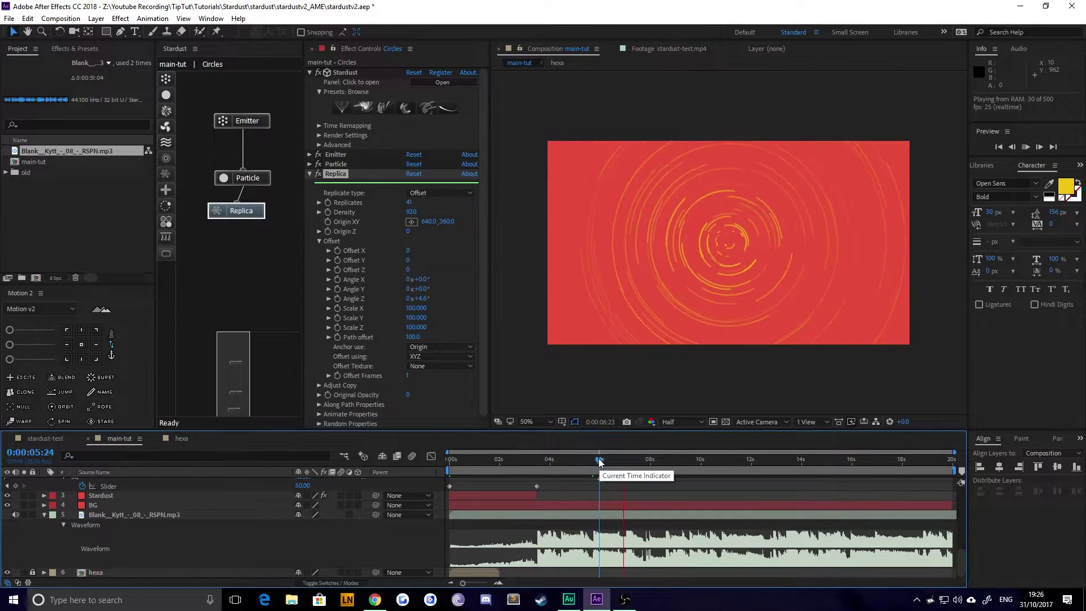
pyautogui.moveTo(628, 463)
pyautogui.mouseDown()
pyautogui.moveTo(613, 463)
pyautogui.moveTo(628, 461)
pyautogui.mouseUp()
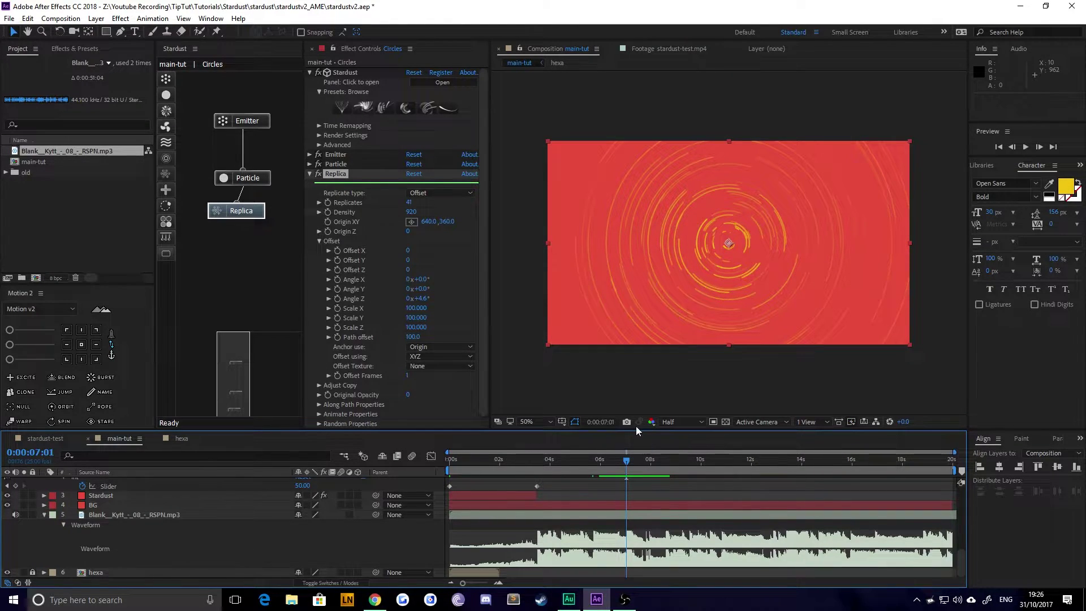
pyautogui.click(330, 205)
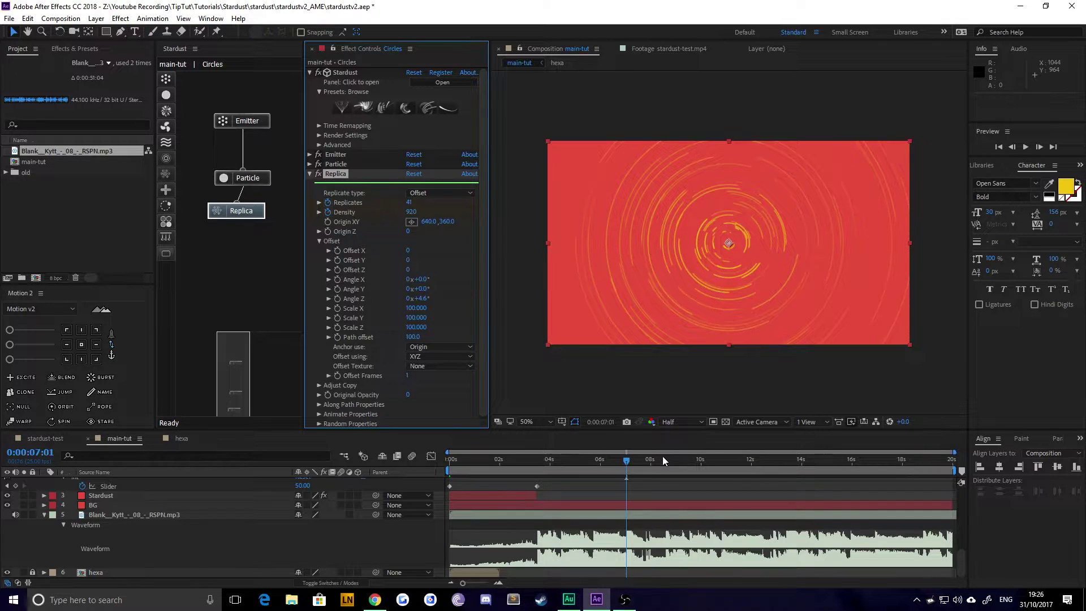
# Preview the next beats and set the Replica's Replicates to 135 at 0:00:09:22.
pyautogui.press('space')
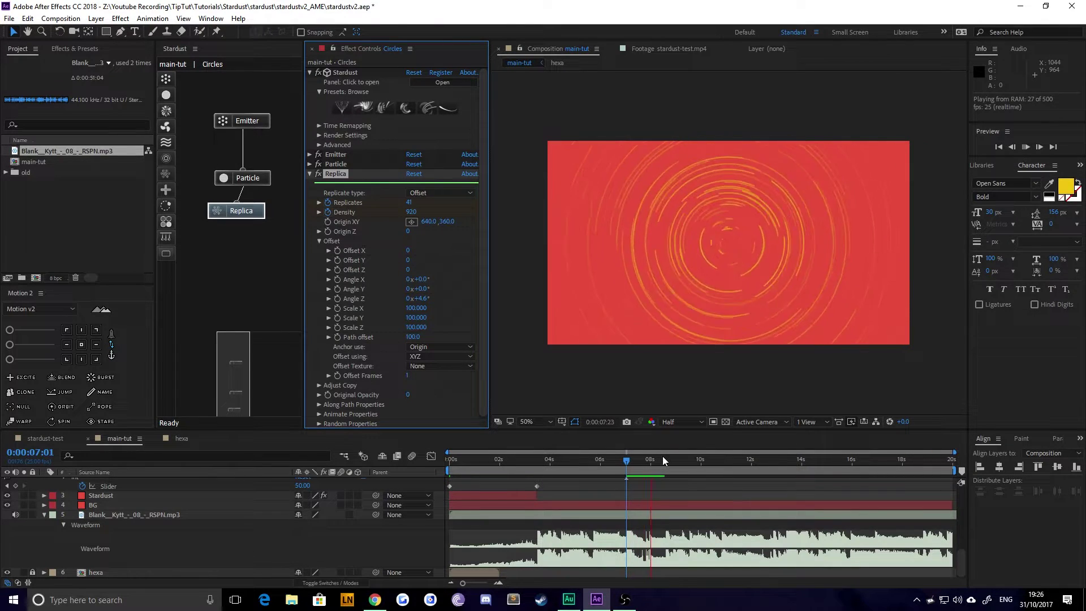
pyautogui.click(691, 460)
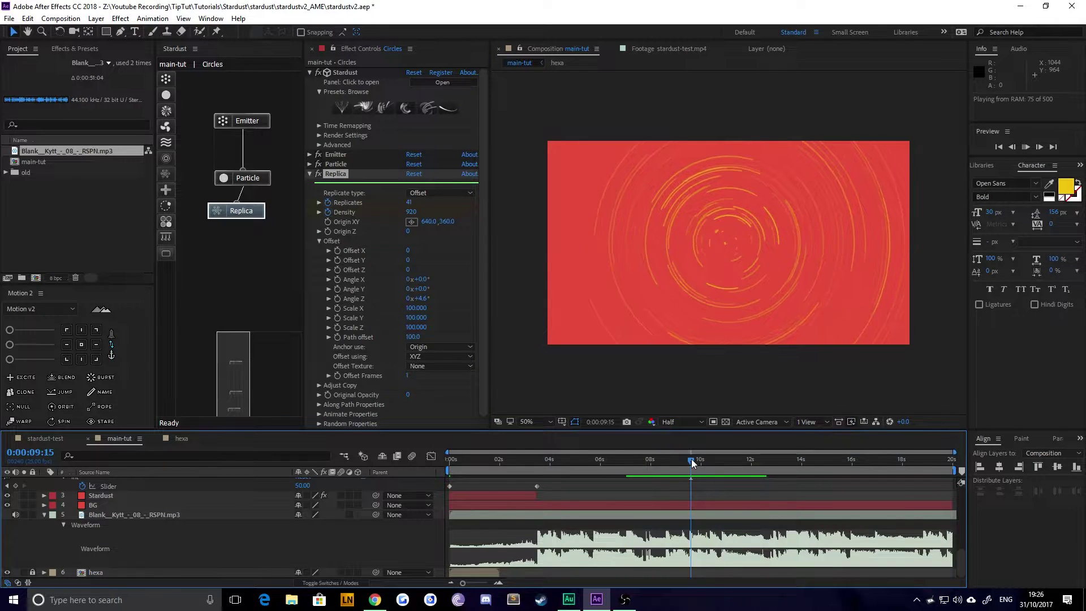
pyautogui.moveTo(692, 463); pyautogui.dragTo(700, 462)
pyautogui.press('space')
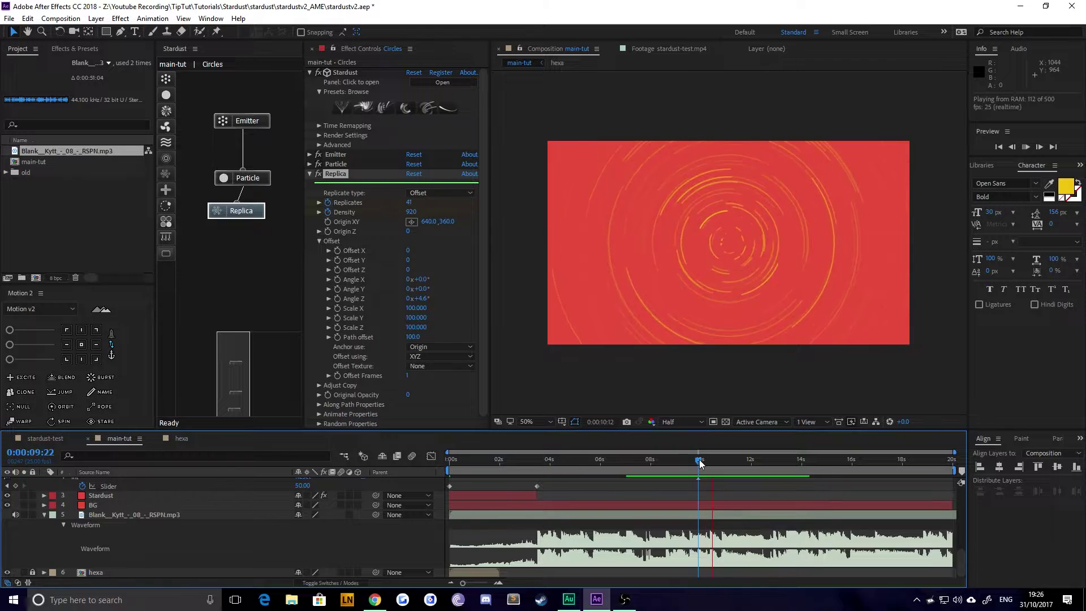
pyautogui.press('space')
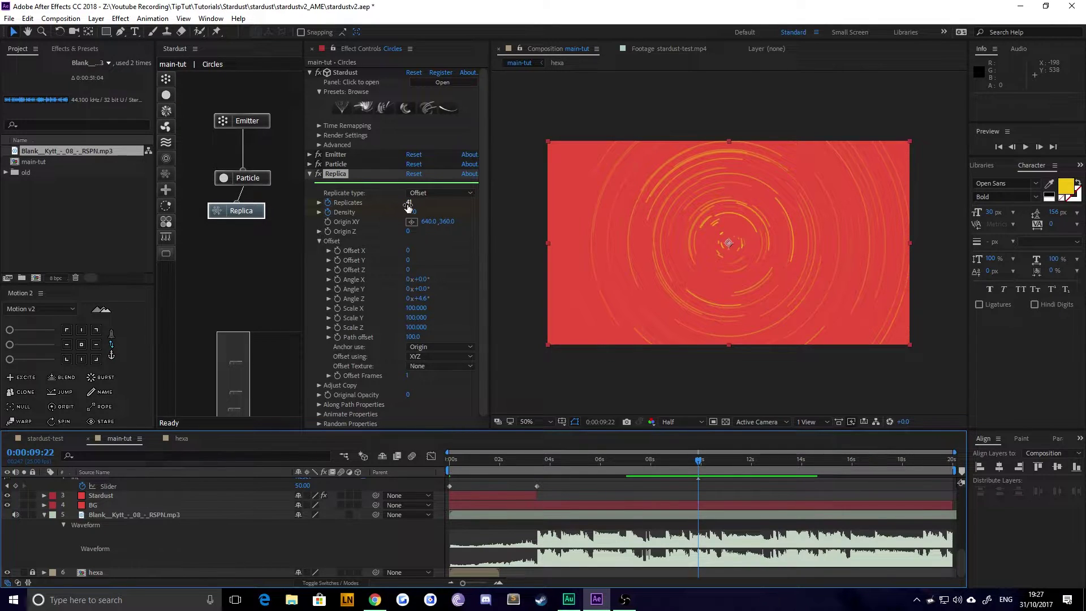
pyautogui.moveTo(408, 205); pyautogui.dragTo(470, 213)
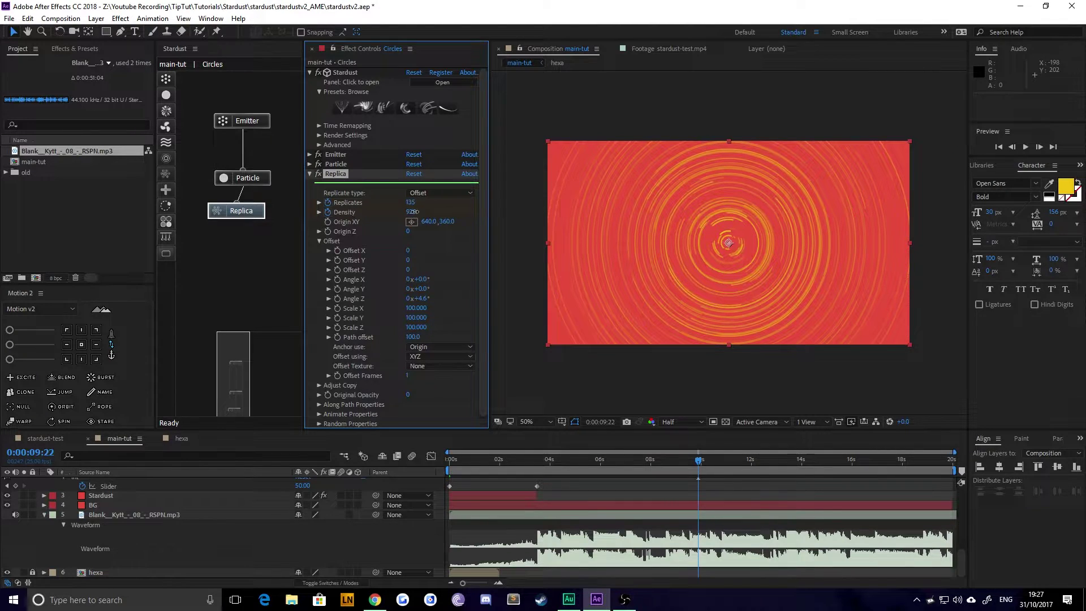
# Lower the Replica's Density to 420, inspect the dotted rings up close, and reduce it to 140 at 0:00:09:22.
pyautogui.moveTo(412, 212); pyautogui.dragTo(393, 217)
pyautogui.scroll(4, 831, 198)
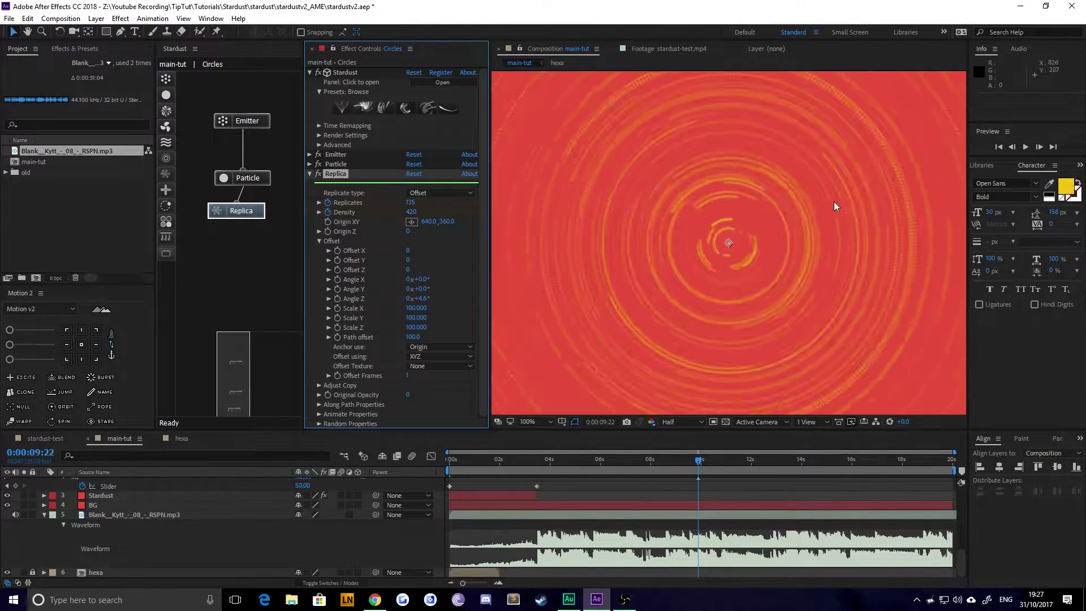
pyautogui.press('space')
pyautogui.moveTo(868, 177); pyautogui.dragTo(692, 259)
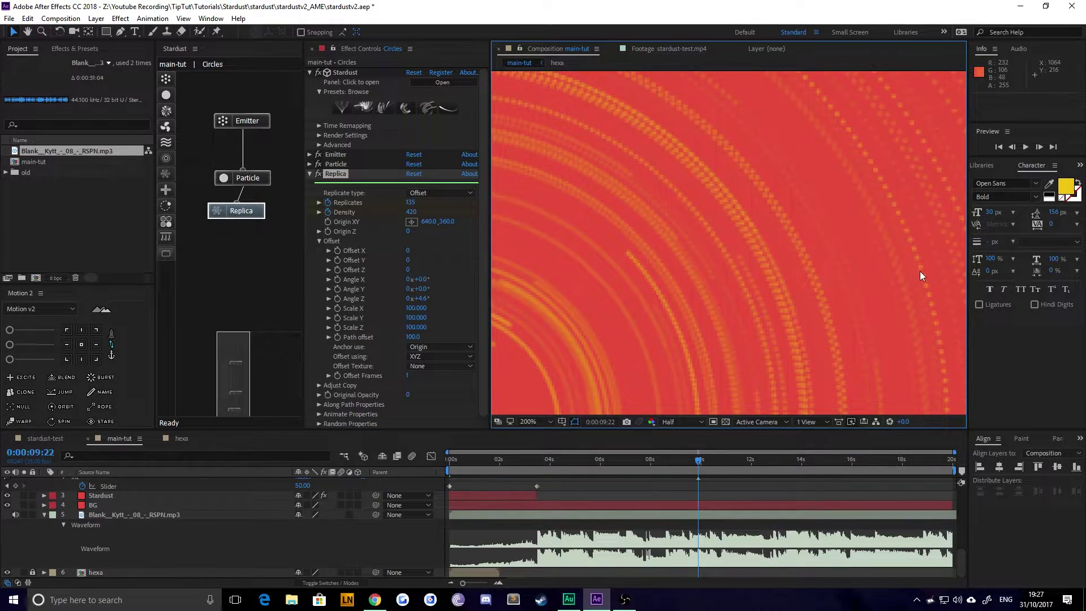
pyautogui.scroll(-4, 790, 226)
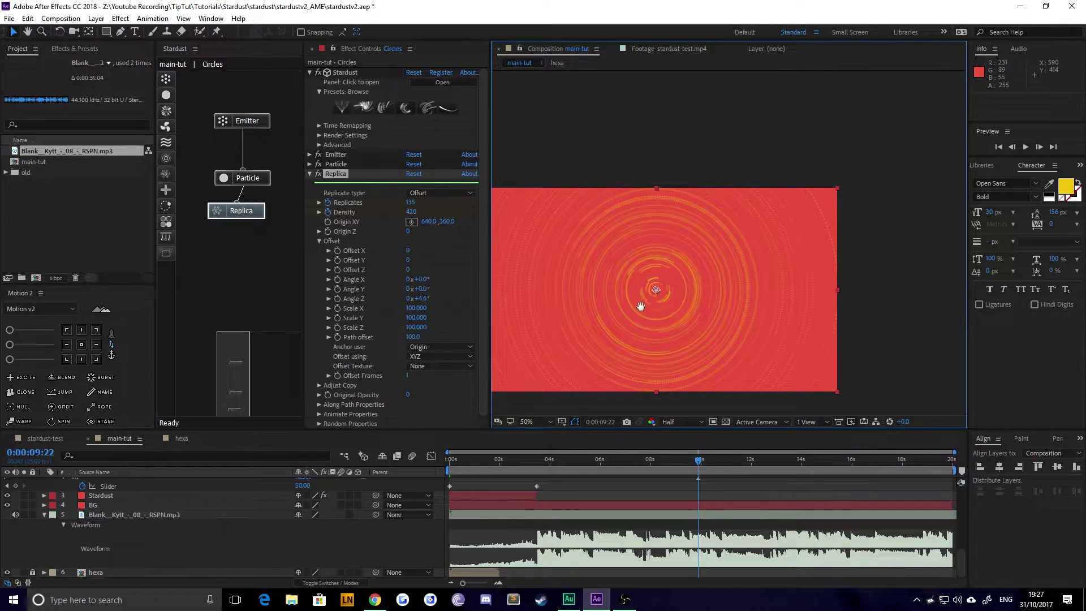
pyautogui.moveTo(410, 211); pyautogui.dragTo(400, 213)
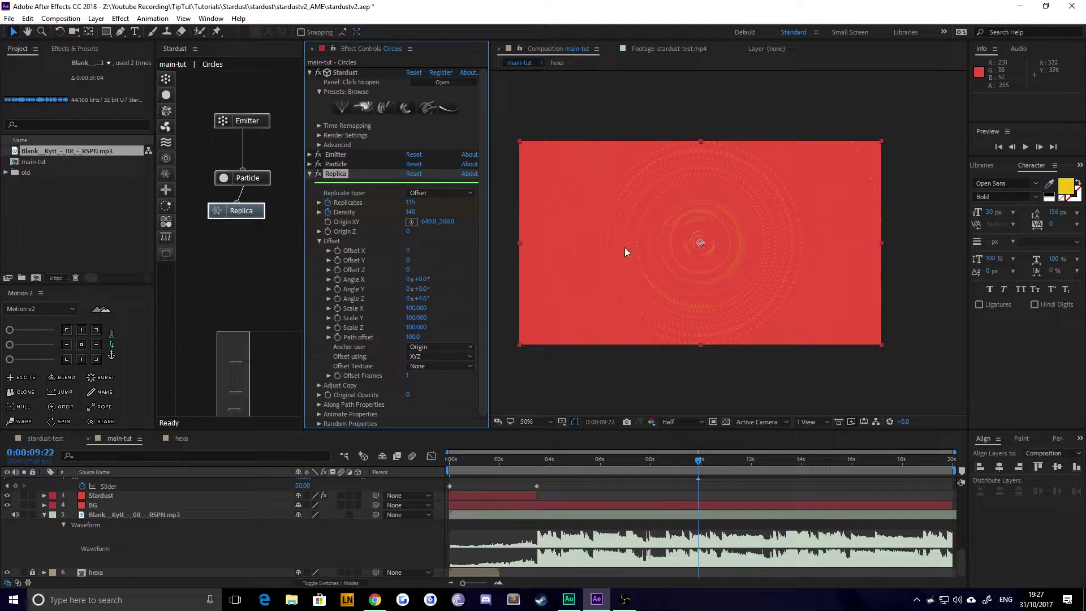
# Return to the first Replicates keyframe at 0:00:07:01 and start keyframing the Emitter's Particles Per Second there.
pyautogui.scroll(10, 626, 500)
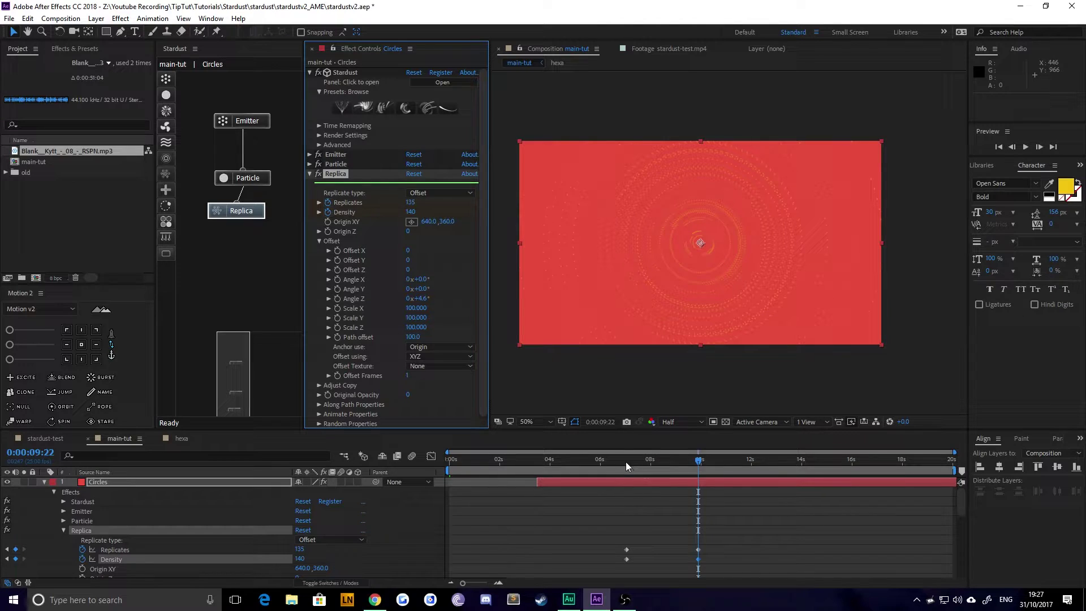
pyautogui.click(8, 549)
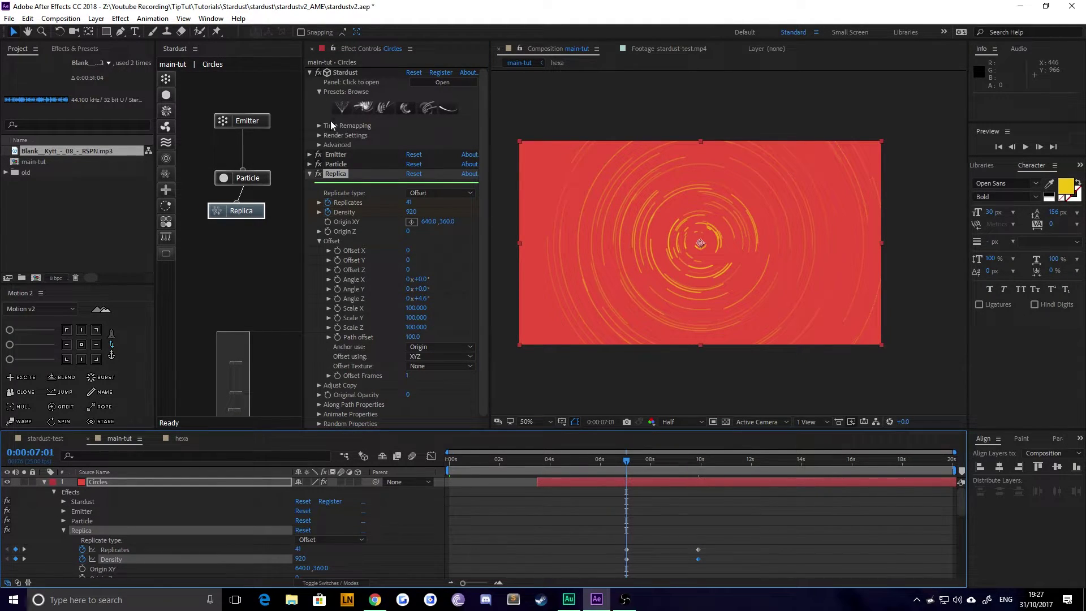
pyautogui.click(246, 121)
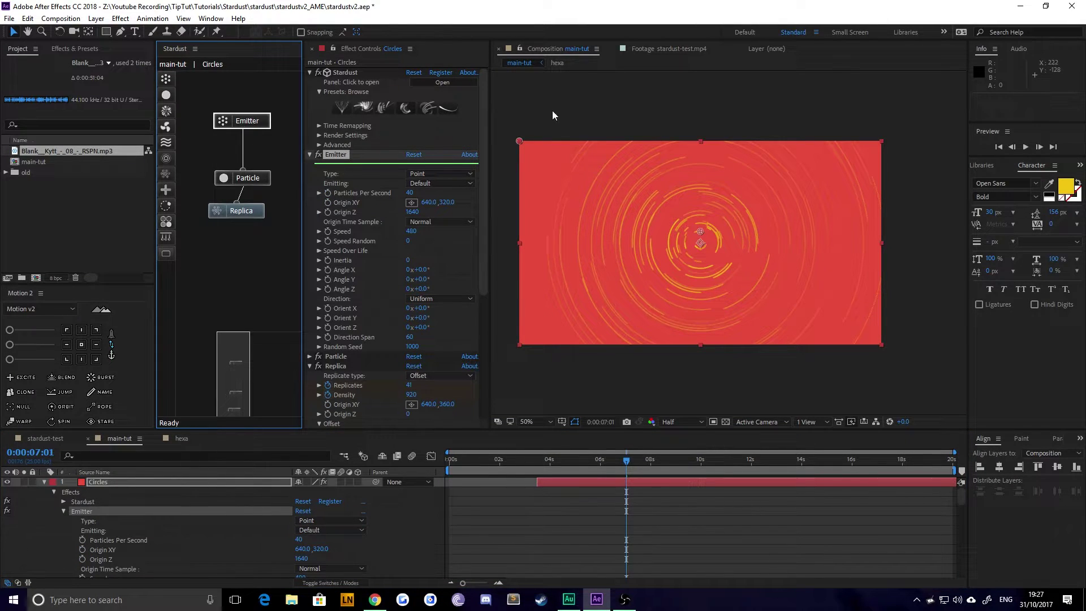
pyautogui.click(330, 192)
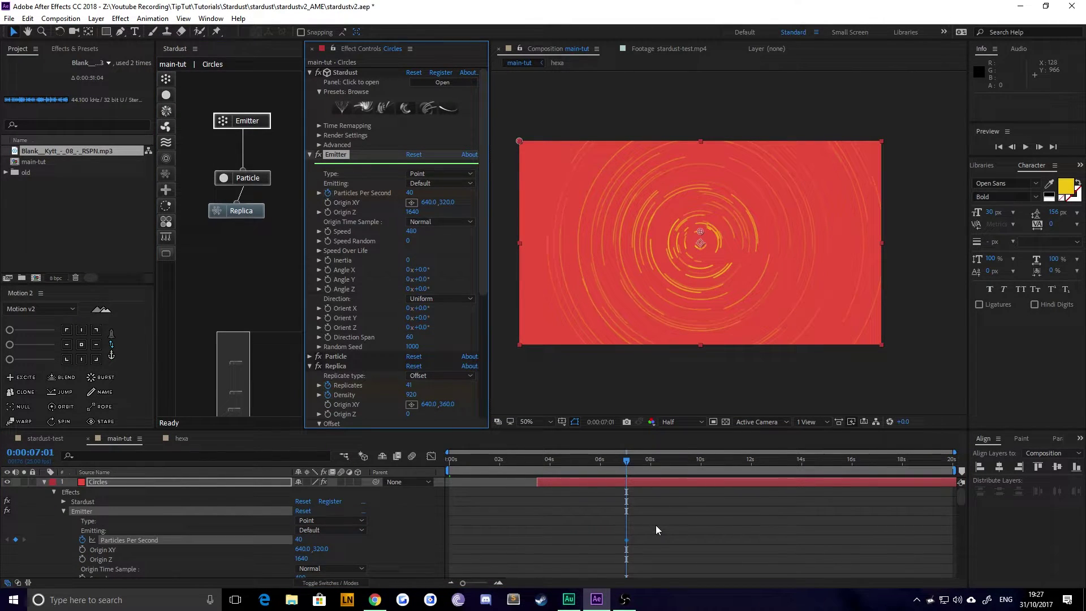
# Set the Emitter's Particles Per Second to 0 at 0:00:12:07.
pyautogui.scroll(-10, 656, 526)
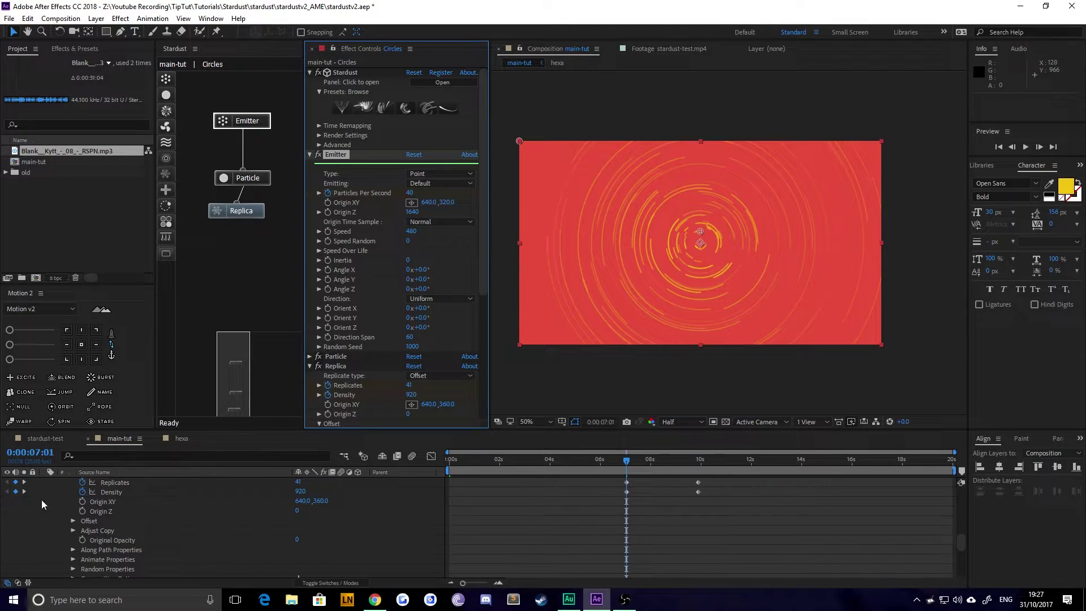
pyautogui.click(24, 492)
pyautogui.press('space')
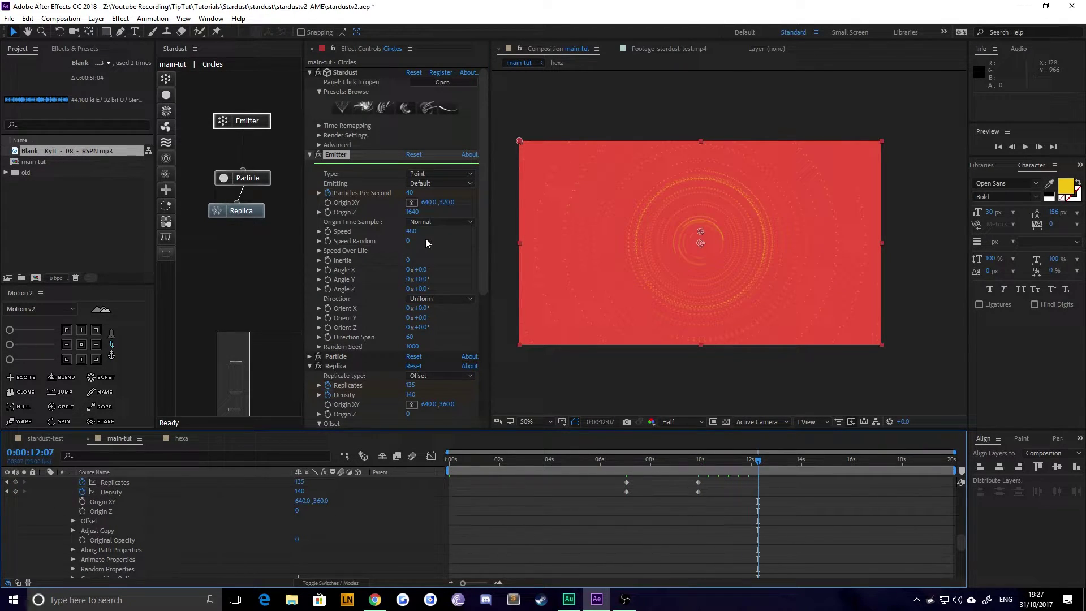
pyautogui.click(409, 193)
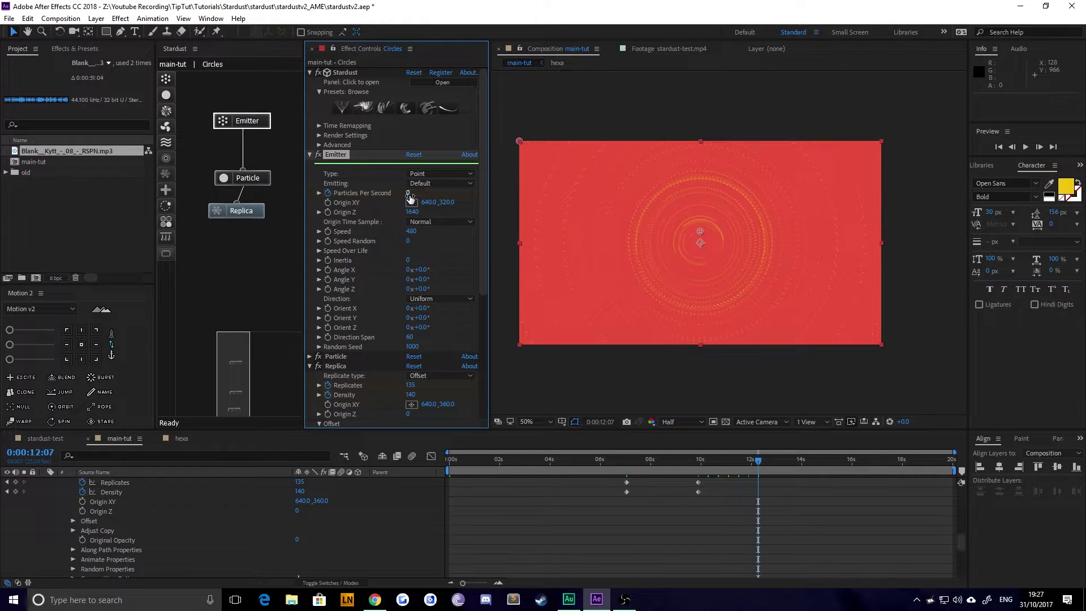
pyautogui.write('0')
pyautogui.press('Return')
pyautogui.scroll(5, 724, 515)
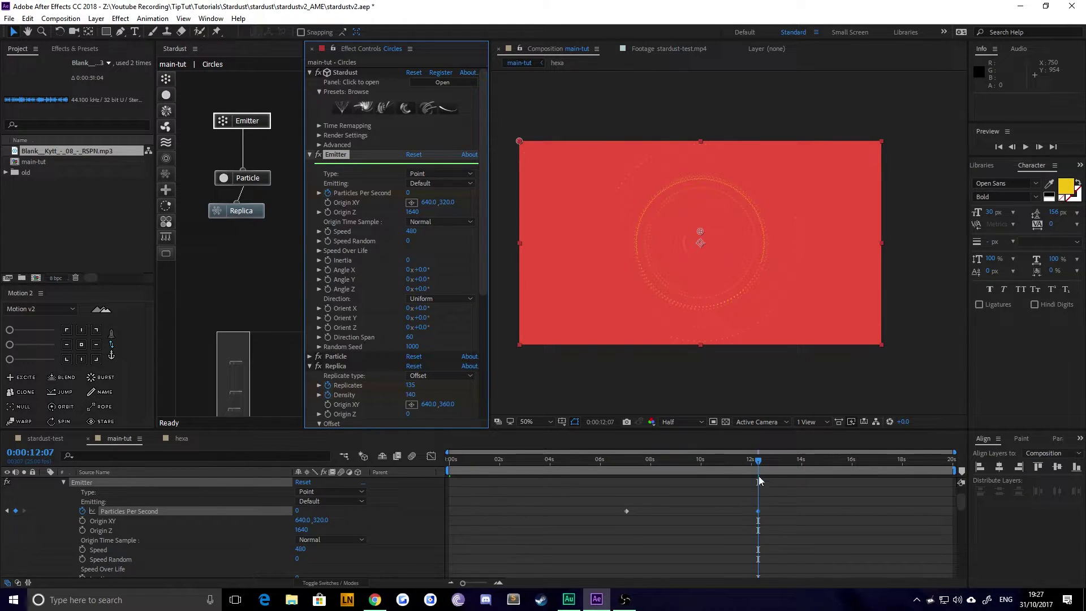
# Move the Particles Per Second end keyframe earlier to line up with the Replica keyframes at 0:00:09:22.
pyautogui.moveTo(759, 464); pyautogui.dragTo(803, 467)
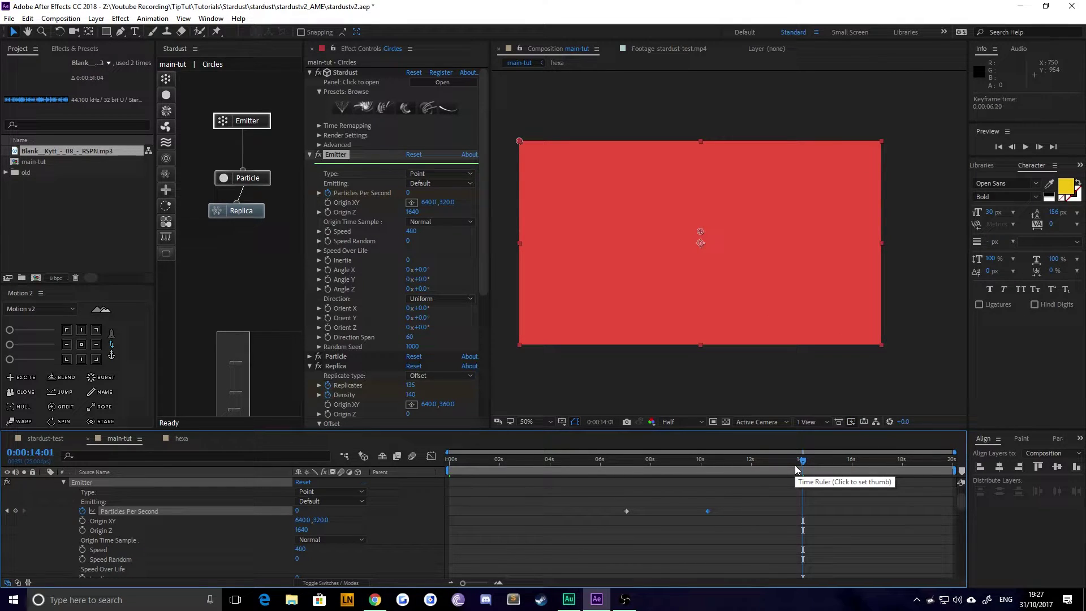
pyautogui.scroll(-4, 647, 508)
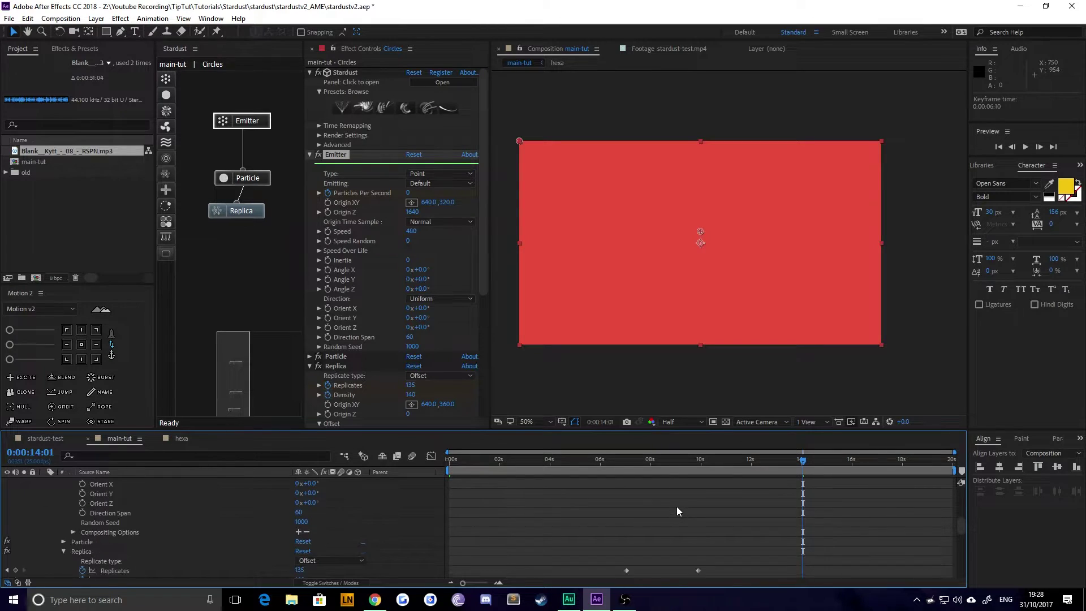
pyautogui.scroll(5, 357, 516)
# Show only the Circles layer's keyframed properties and preview the particle fade-out from 0:00:06:10.
pyautogui.click(196, 481)
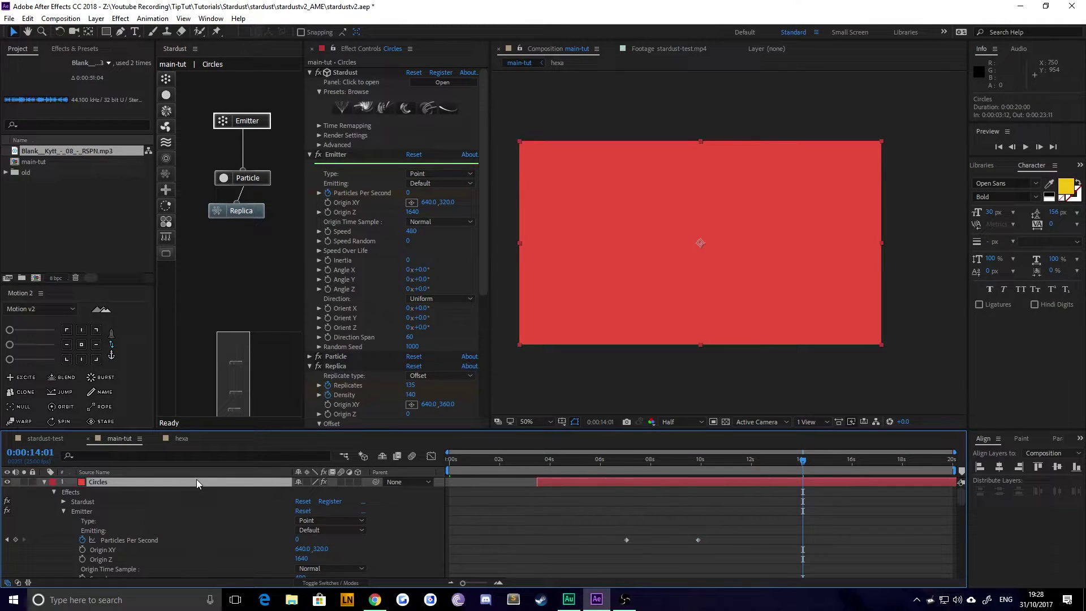
pyautogui.press('u')
pyautogui.click(625, 463)
pyautogui.moveTo(625, 465); pyautogui.dragTo(610, 460)
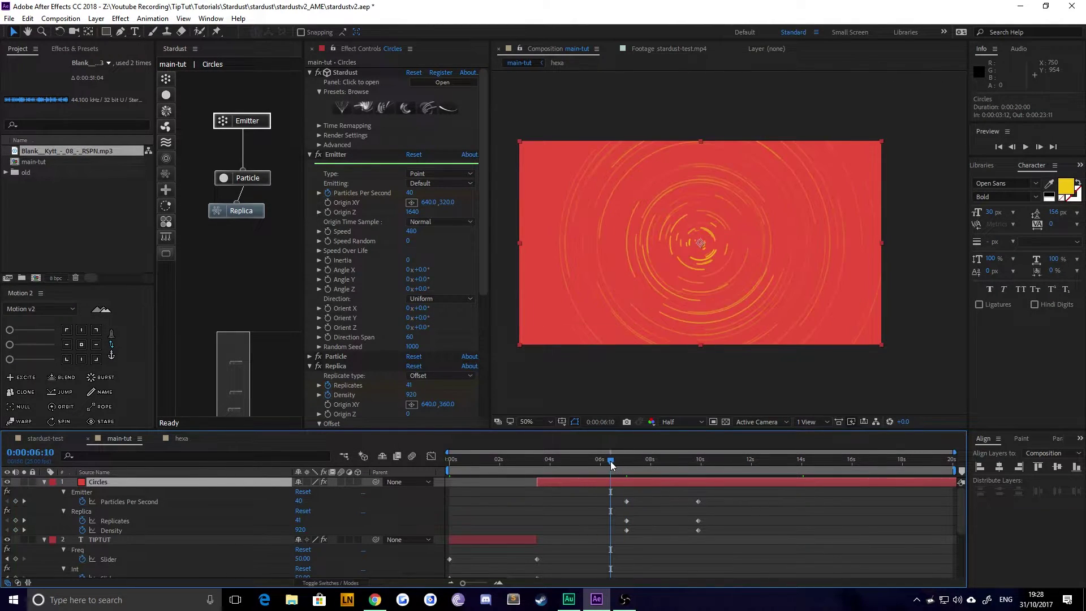
pyautogui.press('space')
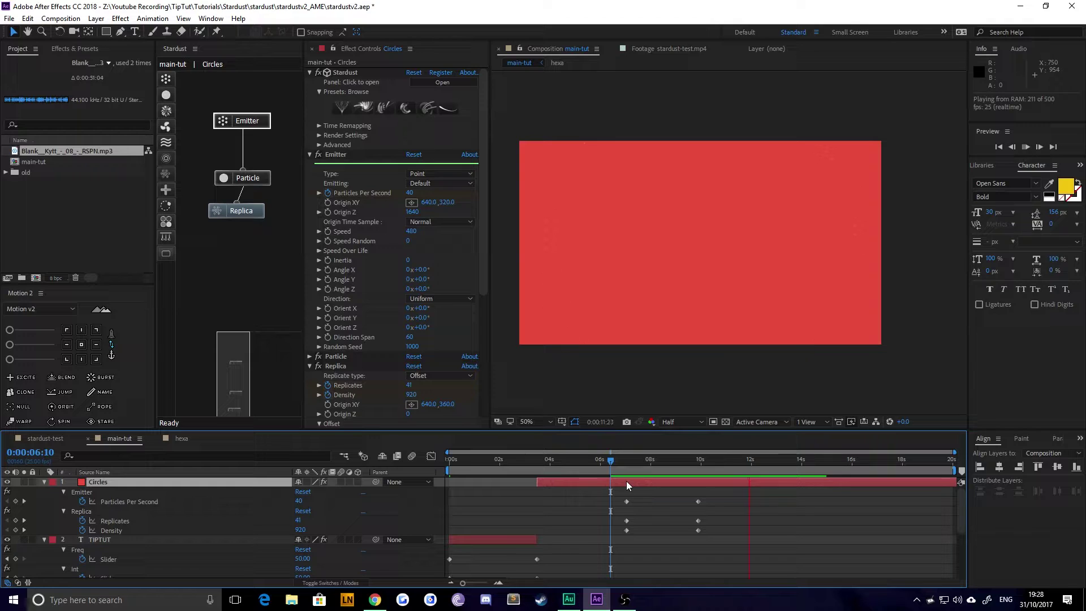
pyautogui.press('space')
# Shift all Emitter and Replica keyframes on Circles 20 frames earlier, and the ending keyframes another 20 frames earlier.
pyautogui.moveTo(711, 531); pyautogui.dragTo(586, 538)
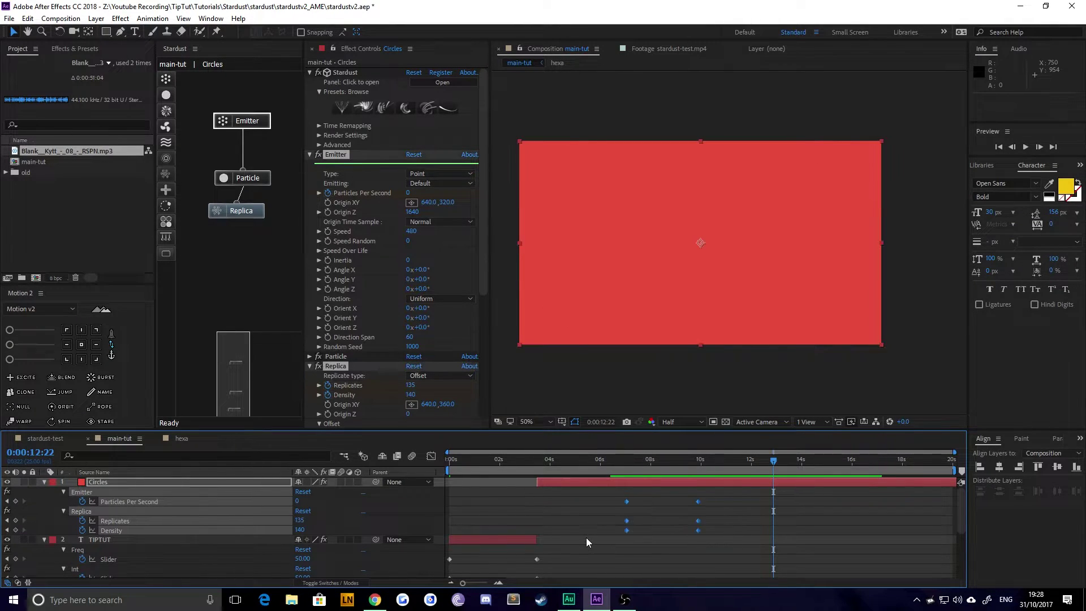
pyautogui.hotkey('alt', 'shift', 'Left')
pyautogui.hotkey('alt', 'shift', 'Left')
pyautogui.moveTo(695, 500); pyautogui.dragTo(677, 559)
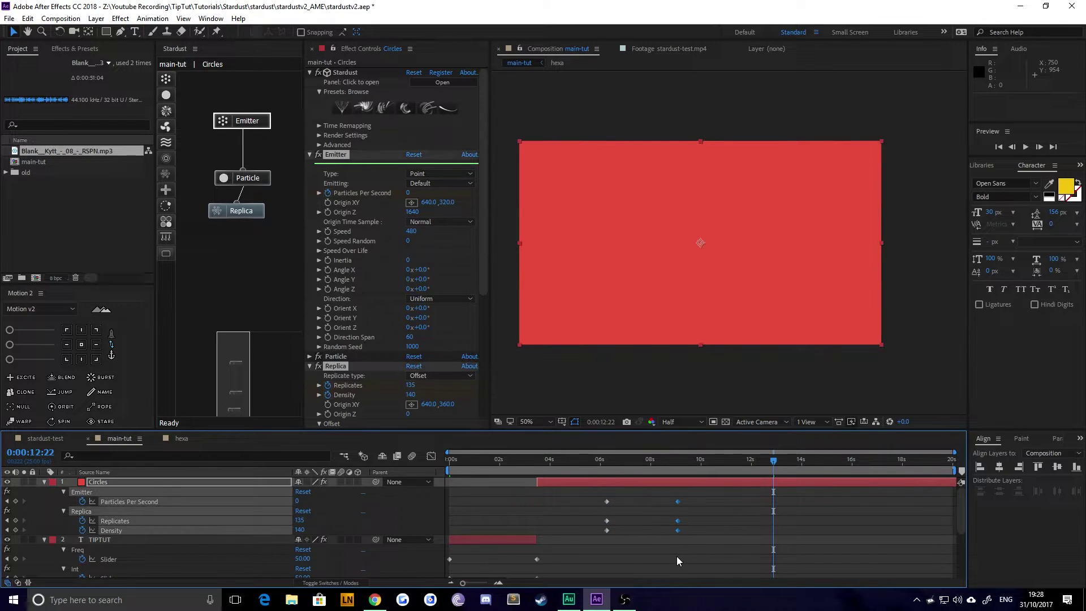
pyautogui.hotkey('alt', 'shift', 'Left')
pyautogui.hotkey('alt', 'shift', 'Left')
# Preview the retimed circles burst from 0:00:05:09 and check the frame at 0:00:07:00.
pyautogui.click(585, 460)
pyautogui.press('space')
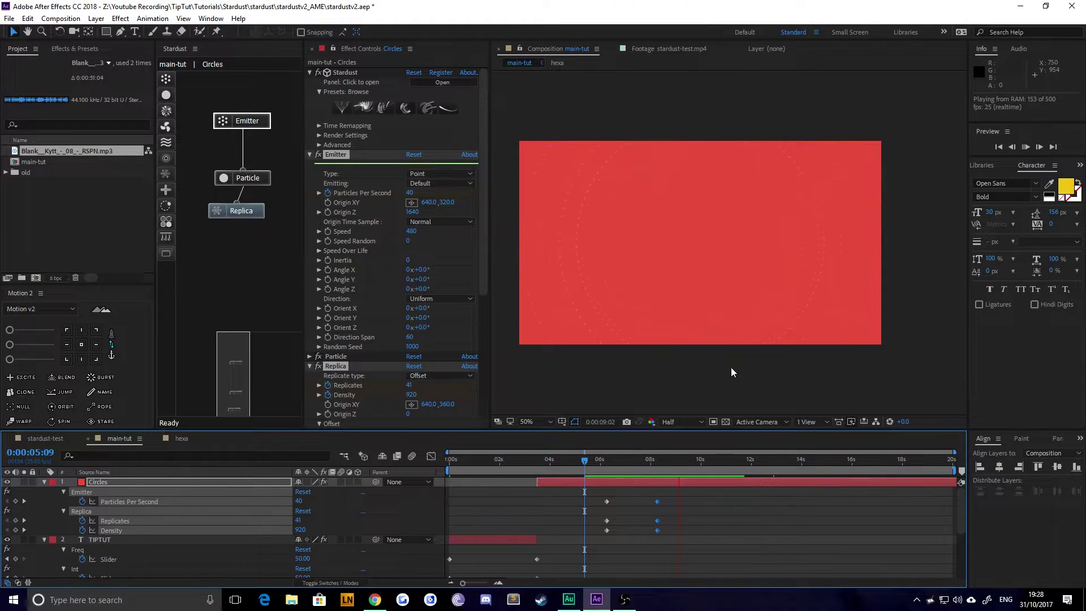
pyautogui.press('space')
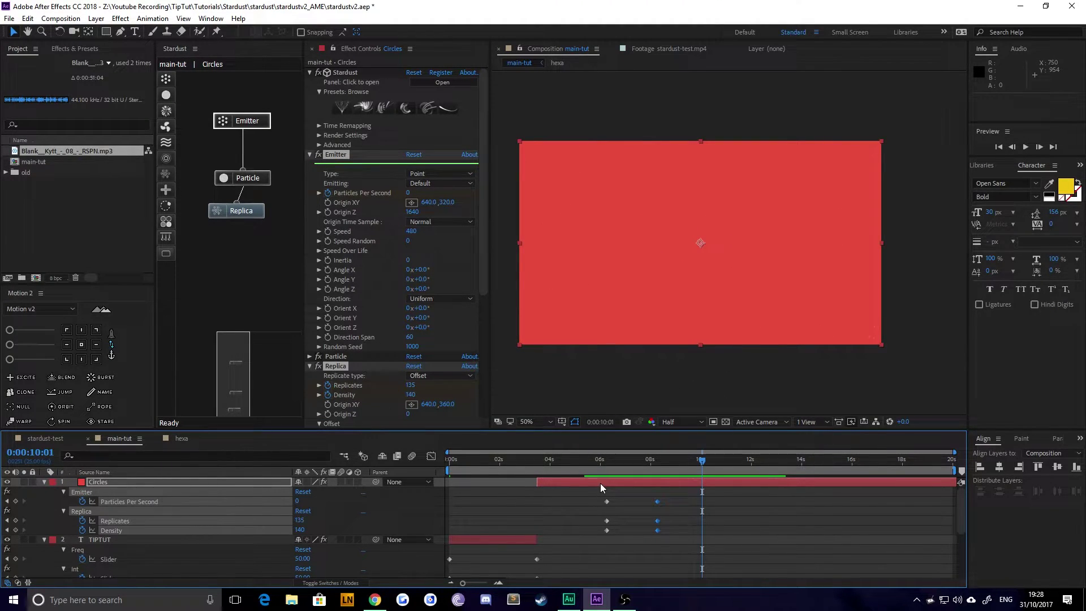
pyautogui.moveTo(616, 465)
pyautogui.mouseDown()
pyautogui.moveTo(653, 460)
pyautogui.moveTo(626, 468)
pyautogui.mouseUp()
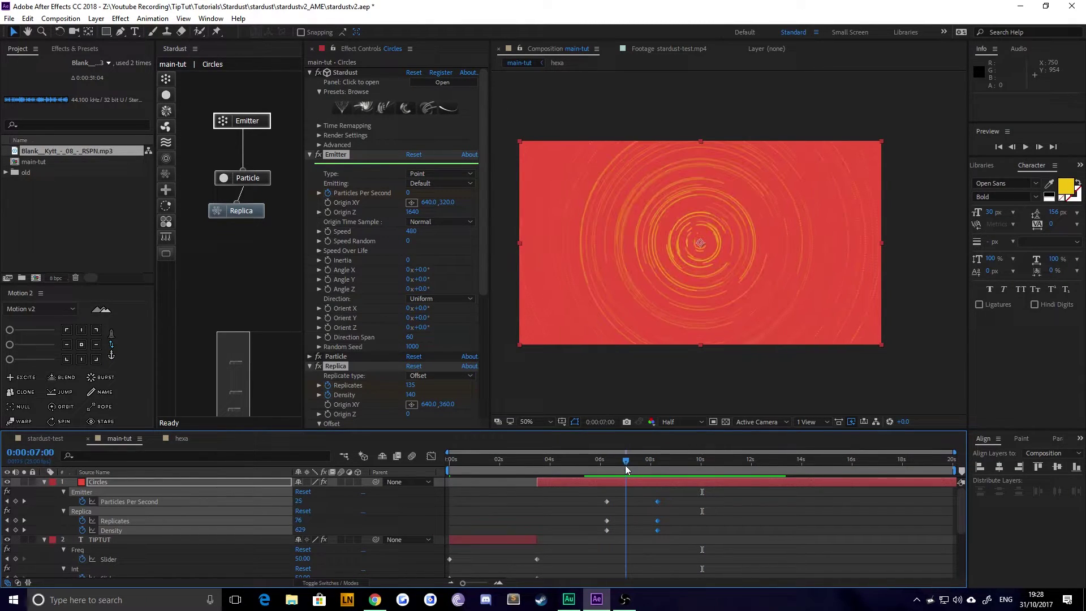
# Collapse the Stardust effect settings on Circles and hide the keyframed properties of the Circles and TIPTUT layers.
pyautogui.keyDown('ctrl'); pyautogui.click(310, 154); pyautogui.keyUp('ctrl')
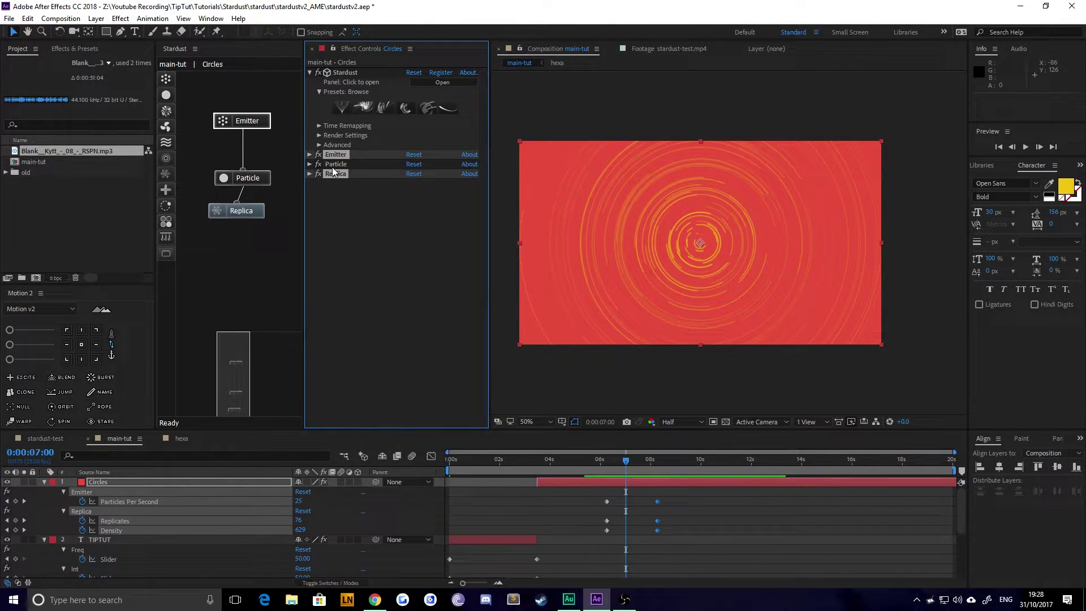
pyautogui.click(309, 72)
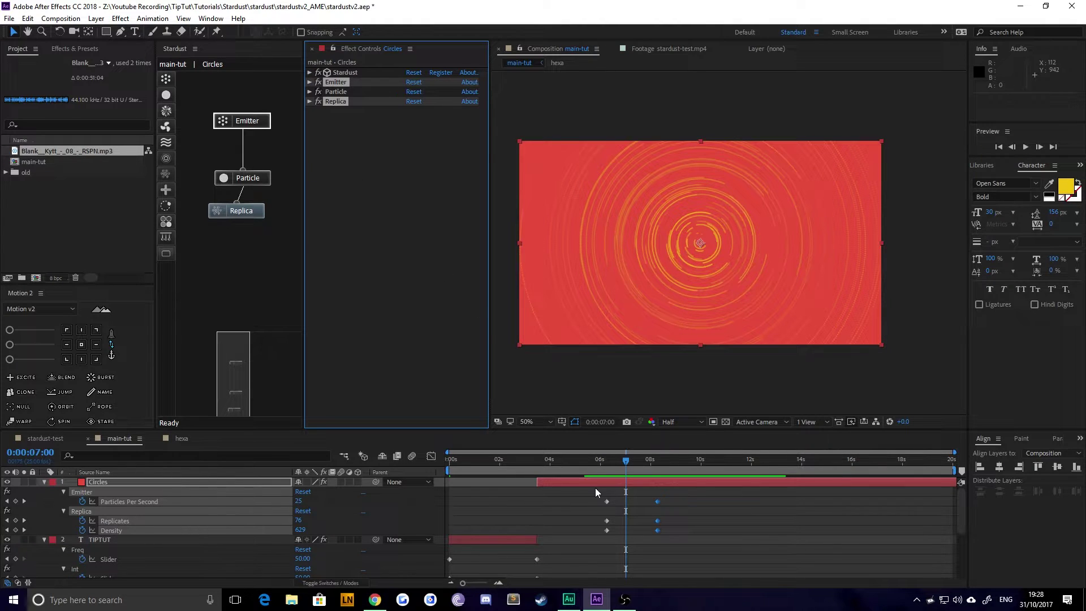
pyautogui.click(565, 496)
pyautogui.click(641, 482)
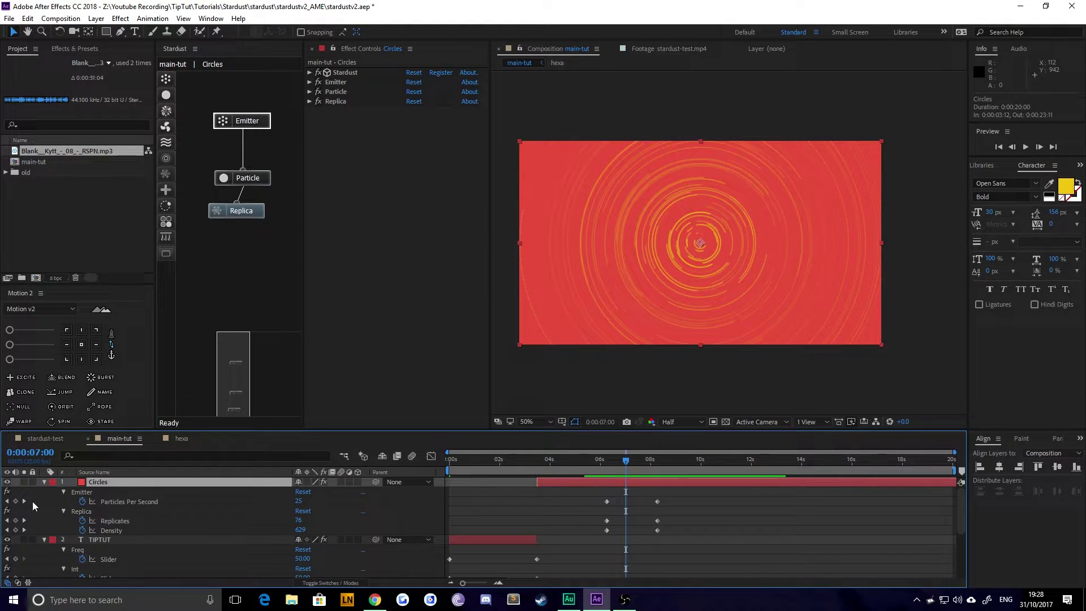
pyautogui.click(7, 502)
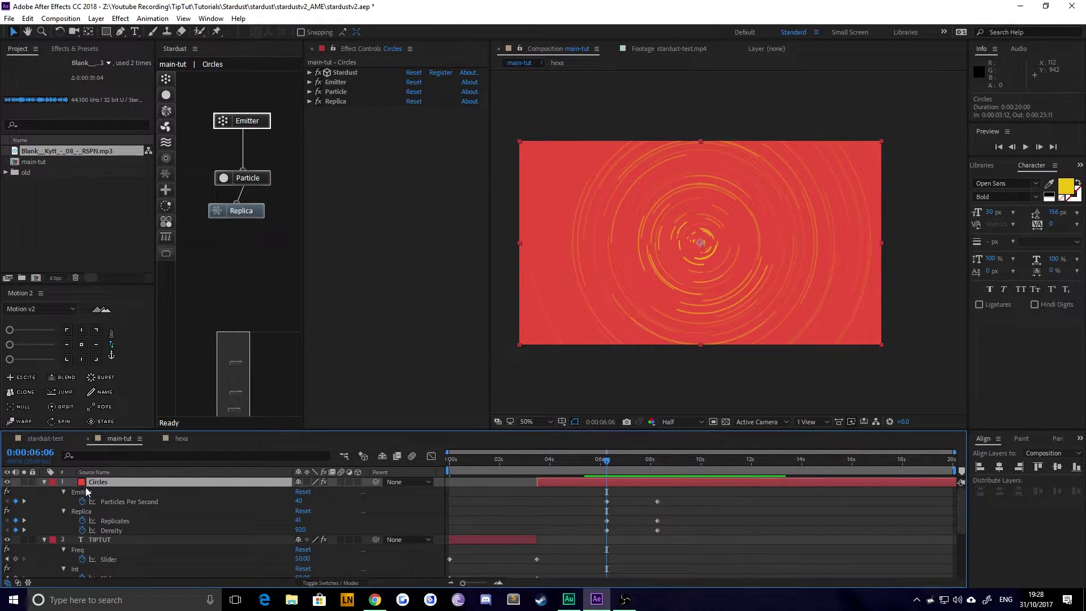
pyautogui.press('u')
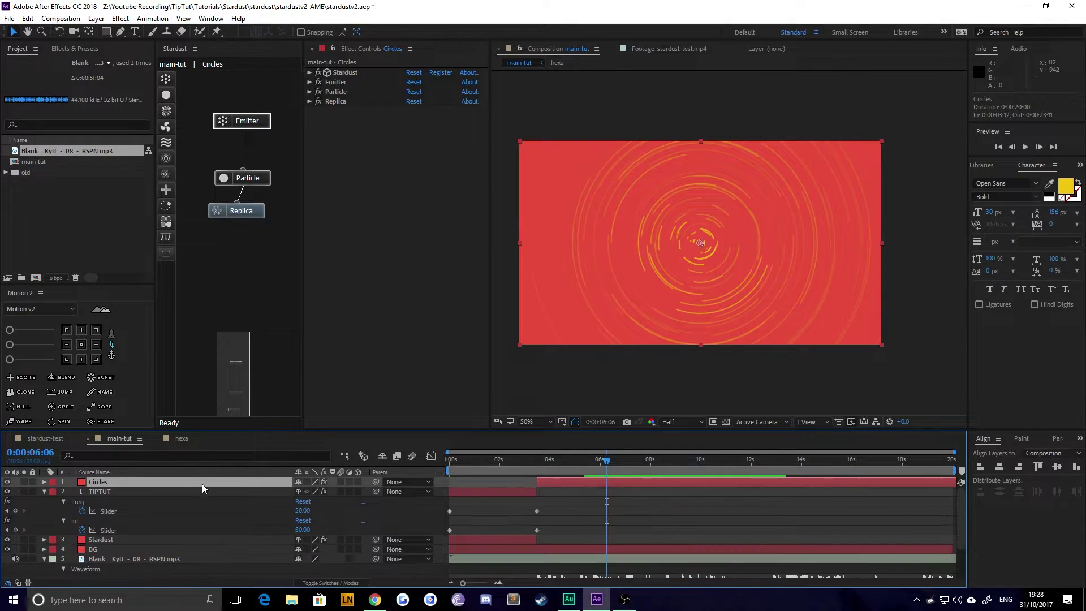
pyautogui.click(101, 492)
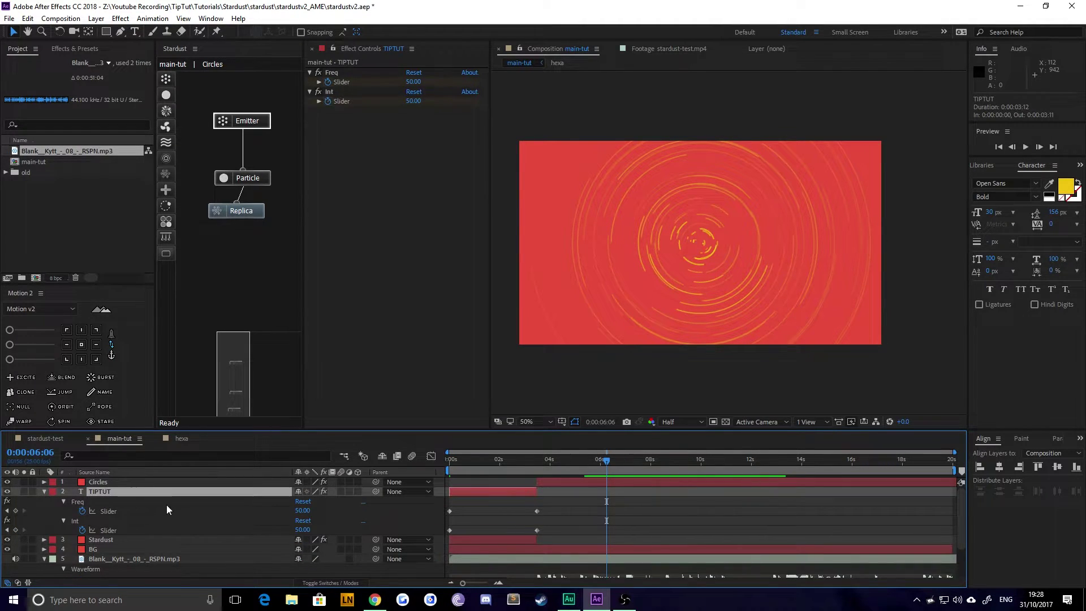
pyautogui.press('u')
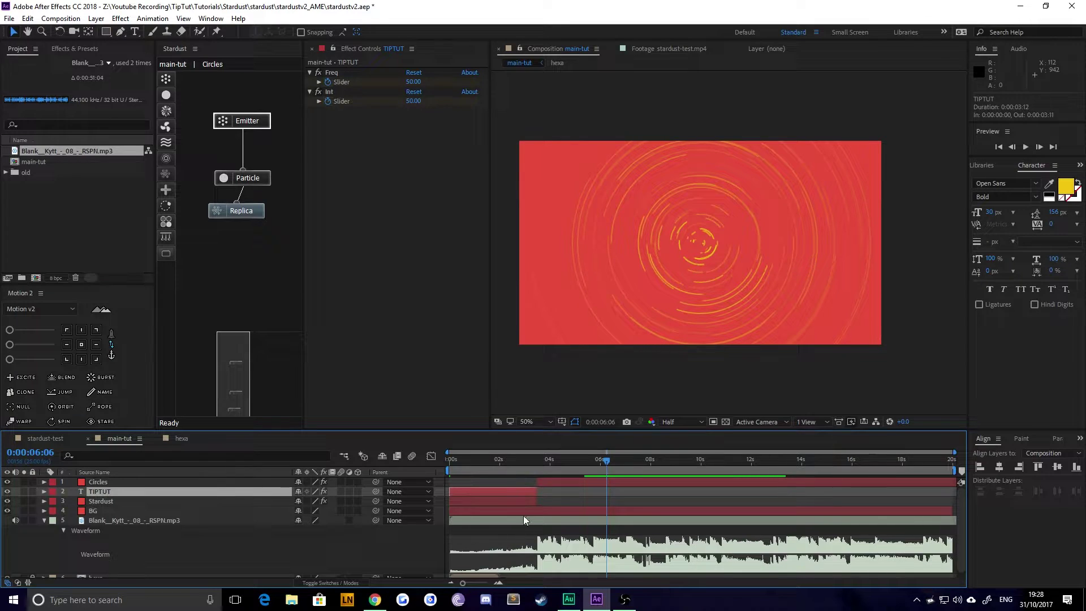
# Preview main-tut from the start, then set the current time to 0:00:03:12 at the end keyframes of TIPTUT.
pyautogui.press('space')
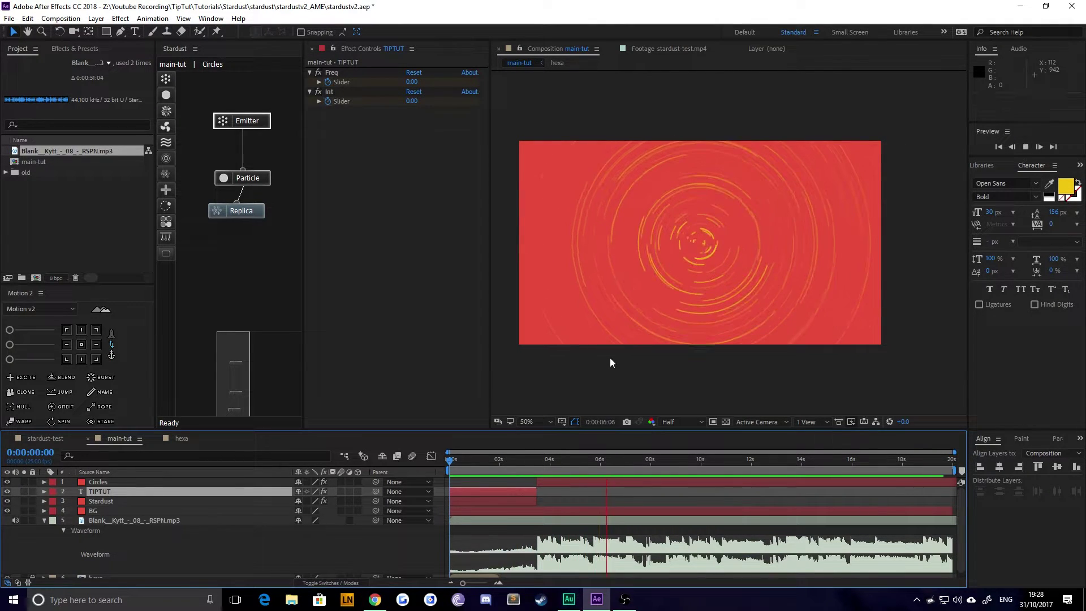
pyautogui.press('space')
pyautogui.click(536, 460)
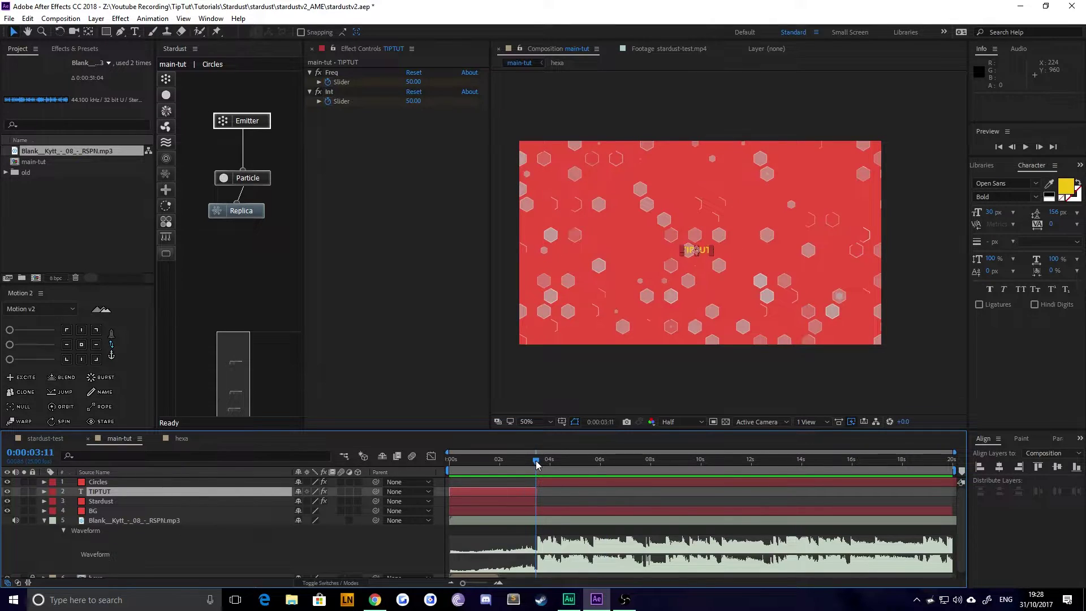
pyautogui.click(102, 492)
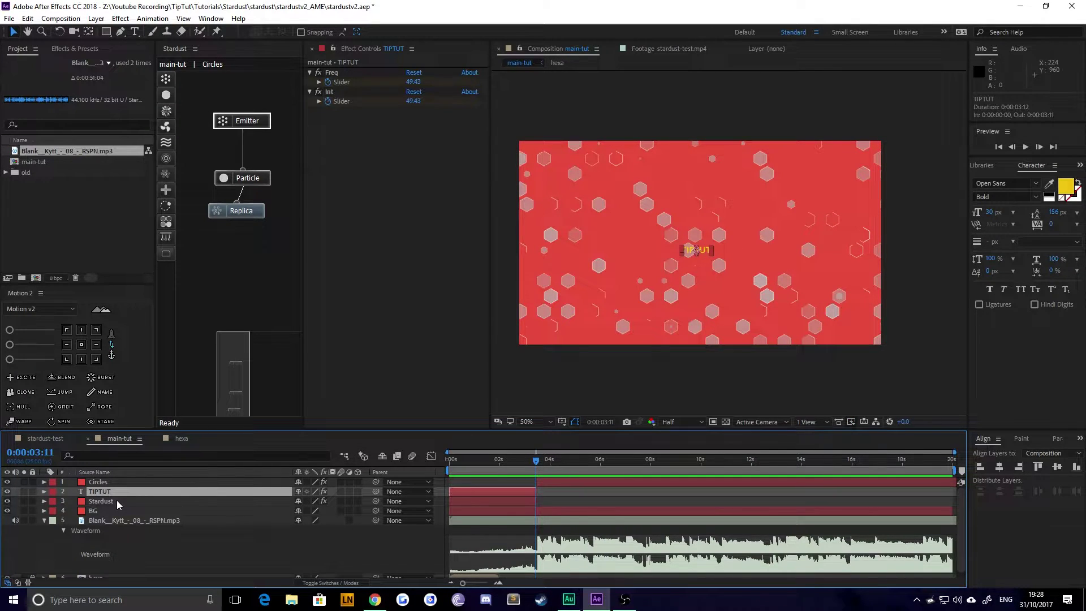
pyautogui.press('u')
pyautogui.press('pagedown')
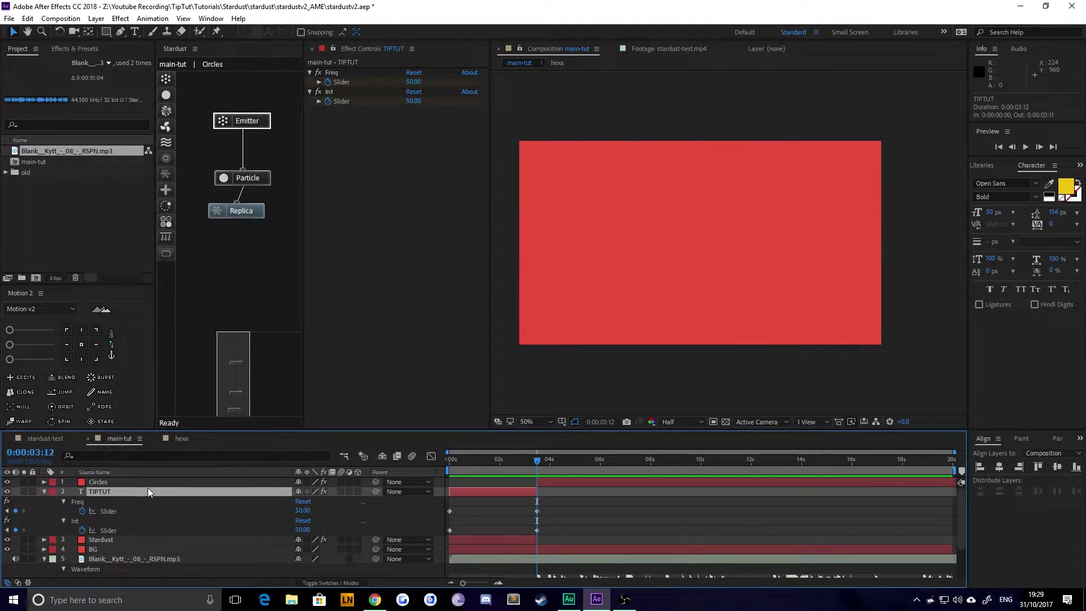
pyautogui.press('u')
# Add Shape Layer 1 Comp 1 from the old folder directly below the Circles layer, starting at 0:00:03:12.
pyautogui.click(6, 173)
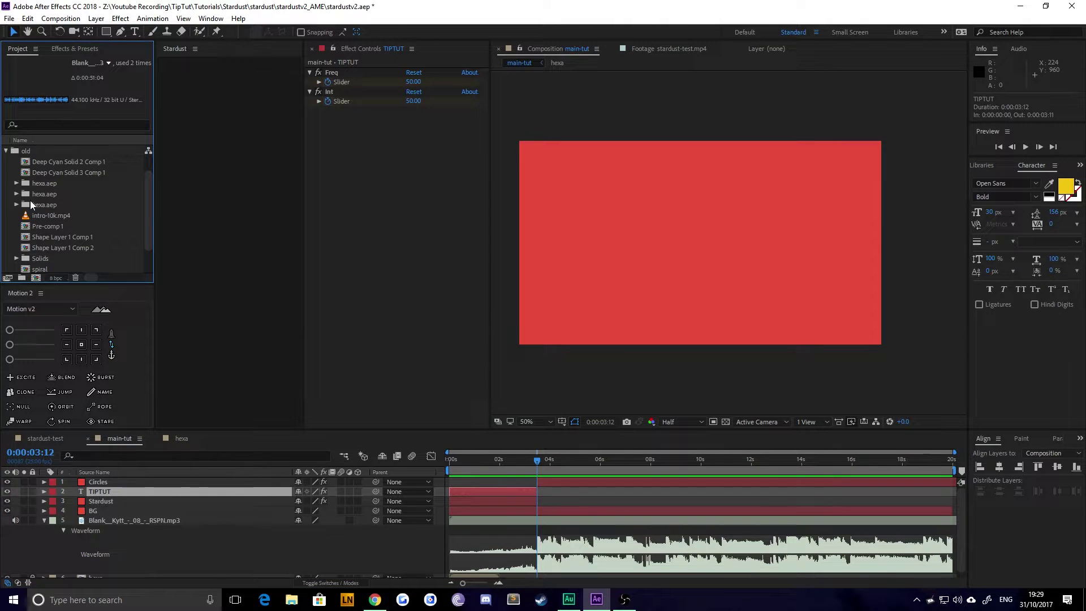
pyautogui.scroll(-2, 34, 207)
pyautogui.moveTo(58, 208); pyautogui.dragTo(113, 490)
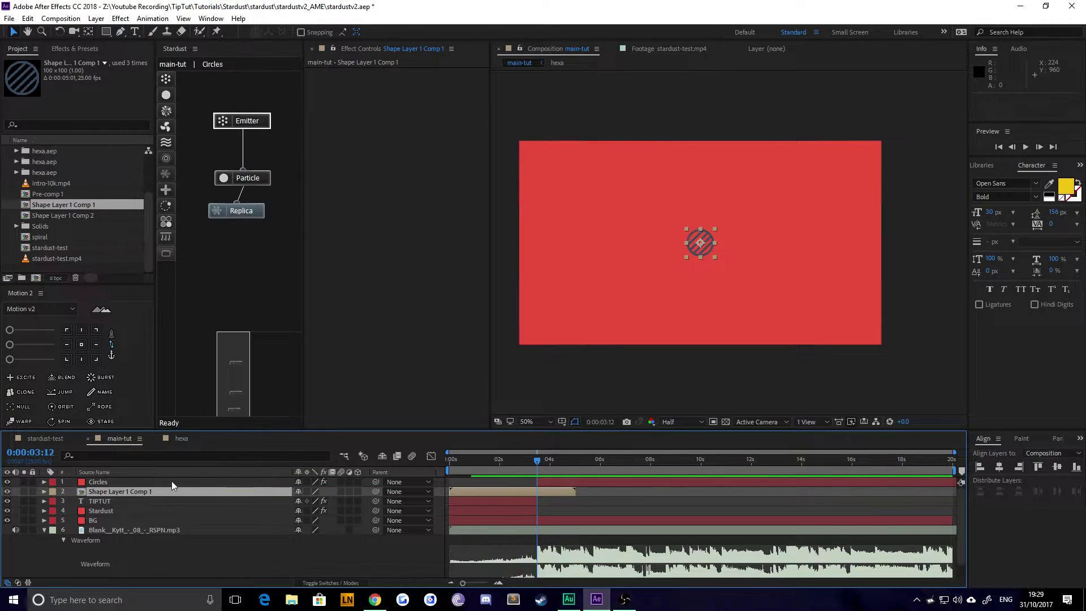
pyautogui.press('[')
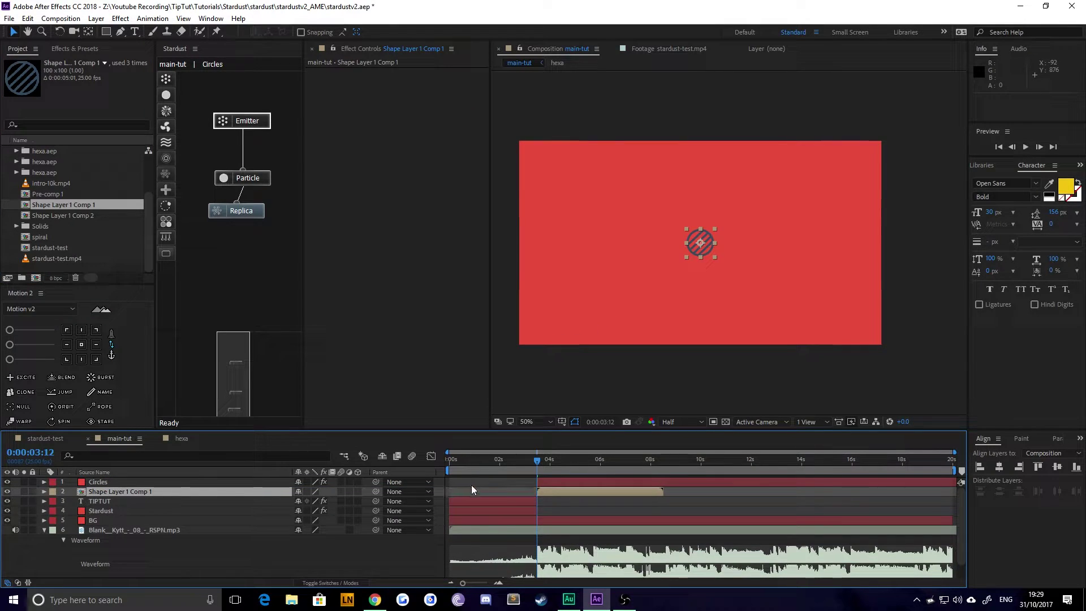
# Add Scale and Rotation keyframes to Shape Layer 1 Comp 1 at 0:00:03:12 and 0:00:04:17.
pyautogui.press('p')
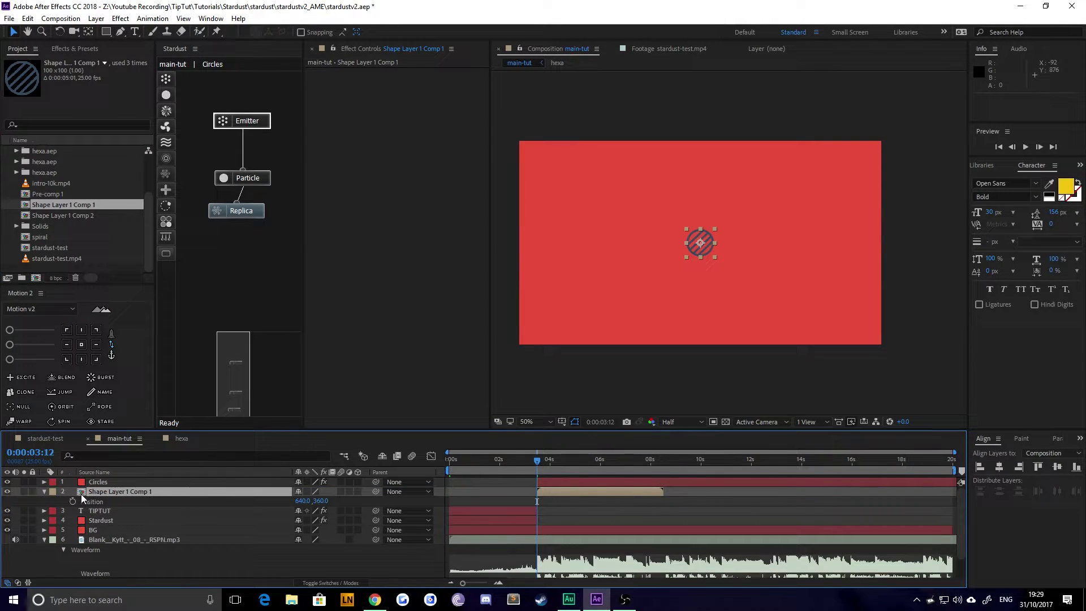
pyautogui.press('s')
pyautogui.hotkey('shift', 'r')
pyautogui.click(72, 511)
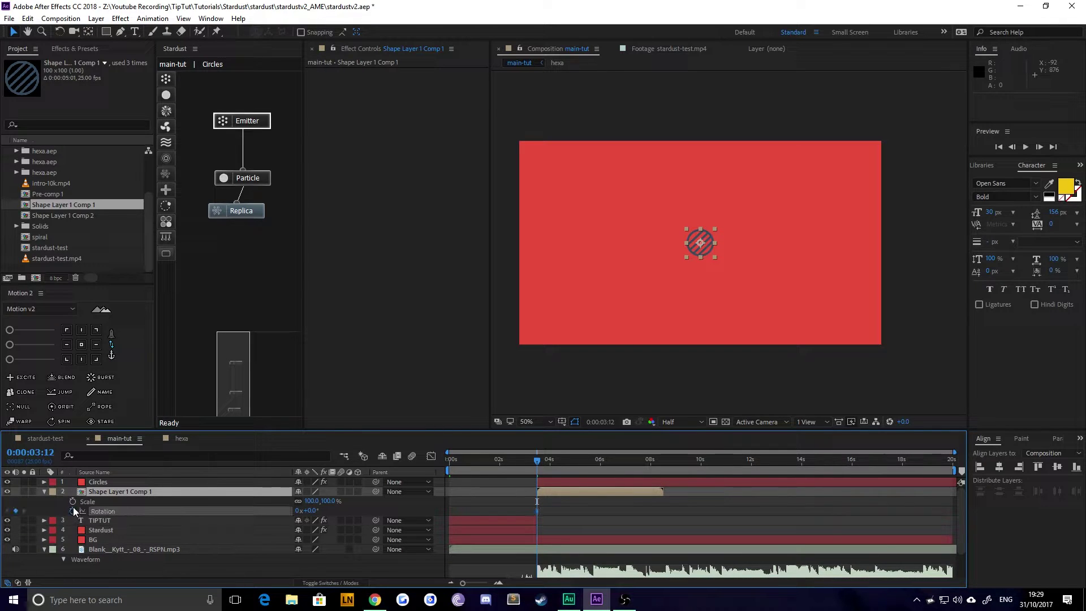
pyautogui.click(72, 501)
pyautogui.press('space')
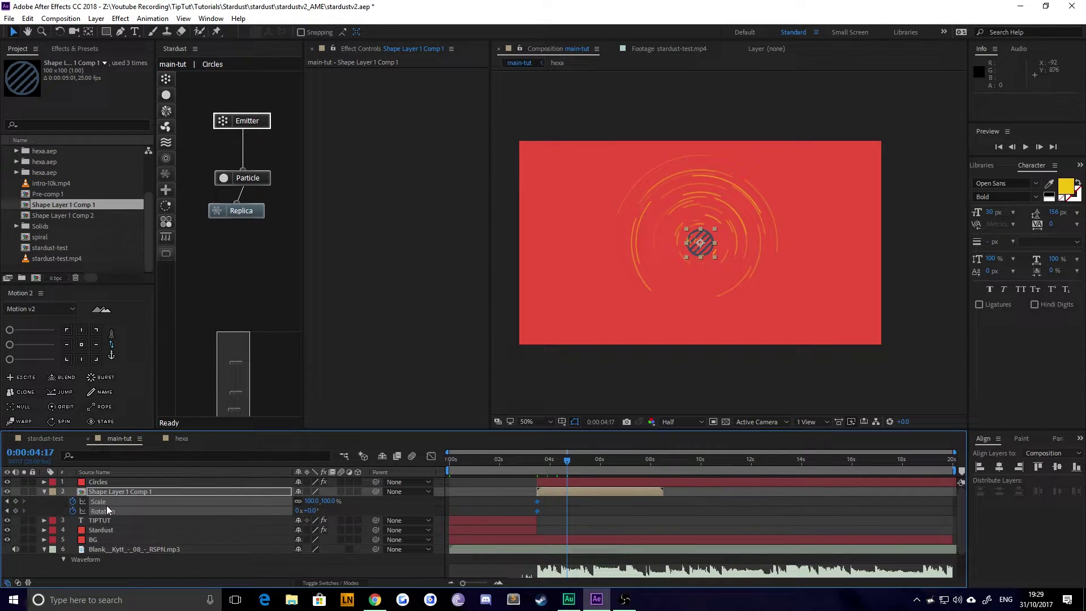
pyautogui.click(15, 511)
pyautogui.click(16, 501)
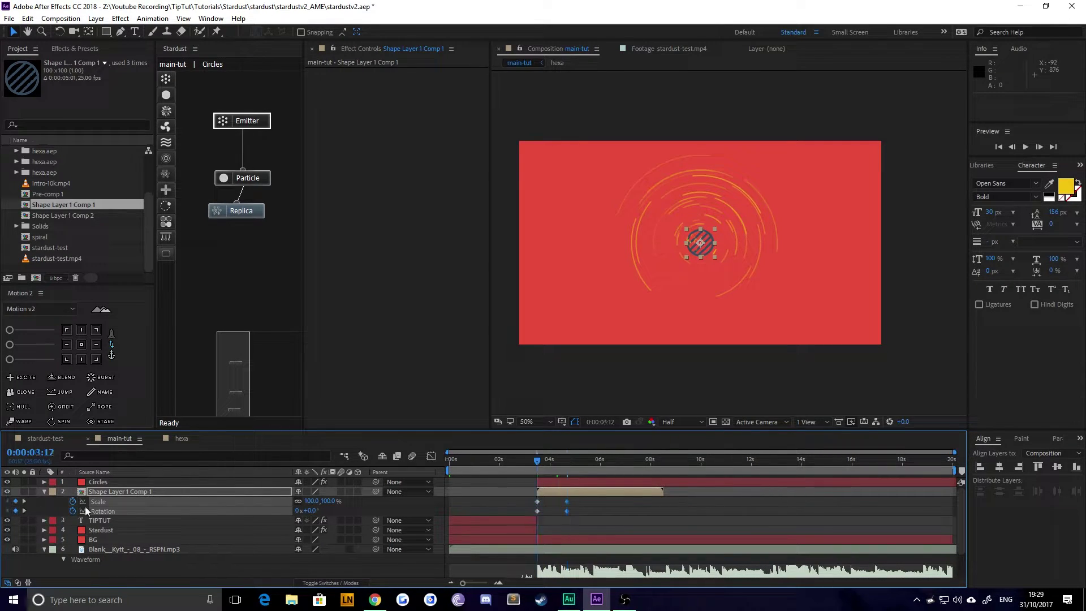
# Set the striped circle's Scale to 0% at 0:00:03:12 and its Rotation to 2 full turns at 0:00:04:17.
pyautogui.click(312, 501)
pyautogui.write('0')
pyautogui.press('Return')
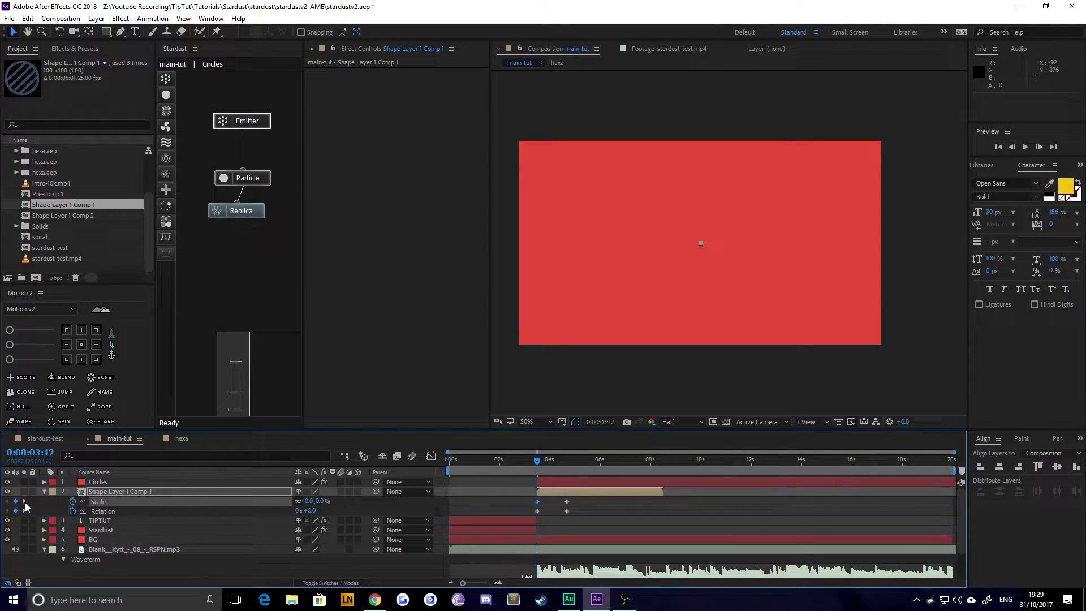
pyautogui.press('k')
pyautogui.click(297, 511)
pyautogui.write('2')
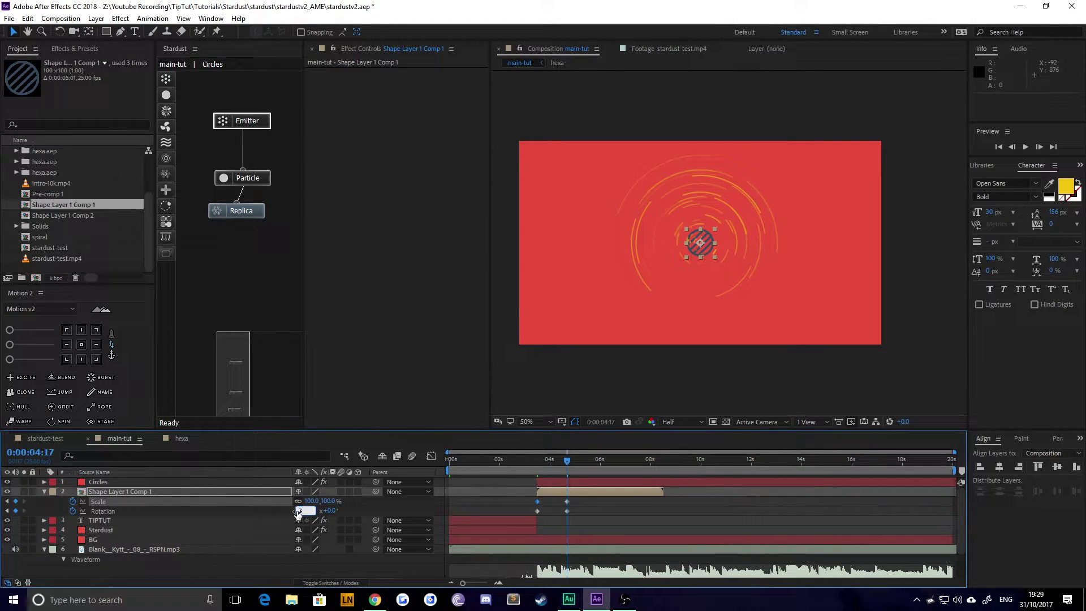
pyautogui.press('Return')
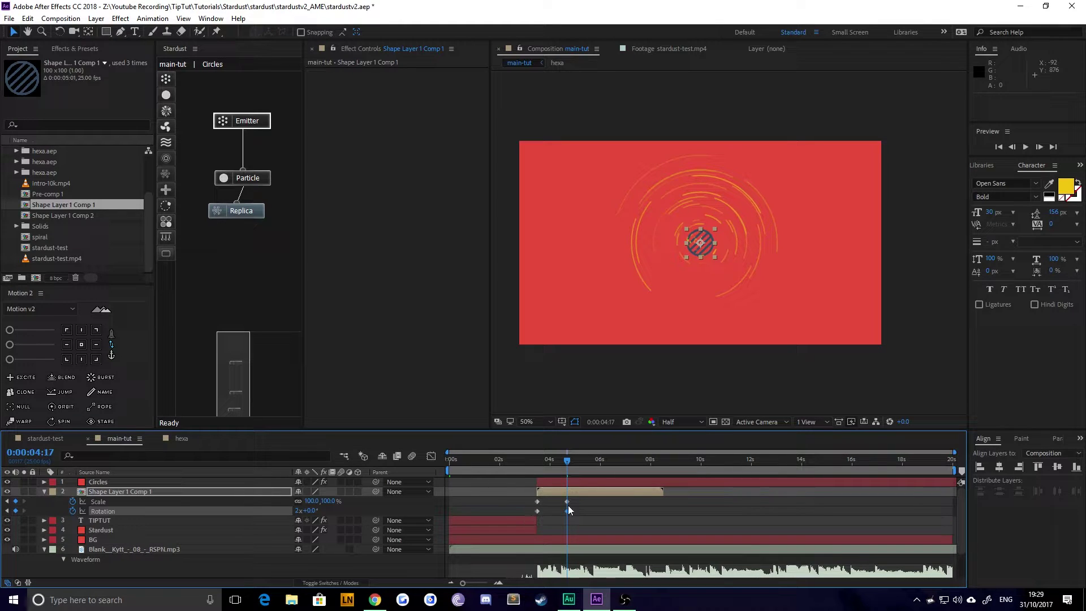
# Apply Easy Ease to the striped circle's four keyframes and reshape their speed curves to peak early and slow down gradually.
pyautogui.moveTo(568, 505); pyautogui.dragTo(536, 504)
pyautogui.rightClick(537, 513)
pyautogui.moveTo(562, 509)
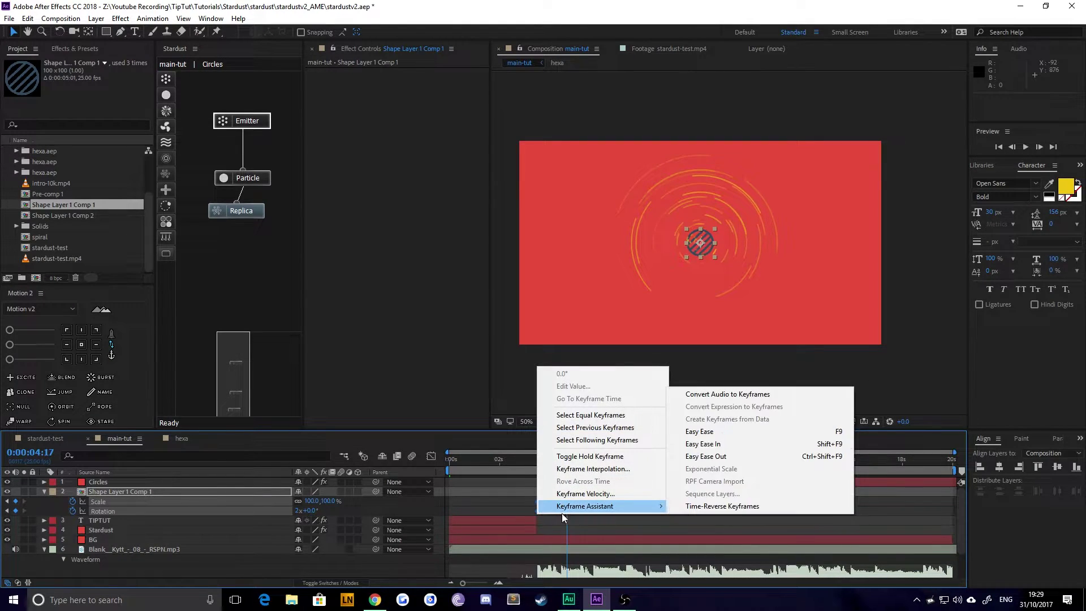
pyautogui.click(700, 431)
pyautogui.click(431, 455)
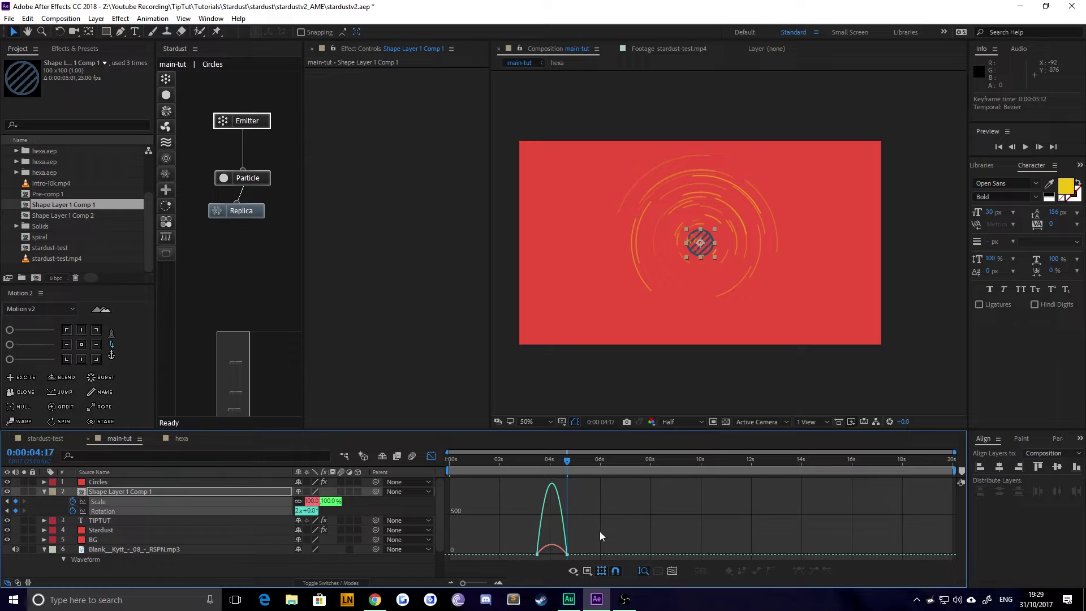
pyautogui.moveTo(564, 552); pyautogui.dragTo(543, 551)
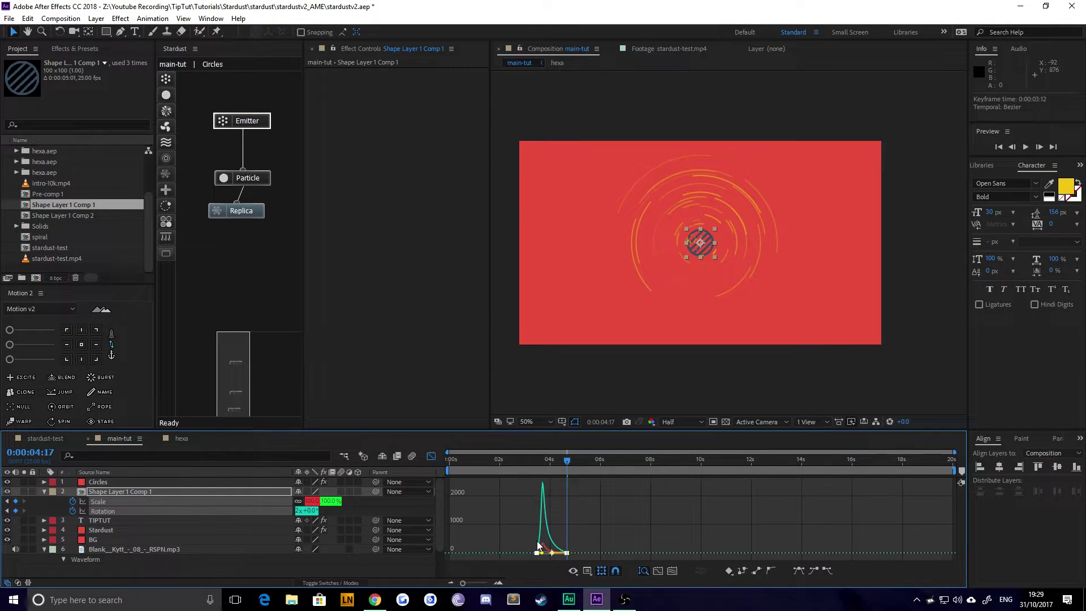
# Preview the striped circle's eased entrance from 0:00:03:08 and return the timeline from the speed graph to the layer bars.
pyautogui.click(533, 466)
pyautogui.press('space')
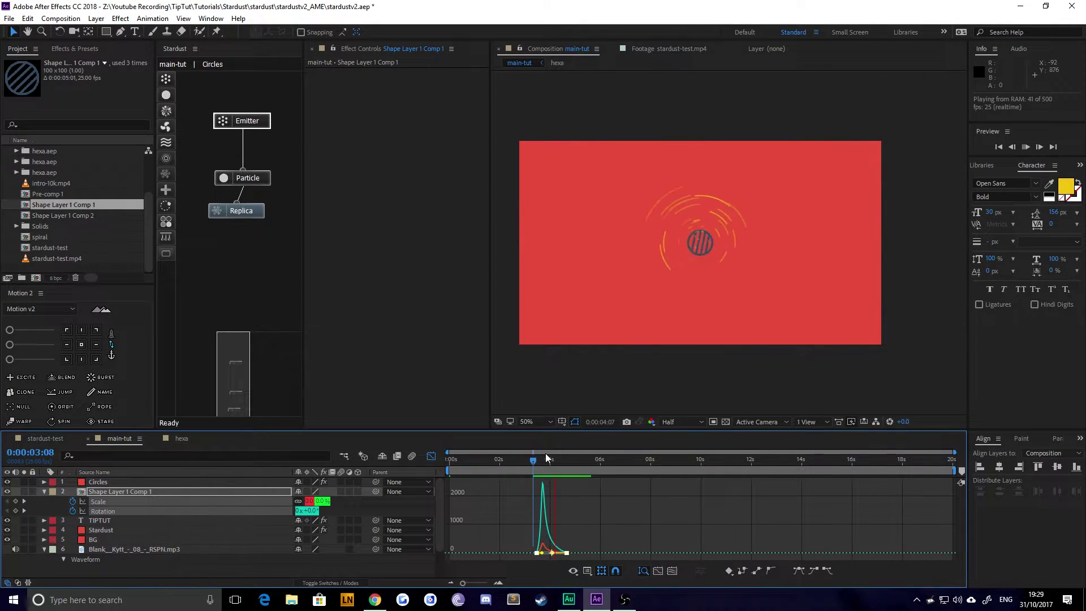
pyautogui.press('space')
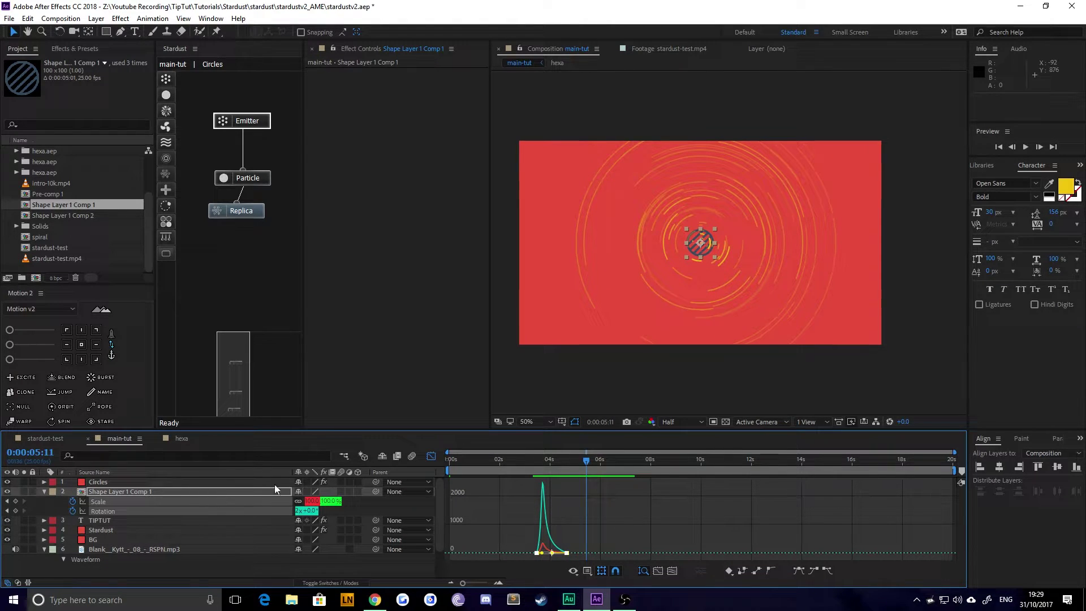
pyautogui.click(113, 490)
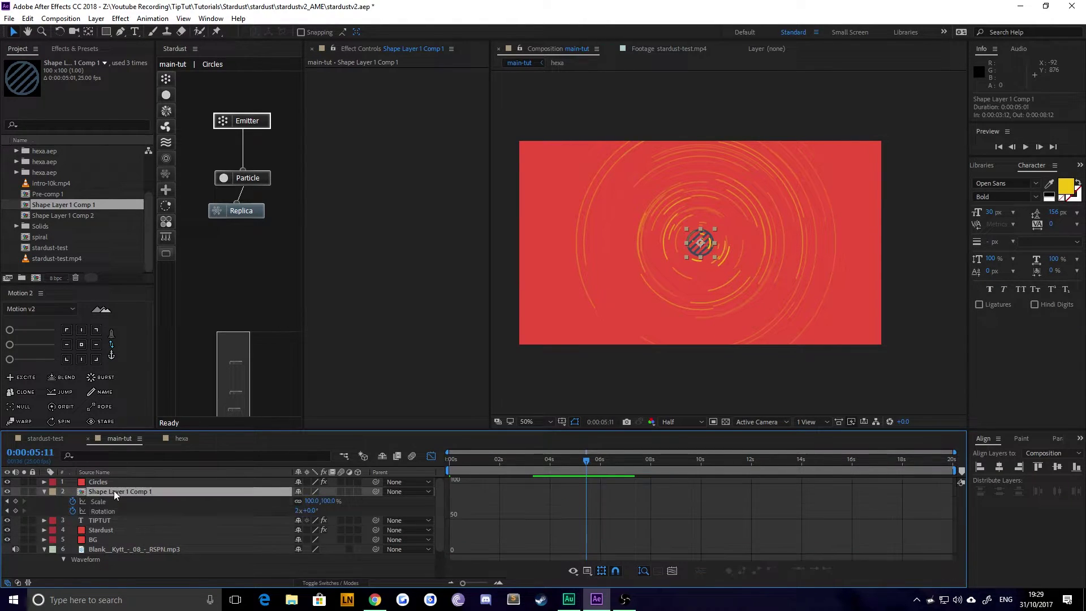
pyautogui.click(431, 456)
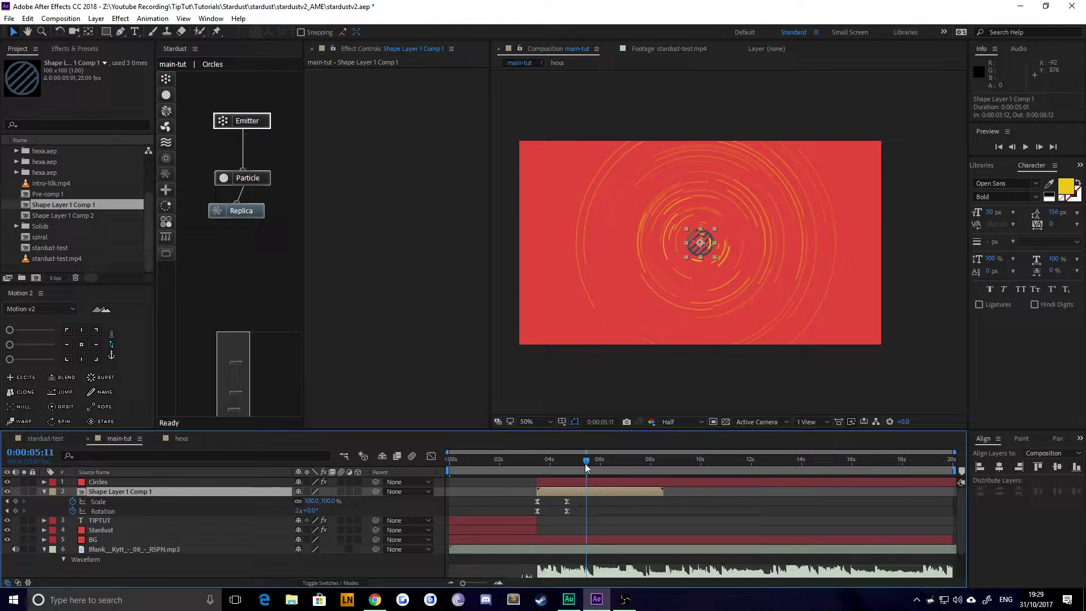
# Preview from 0:00:05:05 and add holding Scale and Rotation keyframes to the striped circle at 0:00:05:18.
pyautogui.moveTo(586, 461); pyautogui.dragTo(580, 464)
pyautogui.press('space')
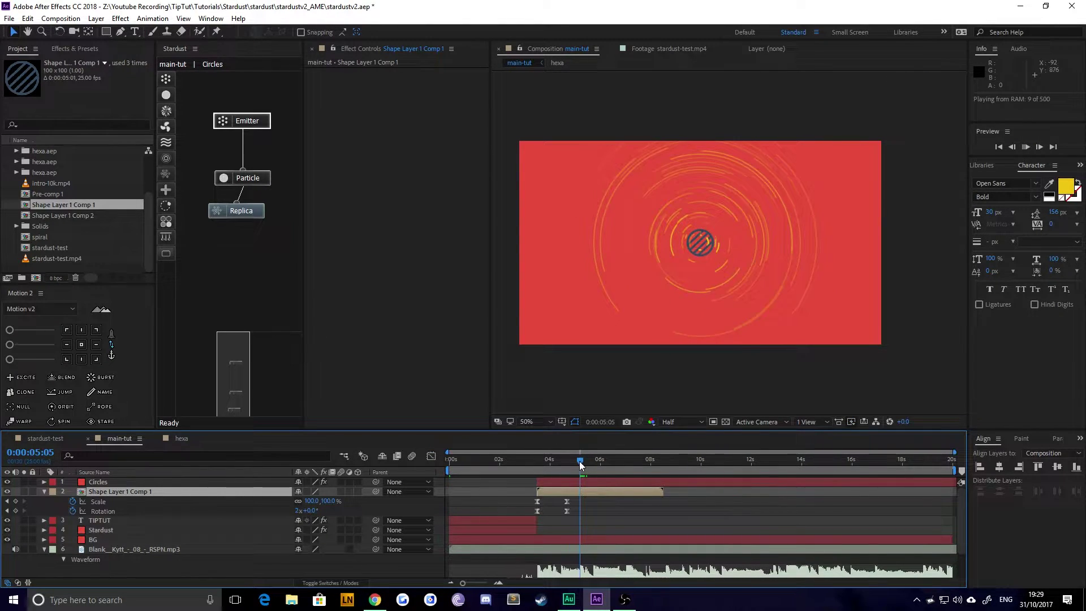
pyautogui.click(593, 465)
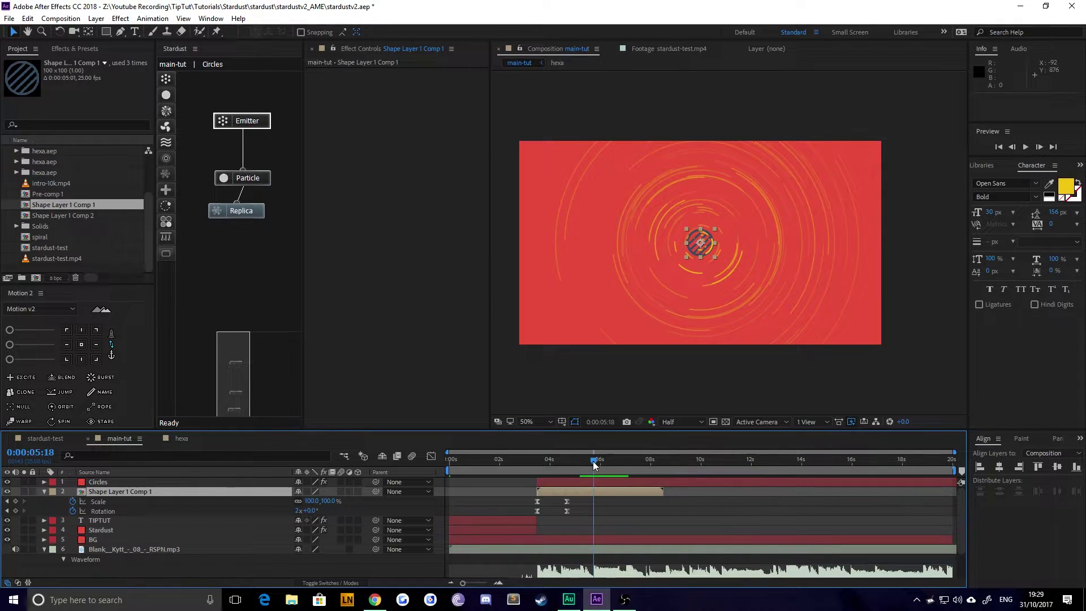
pyautogui.click(16, 511)
pyautogui.click(16, 501)
# Set the striped circle's Rotation to 0 turns and its Scale to 0% at 0:00:06:23.
pyautogui.press('space')
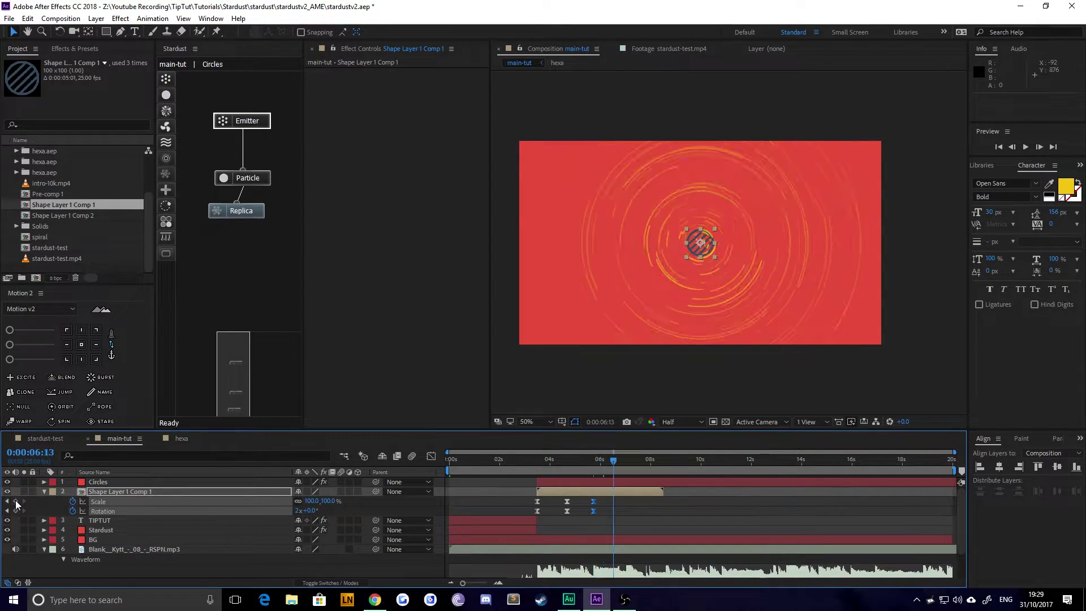
pyautogui.click(295, 510)
pyautogui.hotkey('shift', 'Tab')
pyautogui.write('0')
pyautogui.press('Return')
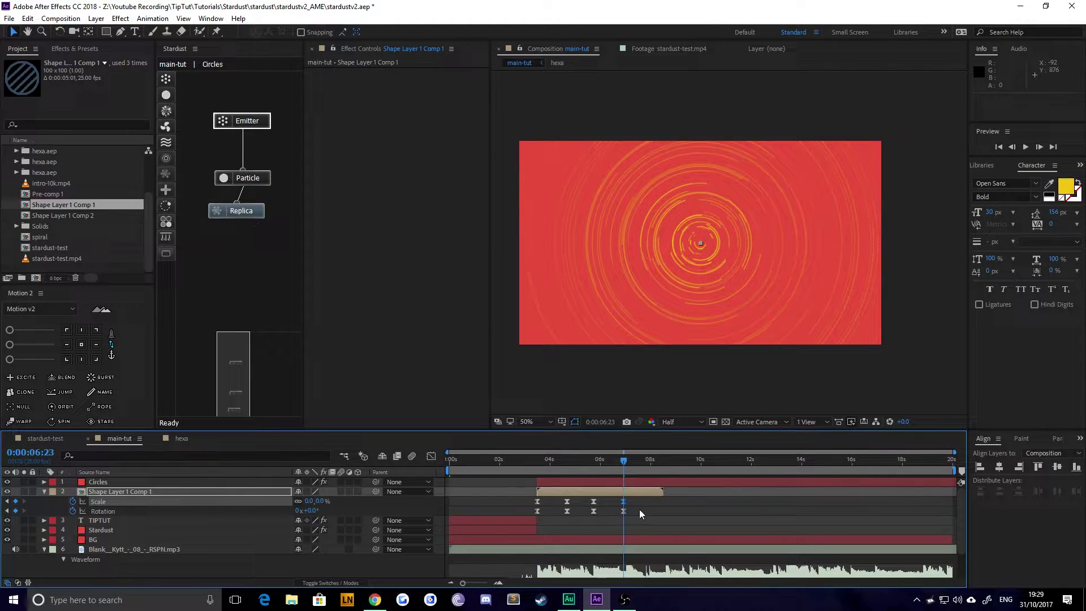
# Adjust the speed curves of the striped circle's closing keyframes and preview the whole animation from 0:00:03:08.
pyautogui.moveTo(639, 511); pyautogui.dragTo(512, 501)
pyautogui.click(427, 455)
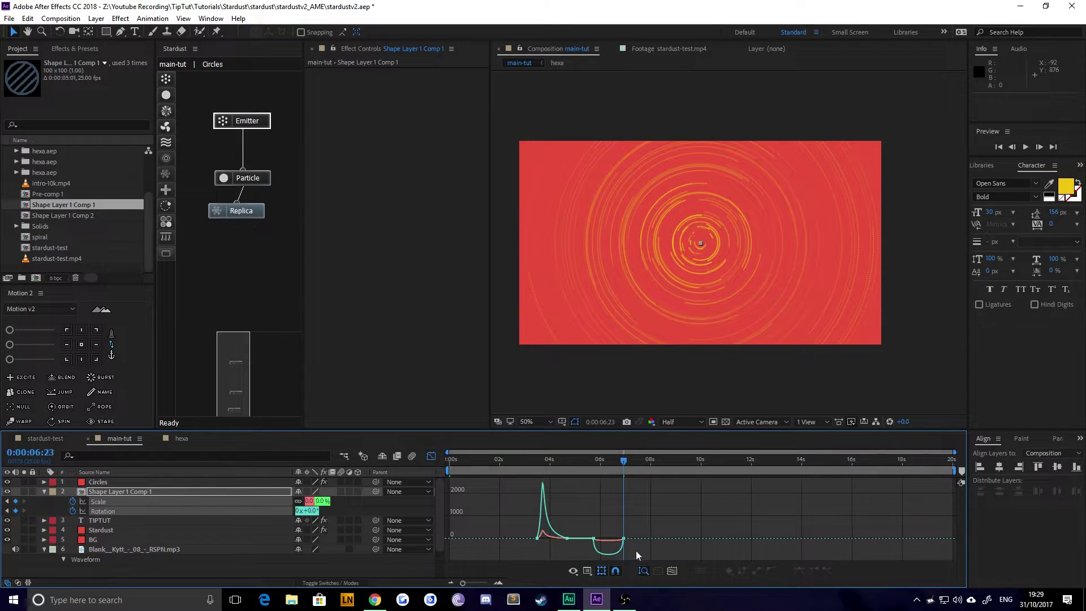
pyautogui.moveTo(636, 551); pyautogui.dragTo(613, 544)
pyautogui.click(431, 456)
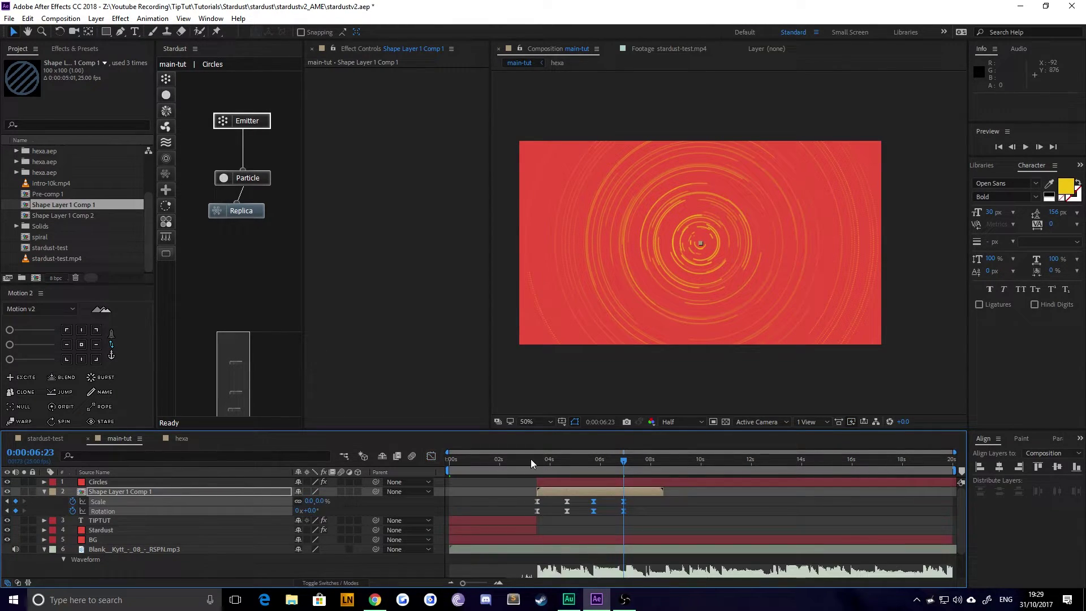
pyautogui.click(532, 459)
pyautogui.press('space')
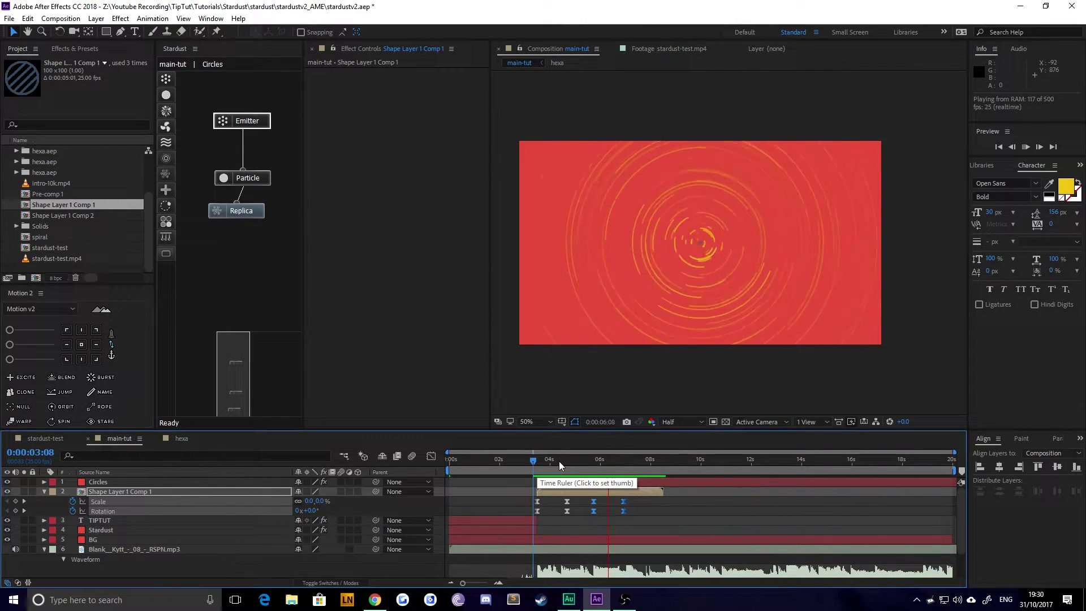
# Stop the preview and return the current time to the striped circle's first keyframe at 0:00:03:12.
pyautogui.press('space')
pyautogui.click(542, 459)
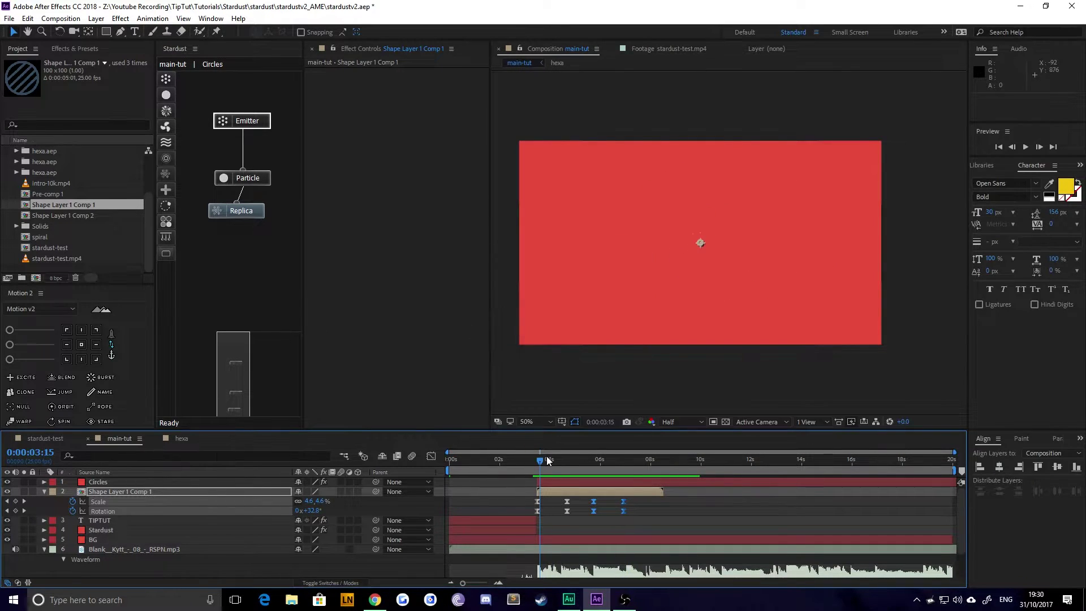
pyautogui.click(9, 502)
# Preview the reference composition stardust-test from 0:00:03:13 and return to main-tut.
pyautogui.click(33, 440)
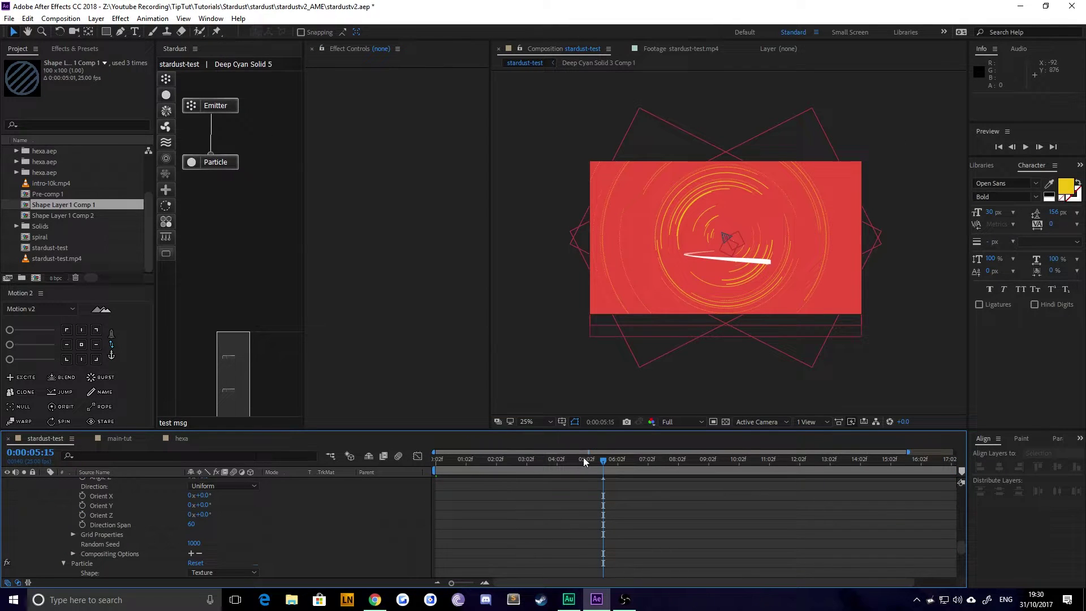
pyautogui.moveTo(564, 460); pyautogui.dragTo(540, 463)
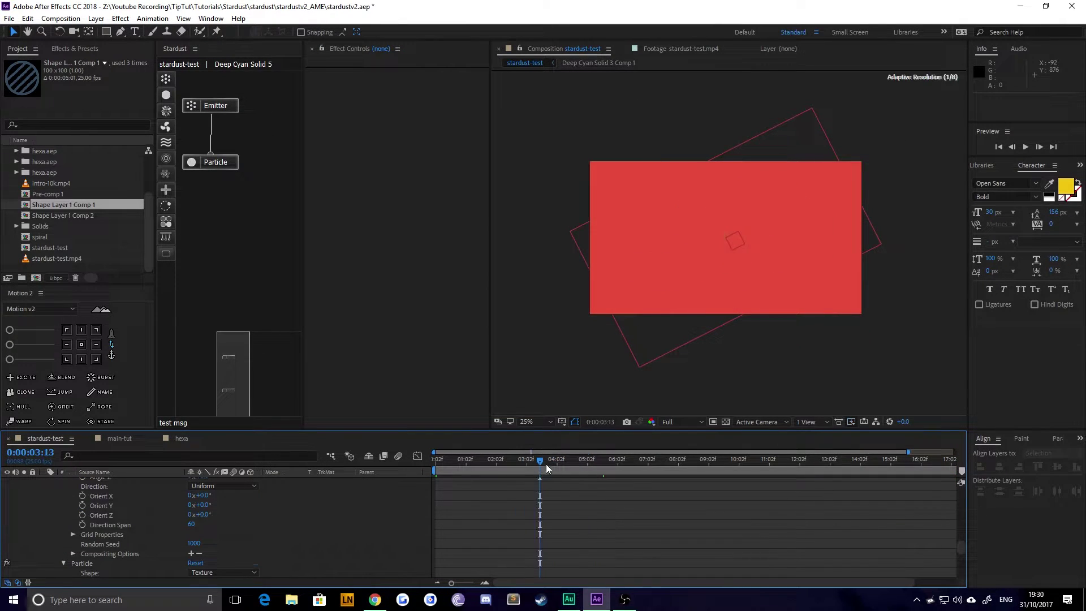
pyautogui.press('space')
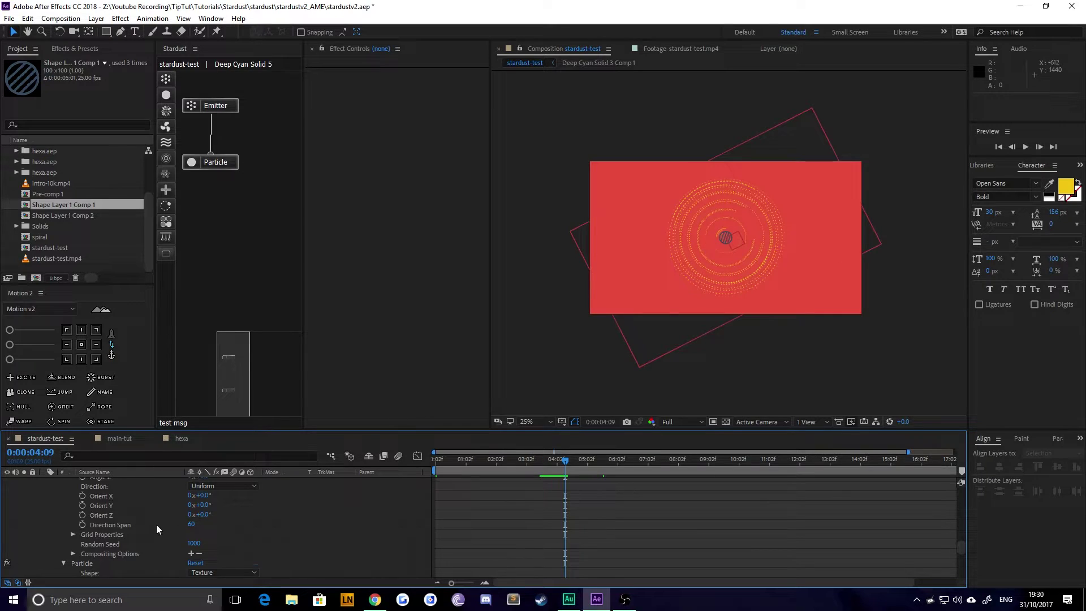
pyautogui.click(134, 439)
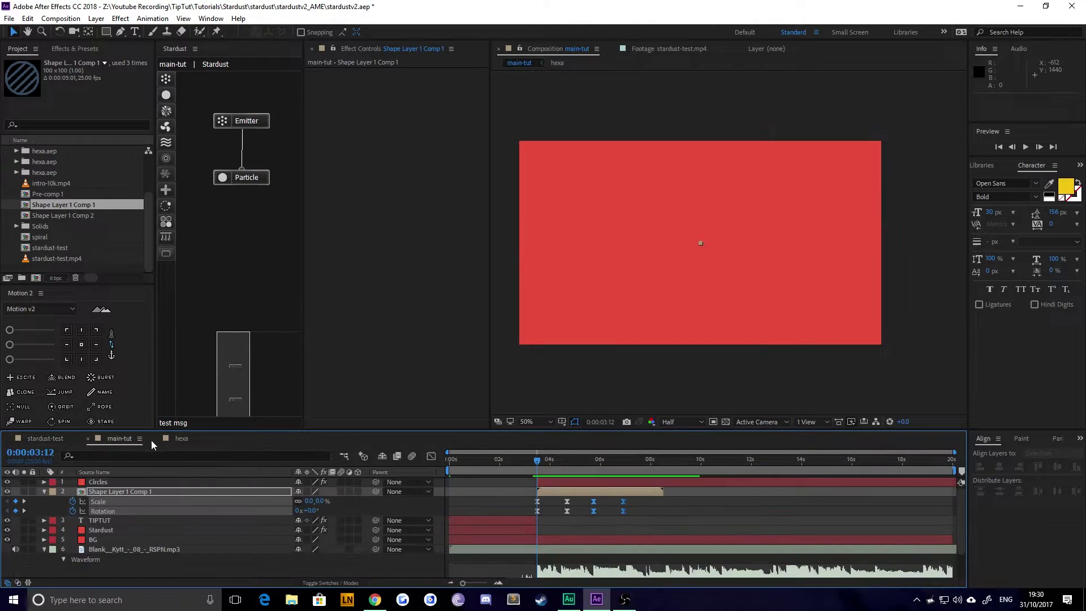
pyautogui.click(508, 496)
pyautogui.hotkey('ctrl', 'y')
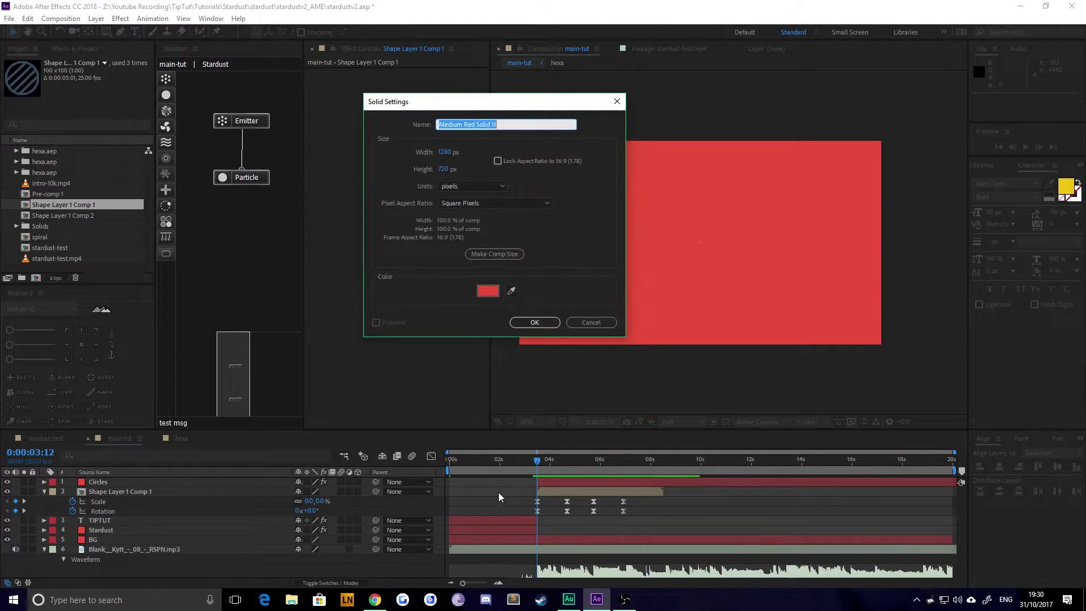
pyautogui.press('Return')
pyautogui.press('s')
pyautogui.press('h')
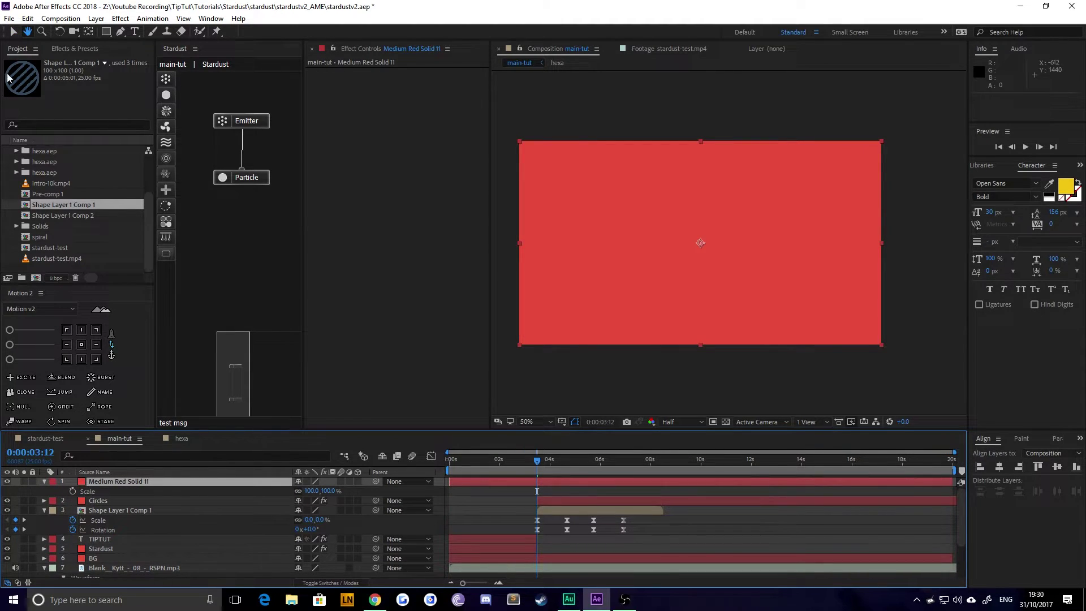
pyautogui.click(14, 31)
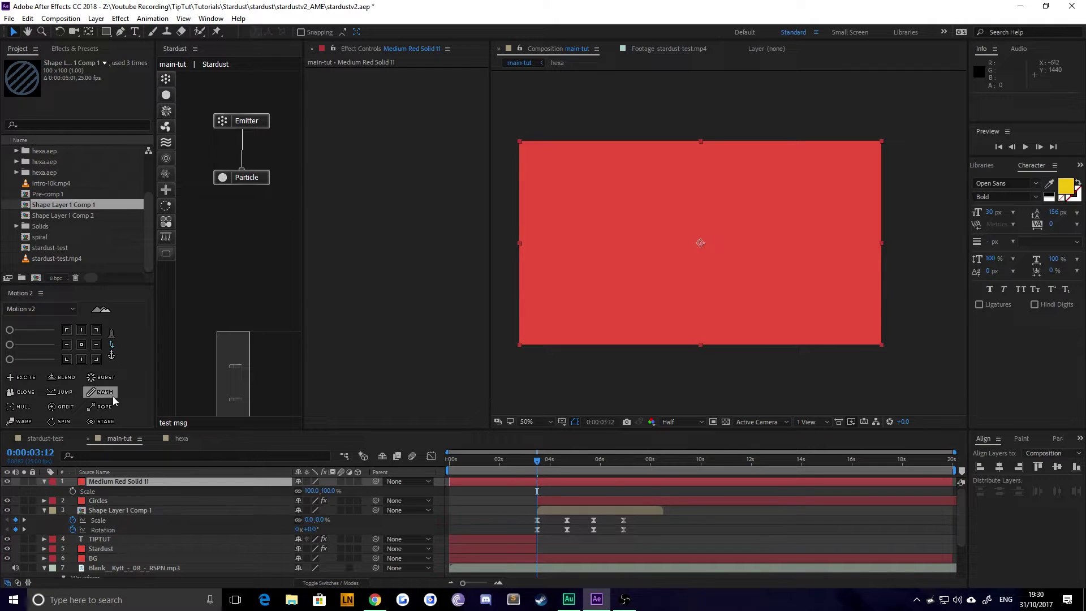
pyautogui.click(109, 479)
pyautogui.press('Delete')
# Create a 1280 × 720 px red solid named Dash that starts at 0:00:03:12.
pyautogui.hotkey('ctrl', 'y')
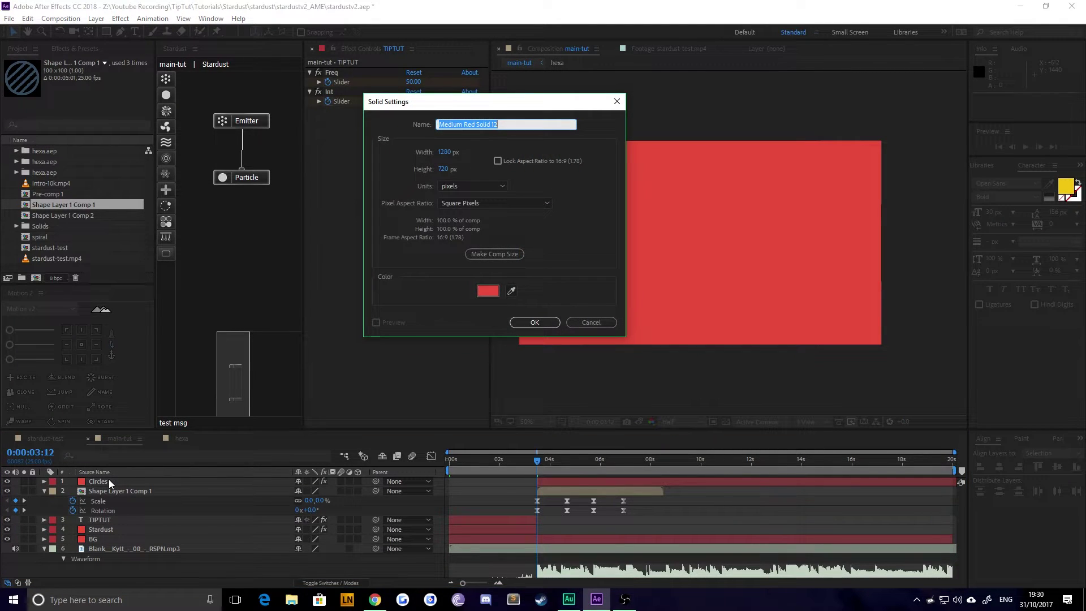
pyautogui.write('Dash')
pyautogui.press('Return')
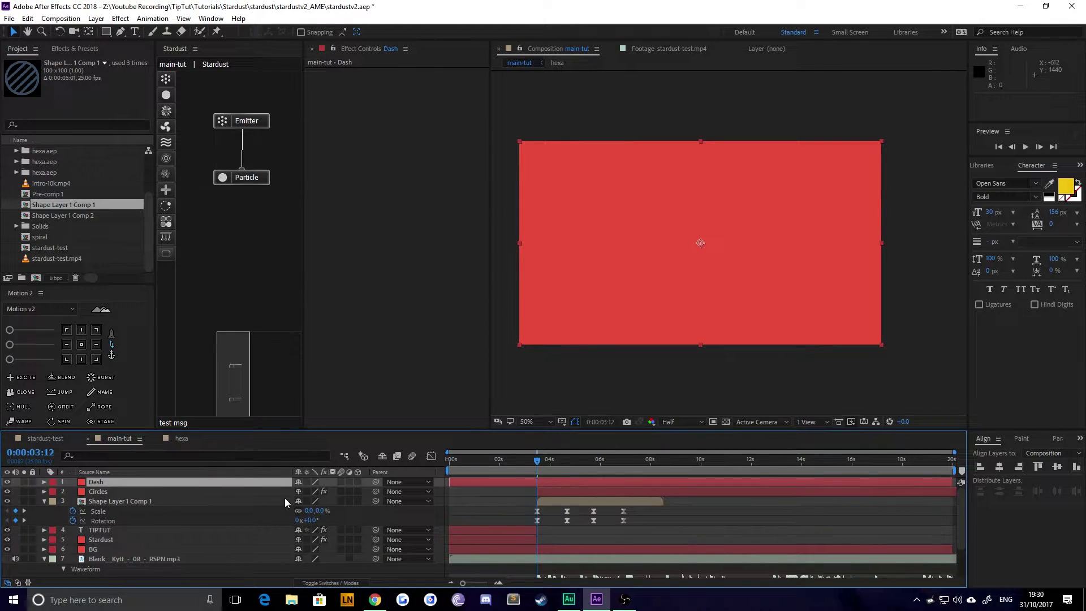
pyautogui.press('[')
# Apply the Stardust effect to the Dash layer.
pyautogui.hotkey('ctrl', 'space')
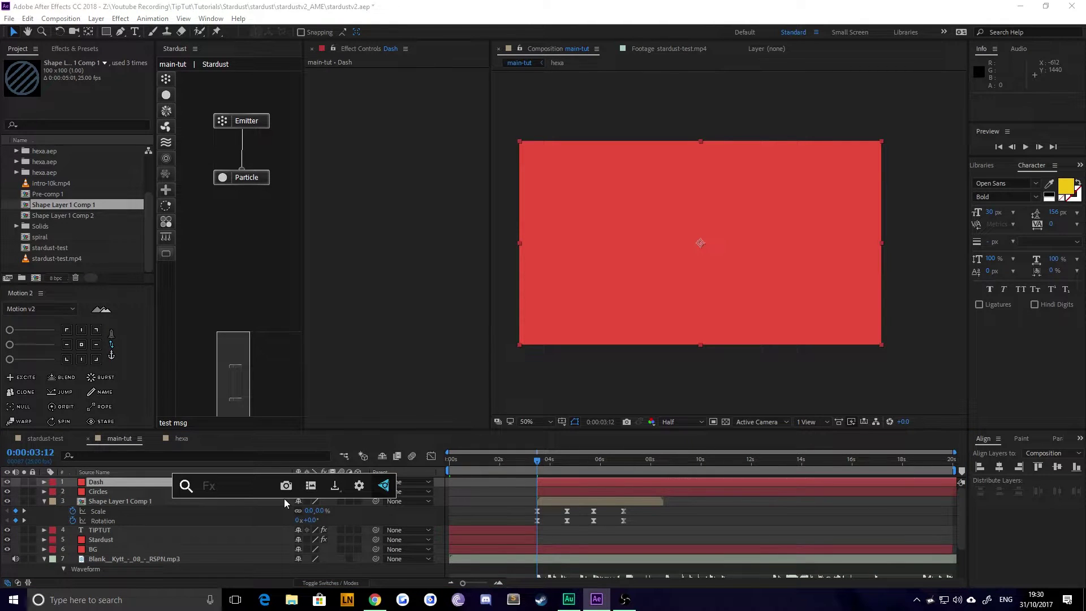
pyautogui.write('stardust')
pyautogui.press('Return')
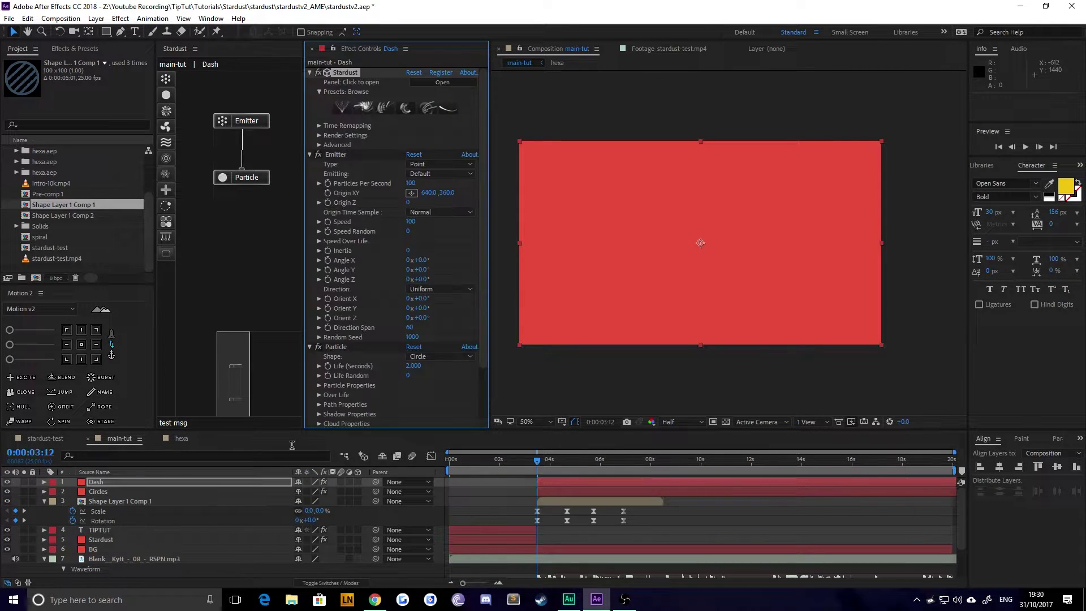
# Replace Dash's Stardust setup with the Line preset from the Cartoon folder of the Graphic Elements presets.
pyautogui.click(375, 107)
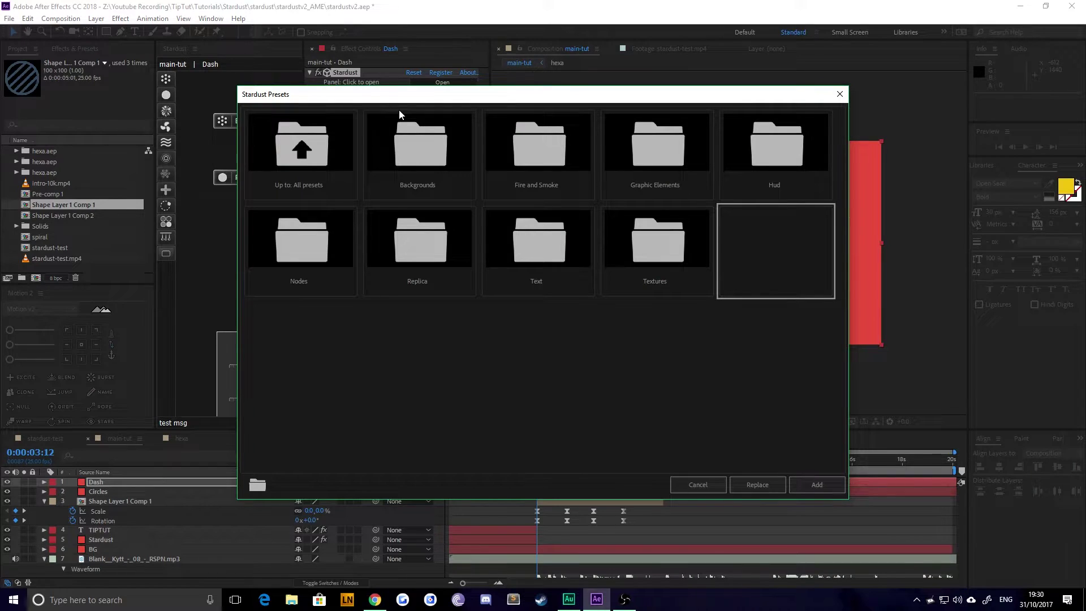
pyautogui.doubleClick(637, 148)
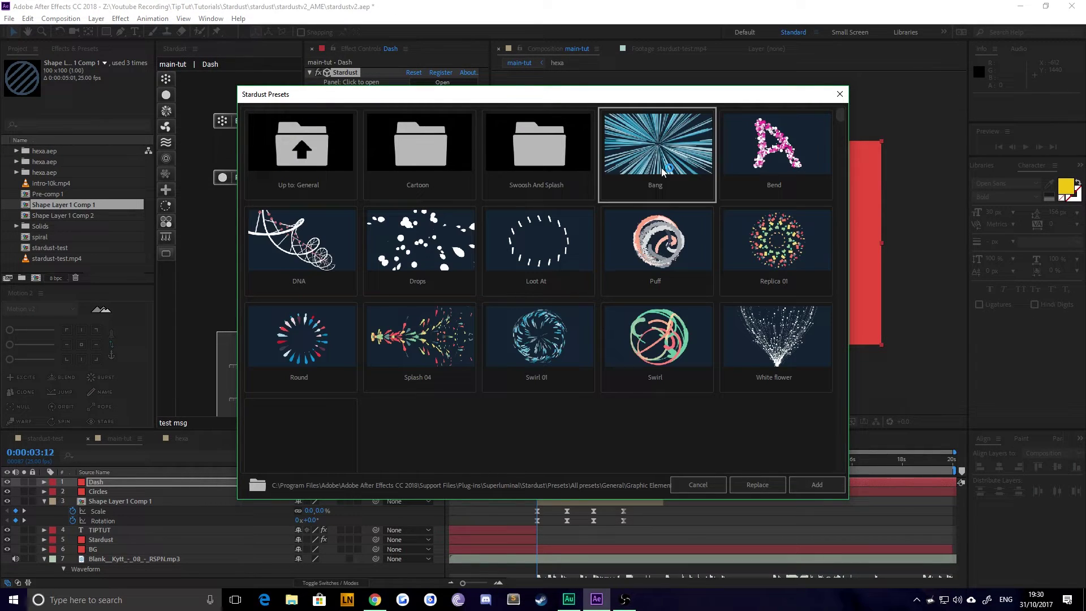
pyautogui.doubleClick(528, 151)
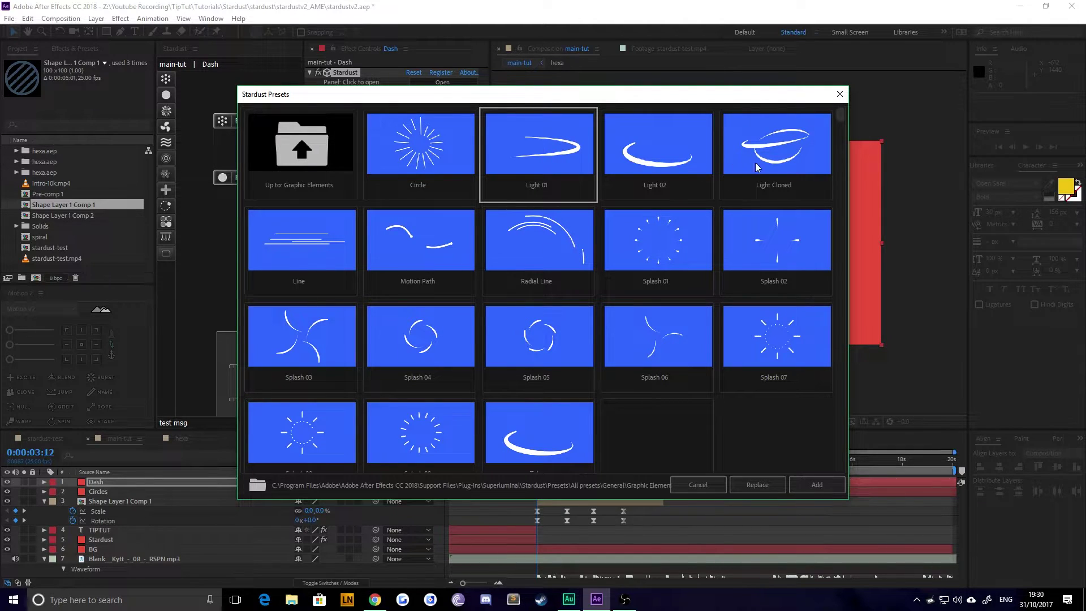
pyautogui.click(287, 239)
pyautogui.click(742, 479)
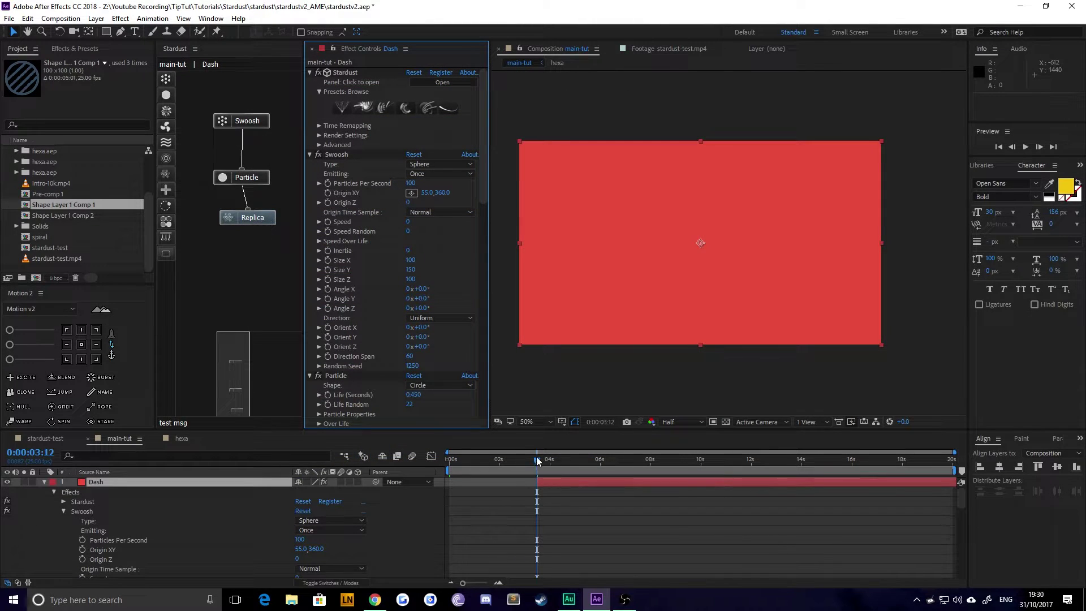
# Preview the line burst from around 0:00:03:12 and collapse the Dash effect properties at 0:00:03:18.
pyautogui.moveTo(539, 461)
pyautogui.mouseDown()
pyautogui.moveTo(568, 466)
pyautogui.moveTo(542, 475)
pyautogui.mouseUp()
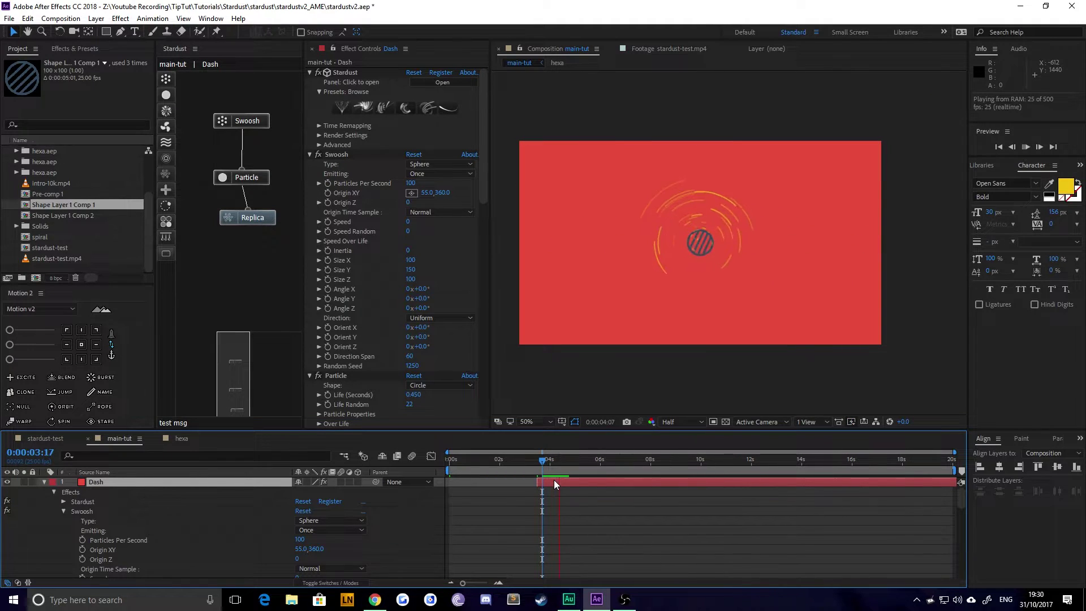
pyautogui.click(538, 455)
pyautogui.moveTo(538, 462); pyautogui.dragTo(543, 462)
pyautogui.hotkey('ctrl', '`')
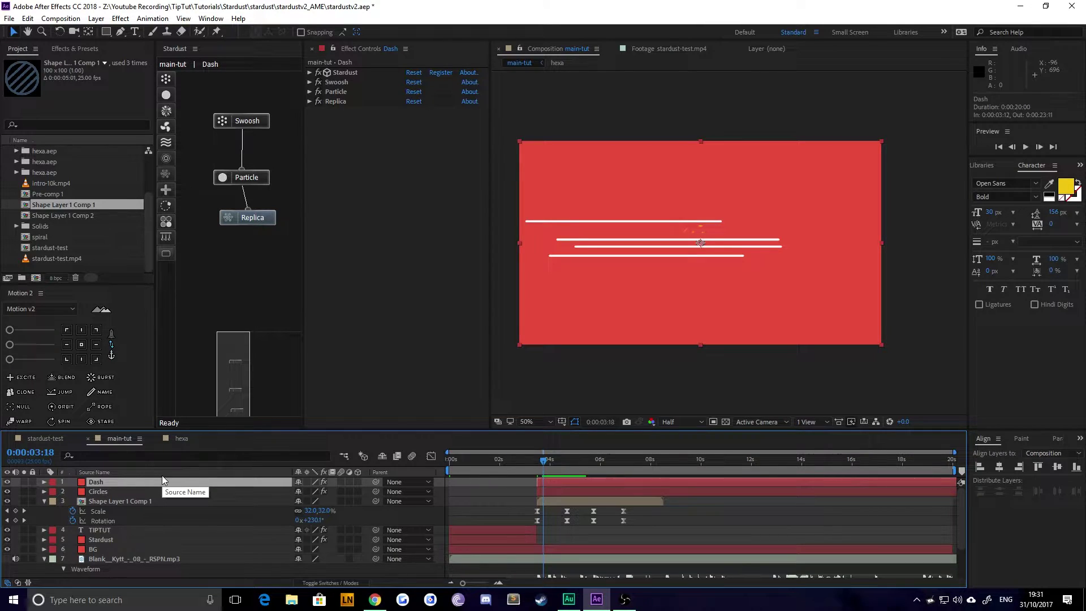
# Add a null object and parent the Dash layer to it.
pyautogui.hotkey('ctrl', 'alt', 'shift', 'y')
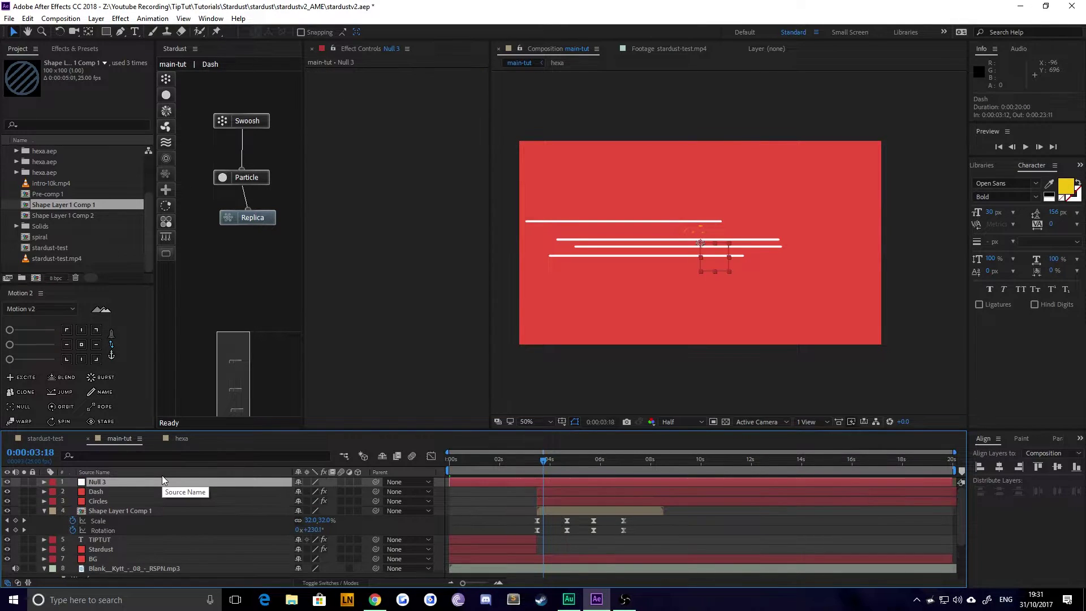
pyautogui.click(101, 492)
pyautogui.moveTo(375, 491); pyautogui.dragTo(122, 480)
# Set the new null's Scale to 51% and its Rotation to -30°.
pyautogui.click(113, 480)
pyautogui.press('s')
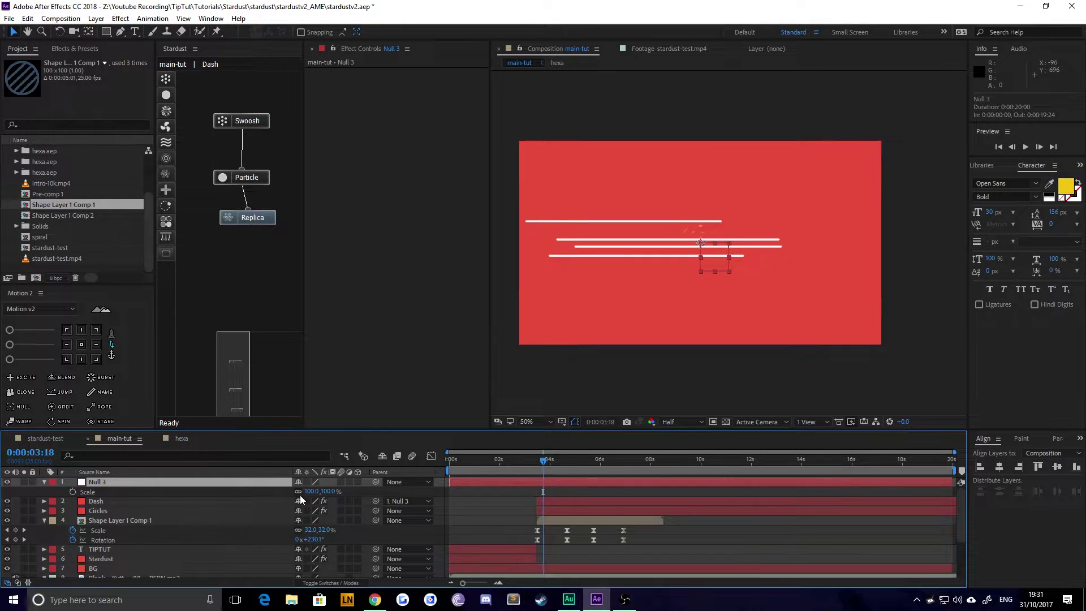
pyautogui.moveTo(311, 491); pyautogui.dragTo(289, 494)
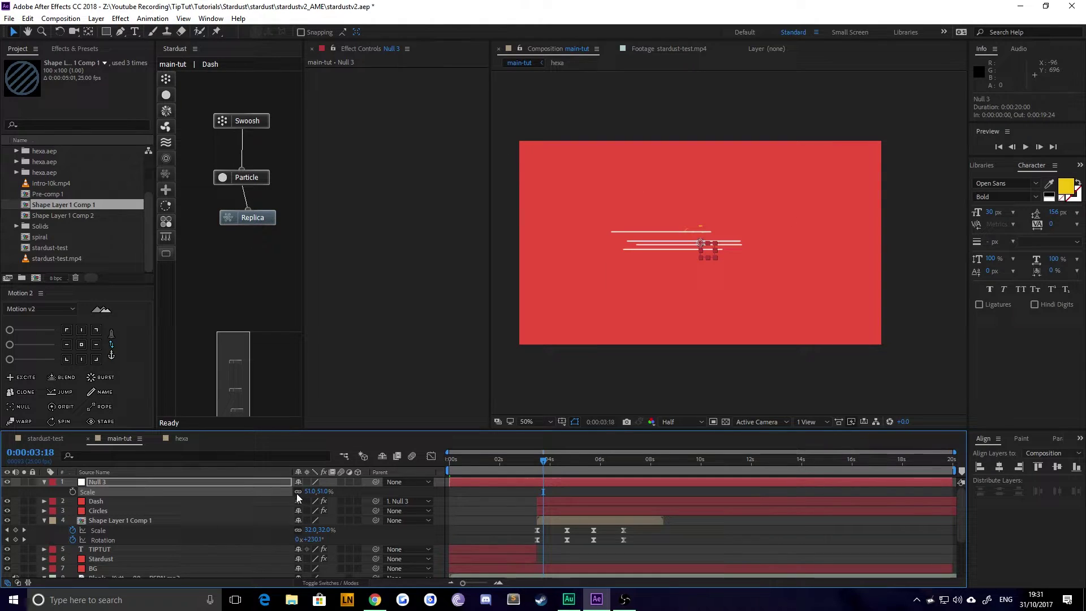
pyautogui.hotkey('shift', 'r')
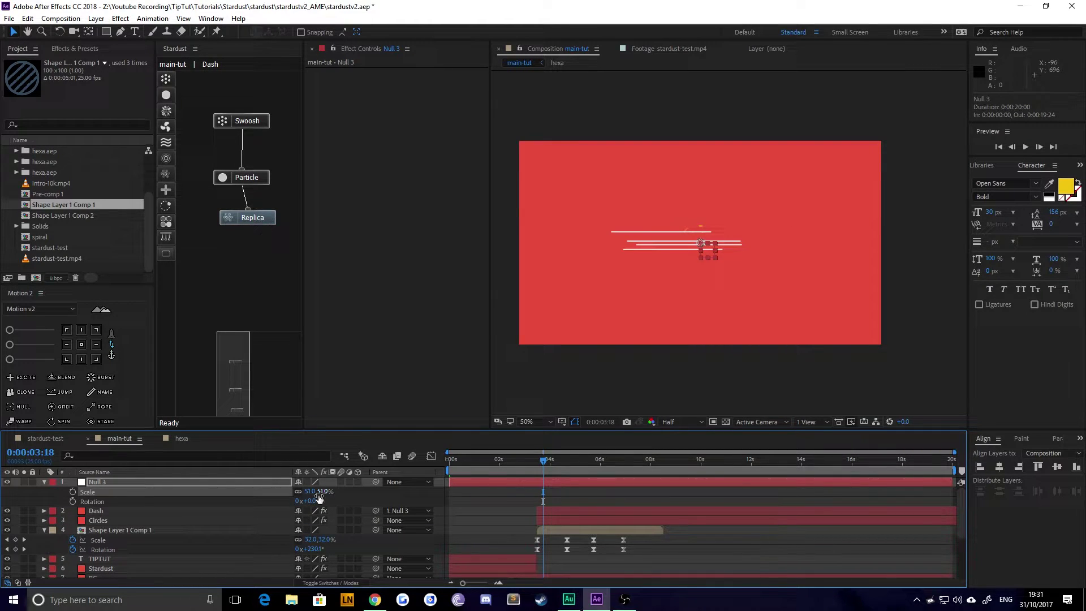
pyautogui.click(310, 501)
pyautogui.write('30')
pyautogui.press('Return')
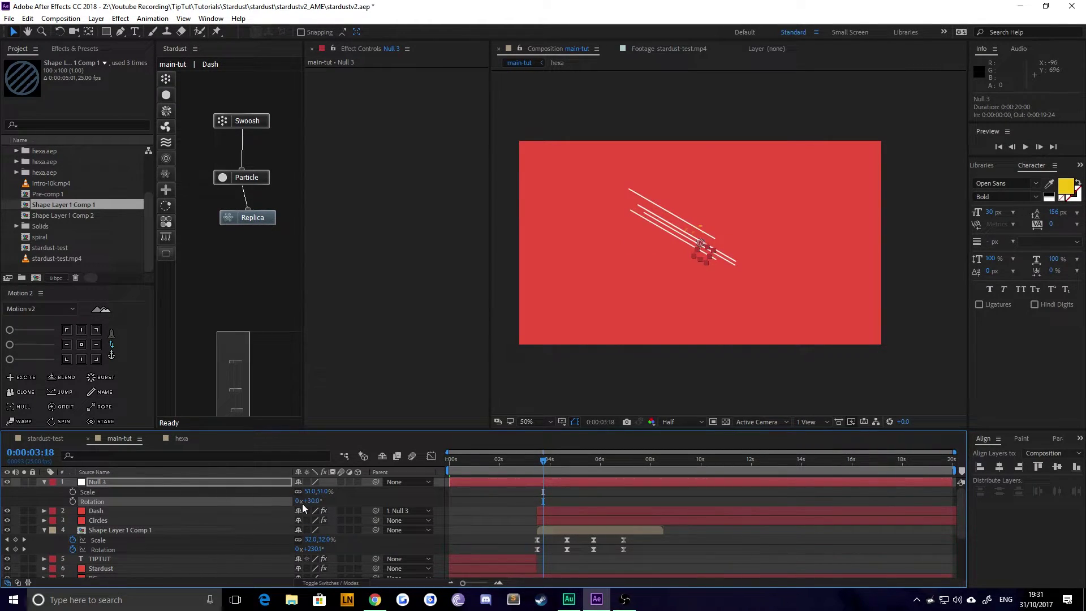
pyautogui.write('-30')
pyautogui.press('Return')
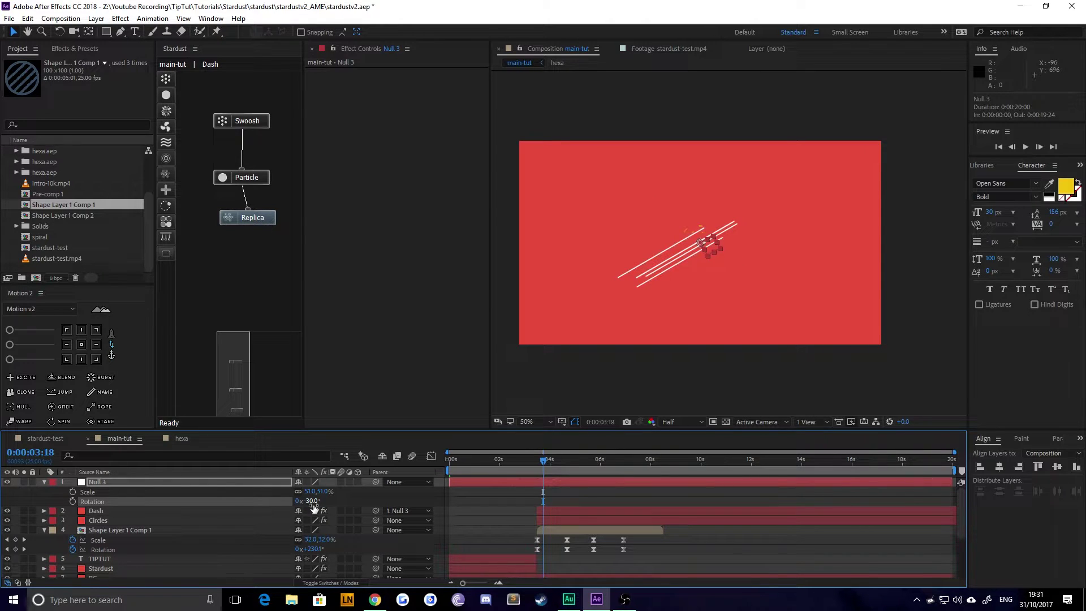
# Preview the scaled and rotated lines from 0:00:03:11.
pyautogui.click(525, 460)
pyautogui.moveTo(525, 461)
pyautogui.mouseDown()
pyautogui.moveTo(546, 459)
pyautogui.moveTo(525, 480)
pyautogui.moveTo(533, 461)
pyautogui.moveTo(543, 465)
pyautogui.mouseUp()
pyautogui.press('space')
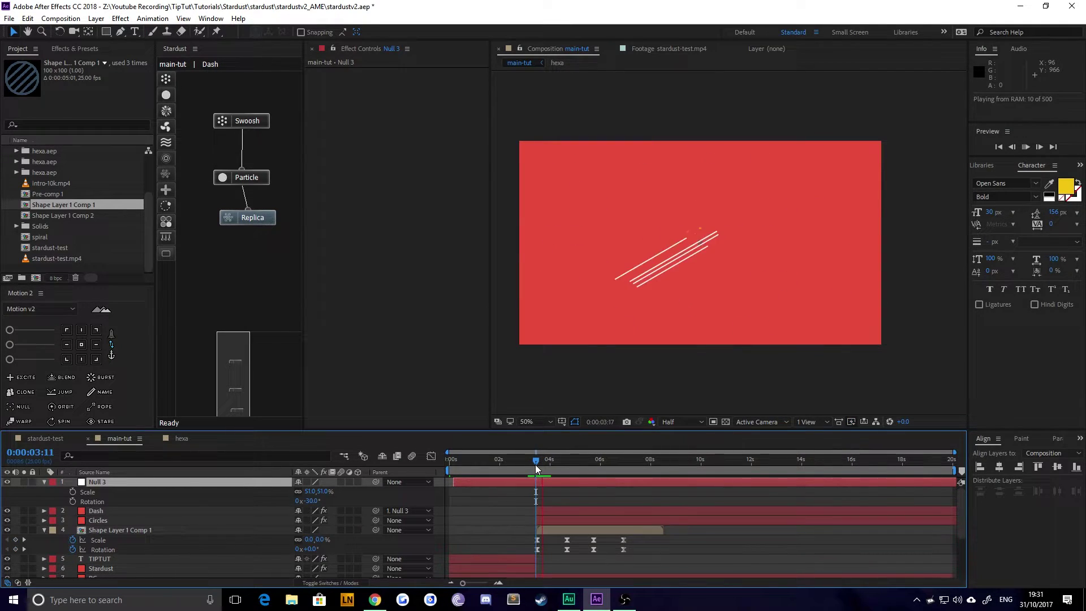
pyautogui.click(535, 483)
# At 0:00:03:19, nudge the null's Position to 656, 346 to centre the lines over the striped circle.
pyautogui.click(544, 459)
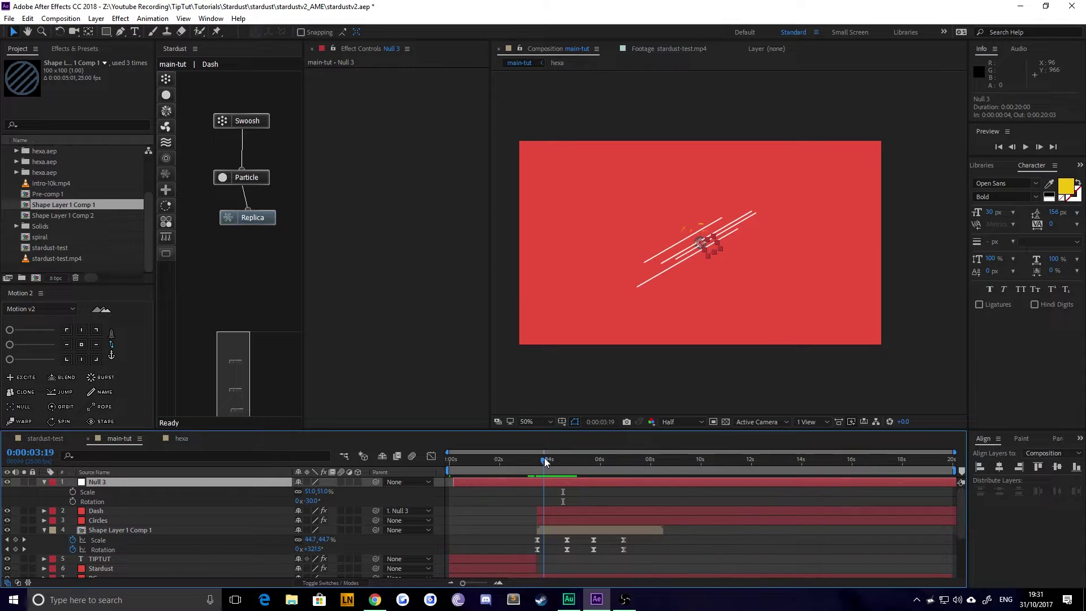
pyautogui.press('p')
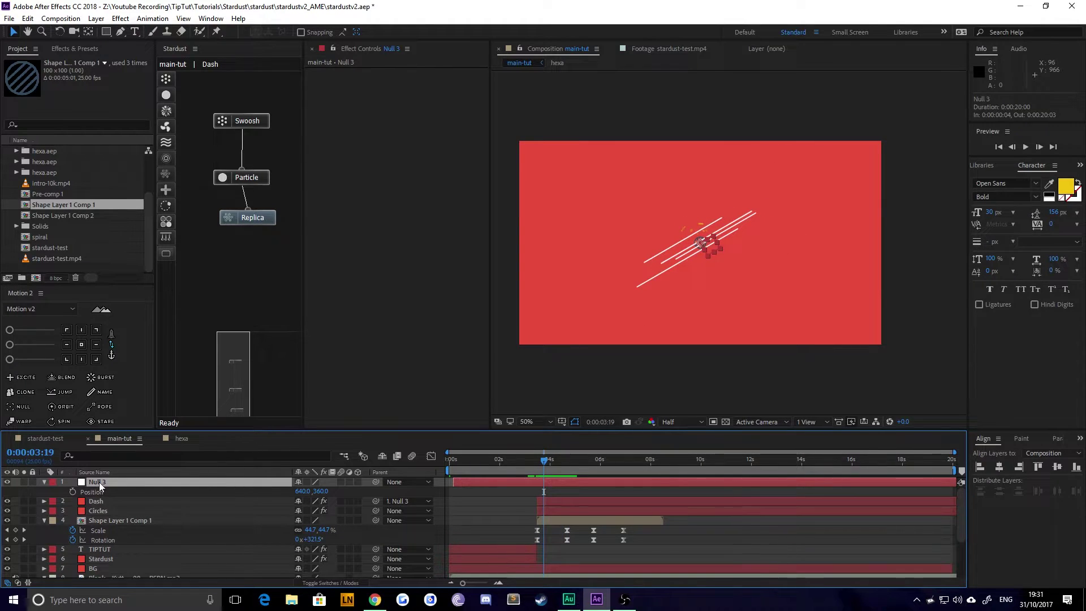
pyautogui.hotkey('shift', 'Right')
pyautogui.hotkey('shift', 'Right')
pyautogui.hotkey('shift', 'Up')
pyautogui.hotkey('shift', 'Up')
pyautogui.press('Down')
pyautogui.press('Down')
pyautogui.press('Right')
pyautogui.press('Right')
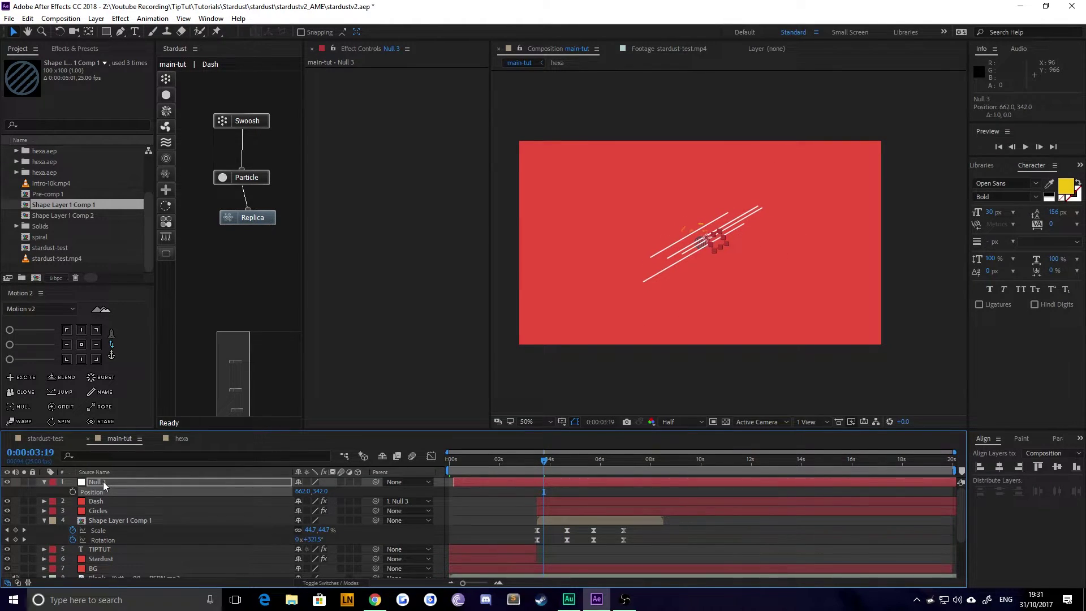
pyautogui.press('Down')
pyautogui.press('Down')
pyautogui.press('Down')
pyautogui.press('Down')
pyautogui.press('Left')
pyautogui.press('Left')
pyautogui.press('Left')
pyautogui.press('Left')
pyautogui.press('Left')
pyautogui.press('Left')
pyautogui.click(470, 514)
pyautogui.click(110, 481)
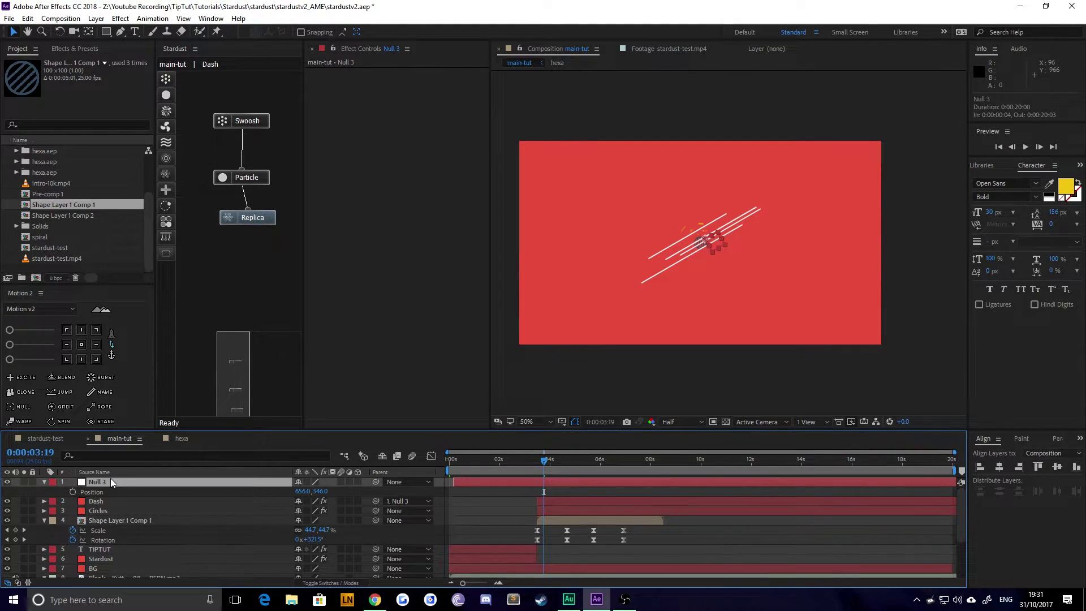
# Set Dash's Swoosh emitter to 150 Particles Per Second, Size X 310 and Size Y 130.
pyautogui.click(242, 120)
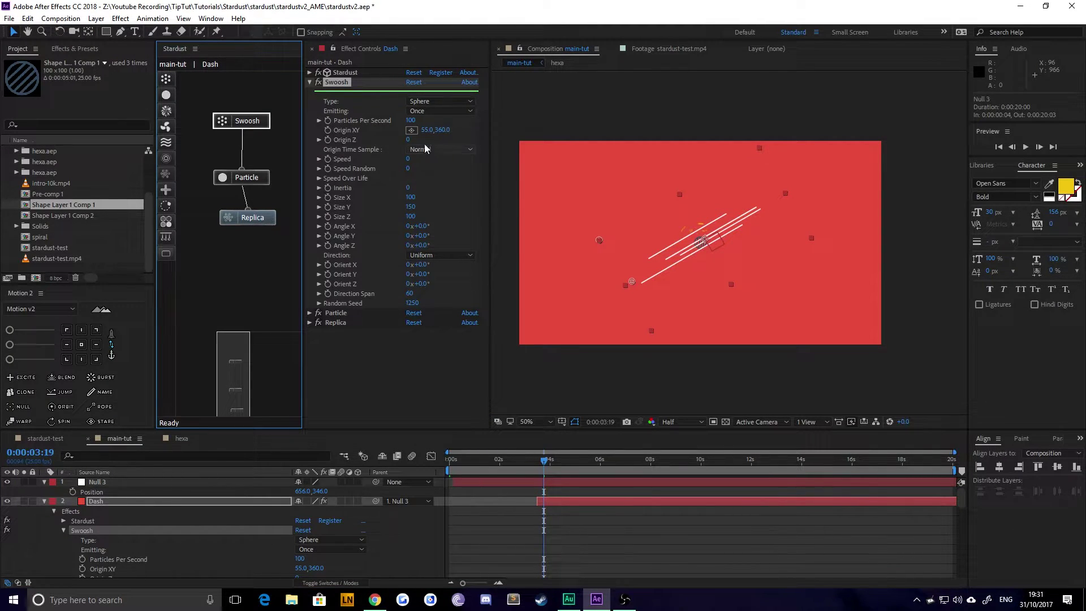
pyautogui.moveTo(408, 120); pyautogui.dragTo(412, 120)
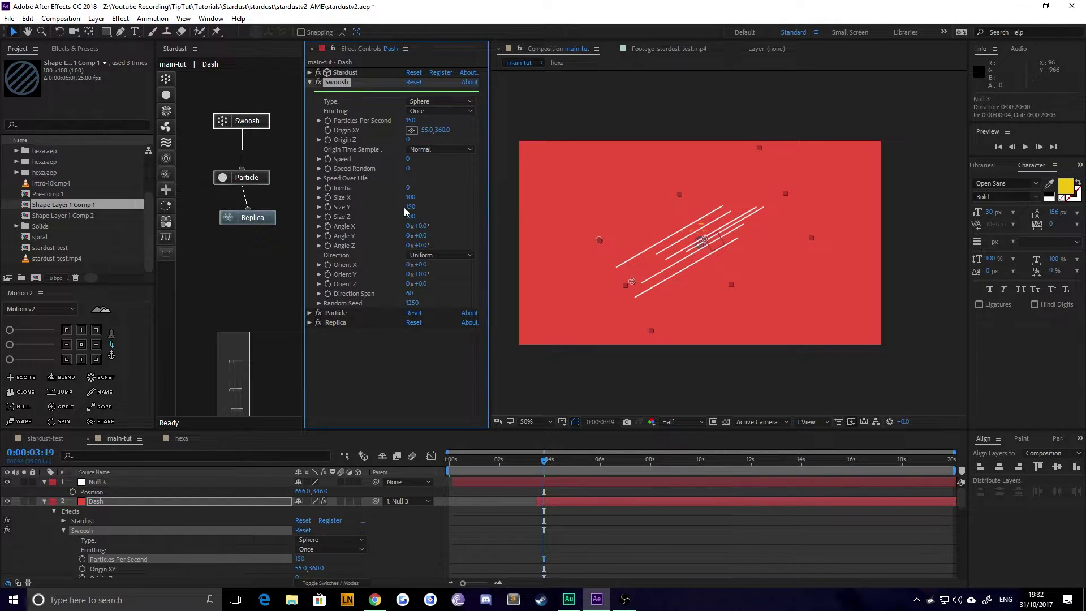
pyautogui.moveTo(411, 207)
pyautogui.mouseDown()
pyautogui.moveTo(421, 206)
pyautogui.moveTo(410, 210)
pyautogui.mouseUp()
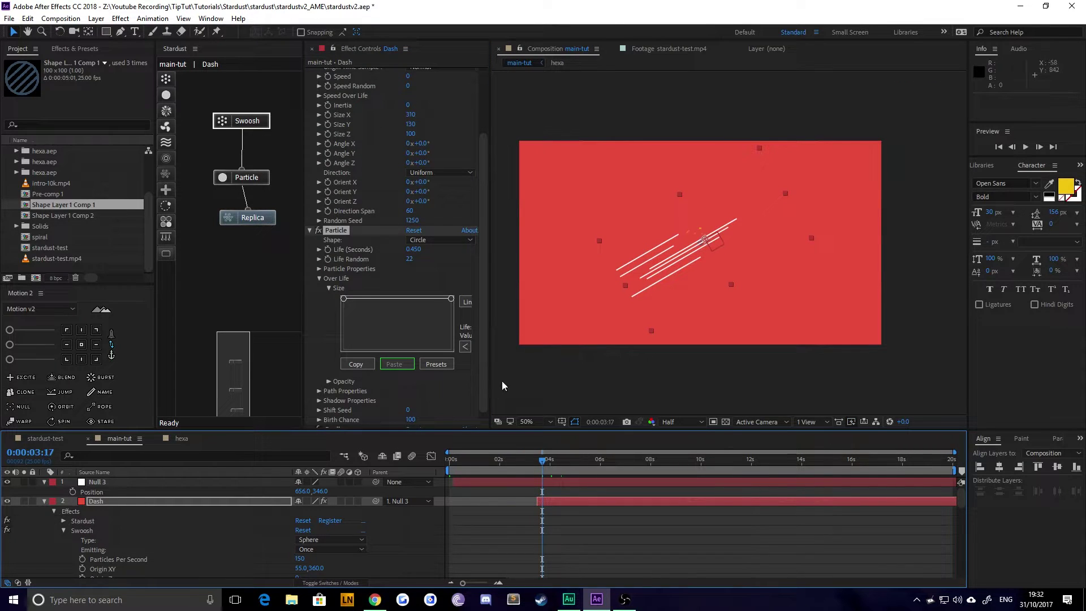
# Preview the denser lines up to 0:00:04:14 and collapse the expanded properties of Dash and its parent null.
pyautogui.click(528, 399)
pyautogui.press('space')
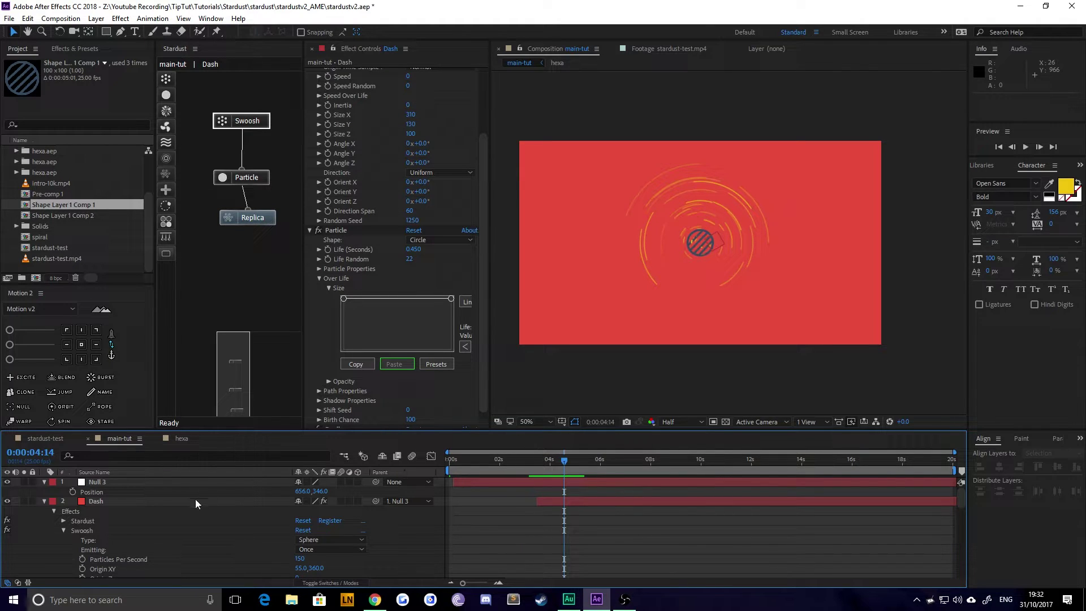
pyautogui.click(113, 501)
pyautogui.press('u')
pyautogui.click(94, 483)
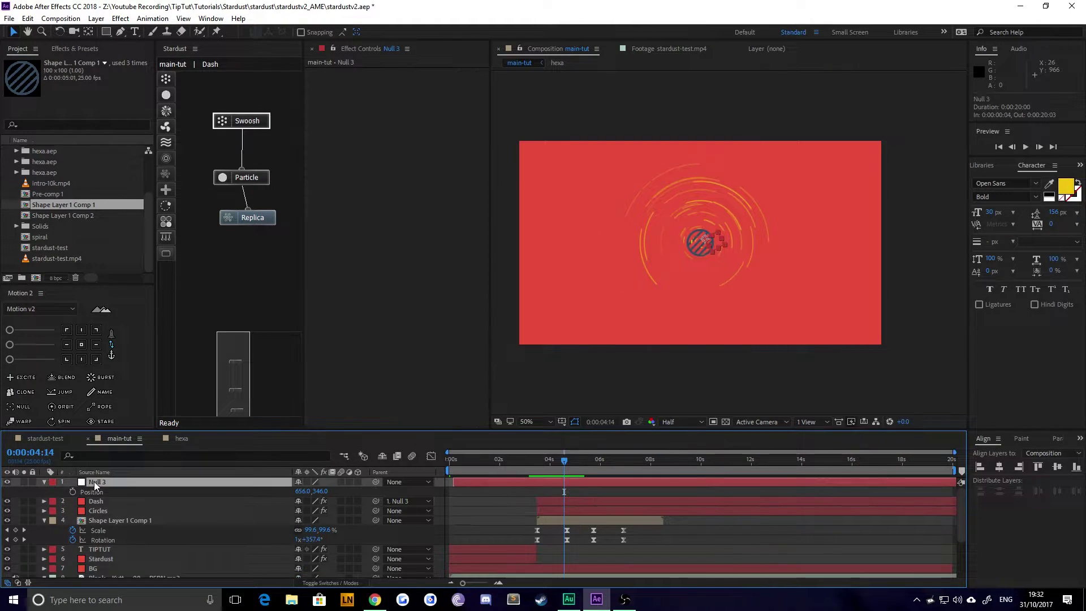
pyautogui.press('p')
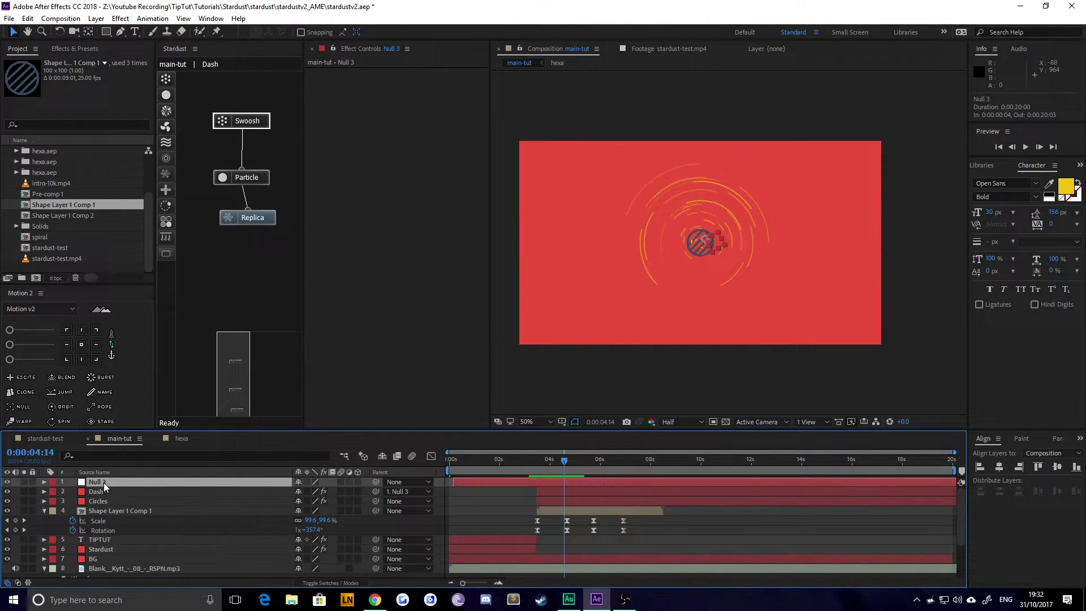
# Create a composition-size solid named Swooshes above Null 3.
pyautogui.hotkey('ctrl', 'y')
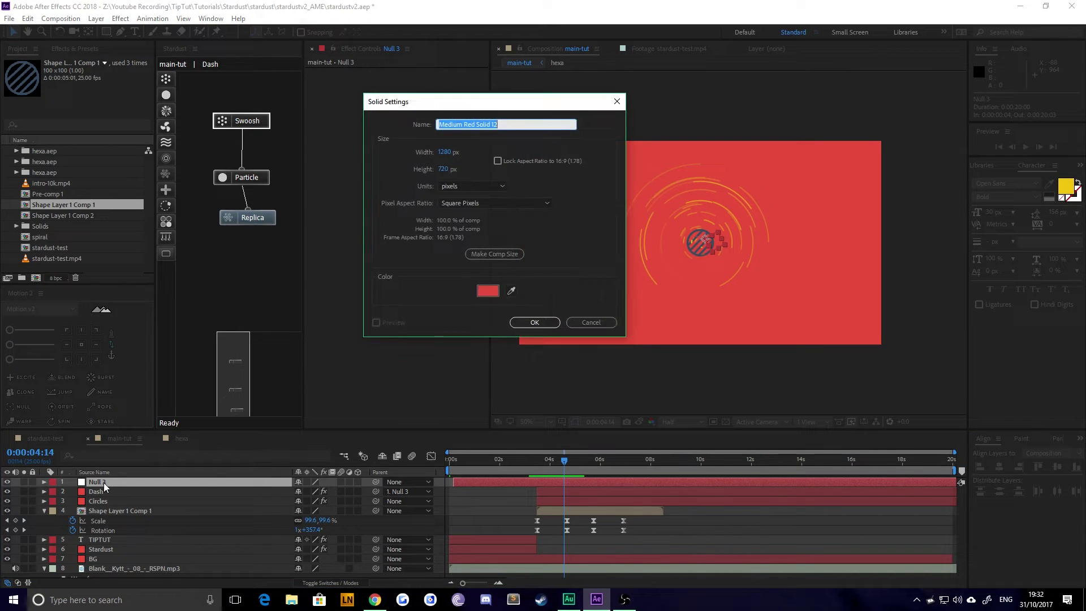
pyautogui.write('Swooshes')
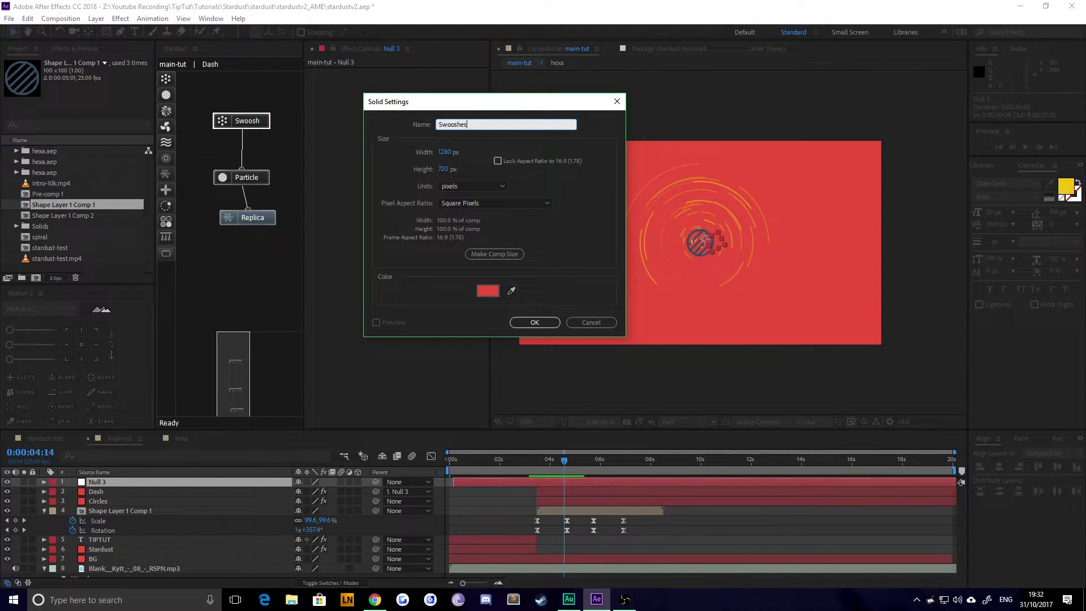
pyautogui.press('Return')
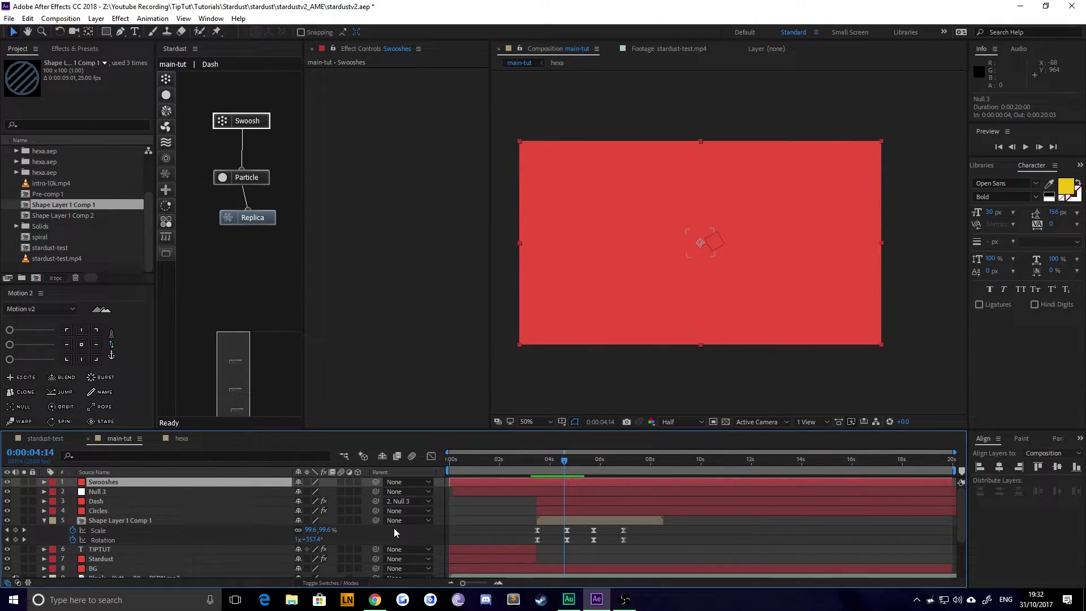
# Show the audio waveform, find the next beat by playback and make the Swooshes layer start at 0:00:05:18.
pyautogui.moveTo(547, 462); pyautogui.dragTo(572, 462)
pyautogui.press('l')
pyautogui.press('l')
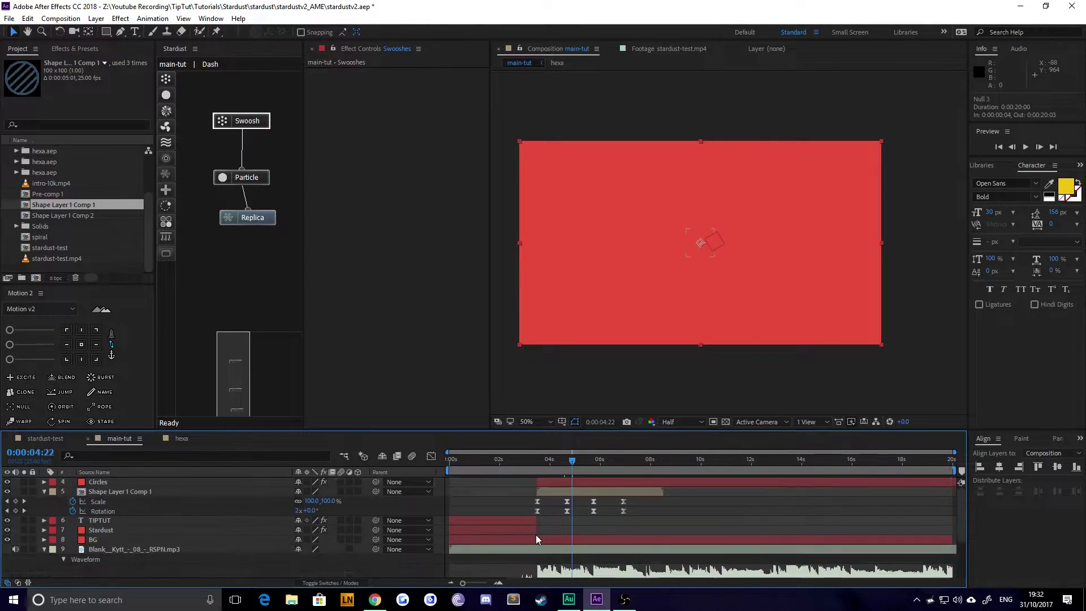
pyautogui.scroll(-2, 568, 515)
pyautogui.press('space')
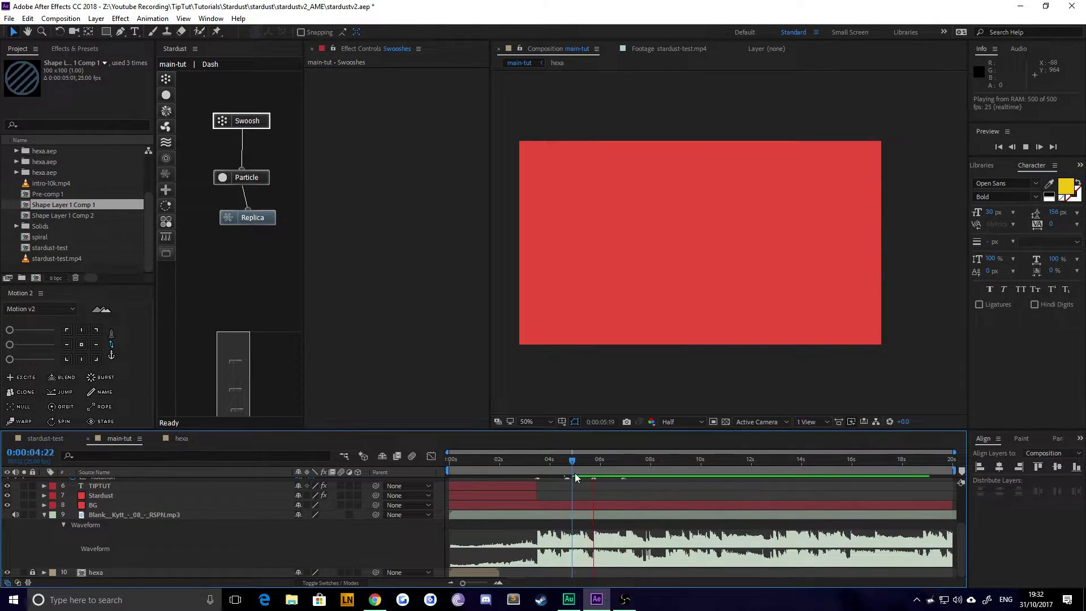
pyautogui.click(594, 467)
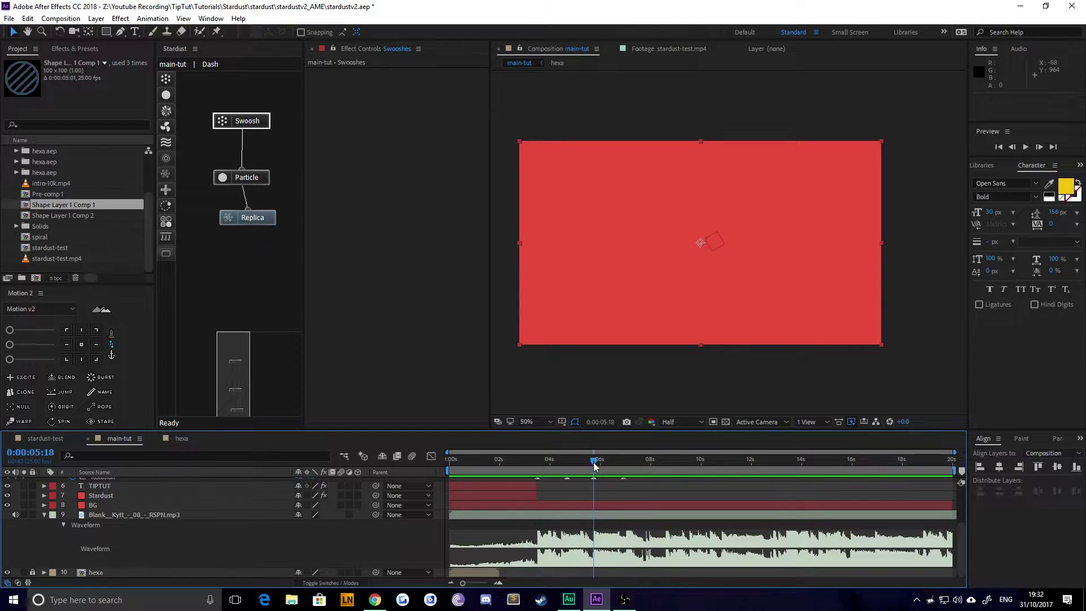
pyautogui.scroll(3, 558, 565)
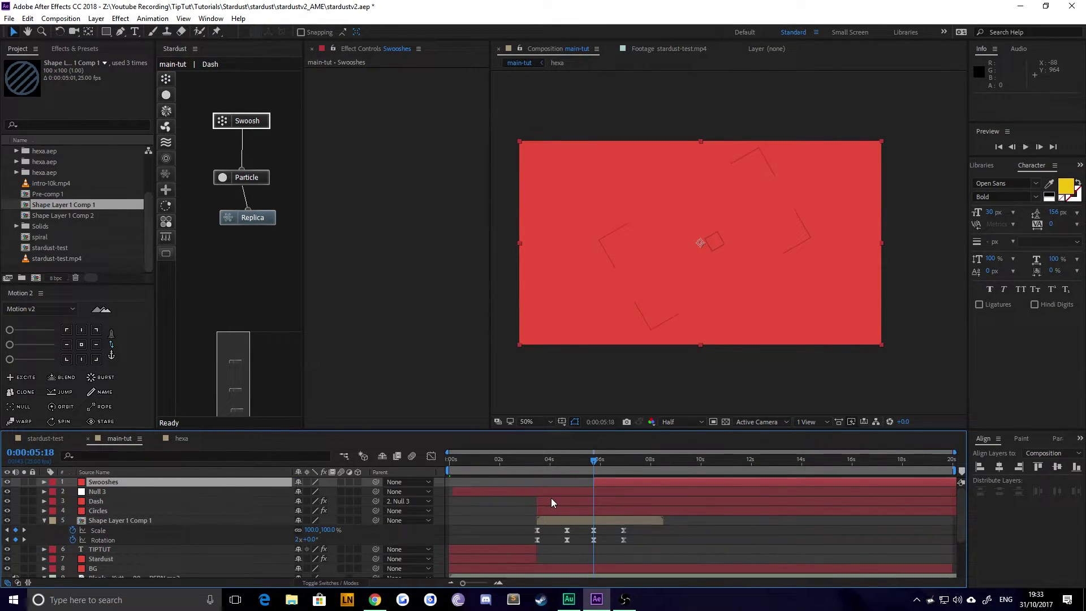
# Apply the Stardust effect to the Swooshes layer.
pyautogui.hotkey('ctrl', 'space')
pyautogui.write('stardust')
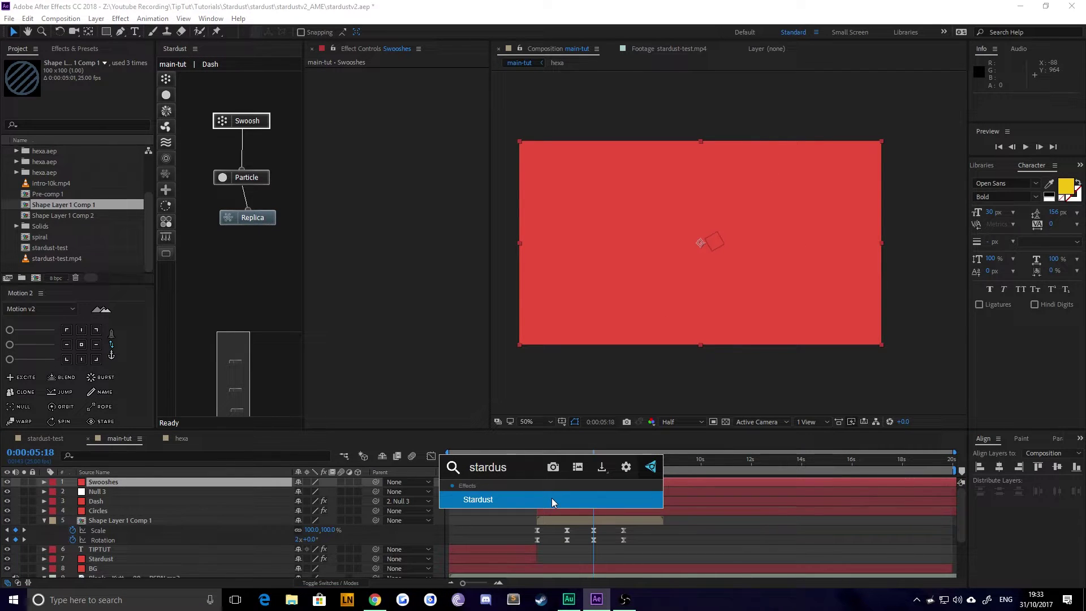
pyautogui.click(503, 507)
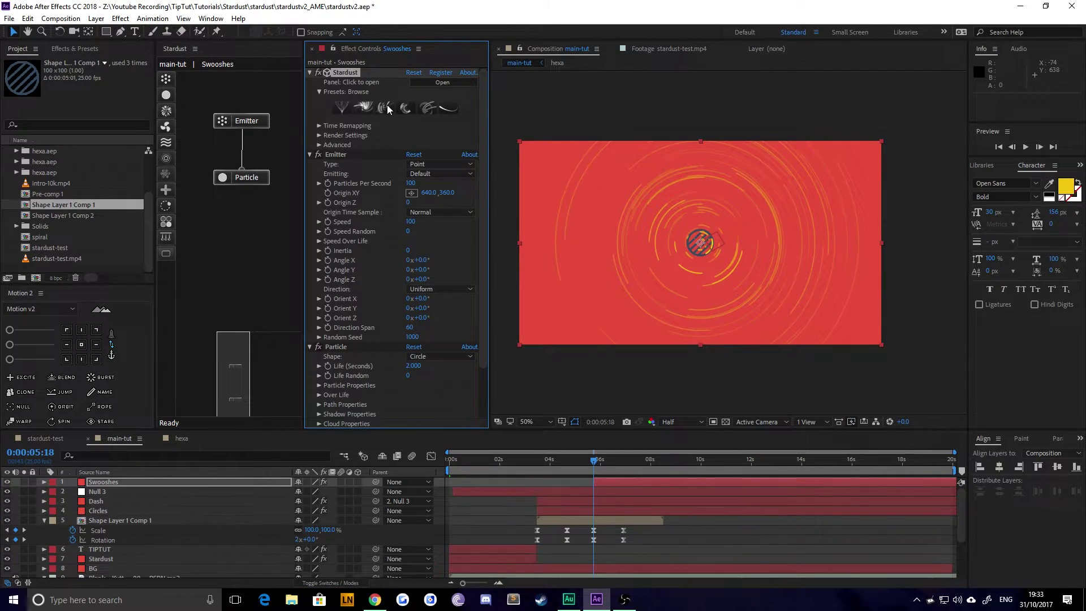
# Replace the Swooshes Stardust setup with the Tube preset from Graphic Elements, Swoosh And Splash.
pyautogui.click(427, 134)
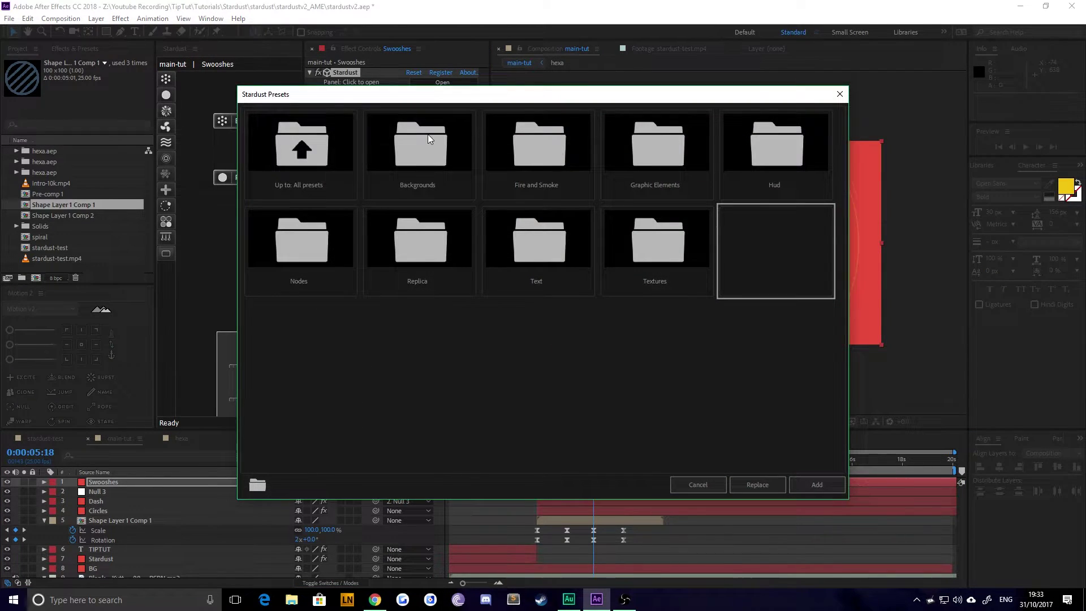
pyautogui.doubleClick(637, 138)
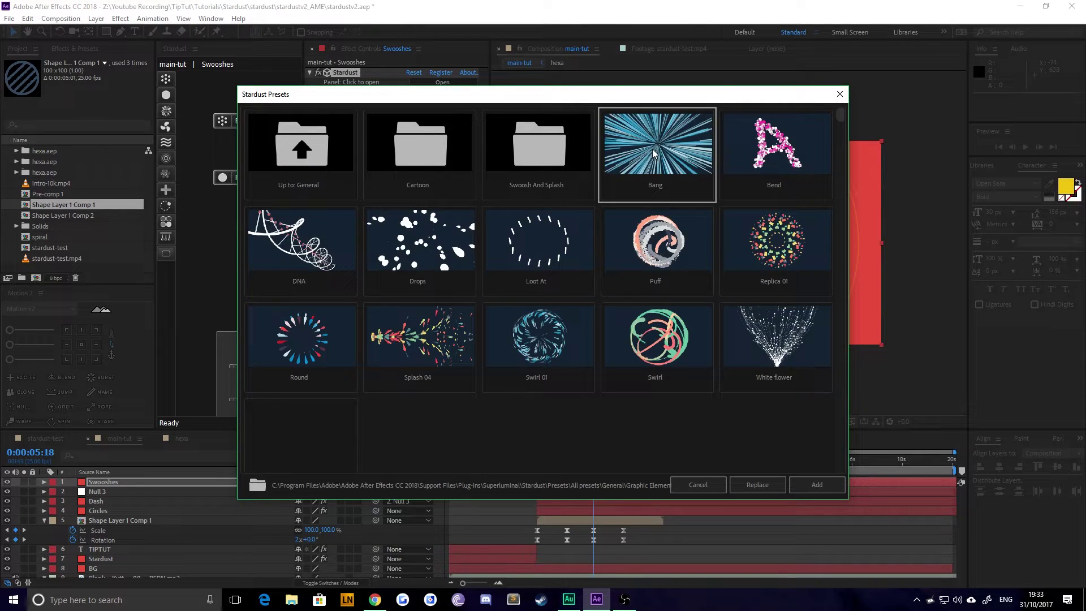
pyautogui.doubleClick(532, 147)
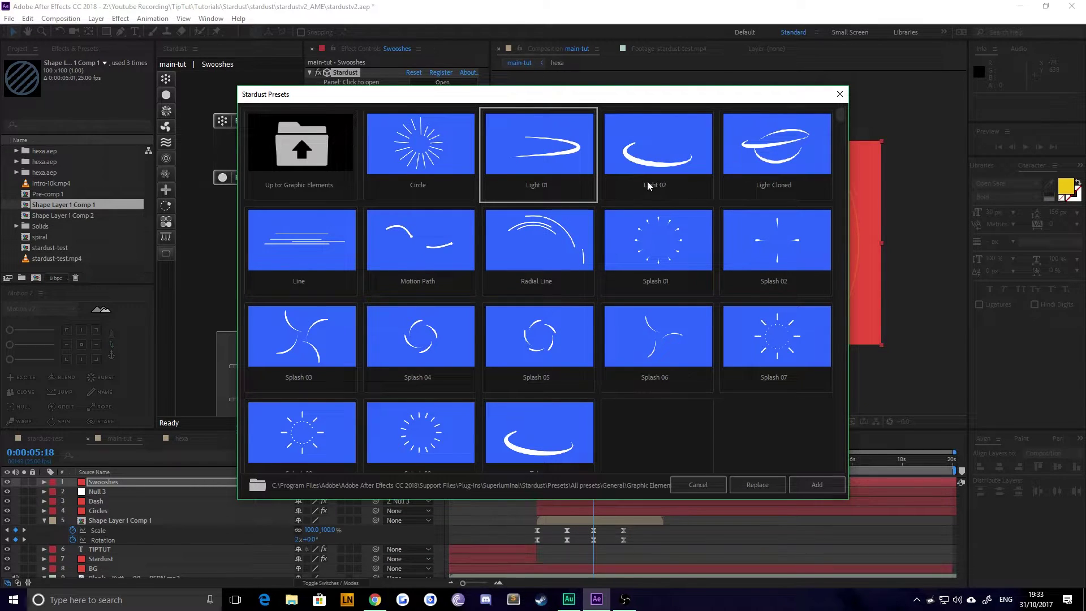
pyautogui.moveTo(839, 113); pyautogui.dragTo(843, 403)
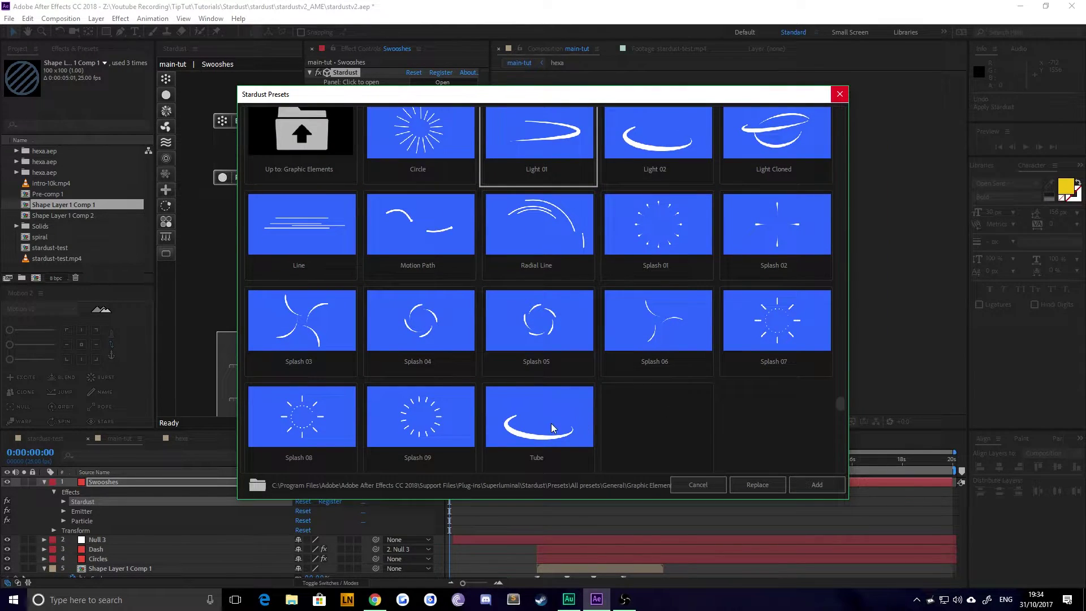
pyautogui.click(552, 428)
pyautogui.click(750, 487)
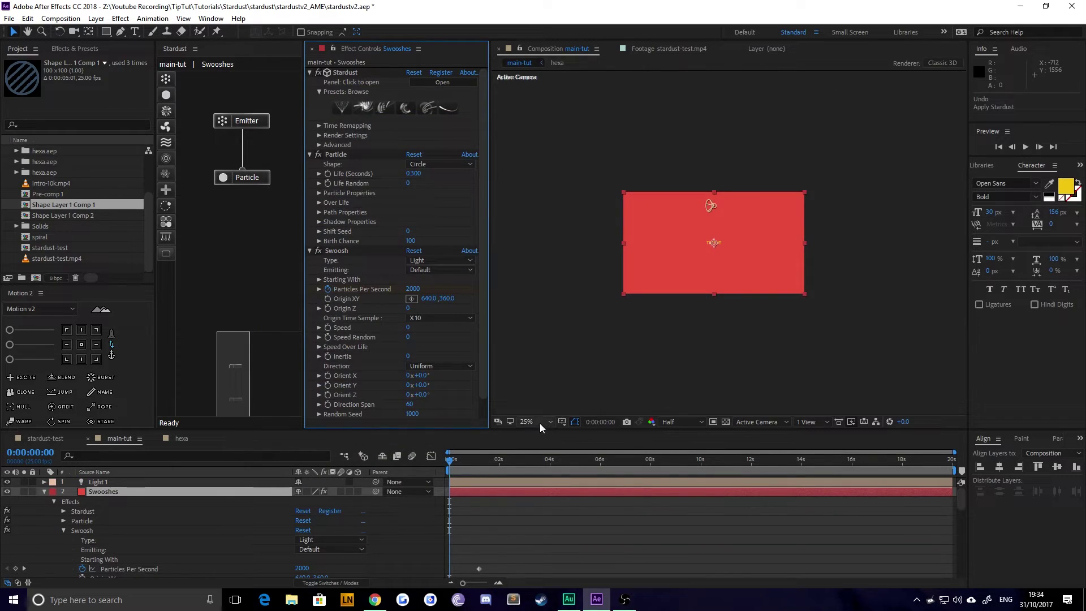
# Preview the Tube preset's swoosh from the start of main-tut and stop at 0:00:00:12.
pyautogui.moveTo(458, 465); pyautogui.dragTo(429, 460)
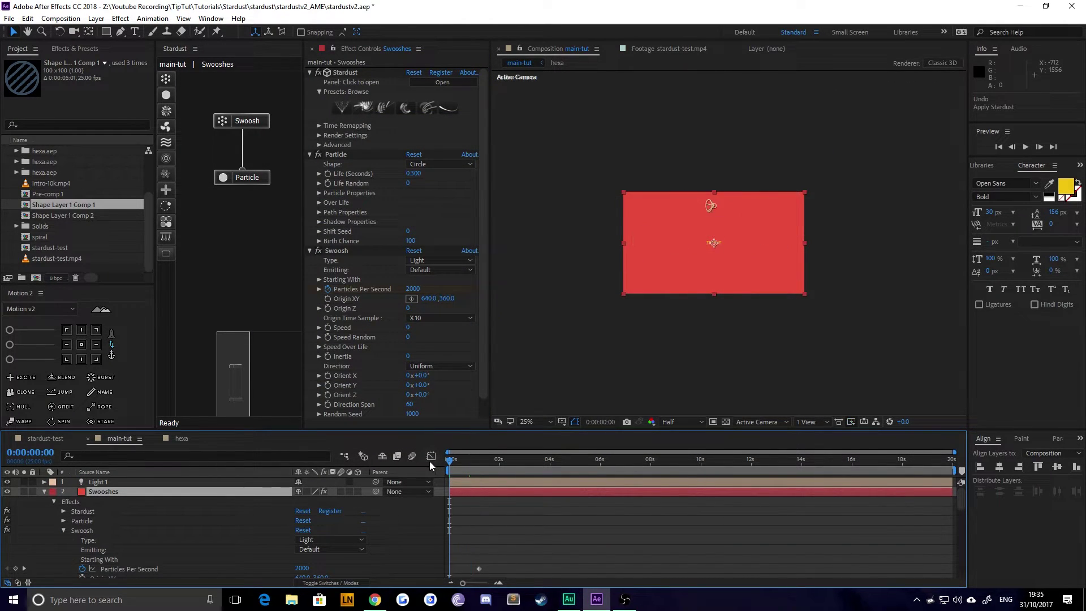
pyautogui.press('space')
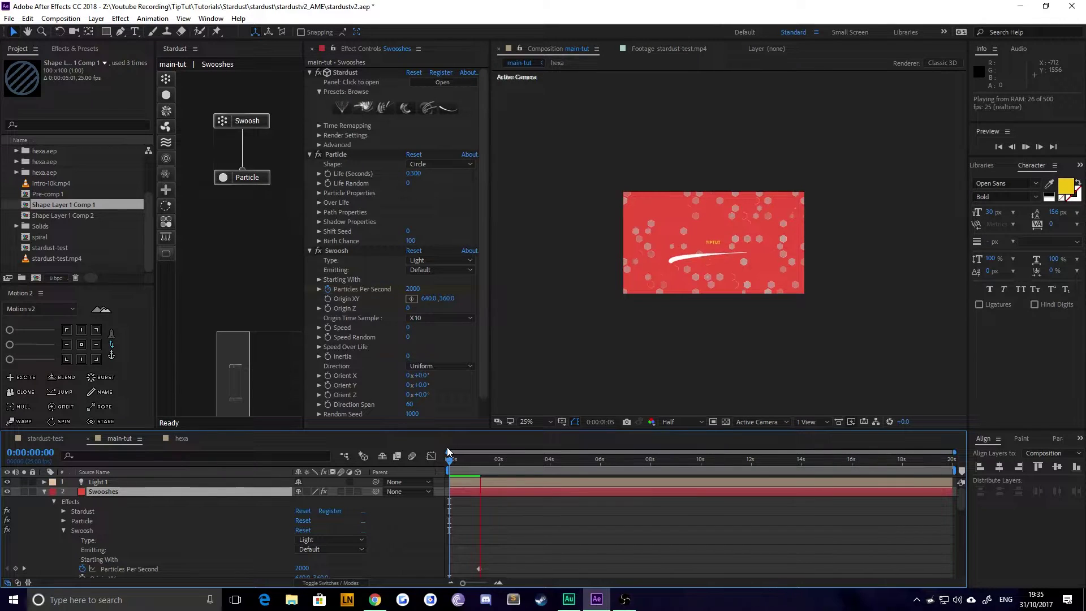
pyautogui.click(461, 462)
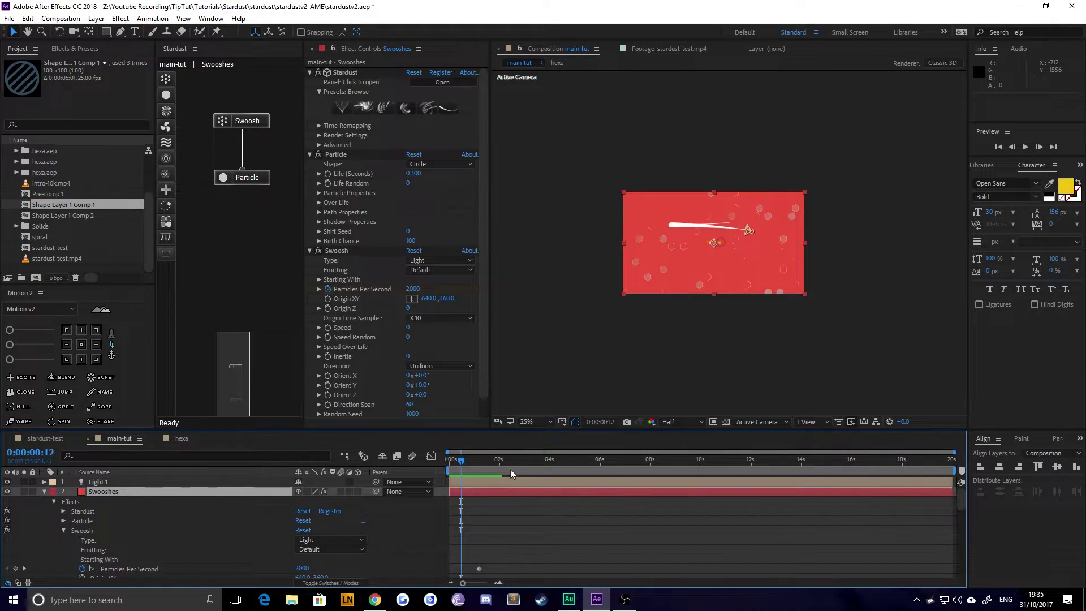
# Pre-compose Light 1 and Swooshes into a composition named Tube and make that layer start at 0:00:05:18.
pyautogui.scroll(-1, 504, 520)
pyautogui.scroll(1, 230, 514)
pyautogui.keyDown('shift'); pyautogui.click(111, 483); pyautogui.keyUp('shift')
pyautogui.press('u')
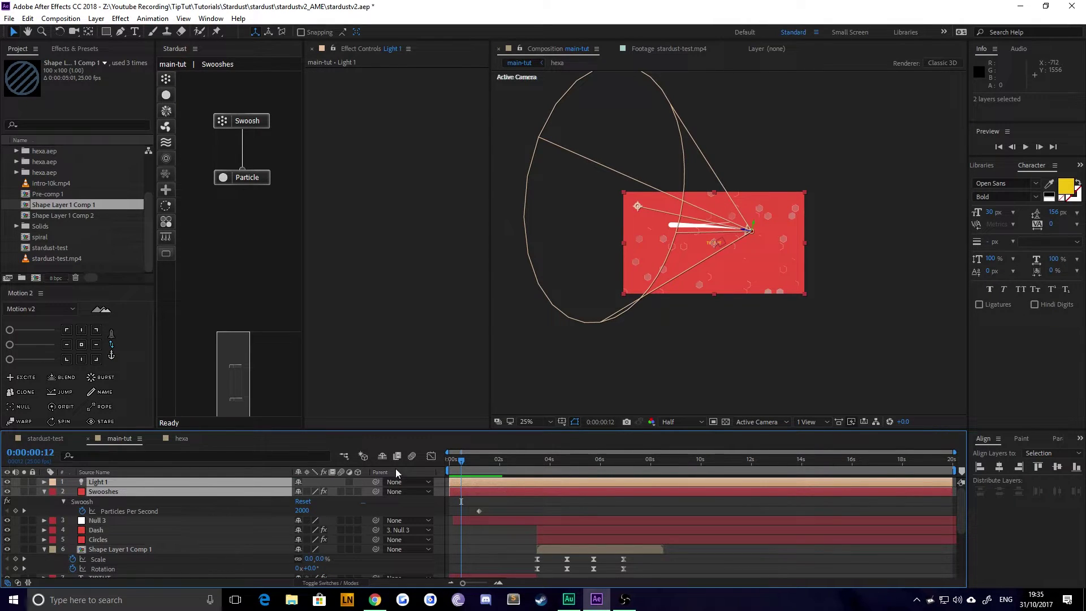
pyautogui.moveTo(517, 458); pyautogui.dragTo(593, 458)
pyautogui.scroll(-3, 553, 518)
pyautogui.scroll(3, 530, 518)
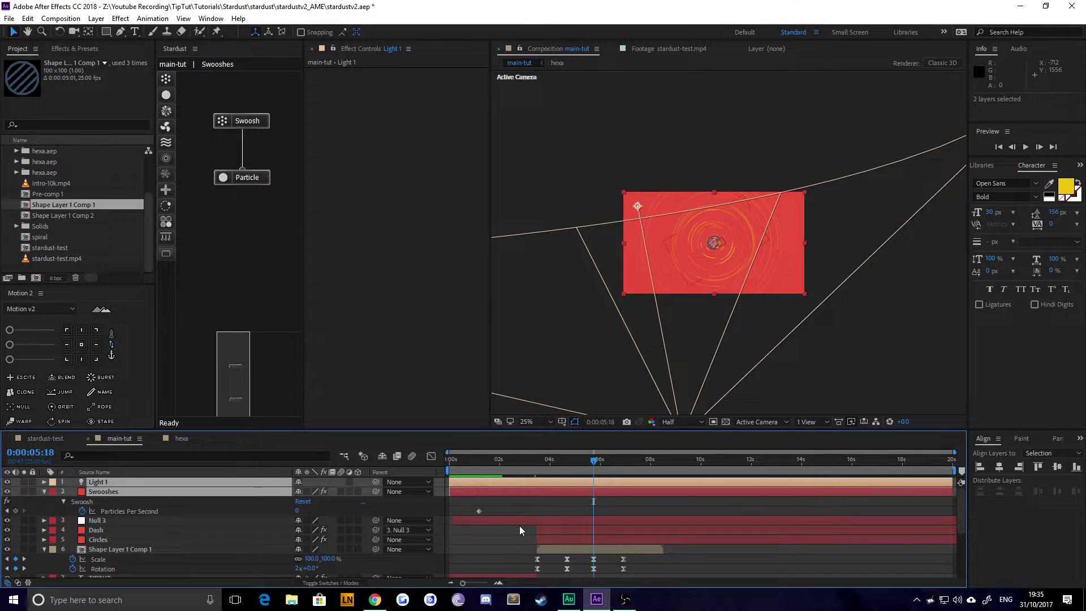
pyautogui.rightClick(120, 491)
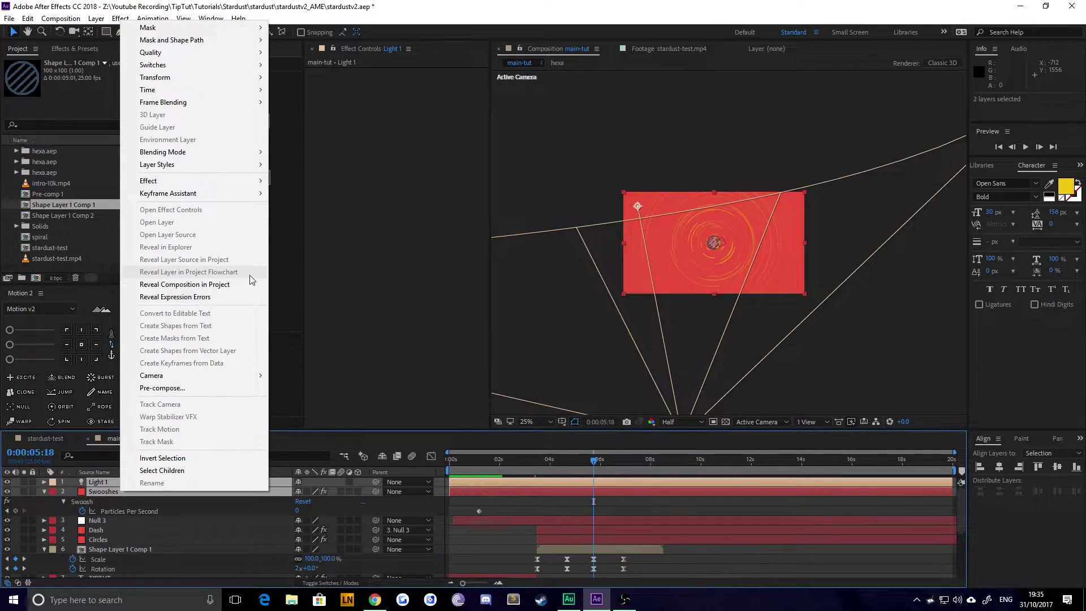
pyautogui.click(181, 389)
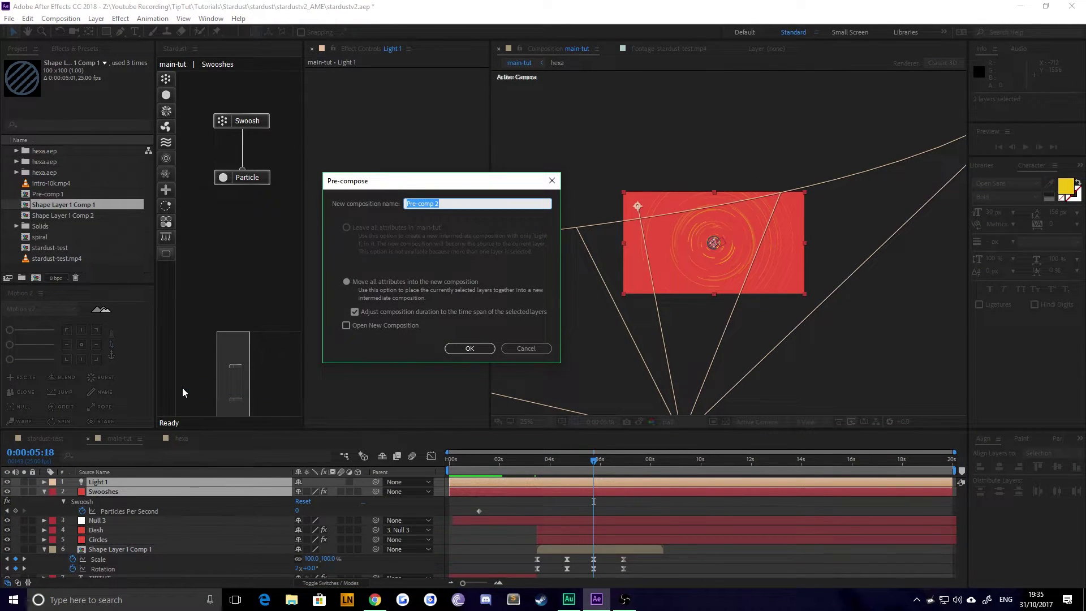
pyautogui.write('Tube')
pyautogui.press('Return')
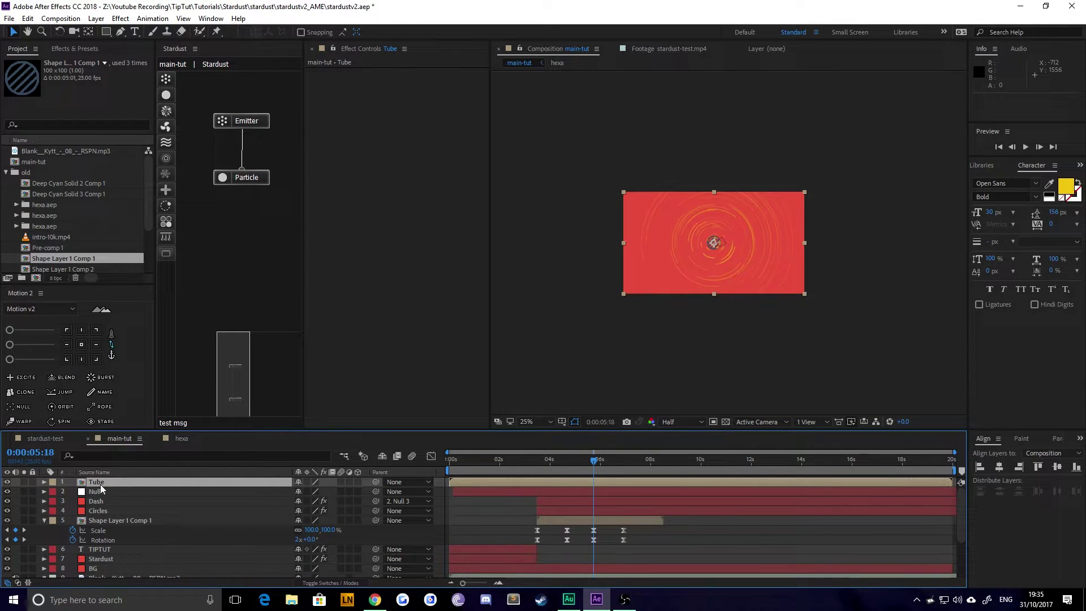
pyautogui.press('[')
# Open the Tube composition, preview the swoosh and park the playhead at 0:00:00:18.
pyautogui.doubleClick(608, 483)
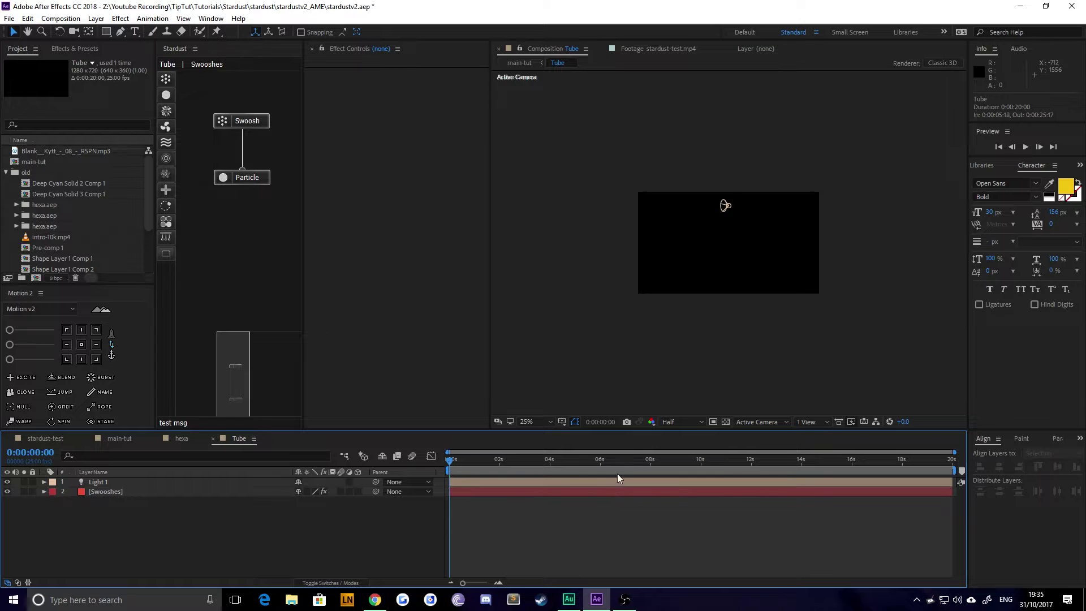
pyautogui.press('space')
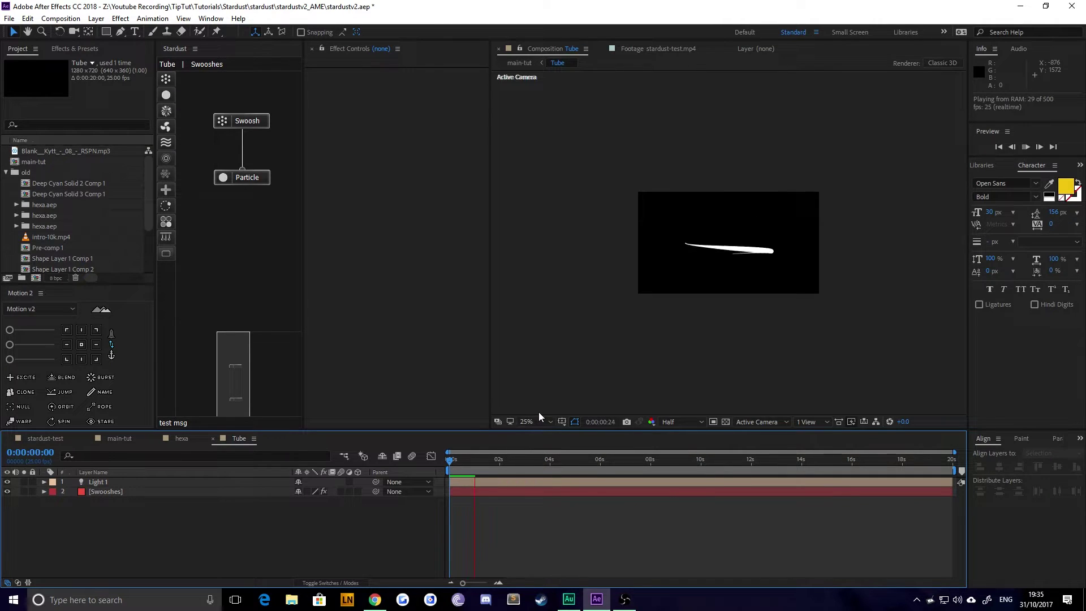
pyautogui.press('space')
pyautogui.moveTo(476, 466); pyautogui.dragTo(467, 461)
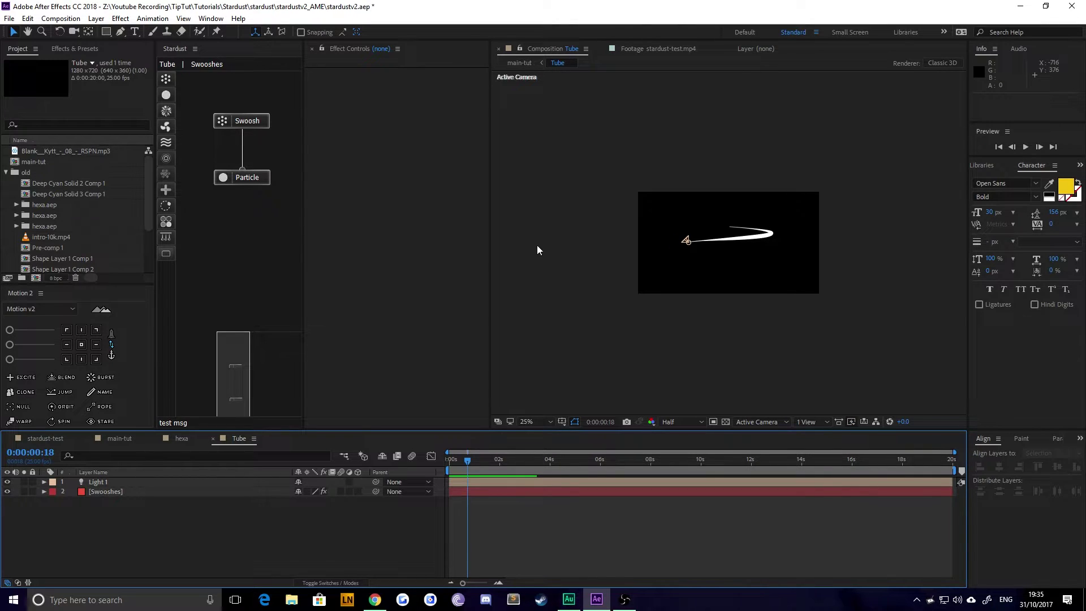
# Set the Size of the Swooshes Particle node to 16 pixels.
pyautogui.click(258, 121)
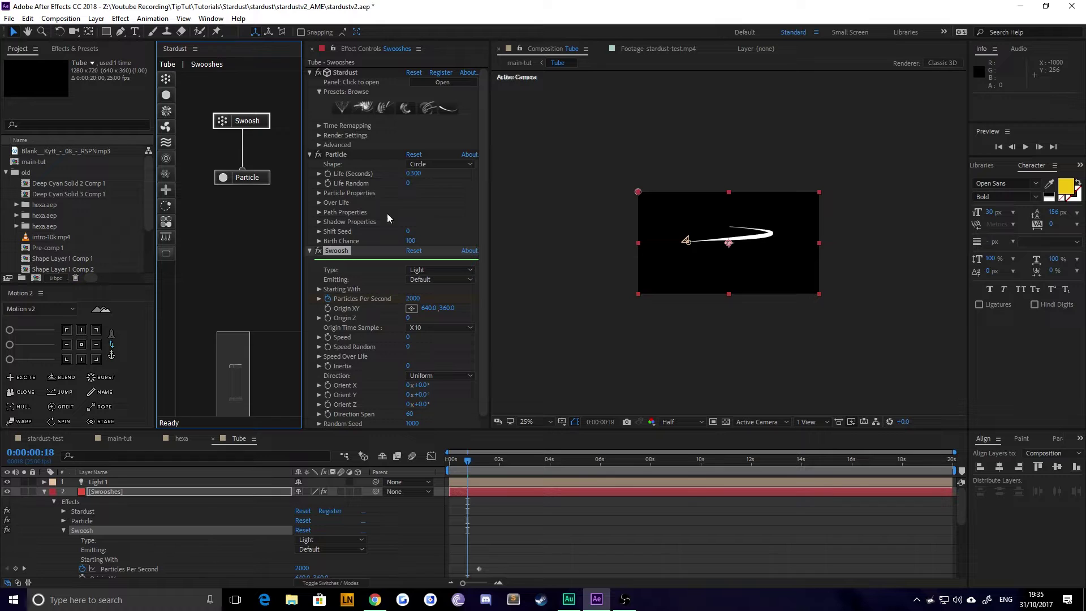
pyautogui.click(239, 177)
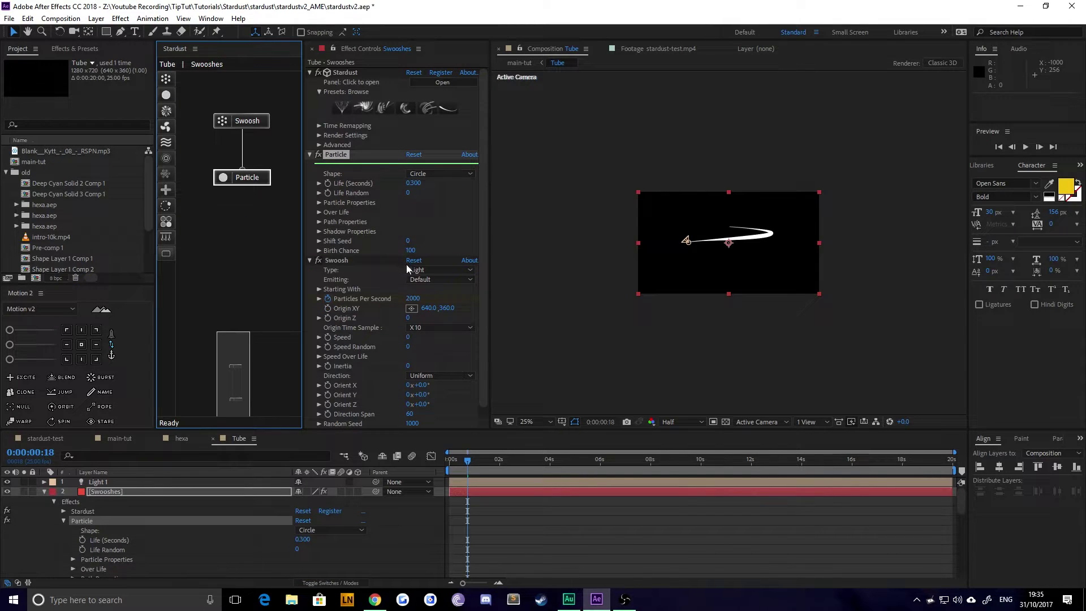
pyautogui.click(318, 202)
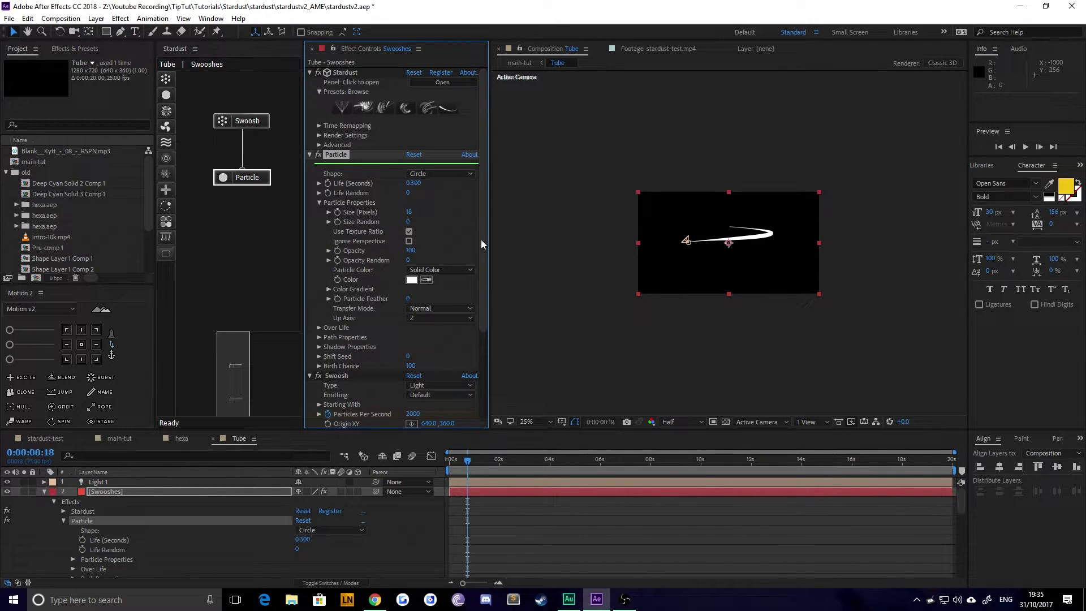
pyautogui.scroll(2, 680, 245)
pyautogui.click(410, 212)
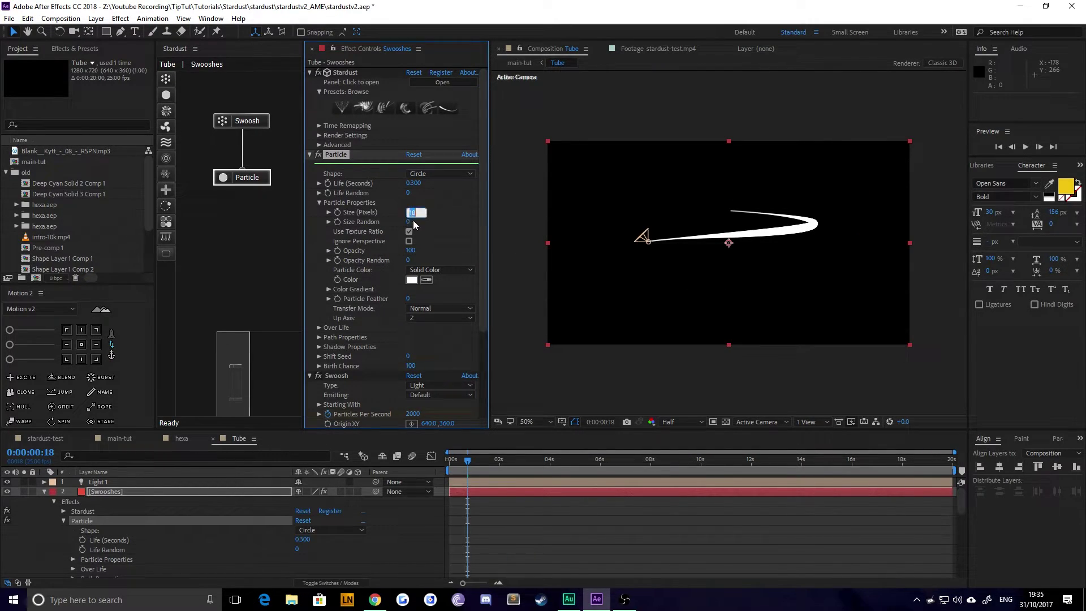
pyautogui.write('16')
pyautogui.press('Return')
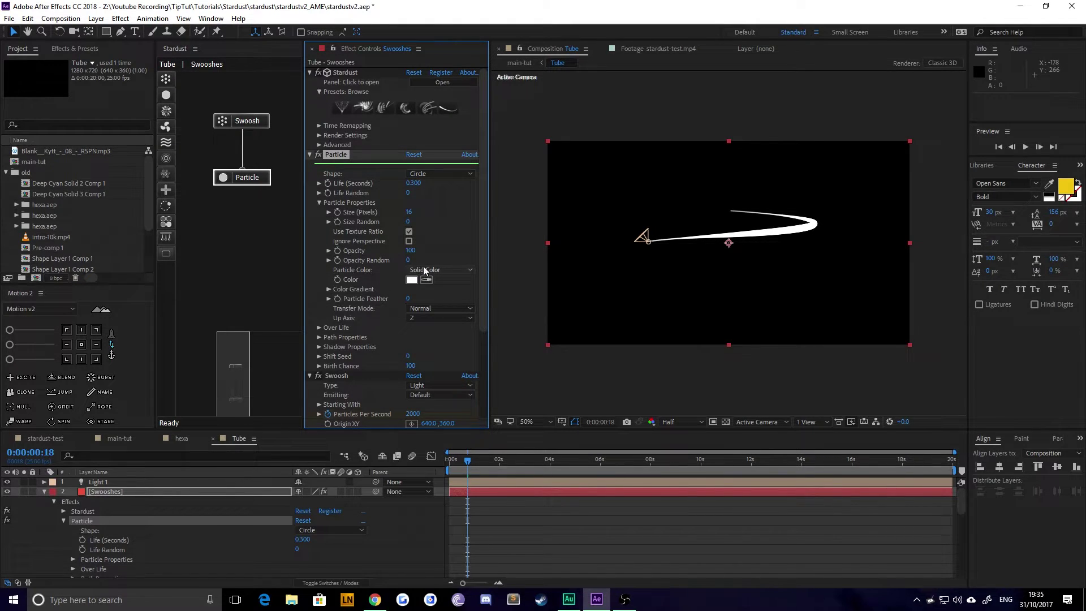
# Change the Swooshes particle Shape to Rectangle and inspect the swoosh up close.
pyautogui.click(439, 173)
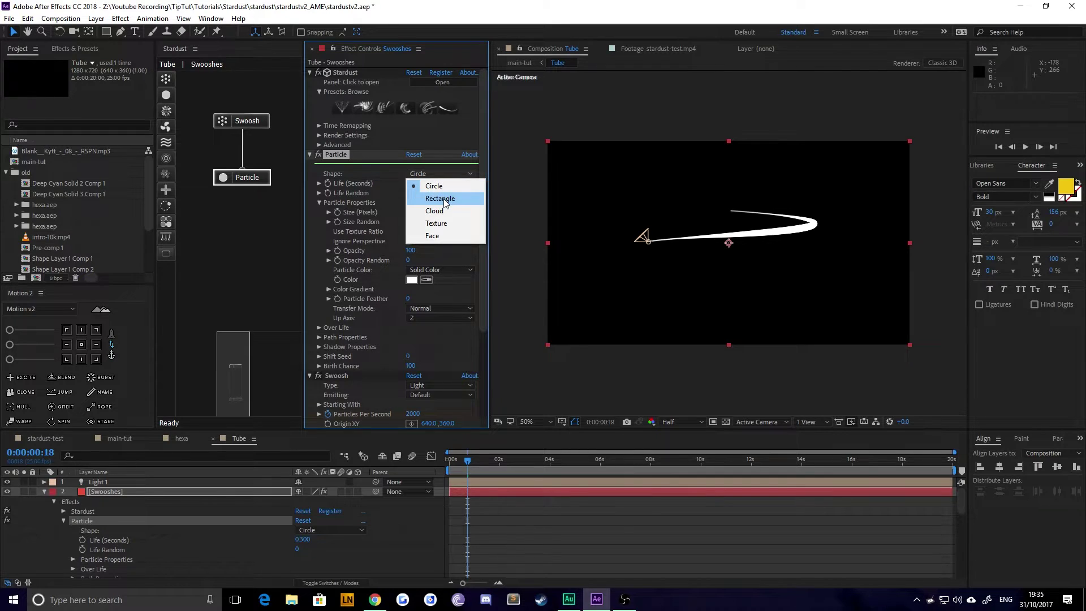
pyautogui.click(444, 198)
pyautogui.press('.')
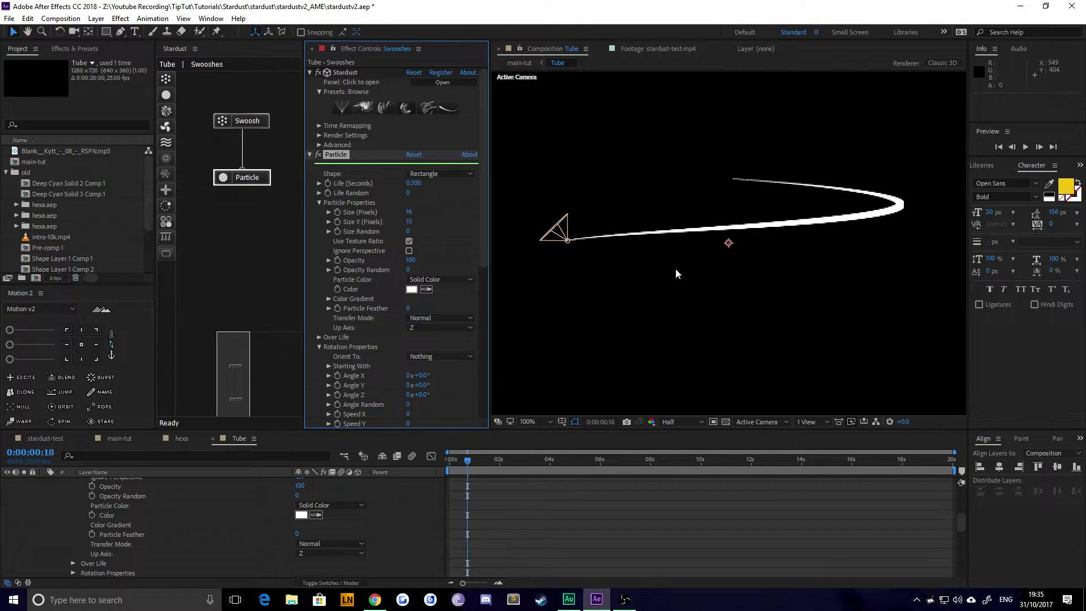
pyautogui.press(',')
# Set the rectangular particle's Size to 30 pixels and Size Y to 20 pixels.
pyautogui.moveTo(411, 211)
pyautogui.mouseDown()
pyautogui.moveTo(418, 224)
pyautogui.moveTo(406, 215)
pyautogui.mouseUp()
pyautogui.click(408, 212)
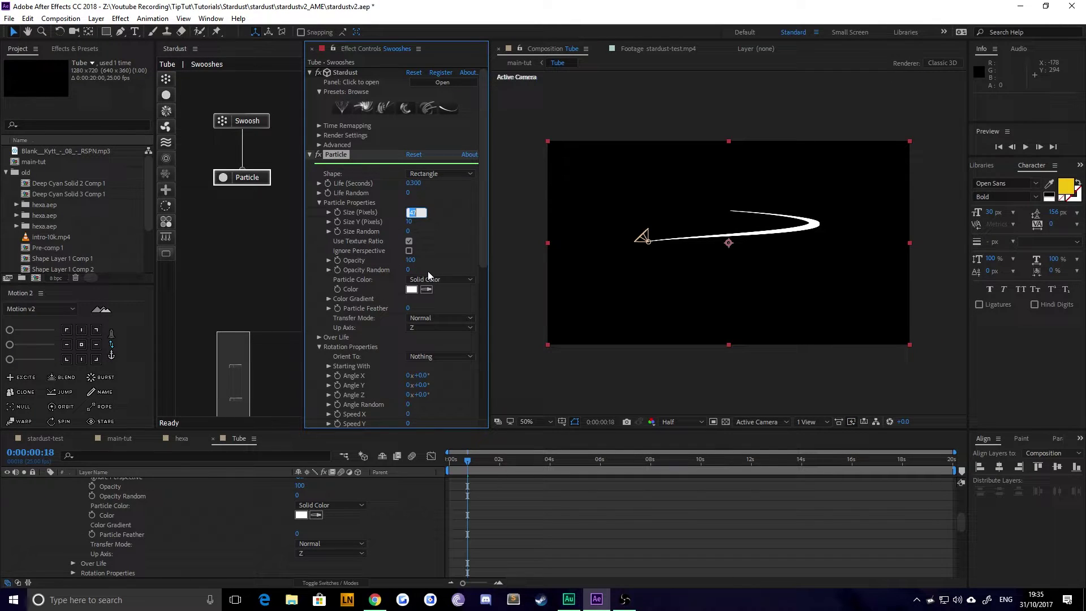
pyautogui.write('30')
pyautogui.press('Return')
pyautogui.click(409, 222)
pyautogui.write('20')
pyautogui.press('Return')
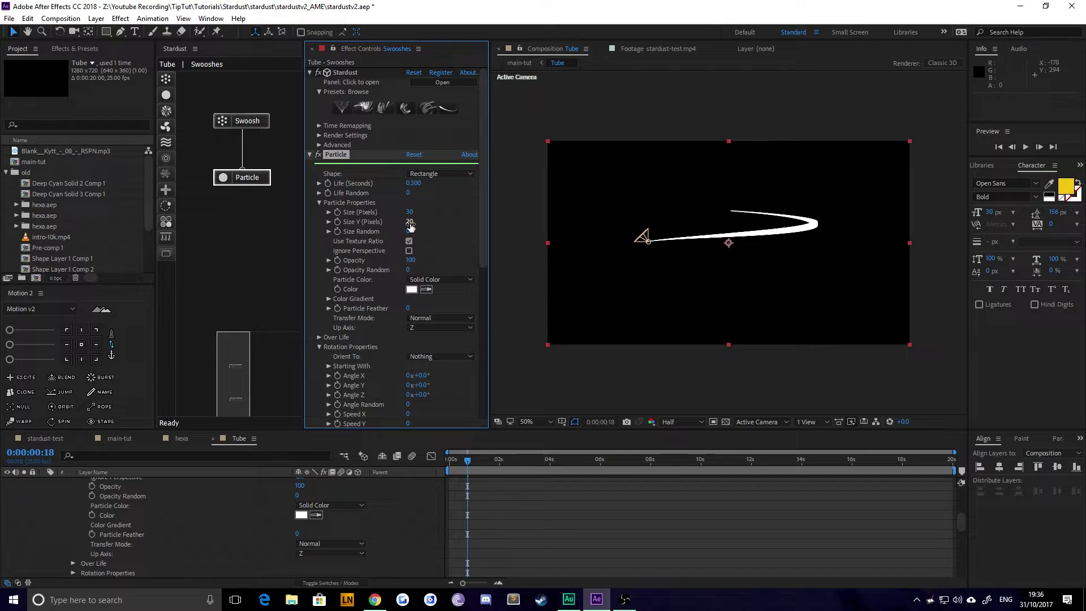
pyautogui.scroll(-8, 472, 321)
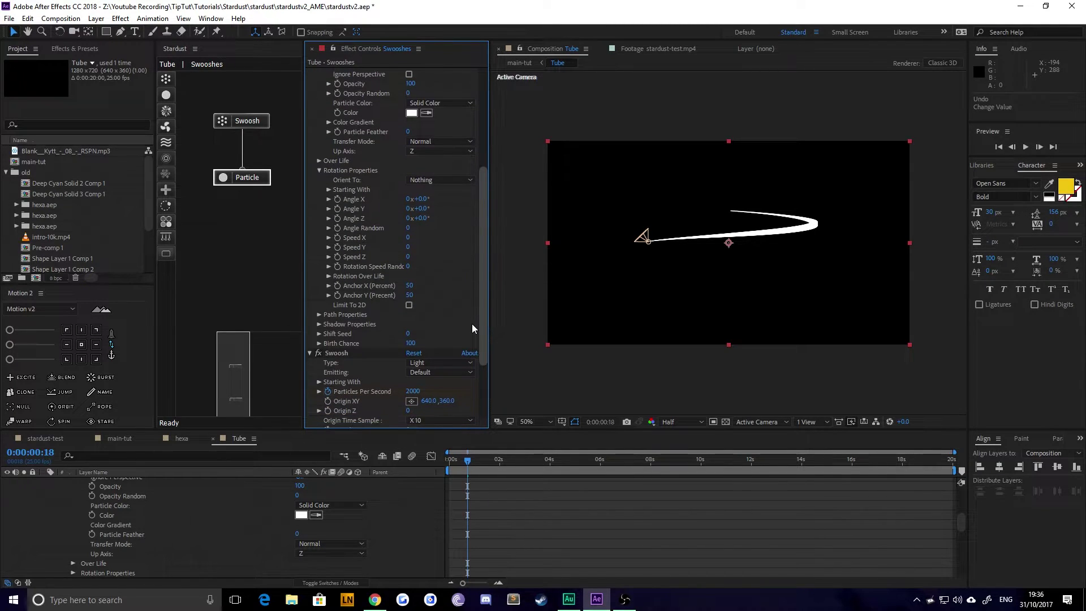
# Look through the Swooshes Particle node's path, rotation and particle properties, and collapse the Particle effect.
pyautogui.click(319, 314)
pyautogui.scroll(-8, 345, 315)
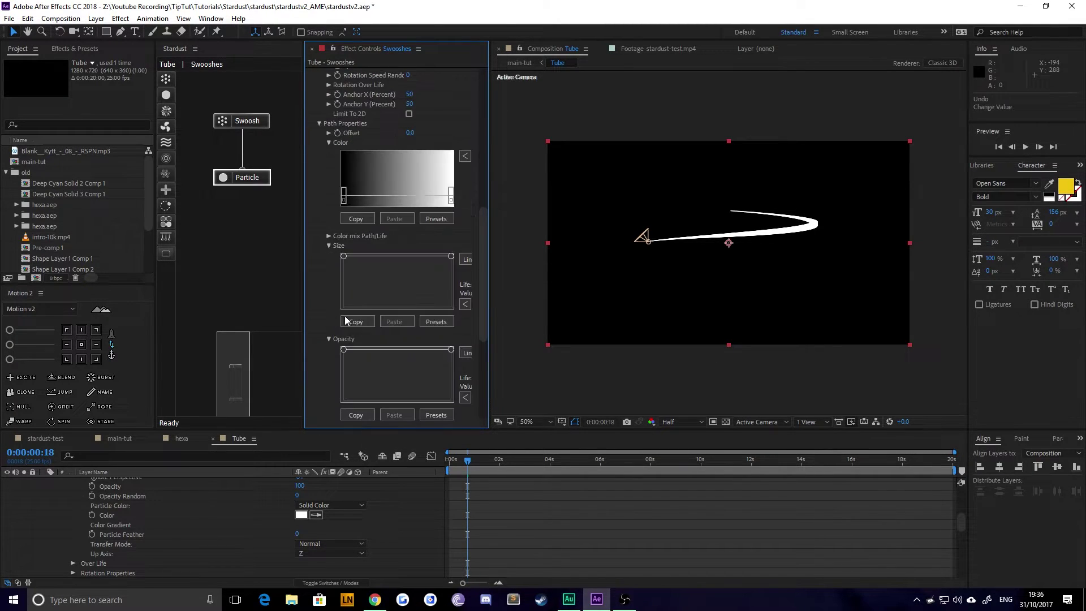
pyautogui.click(319, 123)
pyautogui.scroll(2, 400, 184)
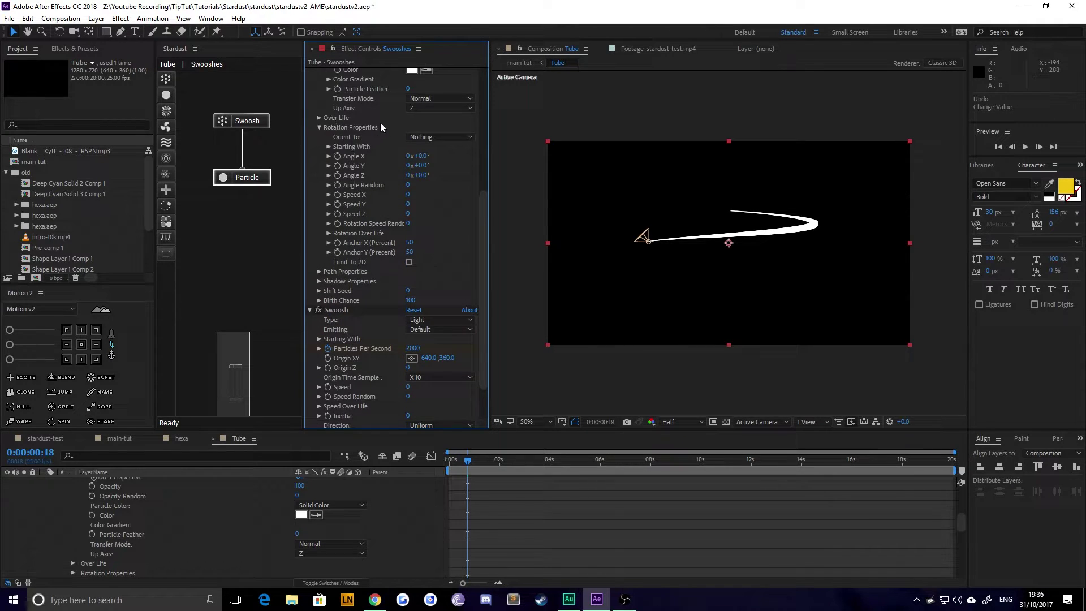
pyautogui.scroll(7, 388, 192)
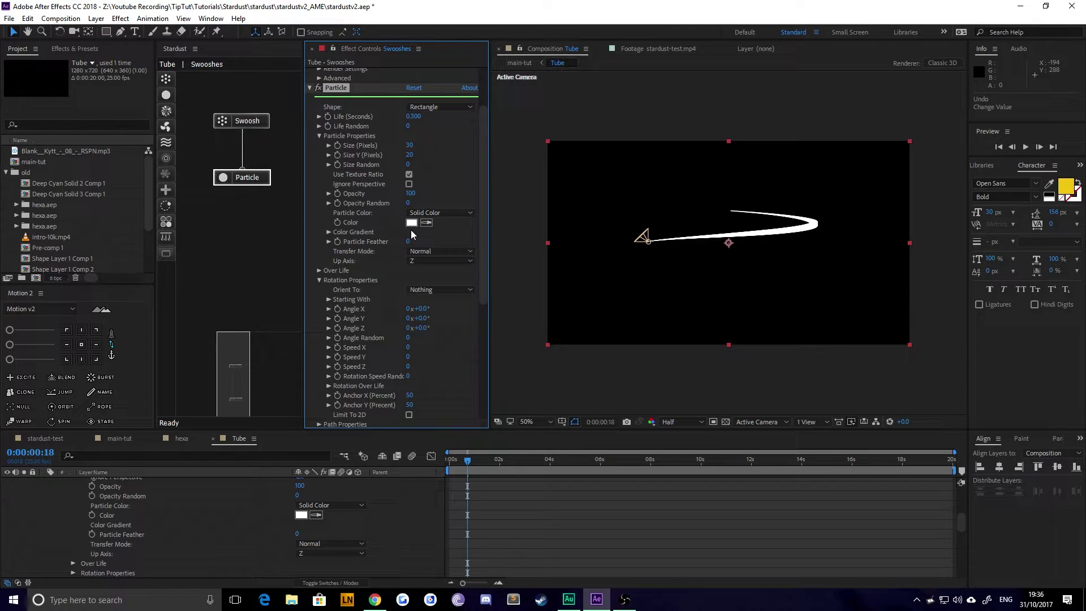
pyautogui.scroll(-2, 416, 297)
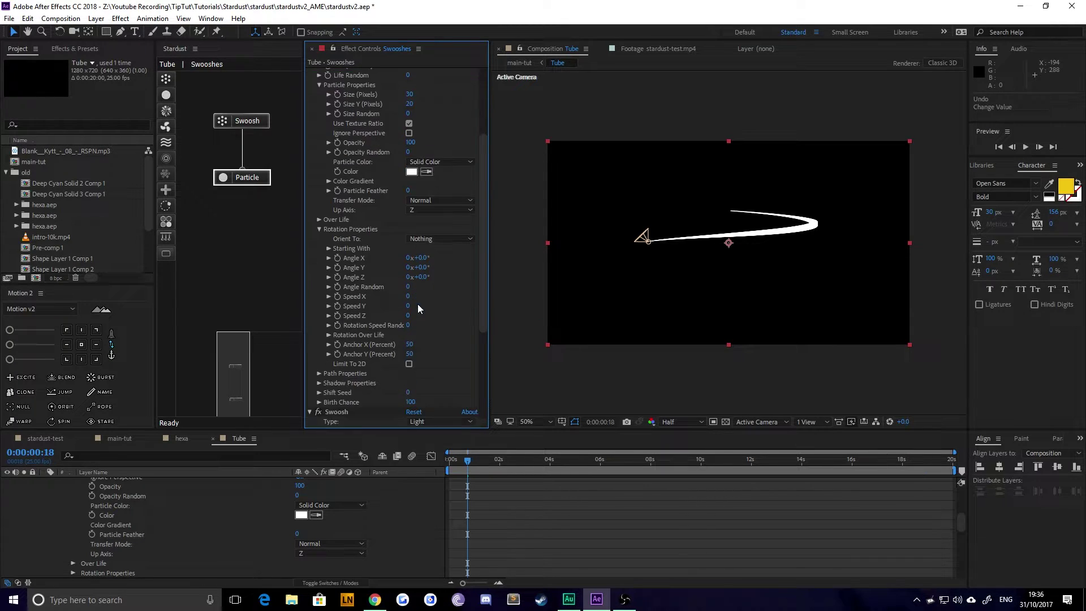
pyautogui.scroll(5, 395, 255)
pyautogui.click(307, 135)
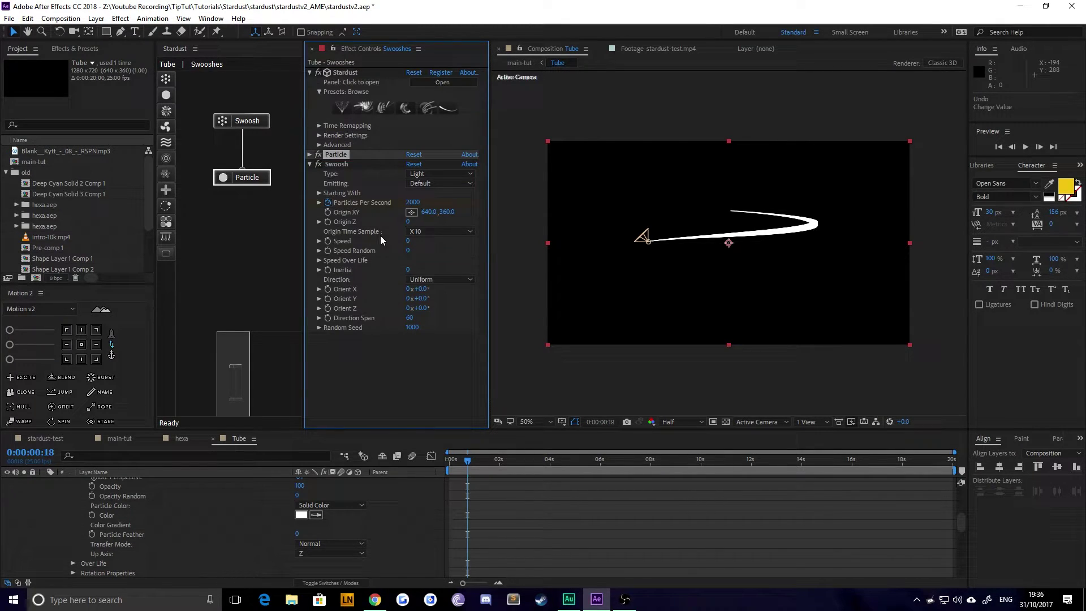
# Set the Swoosh emitter's Speed to 30.
pyautogui.click(337, 164)
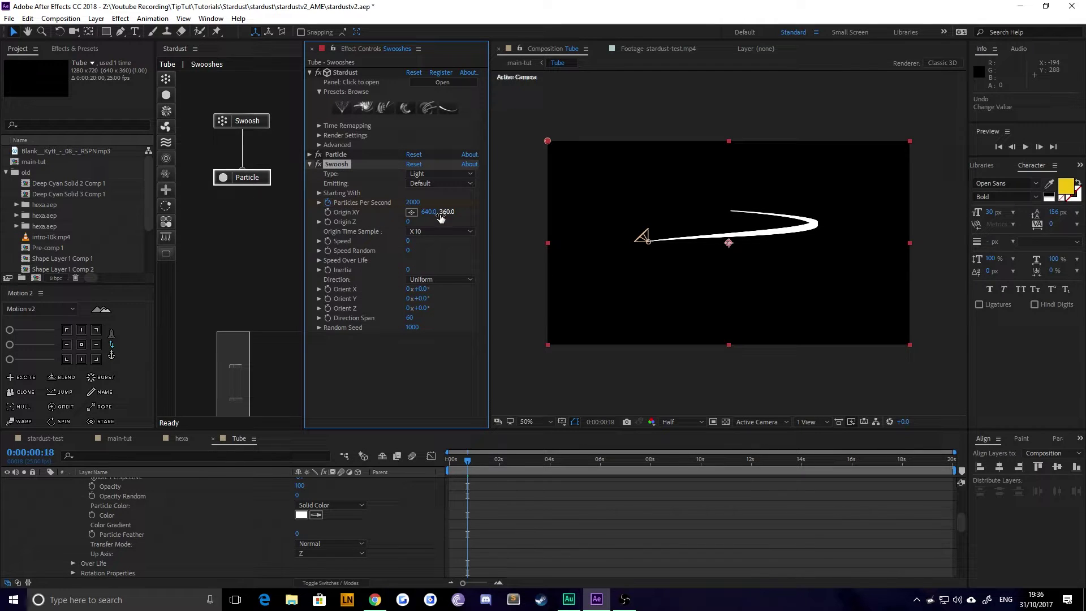
pyautogui.moveTo(407, 241); pyautogui.dragTo(416, 240)
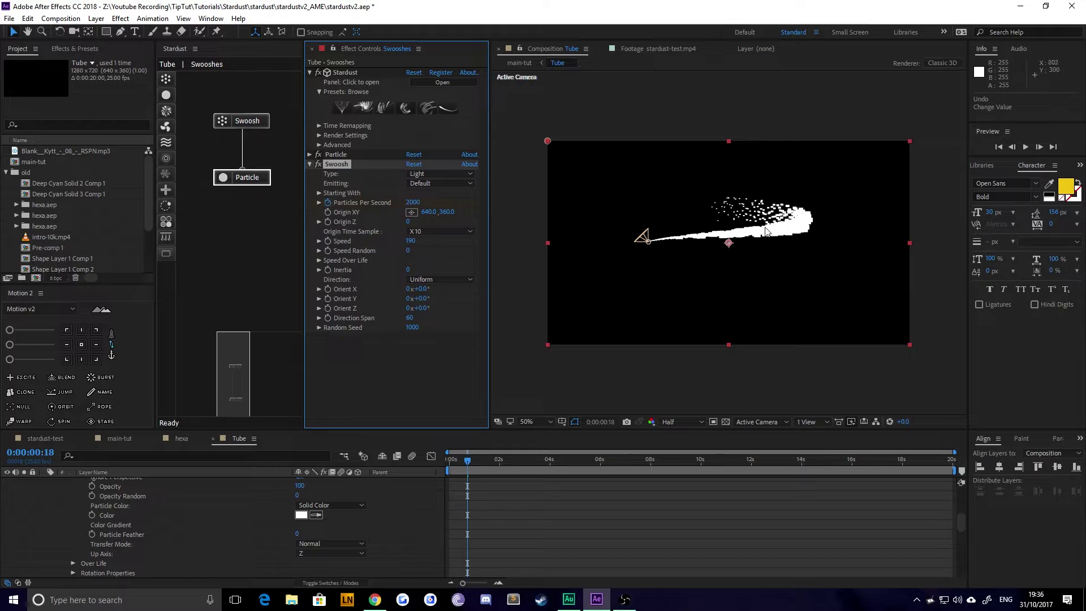
pyautogui.click(410, 242)
pyautogui.write('30')
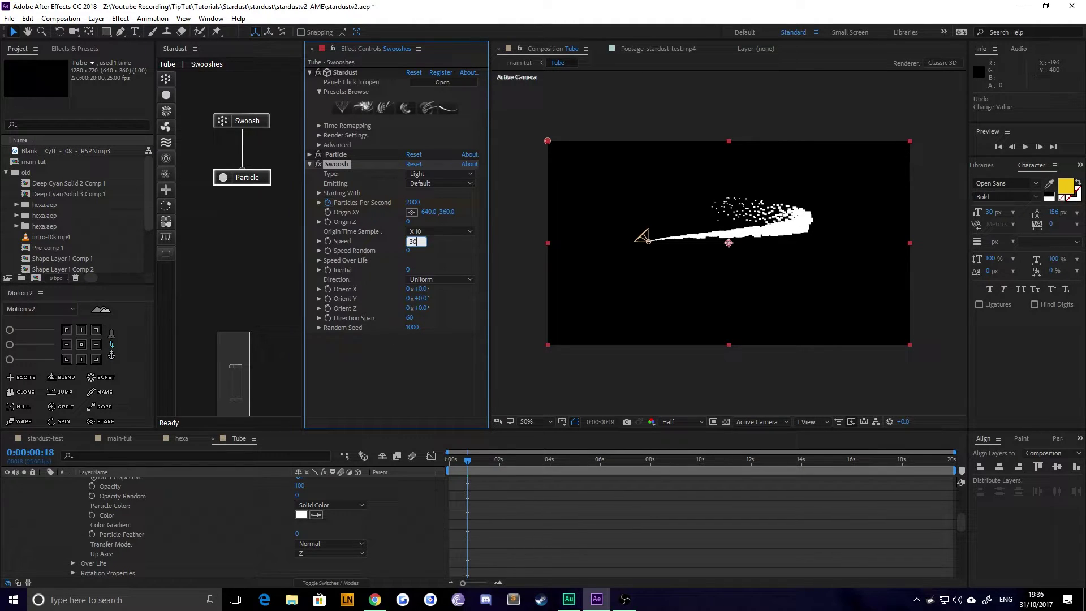
pyautogui.press('Return')
# Keyframe the Swoosh emitter's Speed from 30 at 0:00:00:00 to 0 at 0:00:03:23 and preview the animation.
pyautogui.moveTo(484, 460); pyautogui.dragTo(432, 467)
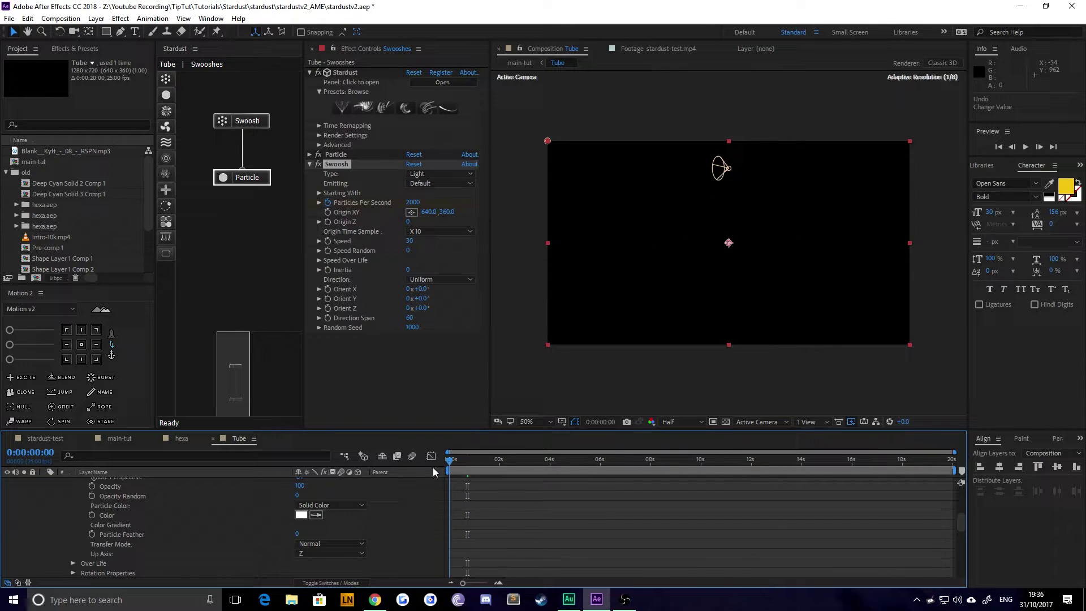
pyautogui.click(330, 240)
pyautogui.click(548, 462)
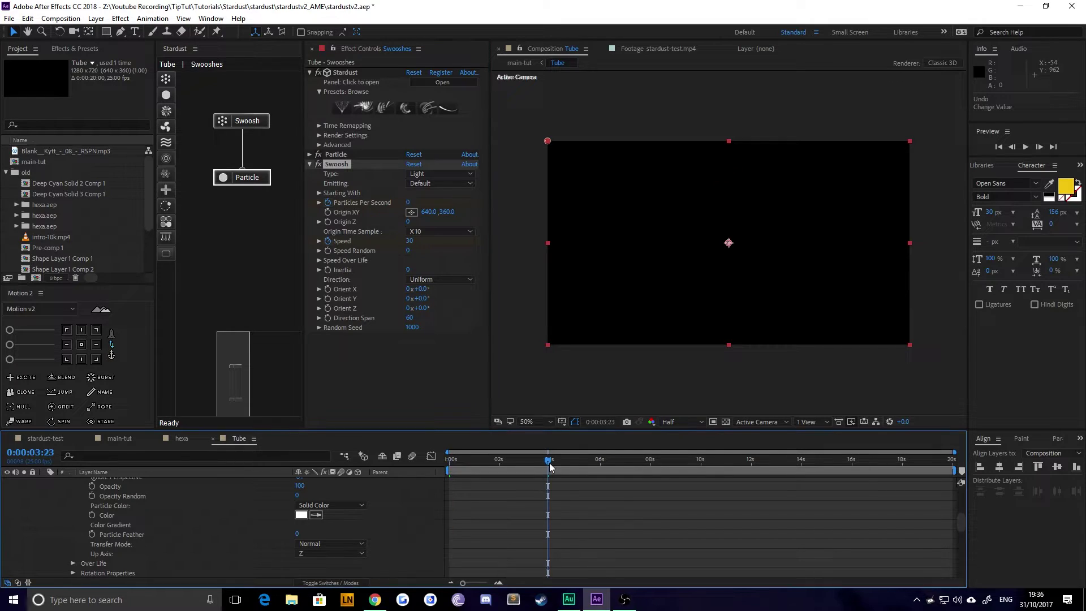
pyautogui.click(410, 241)
pyautogui.write('0')
pyautogui.moveTo(482, 446); pyautogui.dragTo(446, 466)
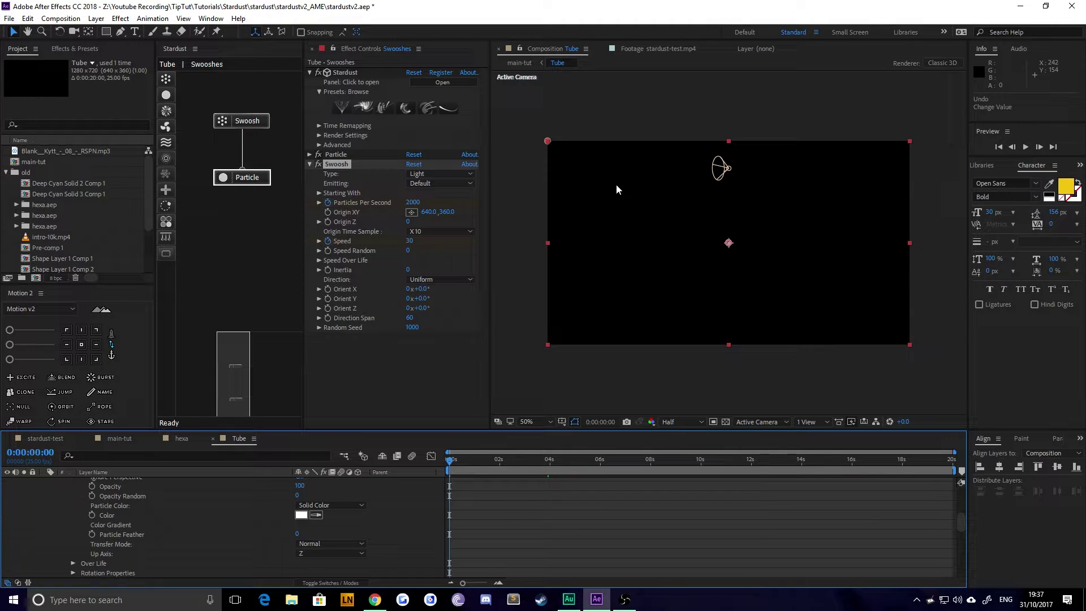
pyautogui.press('space')
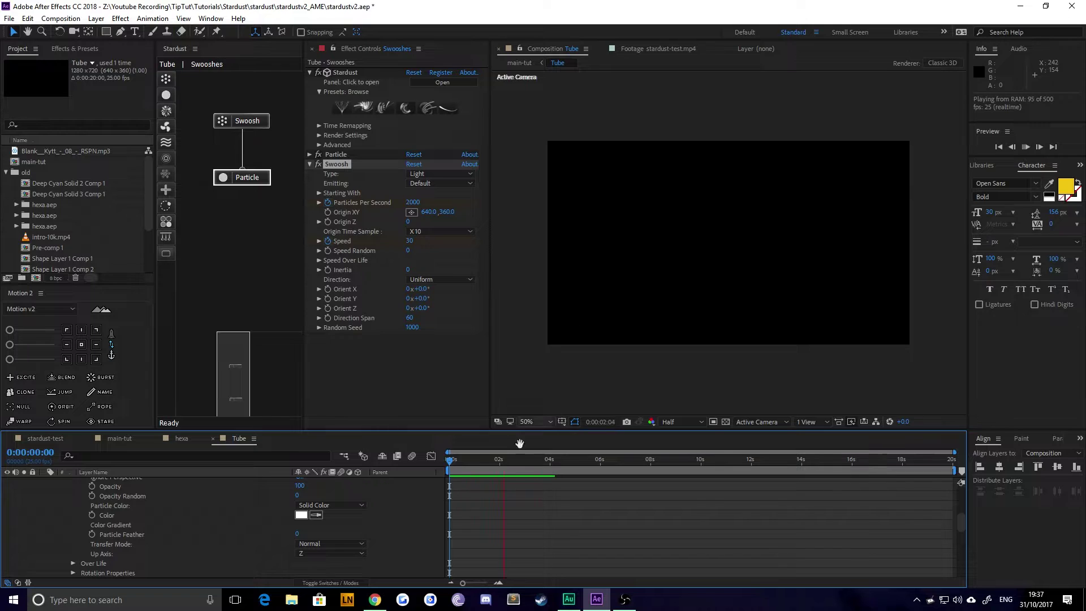
pyautogui.click(455, 459)
pyautogui.moveTo(452, 468); pyautogui.dragTo(488, 472)
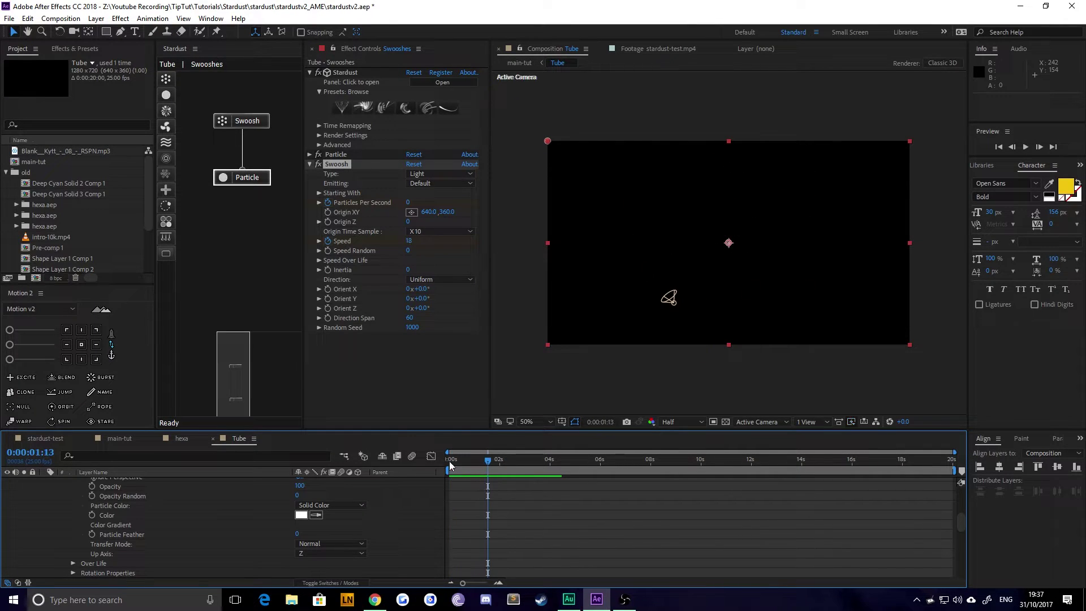
# Move the second Speed keyframe to 0:00:01:06, near the last Particles Per Second keyframe, and preview the swoosh.
pyautogui.press('u')
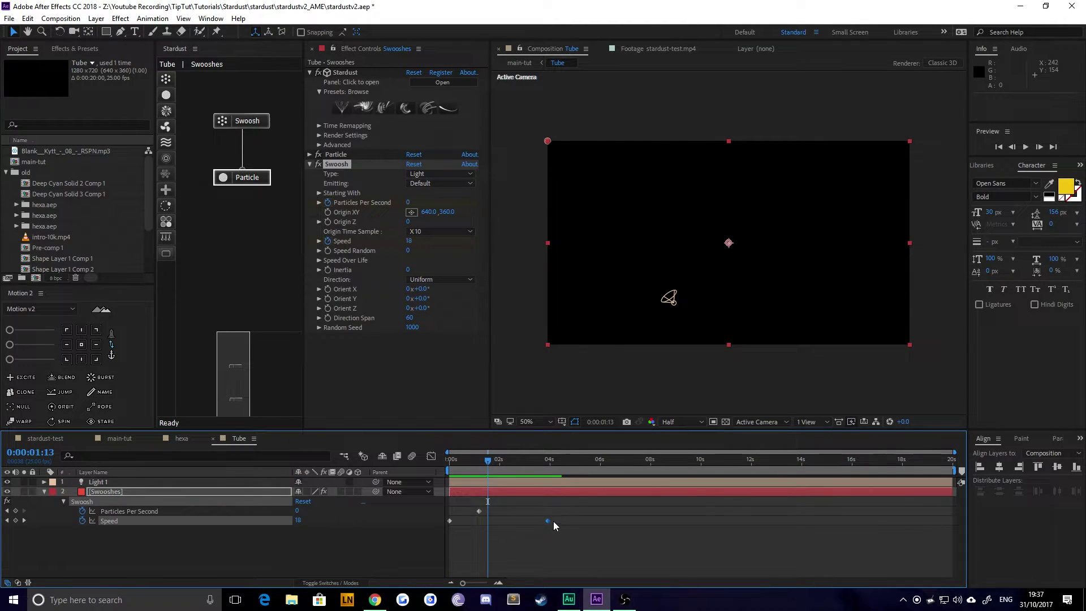
pyautogui.moveTo(547, 521); pyautogui.dragTo(479, 526)
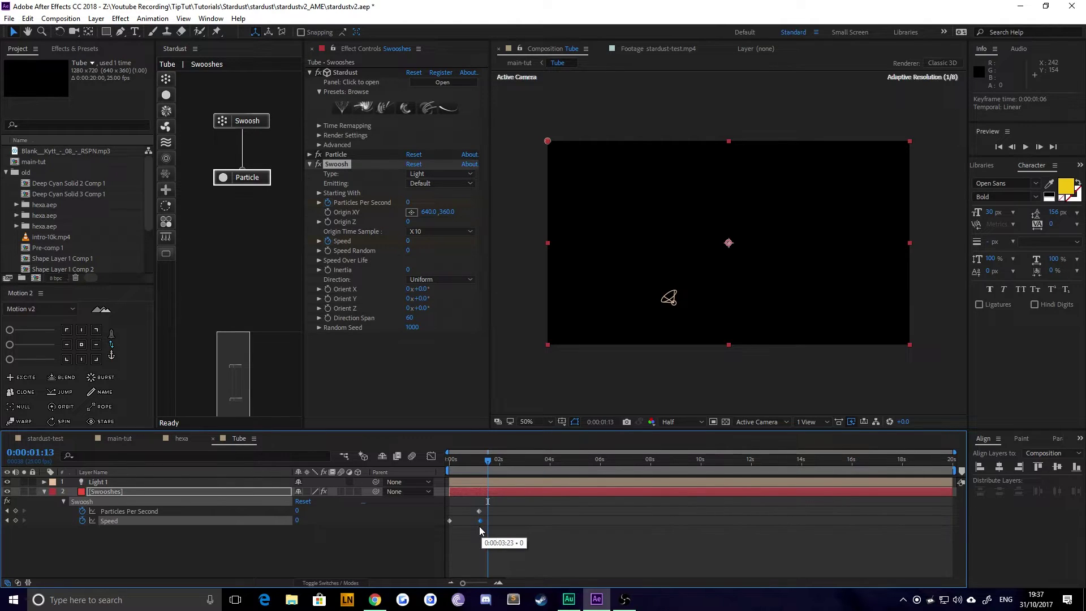
pyautogui.moveTo(466, 460); pyautogui.dragTo(440, 440)
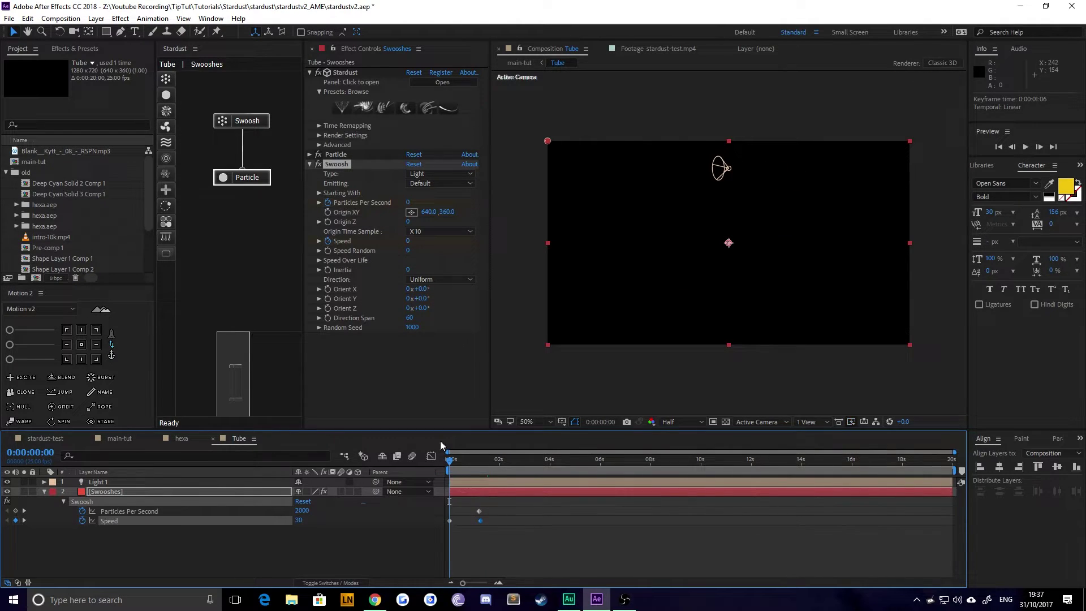
pyautogui.press('space')
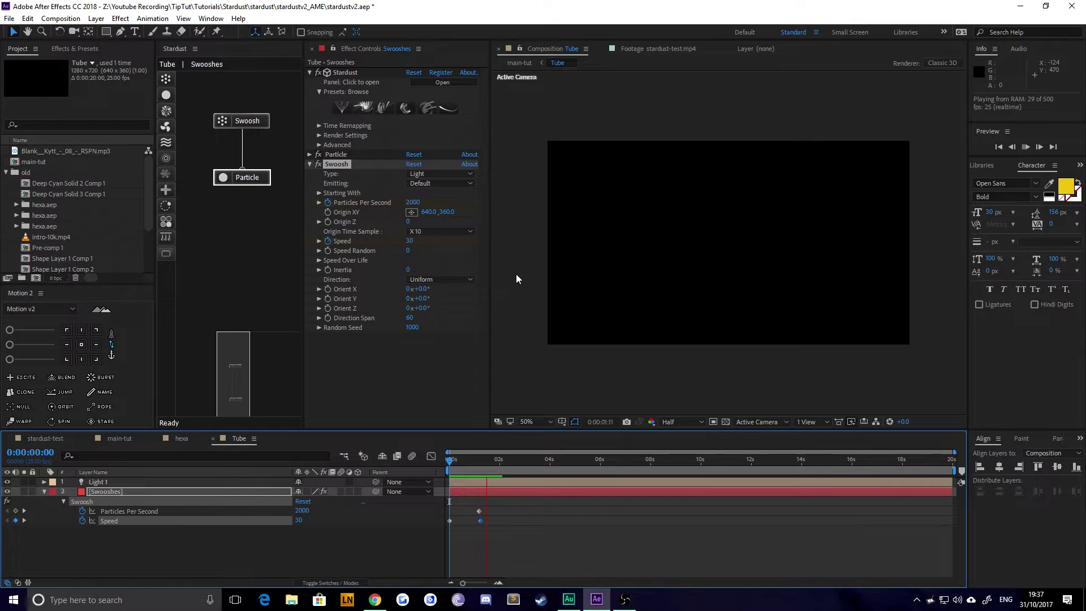
pyautogui.press('space')
pyautogui.moveTo(473, 461); pyautogui.dragTo(458, 464)
# Switch to the main-tut composition, preview from 0:00:04:19 and scrub through the swoosh up to 0:00:06:16.
pyautogui.click(62, 438)
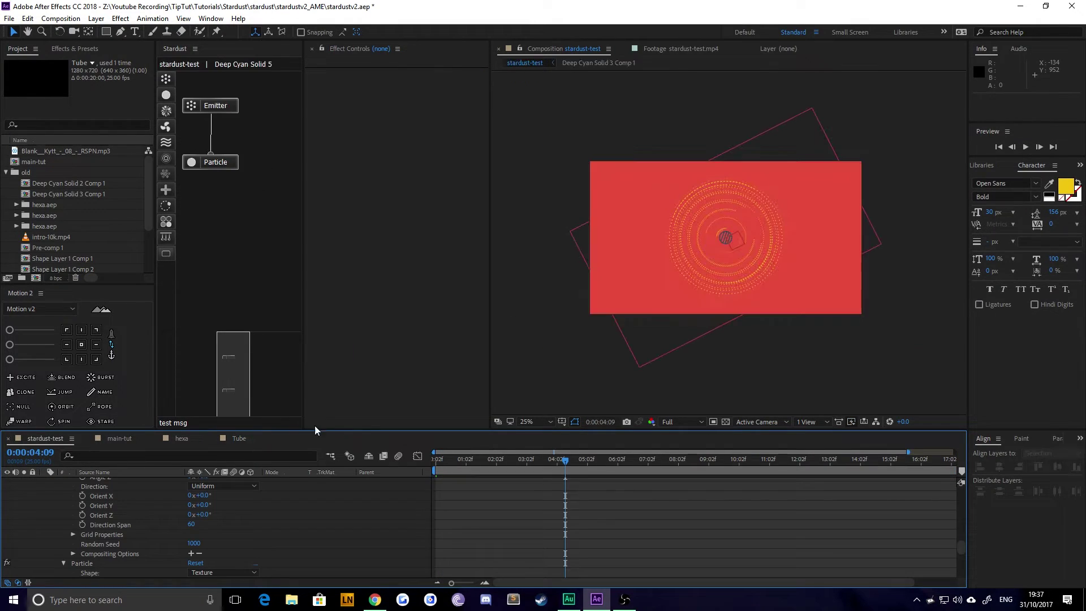
pyautogui.click(120, 438)
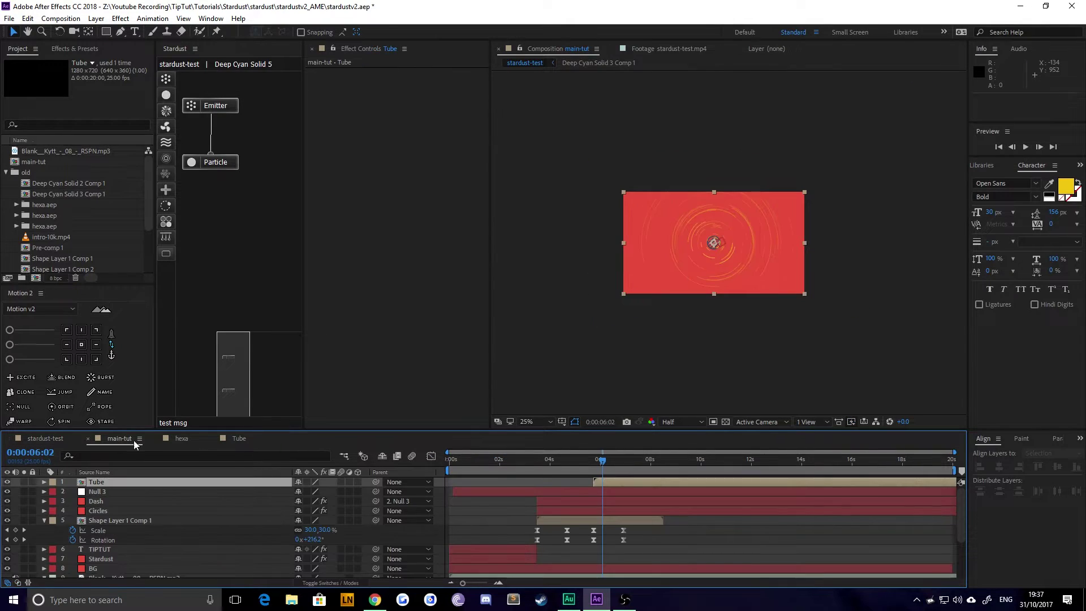
pyautogui.click(571, 465)
pyautogui.press('space')
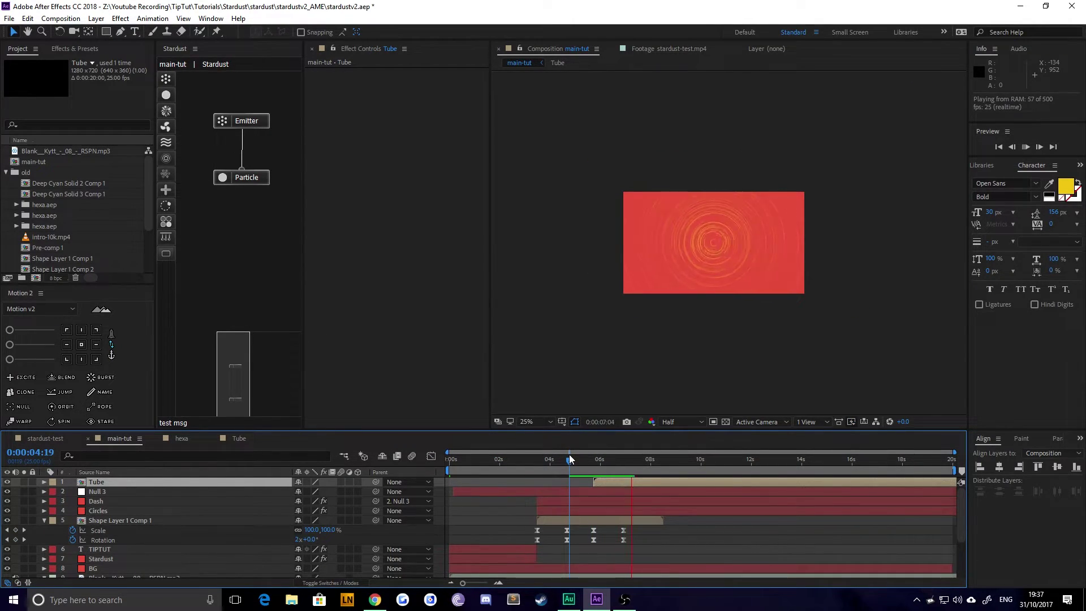
pyautogui.moveTo(594, 460); pyautogui.dragTo(610, 461)
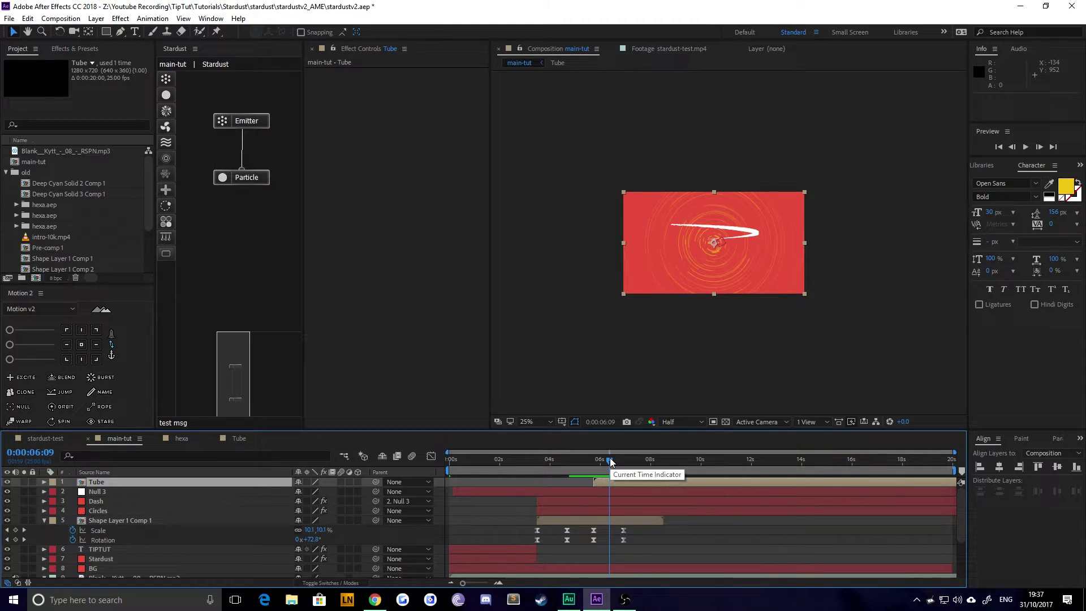
pyautogui.moveTo(601, 466); pyautogui.dragTo(616, 464)
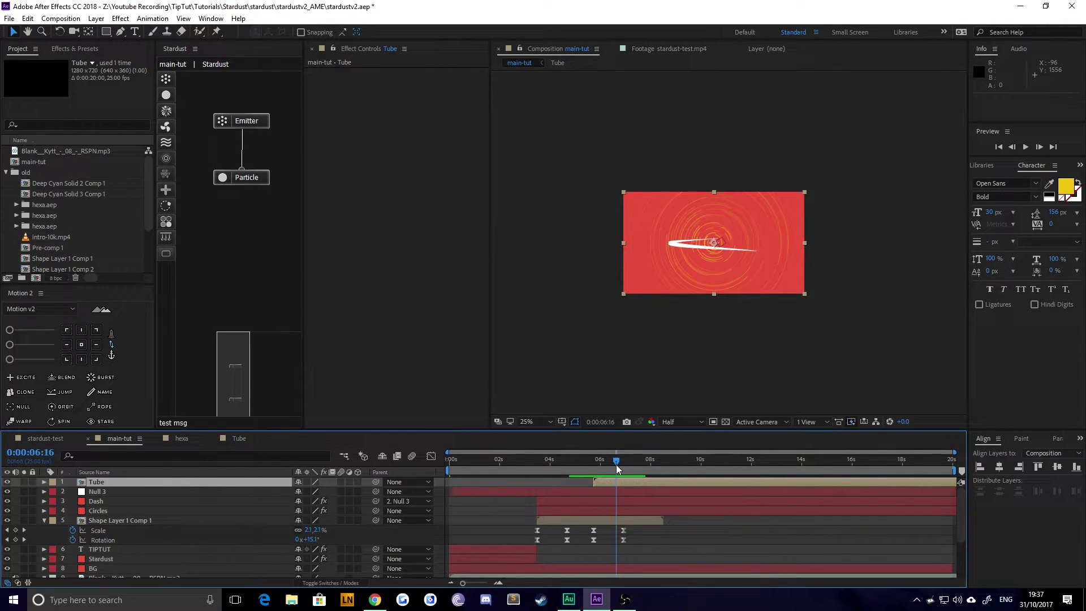
# Duplicate the Tube layer and set the lower copy's Opacity to 50%.
pyautogui.click(569, 483)
pyautogui.click(613, 483)
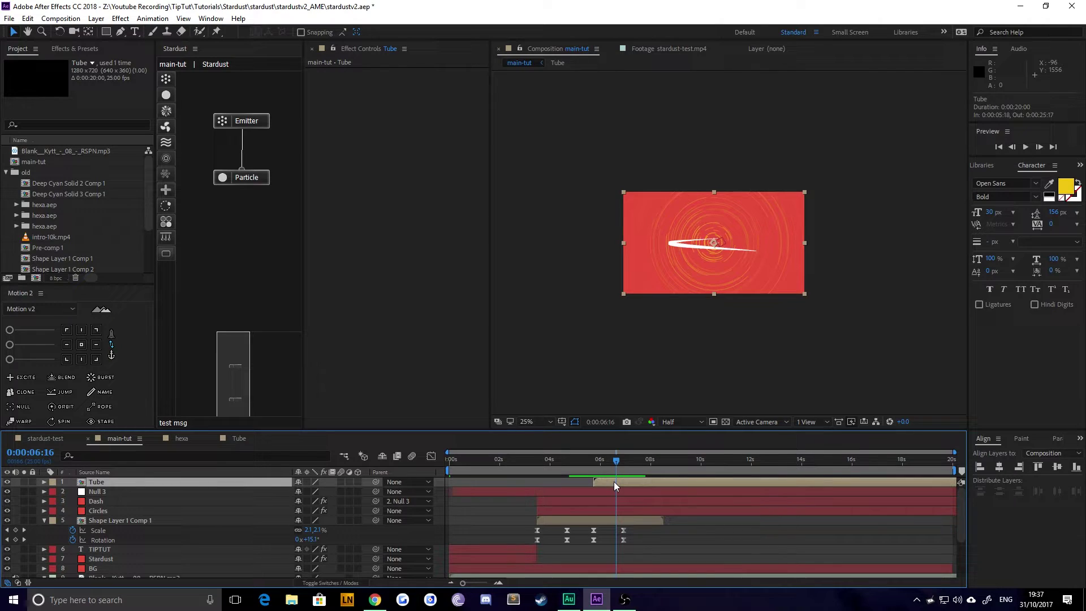
pyautogui.hotkey('ctrl', 'd')
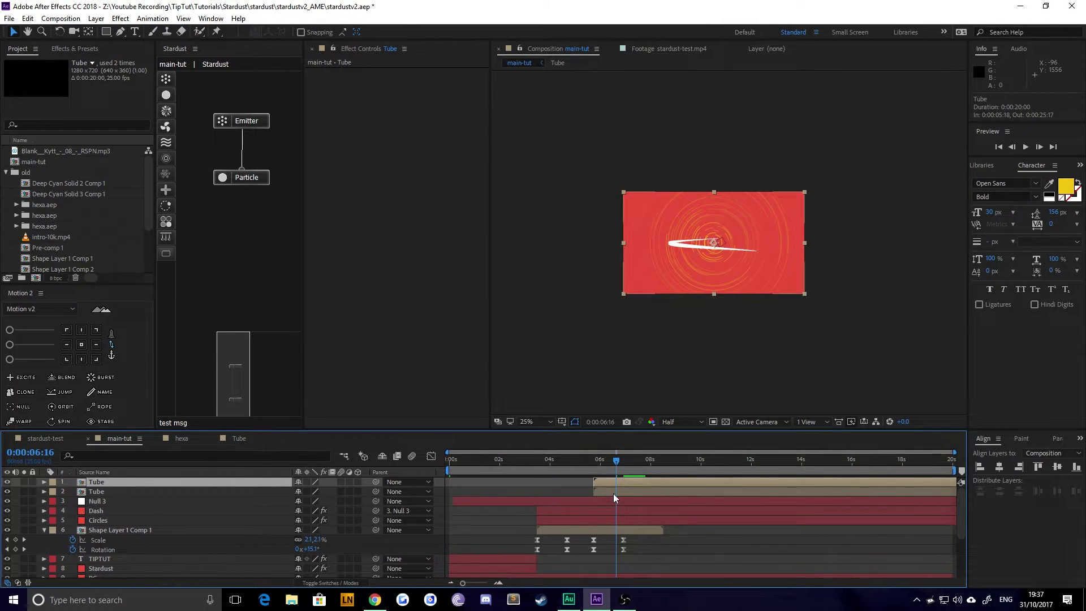
pyautogui.click(613, 492)
pyautogui.press('t')
pyautogui.click(302, 501)
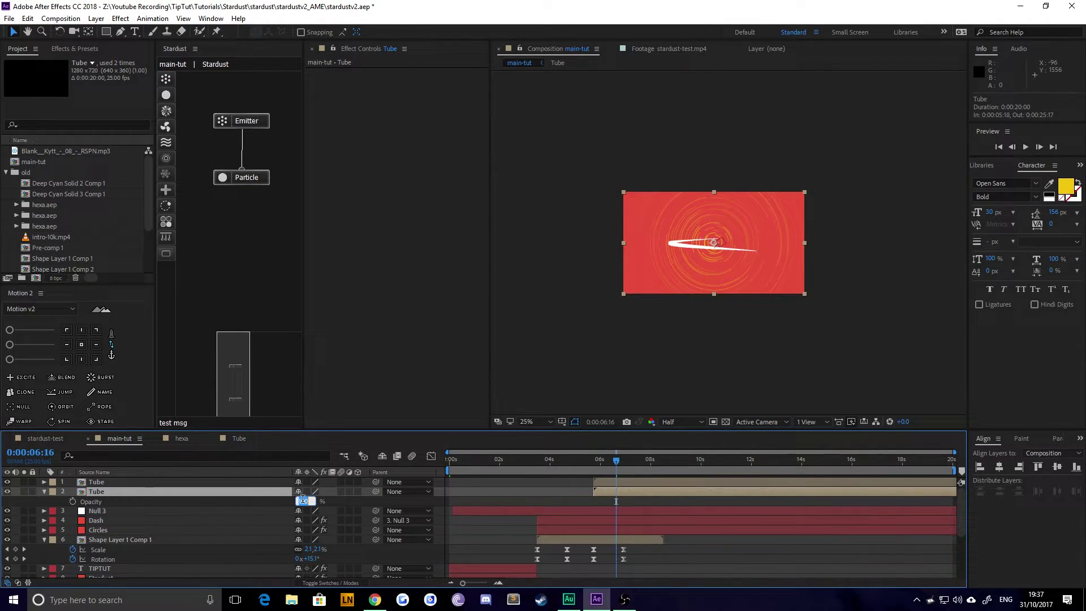
pyautogui.write('50')
pyautogui.press('Return')
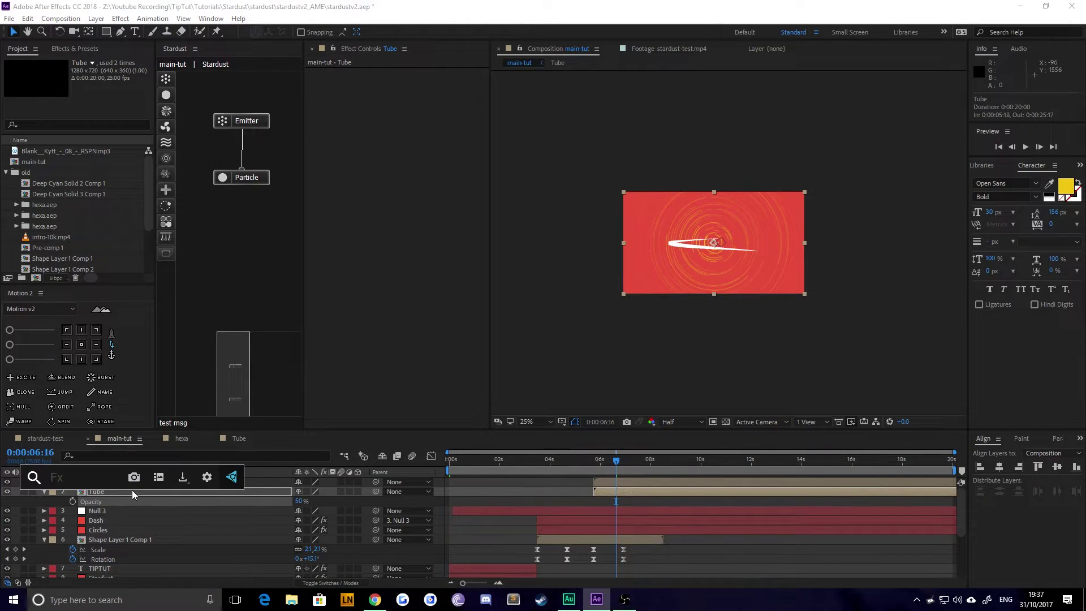
# Flip the lower Tube layer horizontally and inspect the mirrored swooshes at 50% magnification.
pyautogui.rightClick(132, 490)
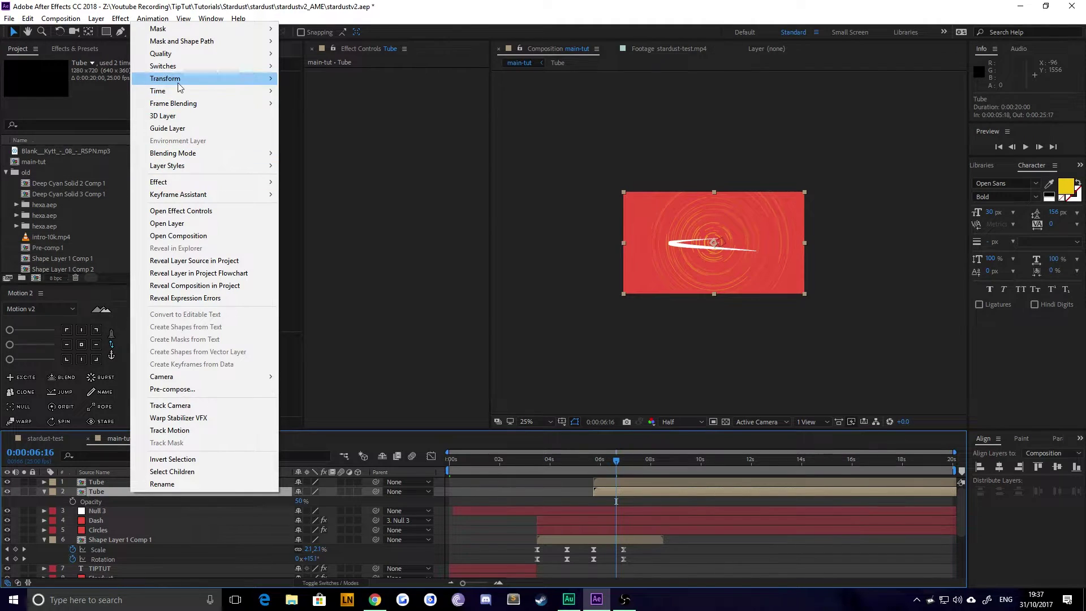
pyautogui.moveTo(180, 82)
pyautogui.click(317, 172)
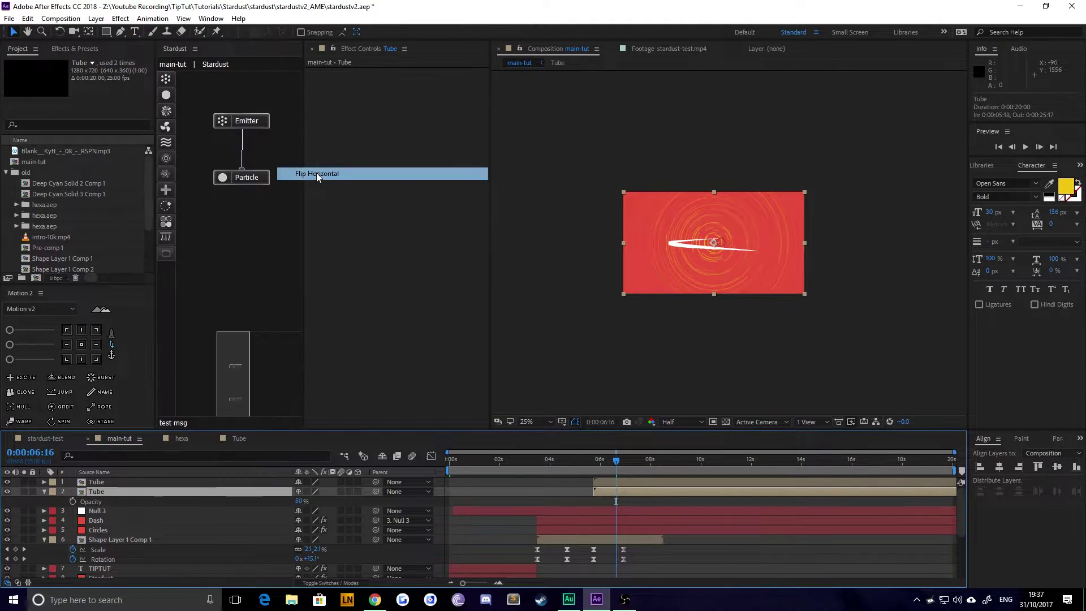
pyautogui.press('.')
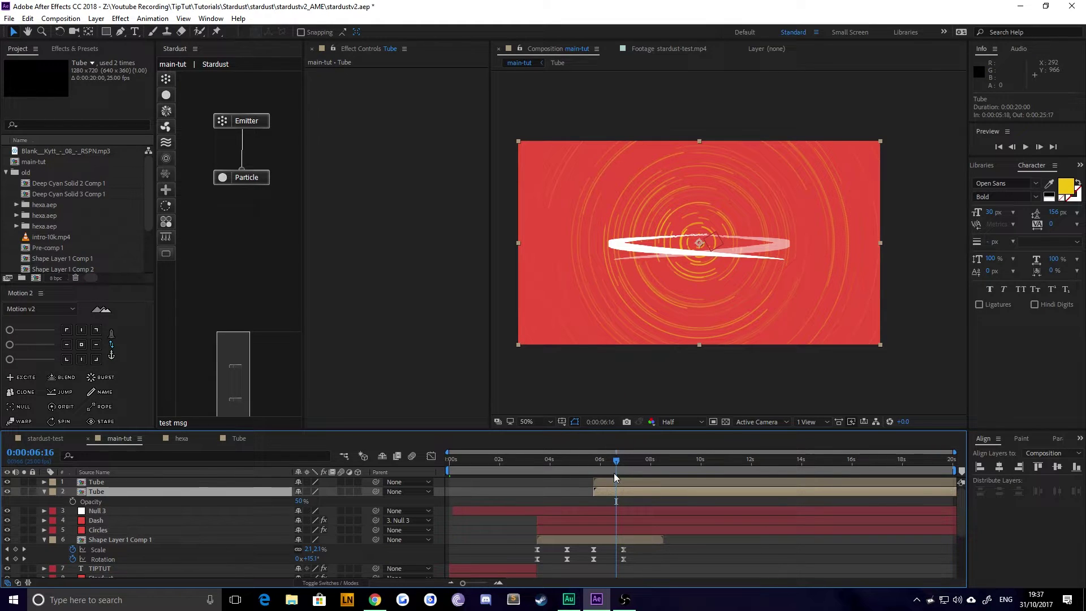
# Shift the lower Tube layer slightly later than the upper one, preview from 0:00:05:16 and park the playhead at 0:00:07:00.
pyautogui.moveTo(613, 491); pyautogui.dragTo(592, 471)
pyautogui.press('space')
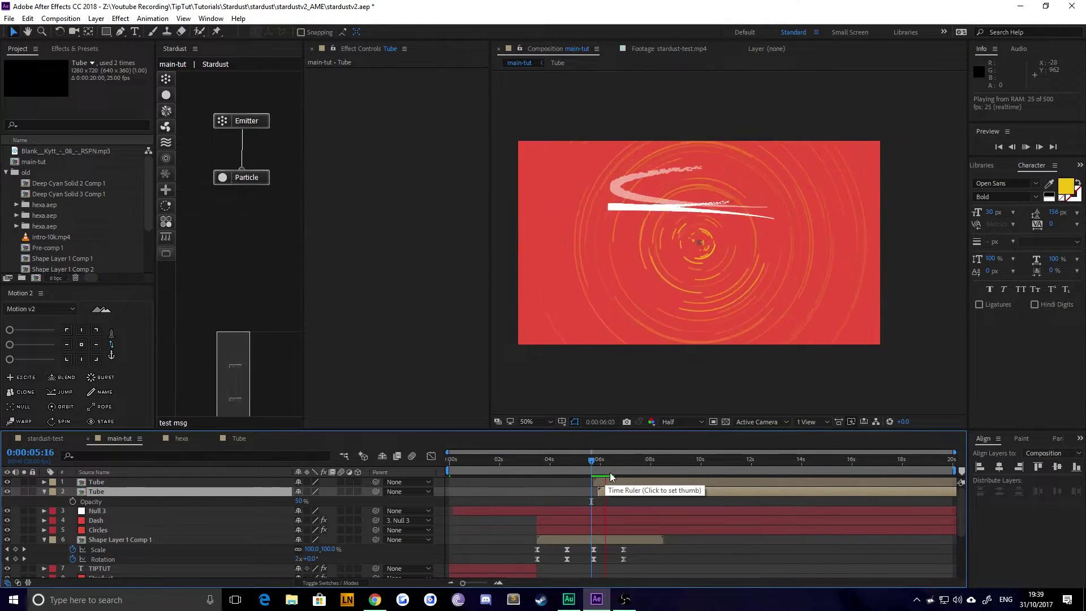
pyautogui.moveTo(610, 473)
pyautogui.mouseDown()
pyautogui.moveTo(604, 461)
pyautogui.moveTo(626, 475)
pyautogui.mouseUp()
# Add Shape Layer 1 Comp 2 from the project to main-tut as the topmost layer.
pyautogui.scroll(-3, 592, 516)
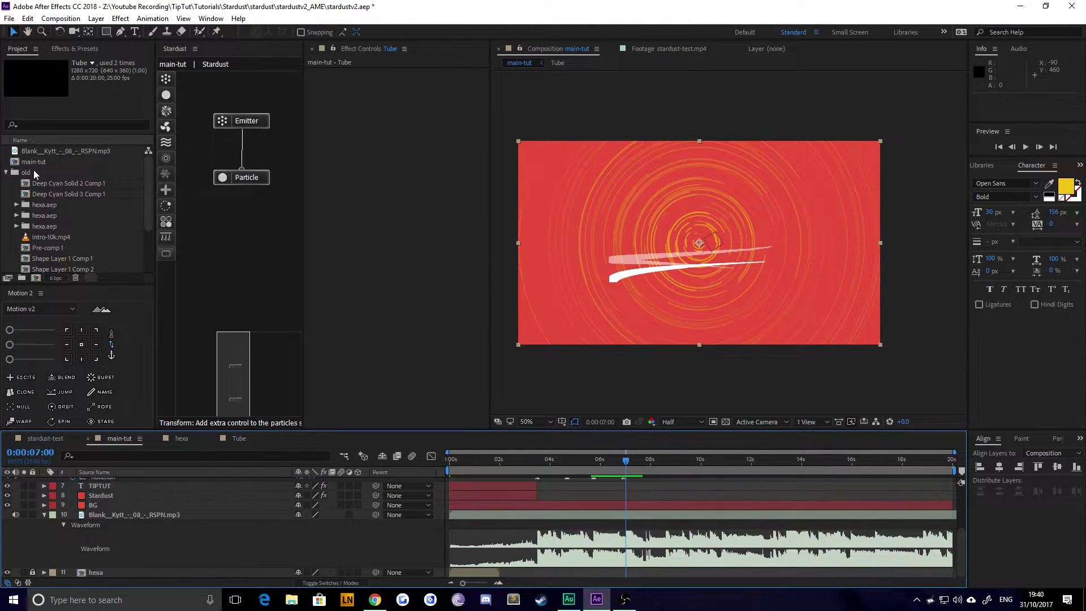
pyautogui.scroll(-2, 51, 229)
pyautogui.click(52, 194)
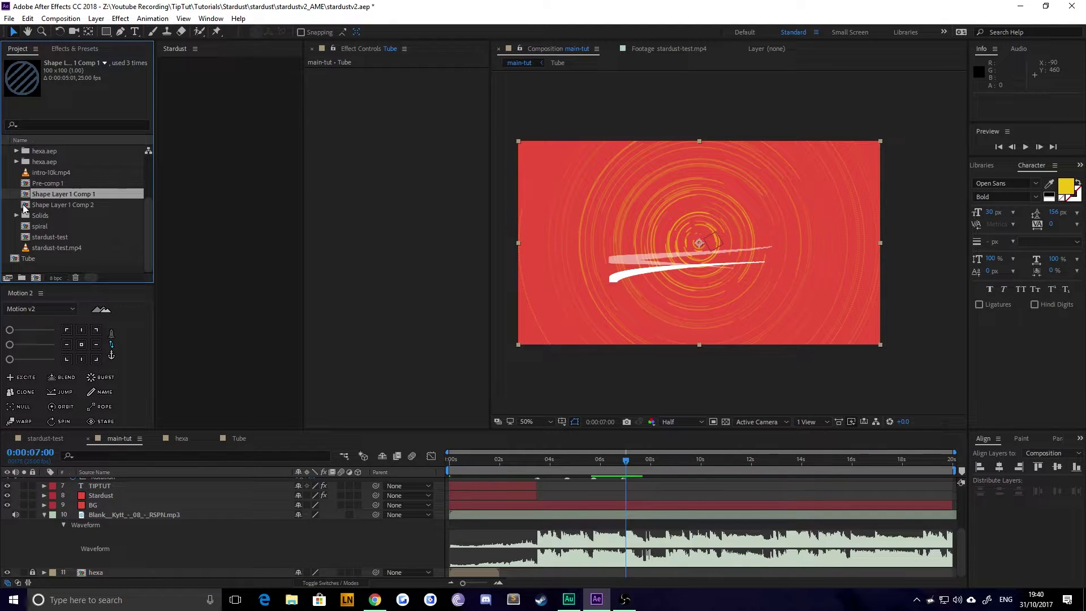
pyautogui.moveTo(23, 209); pyautogui.dragTo(117, 495)
pyautogui.scroll(2, 116, 495)
pyautogui.moveTo(121, 548); pyautogui.dragTo(103, 480)
pyautogui.scroll(3, 111, 488)
pyautogui.scroll(-2, 115, 494)
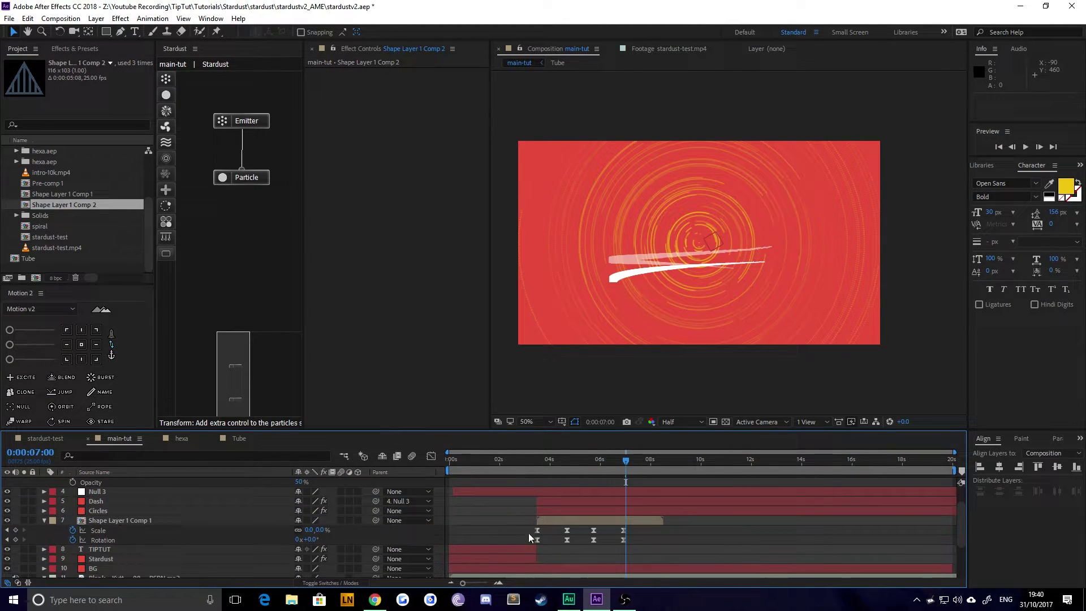
# Copy the Scale and Rotation keyframes from Shape Layer 1 Comp 1 onto Shape Layer 1 Comp 2, starting at 0:00:03:12.
pyautogui.moveTo(528, 532); pyautogui.dragTo(636, 543)
pyautogui.hotkey('ctrl', 'c')
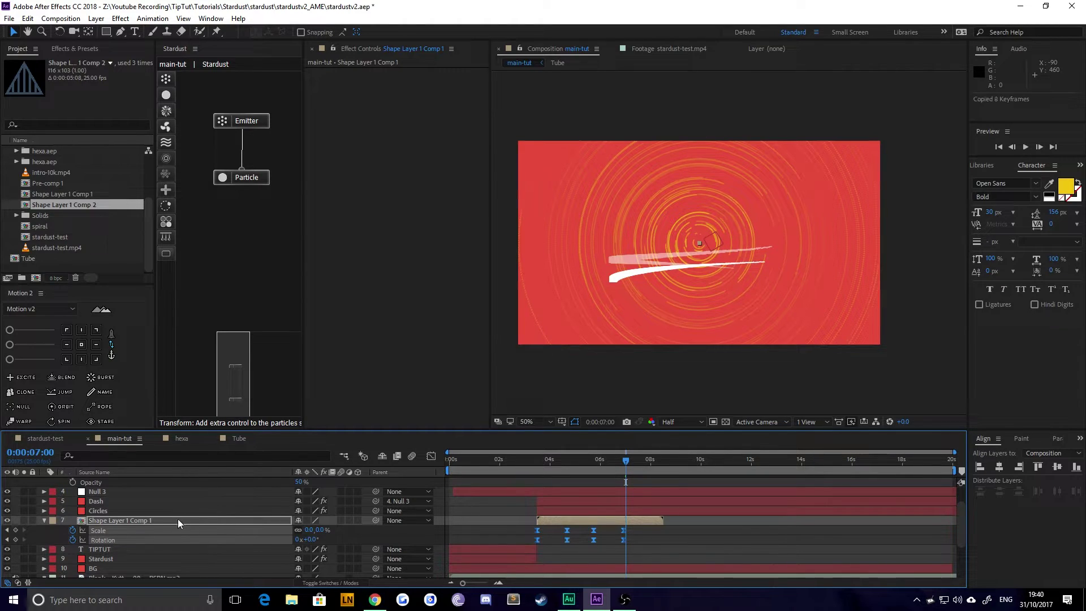
pyautogui.press('j')
pyautogui.press('j')
pyautogui.press('j')
pyautogui.press('j')
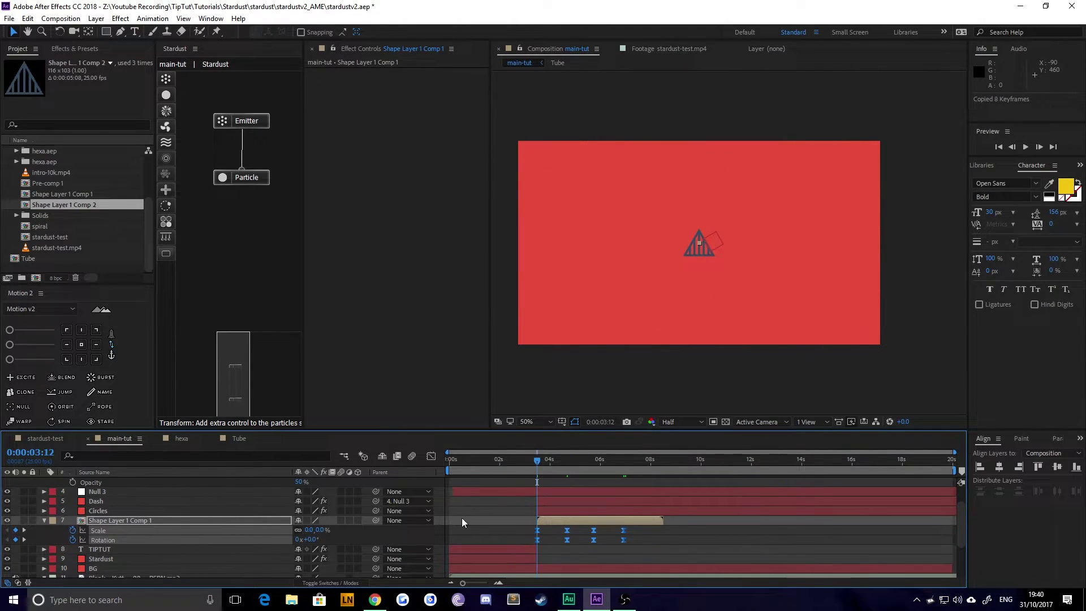
pyautogui.scroll(3, 461, 522)
pyautogui.press('KP_1')
pyautogui.hotkey('ctrl', 'v')
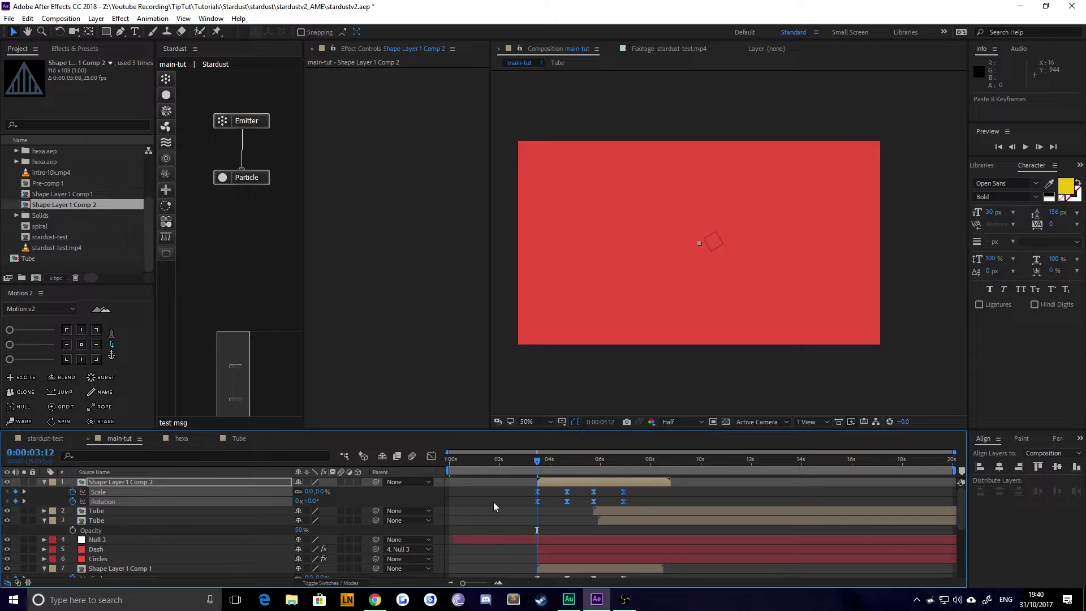
# Shift Shape Layer 1 Comp 2 with its keyframes to start at 0:00:06:22 on the music beat and preview from 0:00:06:17.
pyautogui.press('space')
pyautogui.scroll(-5, 637, 526)
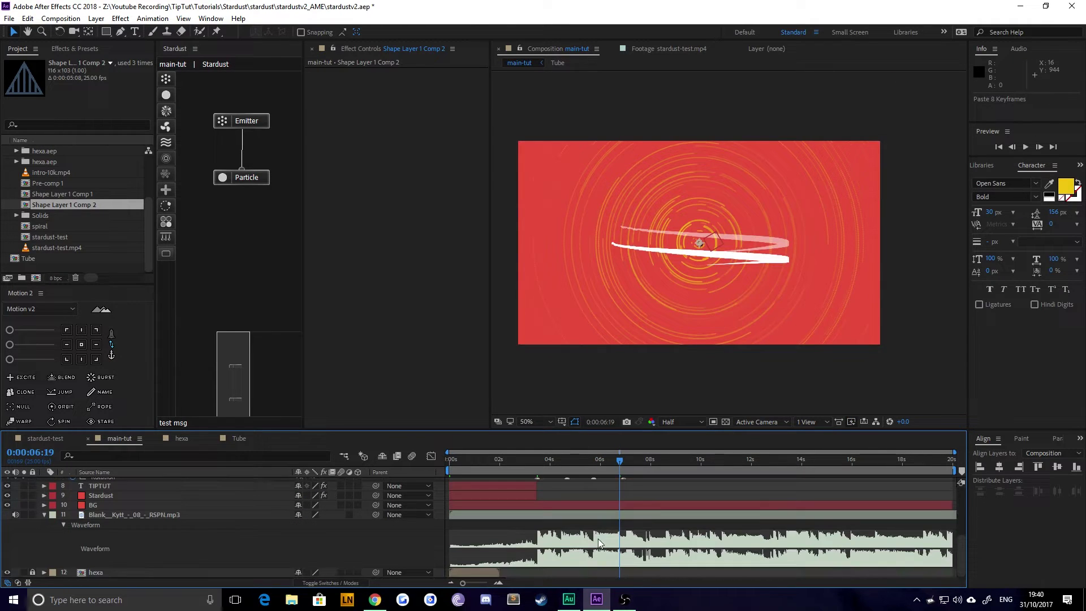
pyautogui.moveTo(622, 455); pyautogui.dragTo(626, 464)
pyautogui.scroll(5, 589, 532)
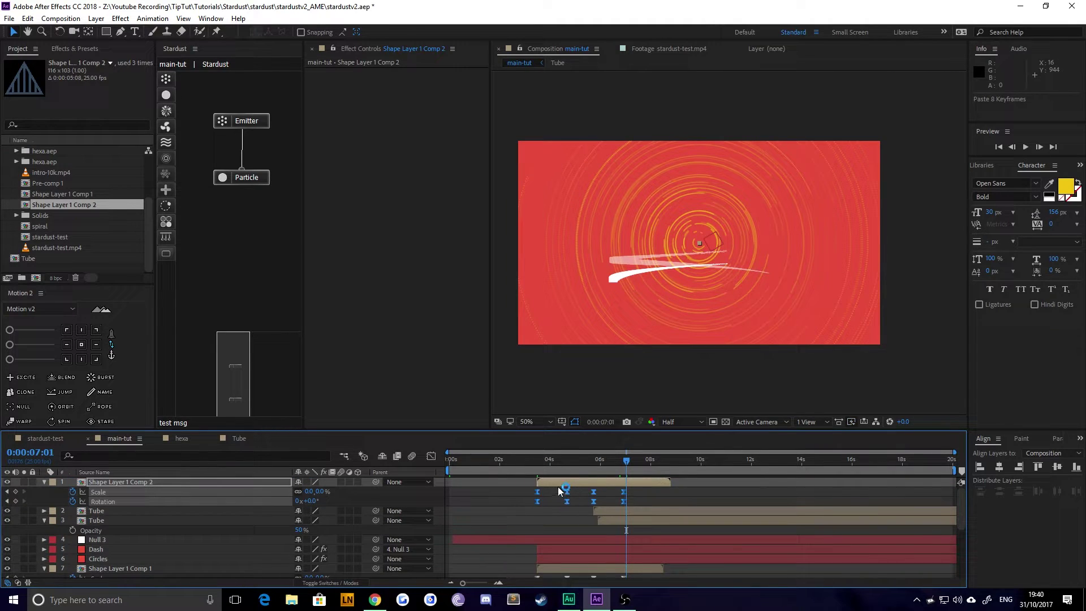
pyautogui.press('[')
pyautogui.press('space')
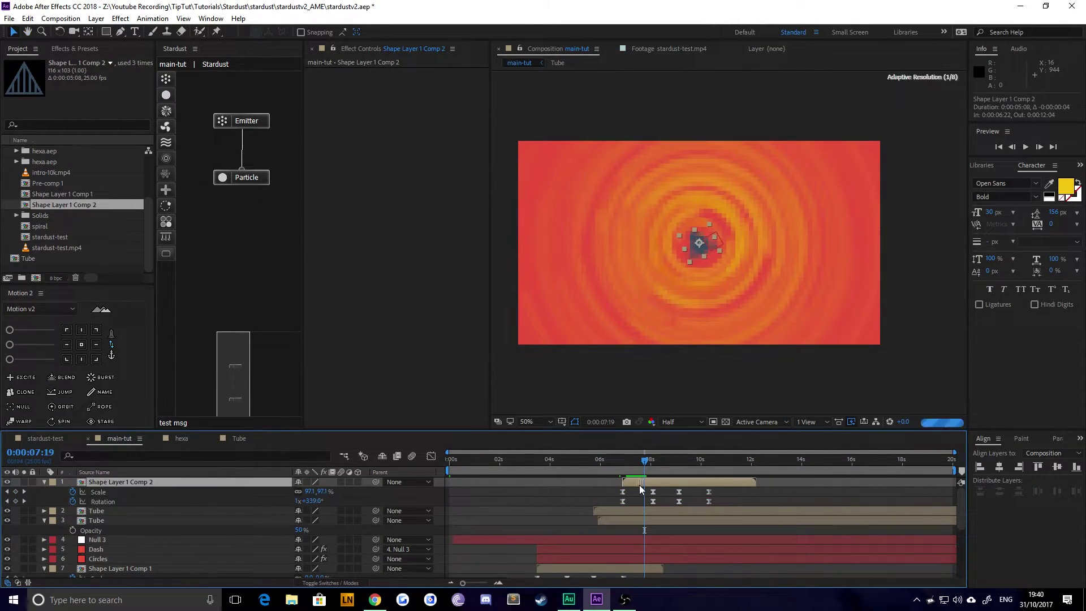
pyautogui.click(617, 460)
pyautogui.press('space')
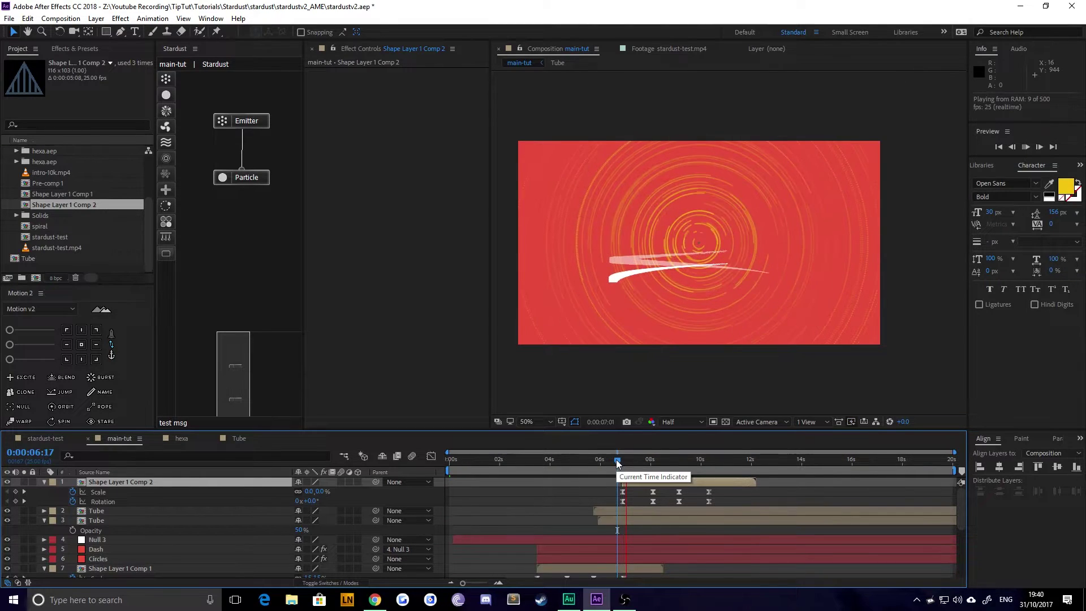
pyautogui.press('space')
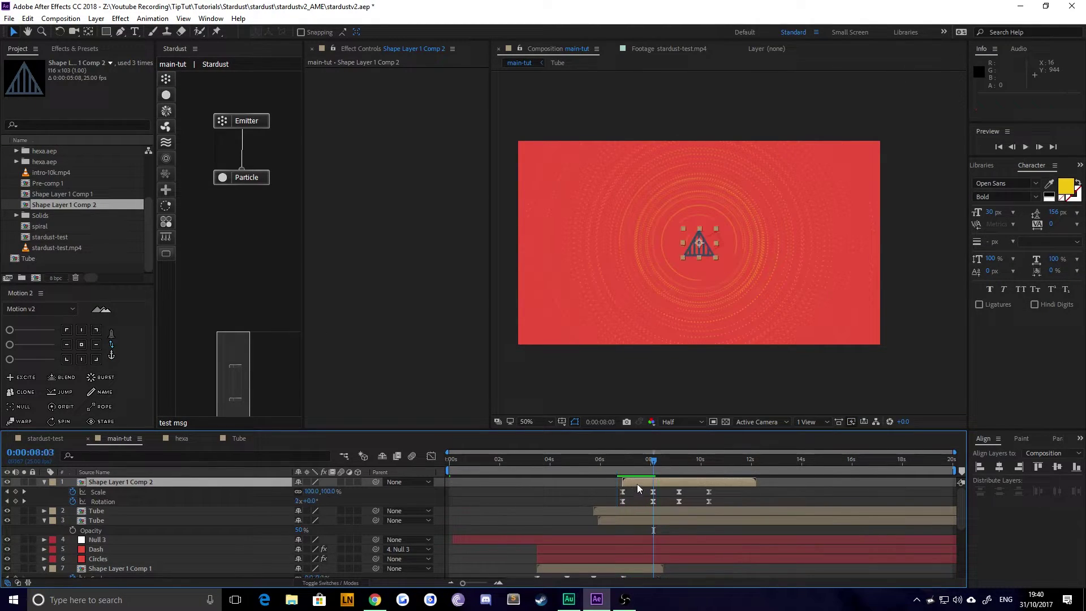
# At the 0:00:08:02 keyframe, move the triangle layer's anchor point about 14.5 px straight down towards the triangle's visual centre.
pyautogui.scroll(3, 724, 249)
pyautogui.press('h')
pyautogui.moveTo(606, 273); pyautogui.dragTo(657, 258)
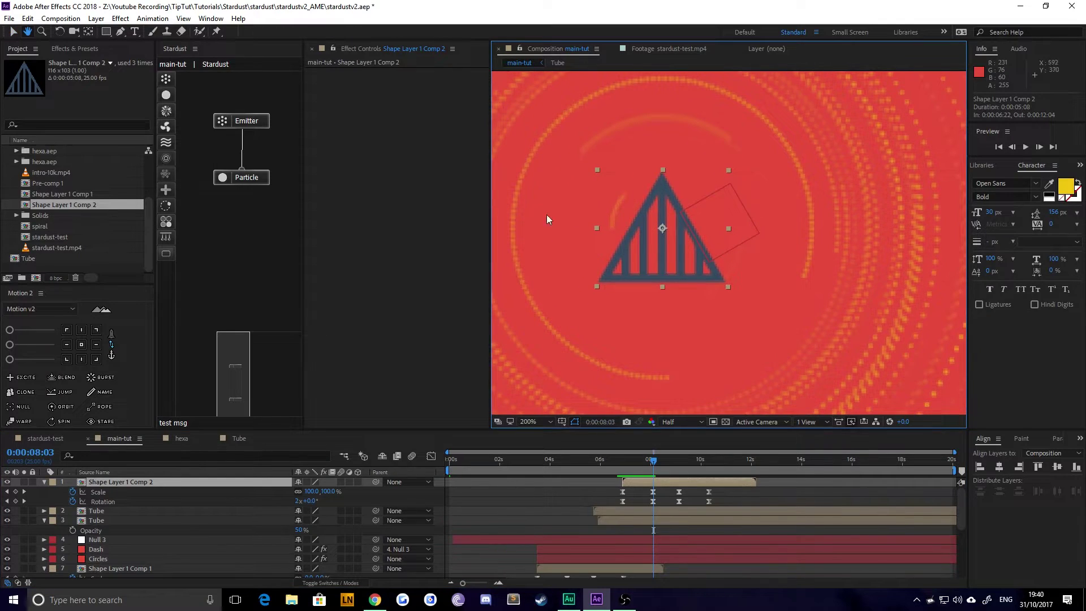
pyautogui.click(88, 32)
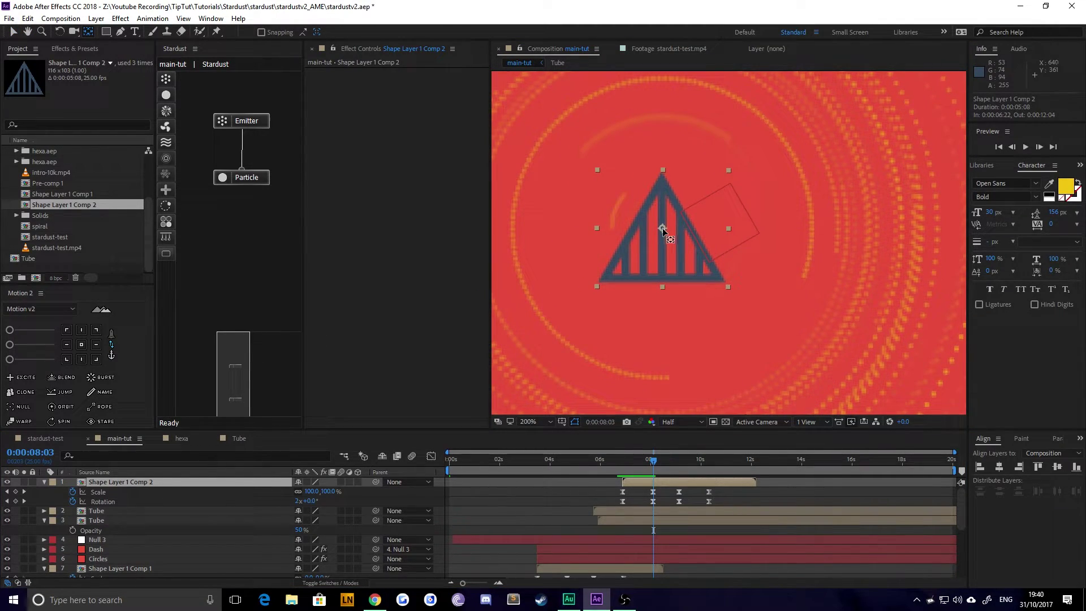
pyautogui.click(7, 492)
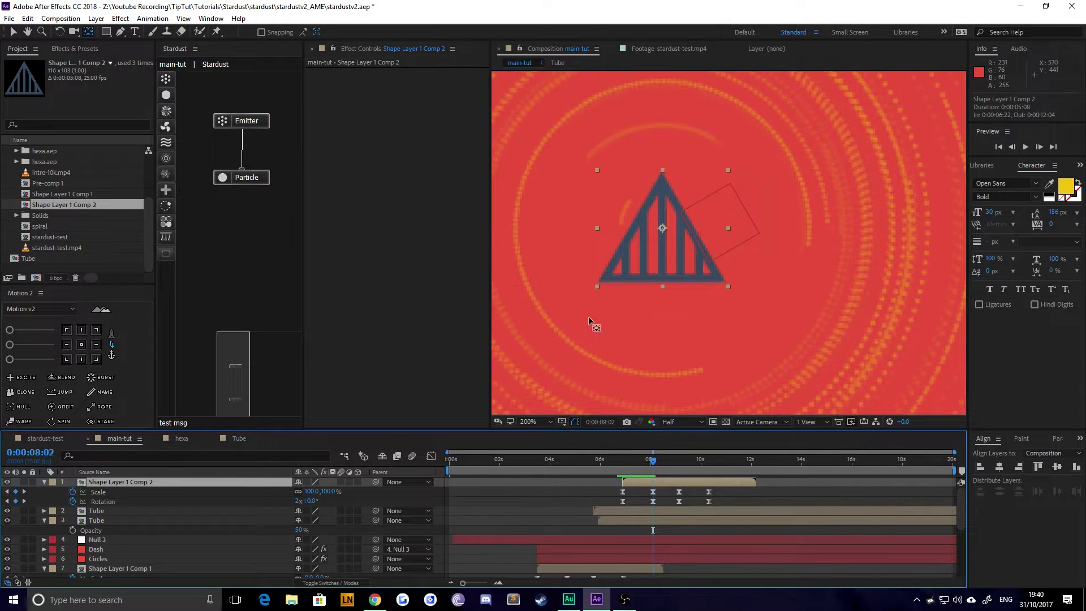
pyautogui.moveTo(662, 228); pyautogui.dragTo(662, 244)
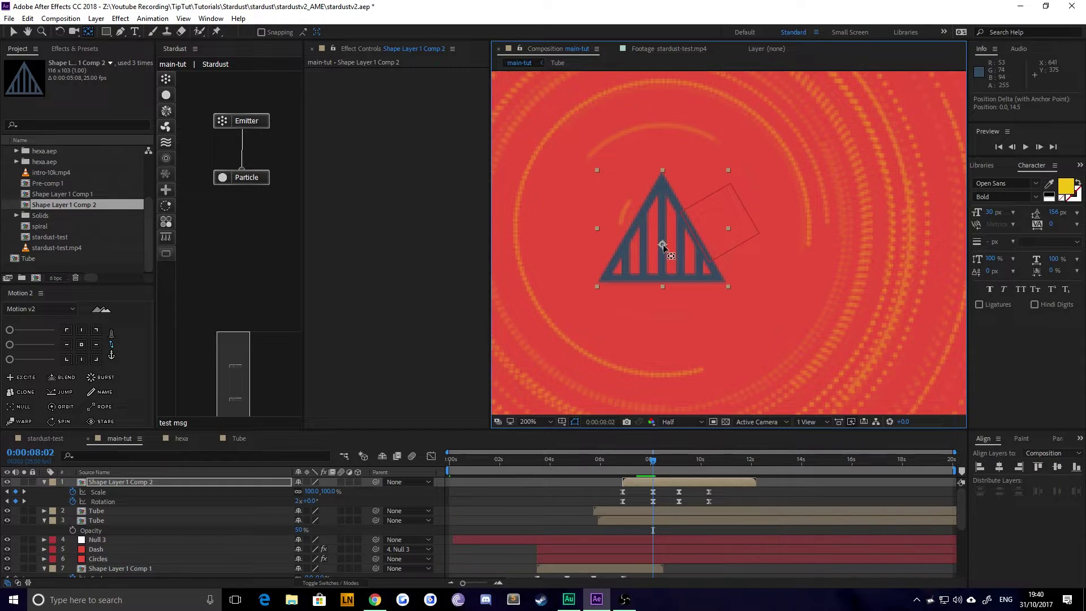
# Set the Y position of the Shape Layer 1 Comp 2 triangle to 340, after trying 320.
pyautogui.press('p')
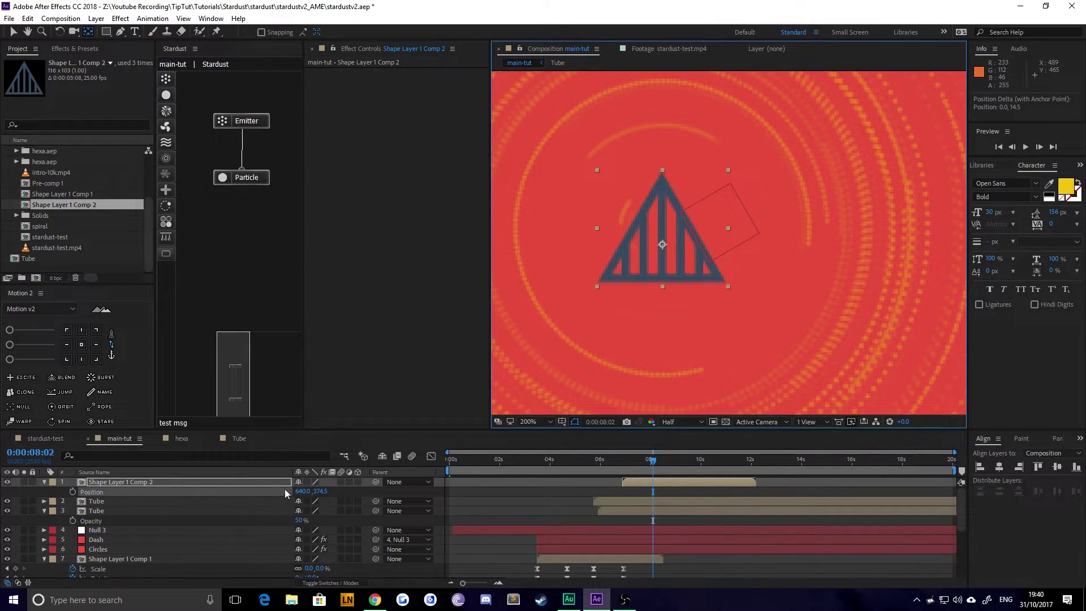
pyautogui.click(325, 491)
pyautogui.write('320')
pyautogui.press('Return')
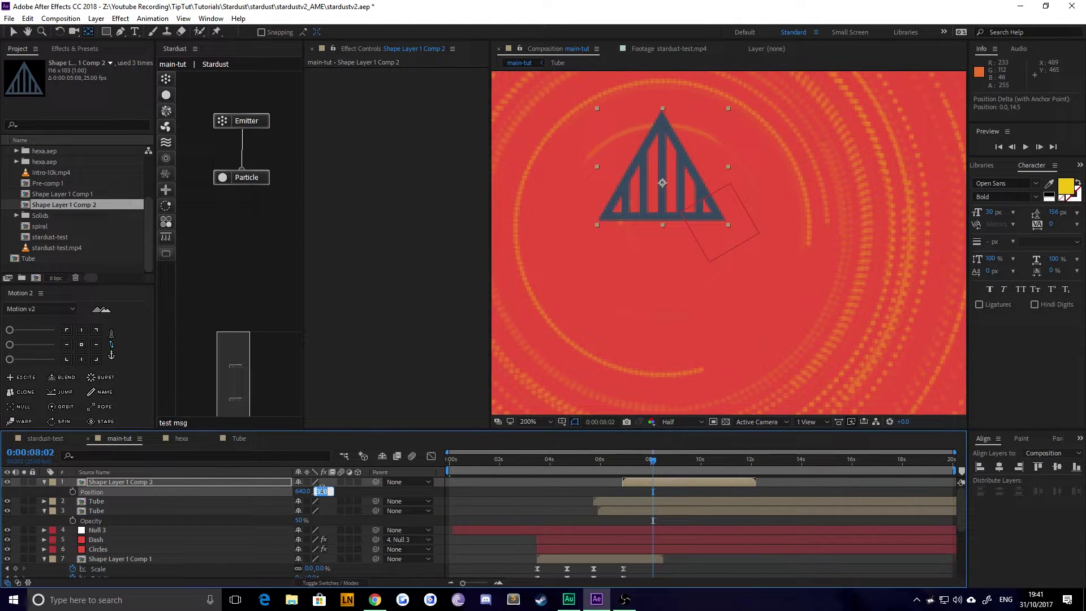
pyautogui.write('340')
pyautogui.press('Return')
pyautogui.scroll(-2, 653, 344)
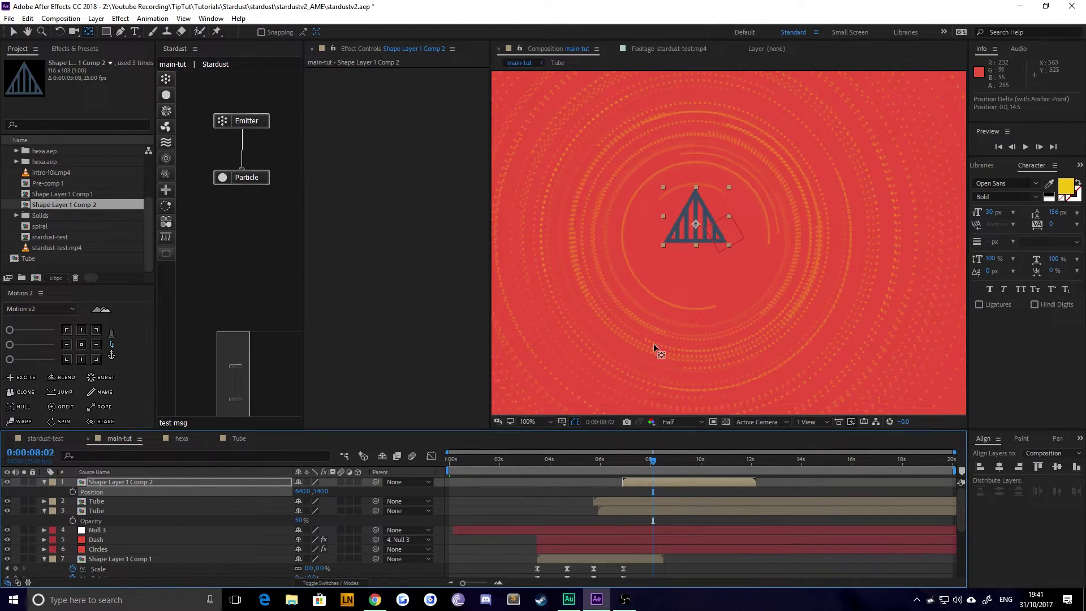
# Shift the Shape Layer 1 Comp 2 layer earlier in time so it starts at about 6.4 seconds, previewing the timing.
pyautogui.click(614, 465)
pyautogui.press('space')
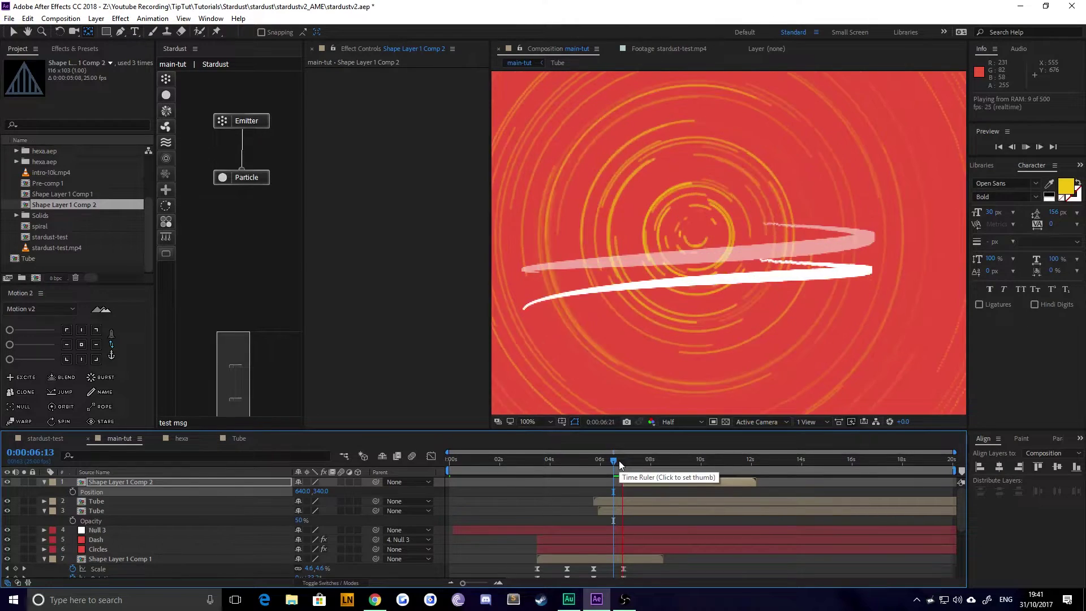
pyautogui.click(637, 484)
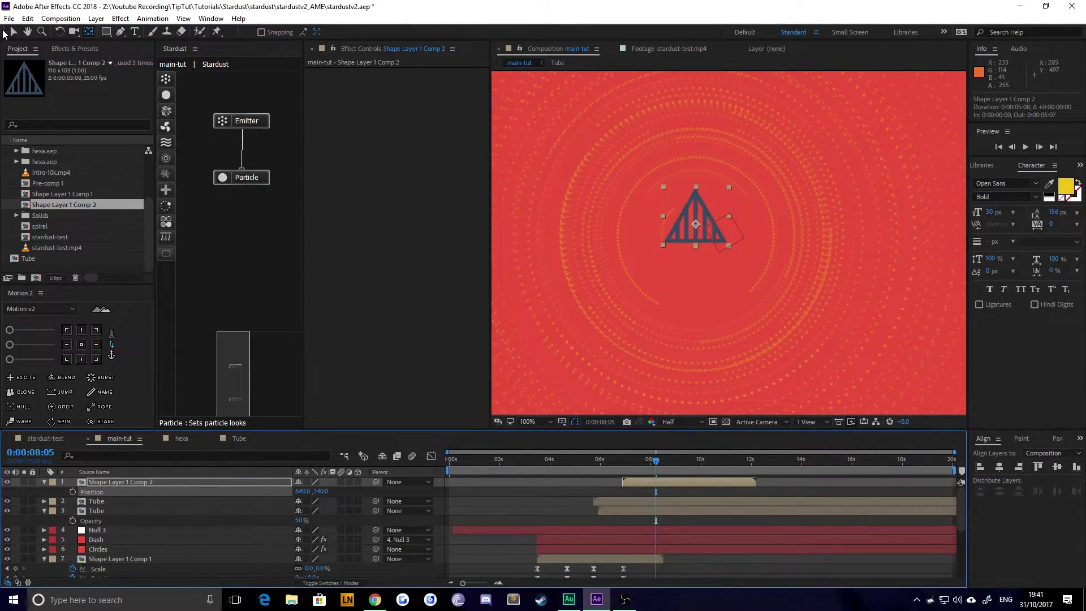
pyautogui.press('v')
pyautogui.moveTo(656, 482); pyautogui.dragTo(649, 483)
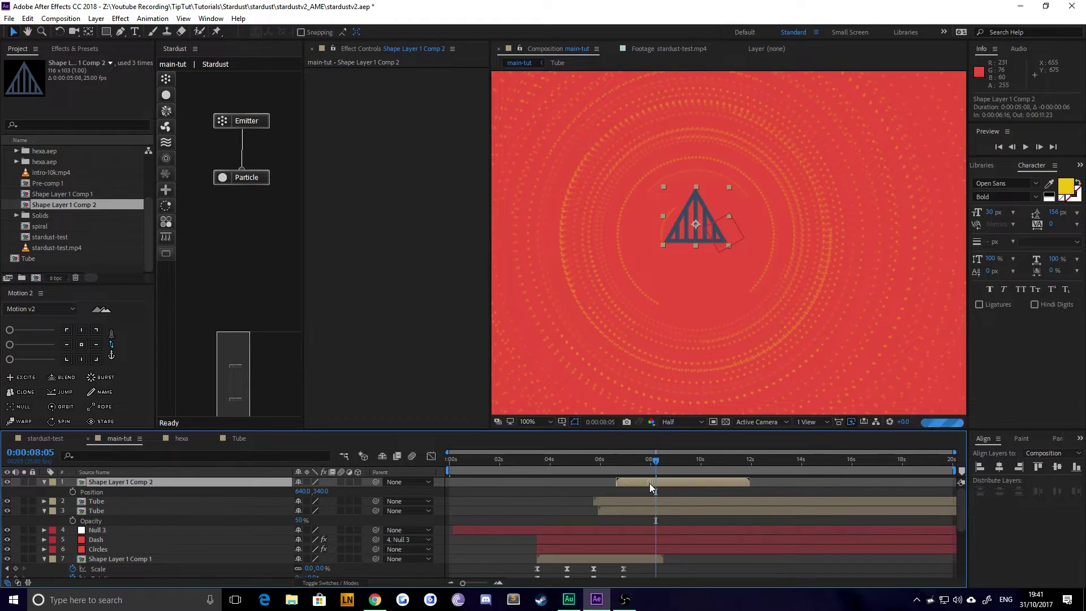
pyautogui.click(609, 460)
pyautogui.press('space')
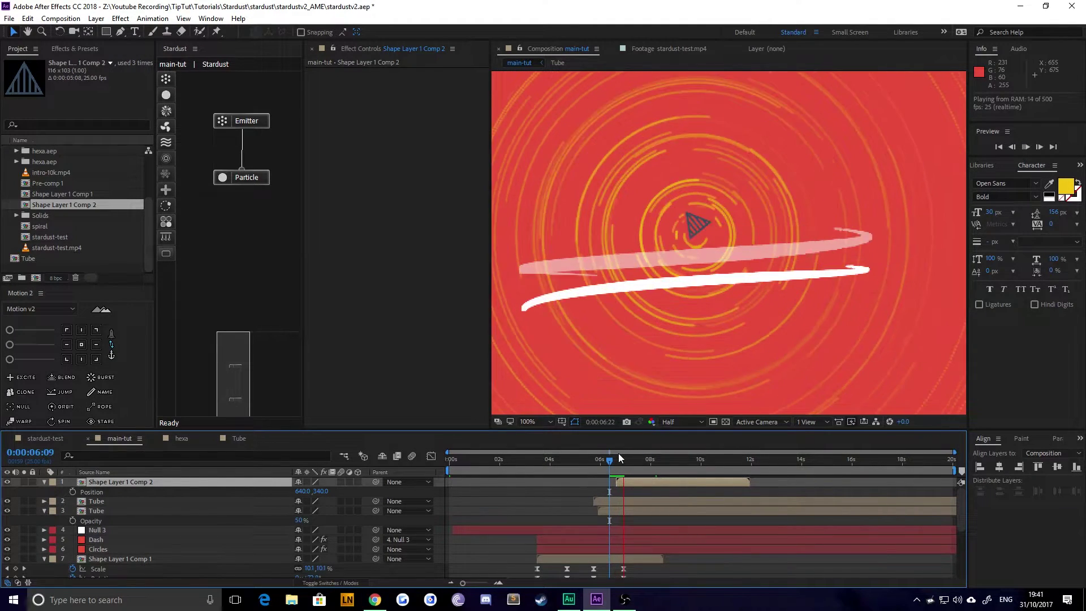
pyautogui.click(626, 483)
pyautogui.moveTo(625, 483); pyautogui.dragTo(620, 483)
pyautogui.click(606, 463)
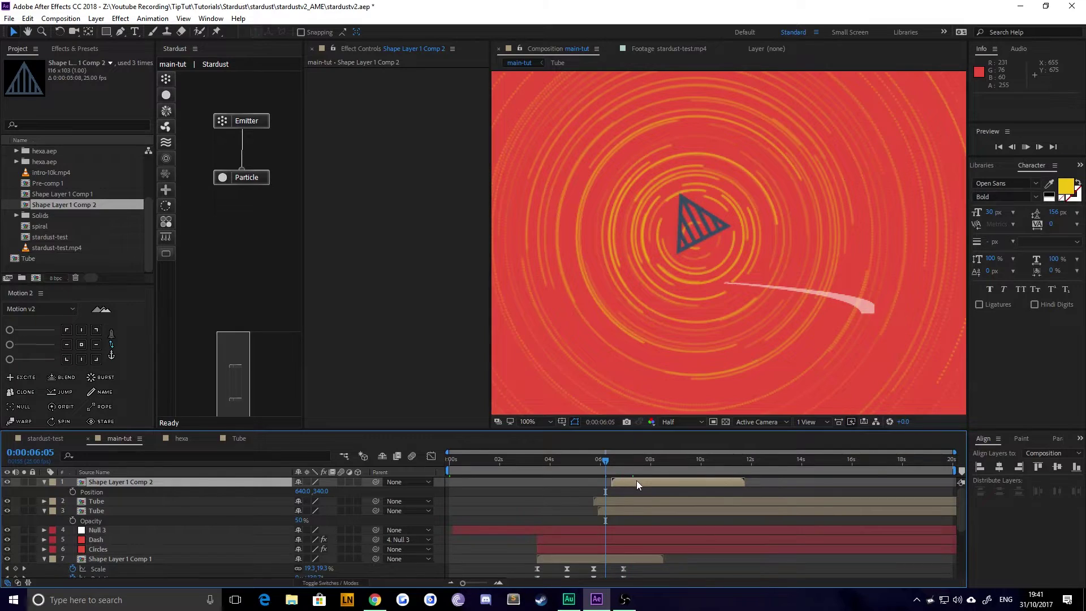
pyautogui.press('space')
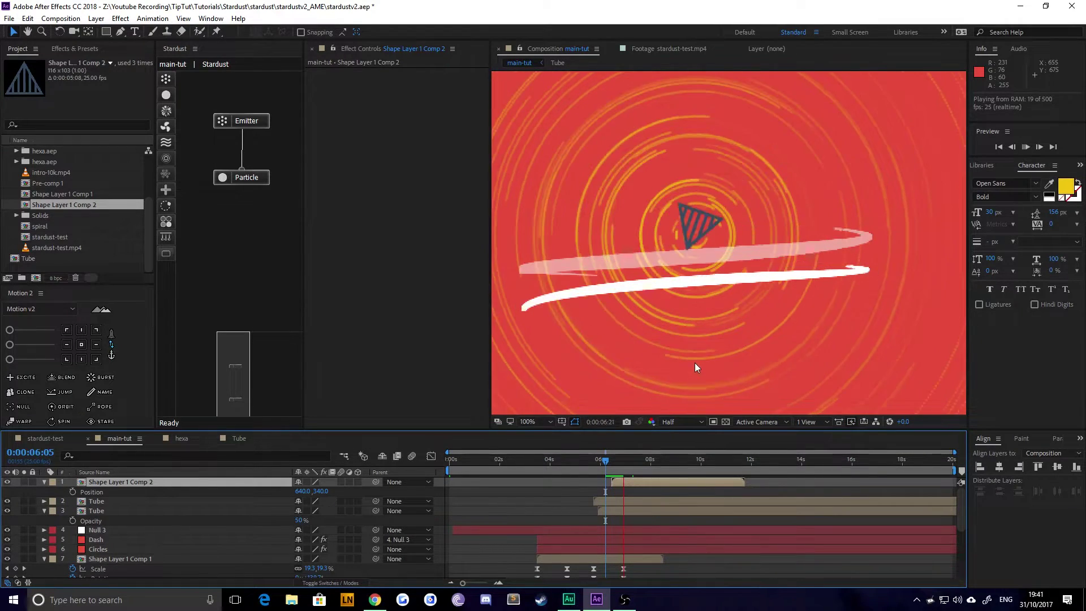
# Nudge the Shape Layer 1 Comp 2 triangle down to position 640, 376 and deselect it.
pyautogui.scroll(-4, 706, 287)
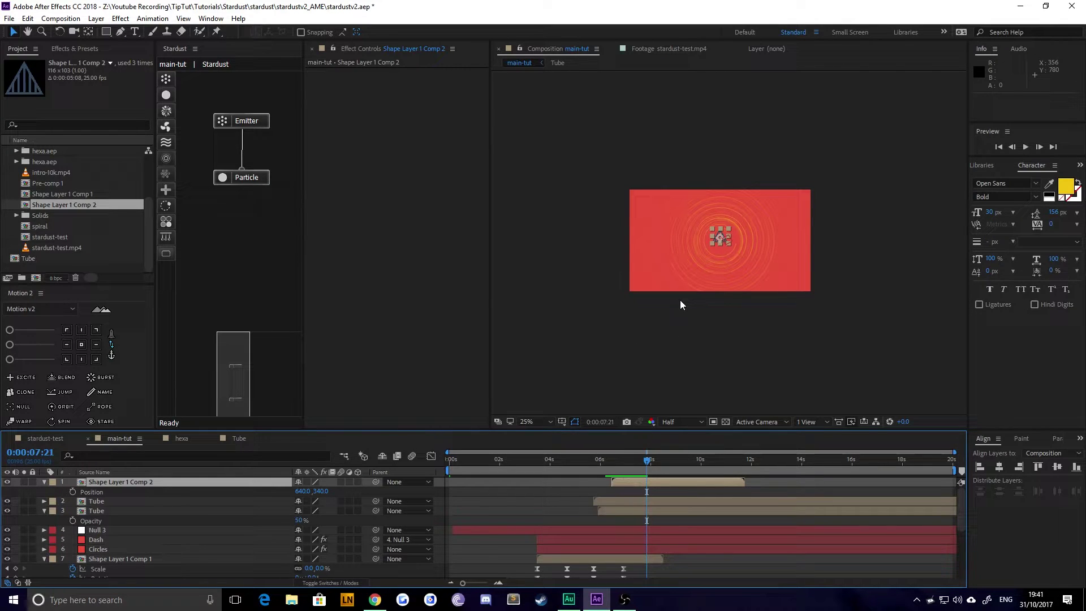
pyautogui.press('Down')
pyautogui.press('Down')
pyautogui.press('Down')
pyautogui.press('Down')
pyautogui.press('Down')
pyautogui.press('Down')
pyautogui.press('Down')
pyautogui.press('Down')
pyautogui.press('Down')
pyautogui.click(670, 342)
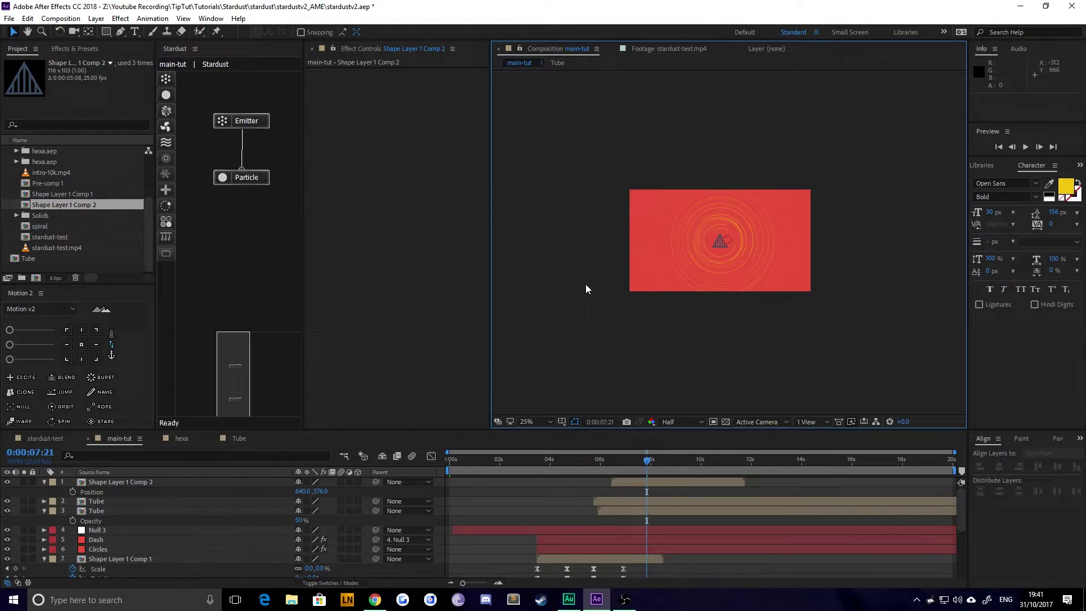
# Play back the main-tut composition from the start to check the whole animation.
pyautogui.press('Home')
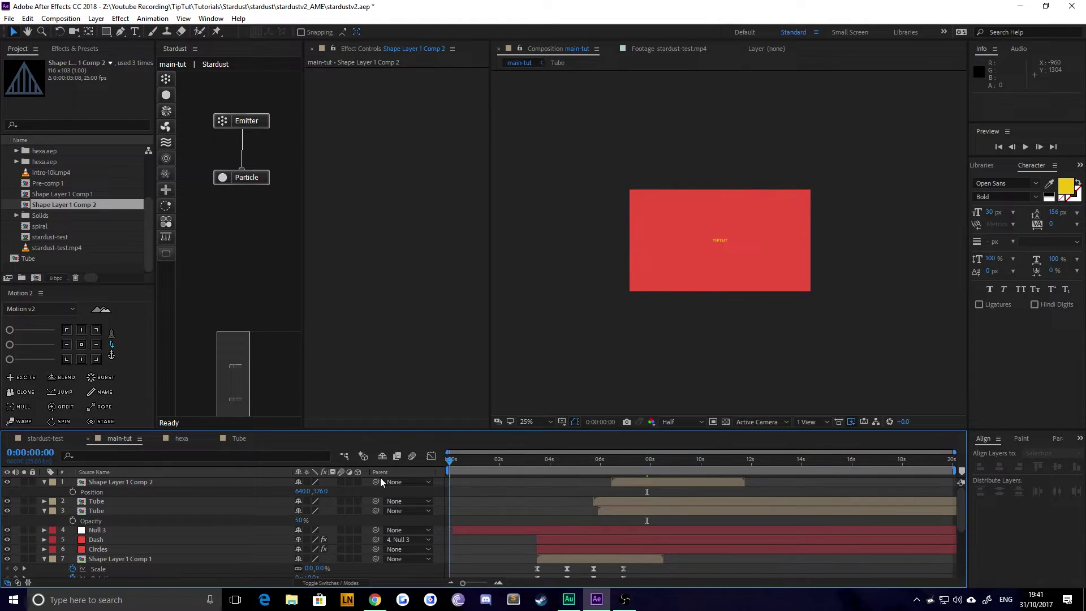
pyautogui.press('space')
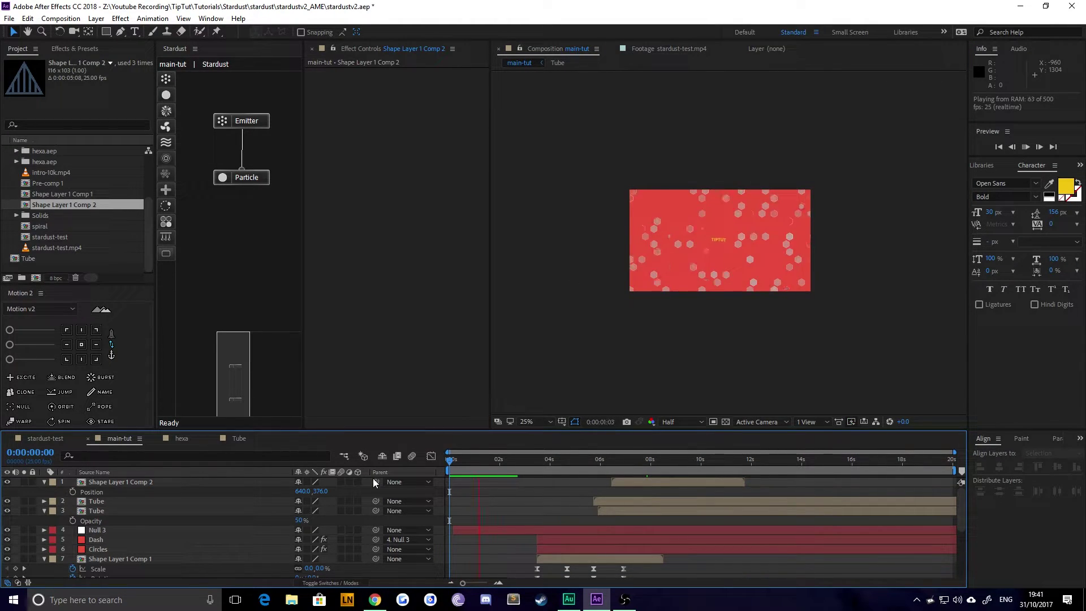
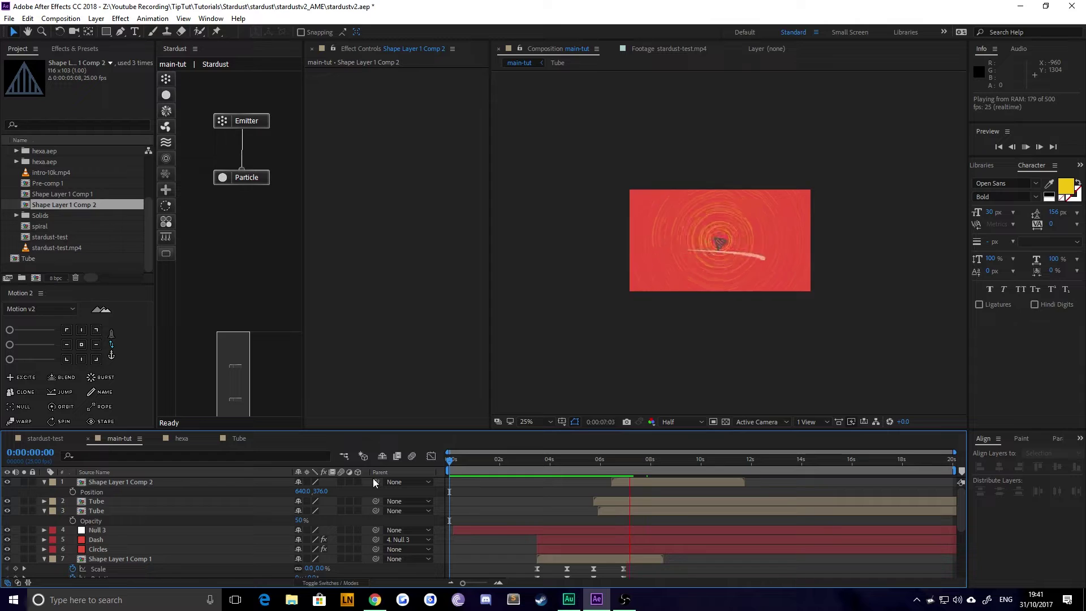
pyautogui.press('space')
# Move the last two Scale and Rotation keyframes of Shape Layer 1 Comp 1 20 frames earlier and preview the result.
pyautogui.scroll(-2, 616, 539)
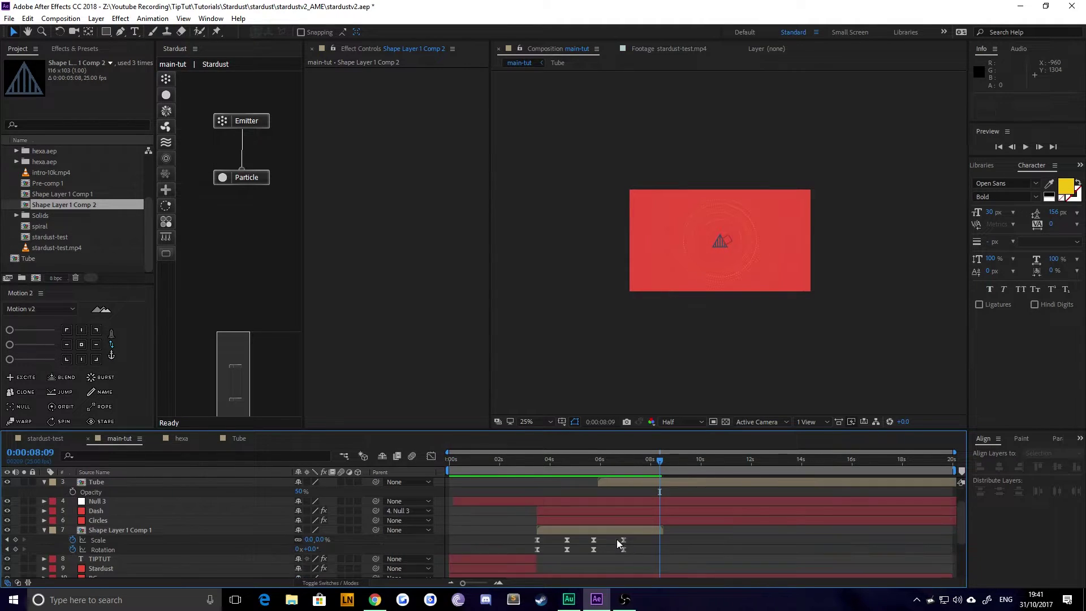
pyautogui.moveTo(642, 513); pyautogui.dragTo(585, 538)
pyautogui.hotkey('alt', 'shift', 'Left')
pyautogui.hotkey('alt', 'shift', 'Left')
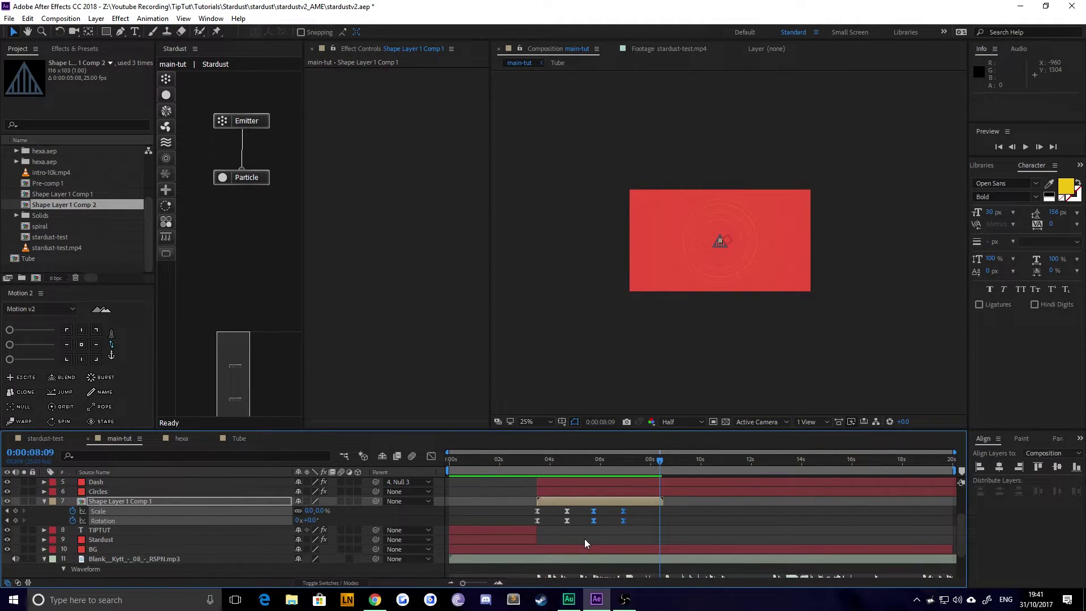
pyautogui.click(517, 459)
pyautogui.press('space')
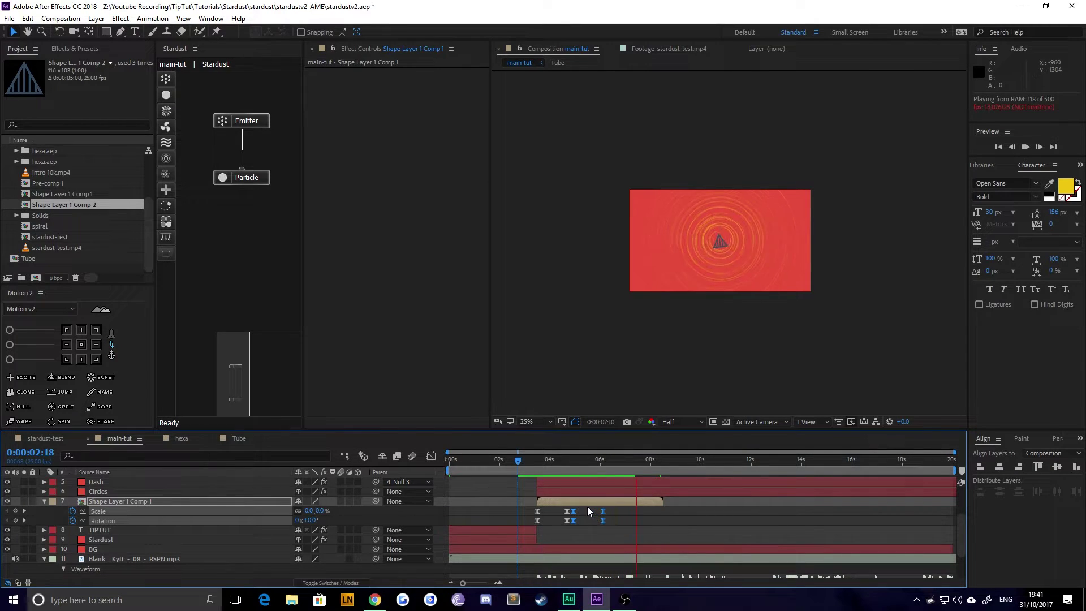
pyautogui.press('space')
pyautogui.scroll(3, 587, 513)
pyautogui.click(629, 459)
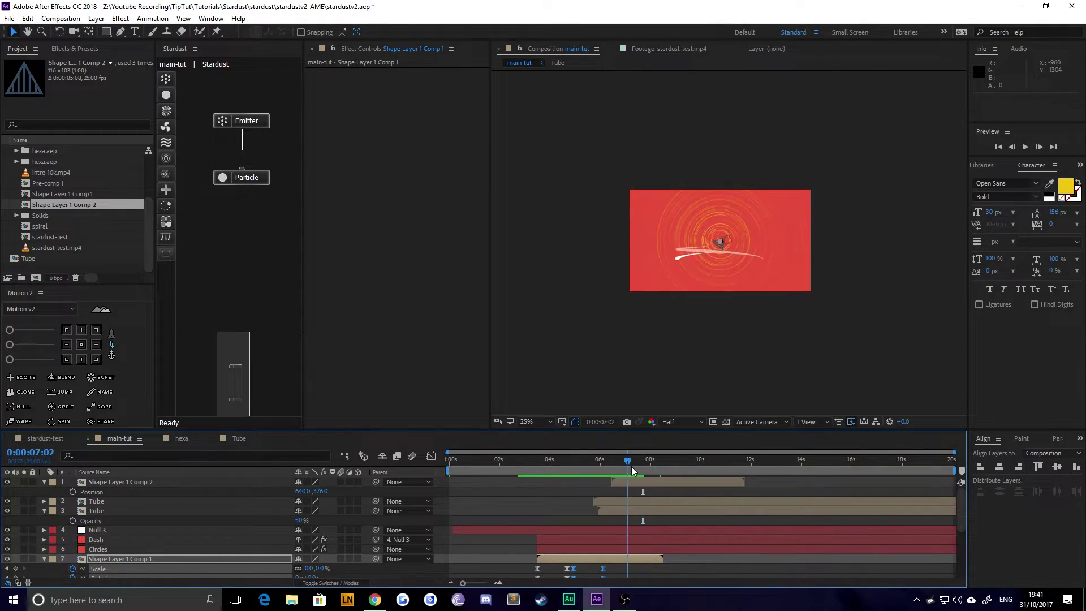
# Open the stardust-test composition and play back its animation as a reference from 0:00:02:14.
pyautogui.click(28, 439)
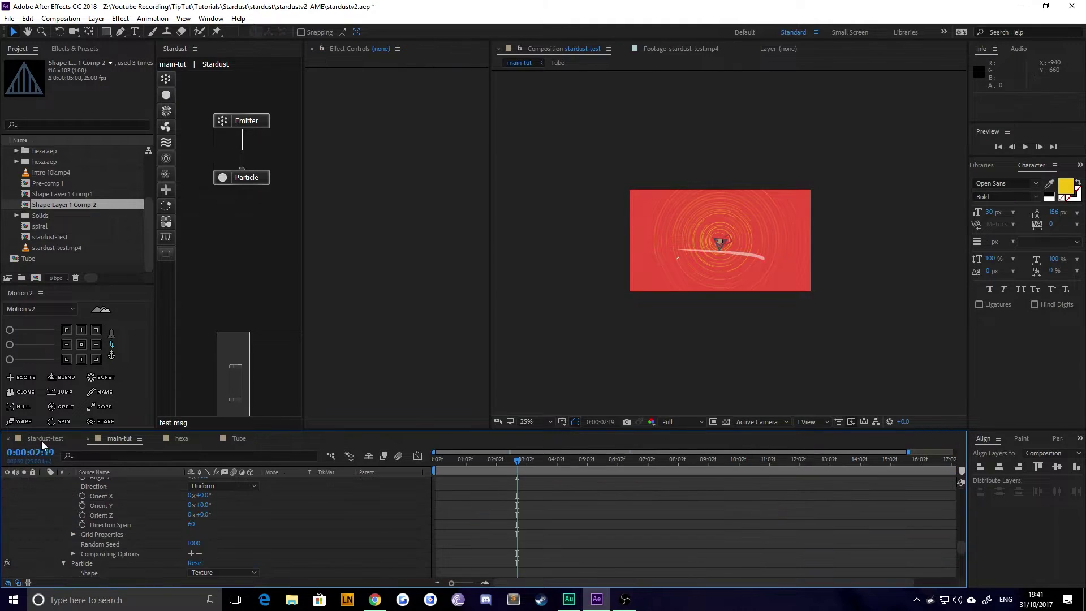
pyautogui.click(509, 459)
pyautogui.press('space')
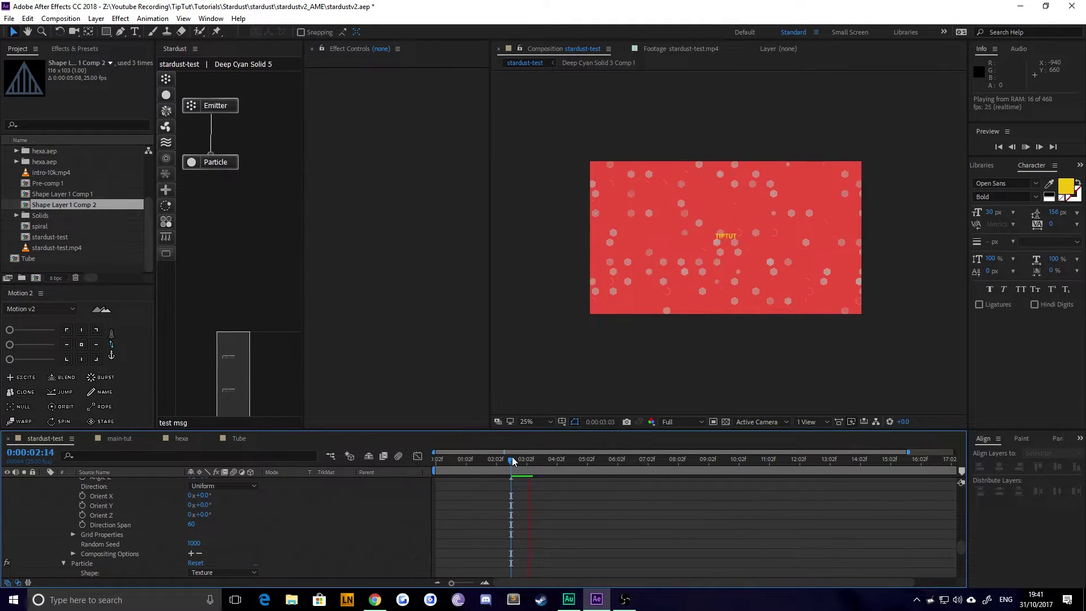
pyautogui.press('space')
pyautogui.press('space')
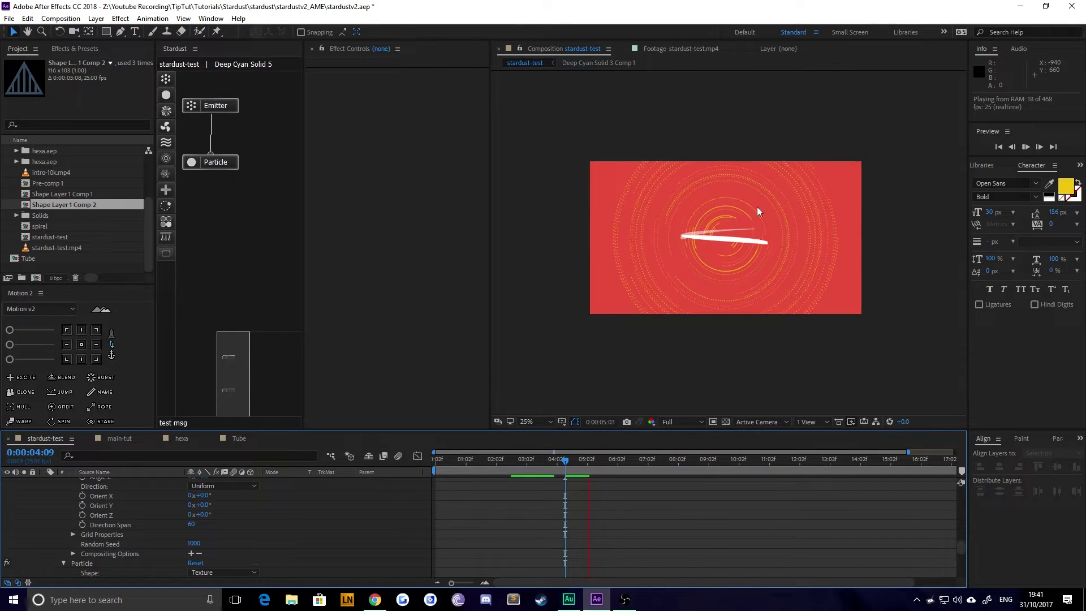
pyautogui.press('space')
# In the main-tut composition, duplicate the Dash layer and trim the copy's in point to 0:00:05:05.
pyautogui.click(120, 438)
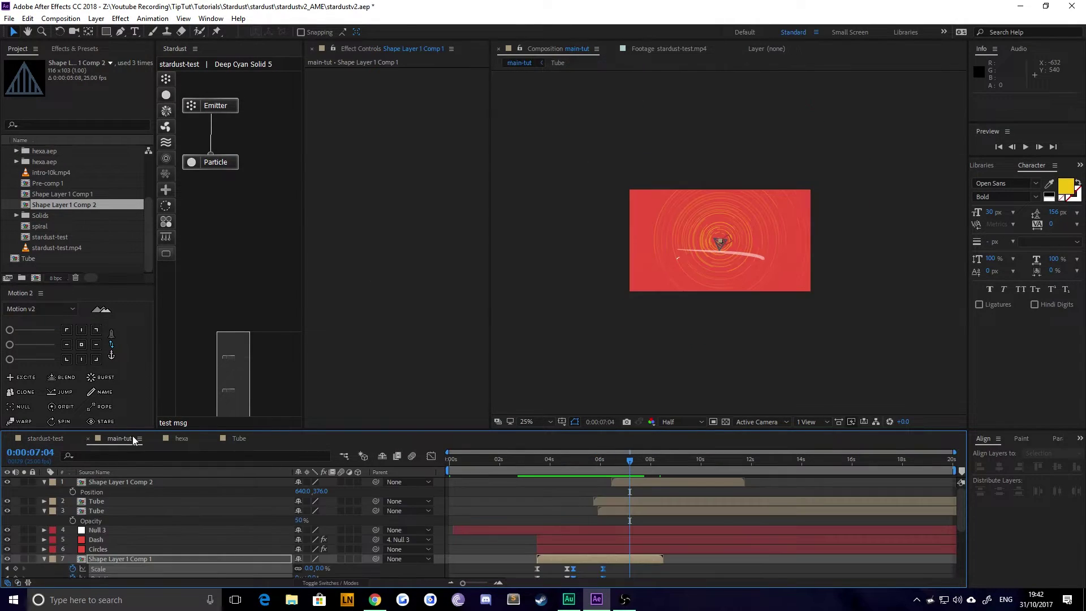
pyautogui.click(539, 462)
pyautogui.moveTo(539, 462)
pyautogui.mouseDown()
pyautogui.moveTo(558, 467)
pyautogui.moveTo(544, 467)
pyautogui.mouseUp()
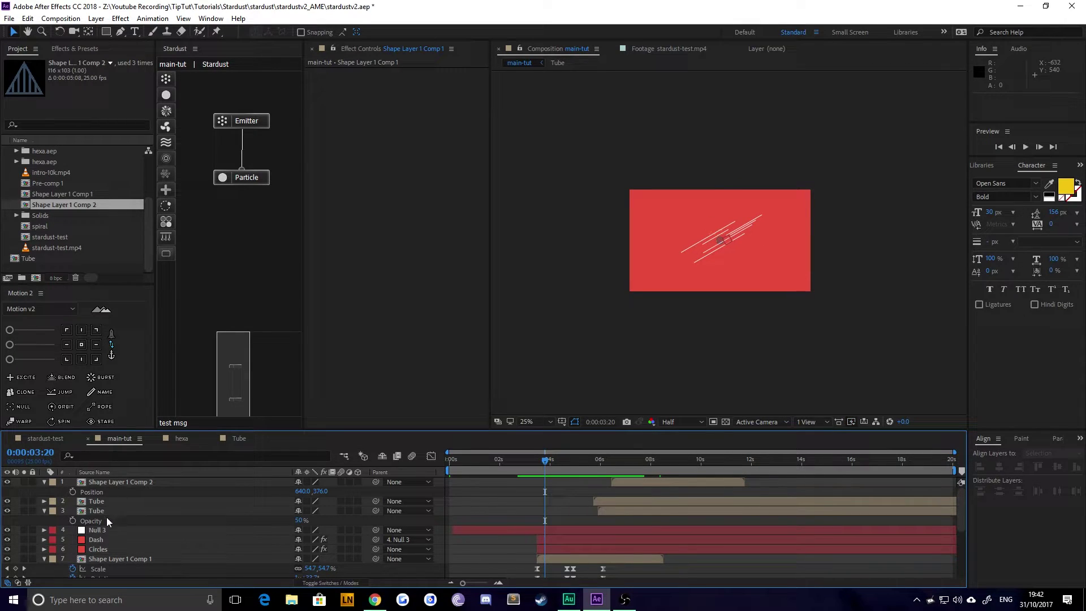
pyautogui.click(100, 540)
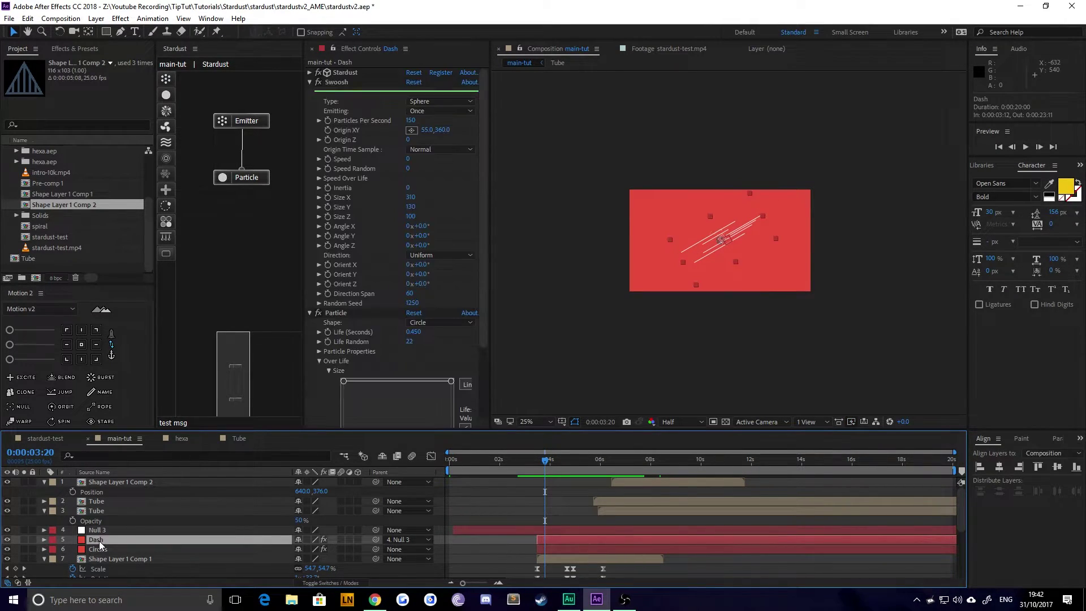
pyautogui.hotkey('ctrl', 'd')
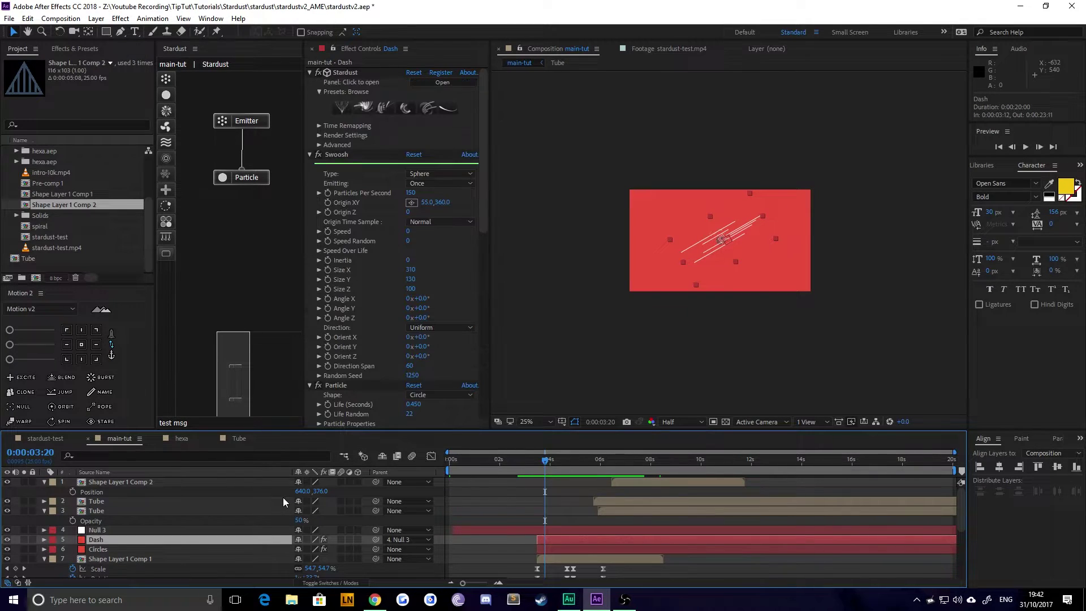
pyautogui.moveTo(544, 474); pyautogui.dragTo(578, 475)
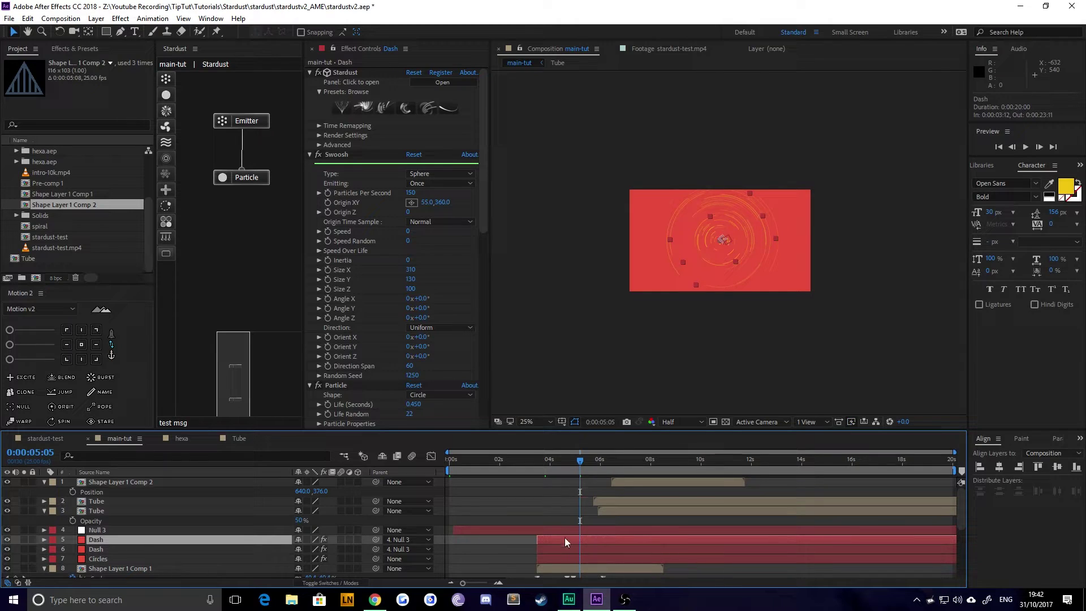
pyautogui.hotkey('alt', '[')
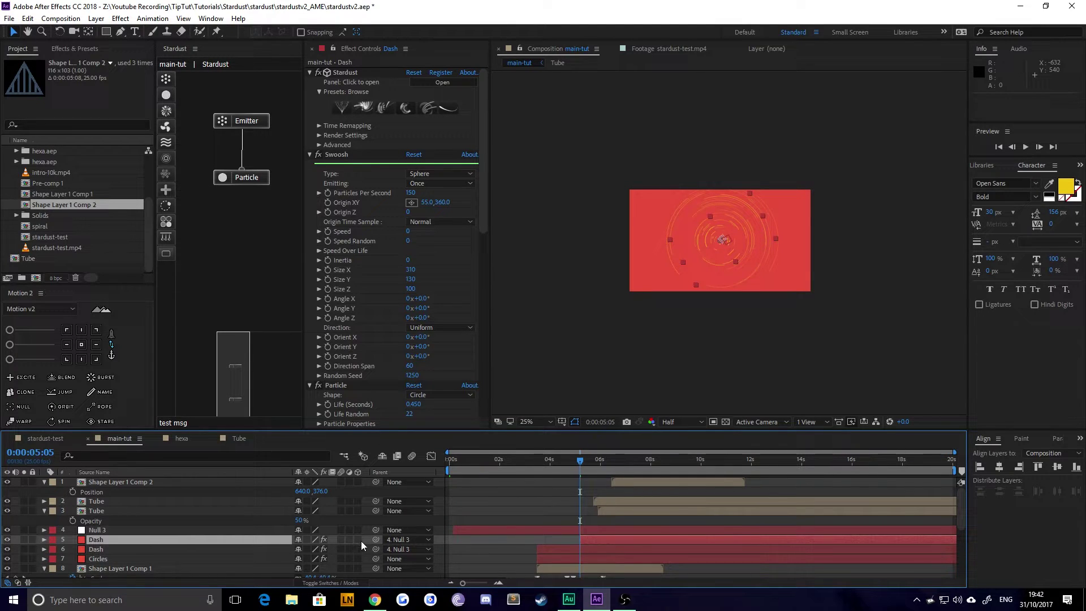
# Duplicate the Null 3 layer and parent the trimmed Dash copy to the new null.
pyautogui.click(103, 532)
pyautogui.hotkey('ctrl', 'd')
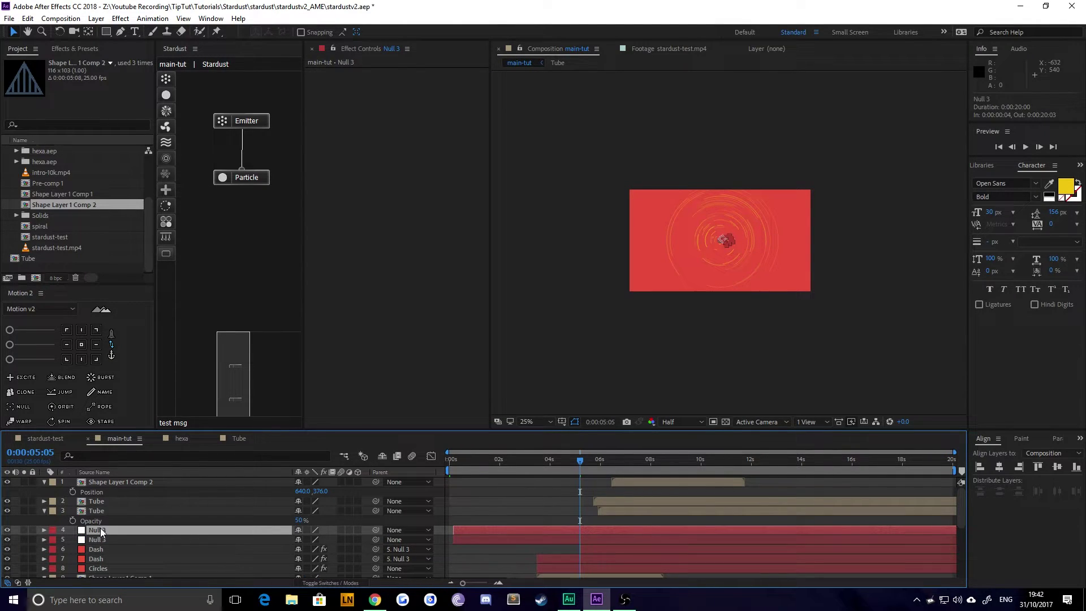
pyautogui.click(111, 549)
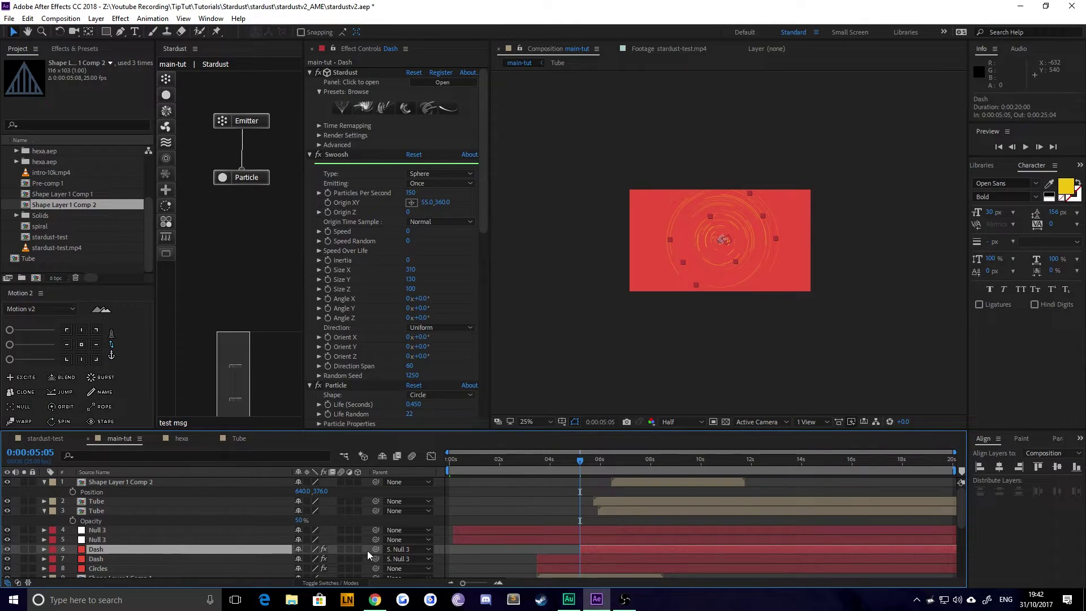
pyautogui.moveTo(374, 549); pyautogui.dragTo(147, 534)
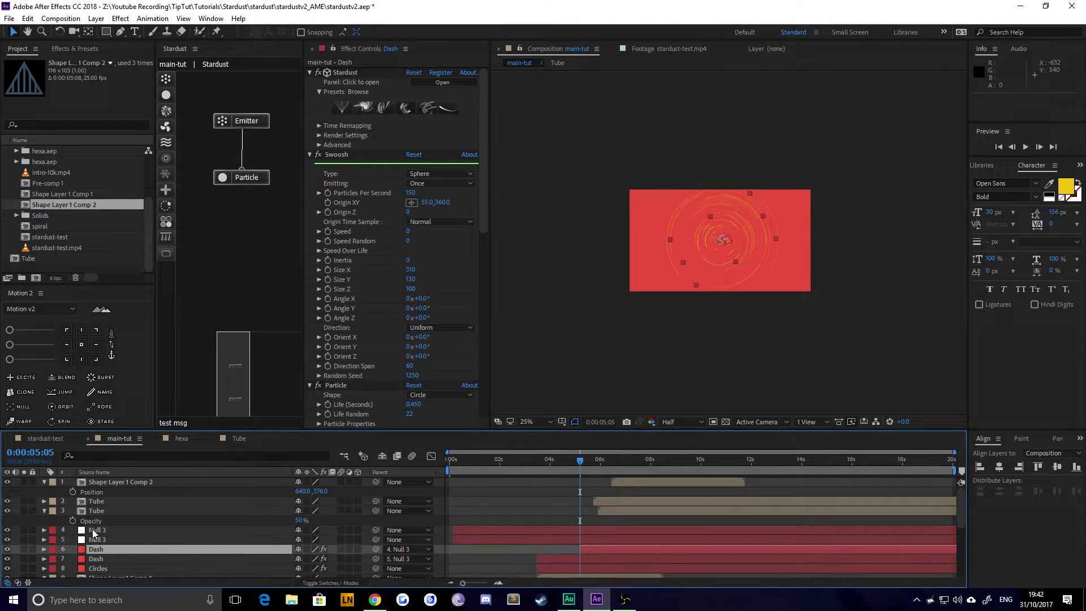
# Set the Rotation of the duplicated null to 30° to redirect the second set of dashes.
pyautogui.click(95, 533)
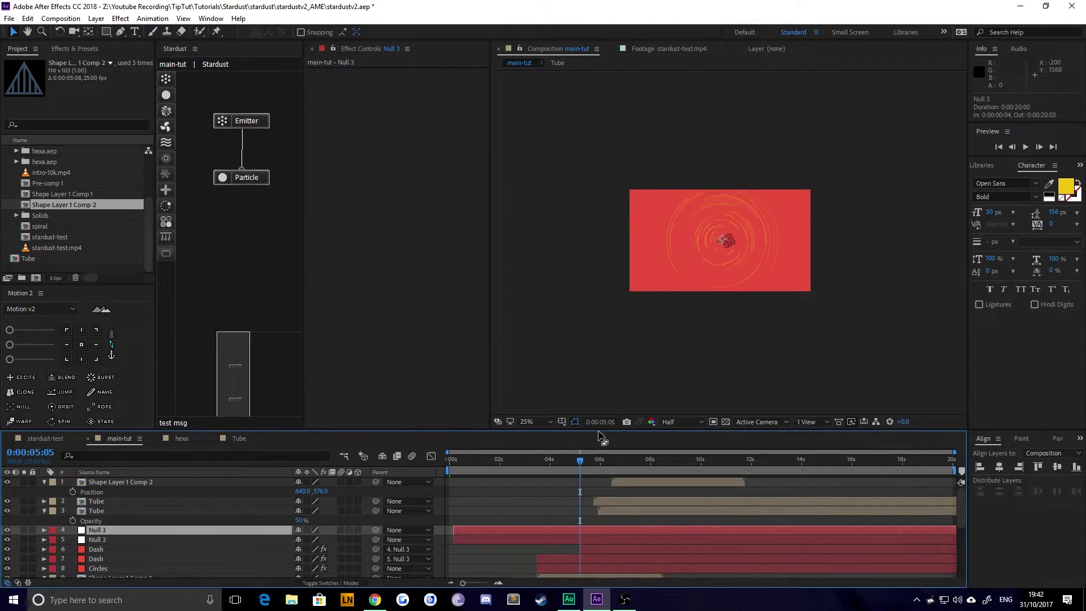
pyautogui.moveTo(579, 461); pyautogui.dragTo(586, 466)
pyautogui.press('r')
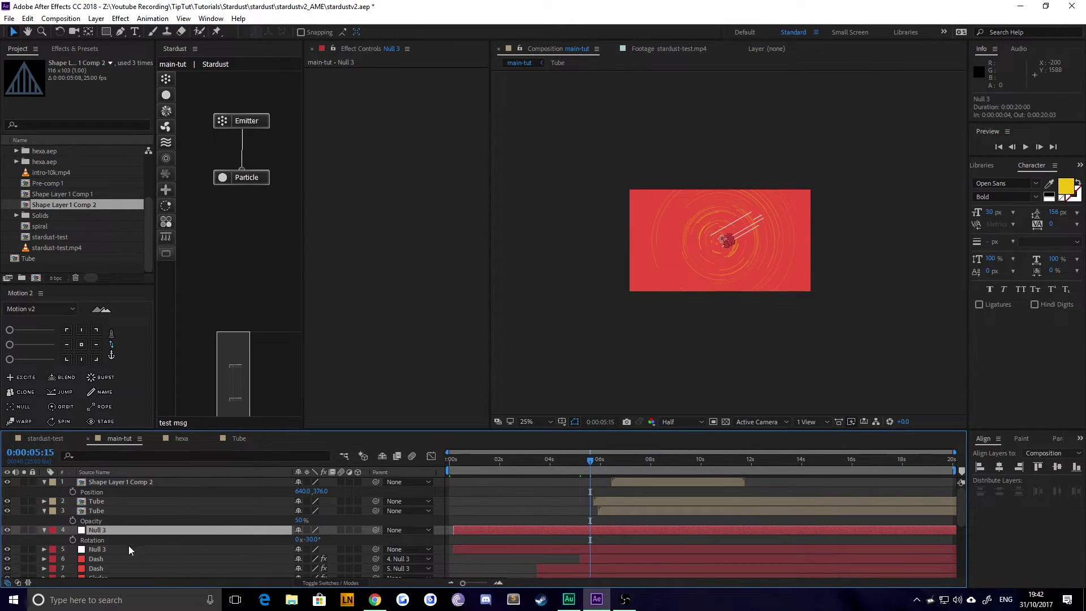
pyautogui.click(311, 540)
pyautogui.write('30')
pyautogui.press('Return')
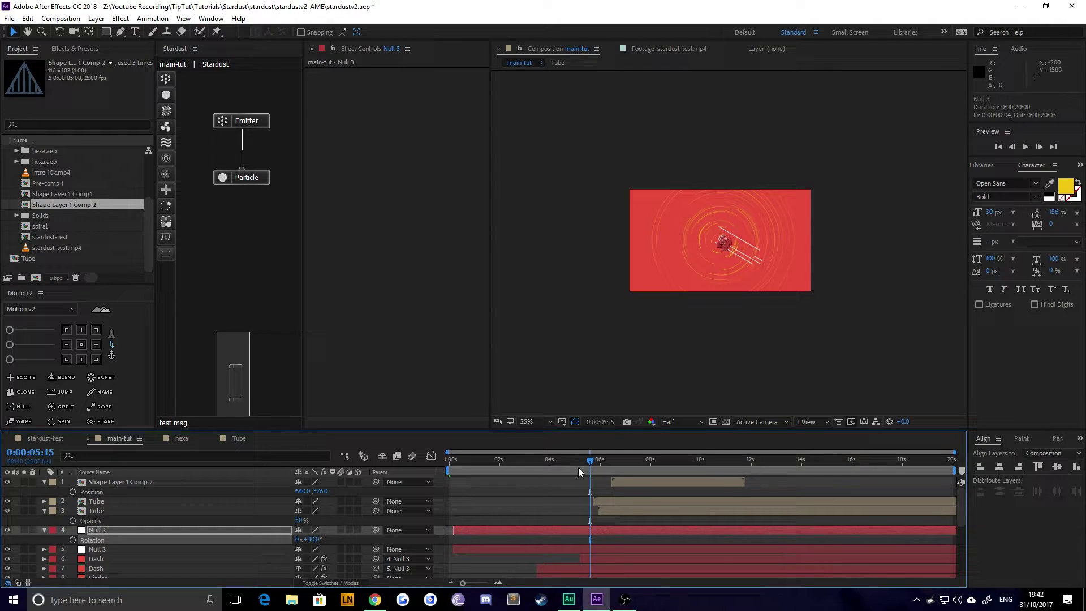
# Play back the composition from 0:00:03:16, then again from 0:00:04:02, to check both sets of dashes.
pyautogui.moveTo(578, 467); pyautogui.dragTo(538, 460)
pyautogui.press('space')
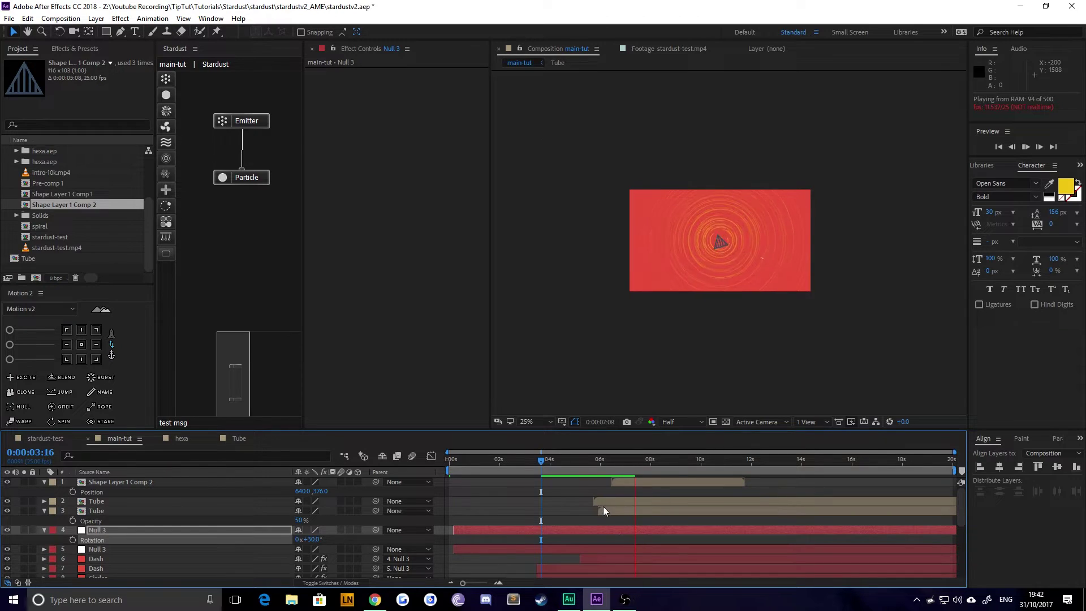
pyautogui.click(552, 460)
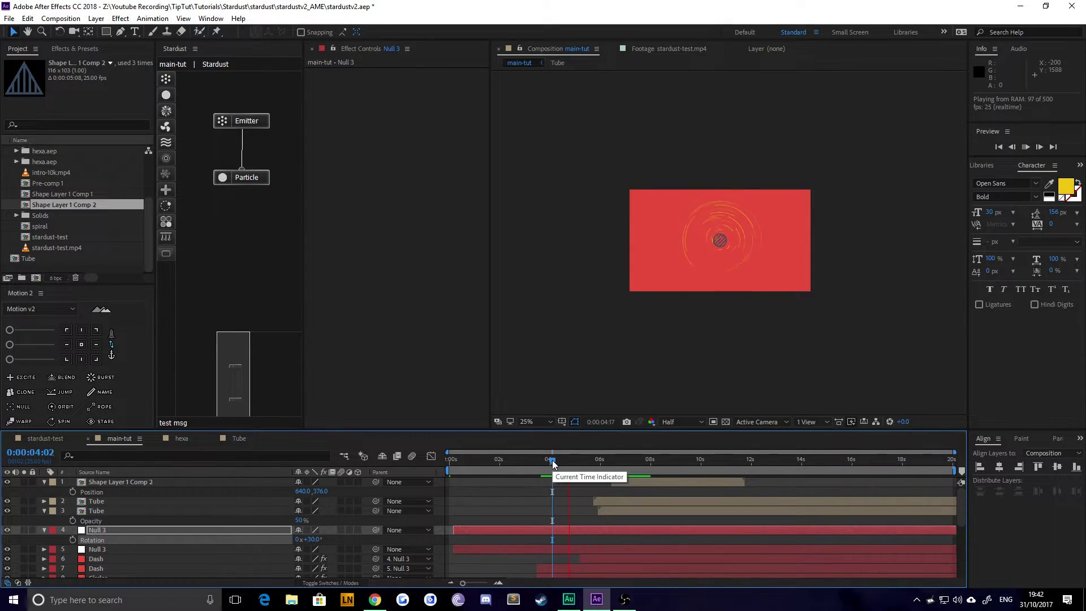
# Stop playback and trim the in point of the upper Dash layer to 0:00:05:18.
pyautogui.press('space')
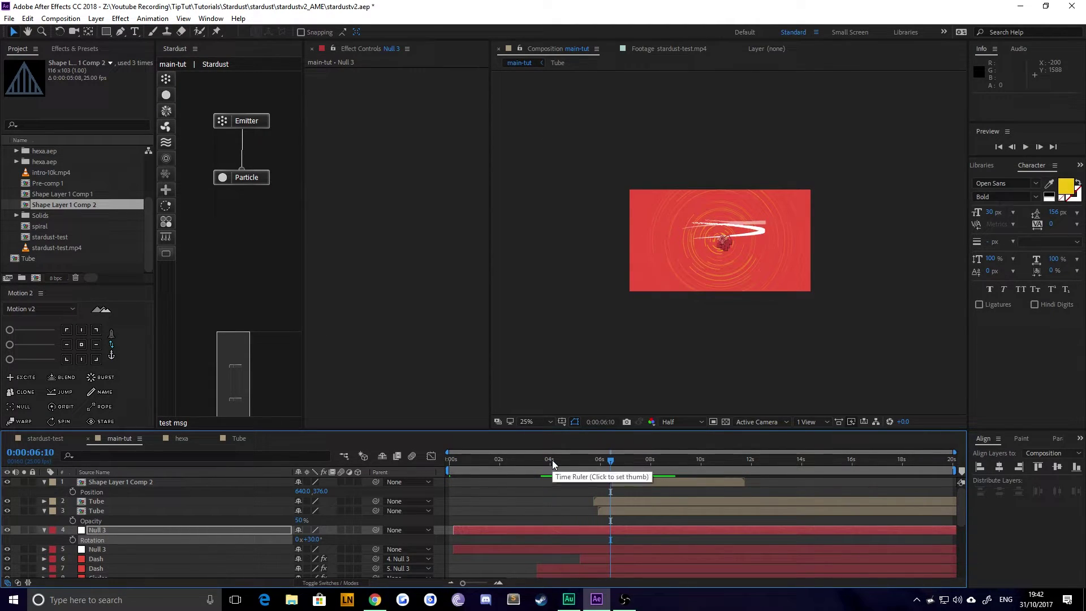
pyautogui.scroll(-2, 551, 511)
pyautogui.scroll(-3, 551, 512)
pyautogui.moveTo(568, 460); pyautogui.dragTo(591, 473)
pyautogui.scroll(5, 558, 534)
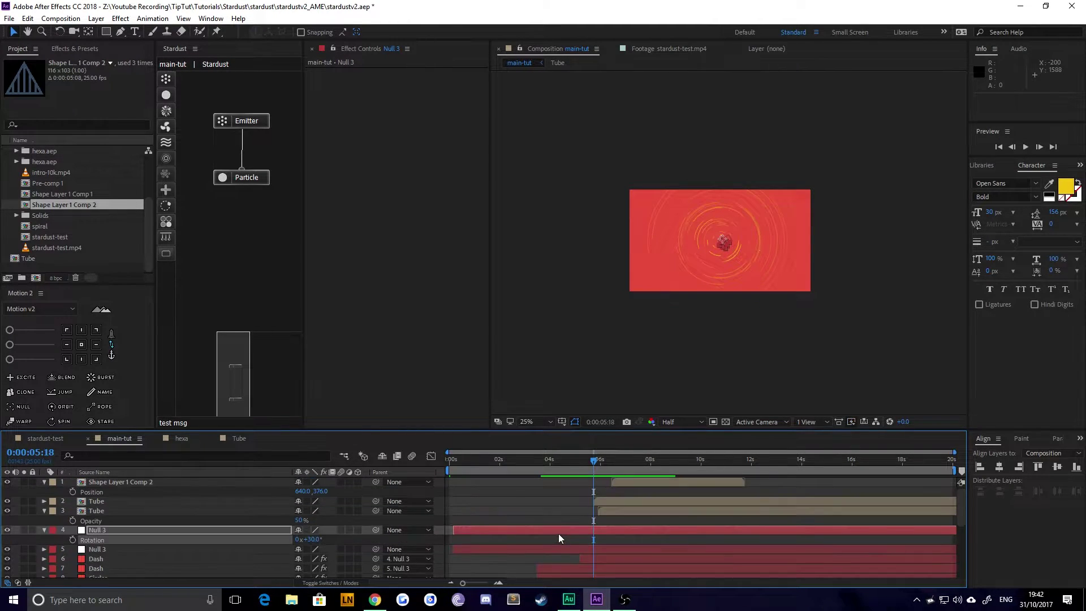
pyautogui.click(588, 558)
# Play back main-tut from 0:00:04:23 to check the timing of the second dashes.
pyautogui.click(572, 461)
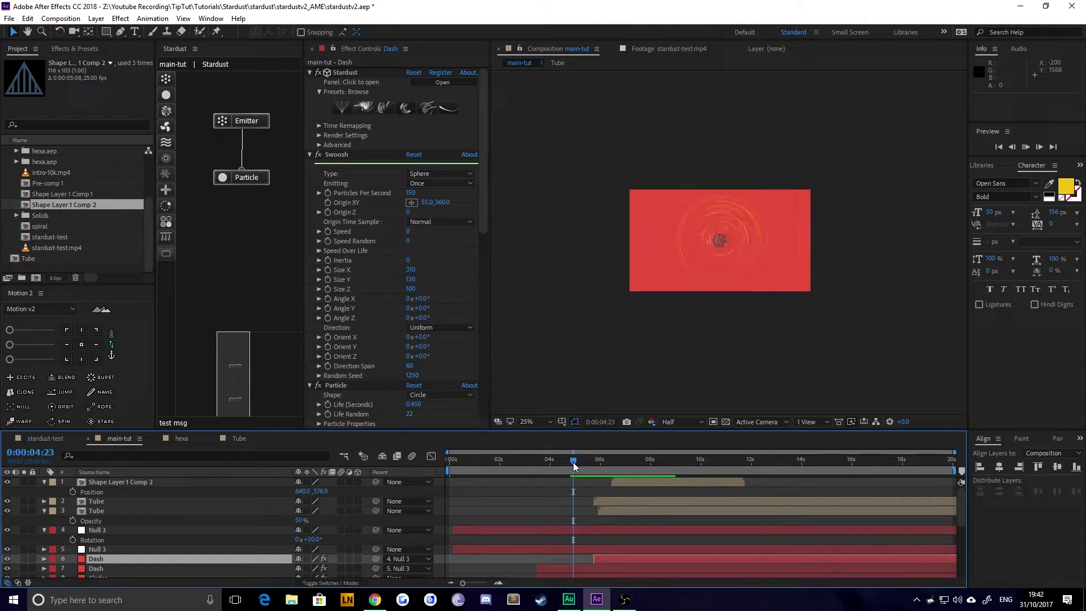
pyautogui.press('space')
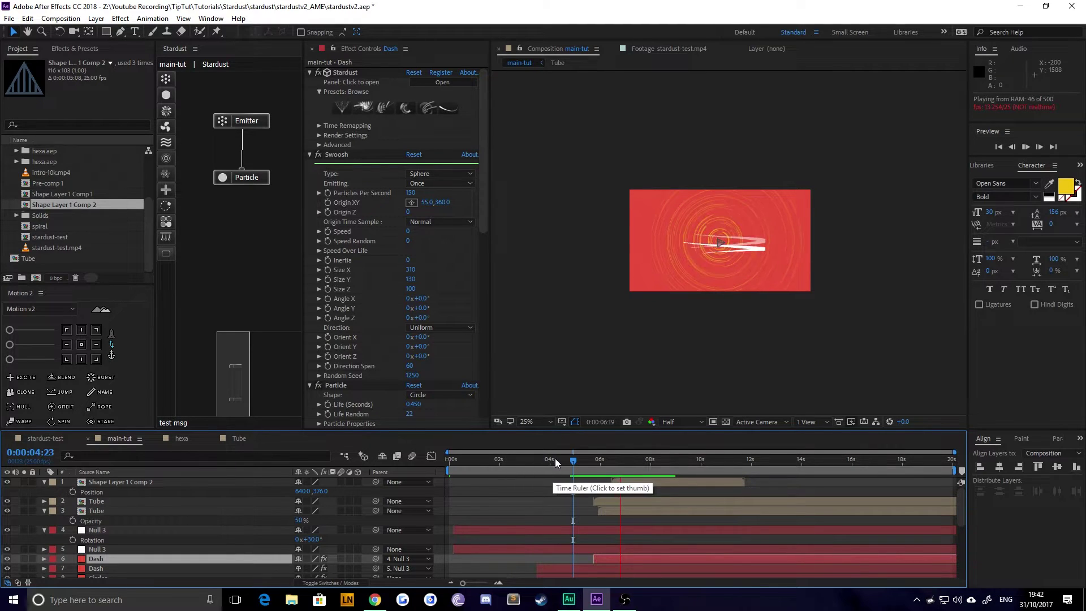
pyautogui.press('space')
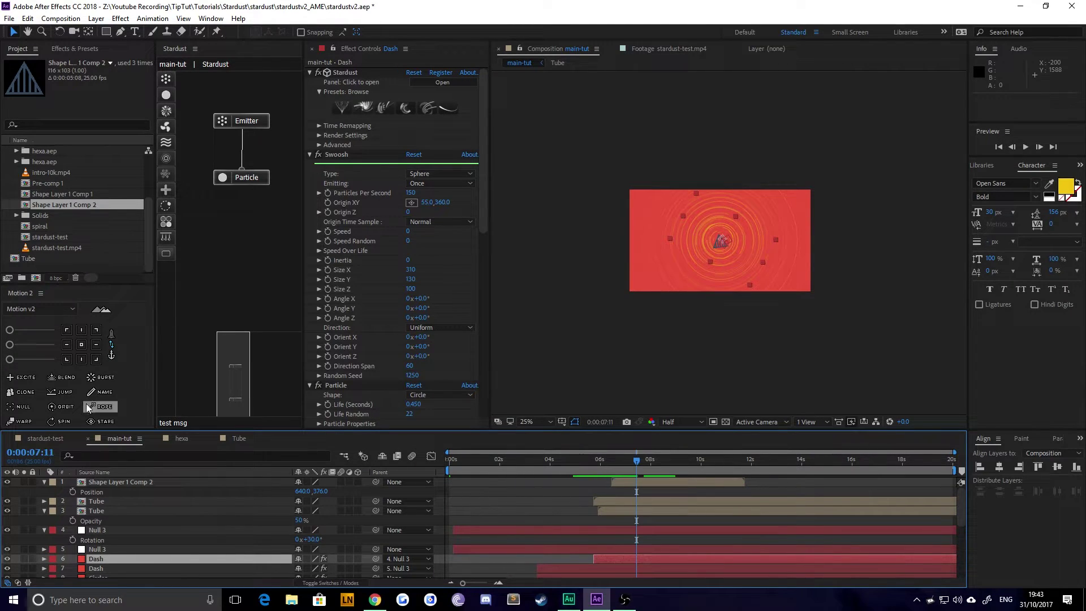
# Play the stardust-test composition from 0:00:06:18 and examine the white swirling splash up close at 0:00:07:09.
pyautogui.click(45, 438)
pyautogui.moveTo(588, 462); pyautogui.dragTo(633, 465)
pyautogui.press('space')
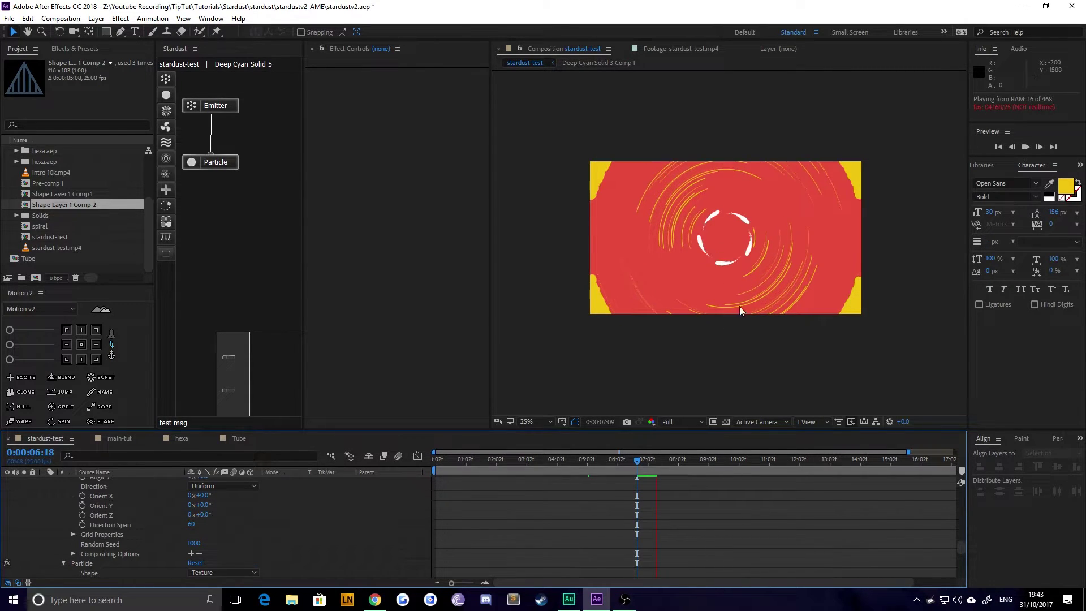
pyautogui.press('space')
pyautogui.press('/')
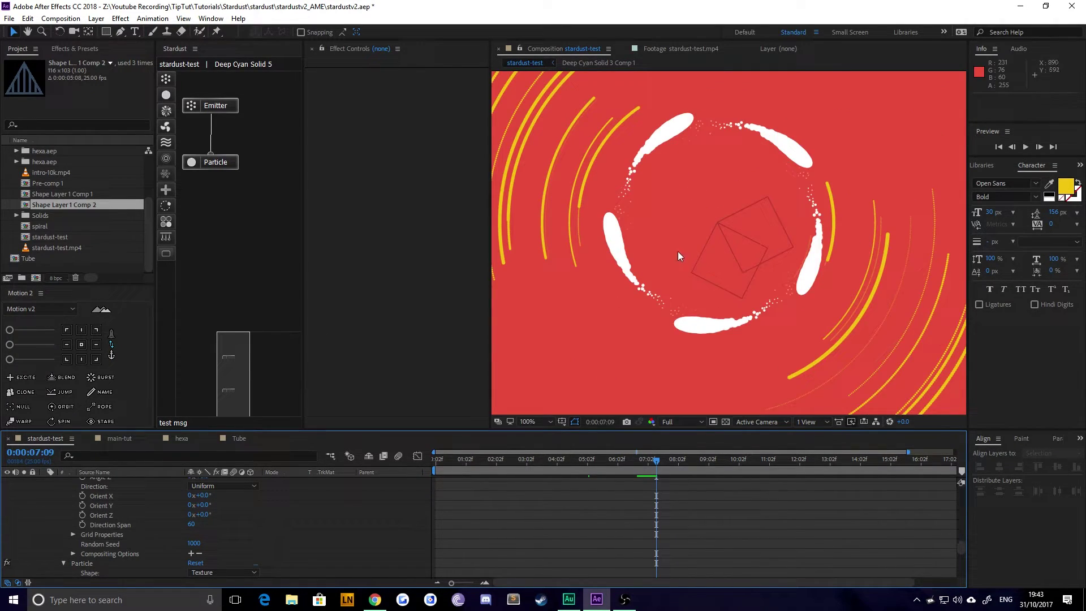
pyautogui.scroll(2, 688, 219)
pyautogui.scroll(3, 797, 182)
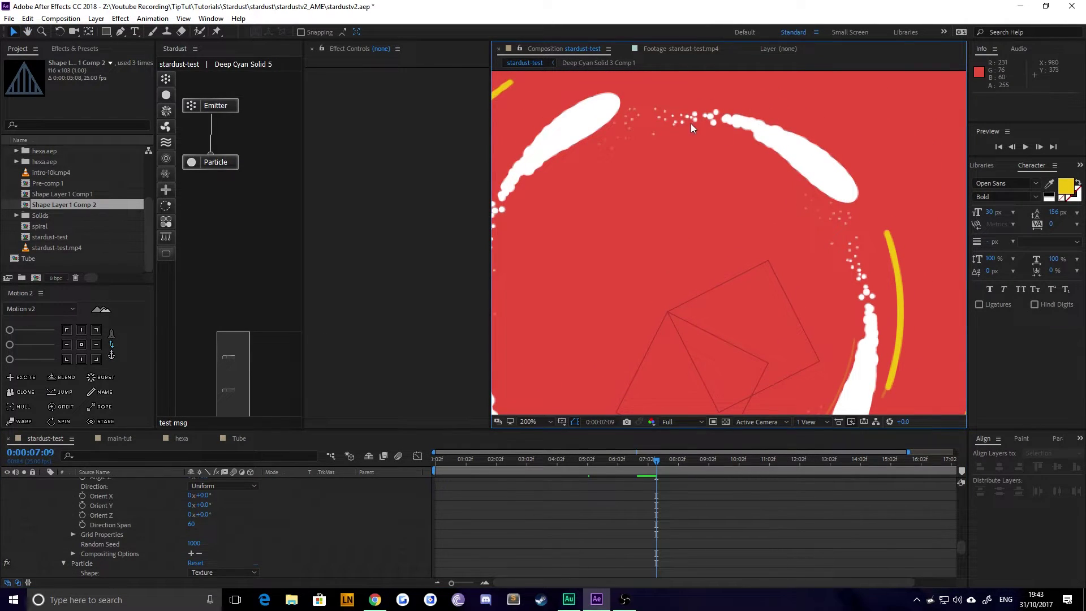
pyautogui.scroll(-6, 705, 262)
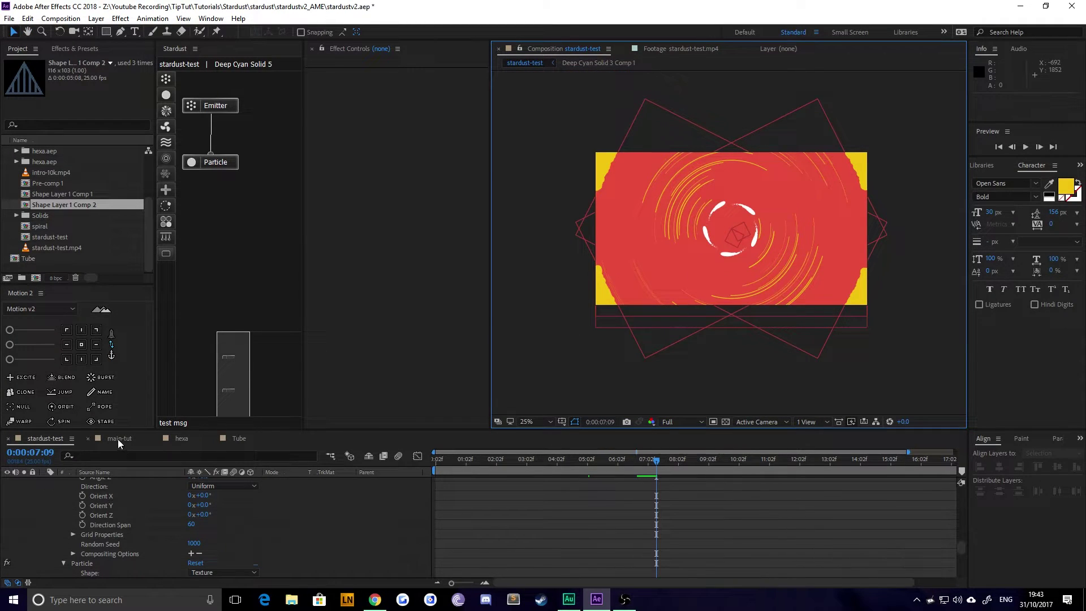
# Check the main-tut layers, and replay stardust-test from 0:00:06:08 to review when the splash appears.
pyautogui.click(117, 439)
pyautogui.scroll(-3, 627, 497)
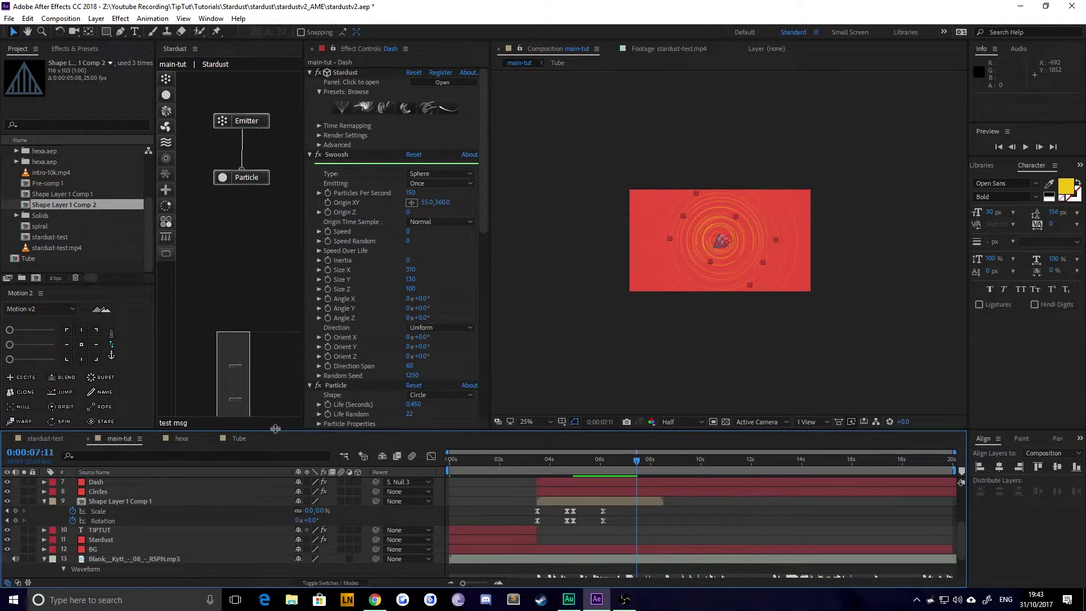
pyautogui.click(30, 439)
pyautogui.click(623, 459)
pyautogui.press('space')
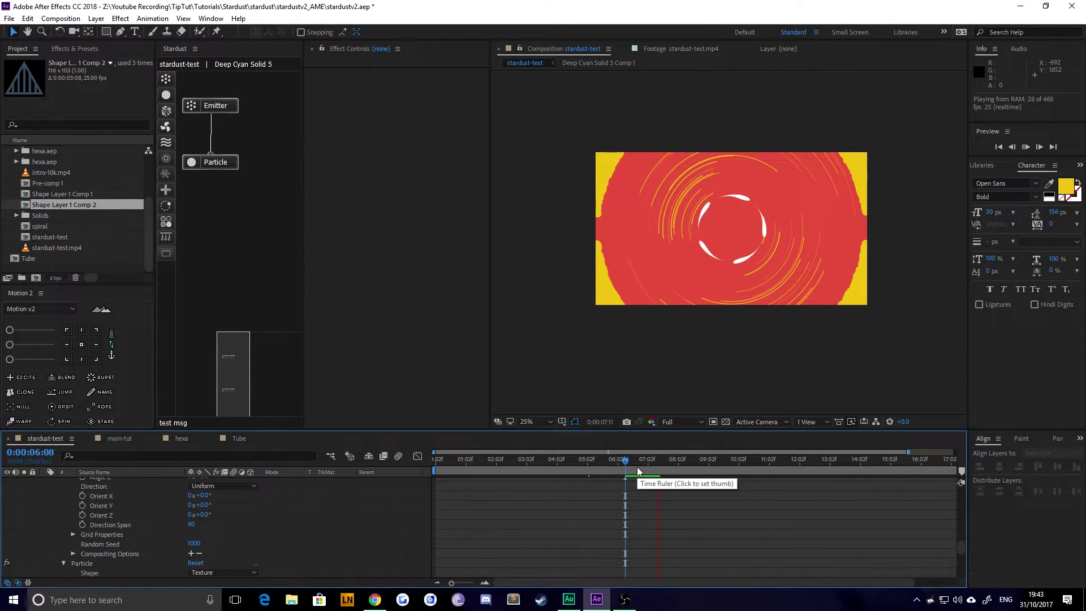
pyautogui.press('space')
# Return to the main-tut composition and move the current time to 0:00:07:02 using the music waveform as a guide.
pyautogui.click(118, 438)
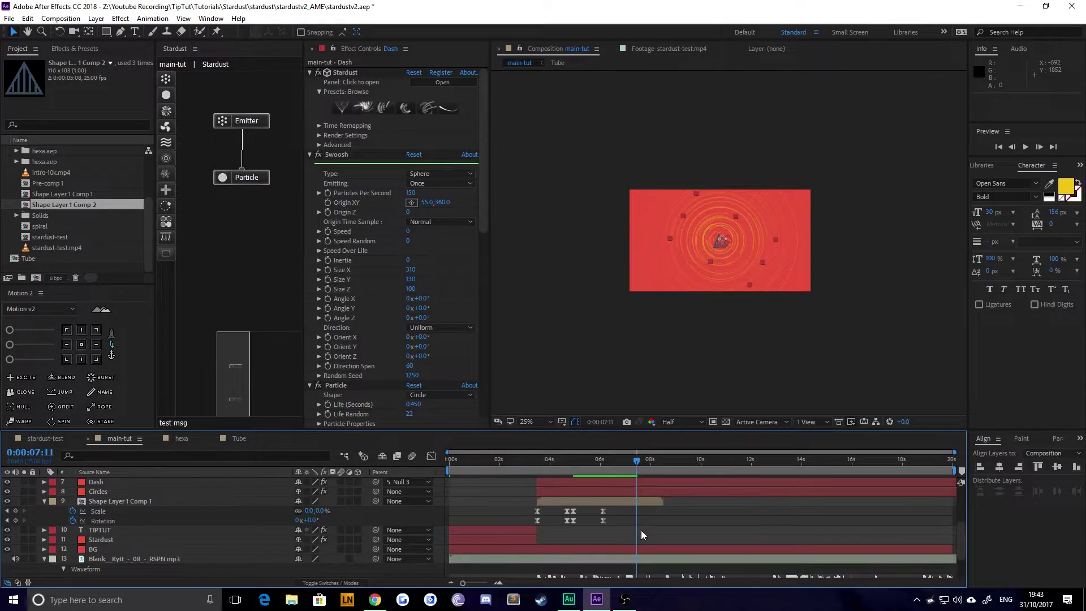
pyautogui.scroll(-3, 610, 535)
pyautogui.click(628, 460)
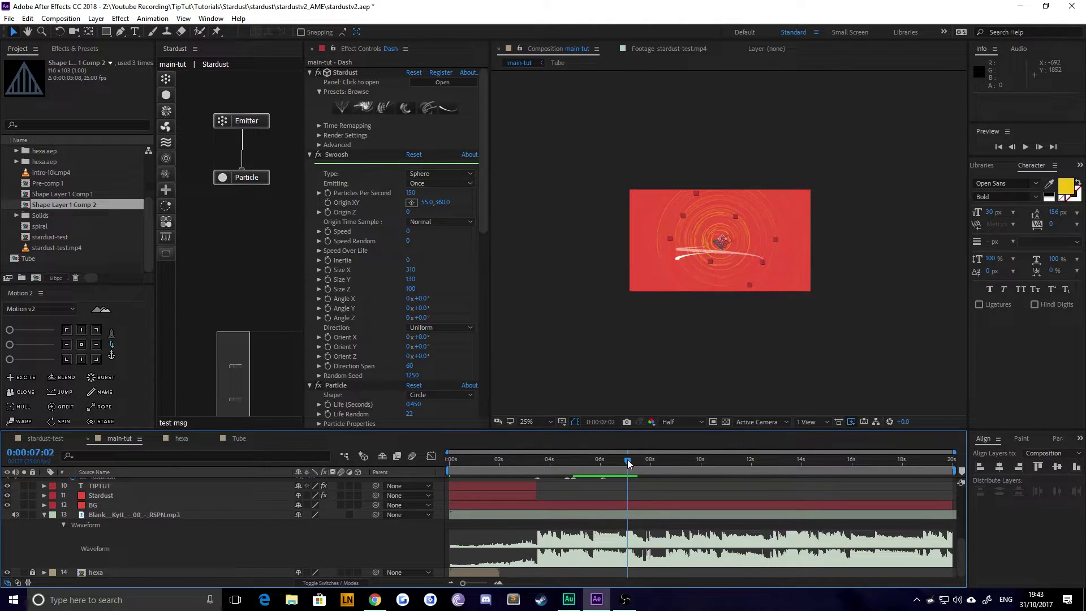
# Select the layers from Shape Layer 1 Comp 2 down to BG and set their label color to red.
pyautogui.scroll(2, 623, 500)
pyautogui.click(592, 523)
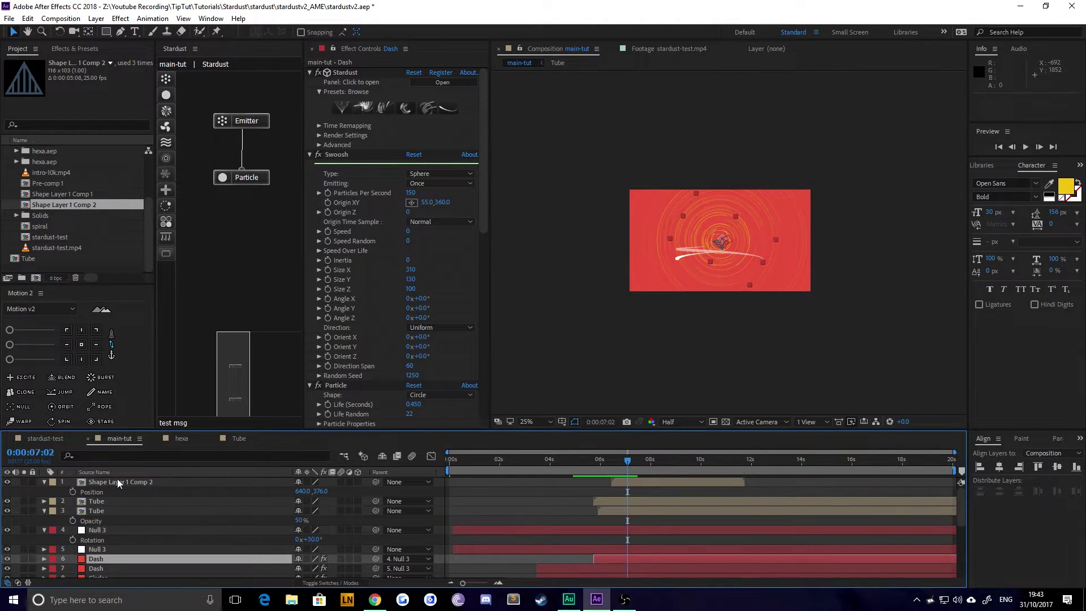
pyautogui.scroll(3, 117, 478)
pyautogui.scroll(-2, 103, 514)
pyautogui.hotkey('ctrl', 'a')
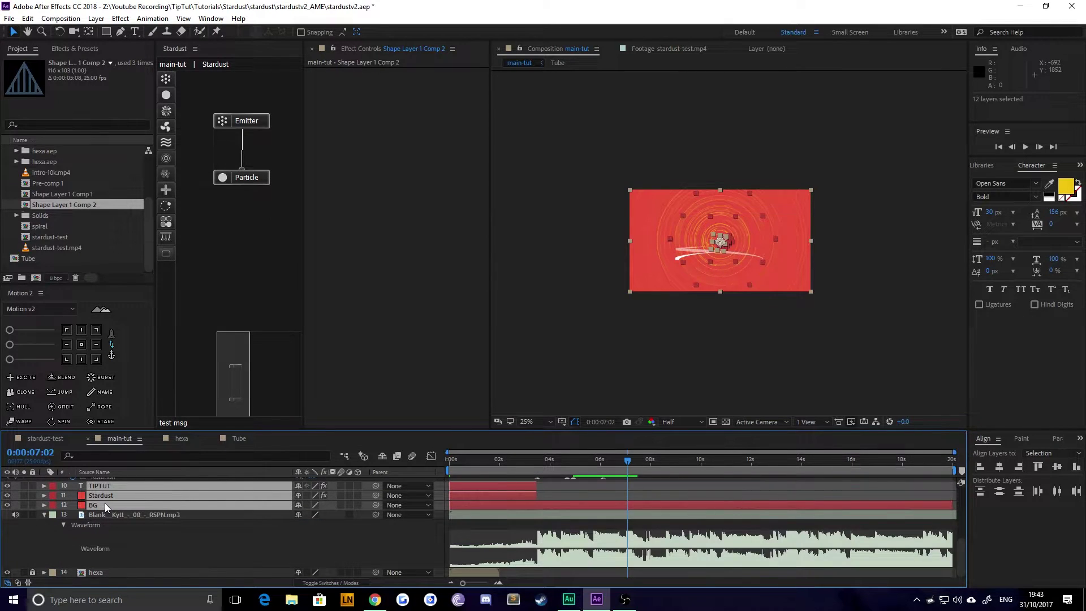
pyautogui.scroll(3, 104, 503)
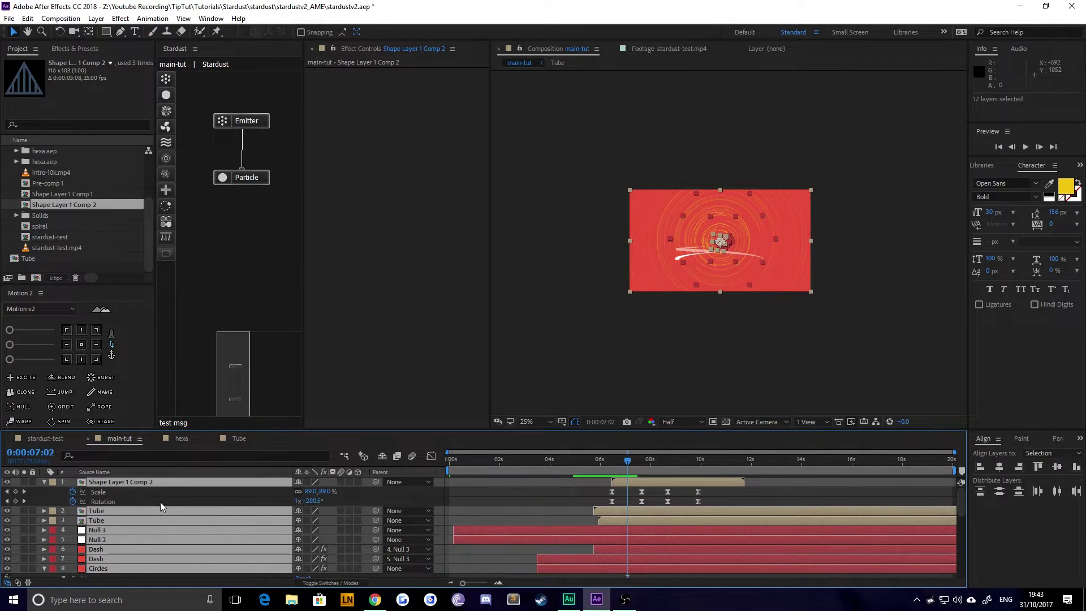
pyautogui.click(53, 512)
pyautogui.click(83, 321)
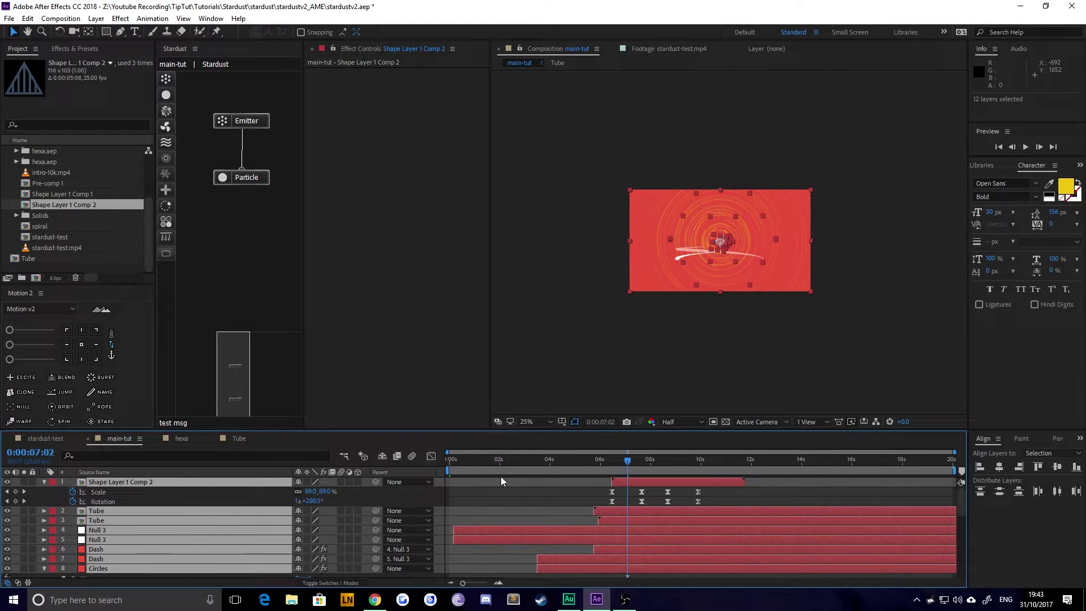
# Create a new full-frame red solid on top of the layer stack and give it a yellow label.
pyautogui.click(531, 504)
pyautogui.hotkey('ctrl', 'y')
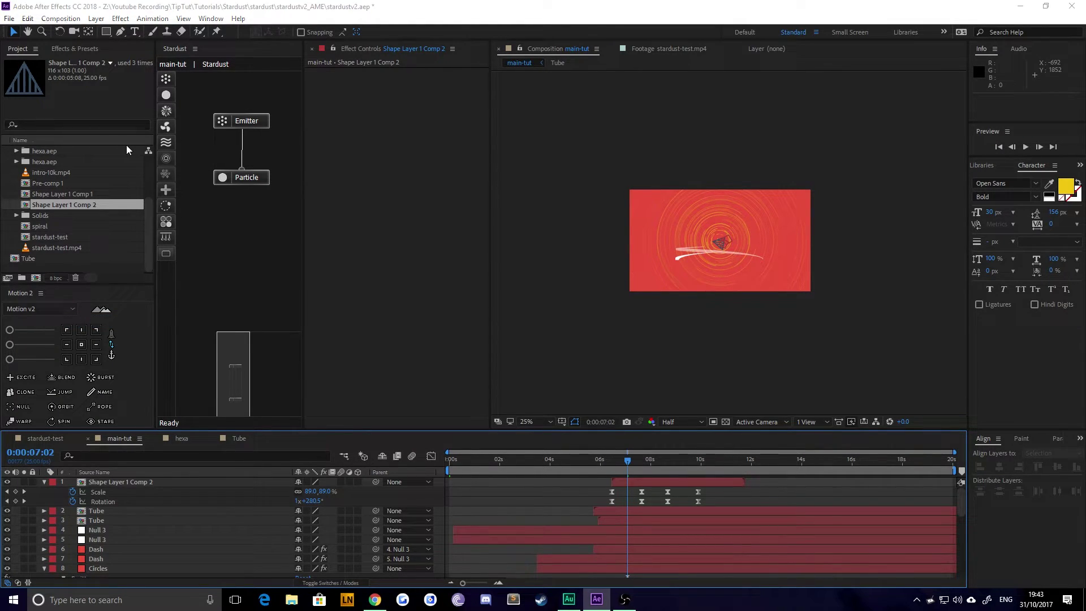
pyautogui.press('Return')
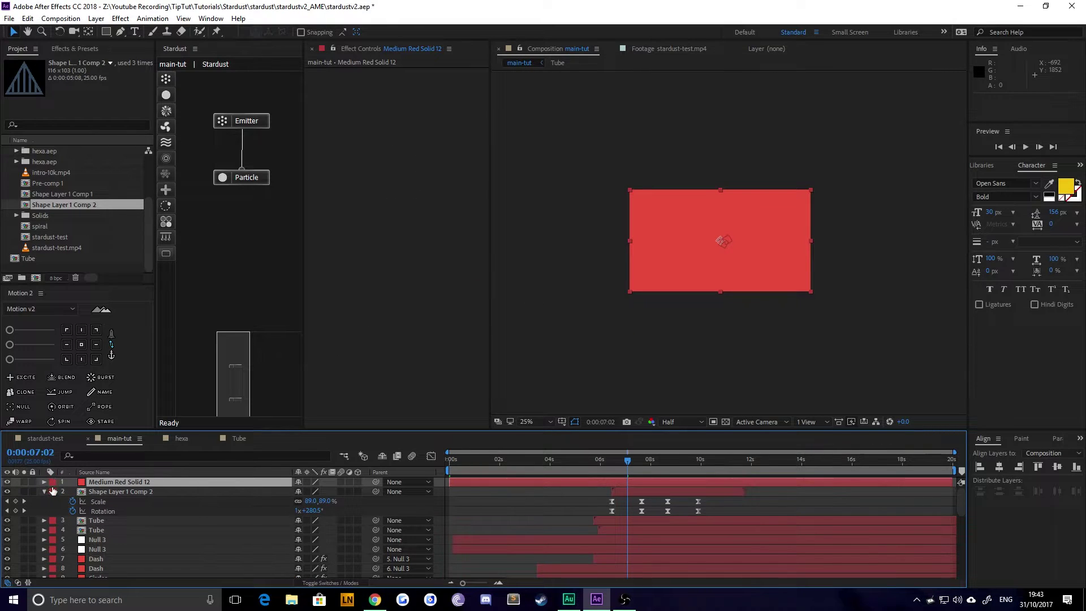
pyautogui.click(52, 482)
pyautogui.click(73, 305)
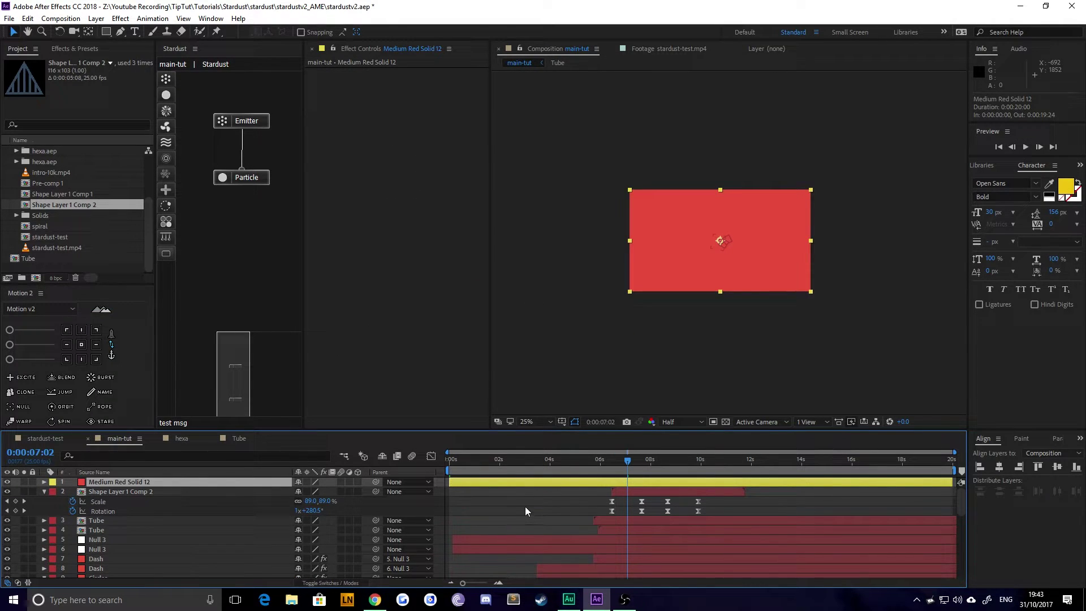
# Trim the new solid's in point to 0:00:07:02 and apply the Stardust effect to it.
pyautogui.hotkey('alt', '[')
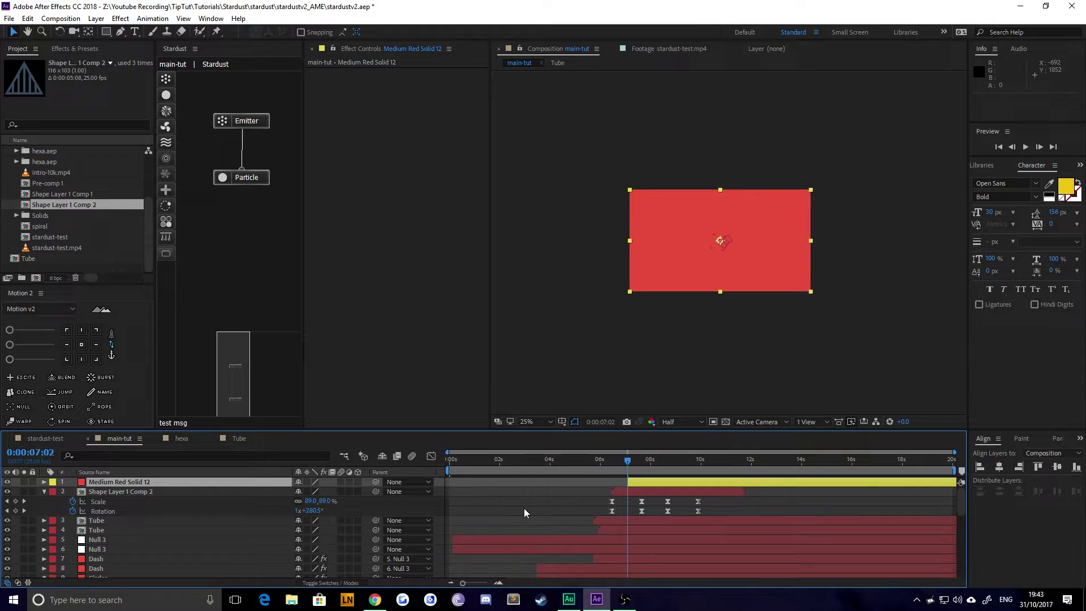
pyautogui.hotkey('ctrl', 'space')
pyautogui.write('stardust')
pyautogui.press('Return')
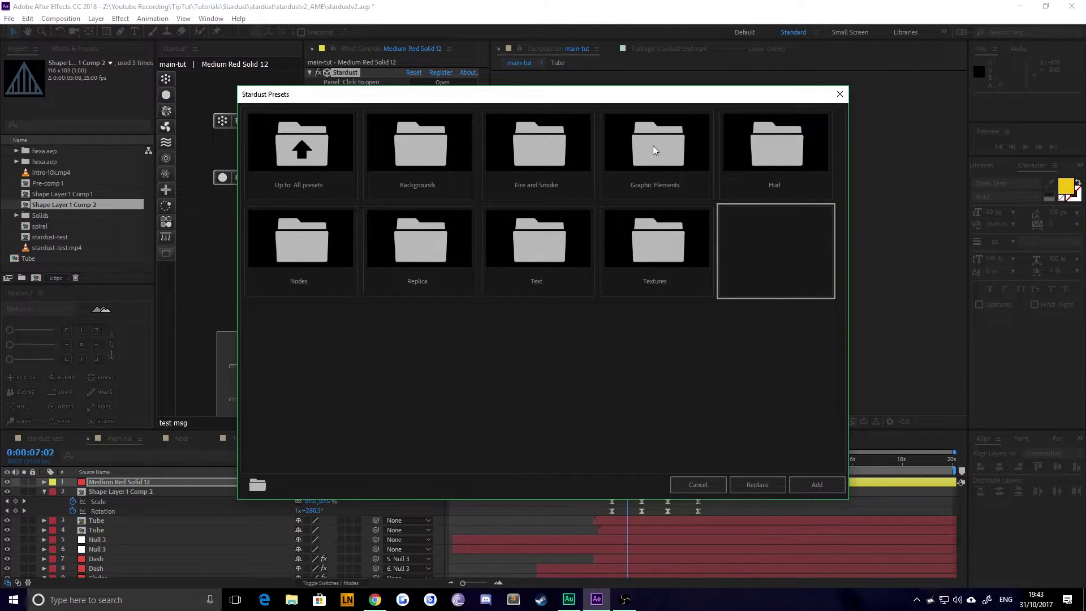
# Choose the Splash 05 preset from Graphic Elements, Swoosh And Splash for the solid's Stardust effect.
pyautogui.doubleClick(644, 168)
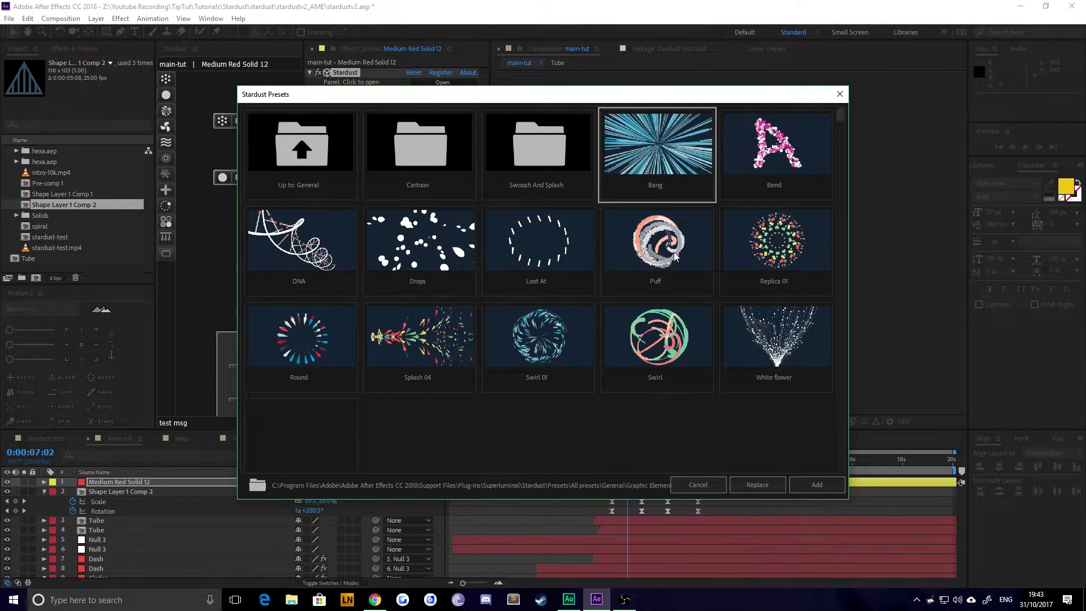
pyautogui.doubleClick(558, 173)
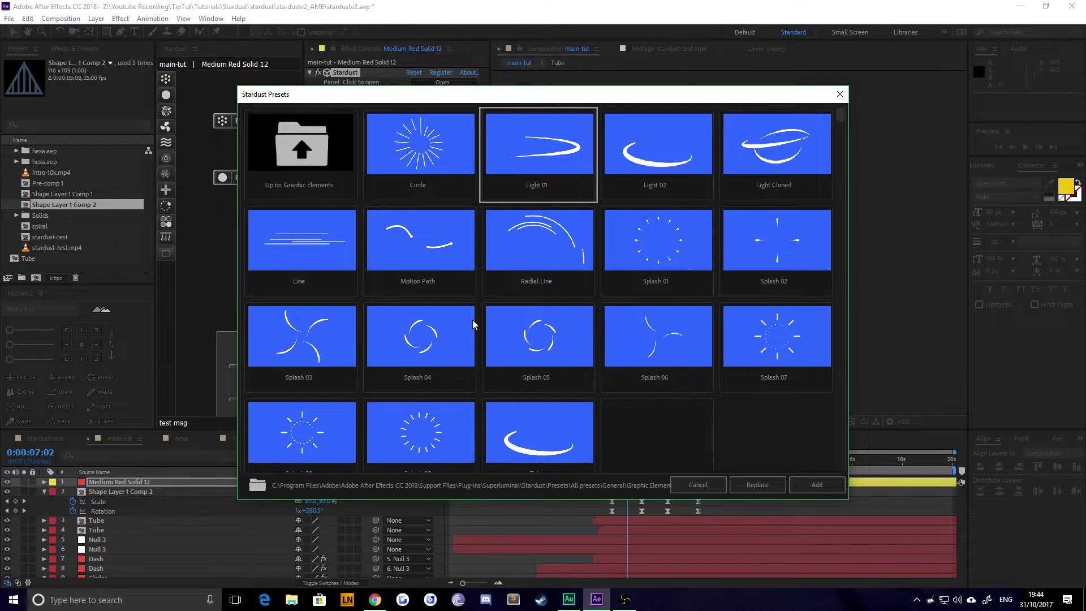
pyautogui.click(538, 328)
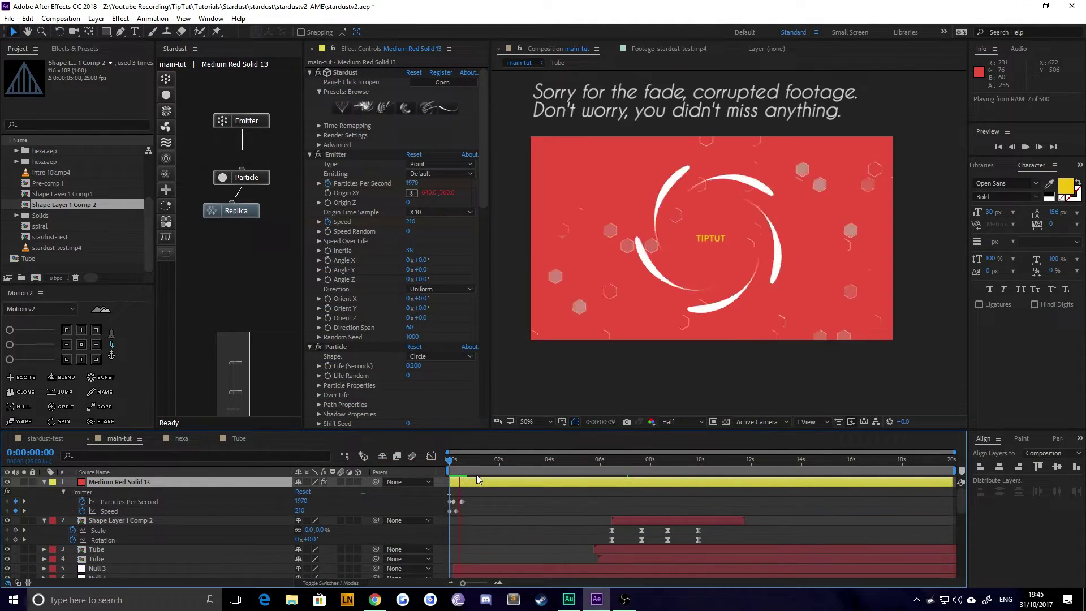
# Set the preview resolution to Full and examine the splash trails up close at 0:00:00:10 and 0:00:00:08.
pyautogui.click(476, 480)
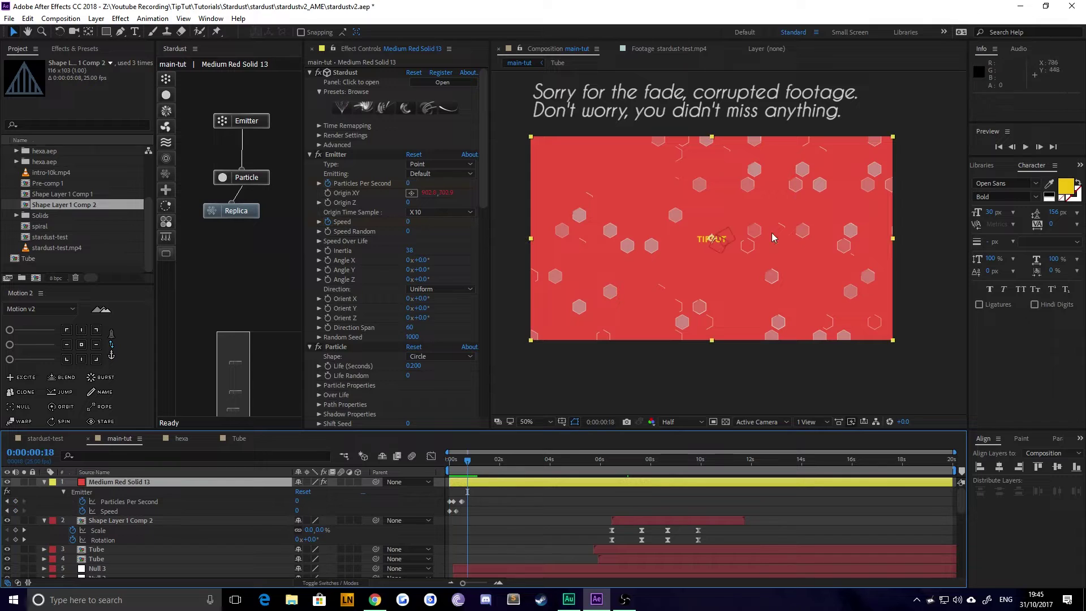
pyautogui.moveTo(459, 467); pyautogui.dragTo(459, 467)
pyautogui.scroll(2, 762, 222)
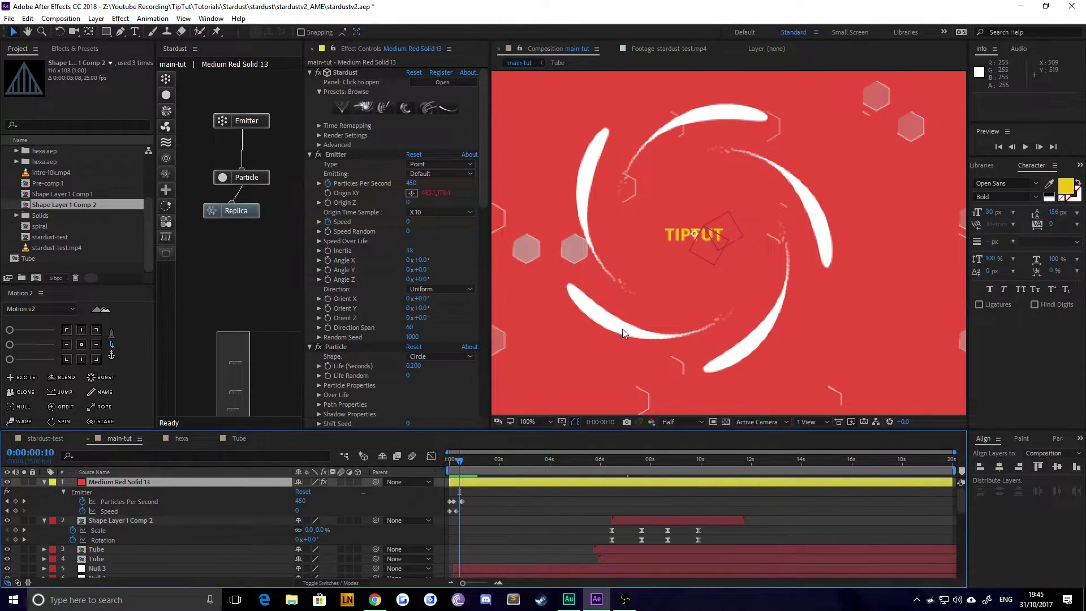
pyautogui.click(687, 421)
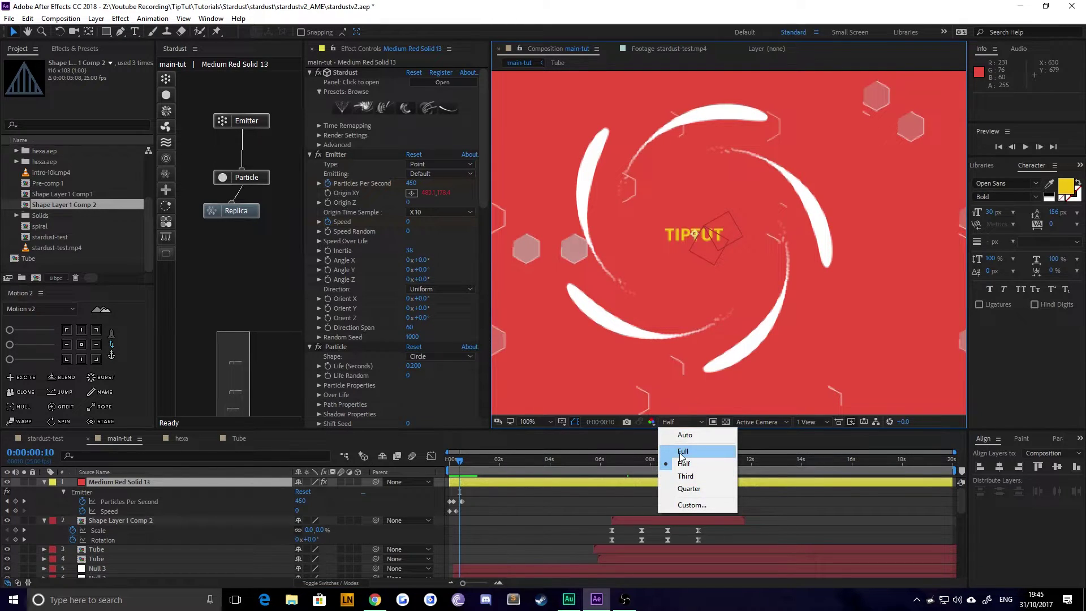
pyautogui.click(683, 451)
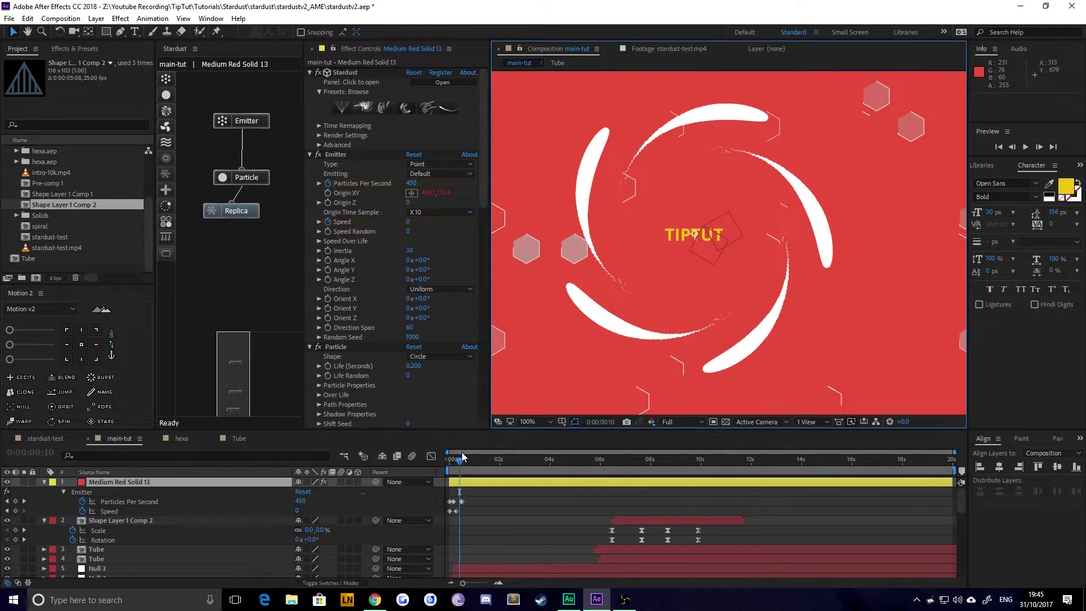
pyautogui.moveTo(460, 461); pyautogui.dragTo(457, 461)
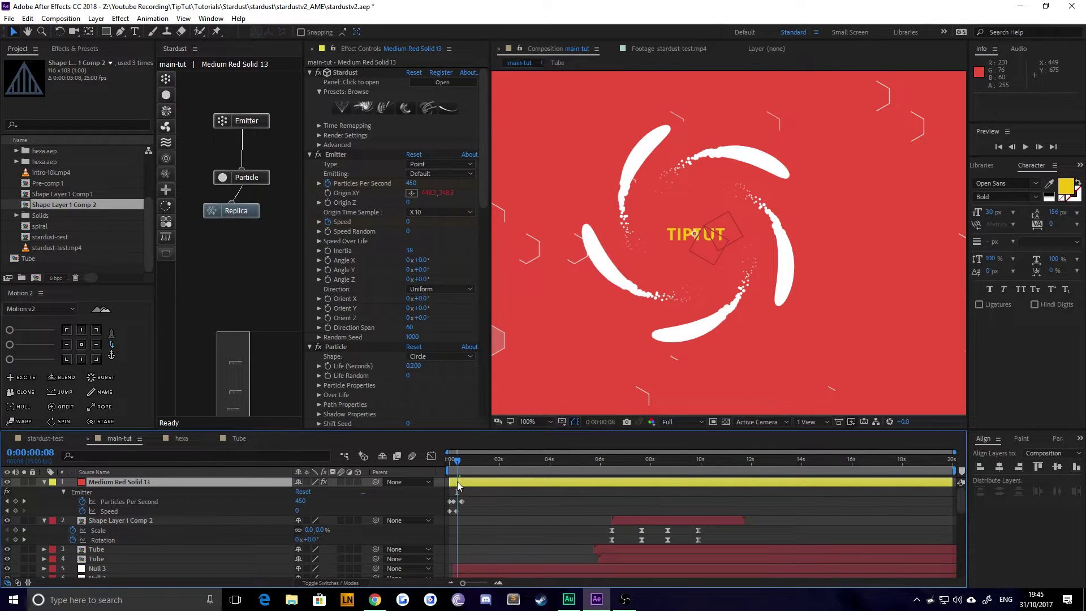
# Pre-compose the yellow-labelled splash solid as bubbly, moving all attributes into the new composition.
pyautogui.rightClick(458, 486)
pyautogui.click(509, 380)
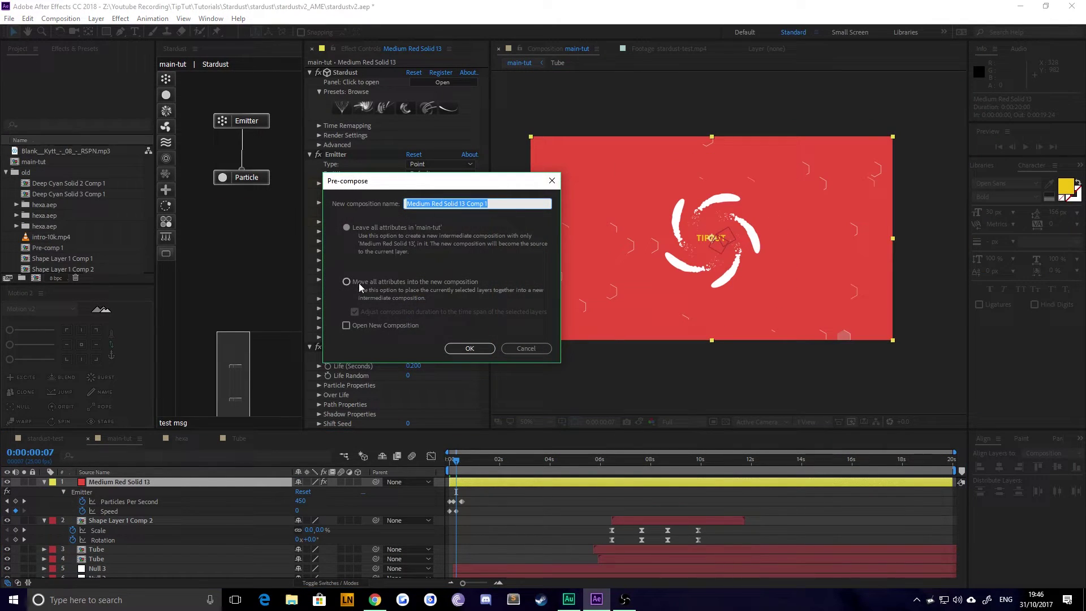
pyautogui.click(346, 282)
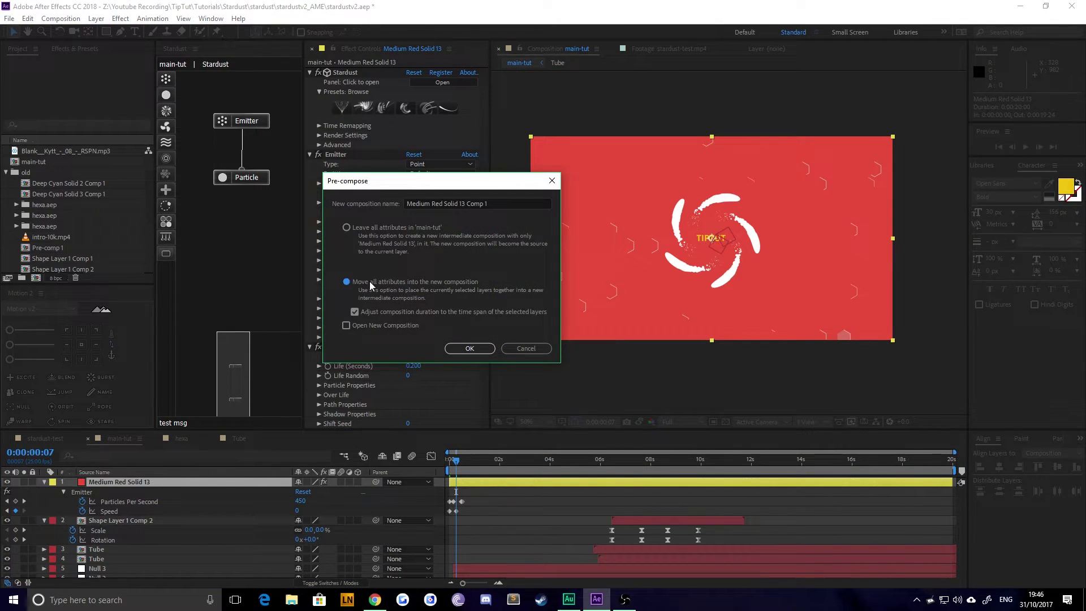
pyautogui.click(491, 202)
pyautogui.press('BackSpace')
pyautogui.press('BackSpace')
pyautogui.press('BackSpace')
pyautogui.press('BackSpace')
pyautogui.press('BackSpace')
pyautogui.press('BackSpace')
pyautogui.press('BackSpace')
pyautogui.press('BackSpace')
pyautogui.press('BackSpace')
pyautogui.press('BackSpace')
pyautogui.press('BackSpace')
pyautogui.press('BackSpace')
pyautogui.press('BackSpace')
pyautogui.press('BackSpace')
pyautogui.press('BackSpace')
pyautogui.press('BackSpace')
pyautogui.press('BackSpace')
pyautogui.press('BackSpace')
pyautogui.press('BackSpace')
pyautogui.press('BackSpace')
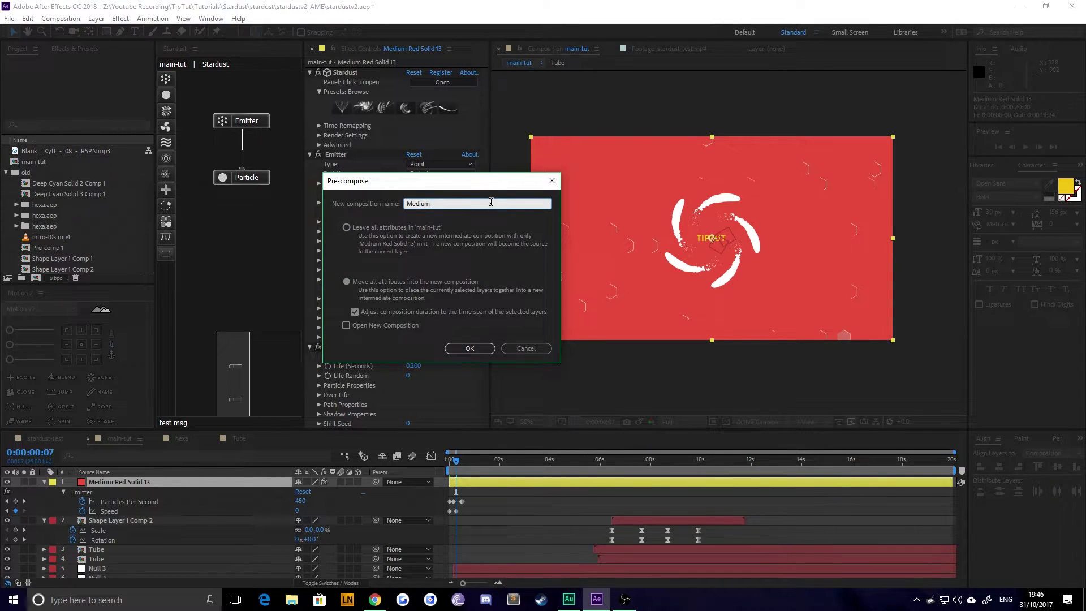
pyautogui.write('bubbly')
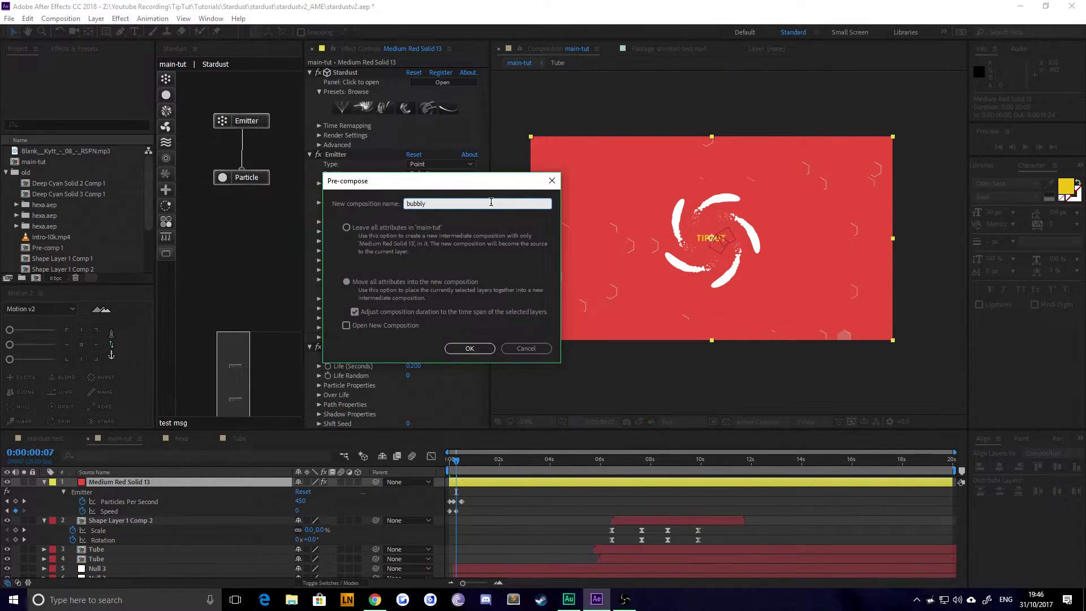
pyautogui.press('Return')
pyautogui.scroll(-5, 644, 484)
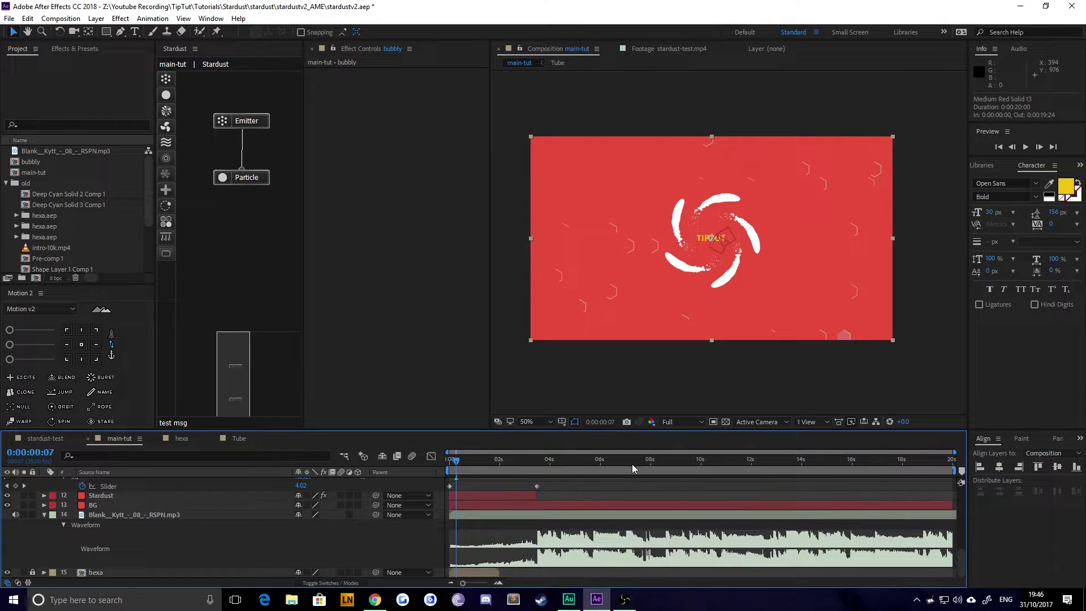
# Move the bubbly layer in main-tut to start at 0:00:07:02 and play back the result.
pyautogui.click(629, 464)
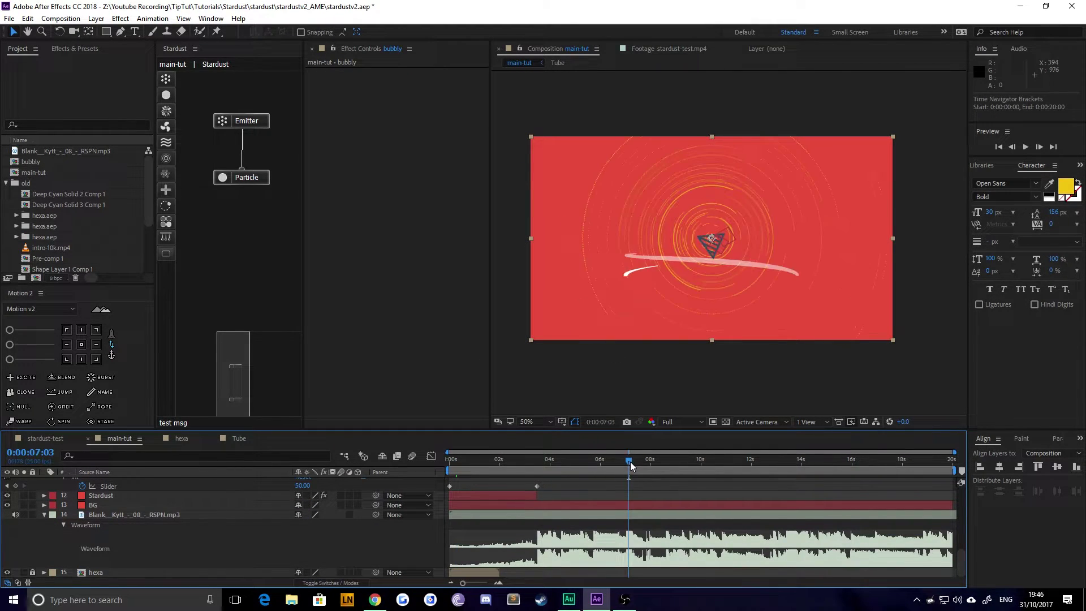
pyautogui.click(627, 459)
pyautogui.scroll(5, 583, 548)
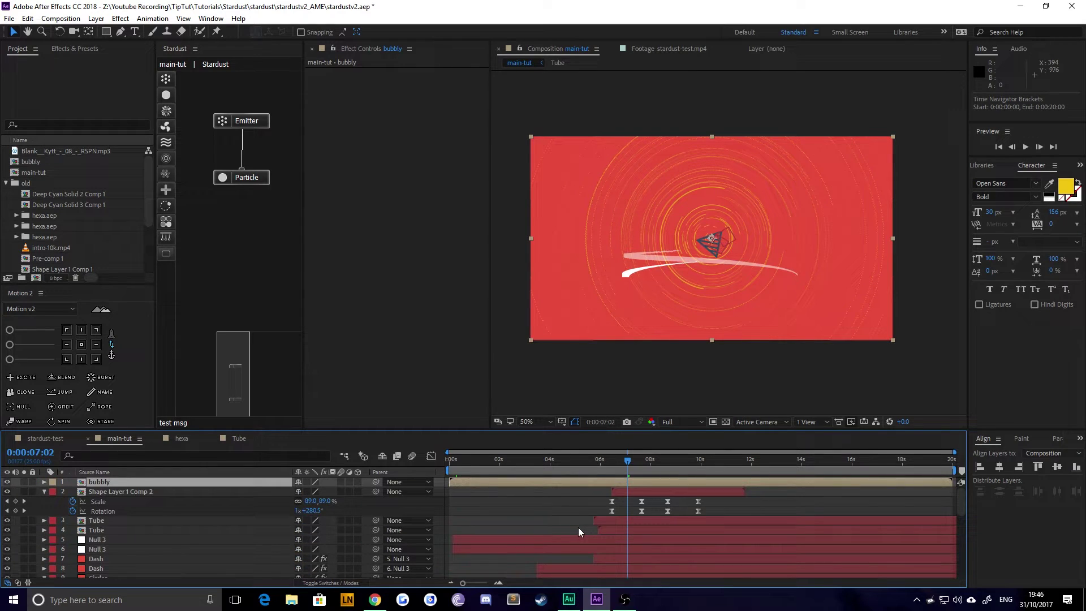
pyautogui.hotkey('alt', '[')
pyautogui.press('space')
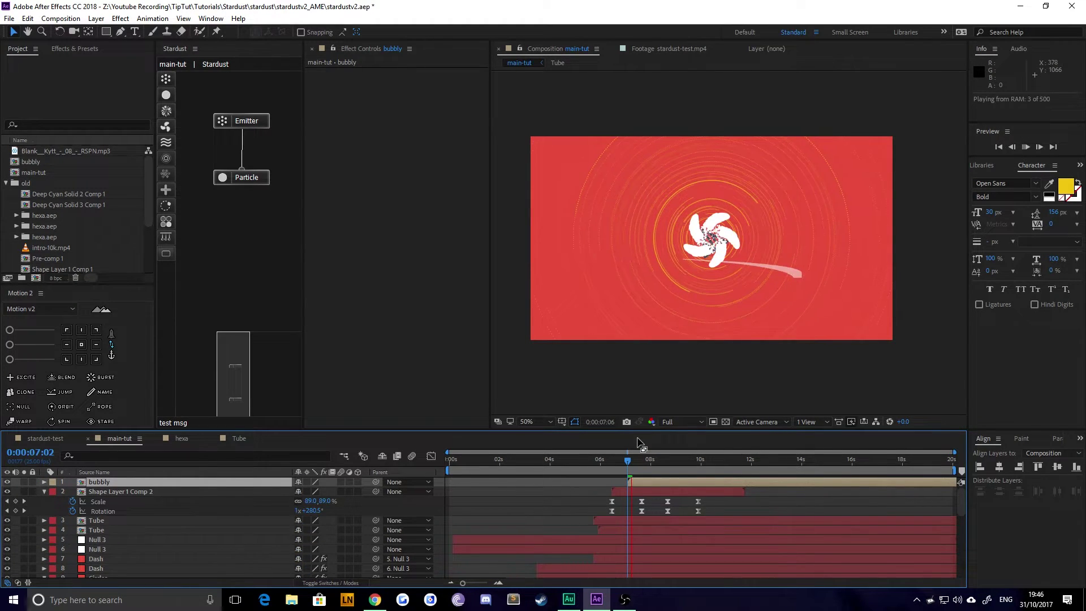
# In the bubbly composition, change the Stardust particle shape of Medium Red Solid 13 to Rectangle.
pyautogui.doubleClick(654, 483)
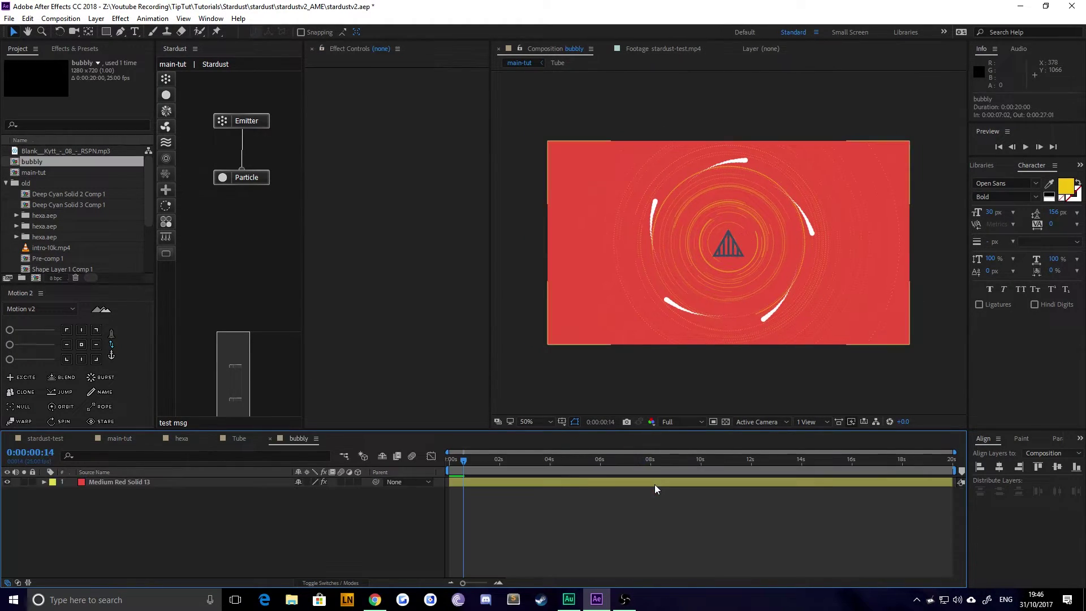
pyautogui.scroll(4, 782, 304)
pyautogui.press('h')
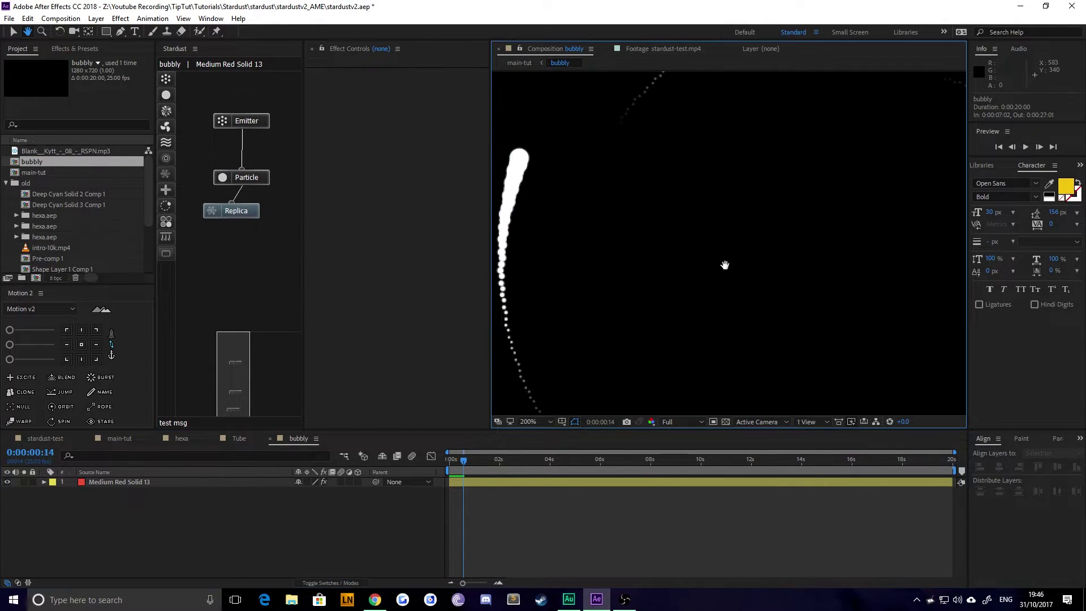
pyautogui.moveTo(724, 265); pyautogui.dragTo(770, 398)
pyautogui.press('v')
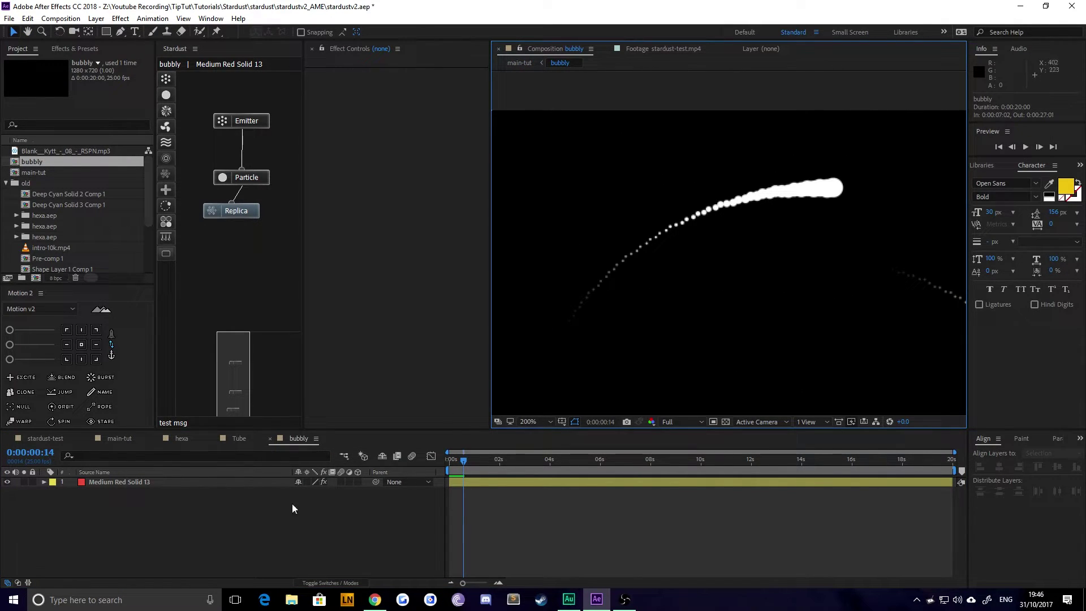
pyautogui.click(148, 483)
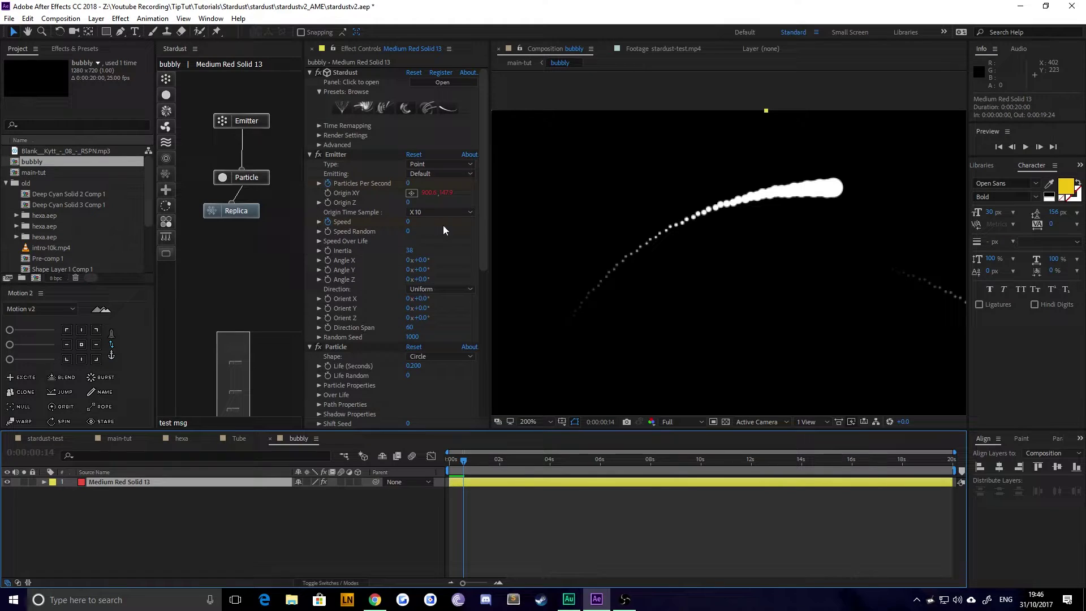
pyautogui.moveTo(479, 212); pyautogui.dragTo(476, 304)
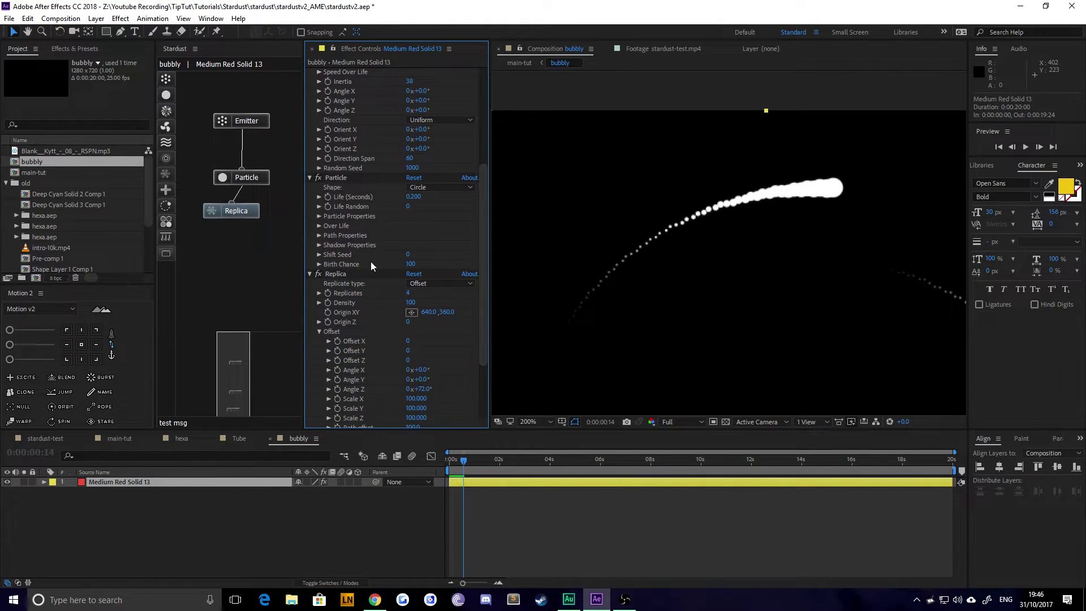
pyautogui.click(246, 178)
pyautogui.click(430, 197)
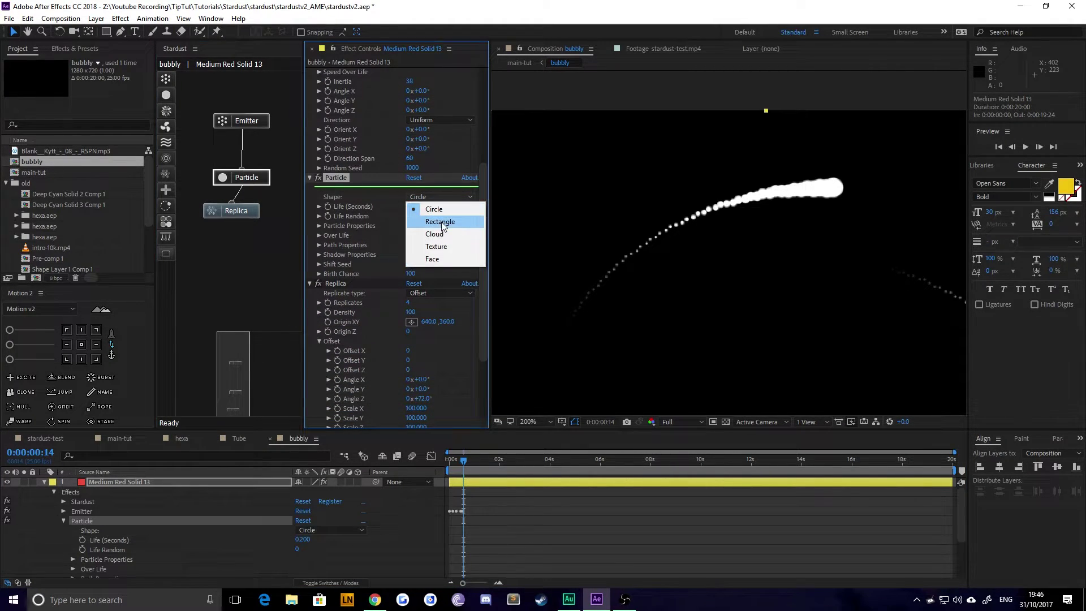
pyautogui.click(441, 222)
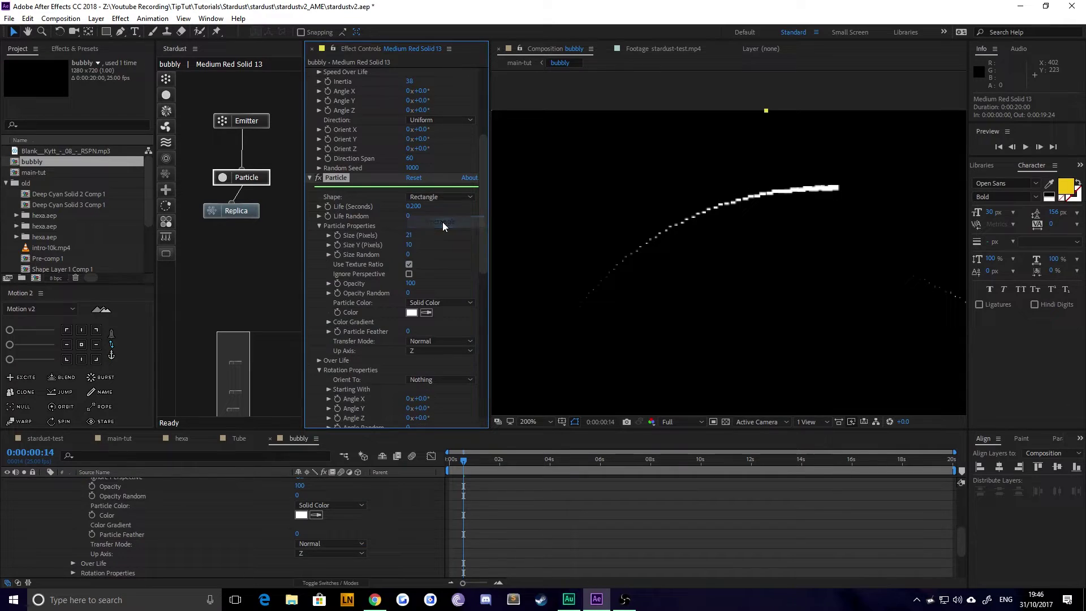
# Set both Size and Size Y of the rectangle particles to 41 pixels.
pyautogui.click(410, 245)
pyautogui.write('21')
pyautogui.press('Return')
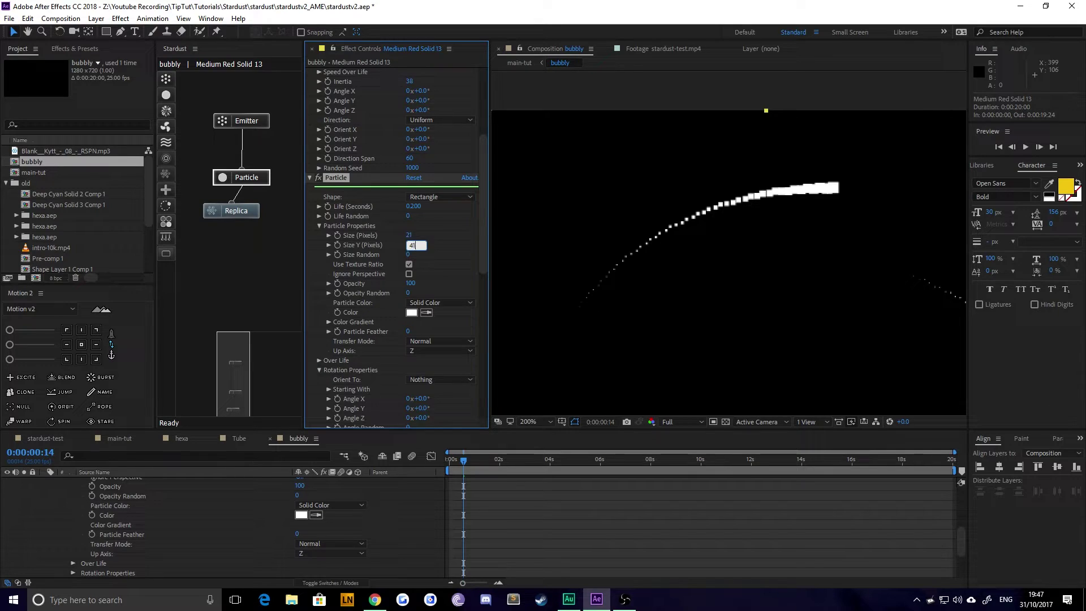
pyautogui.moveTo(407, 245); pyautogui.dragTo(421, 245)
pyautogui.click(409, 235)
pyautogui.write('4')
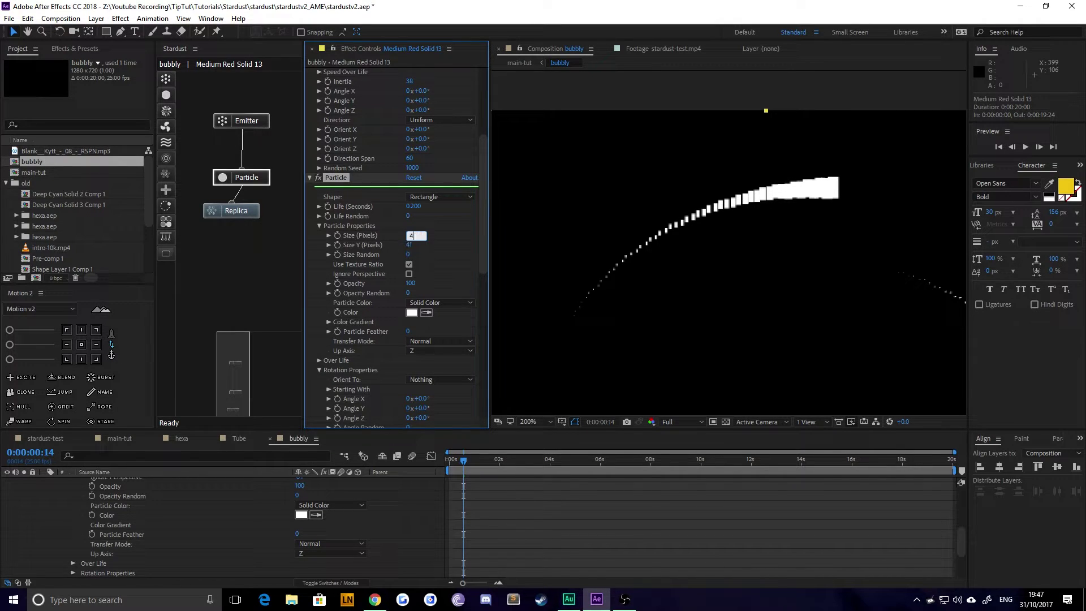
pyautogui.write('1')
pyautogui.press('Return')
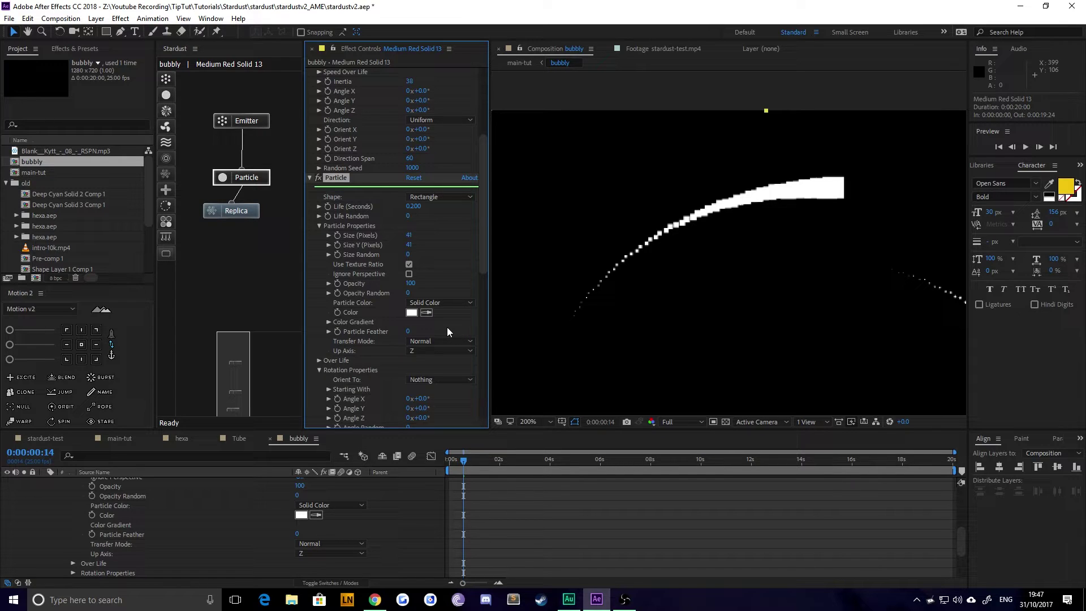
# Set the rectangle particles' Opacity Random to 40, after trying 20.
pyautogui.click(408, 293)
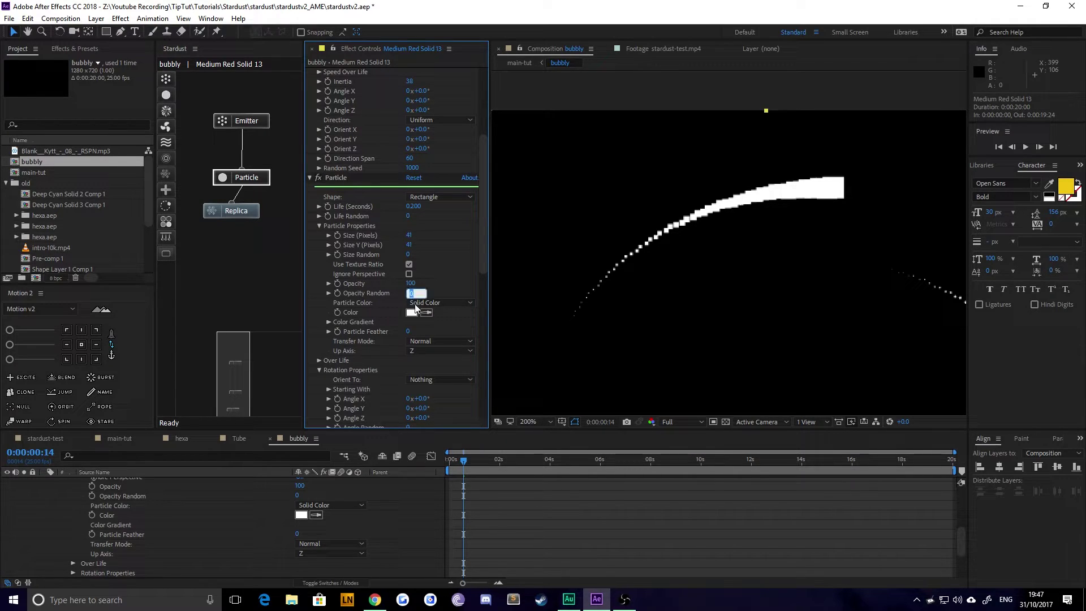
pyautogui.write('20')
pyautogui.press('Return')
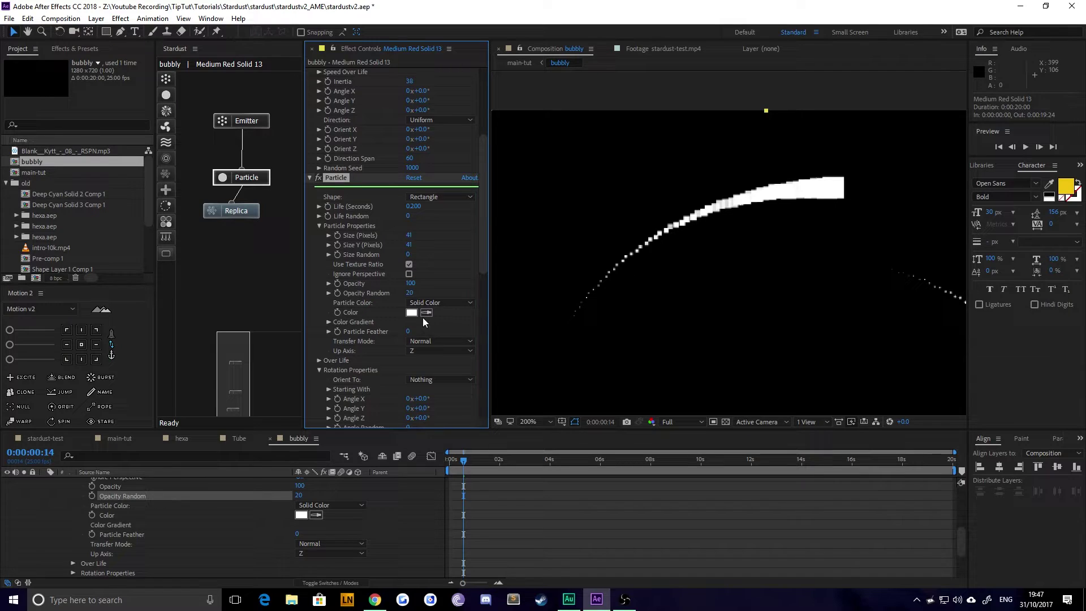
pyautogui.click(410, 293)
pyautogui.write('40')
pyautogui.press('Return')
pyautogui.scroll(-2, 815, 218)
pyautogui.moveTo(780, 221); pyautogui.dragTo(756, 167)
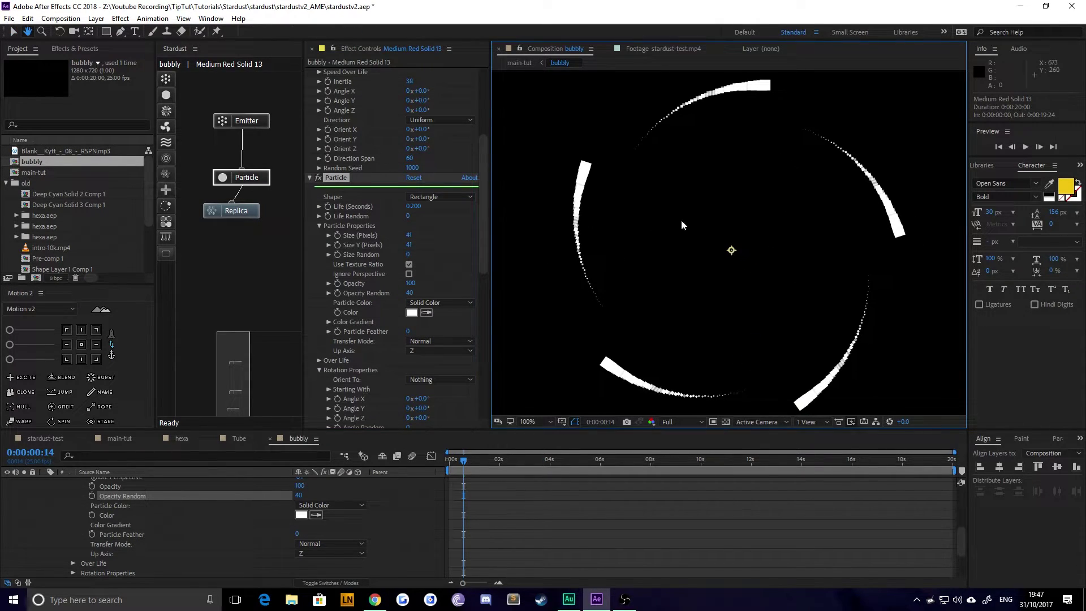
# Preview the splash in main-tut from 0:00:06:22 at full frame and from 0:00:07:01 at 100% magnification.
pyautogui.click(119, 439)
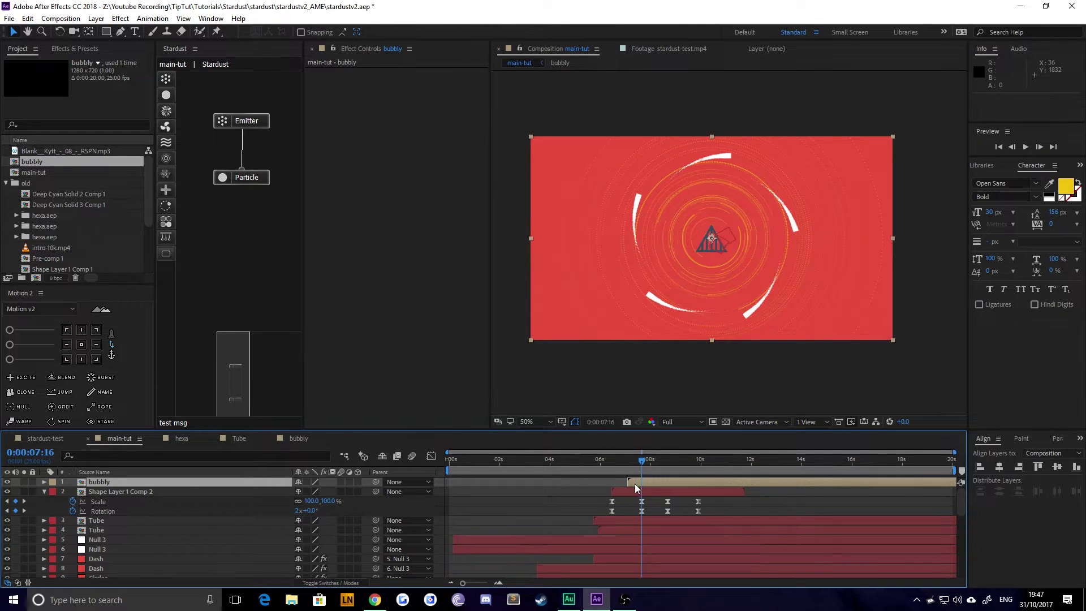
pyautogui.click(622, 462)
pyautogui.press('space')
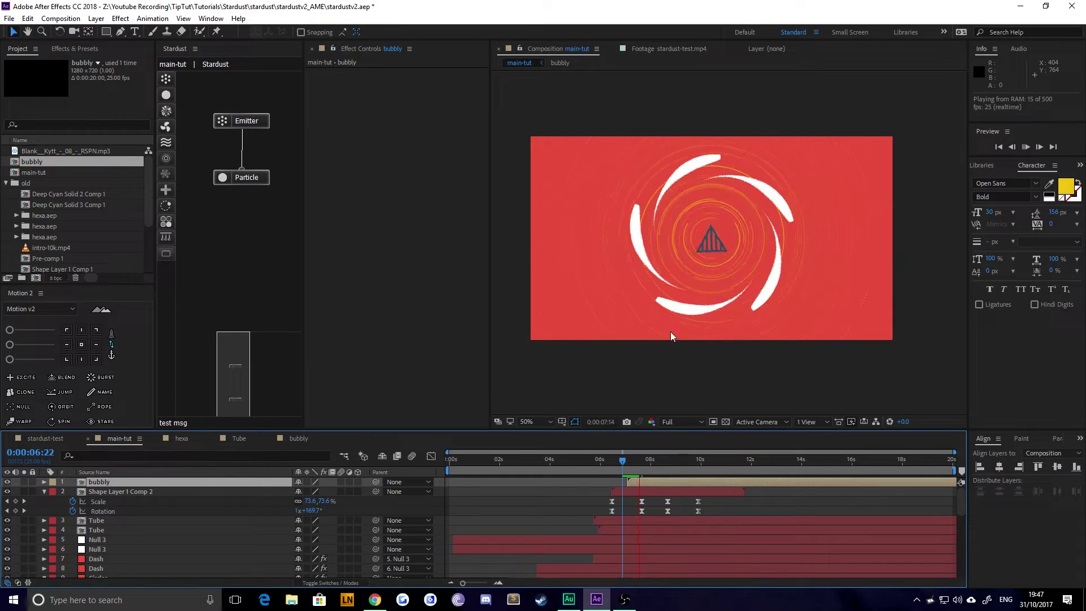
pyautogui.scroll(2, 697, 269)
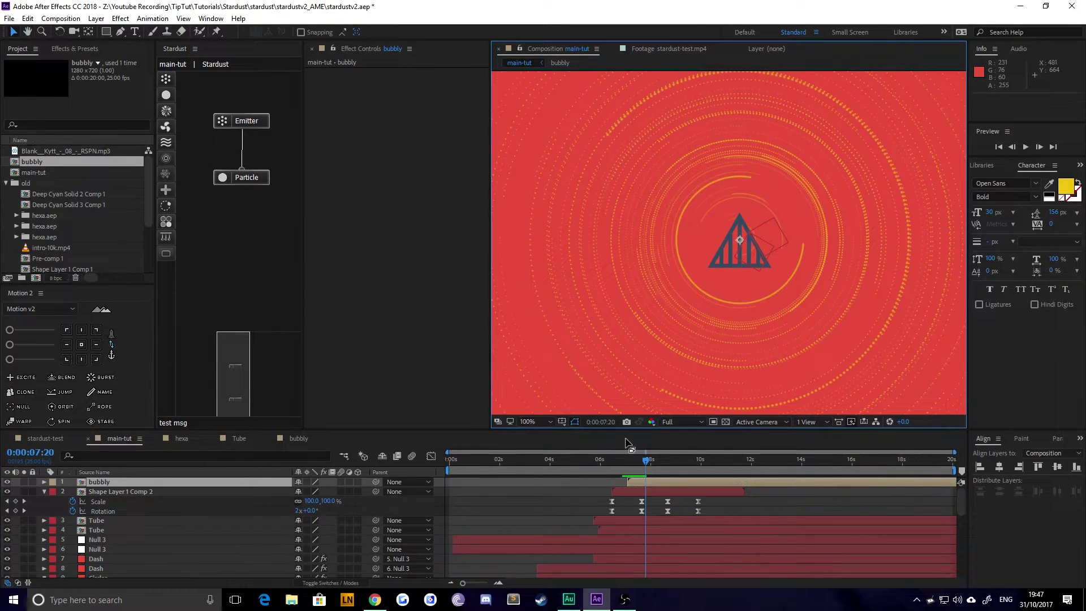
pyautogui.click(626, 469)
pyautogui.press('space')
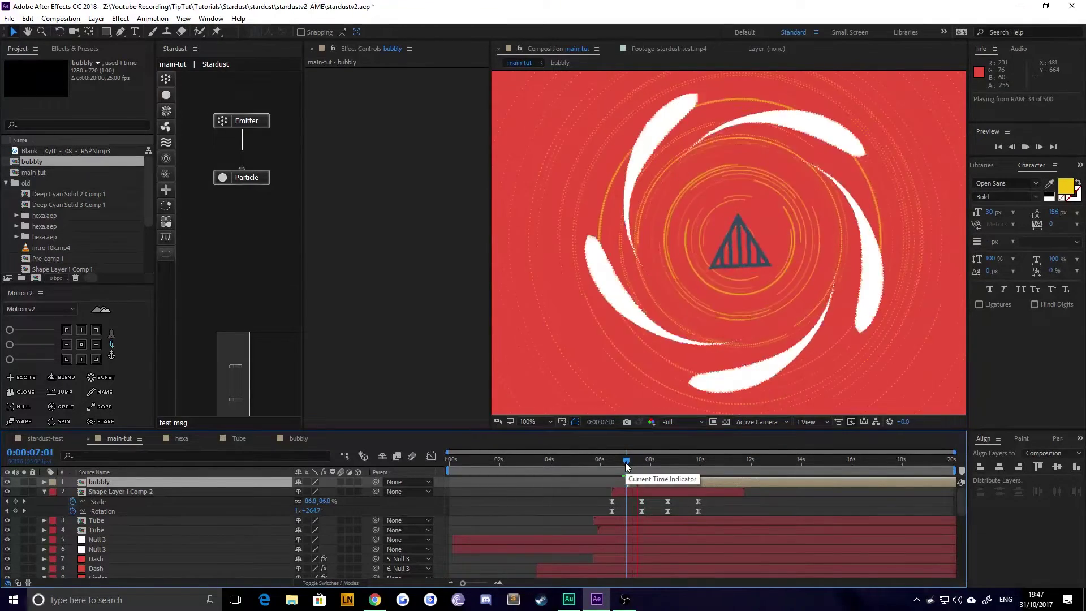
# Examine the edges and tails of the splash's square particles up close at 0:00:07:10 in main-tut.
pyautogui.click(628, 463)
pyautogui.moveTo(628, 467); pyautogui.dragTo(634, 471)
pyautogui.scroll(1, 780, 181)
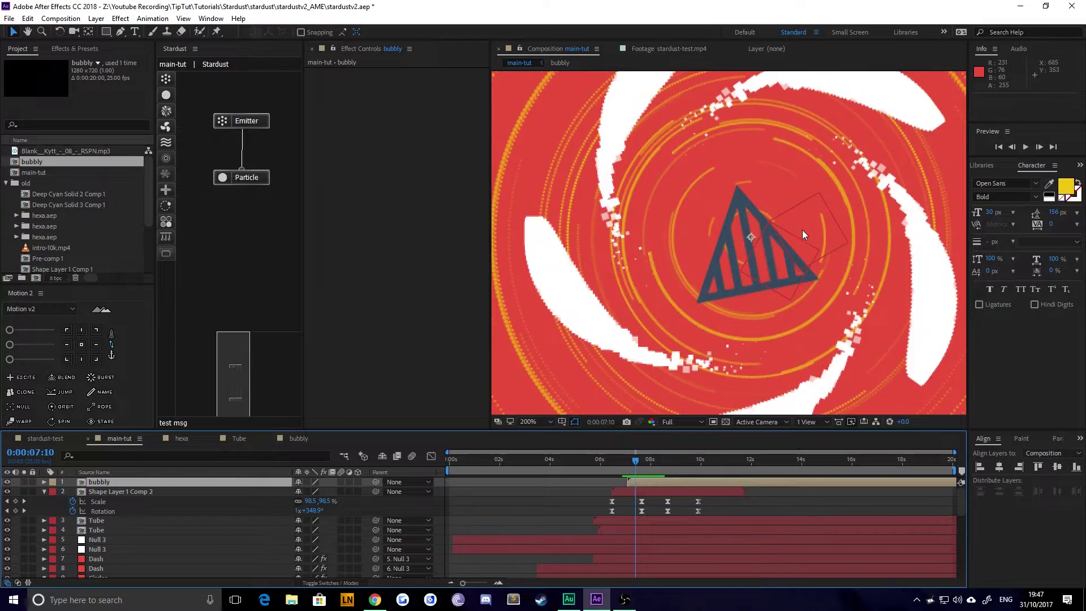
pyautogui.press('h')
pyautogui.moveTo(738, 309); pyautogui.dragTo(596, 242)
pyautogui.press('v')
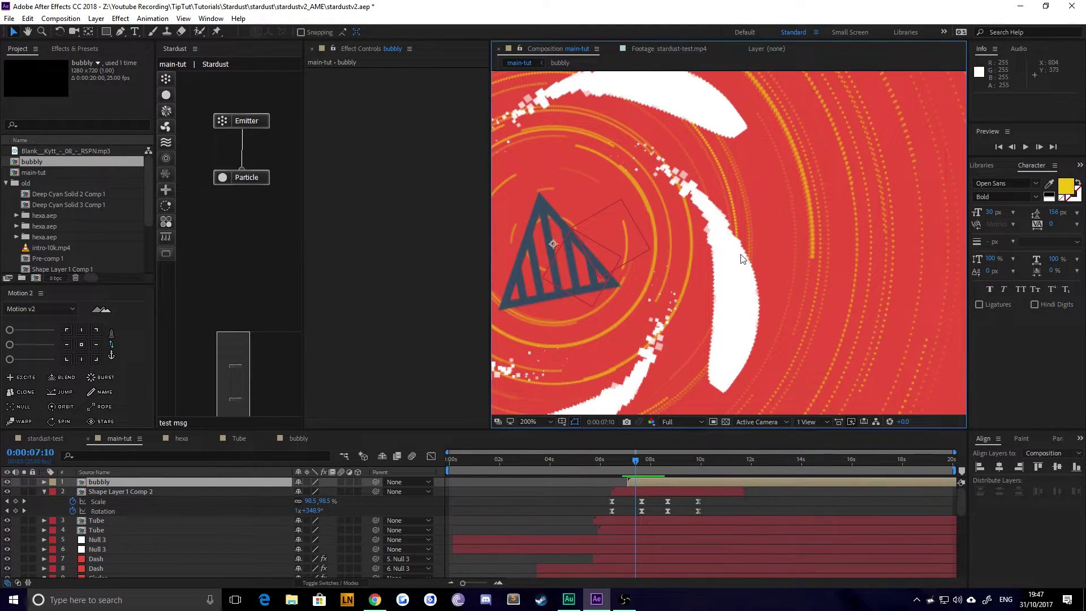
pyautogui.scroll(-3, 712, 236)
pyautogui.scroll(5, 718, 271)
pyautogui.press('h')
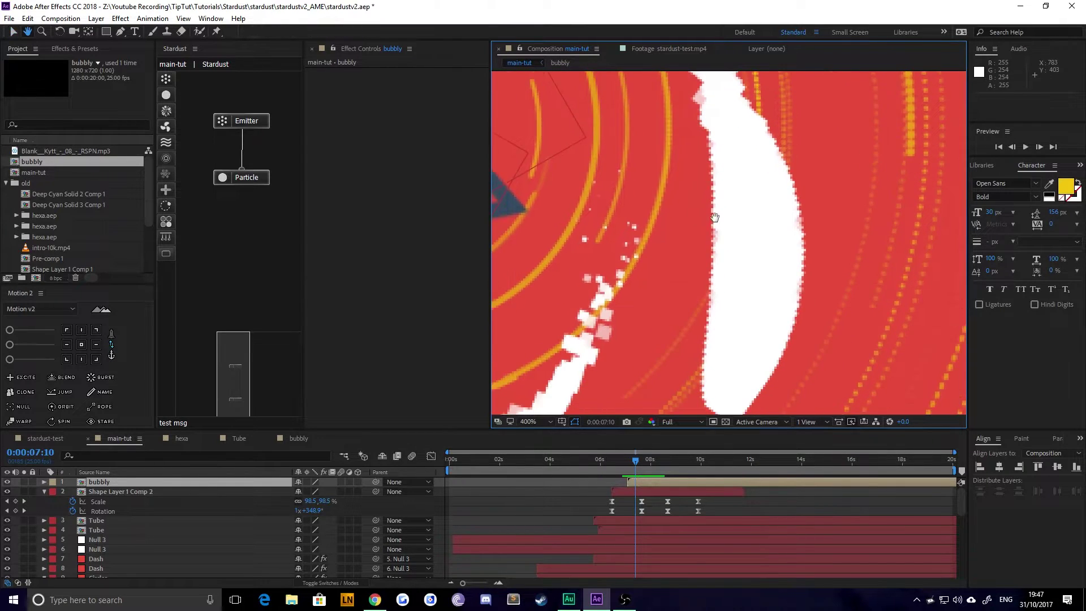
pyautogui.press('v')
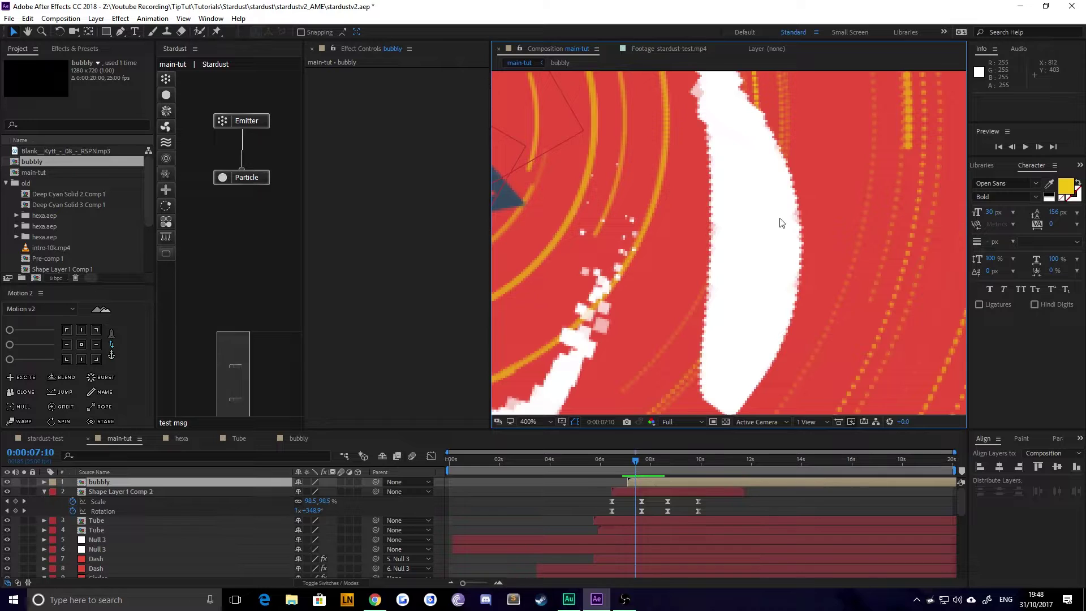
pyautogui.press('h')
pyautogui.moveTo(781, 221); pyautogui.dragTo(783, 281)
pyautogui.moveTo(673, 221); pyautogui.dragTo(680, 256)
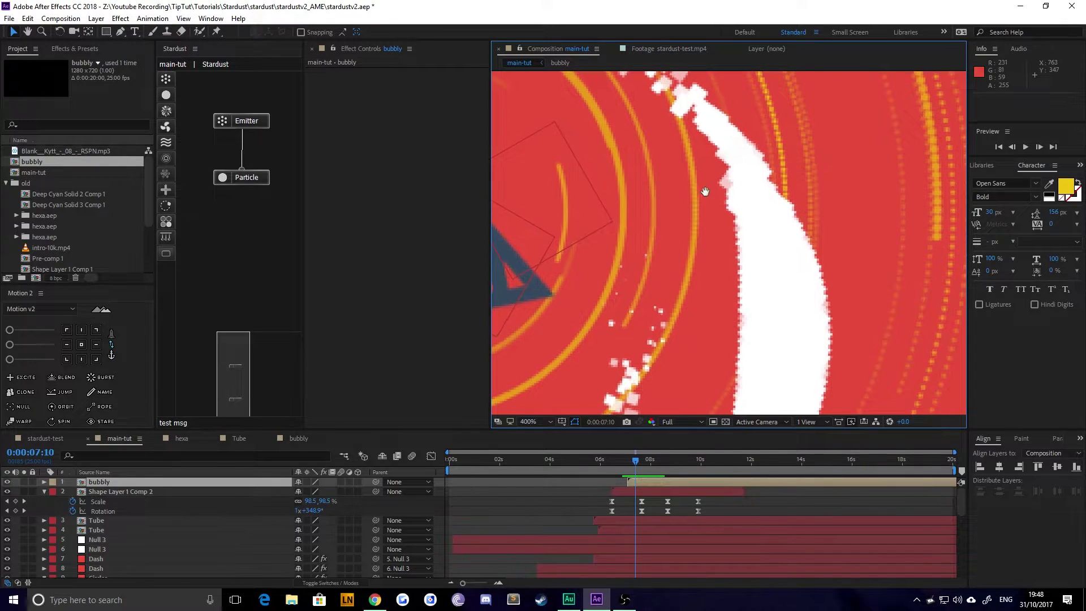
pyautogui.moveTo(692, 102); pyautogui.dragTo(739, 172)
pyautogui.press('v')
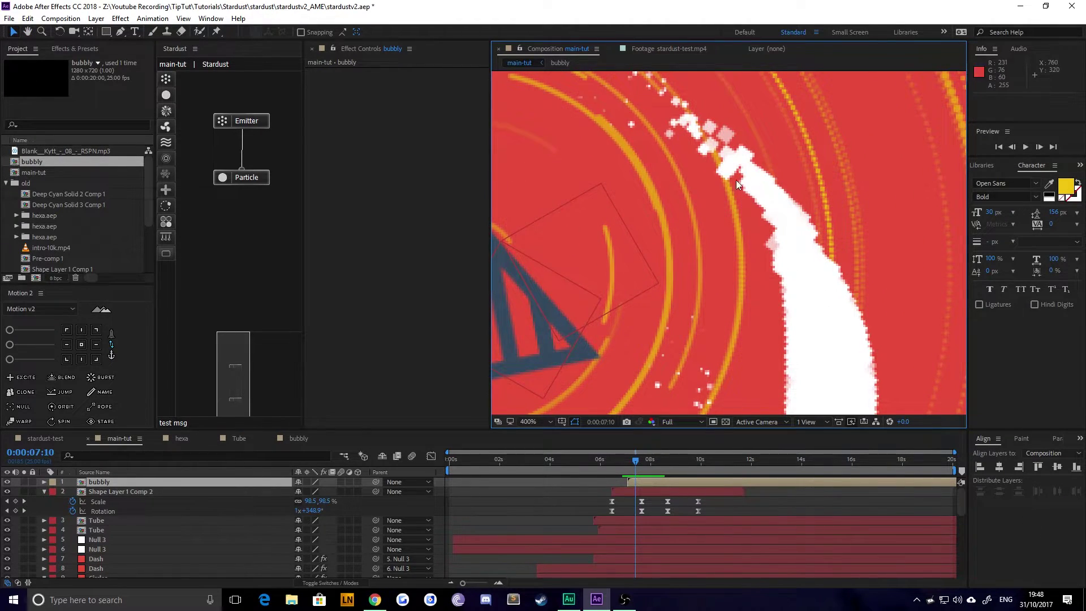
pyautogui.scroll(-6, 707, 266)
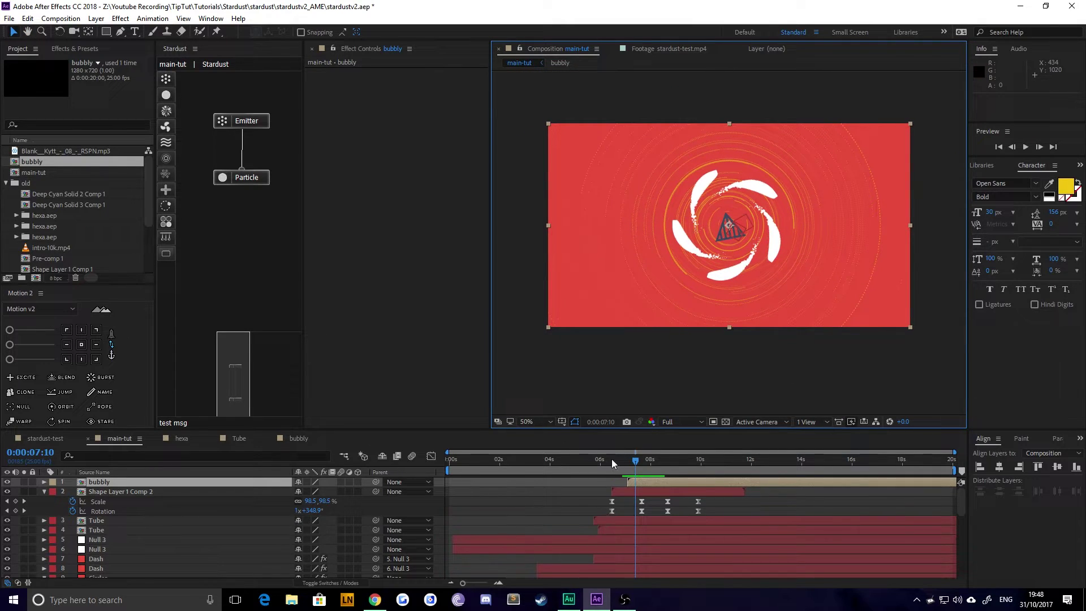
# Play back the splash from 0:00:06:18 and scrub through it from 0:00:06:24 to 0:00:07:18.
pyautogui.click(619, 460)
pyautogui.press('space')
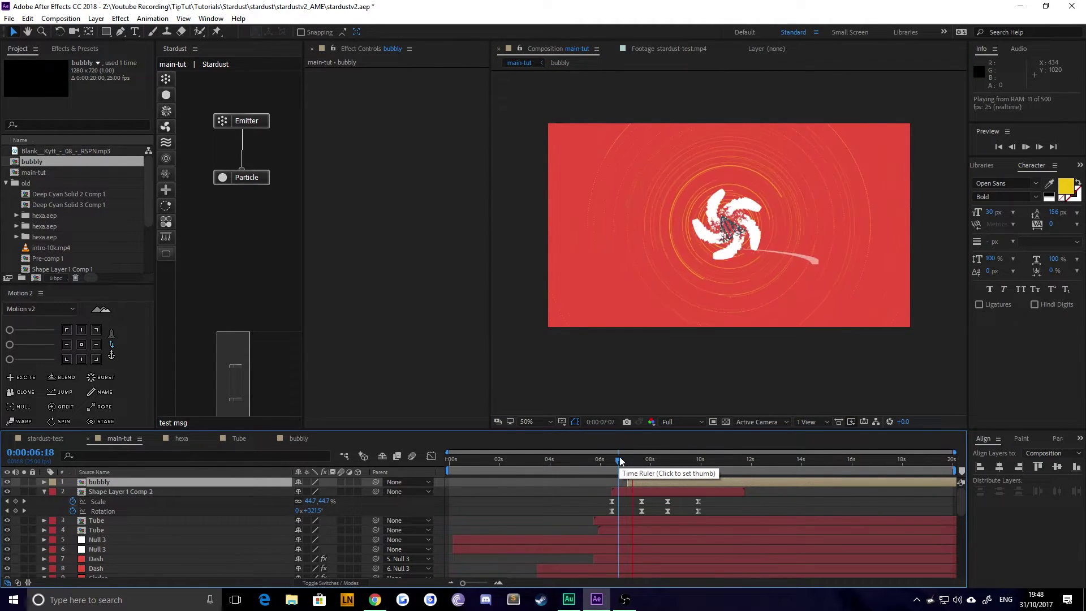
pyautogui.press('space')
pyautogui.click(625, 460)
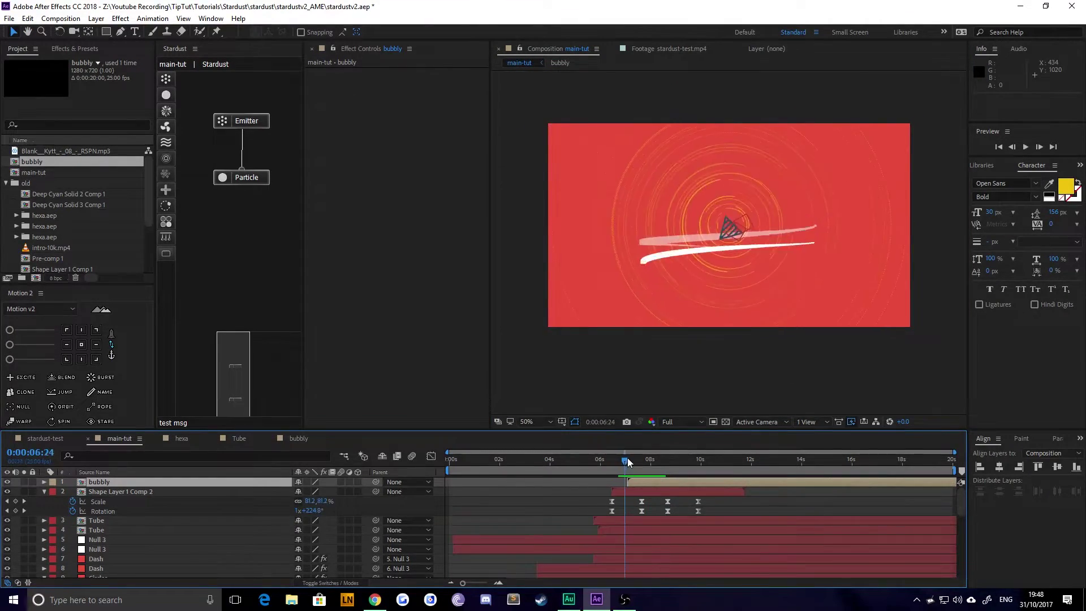
pyautogui.moveTo(627, 457); pyautogui.dragTo(644, 459)
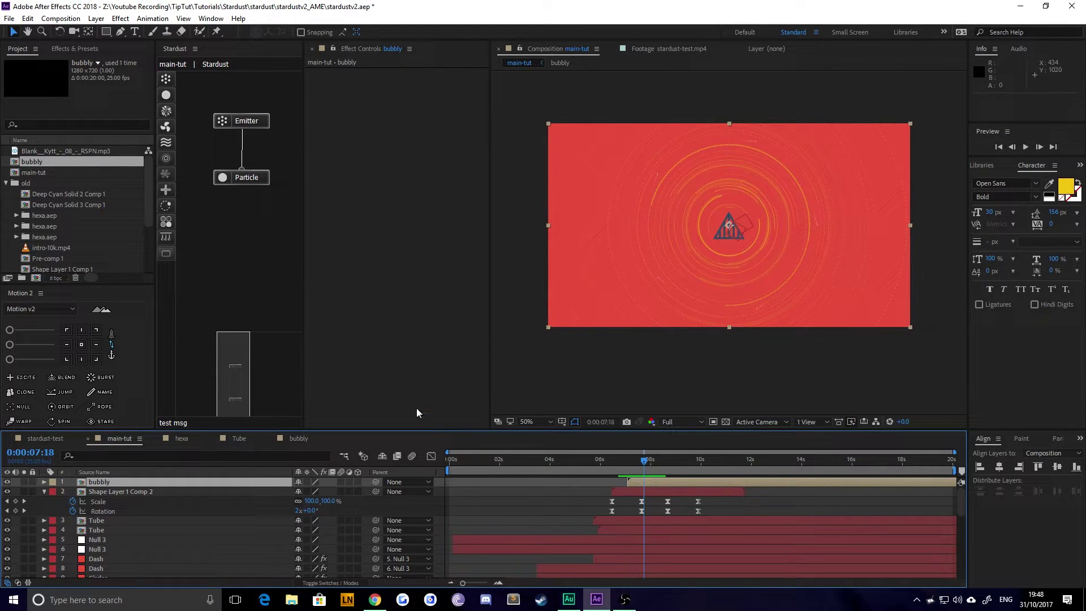
# Inspect the yellow and red animation in the stardust-test composition at 0:00:10:23, 0:00:13:15 and around 0:00:12:00.
pyautogui.click(44, 439)
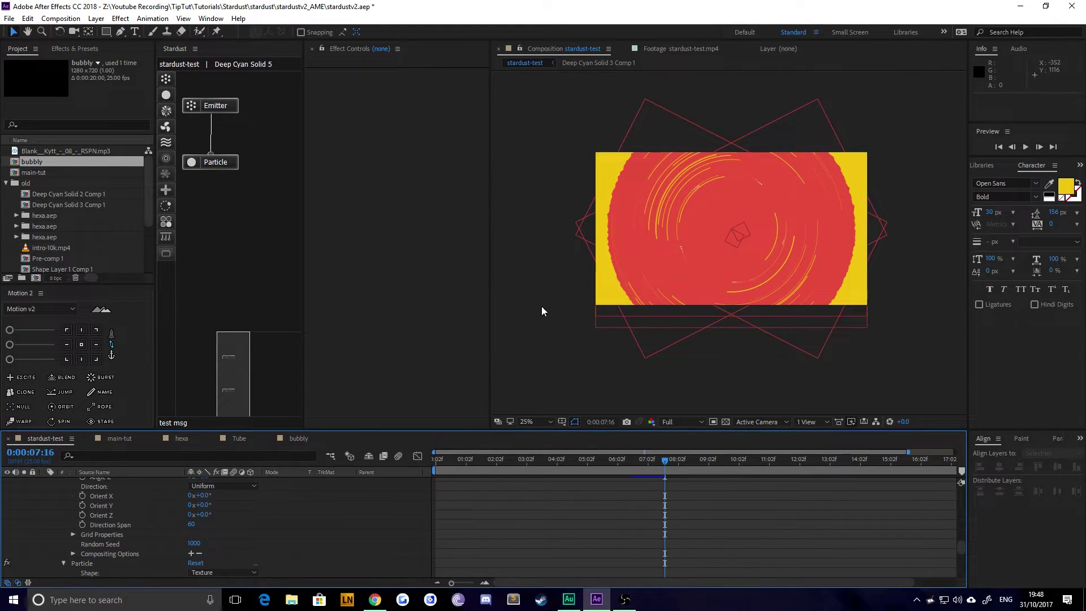
pyautogui.moveTo(628, 459); pyautogui.dragTo(796, 464)
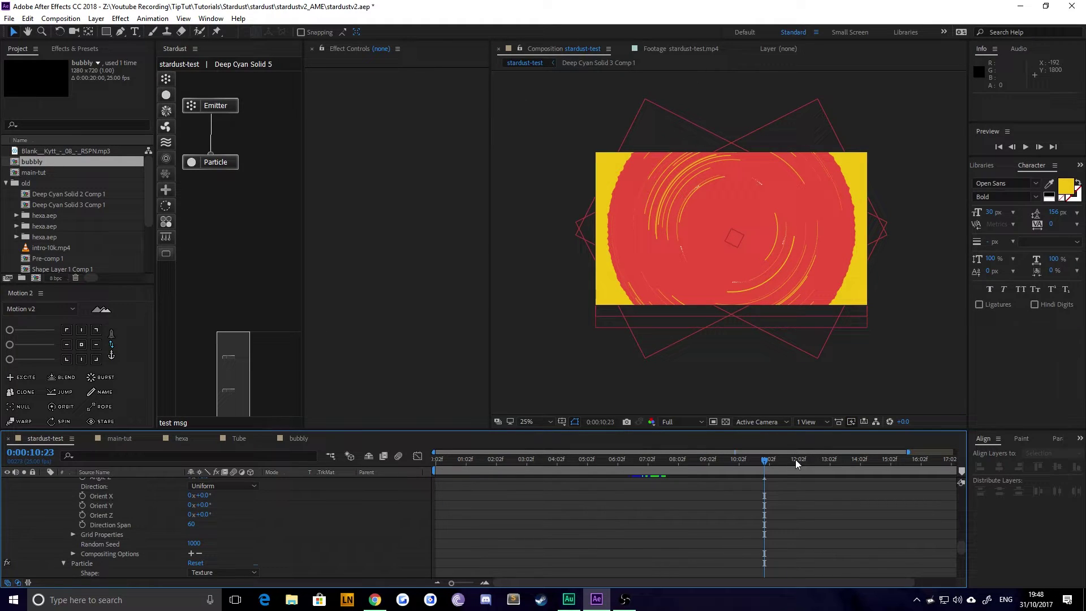
pyautogui.click(846, 464)
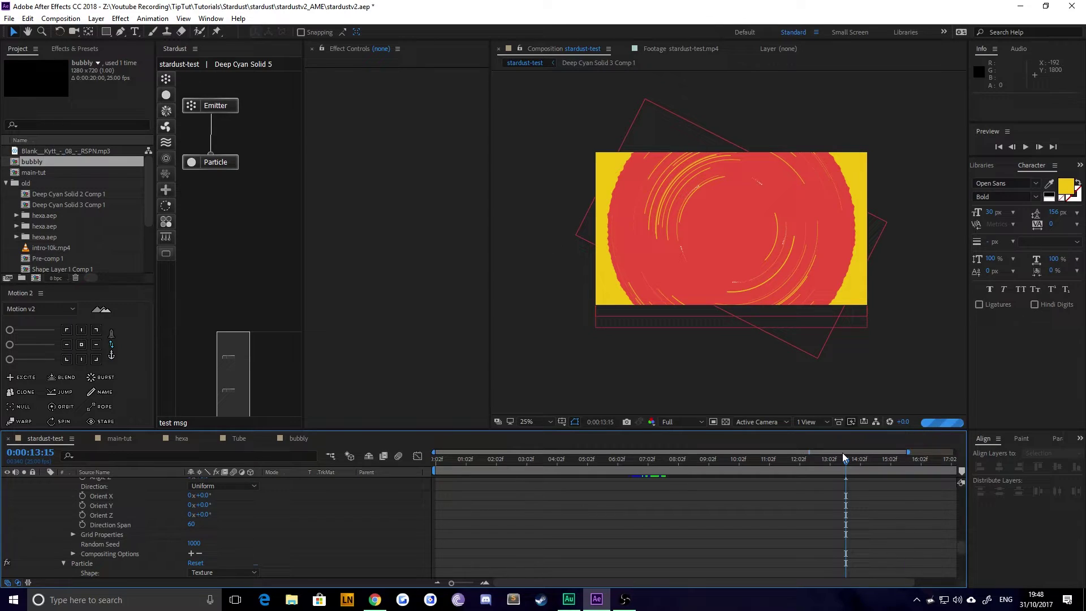
pyautogui.click(797, 462)
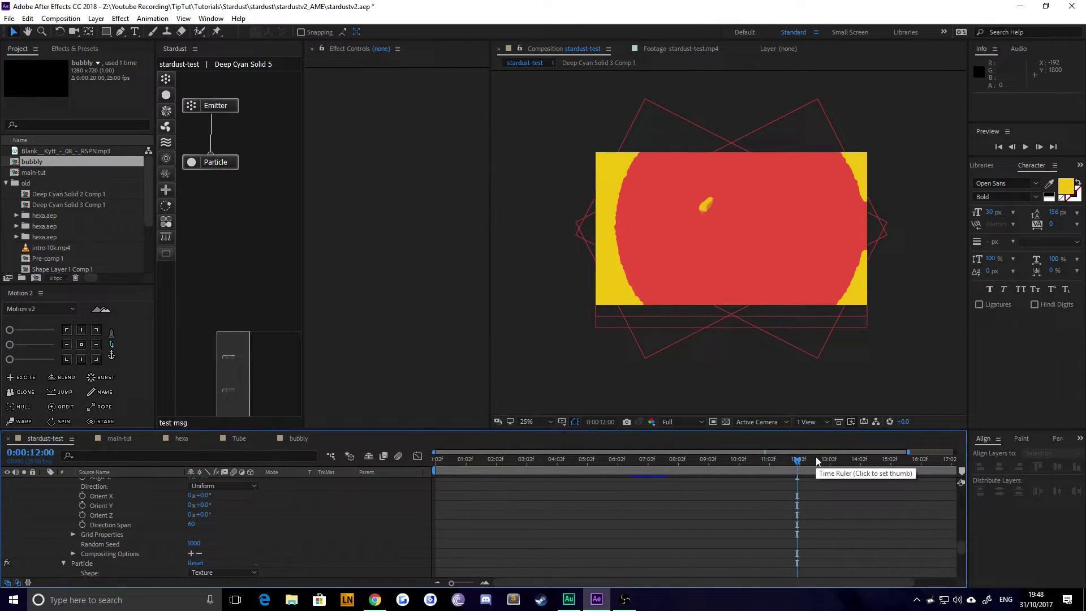
pyautogui.click(781, 462)
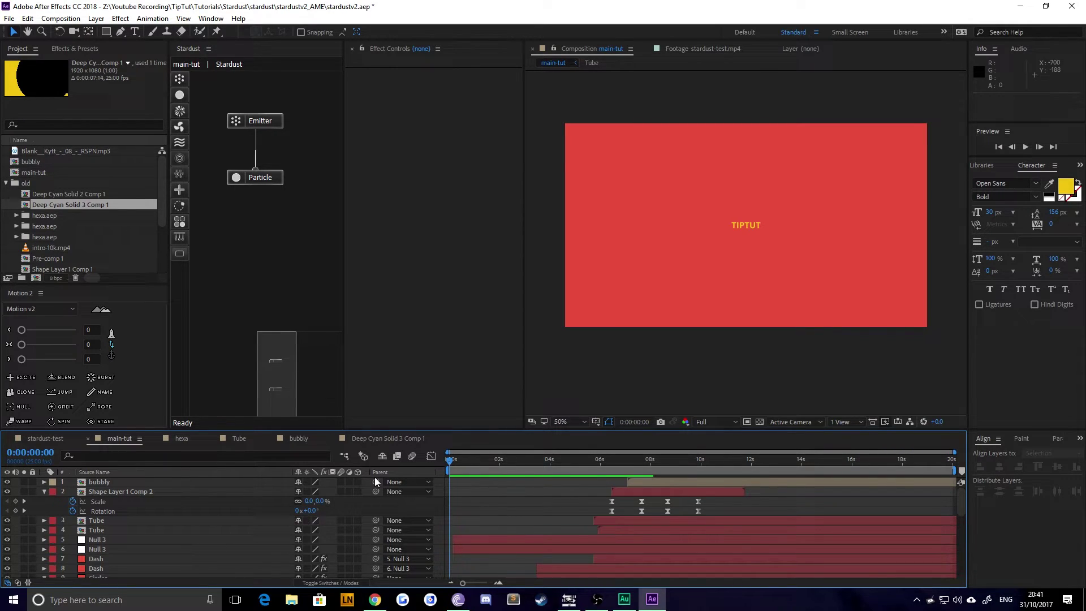
# Play back main-tut from the beginning through about 0:00:08:20.
pyautogui.press('space')
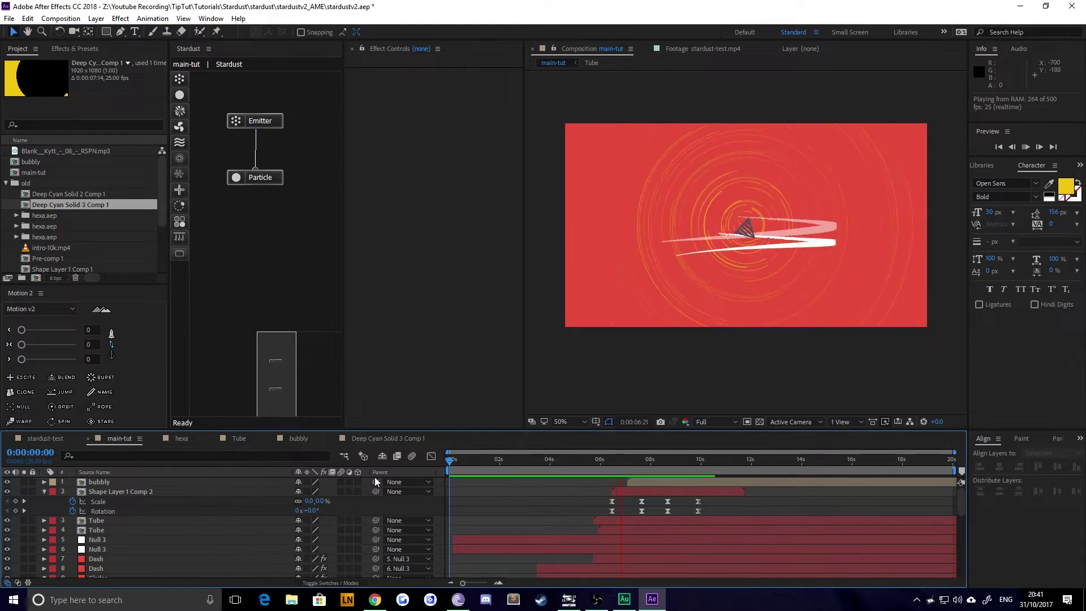
pyautogui.press('space')
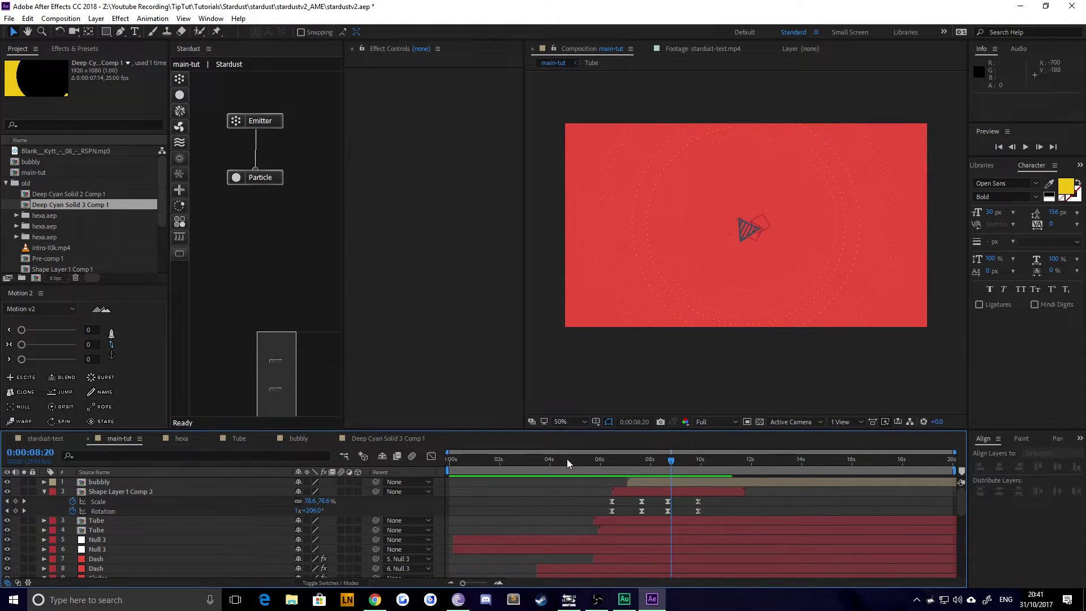
# Create a red 1280 x 720 px solid named Cutout in main-tut and make it start at 0:00:07:16.
pyautogui.click(7, 501)
pyautogui.click(7, 501)
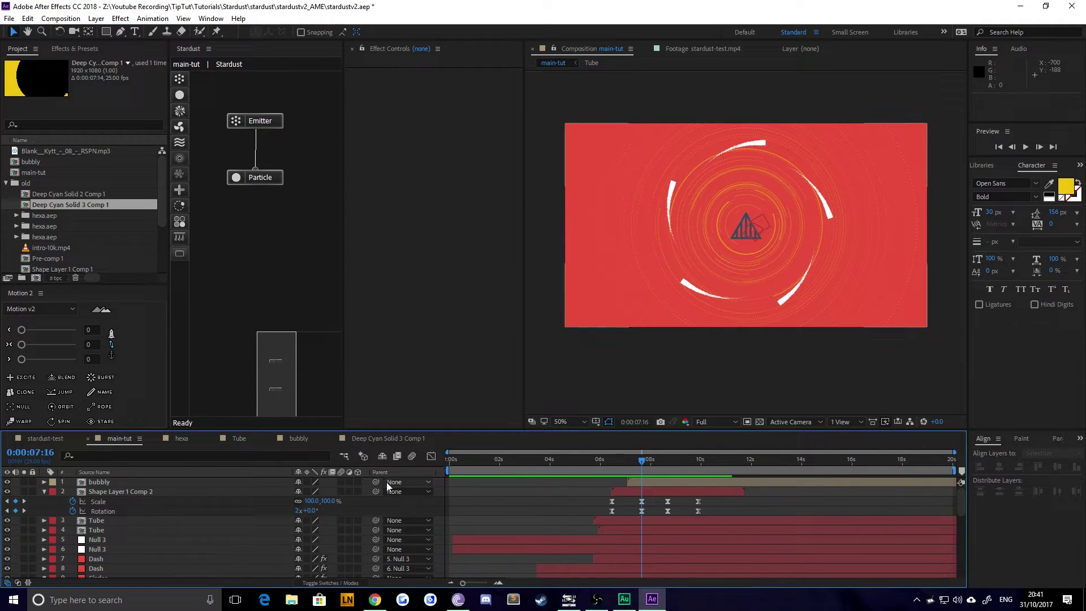
pyautogui.hotkey('ctrl', 'y')
pyautogui.write('Cutout')
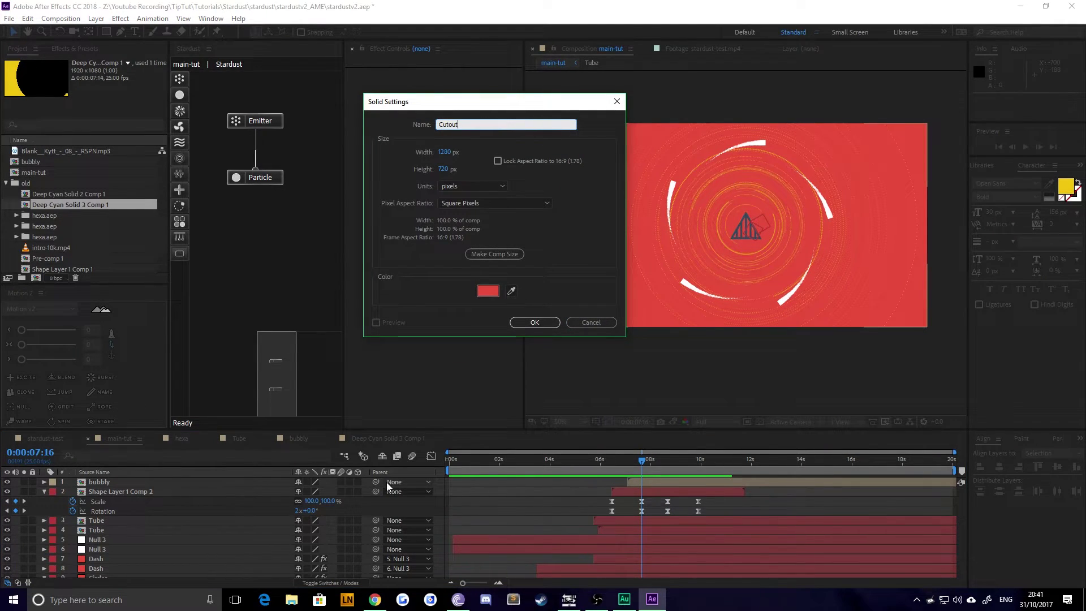
pyautogui.press('Return')
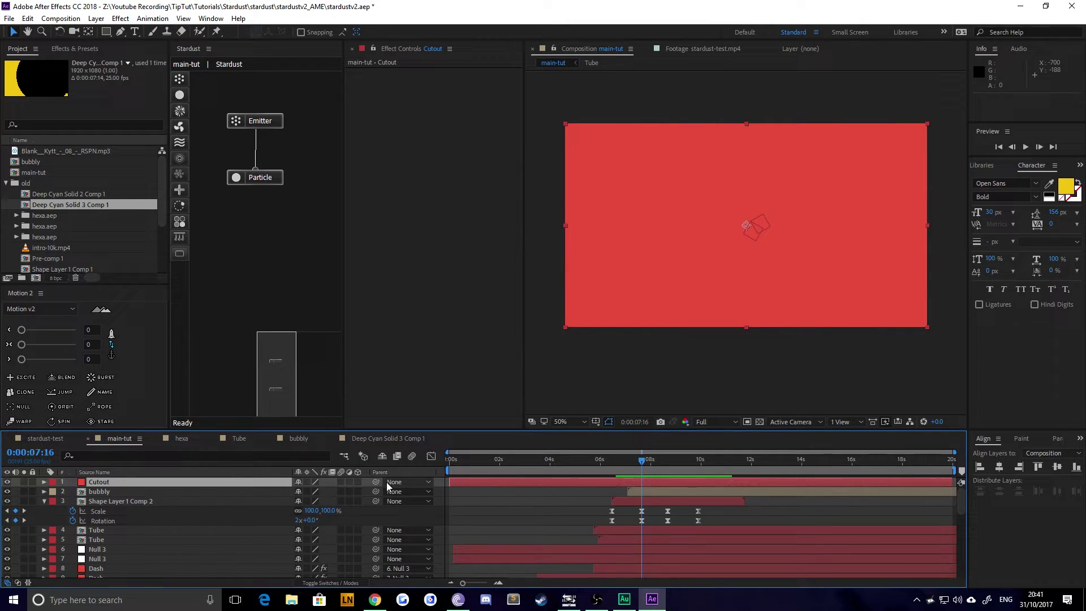
pyautogui.hotkey('alt', '[')
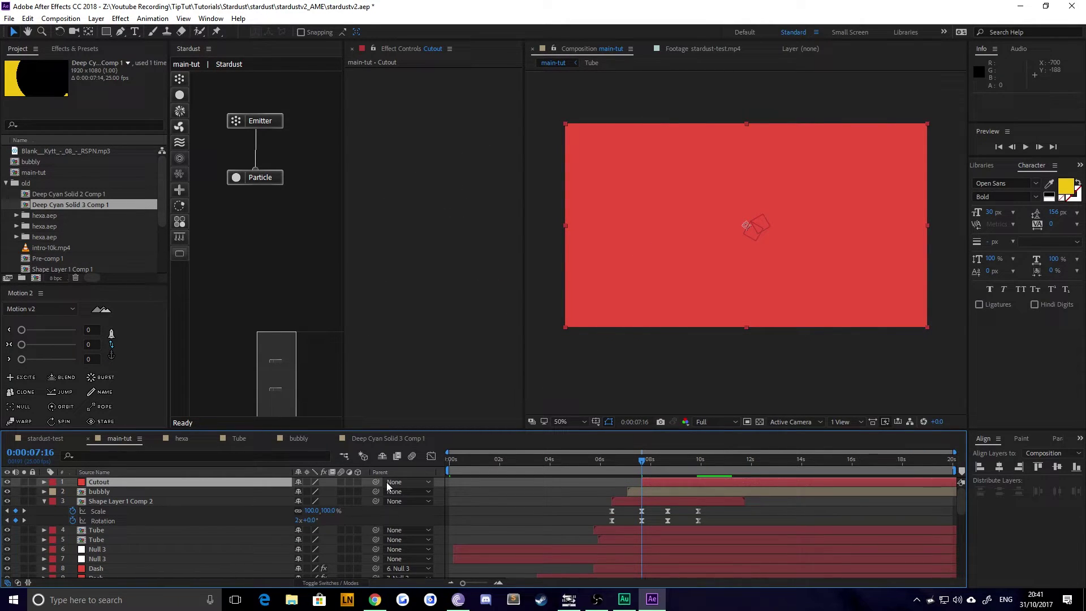
# Apply the Stardust effect to the Cutout layer.
pyautogui.hotkey('ctrl', 'space')
pyautogui.write('s')
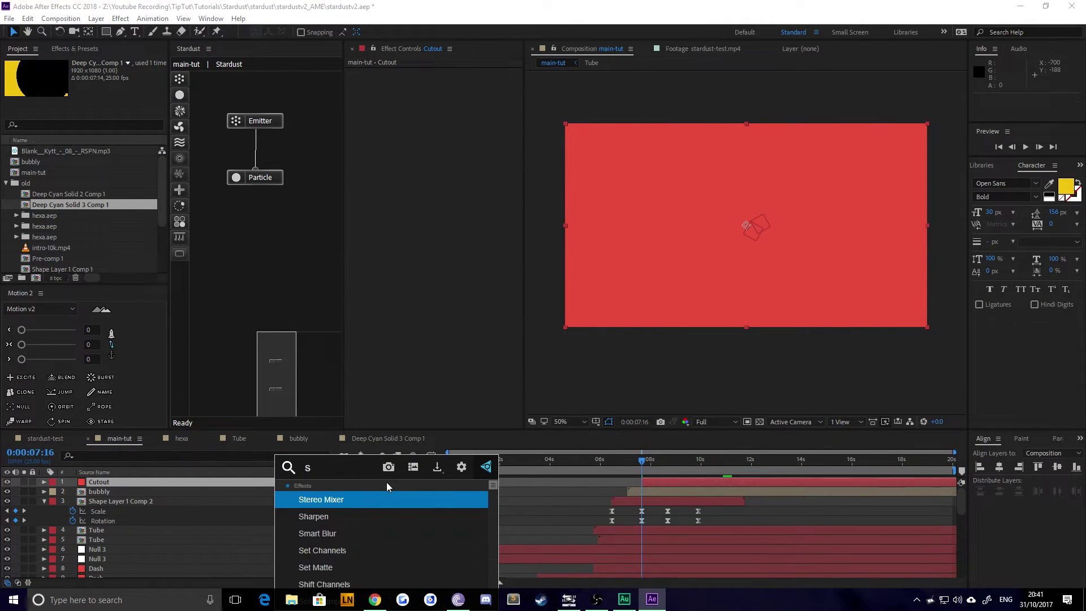
pyautogui.write('tard')
pyautogui.press('Return')
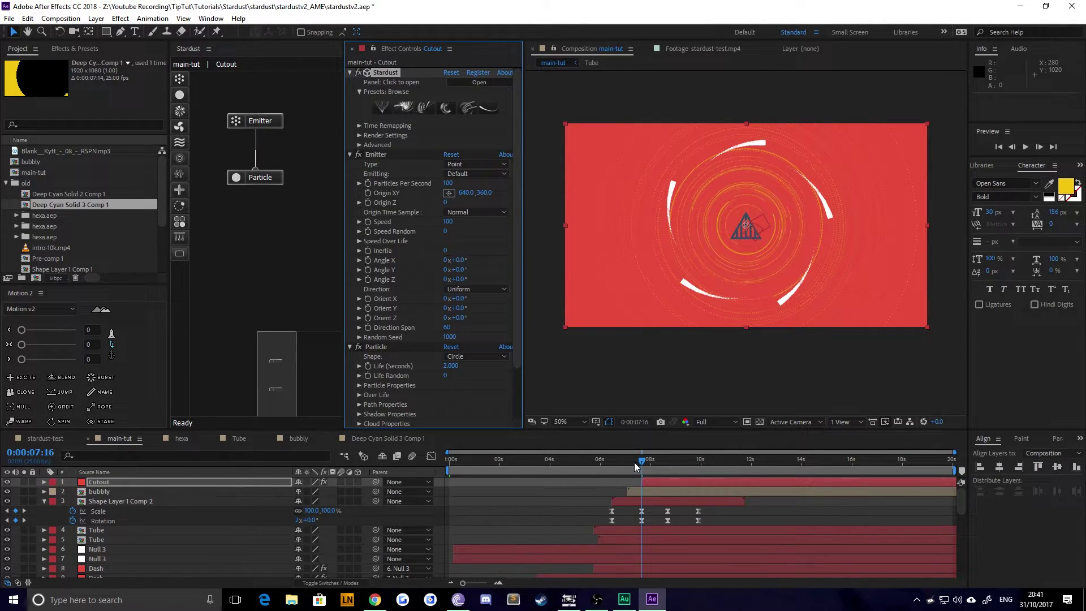
# Trim the start of the Cutout layer at 0:00:10:08 and shift the trimmed layer so it begins at 0:00:07:16.
pyautogui.moveTo(640, 462); pyautogui.dragTo(707, 462)
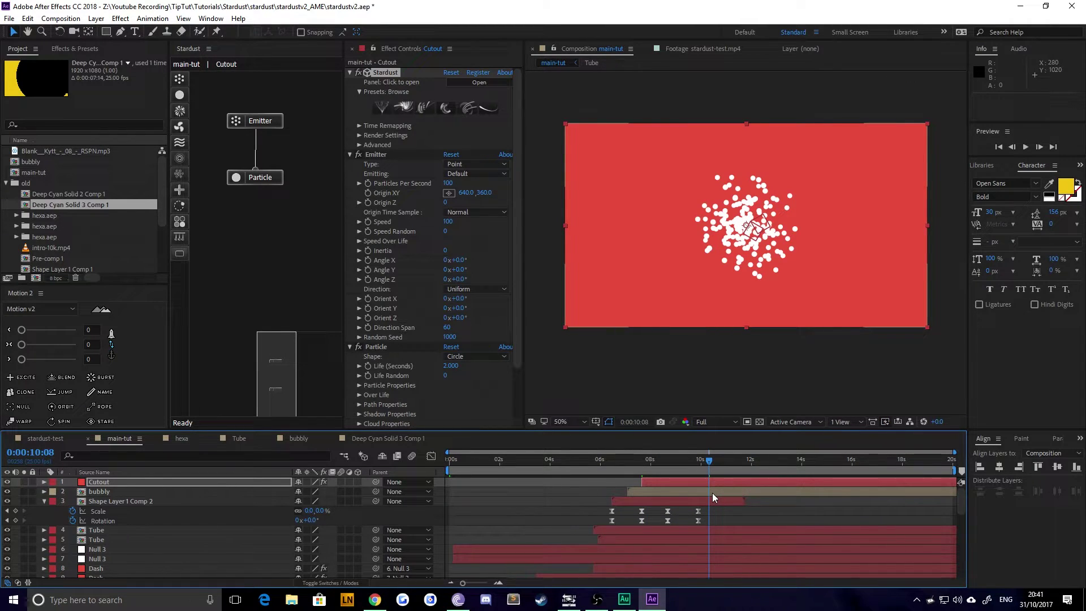
pyautogui.hotkey('alt', '[')
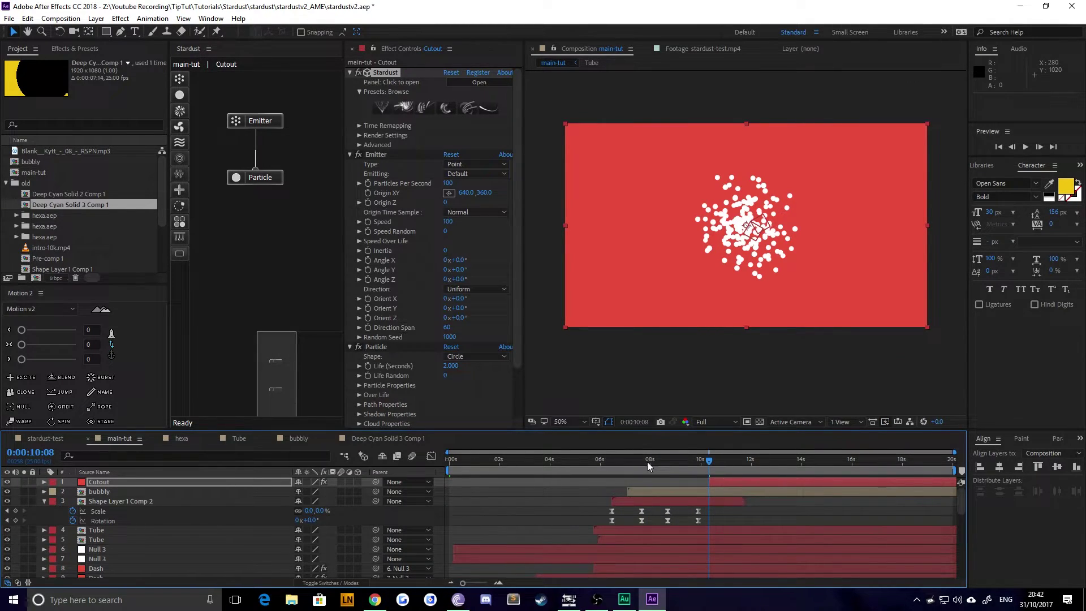
pyautogui.click(647, 461)
pyautogui.press('F2')
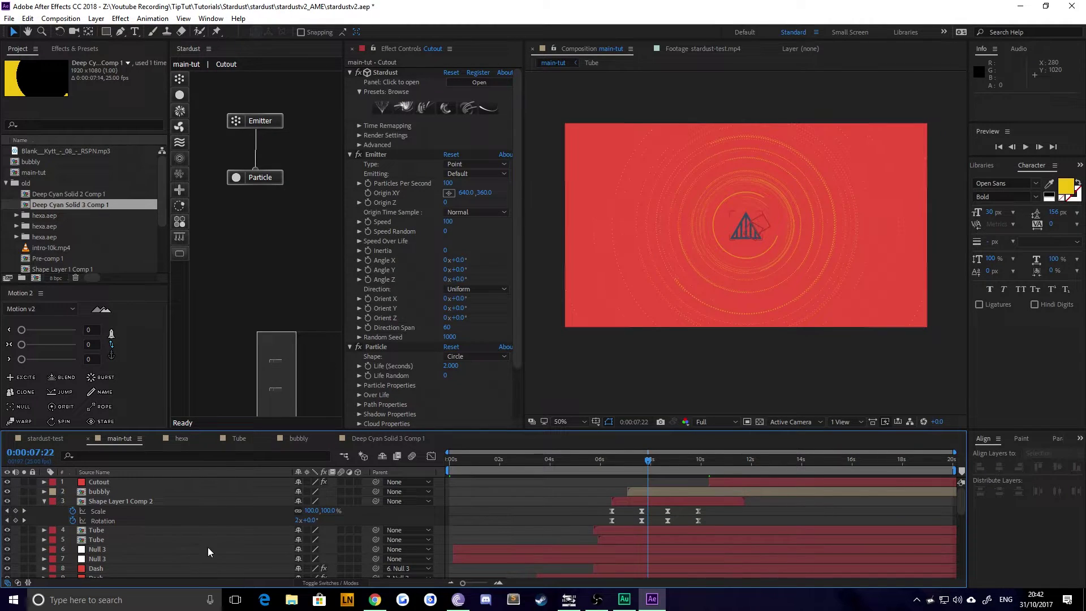
pyautogui.press('j')
pyautogui.click(728, 483)
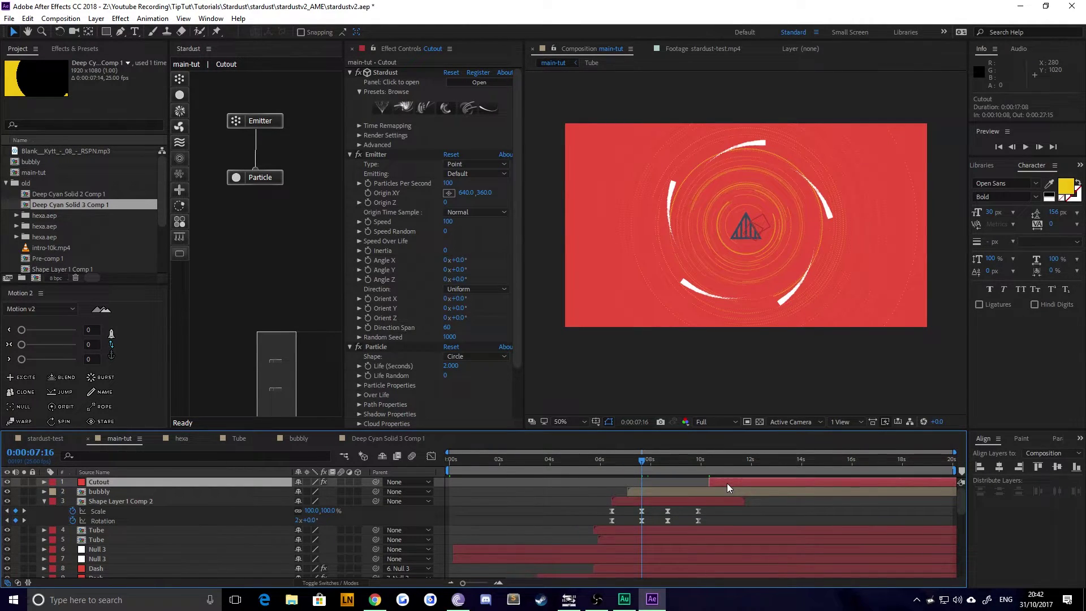
pyautogui.hotkey('alt', '[')
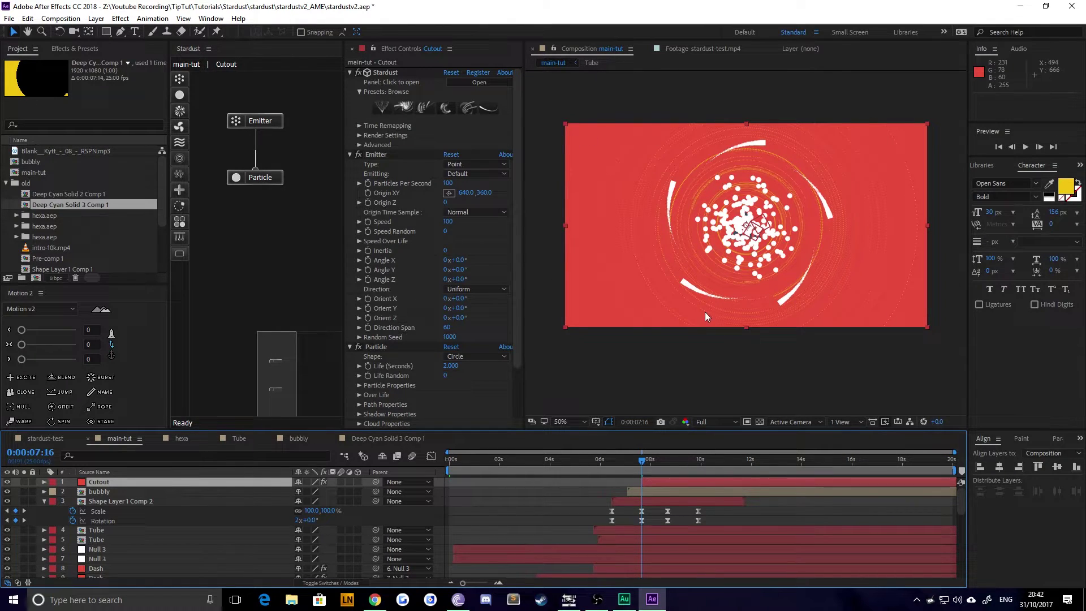
# Change the Cutout emitter to the Box type with Speed 0, Size X 730 and Size Y 420.
pyautogui.click(469, 164)
pyautogui.click(485, 190)
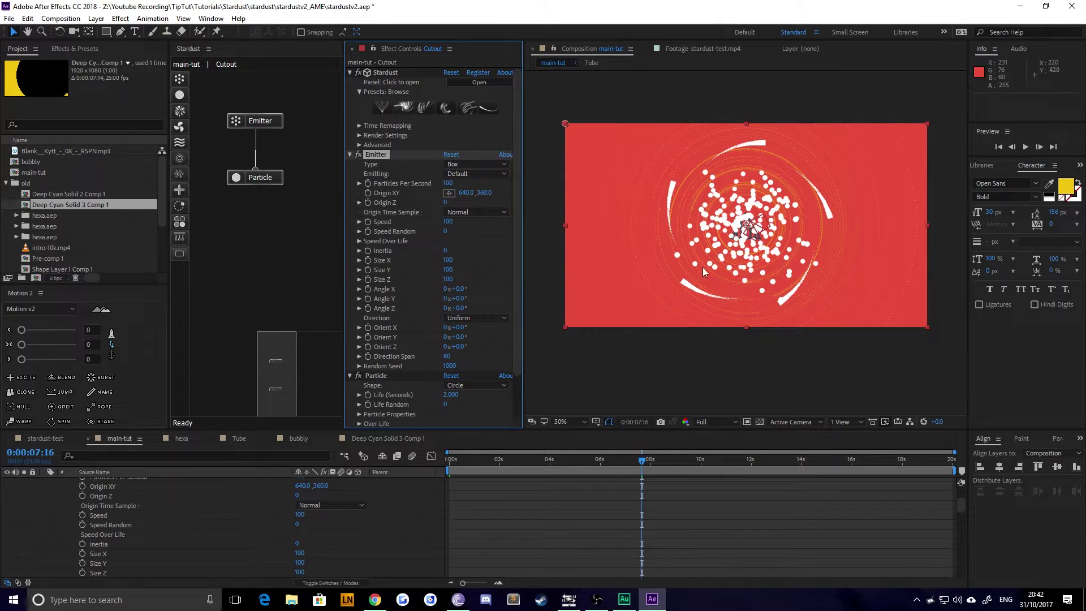
pyautogui.click(448, 222)
pyautogui.write('0')
pyautogui.press('Return')
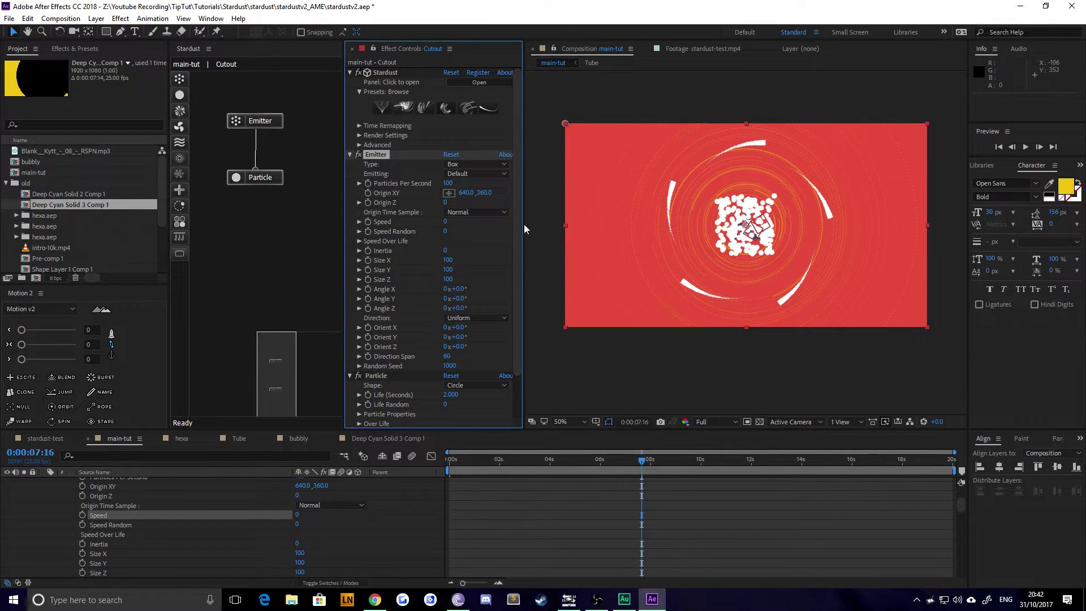
pyautogui.moveTo(448, 261); pyautogui.dragTo(469, 268)
pyautogui.hotkey('ctrl', 'z')
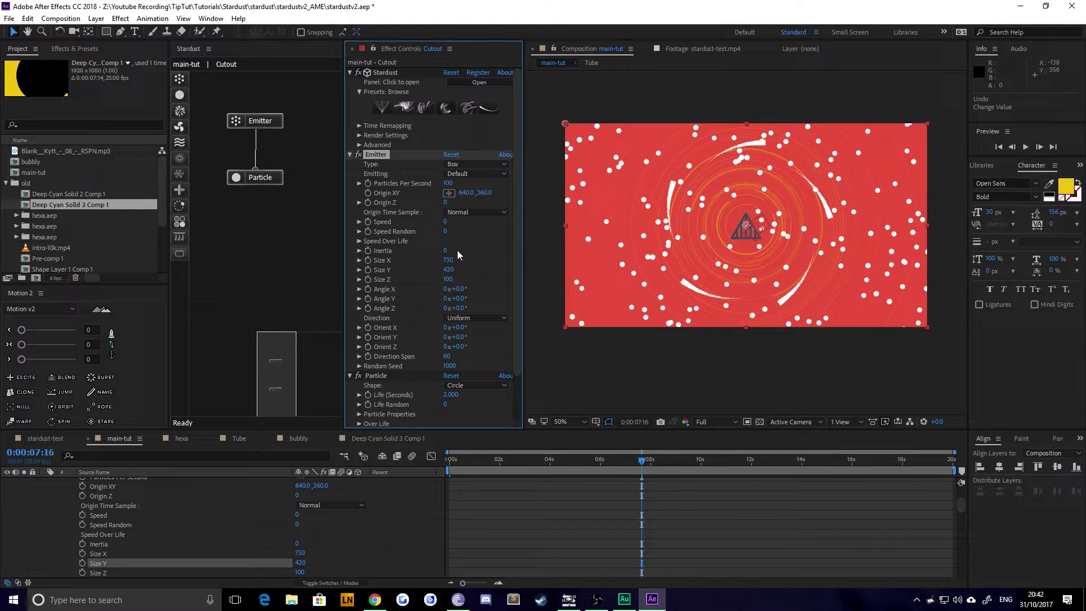
# Try 100000 and 70000 Particles Per Second on the Cutout emitter.
pyautogui.click(456, 185)
pyautogui.write('100000')
pyautogui.press('Return')
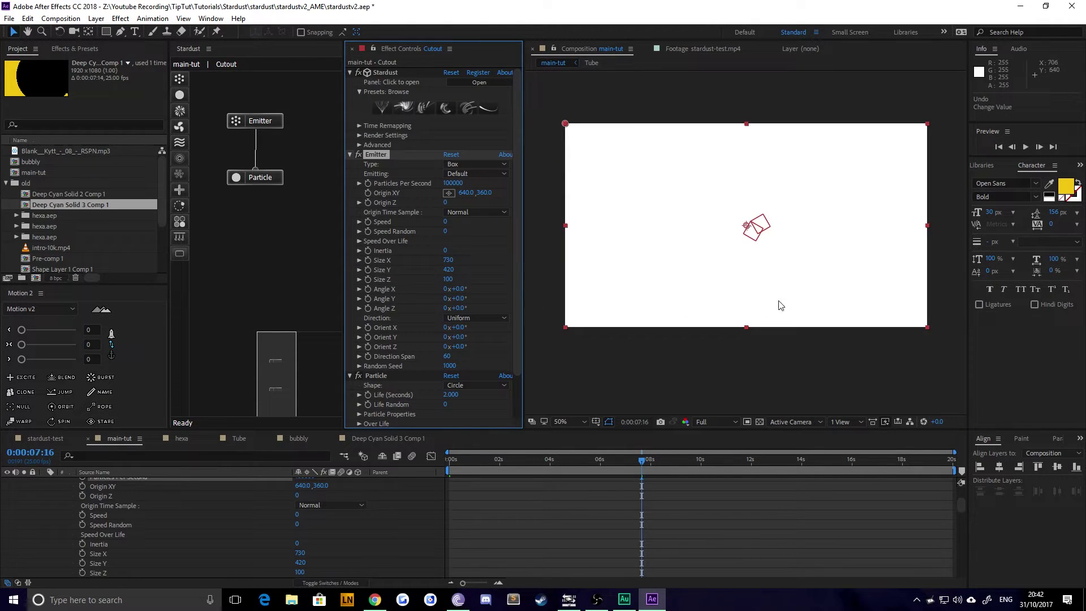
pyautogui.click(691, 352)
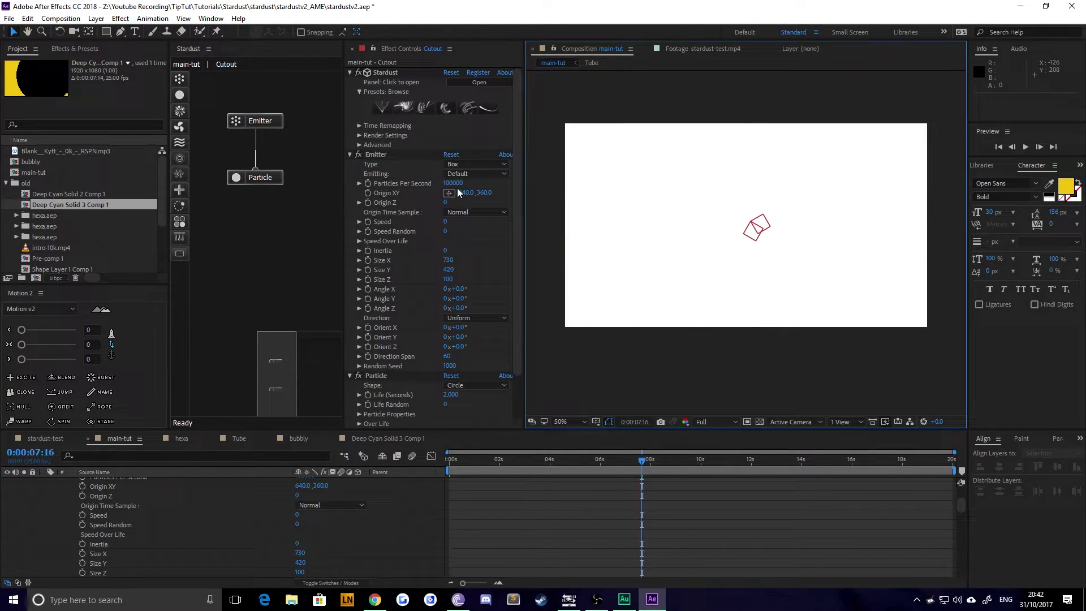
pyautogui.click(453, 182)
pyautogui.write('7')
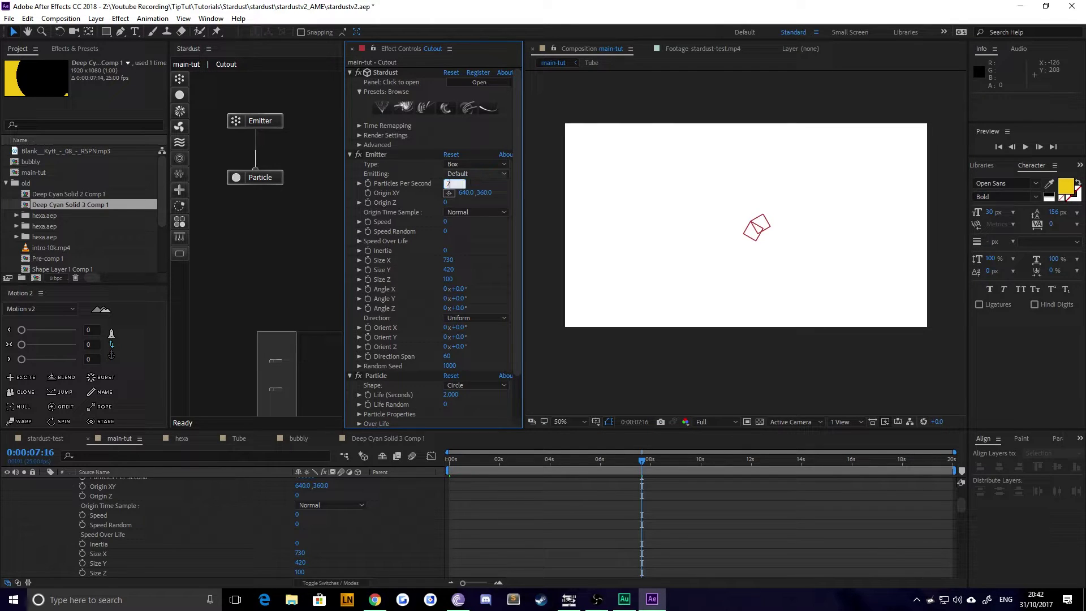
pyautogui.write('0000')
pyautogui.press('Return')
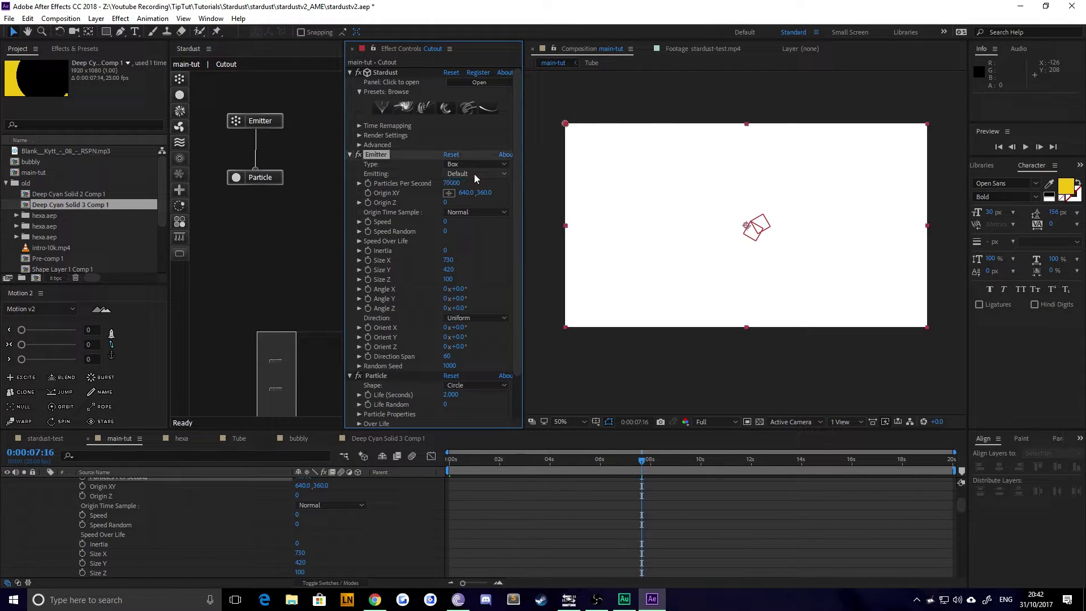
pyautogui.click(613, 365)
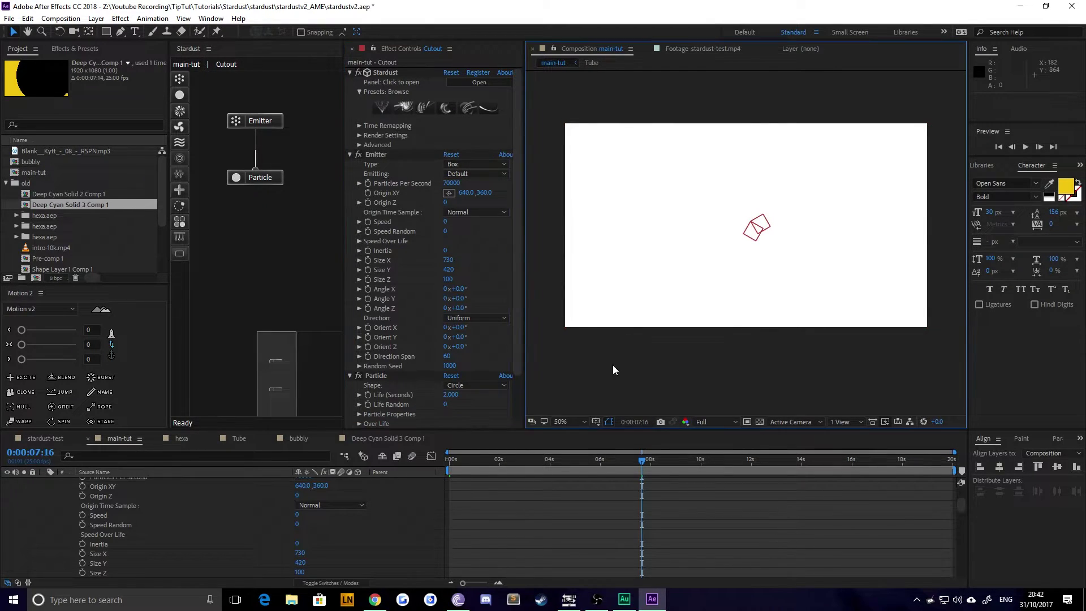
# Set the Cutout emitter's Particles Per Second to 30000 and check the frame coverage at 0:00:08:03.
pyautogui.click(446, 184)
pyautogui.write('30000')
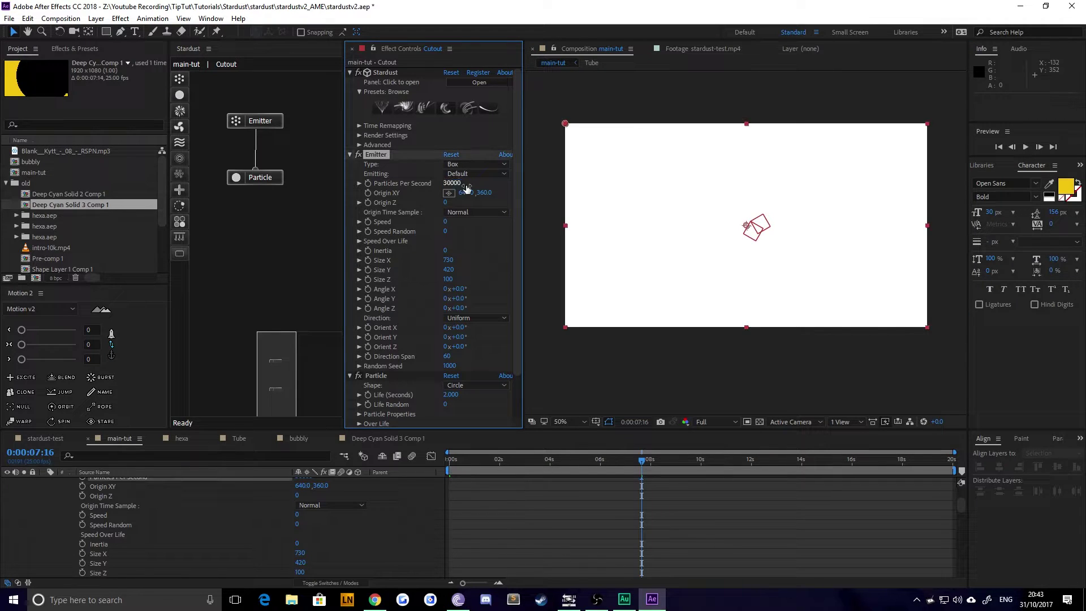
pyautogui.press('Return')
pyautogui.click(670, 354)
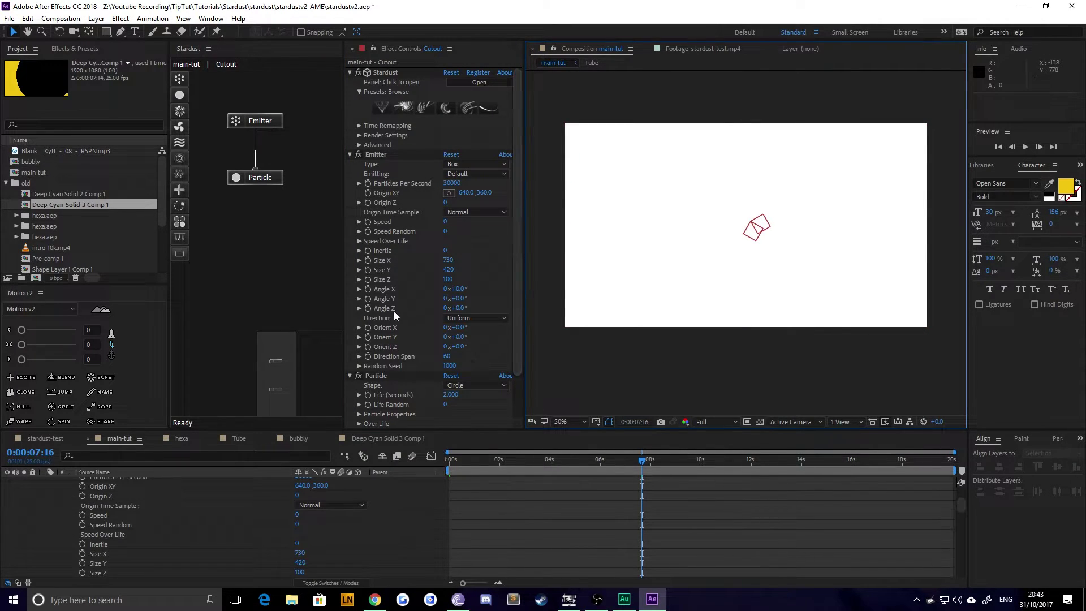
pyautogui.scroll(-3, 396, 320)
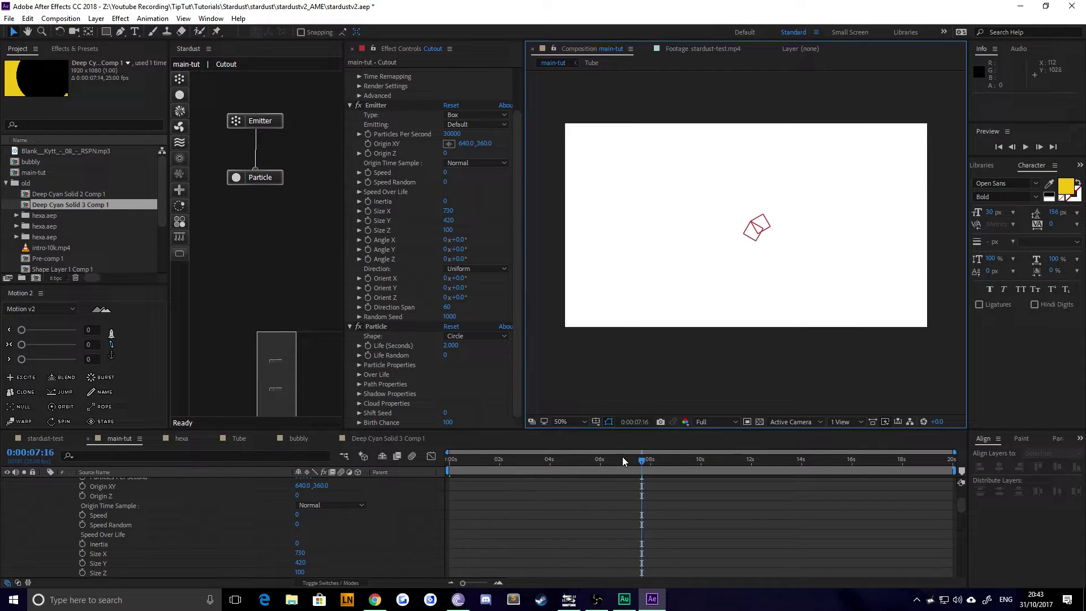
pyautogui.moveTo(622, 458); pyautogui.dragTo(654, 467)
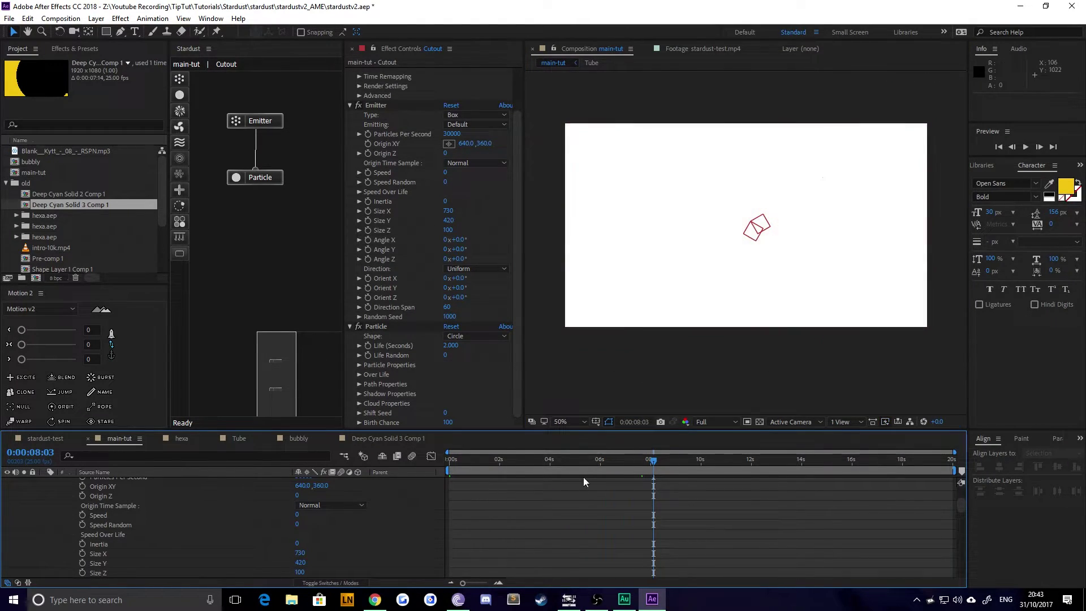
# Collapse the Cutout layer's properties and add a Field node linked to its Particle node.
pyautogui.scroll(4, 538, 506)
pyautogui.click(94, 479)
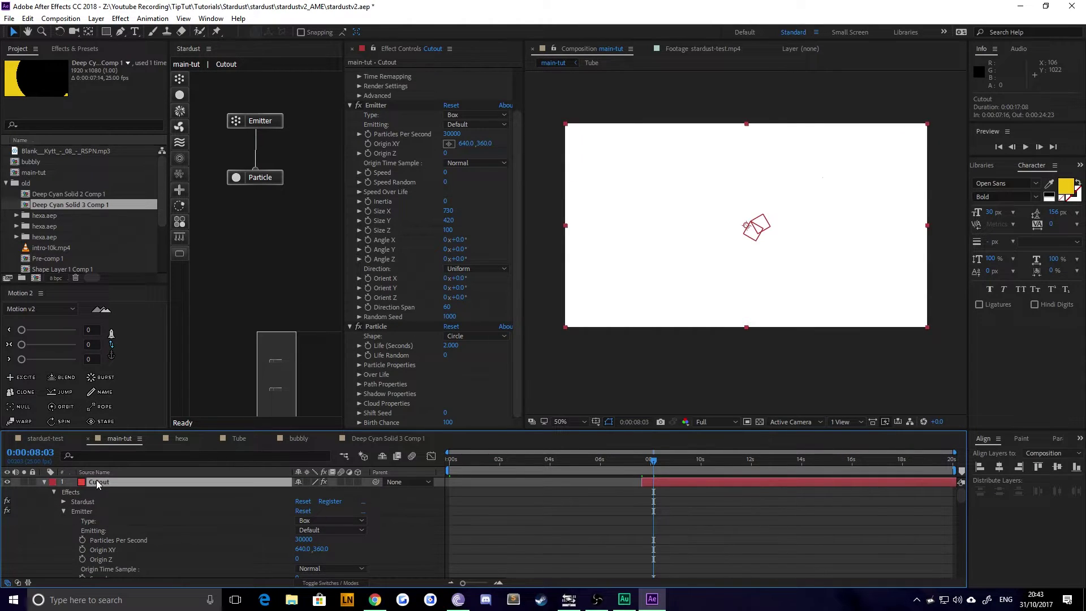
pyautogui.hotkey('ctrl', '`')
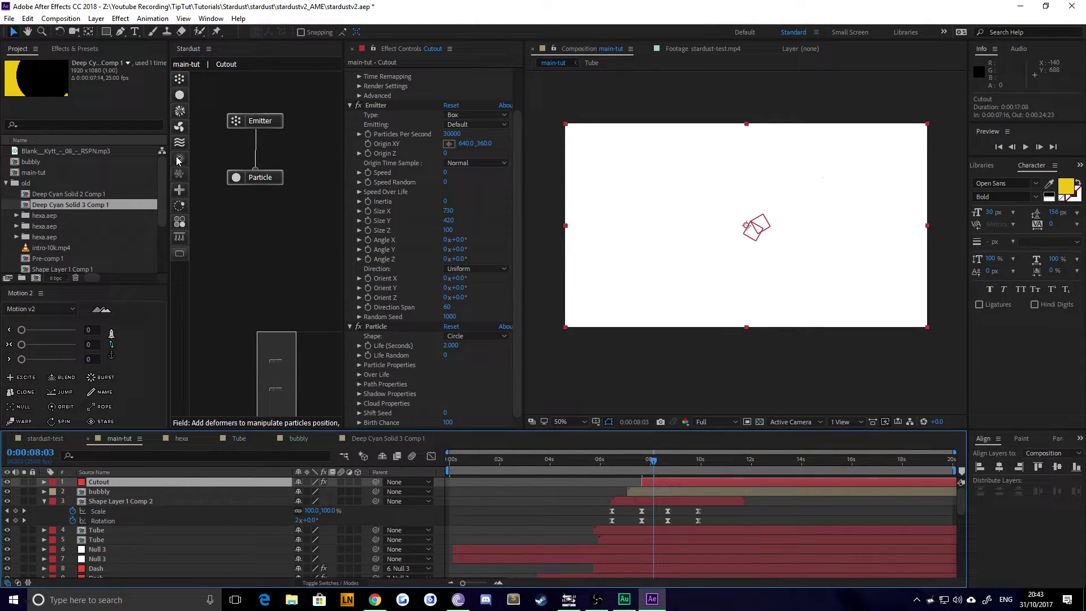
pyautogui.moveTo(177, 160); pyautogui.dragTo(233, 229)
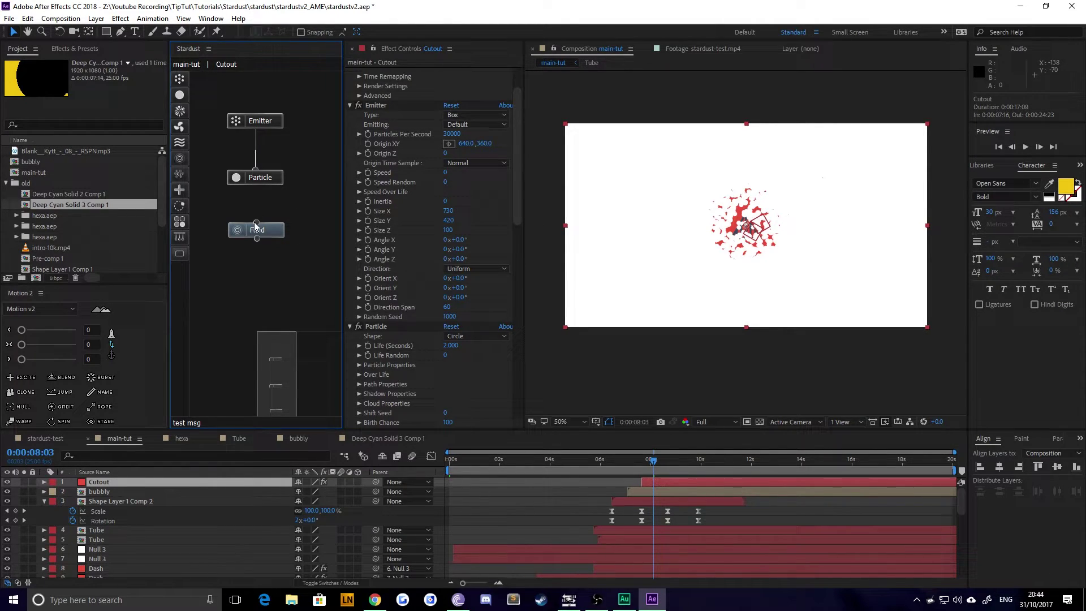
pyautogui.moveTo(256, 222); pyautogui.dragTo(267, 179)
# Set the Field's Size and Size Y to 500 and its Feather to 0.
pyautogui.scroll(-10, 504, 199)
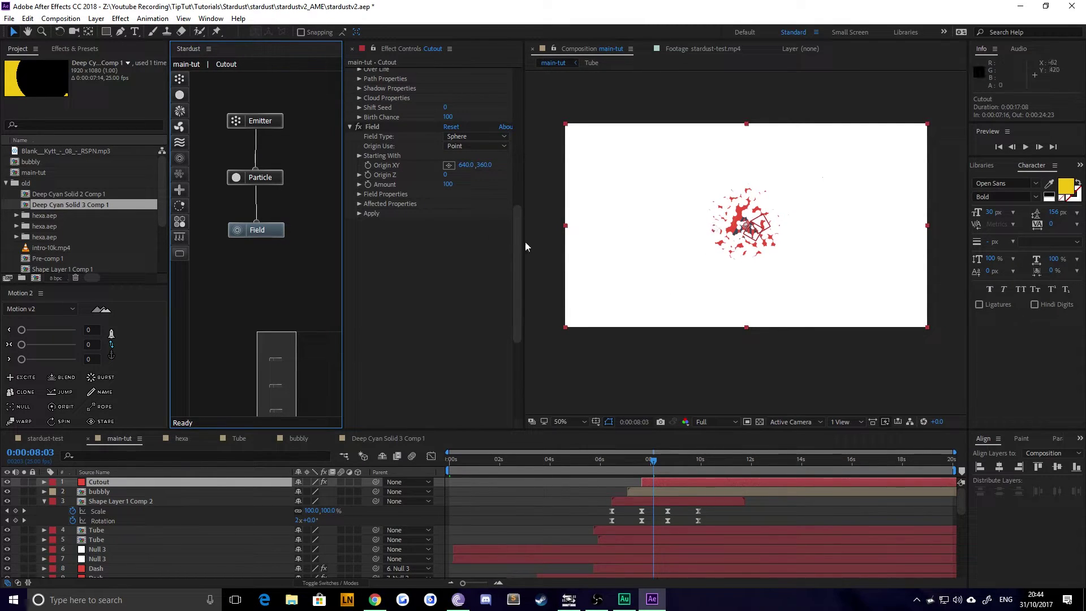
pyautogui.click(359, 194)
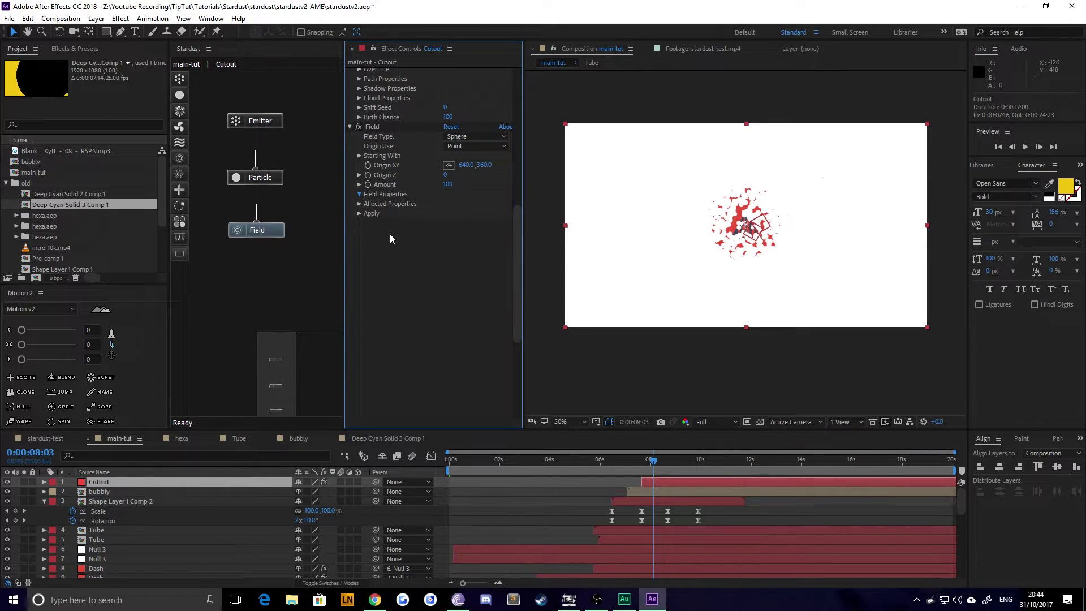
pyautogui.click(449, 204)
pyautogui.write('500')
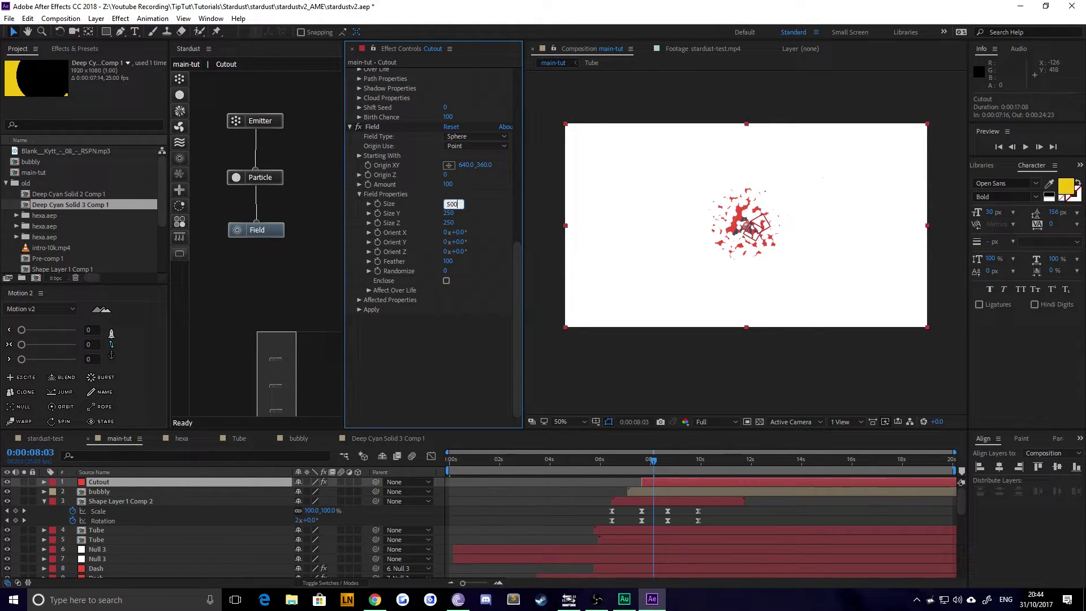
pyautogui.press('Tab')
pyautogui.write('500')
pyautogui.press('Return')
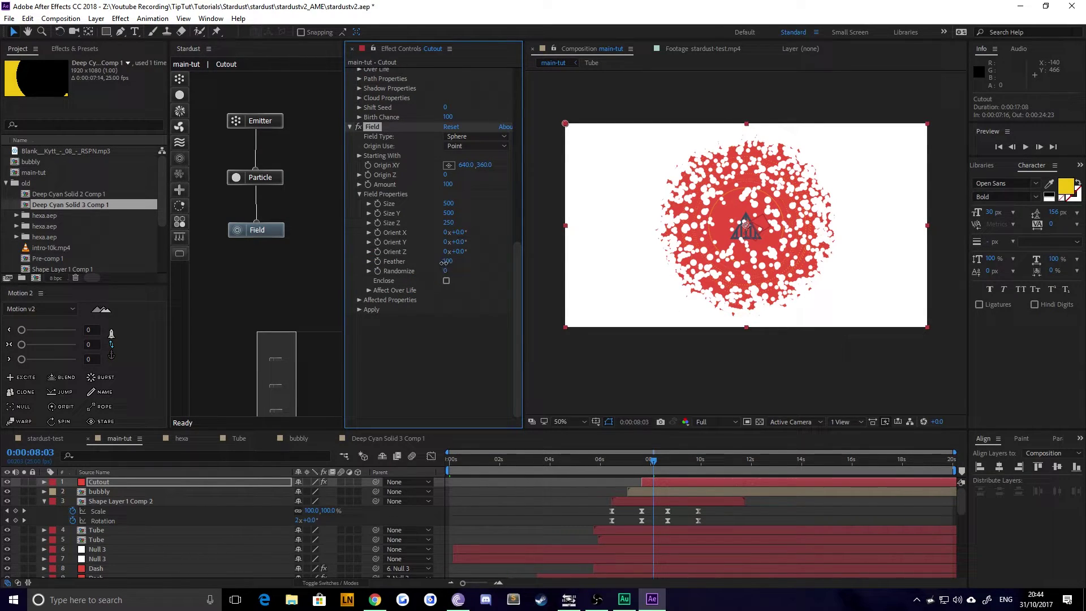
pyautogui.moveTo(447, 264); pyautogui.dragTo(373, 264)
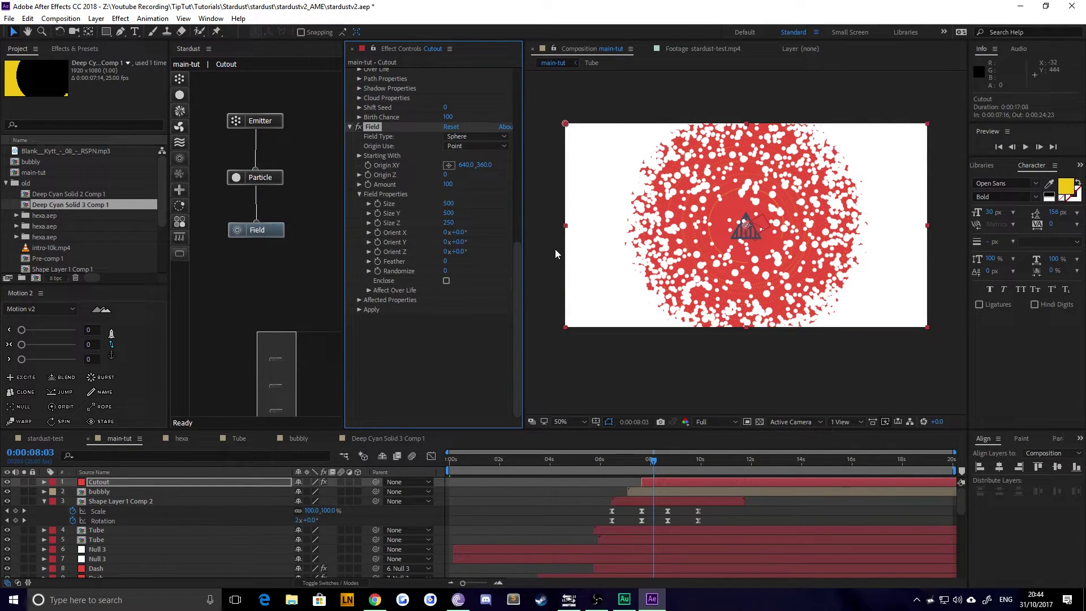
# Reduce the Field's Size and Size Y to 300.
pyautogui.click(448, 204)
pyautogui.write('300')
pyautogui.press('Tab')
pyautogui.write('300')
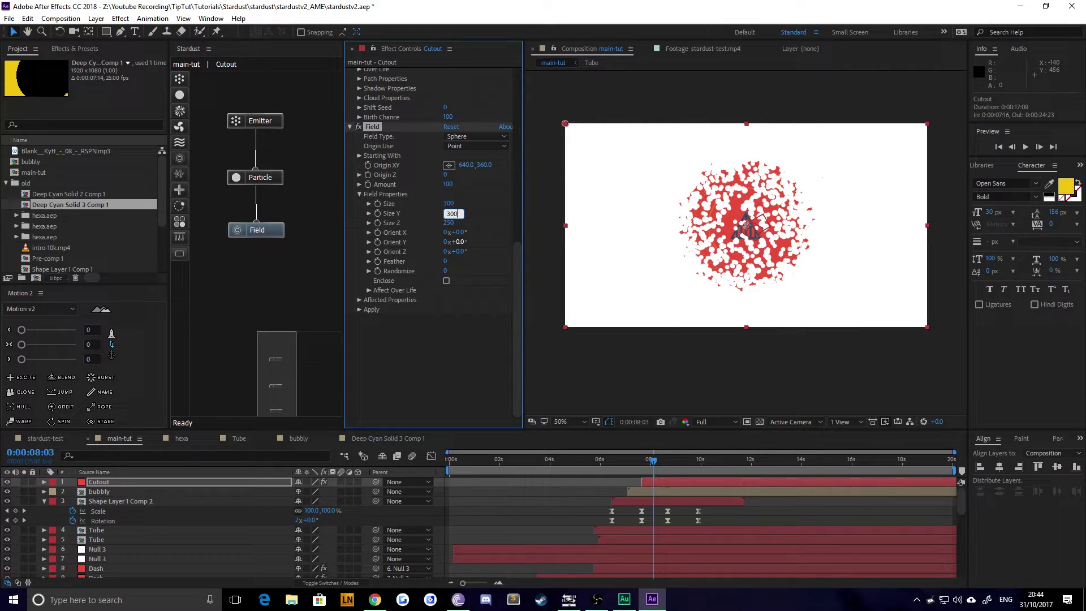
pyautogui.press('Return')
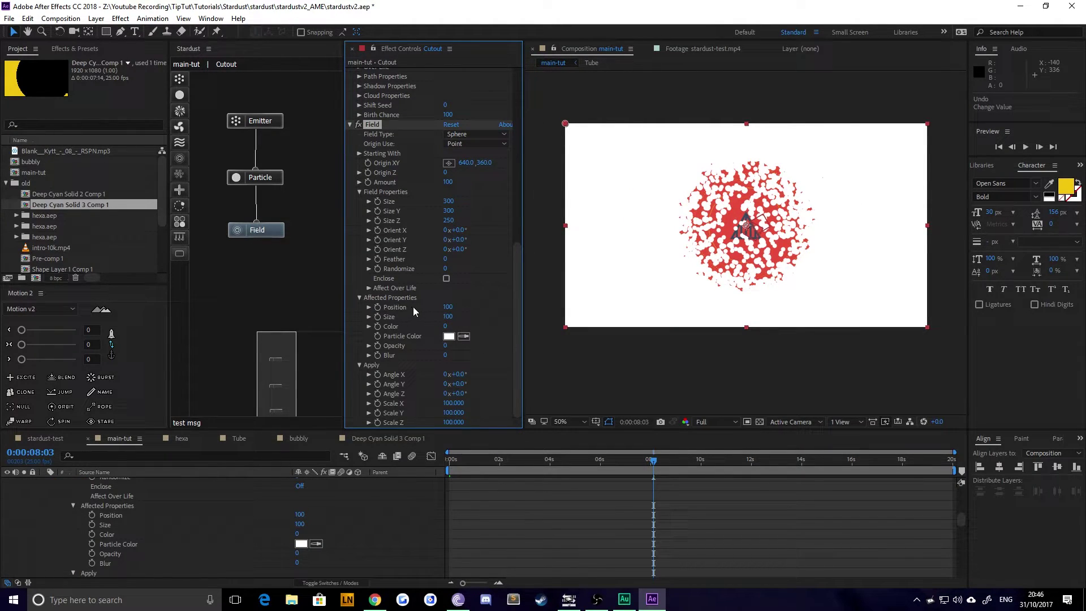
# Set the Position value in the Field's Affected Properties to 1000.
pyautogui.scroll(1, 392, 305)
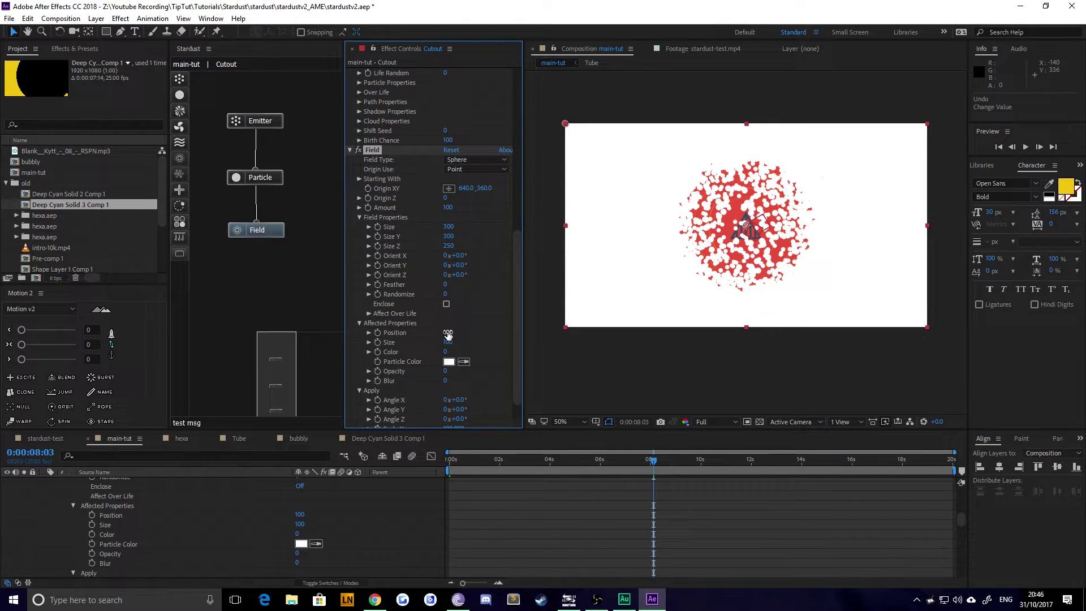
pyautogui.moveTo(450, 333); pyautogui.dragTo(668, 326)
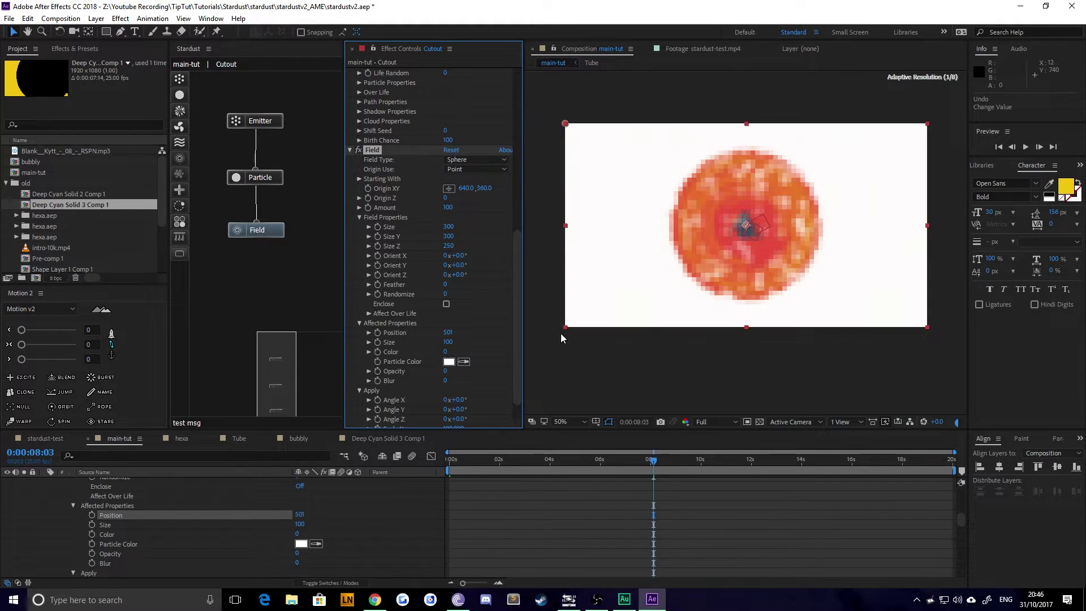
pyautogui.click(450, 333)
pyautogui.write('1000')
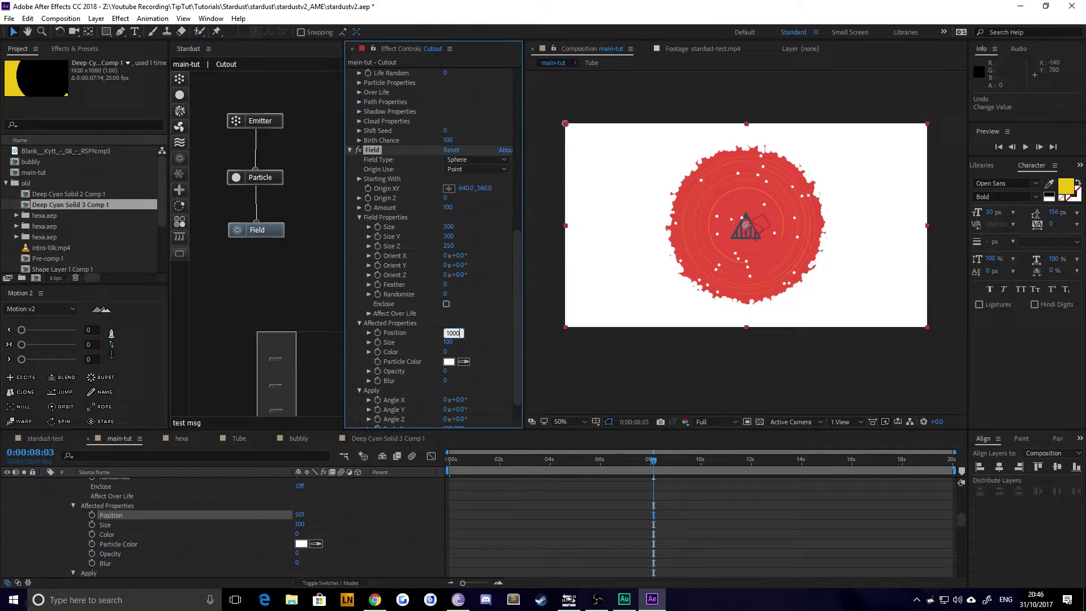
pyautogui.press('Return')
pyautogui.click(451, 332)
pyautogui.press('Return')
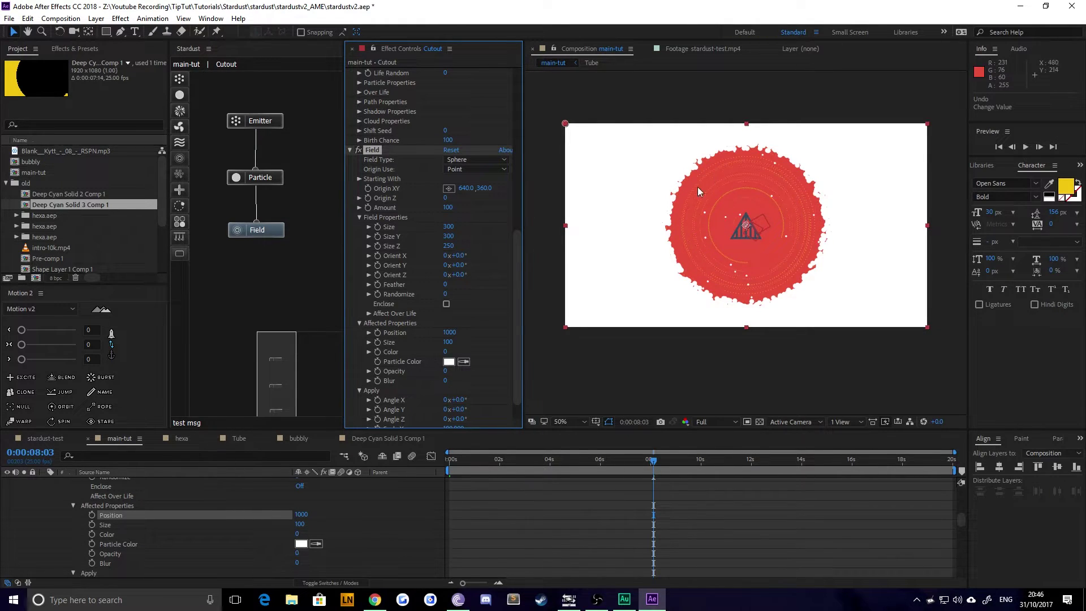
# Set the Size value in the Field's Affected Properties to 0.
pyautogui.scroll(-1, 485, 315)
pyautogui.click(447, 316)
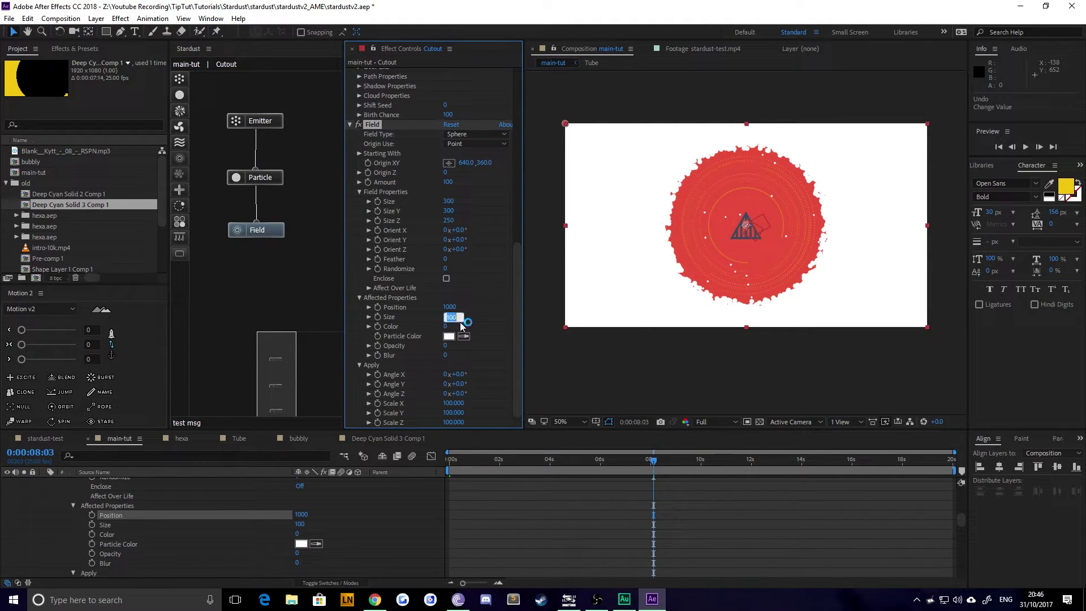
pyautogui.write('0')
pyautogui.press('Return')
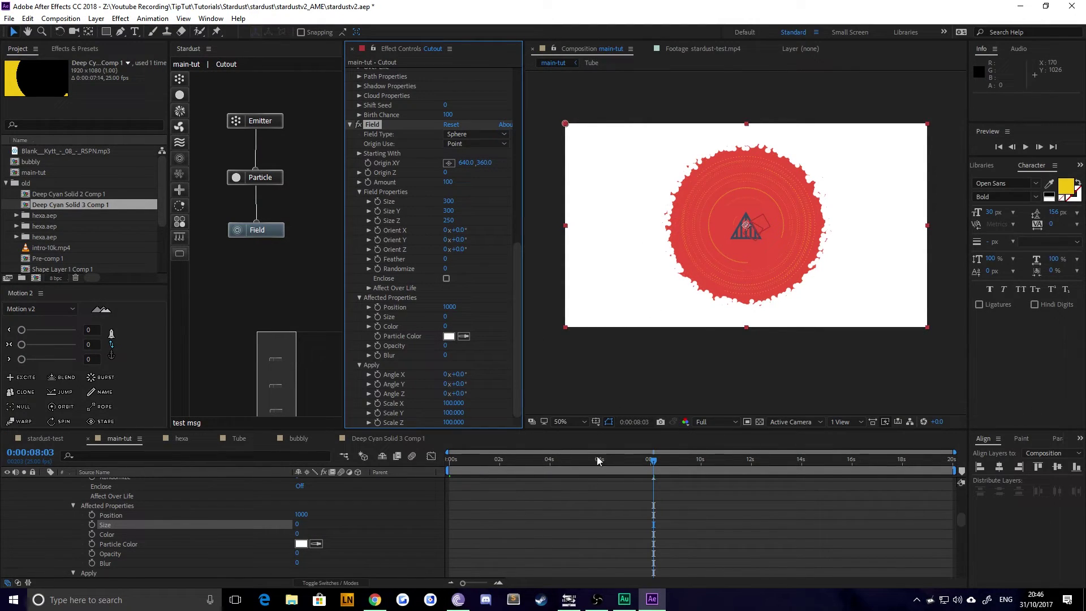
# Collapse the Cutout layer's properties and go to the Shape Layer 1 Comp 2 keyframe at 0:00:07:16.
pyautogui.scroll(6, 540, 529)
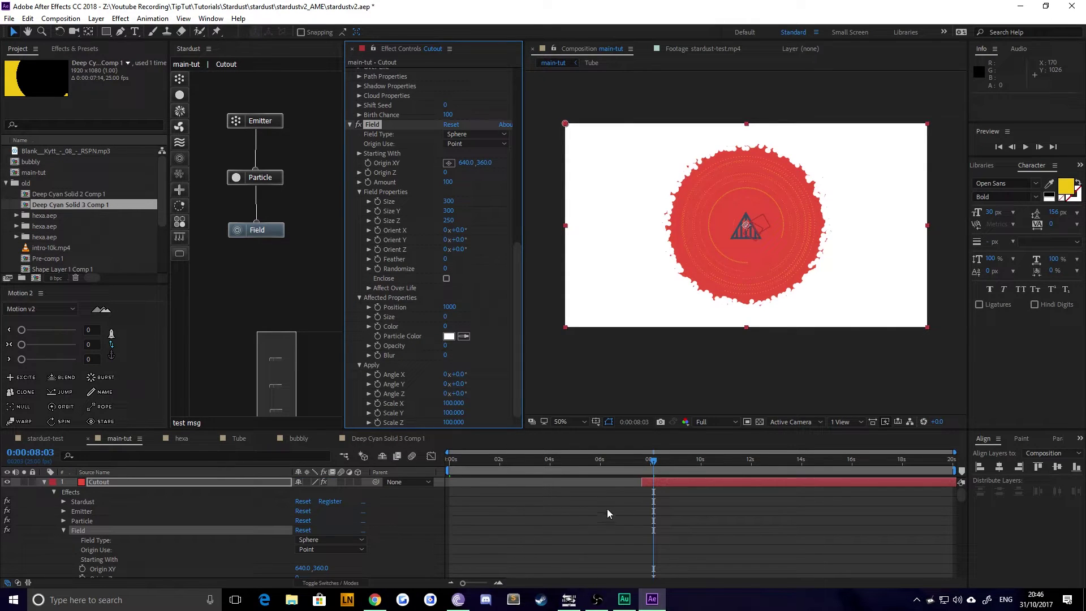
pyautogui.scroll(-2, 622, 512)
pyautogui.scroll(3, 629, 517)
pyautogui.click(178, 484)
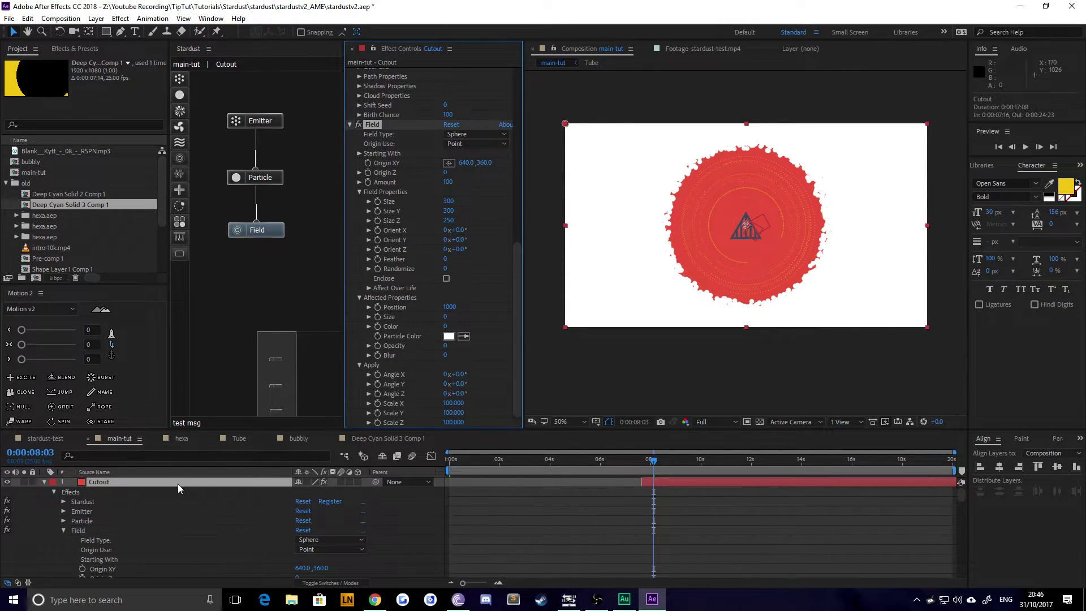
pyautogui.press('u')
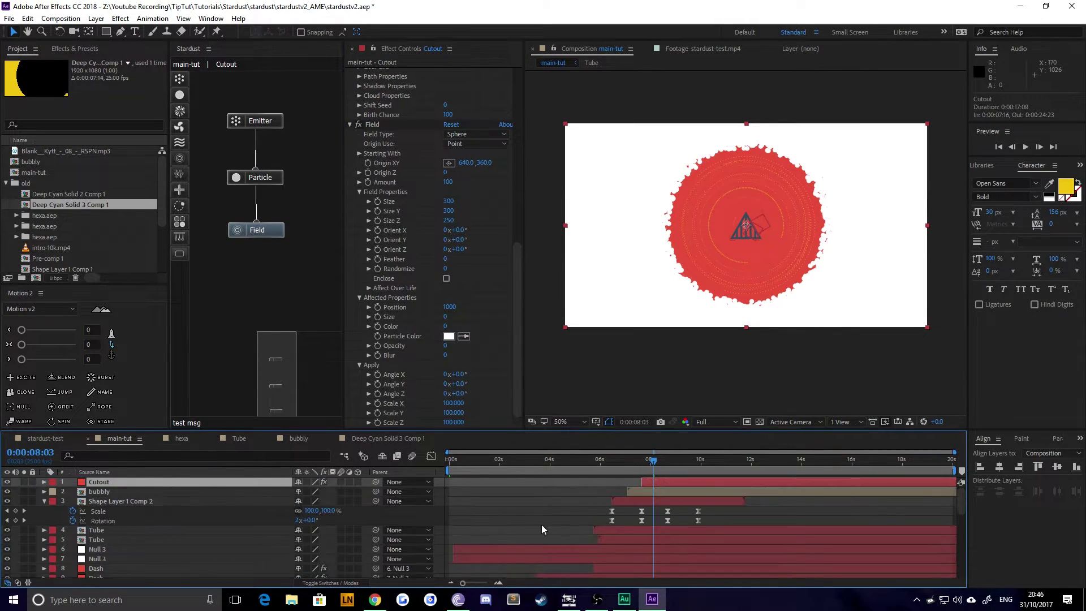
pyautogui.click(8, 510)
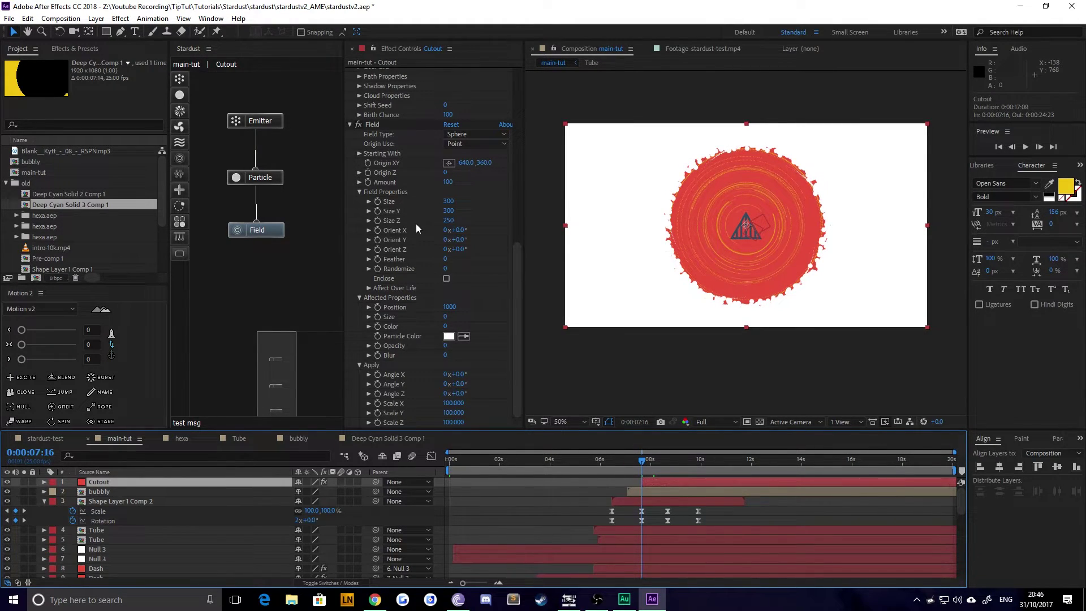
# Start keyframing the Field's Size, Size Y, Origin XY and affected Position and Size at 0:00:07:16, and reveal the Cutout layer's keyframes.
pyautogui.click(377, 202)
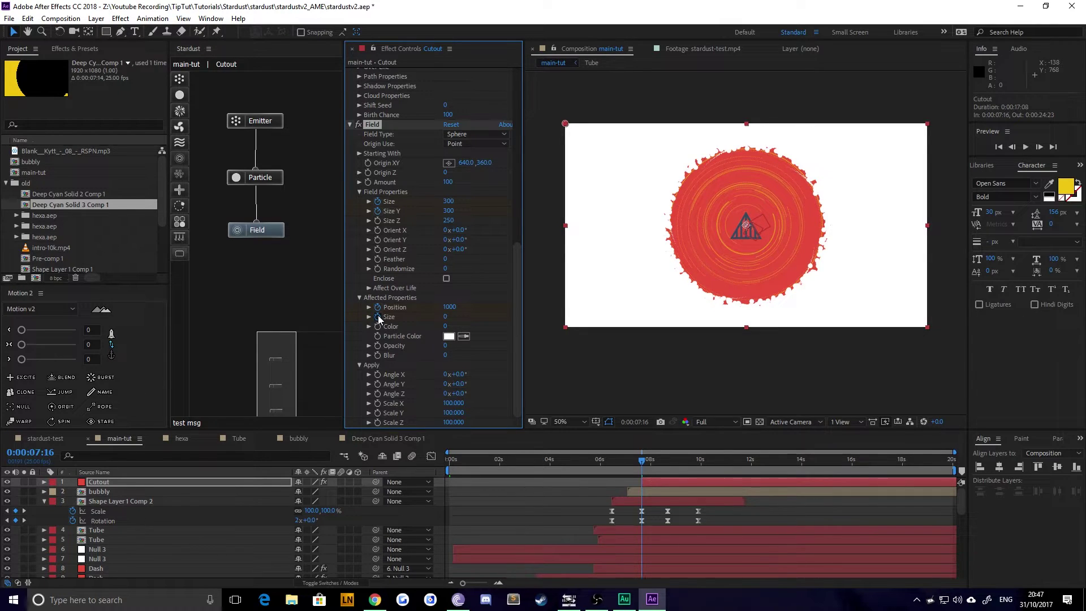
pyautogui.scroll(3, 389, 328)
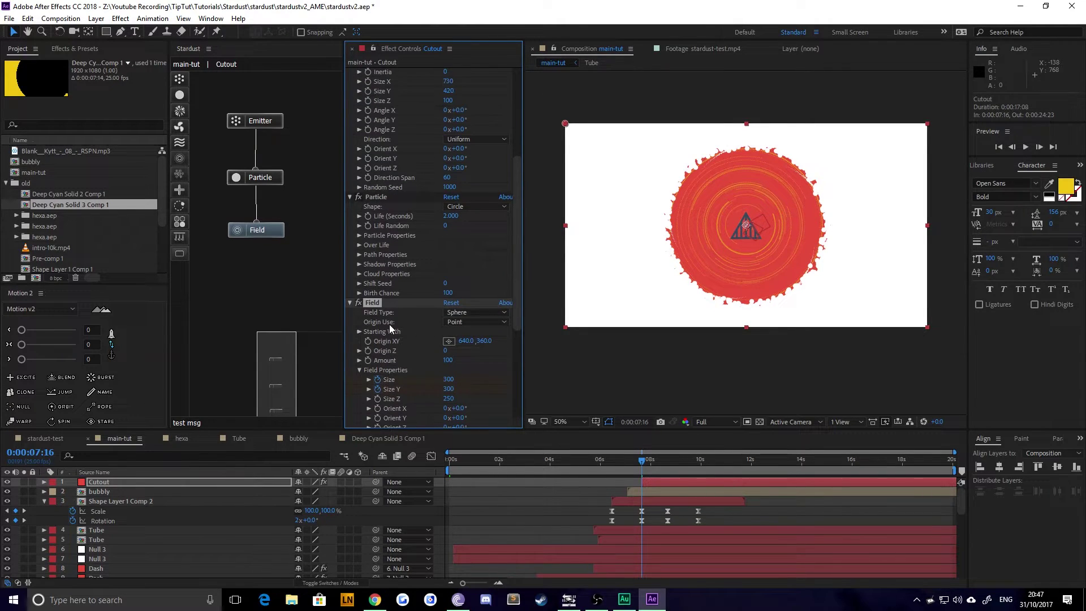
pyautogui.scroll(1, 391, 330)
pyautogui.scroll(-4, 393, 331)
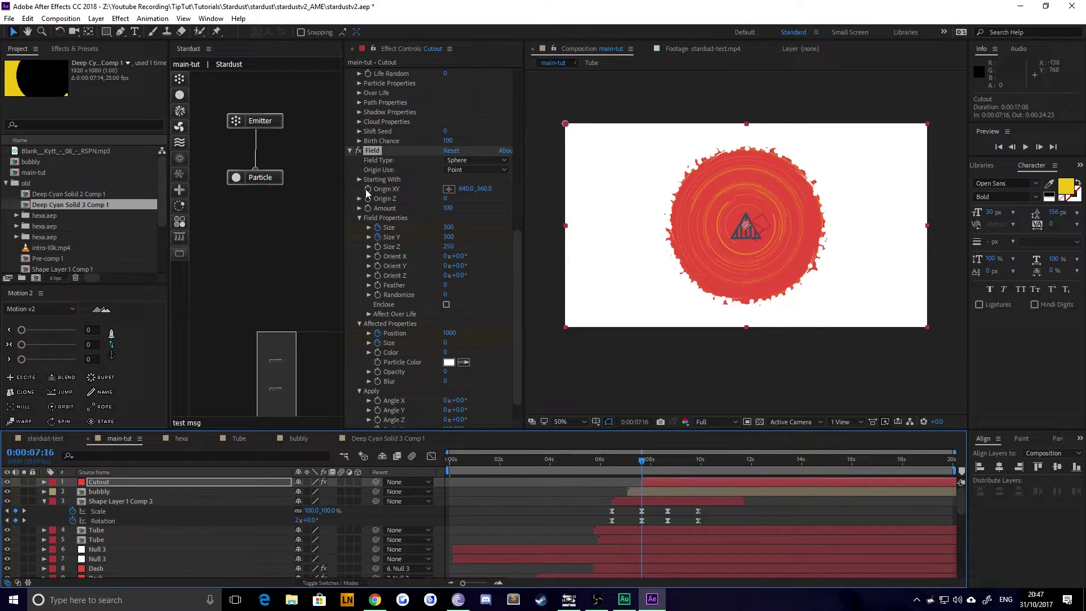
pyautogui.click(367, 188)
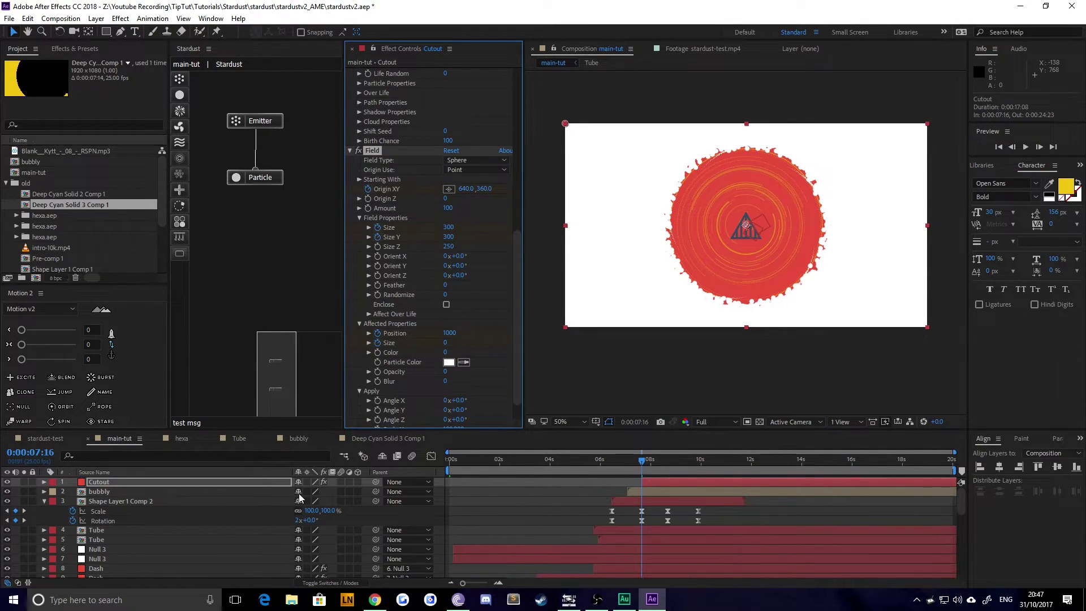
pyautogui.press('u')
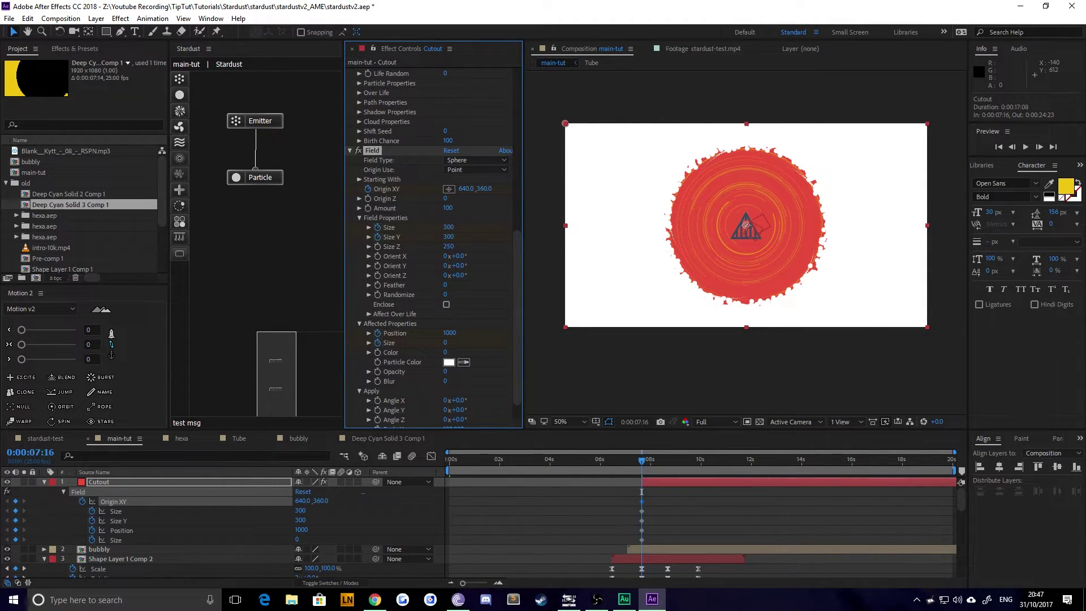
# Change the Field's Particle Color to F1C40F.
pyautogui.click(448, 362)
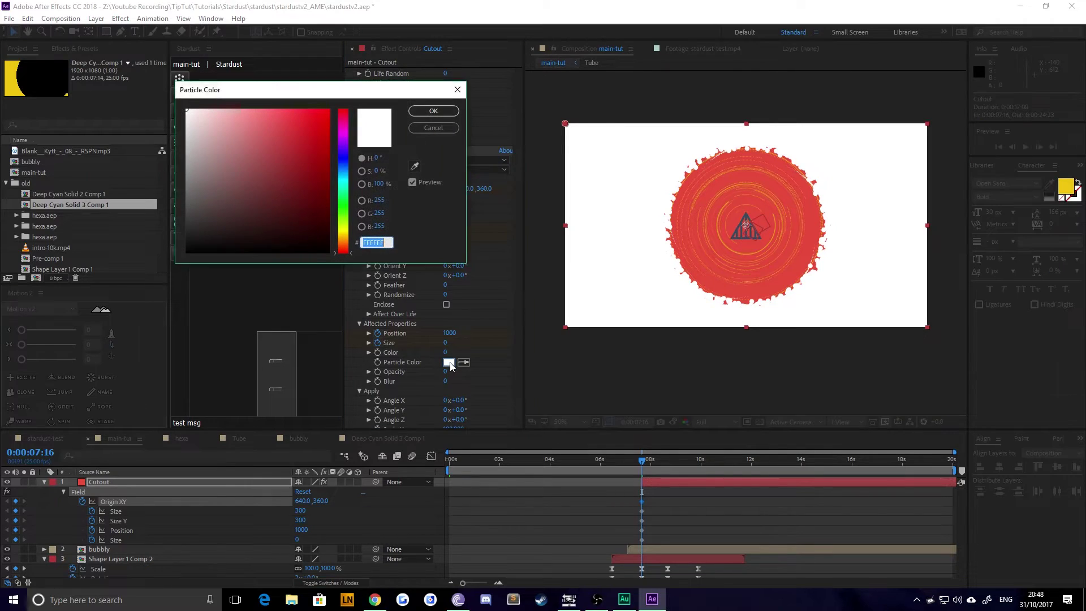
pyautogui.write('F1C40F')
pyautogui.click(432, 112)
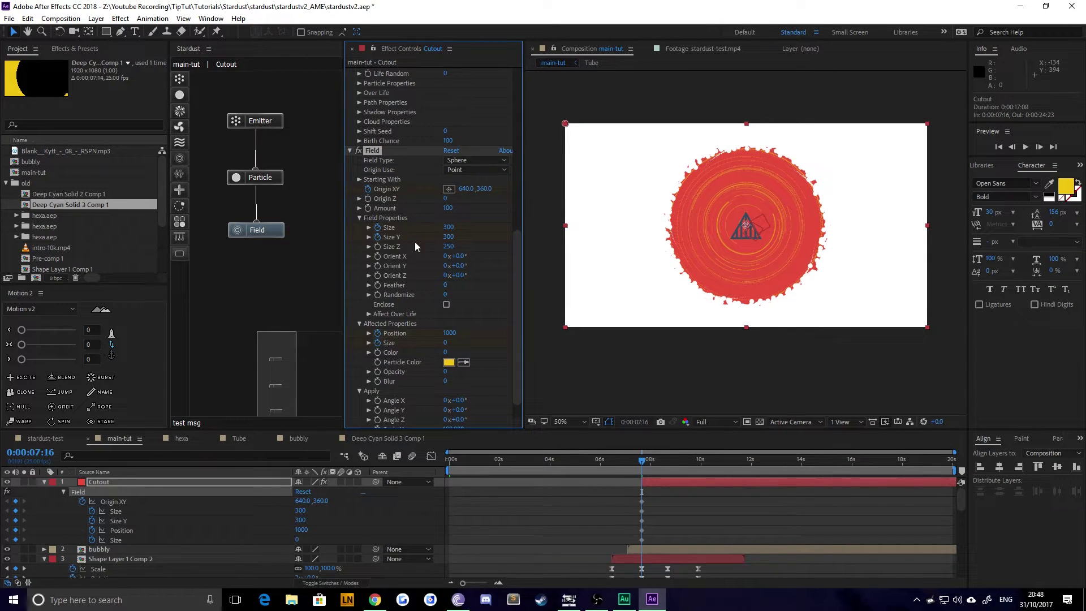
# Set the solid Color in the Cutout Particle node's properties to the yellow F1C40F.
pyautogui.click(255, 177)
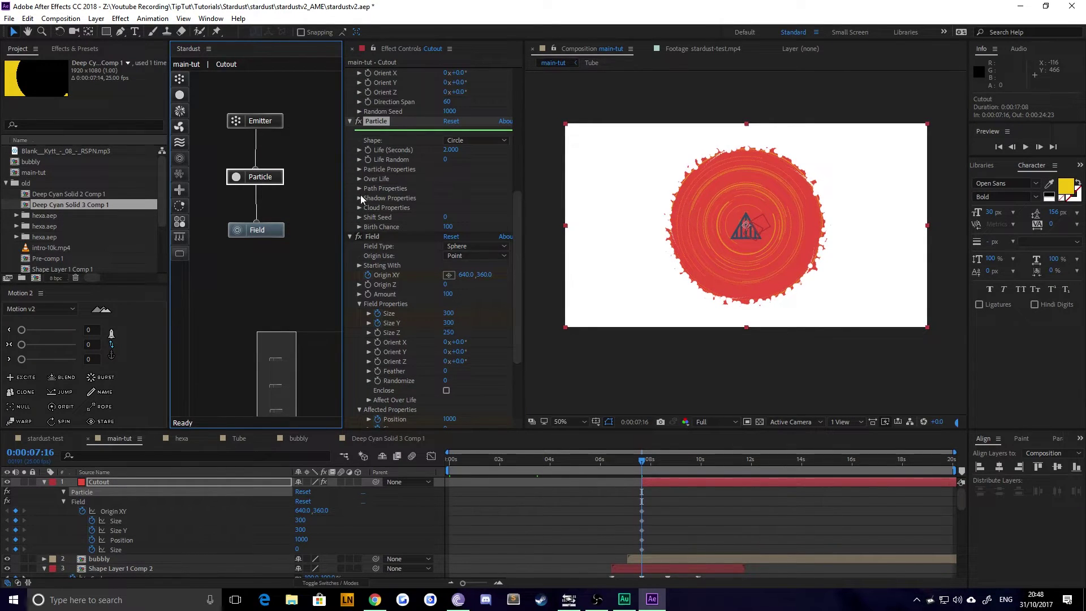
pyautogui.click(360, 169)
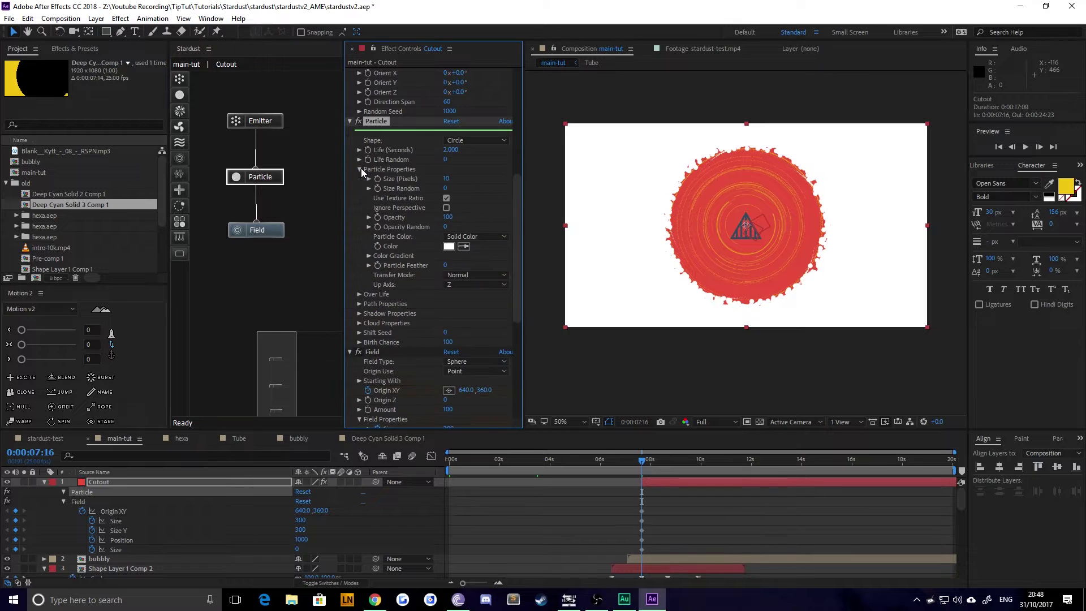
pyautogui.click(448, 247)
pyautogui.click(342, 226)
pyautogui.click(431, 110)
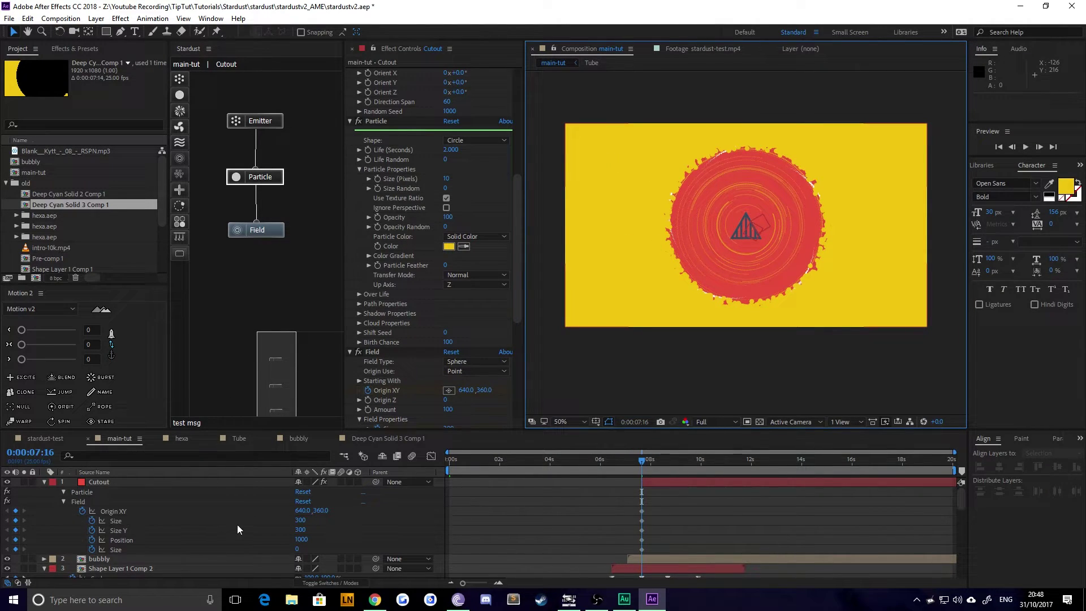
# Raise the Field's Size and Size Y keyframes at 0:00:07:16 to 600.
pyautogui.click(301, 521)
pyautogui.write('600')
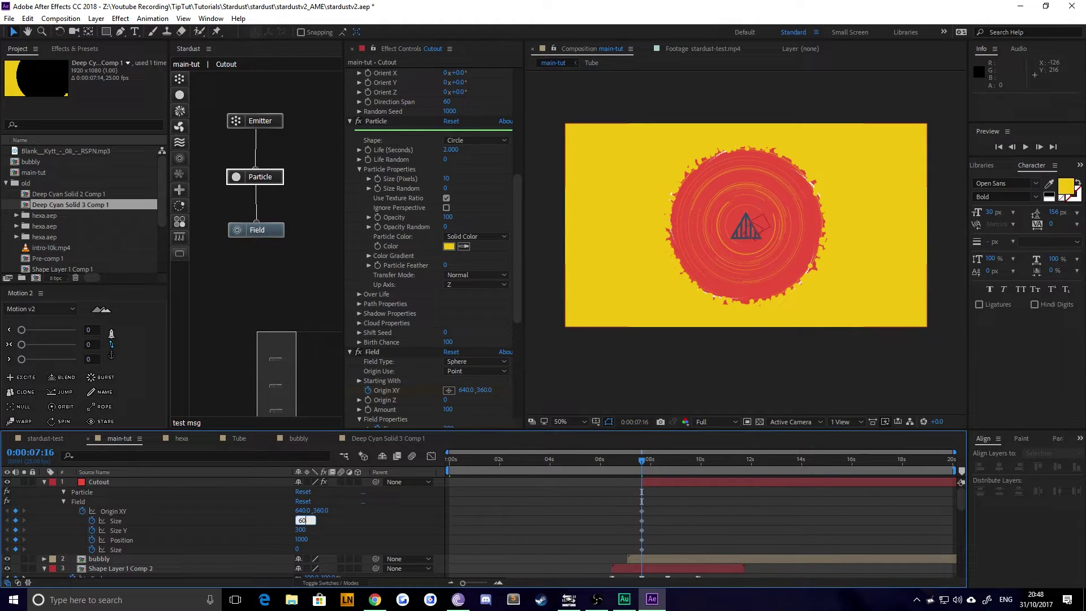
pyautogui.press('Tab')
pyautogui.write('600')
pyautogui.press('Return')
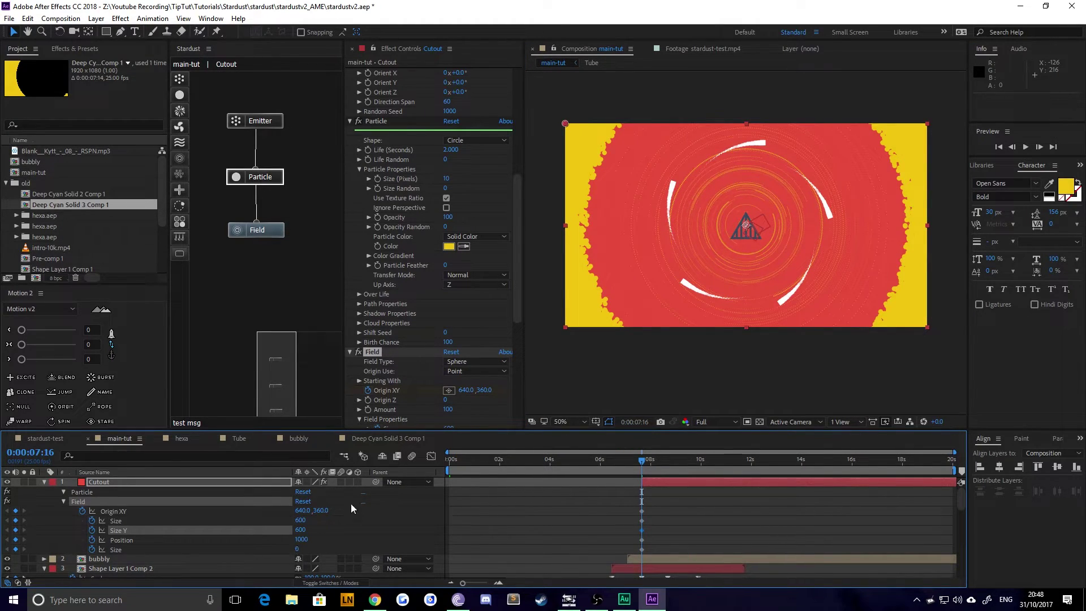
# Try 700 and 750 for the Field's Size and Size Y keyframes at 0:00:07:16.
pyautogui.click(301, 521)
pyautogui.press('Return')
pyautogui.click(303, 530)
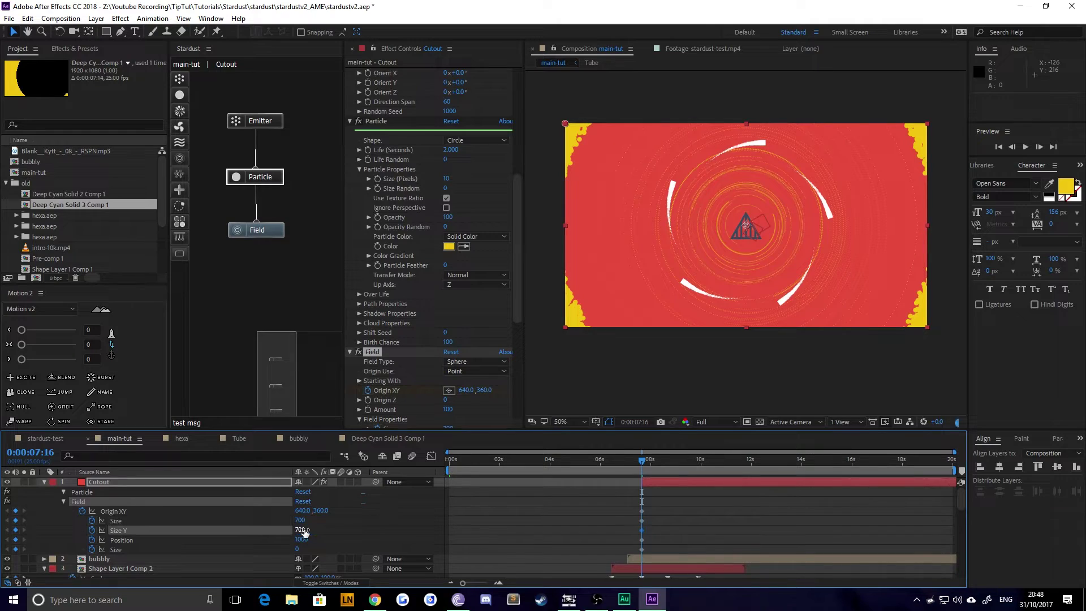
pyautogui.click(299, 520)
pyautogui.click(298, 530)
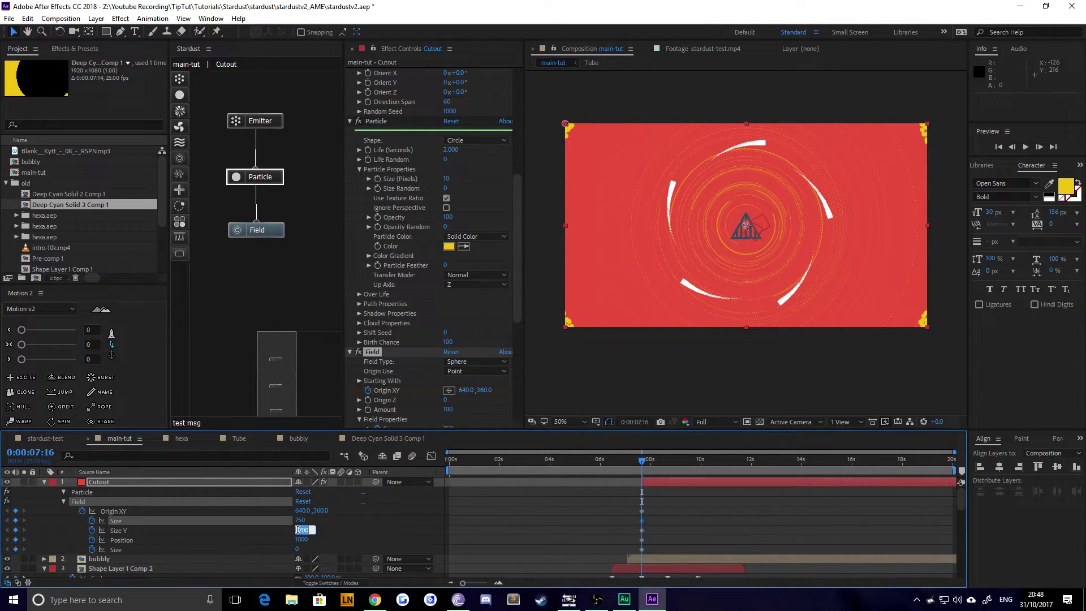
pyautogui.press('Return')
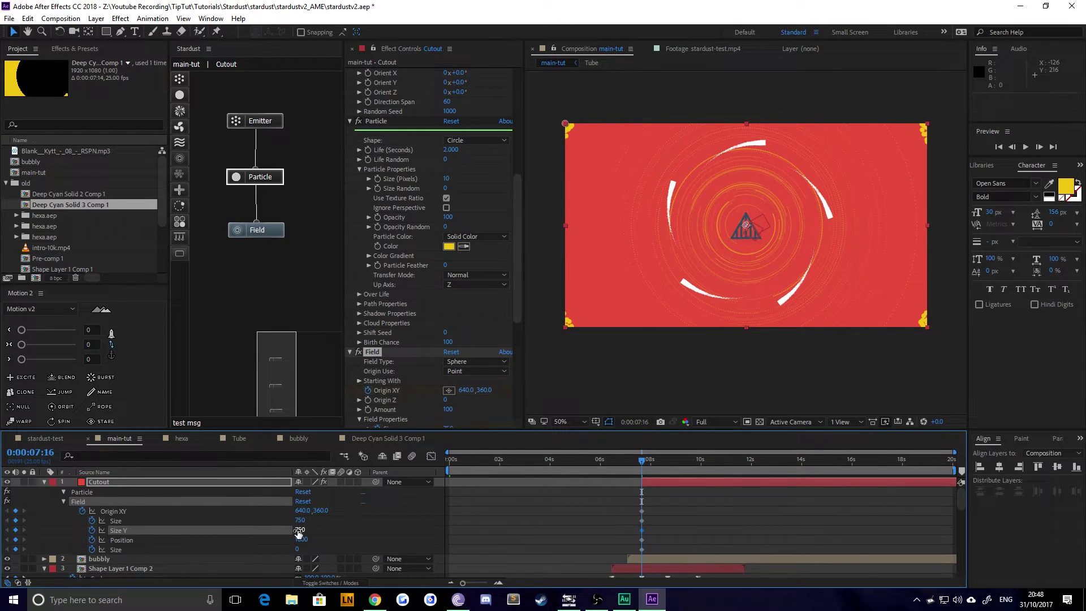
# Set the Field's Size and Size Y keyframes at 0:00:07:16 to 800 to clear the frame's corners.
pyautogui.click(299, 521)
pyautogui.write('800')
pyautogui.press('Return')
pyautogui.click(298, 530)
pyautogui.write('800')
pyautogui.press('Return')
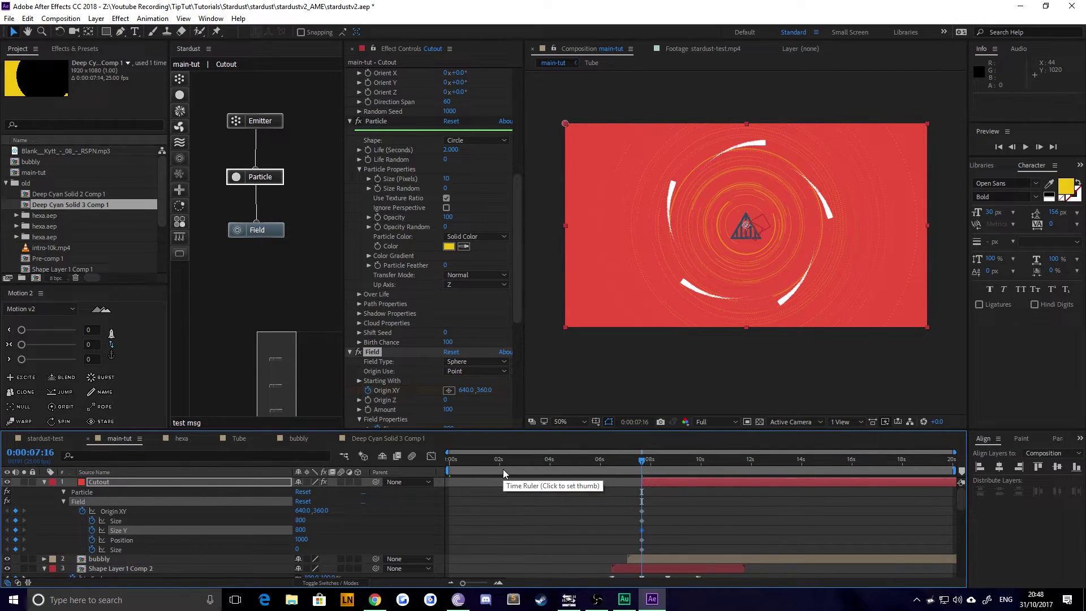
# Preview the animation from 0:00:07:16 against the audio waveform and move the current time to 0:00:09:05.
pyautogui.scroll(-10, 585, 499)
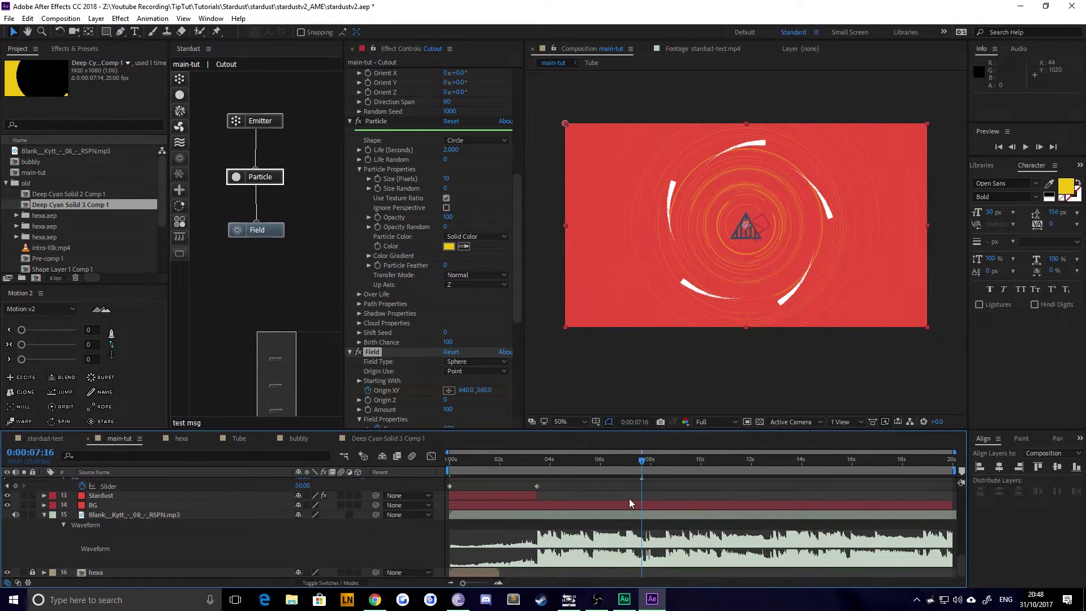
pyautogui.press('space')
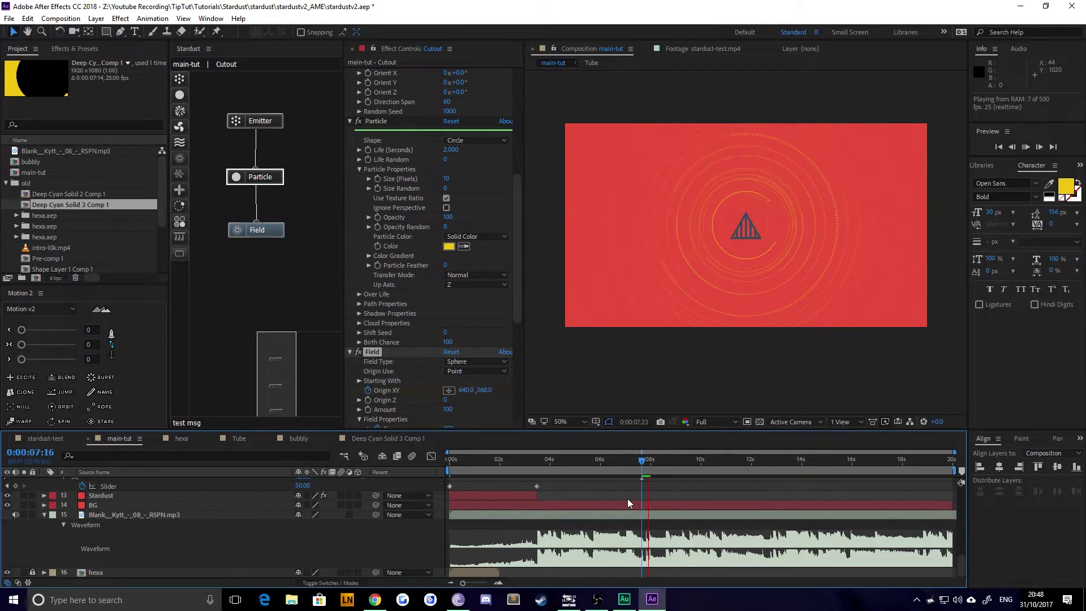
pyautogui.click(669, 463)
pyautogui.moveTo(670, 463); pyautogui.dragTo(681, 464)
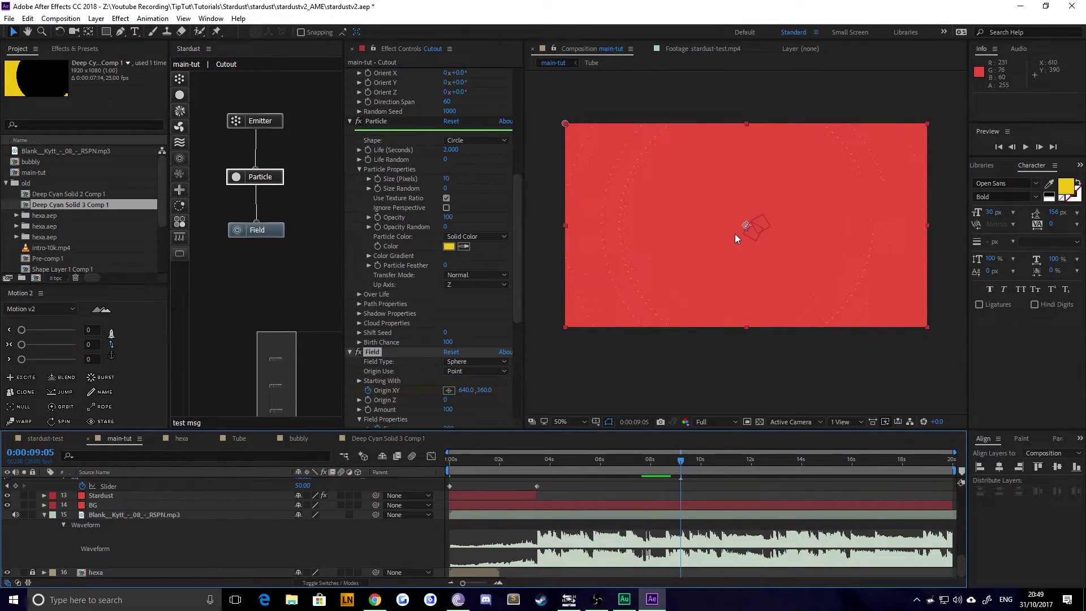
# Keyframe the Field's Size and Size Y at 250 at 0:00:09:05.
pyautogui.scroll(10, 650, 526)
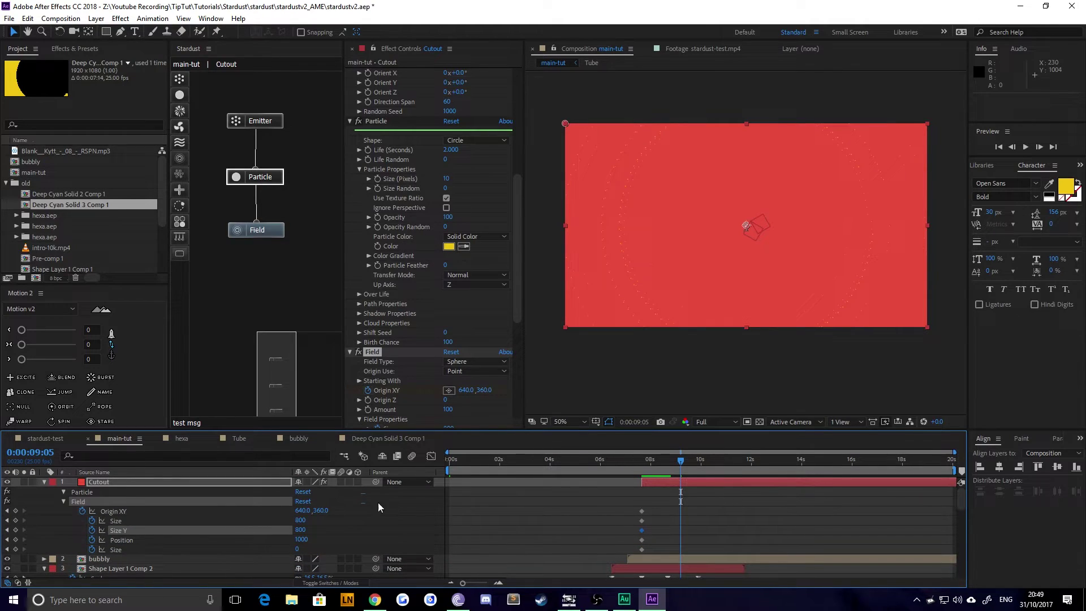
pyautogui.click(300, 521)
pyautogui.write('250')
pyautogui.press('Return')
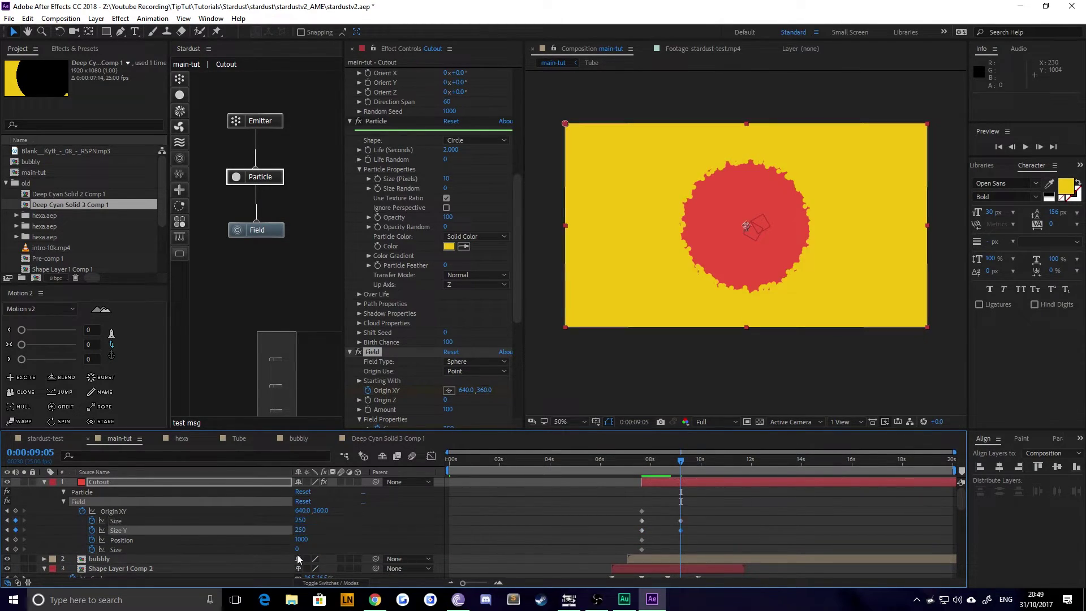
# Set the Field's Size and Size Y keyframes at 0:00:09:05 to 150 and inspect the edge of the opening up close.
pyautogui.click(299, 520)
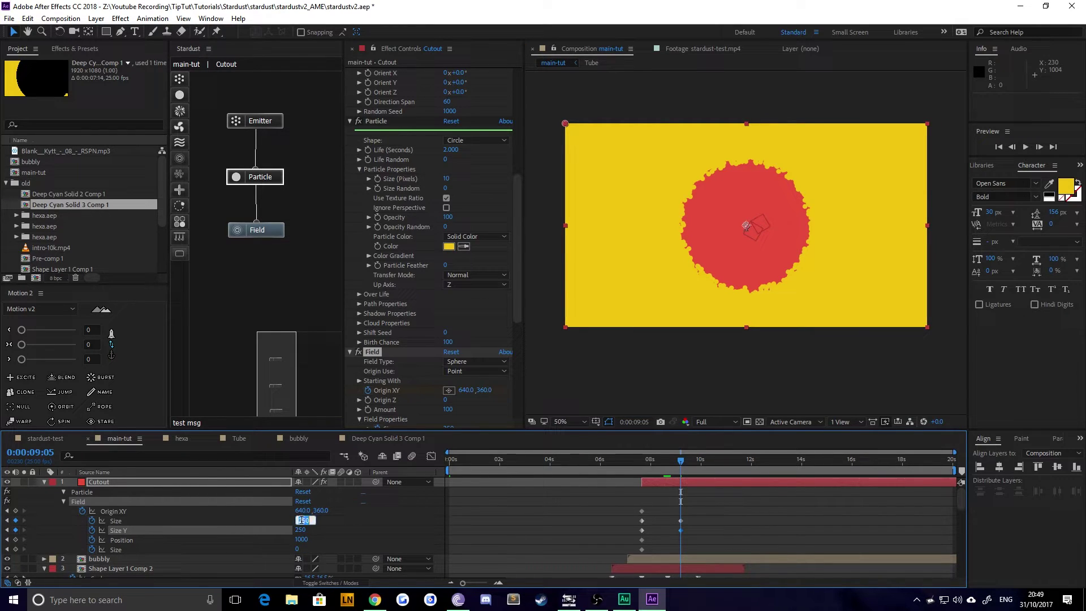
pyautogui.write('150')
pyautogui.press('Return')
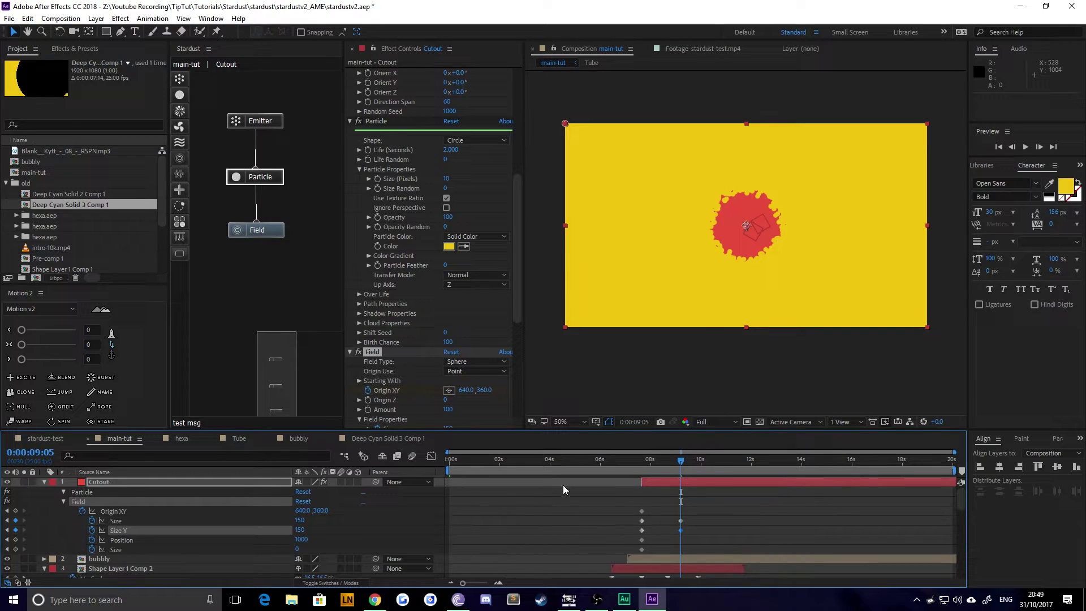
pyautogui.click(376, 121)
pyautogui.scroll(2, 744, 241)
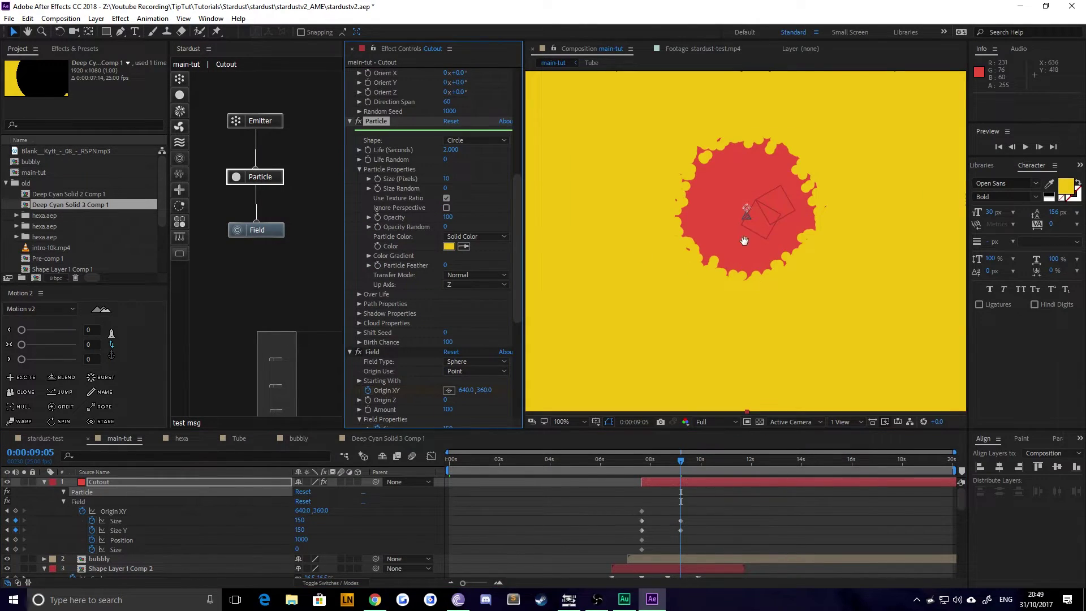
pyautogui.scroll(-2, 721, 269)
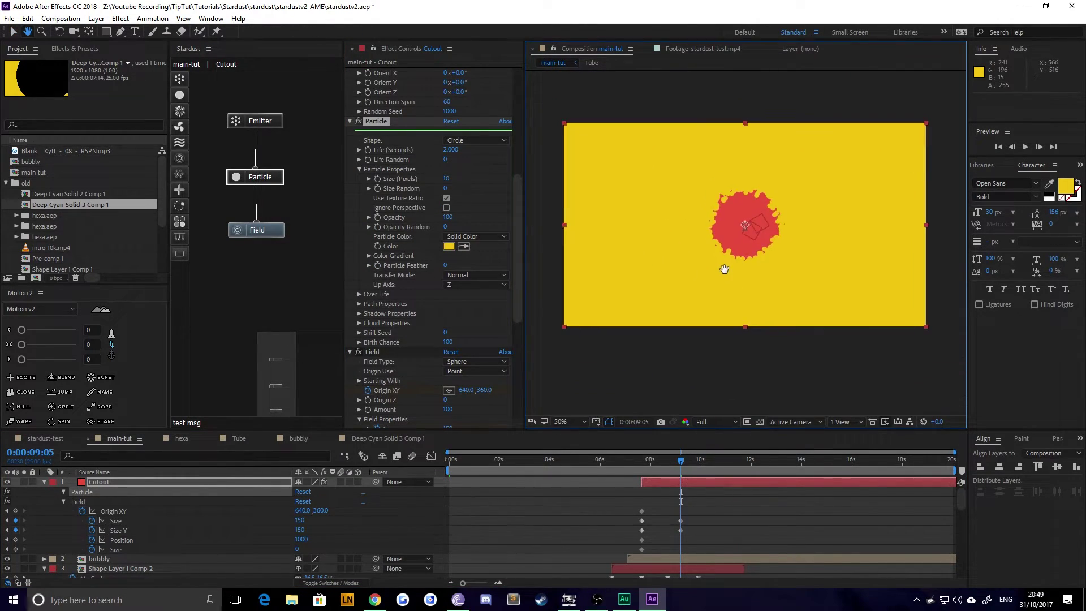
# Preview the shrinking opening from the first Size keyframes at 0:00:07:16 through the end of the move.
pyautogui.press('v')
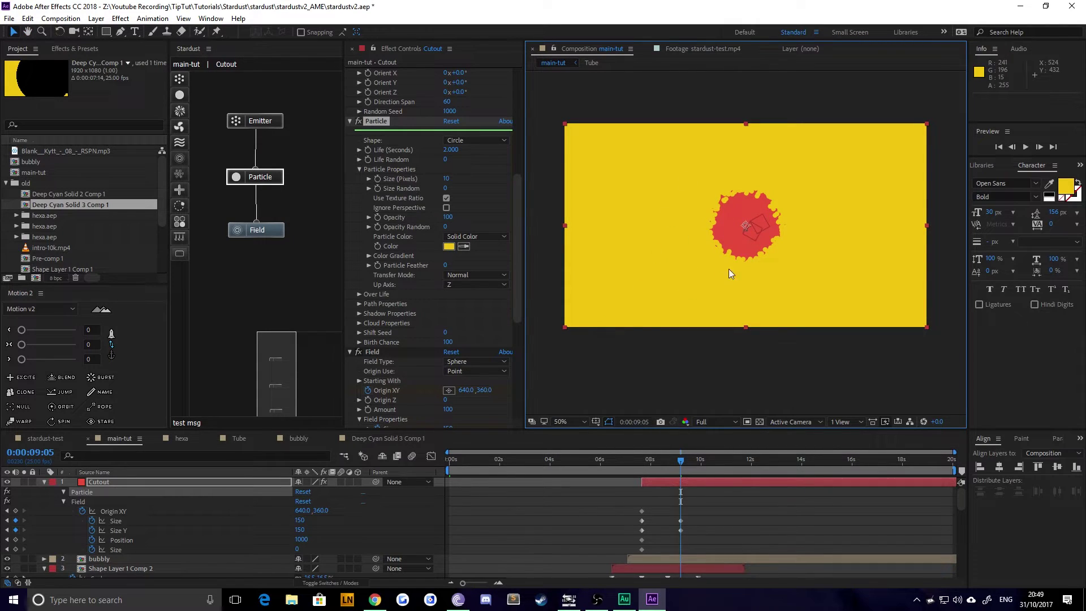
pyautogui.click(642, 462)
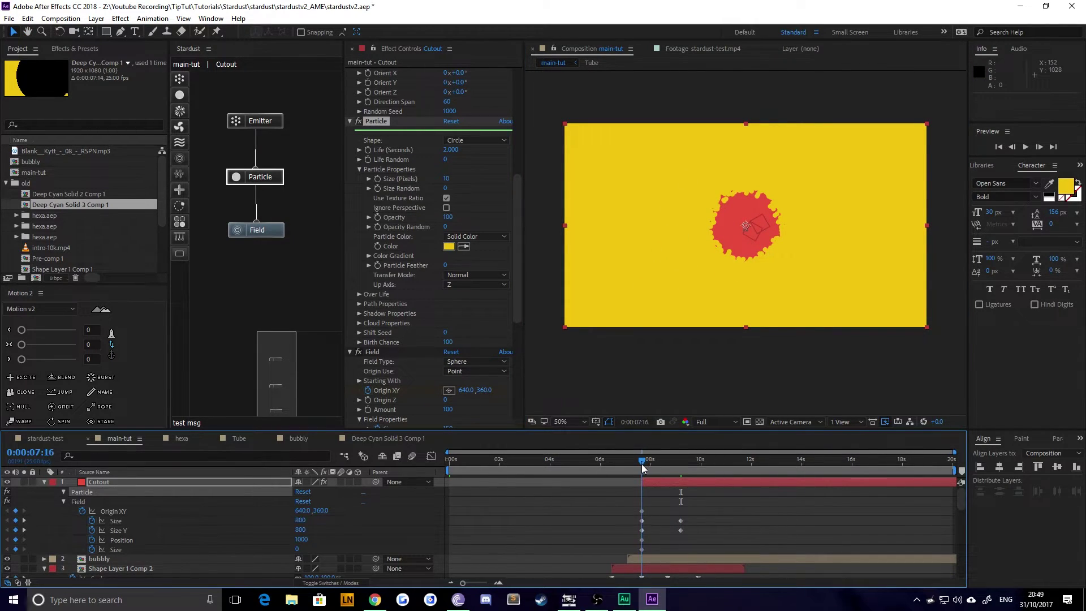
pyautogui.moveTo(643, 465); pyautogui.dragTo(653, 465)
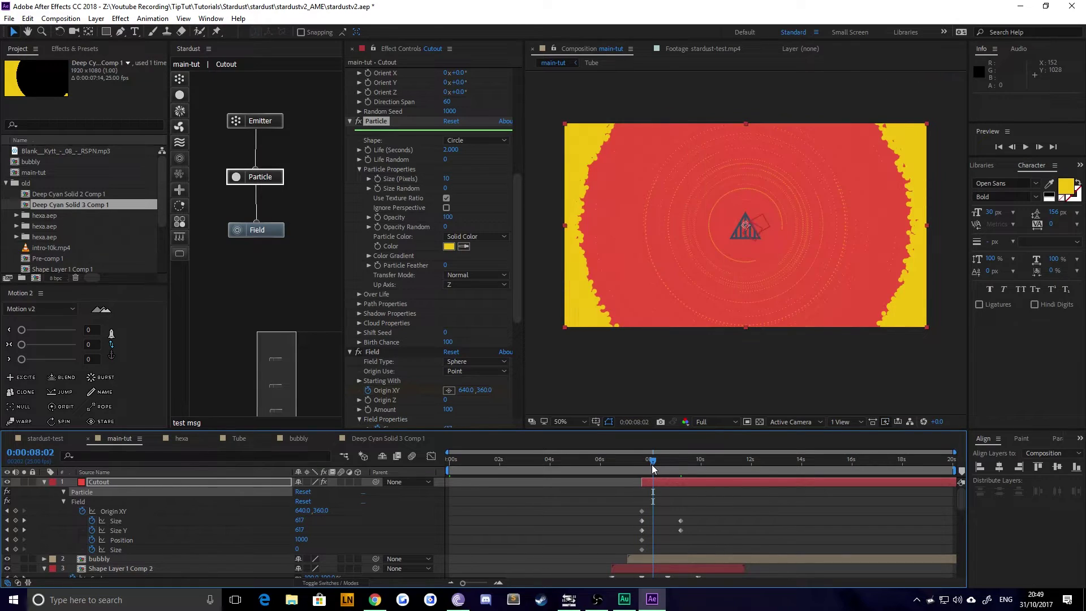
pyautogui.press('space')
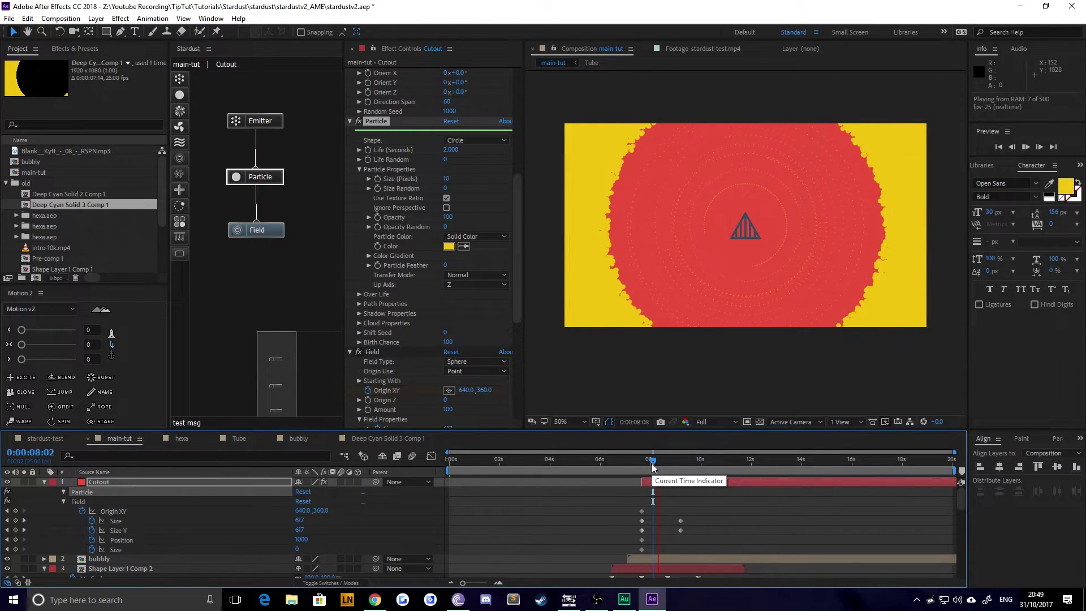
pyautogui.press('space')
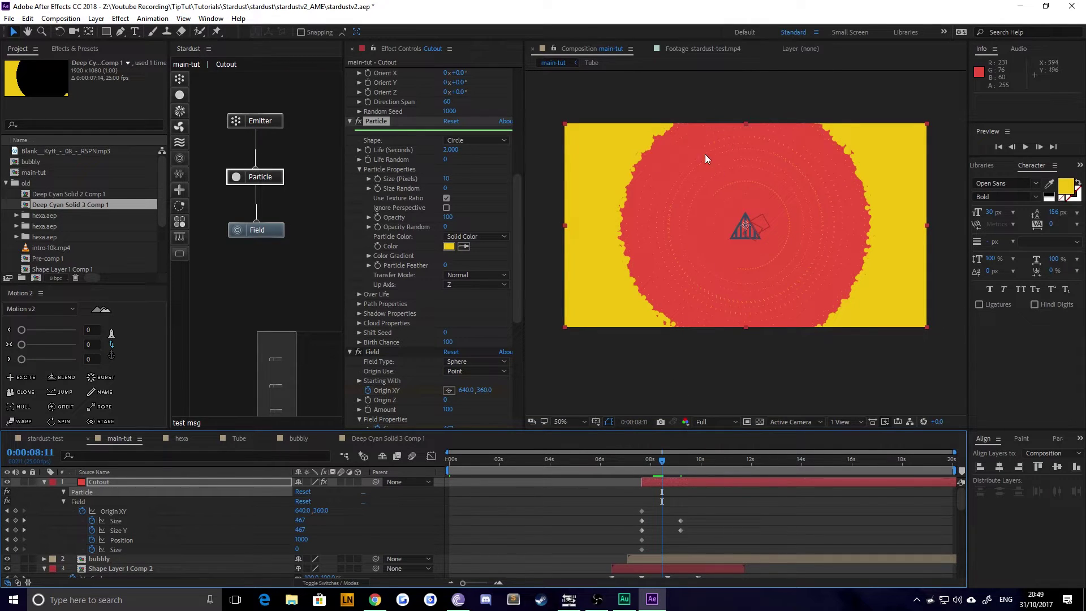
pyautogui.press('space')
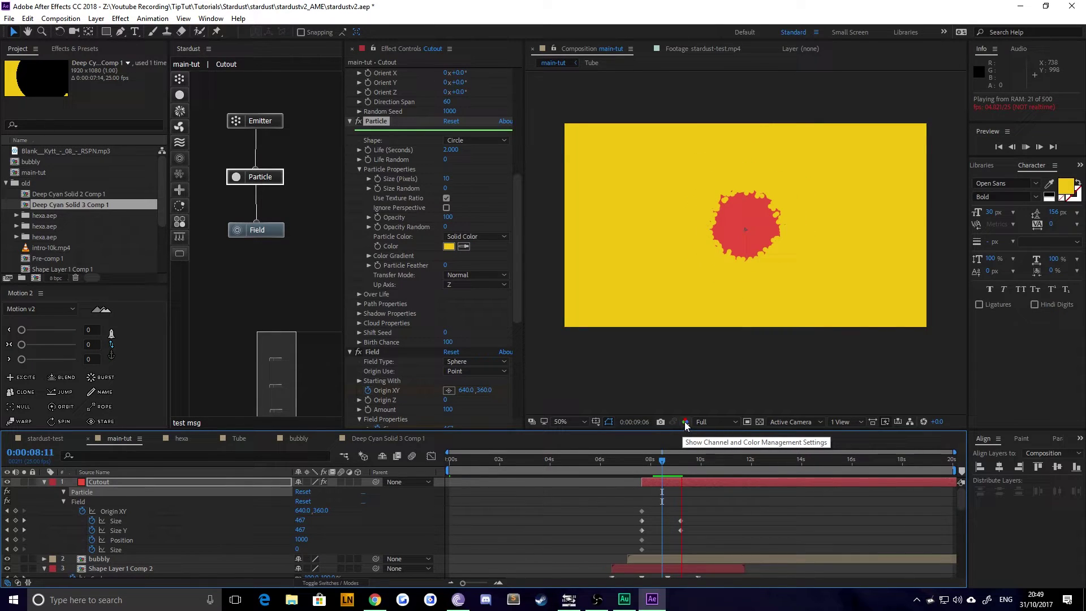
pyautogui.press('space')
# Easy-ease the Field's Size and Size Y keyframes and shape their speed curve to peak early with a long slowdown.
pyautogui.moveTo(687, 515); pyautogui.dragTo(635, 536)
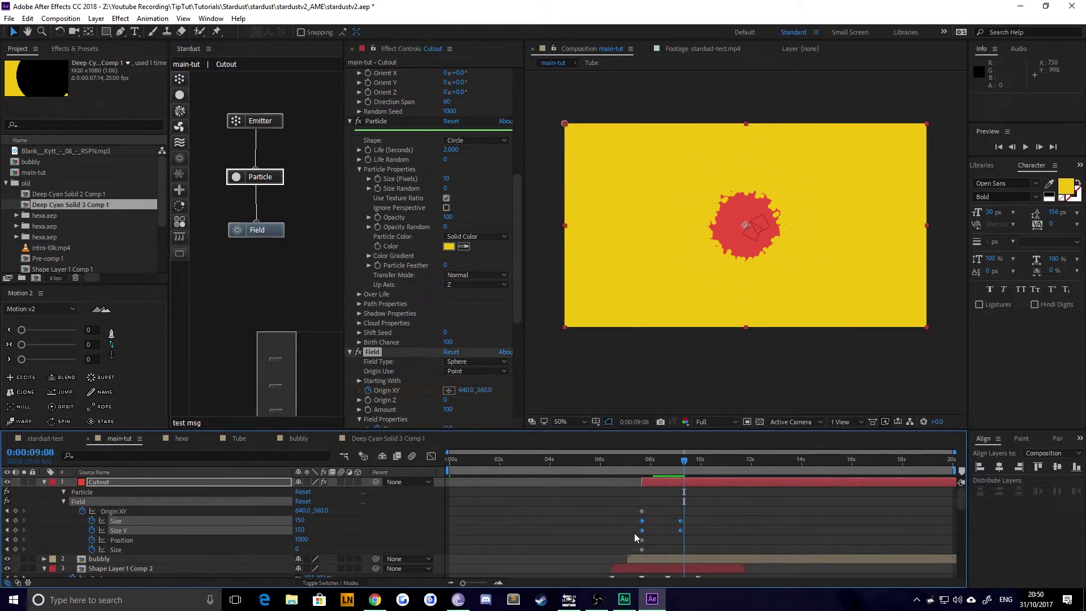
pyautogui.rightClick(639, 531)
pyautogui.moveTo(707, 521)
pyautogui.click(792, 448)
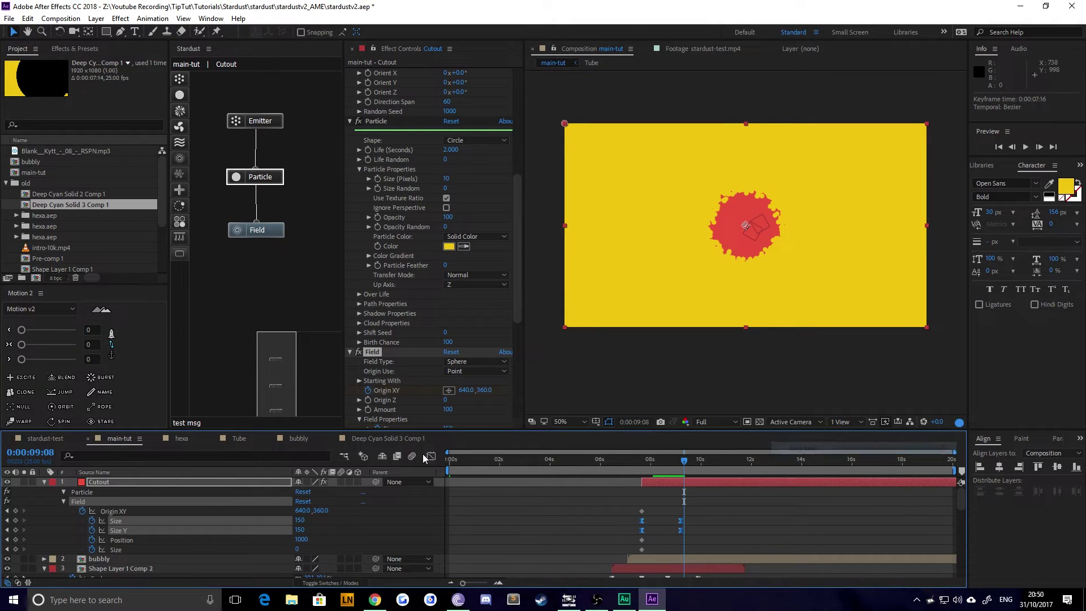
pyautogui.click(430, 455)
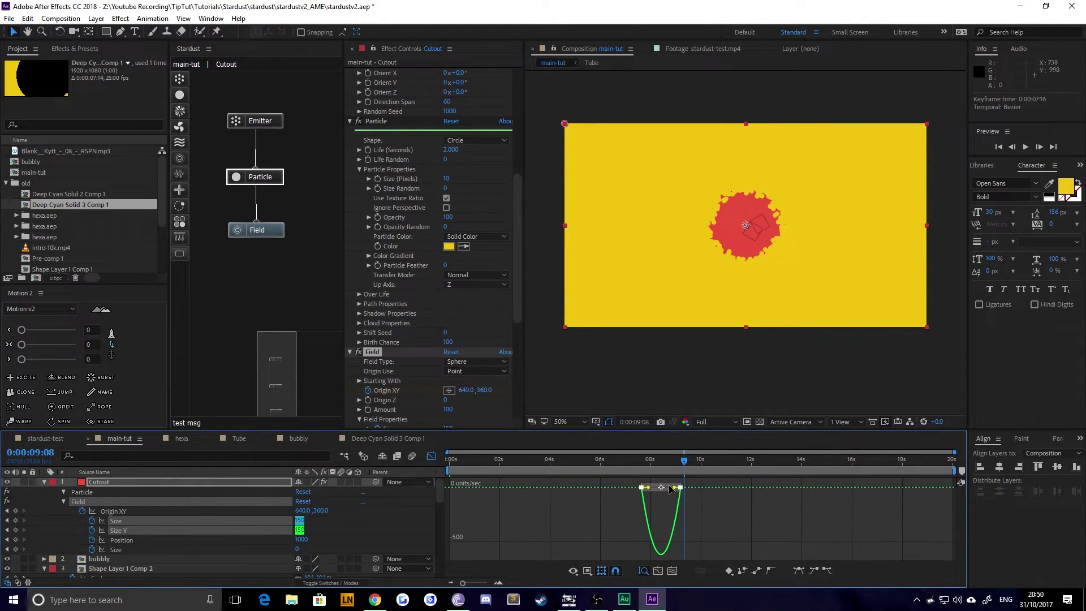
pyautogui.moveTo(673, 489); pyautogui.dragTo(652, 486)
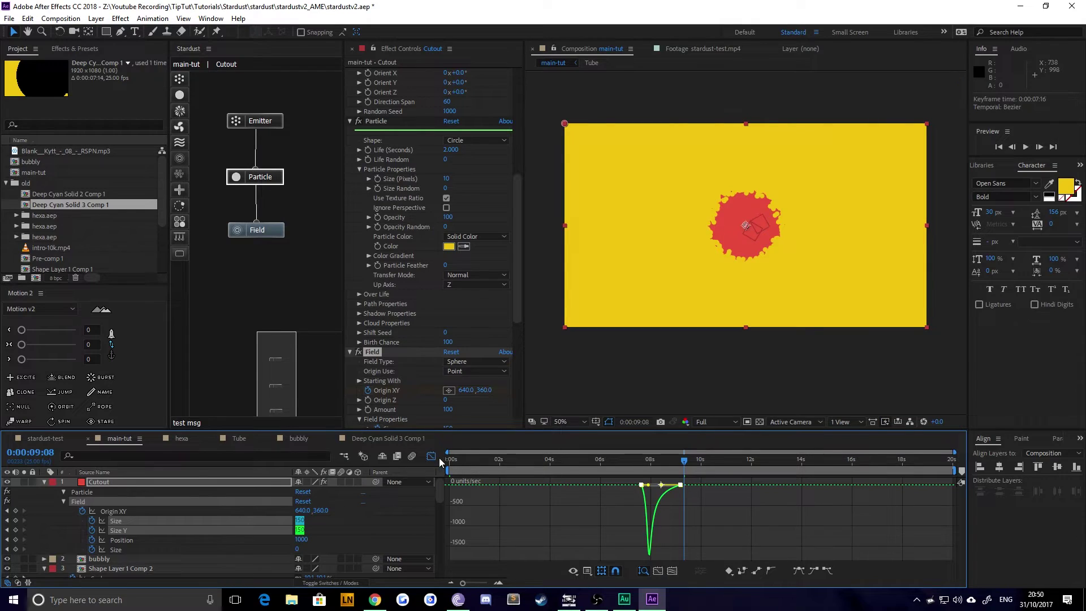
pyautogui.hotkey('shift', 'F3')
# Preview the eased closing animation from around 0:00:07:14.
pyautogui.click(640, 459)
pyautogui.press('space')
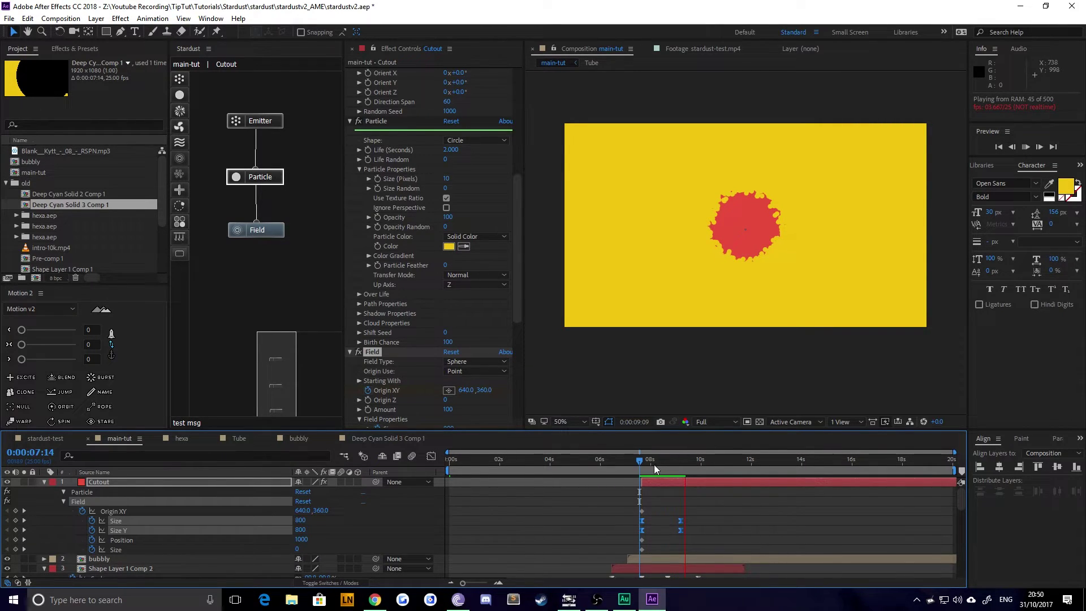
pyautogui.moveTo(654, 464); pyautogui.dragTo(643, 461)
pyautogui.press('space')
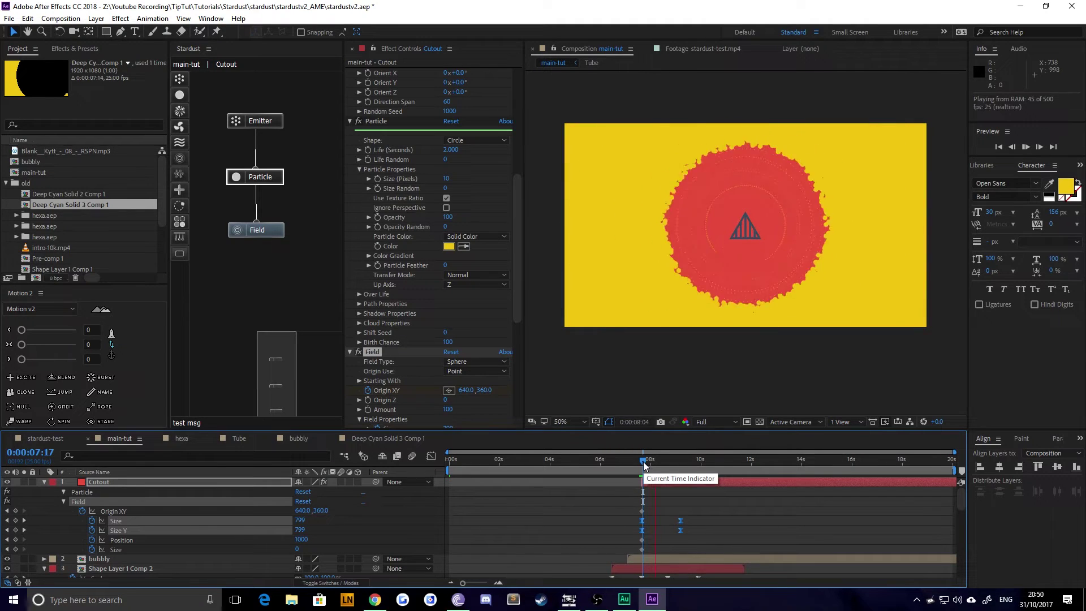
pyautogui.press('space')
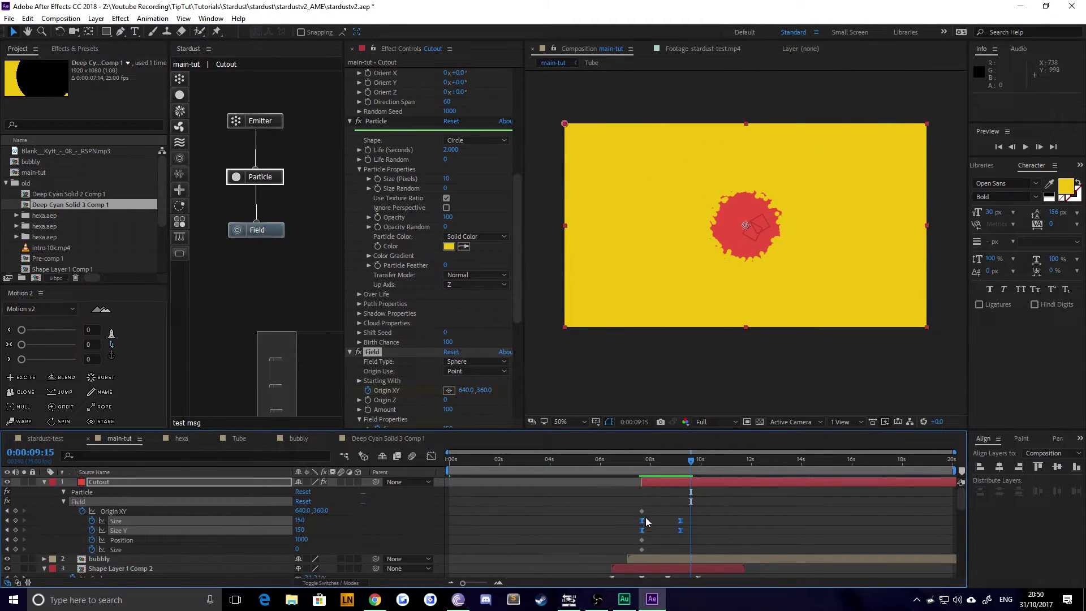
# Check the timing against the audio waveform and add a Field Origin XY keyframe at 0:00:09:14, keeping its current position.
pyautogui.scroll(-10, 688, 518)
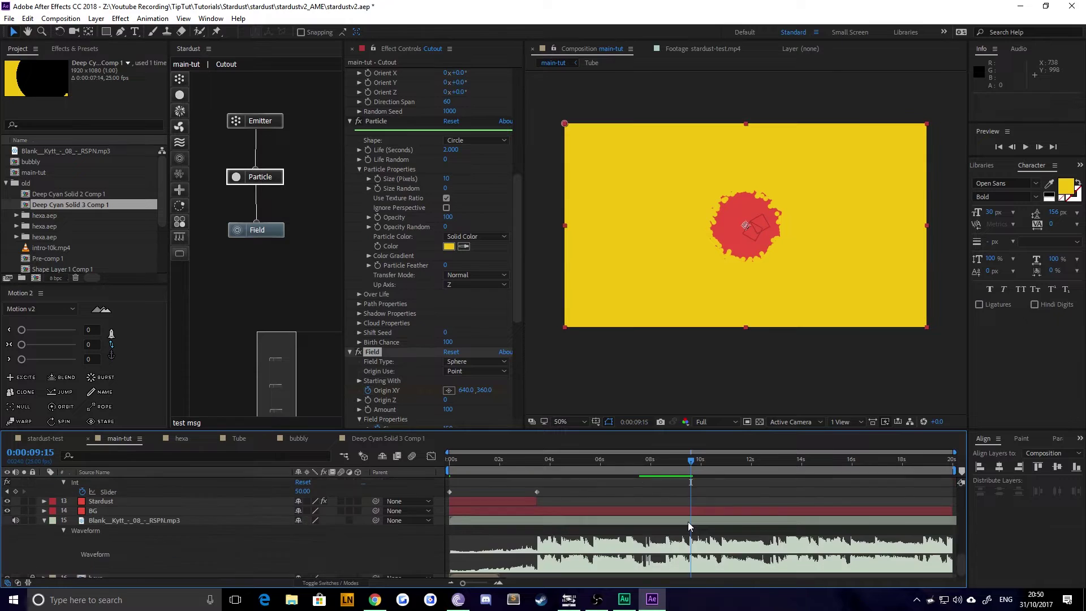
pyautogui.scroll(-5, 690, 518)
pyautogui.press('space')
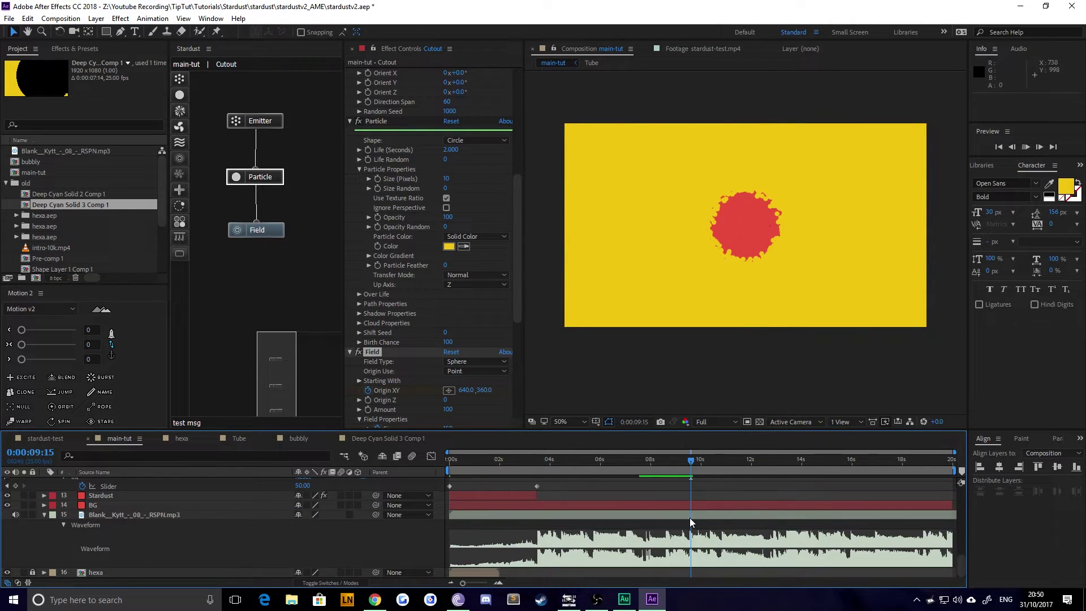
pyautogui.click(690, 461)
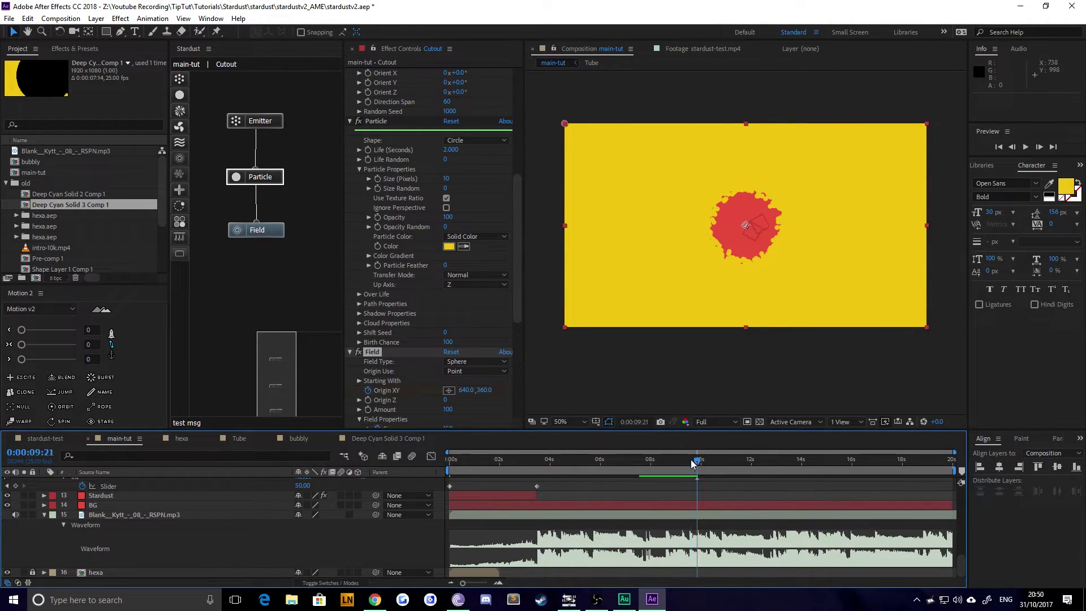
pyautogui.scroll(15, 690, 498)
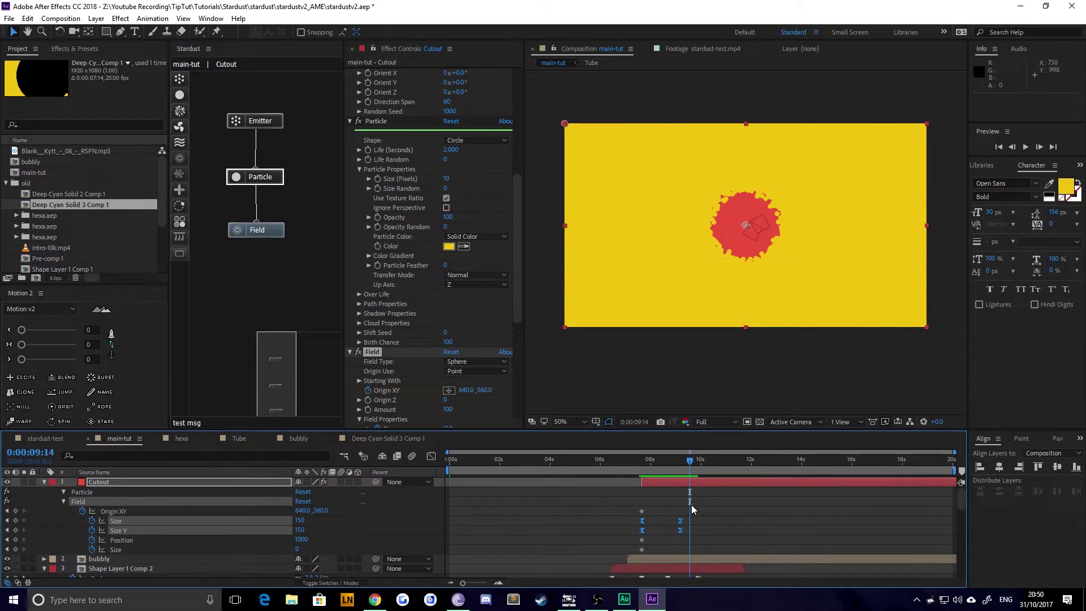
pyautogui.click(754, 280)
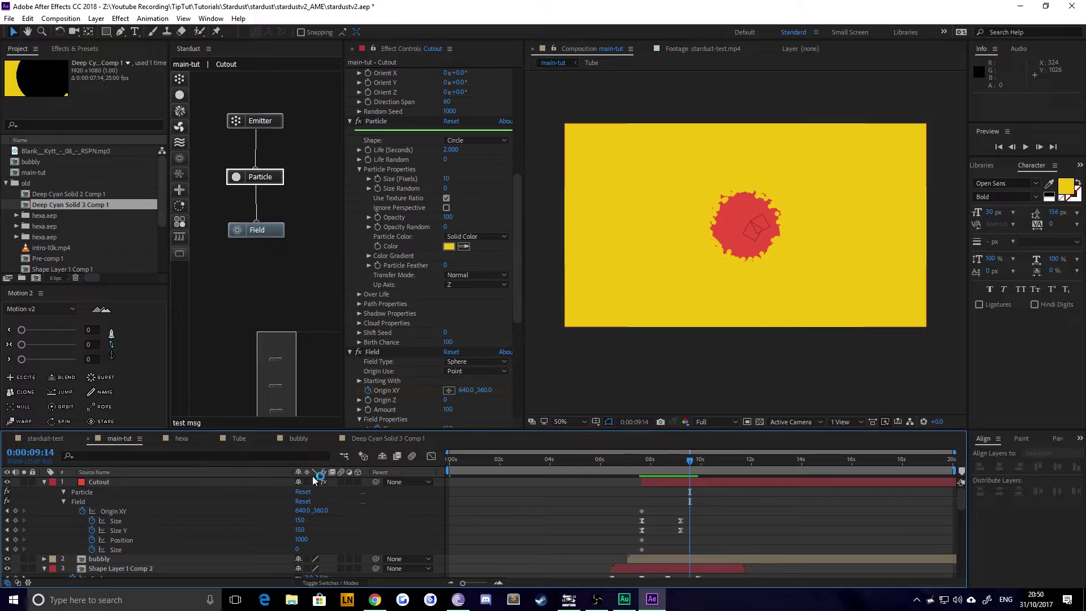
pyautogui.click(15, 510)
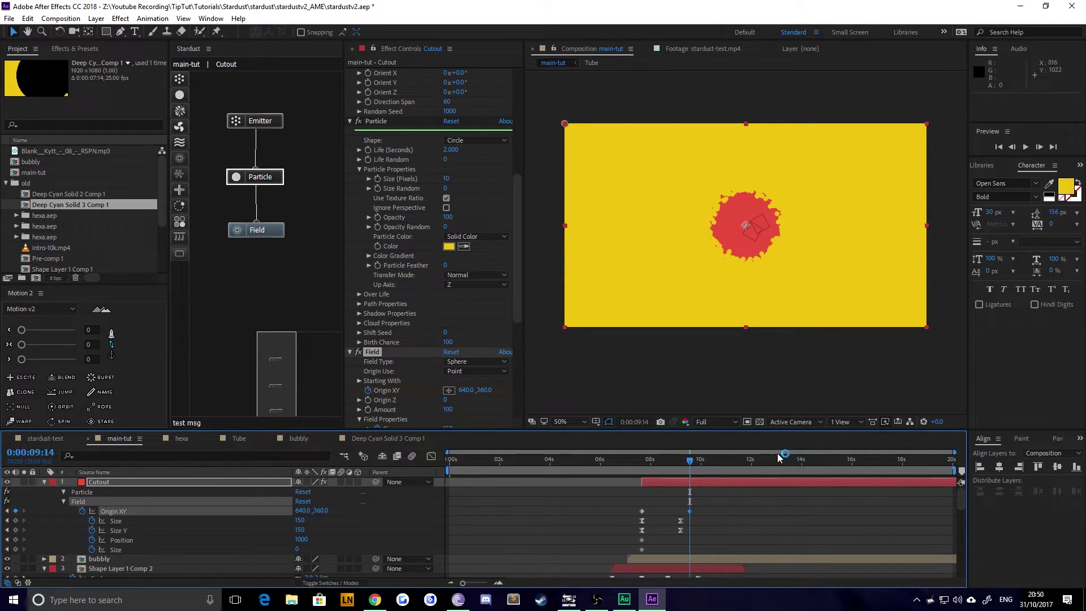
# Move the current time to 0:00:10:20 using the audio waveform and inspect the opening's edge up close.
pyautogui.scroll(-10, 639, 523)
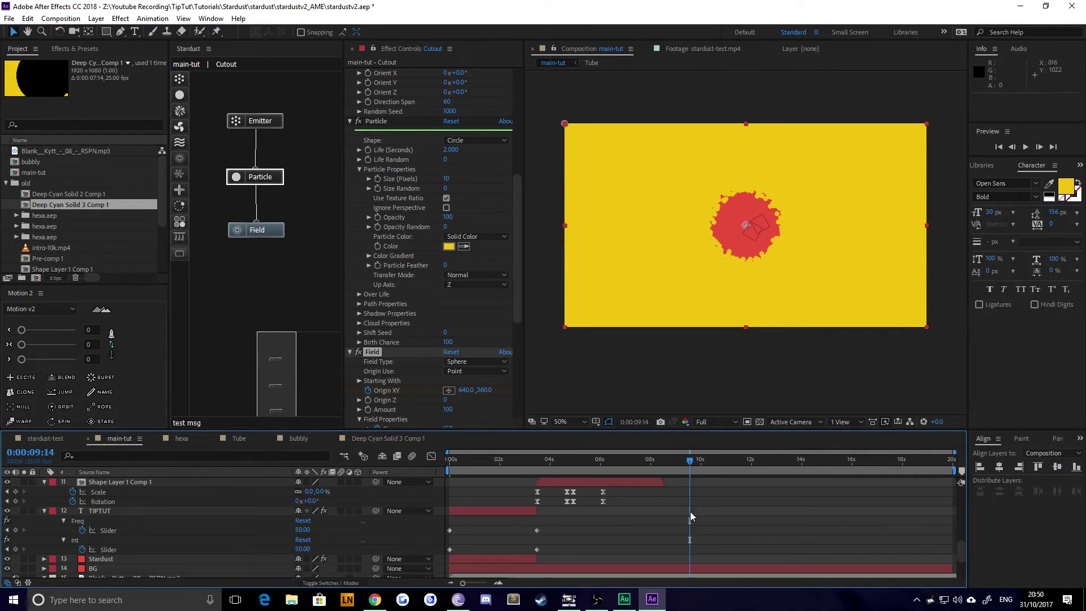
pyautogui.moveTo(690, 467); pyautogui.dragTo(721, 474)
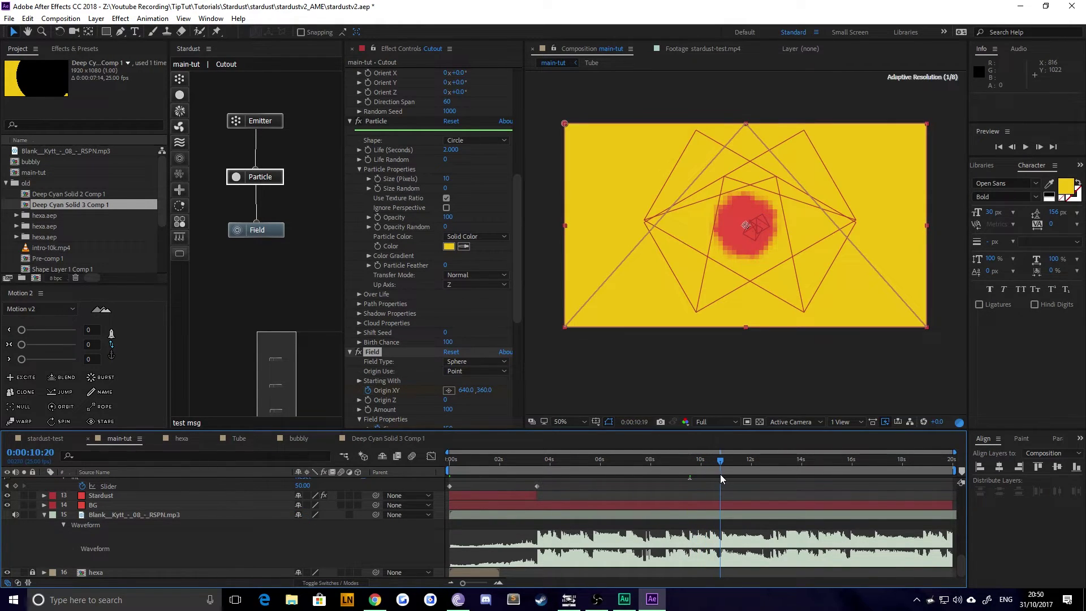
pyautogui.scroll(5, 694, 314)
pyautogui.scroll(-5, 711, 321)
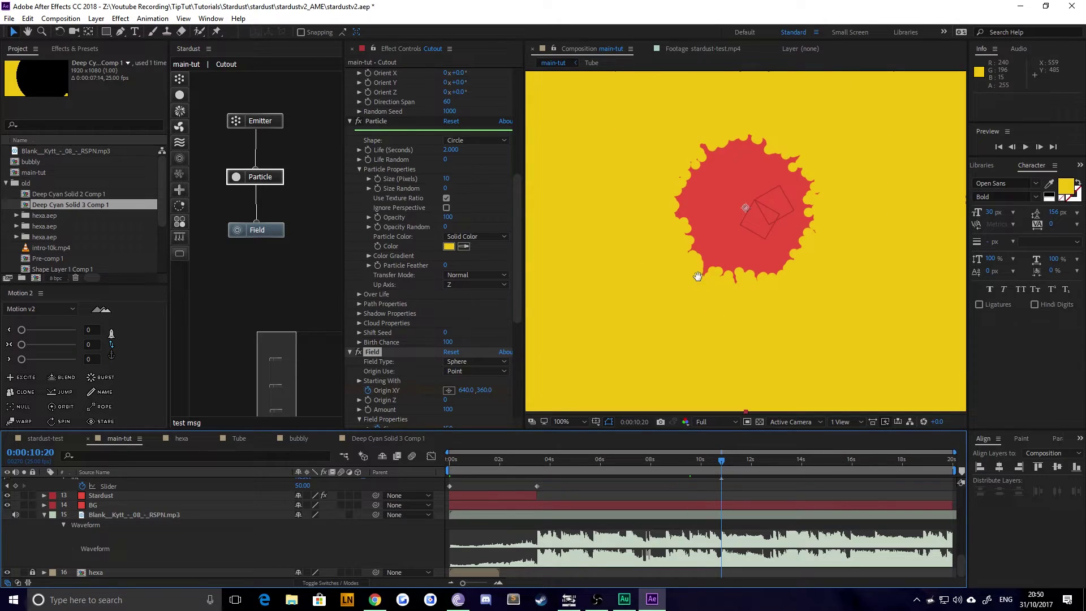
pyautogui.moveTo(687, 276); pyautogui.dragTo(661, 276)
pyautogui.scroll(10, 612, 520)
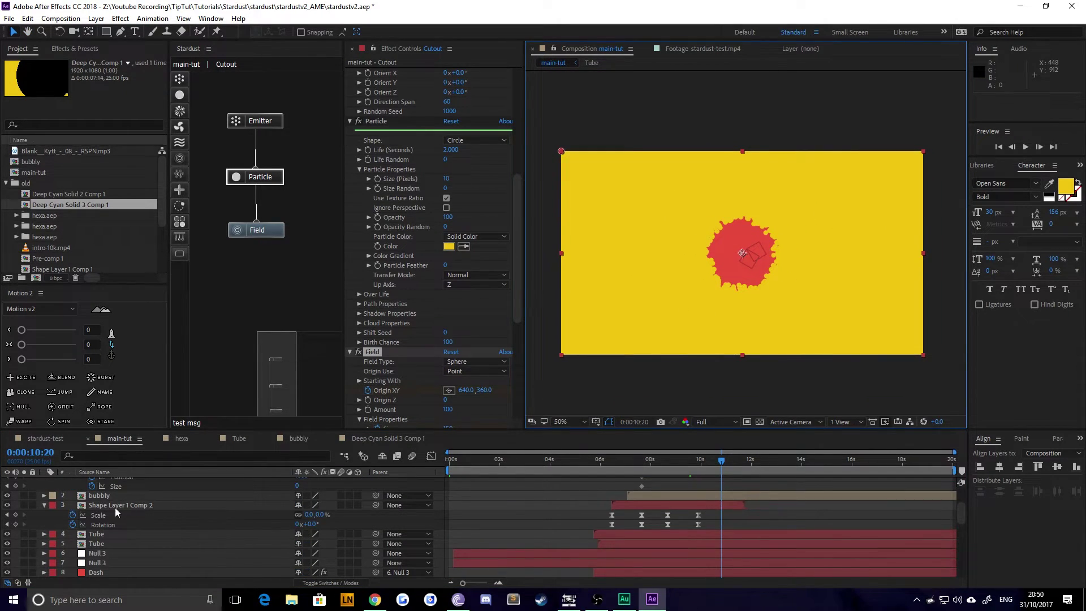
pyautogui.scroll(4, 207, 523)
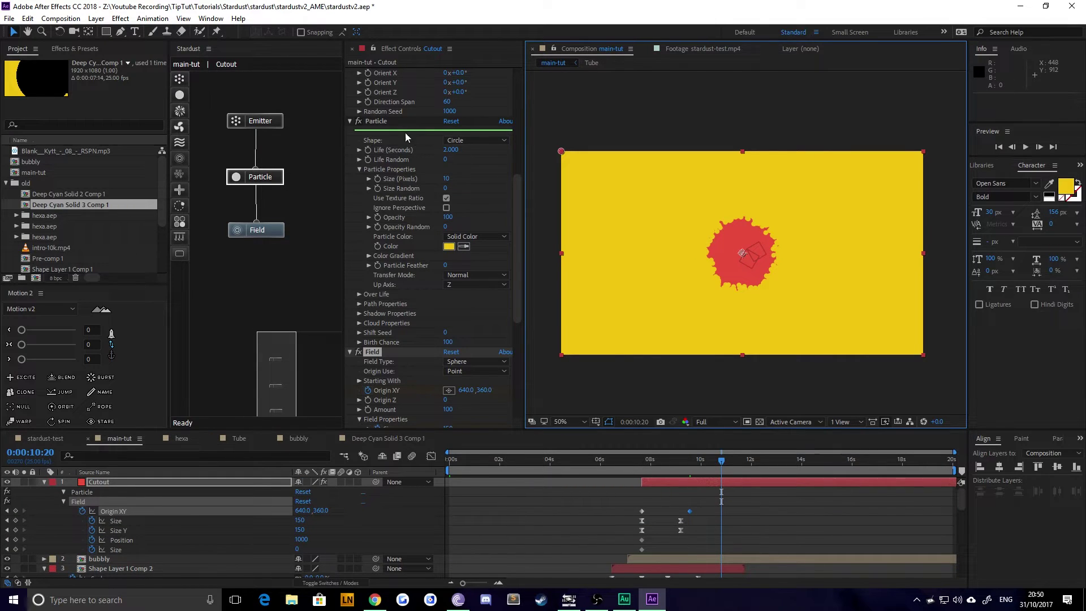
# Keyframe the Field's Origin XY at about 180, 164 at 0:00:10:20, moving the opening to the frame's upper-left area.
pyautogui.scroll(6, 460, 277)
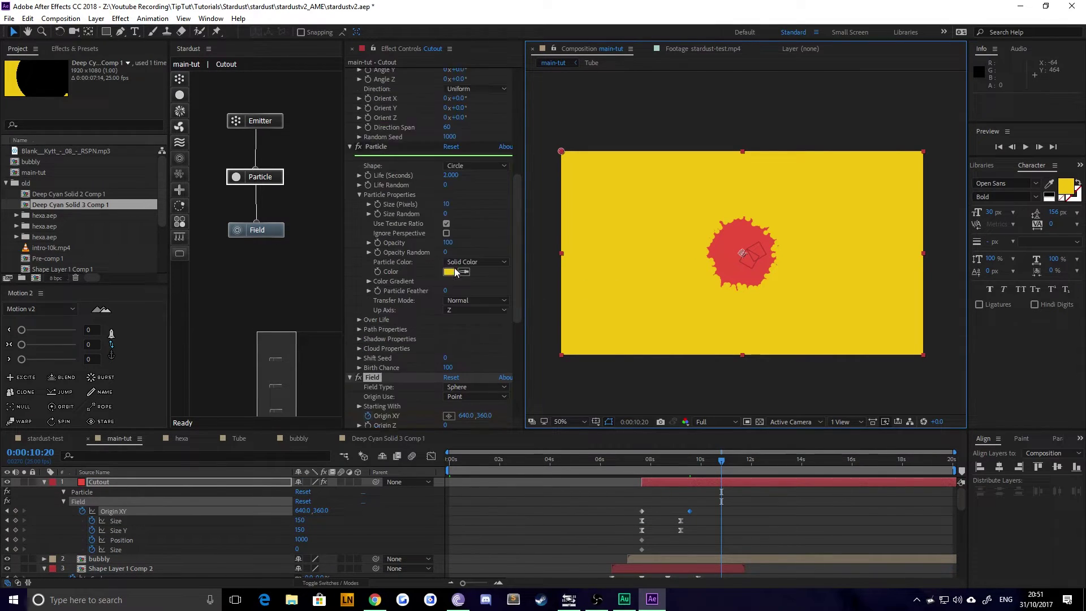
pyautogui.click(257, 180)
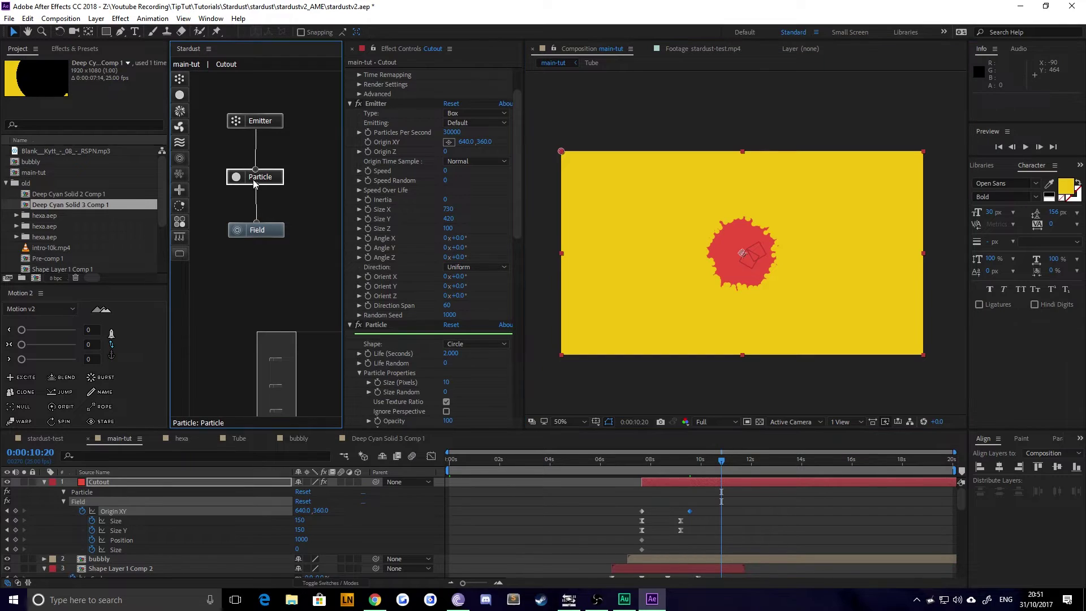
pyautogui.click(256, 230)
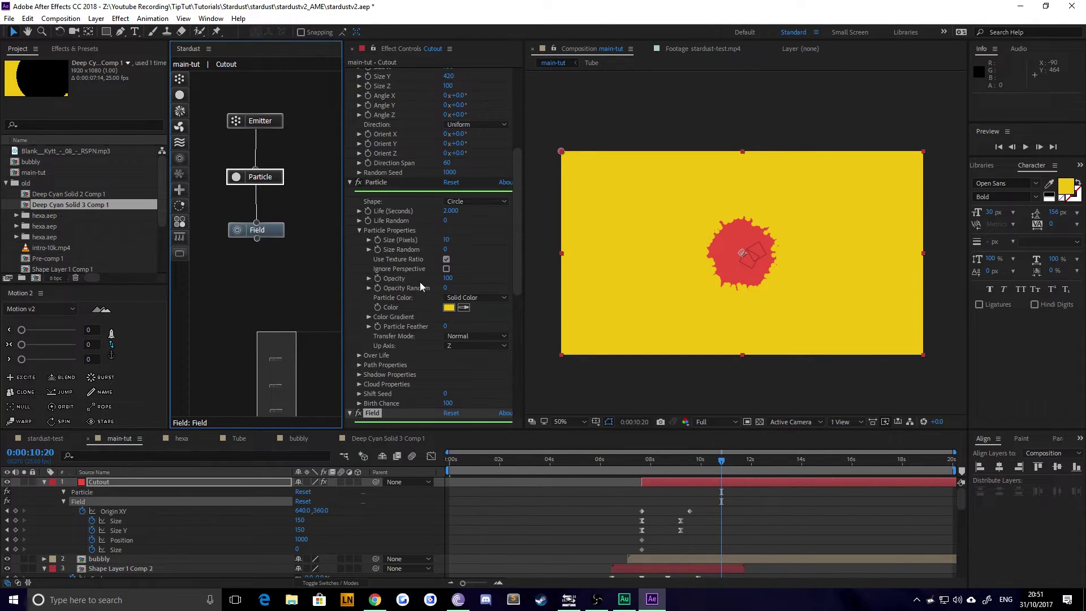
pyautogui.scroll(-8, 452, 306)
pyautogui.scroll(-2, 451, 304)
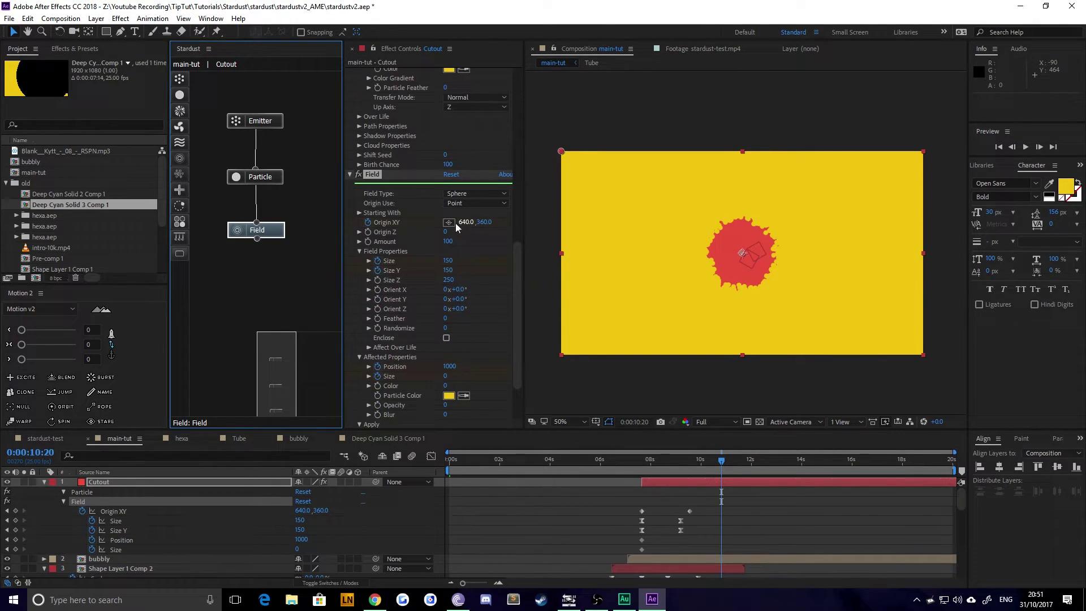
pyautogui.click(449, 223)
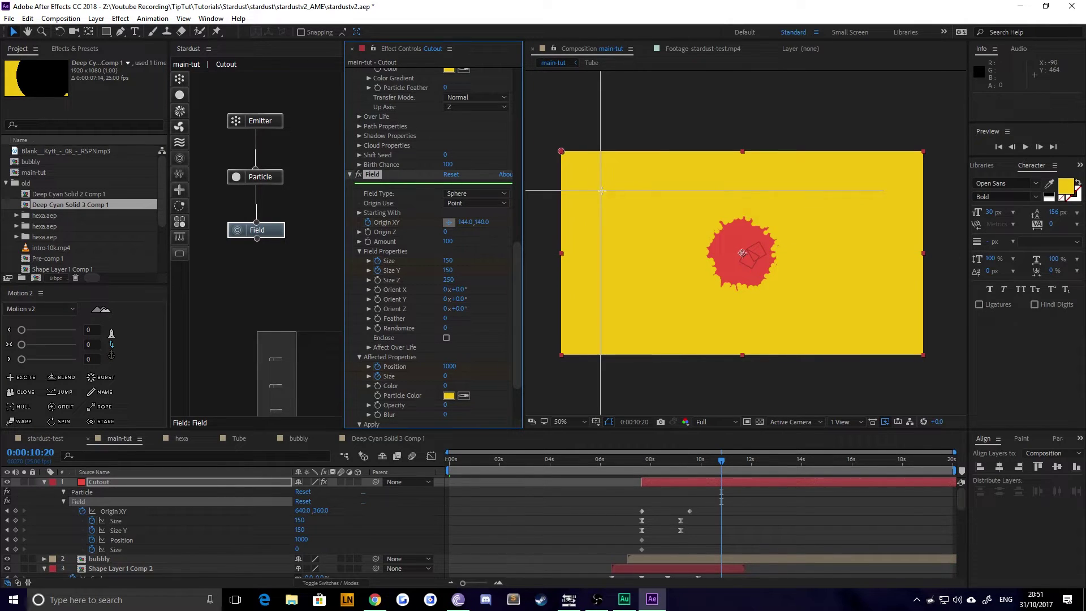
pyautogui.click(602, 191)
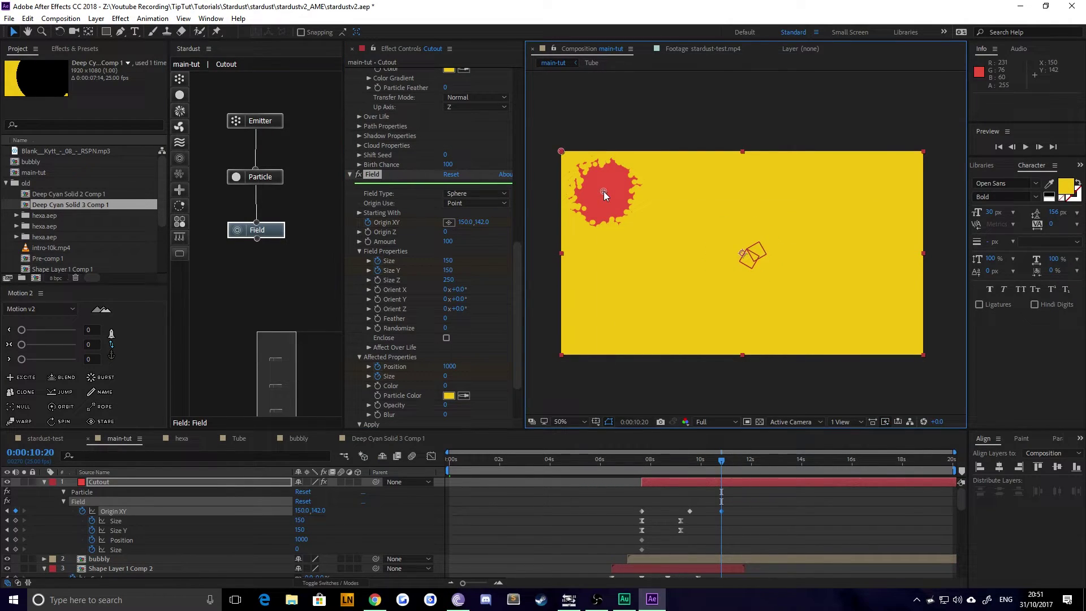
pyautogui.moveTo(603, 191); pyautogui.dragTo(612, 198)
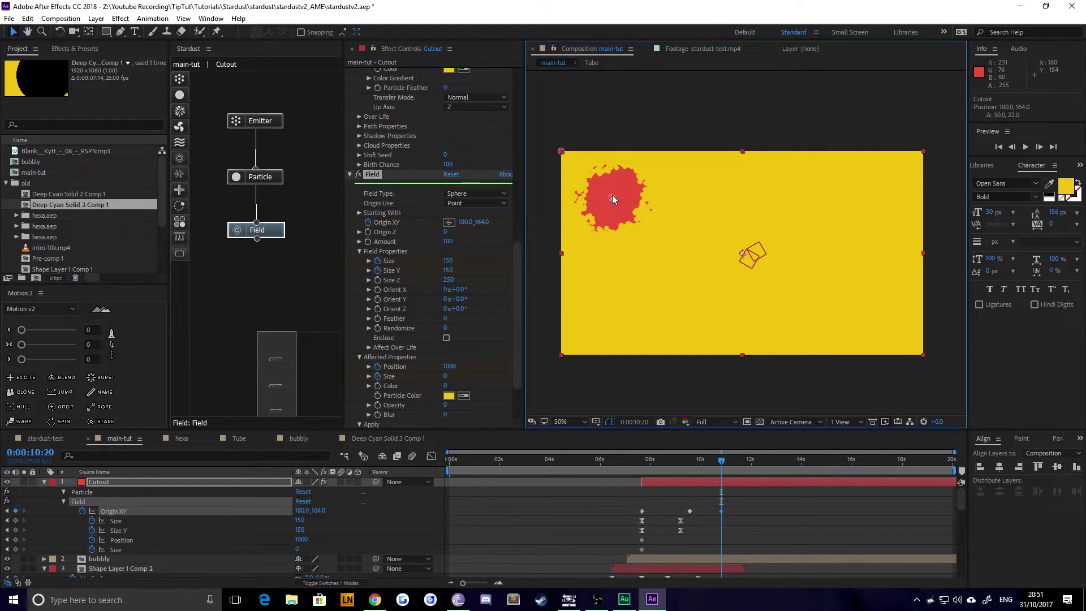
# Easy-ease the last two Origin XY keyframes, shape their speed curve to peak early, and scrub the move to 0:00:10:10.
pyautogui.rightClick(689, 510)
pyautogui.moveTo(752, 502)
pyautogui.click(854, 429)
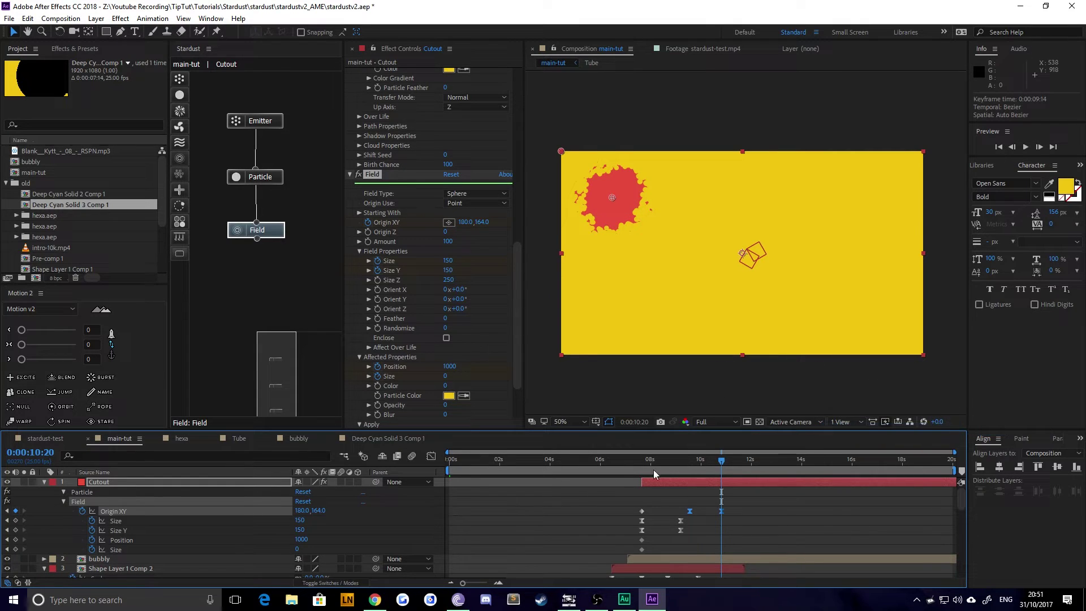
pyautogui.click(430, 457)
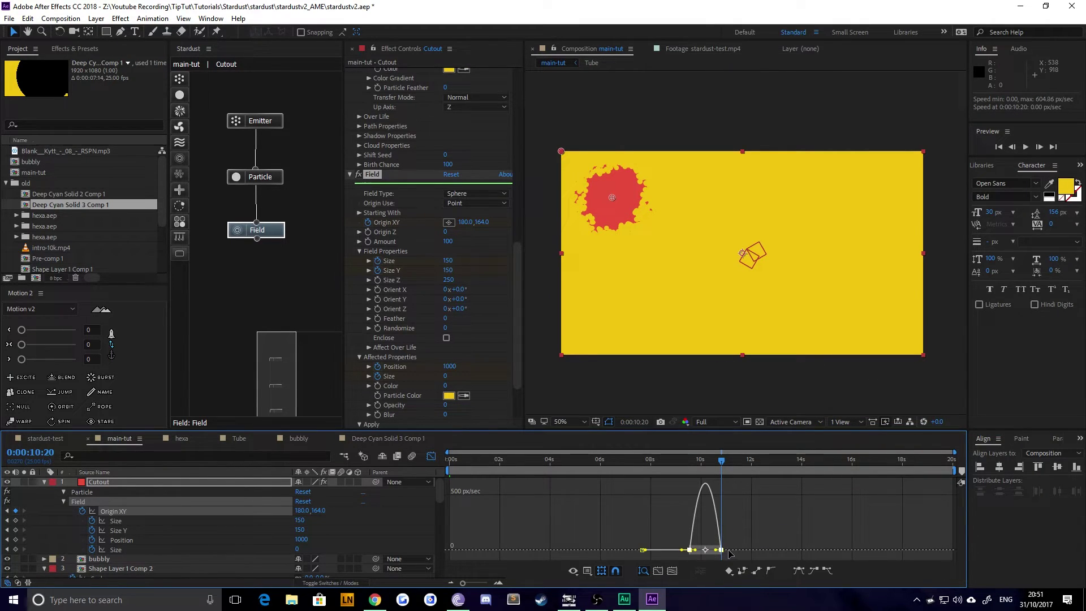
pyautogui.moveTo(718, 551); pyautogui.dragTo(694, 550)
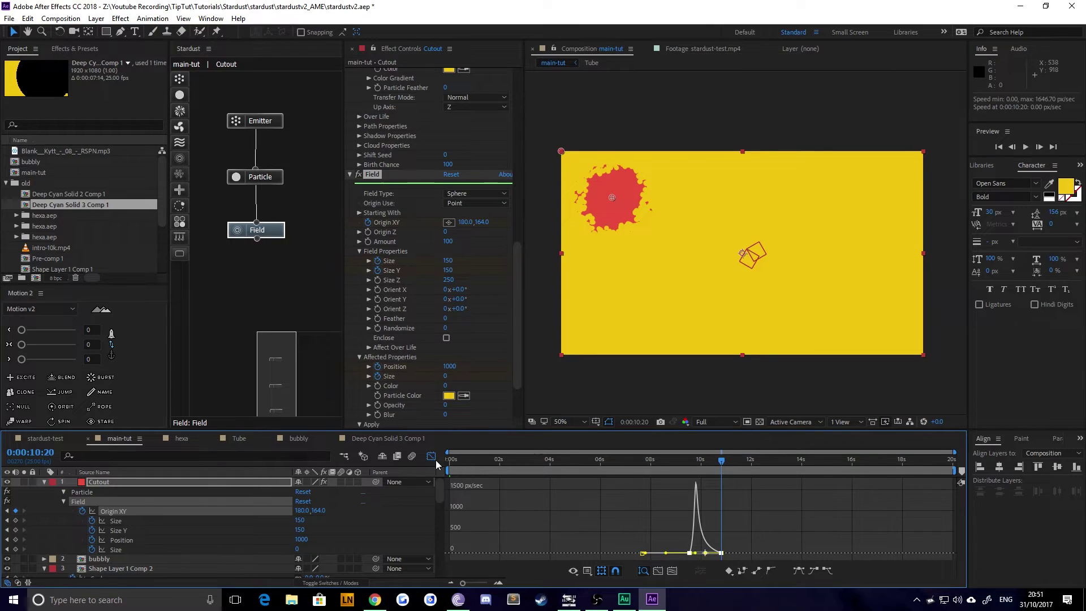
pyautogui.hotkey('shift', 'F3')
pyautogui.moveTo(700, 466); pyautogui.dragTo(711, 465)
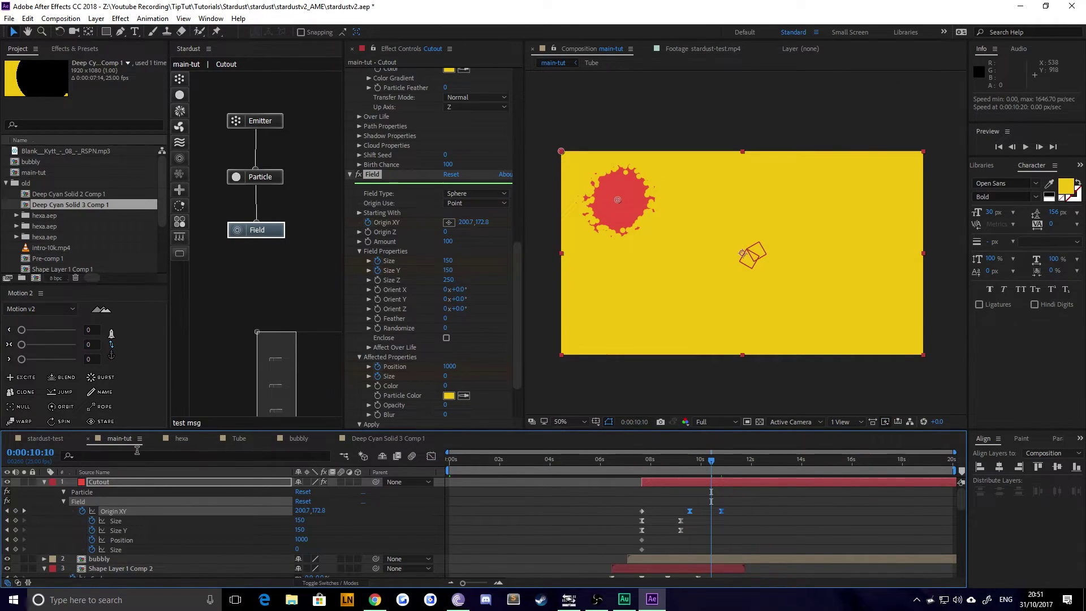
# Move the Shape Layer 1 Comp 1 layer directly beneath Cutout and shift its start to 0:00:10:10.
pyautogui.scroll(-10, 137, 542)
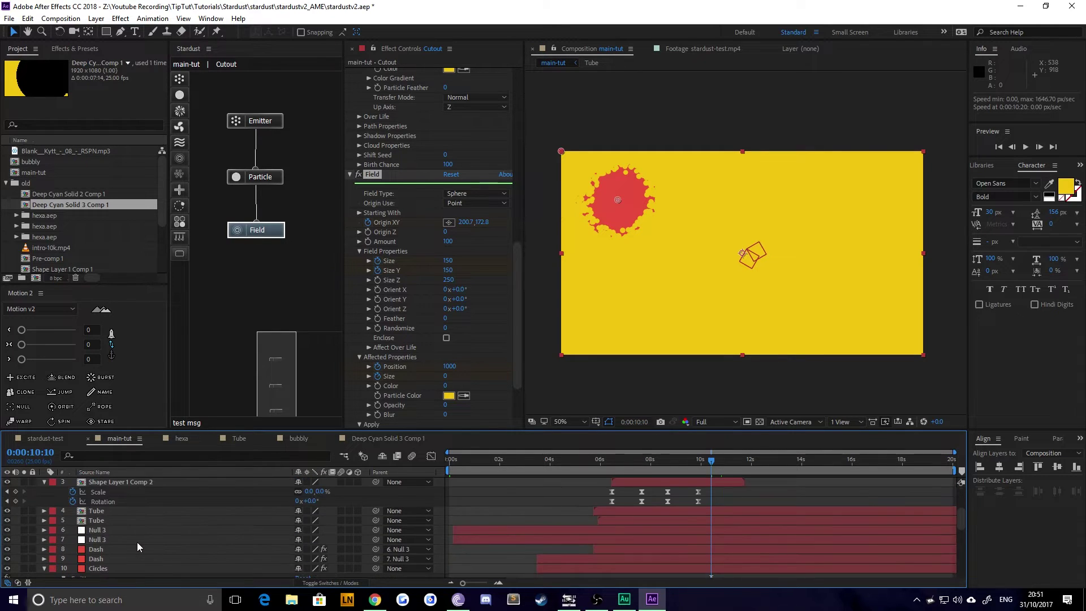
pyautogui.click(124, 482)
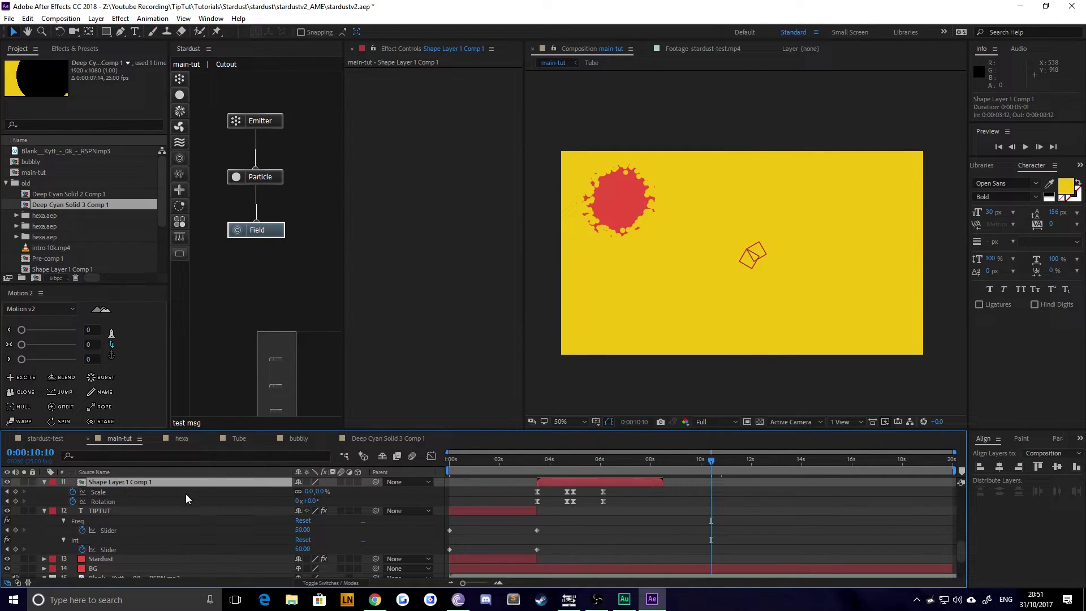
pyautogui.scroll(5, 198, 515)
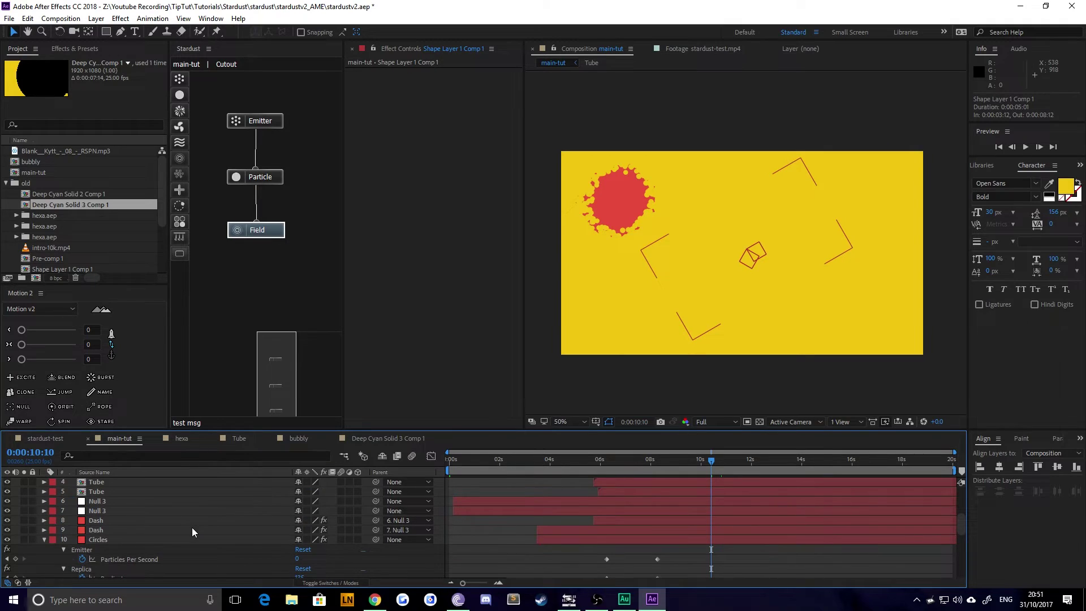
pyautogui.scroll(5, 191, 527)
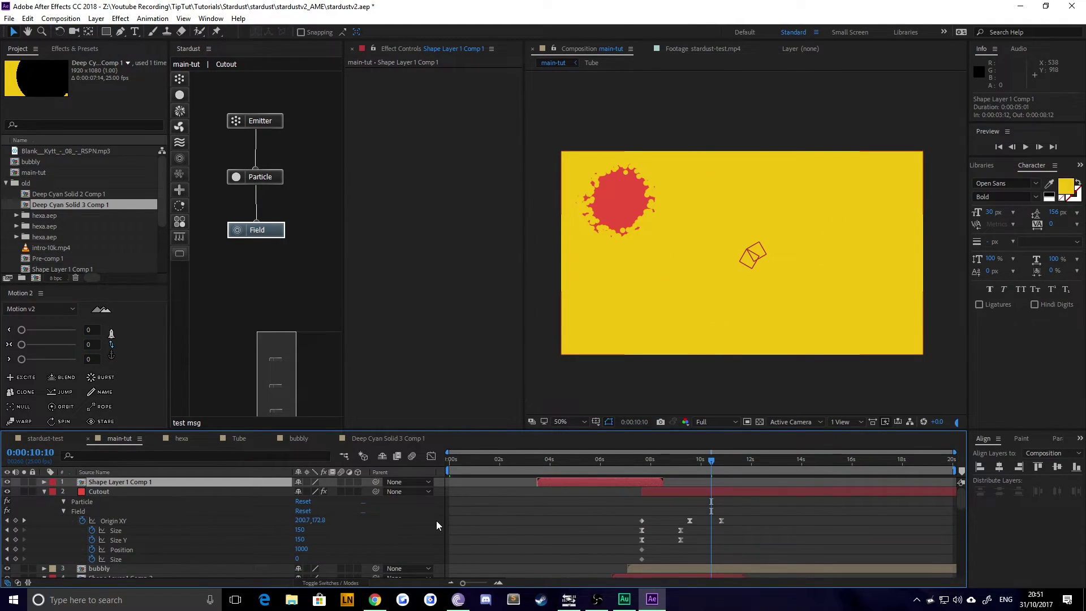
pyautogui.hotkey('ctrl', '[')
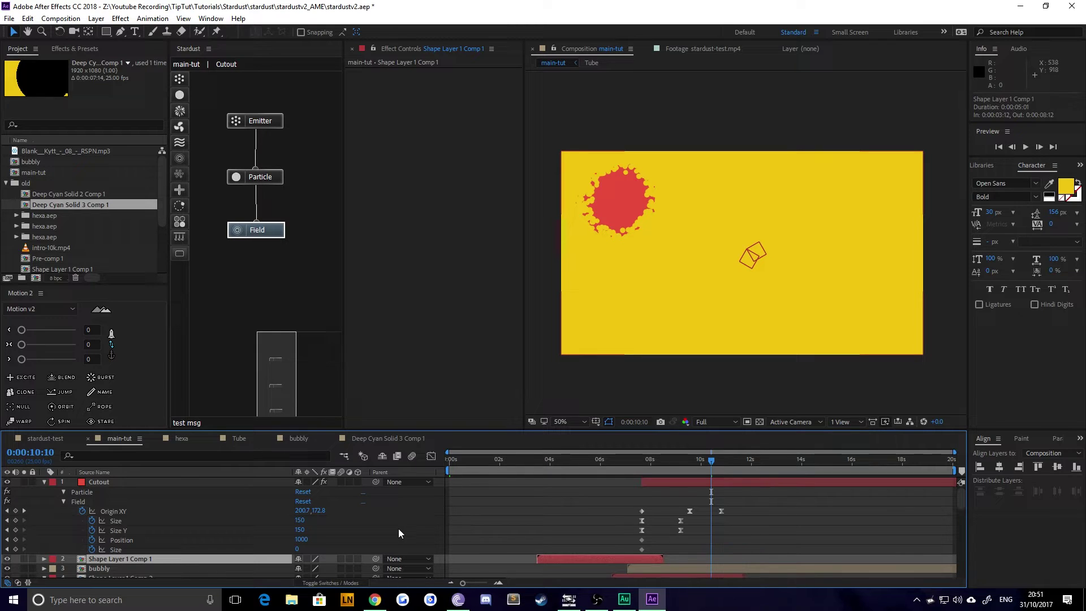
pyautogui.press('[')
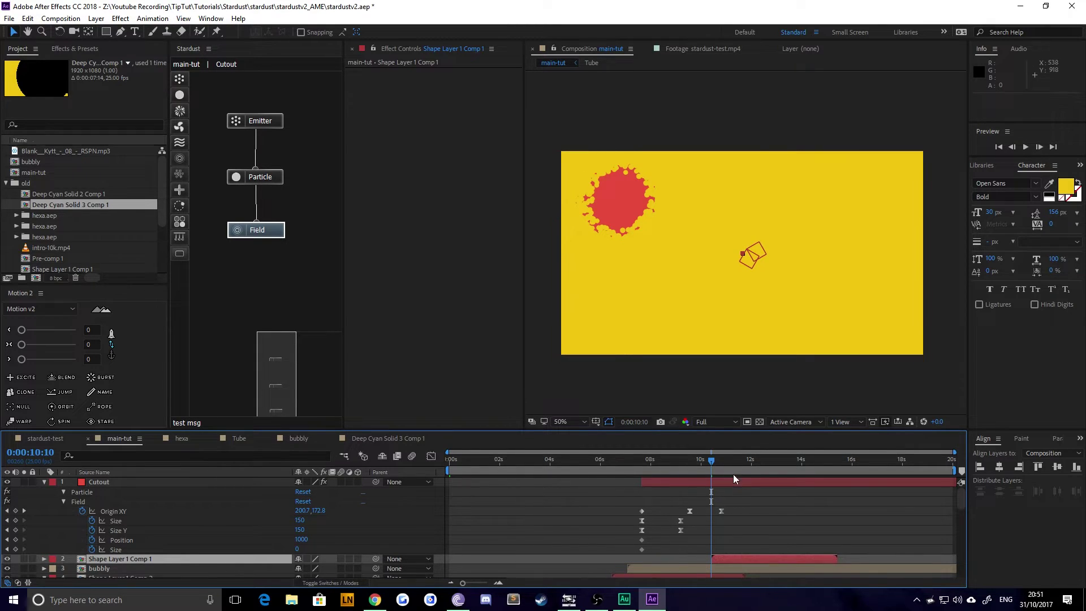
# Set Shape Layer 1 Comp 1's Position to 192, 160 inside the red opening and scrub its animation around 0:00:11:06.
pyautogui.press('p')
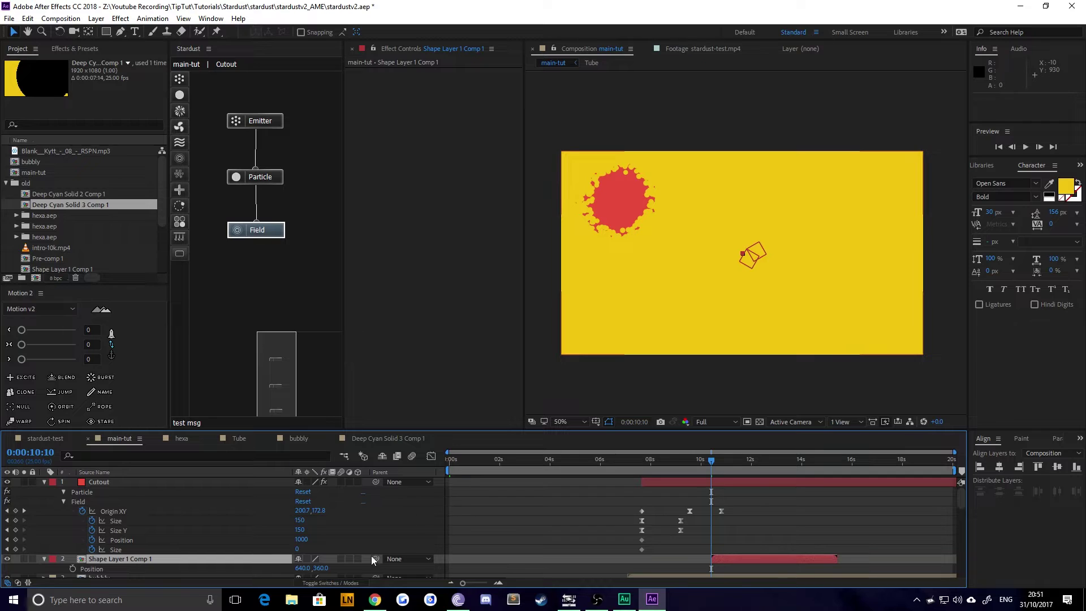
pyautogui.moveTo(300, 569); pyautogui.dragTo(46, 586)
pyautogui.moveTo(316, 568); pyautogui.dragTo(182, 580)
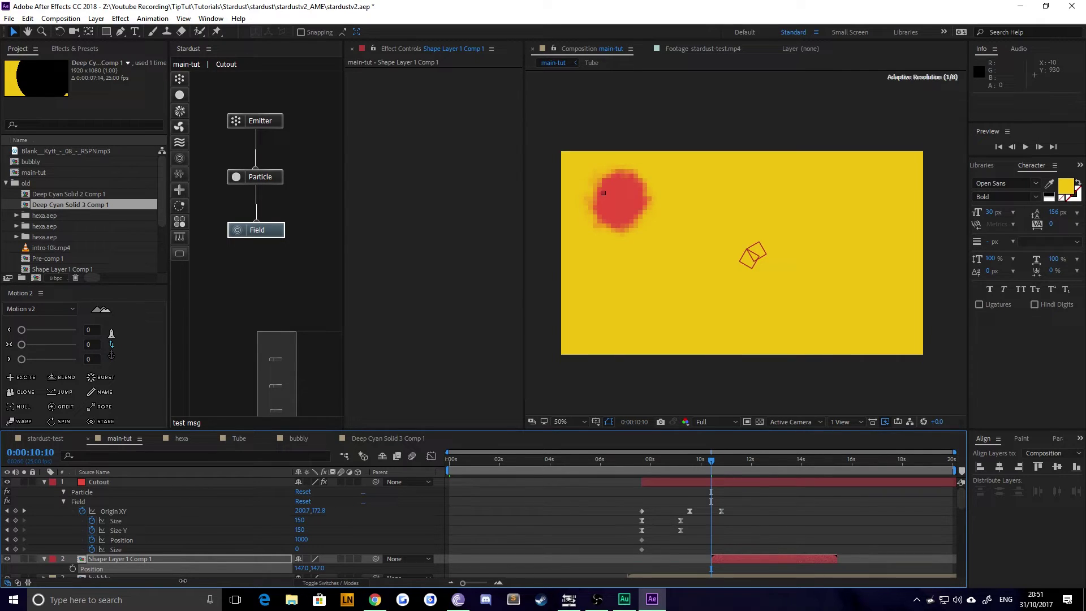
pyautogui.moveTo(325, 567); pyautogui.dragTo(326, 569)
pyautogui.moveTo(714, 460); pyautogui.dragTo(754, 464)
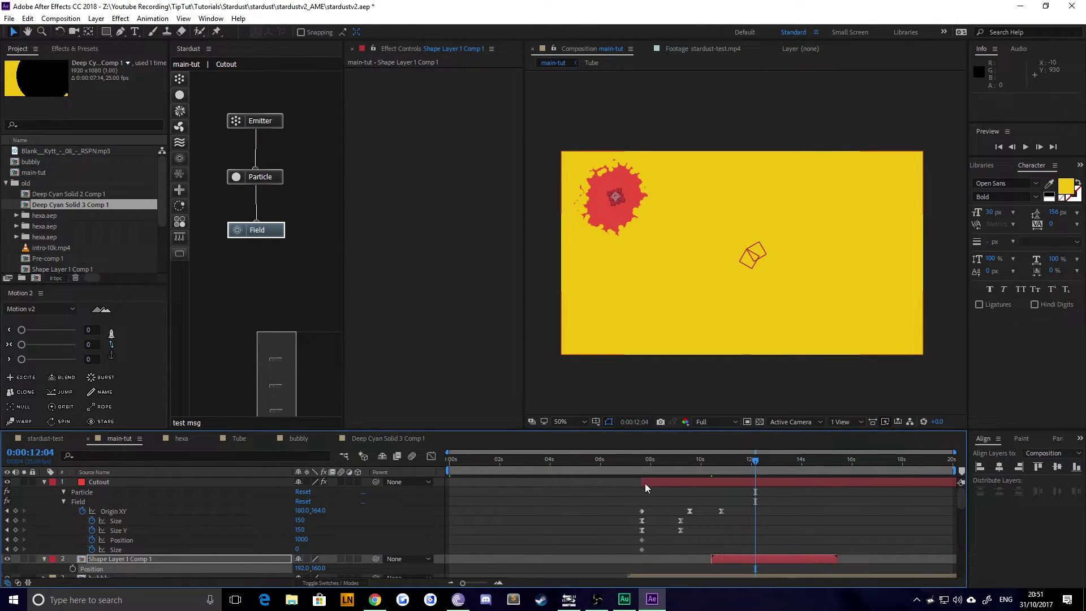
pyautogui.click(725, 520)
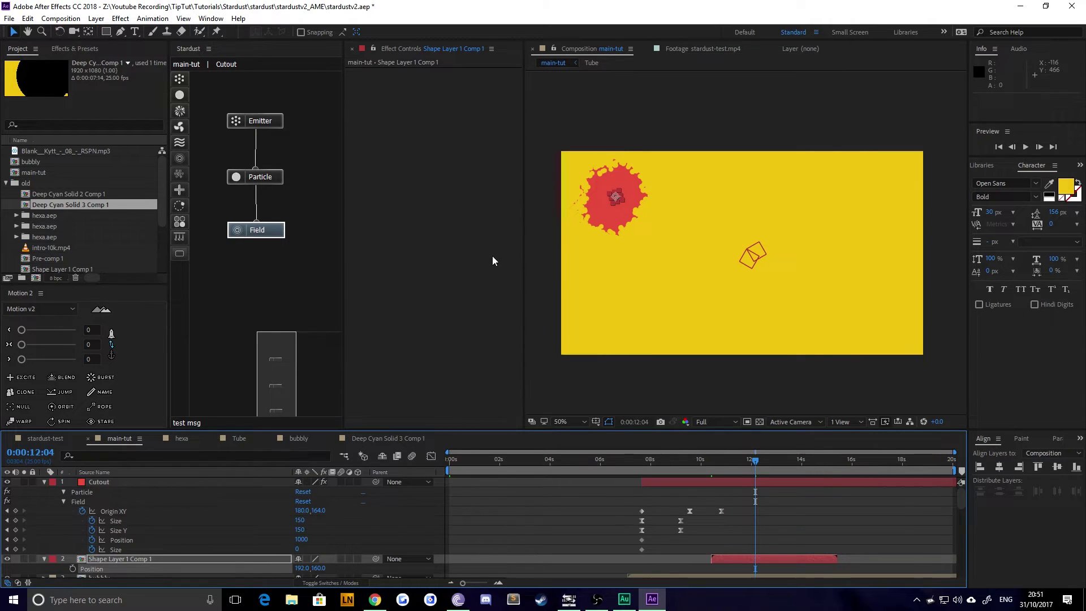
pyautogui.click(578, 236)
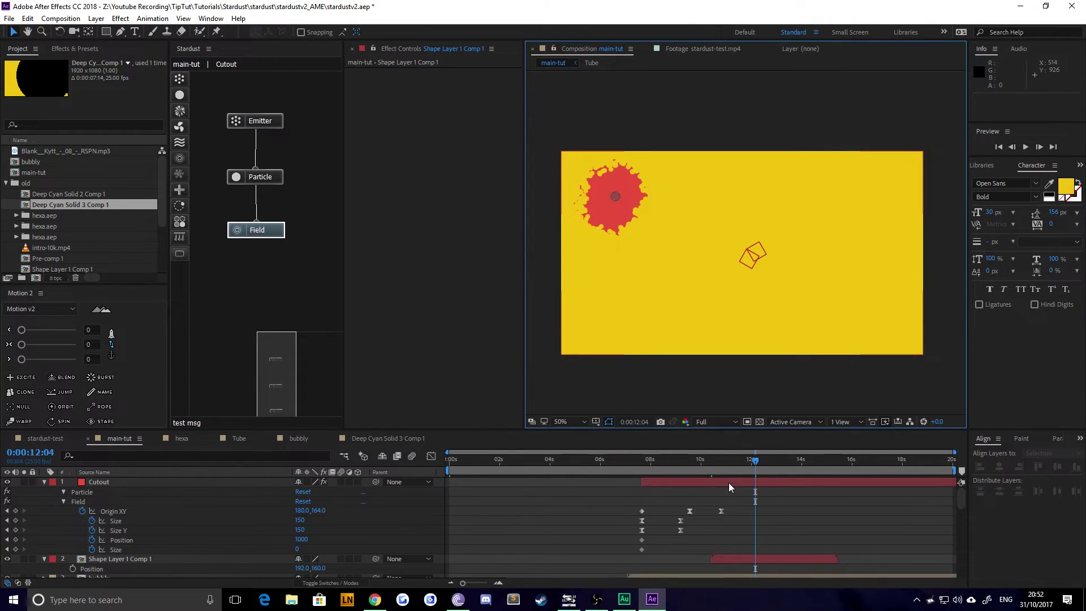
pyautogui.moveTo(727, 460); pyautogui.dragTo(734, 462)
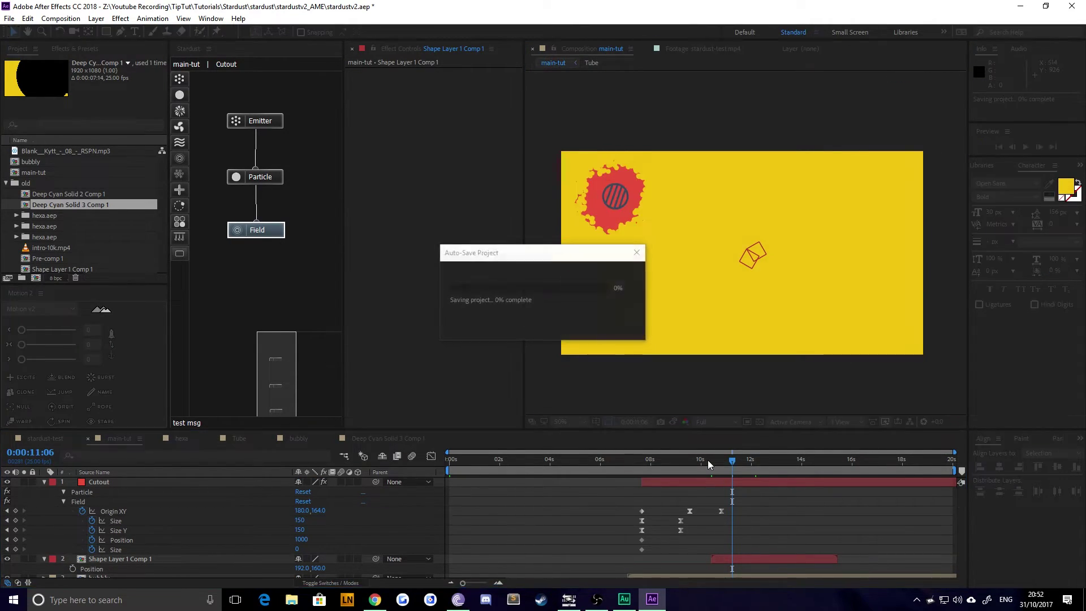
# Set the preview resolution to Quarter and play the opening's move with the music from 0:00:09:09, stopping at 0:00:11:18.
pyautogui.scroll(-10, 711, 530)
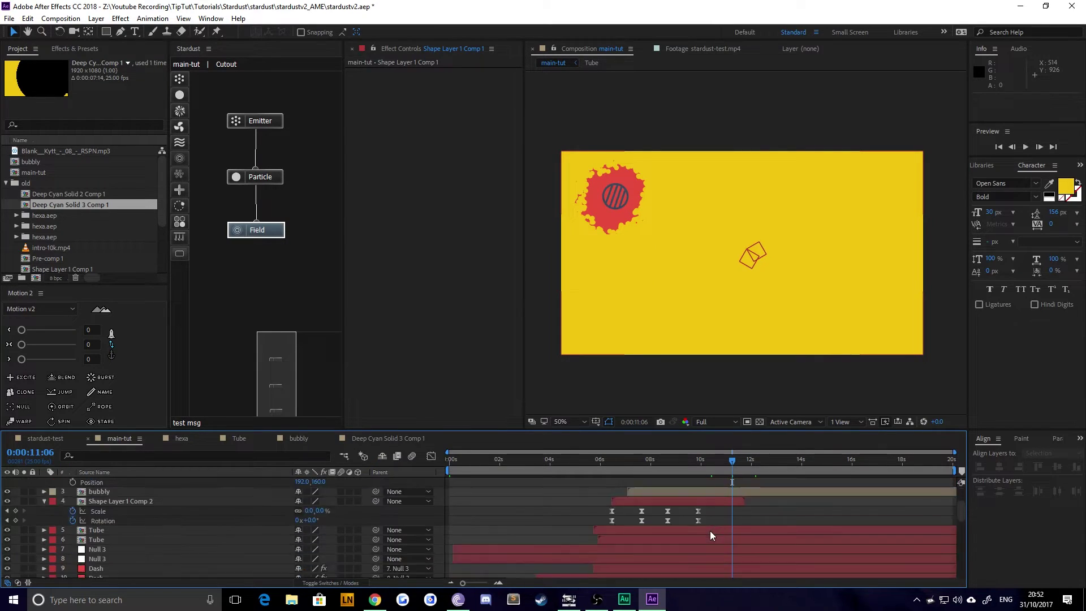
pyautogui.click(683, 458)
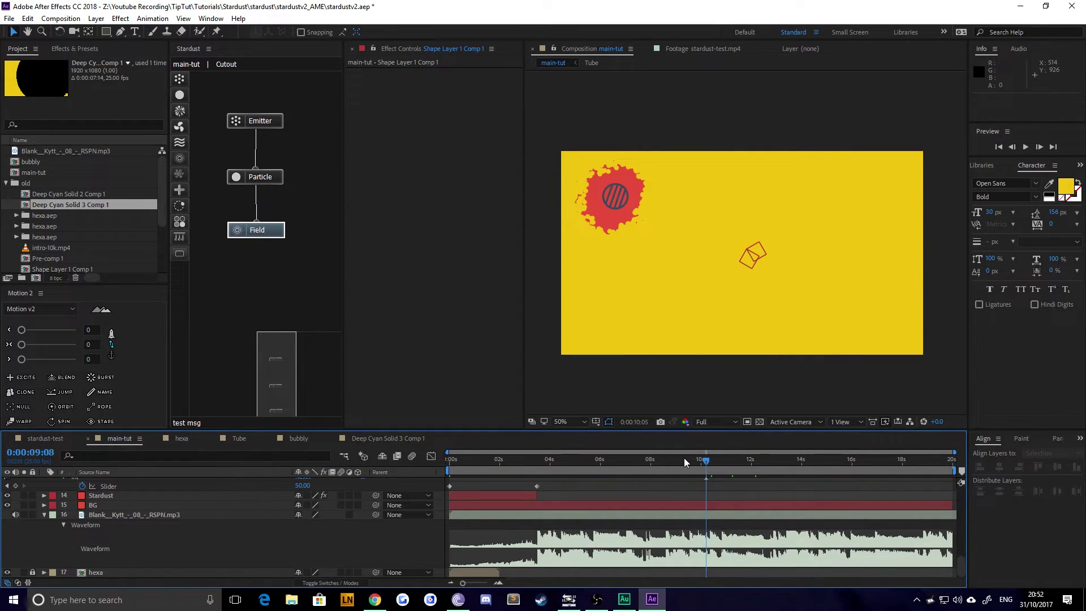
pyautogui.press('space')
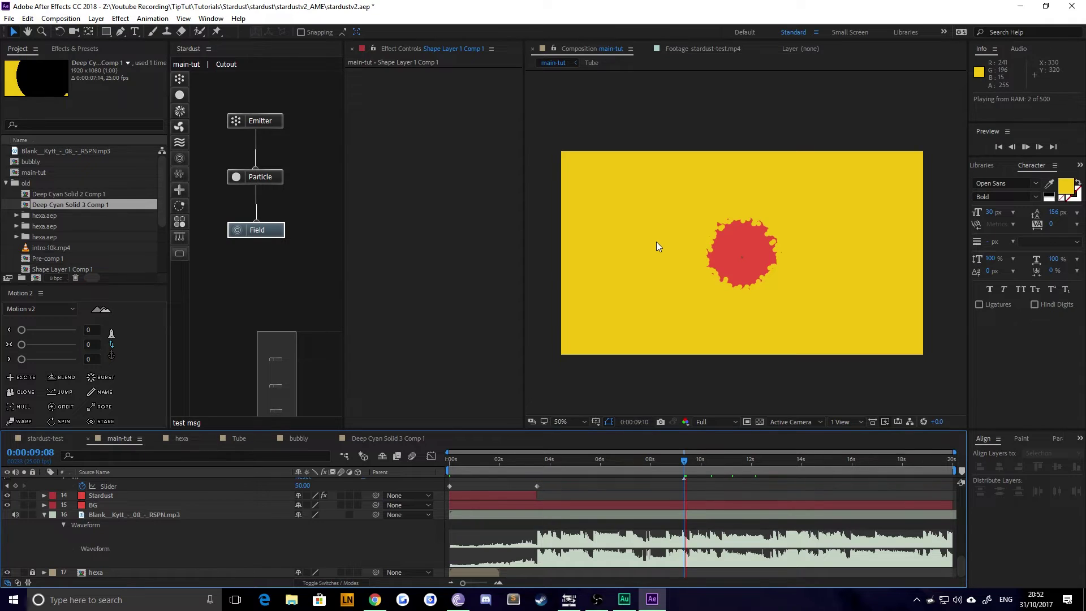
pyautogui.click(714, 420)
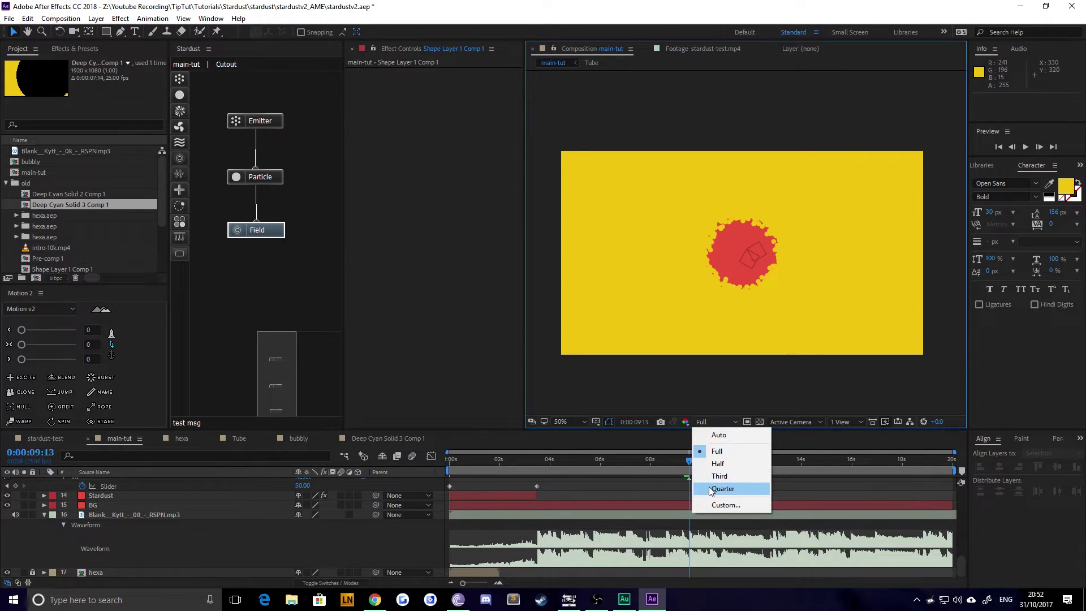
pyautogui.click(728, 483)
pyautogui.press('space')
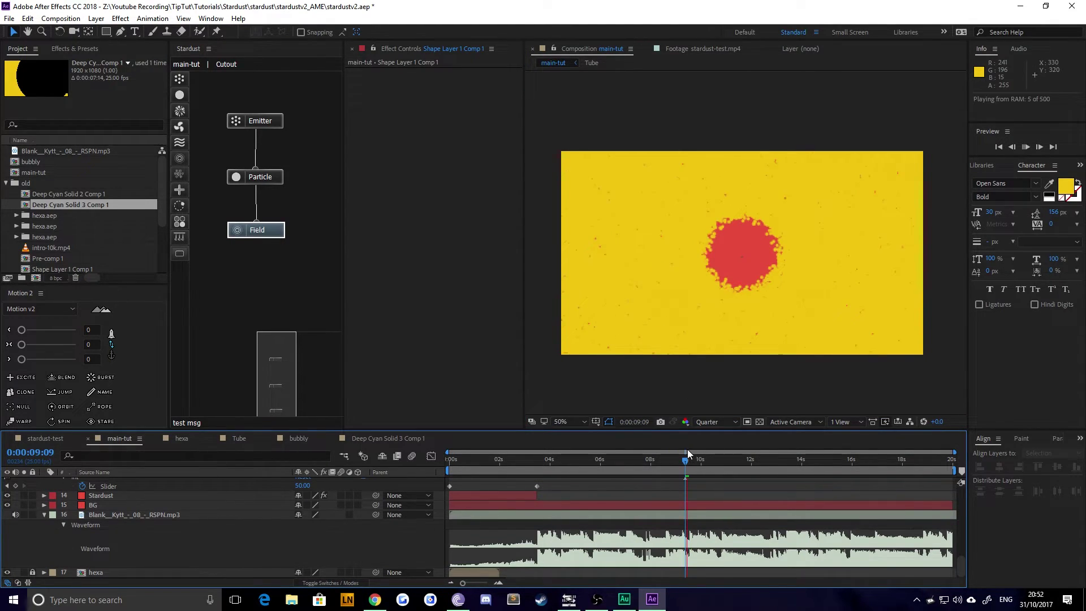
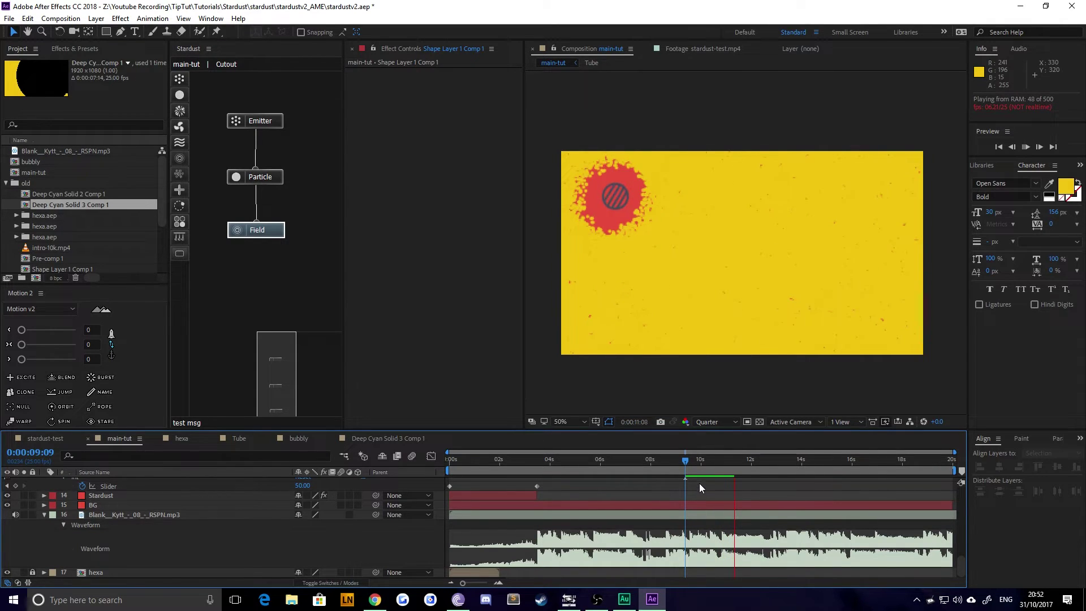
pyautogui.press('space')
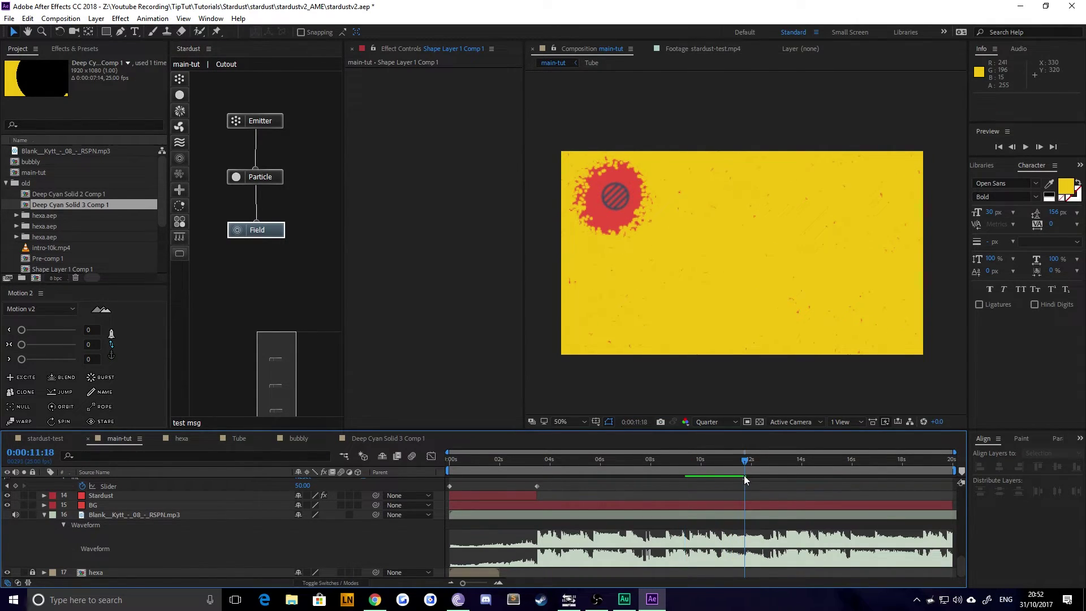
# Add a Field Origin XY keyframe on Cutout at 0:00:11:18, keeping the opening's current position.
pyautogui.scroll(5, 749, 518)
pyautogui.scroll(3, 749, 521)
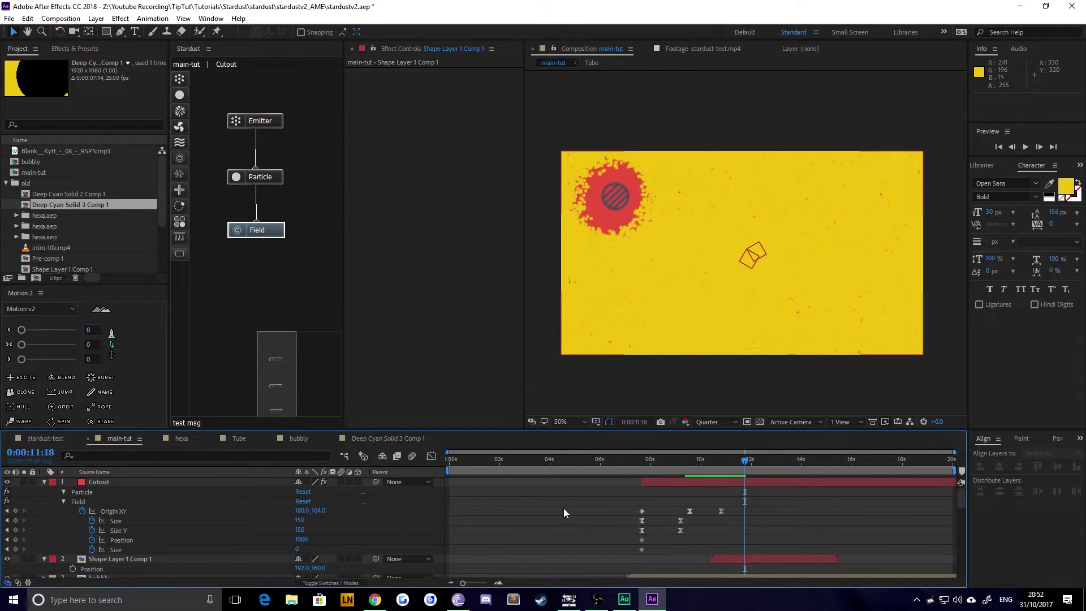
pyautogui.click(15, 511)
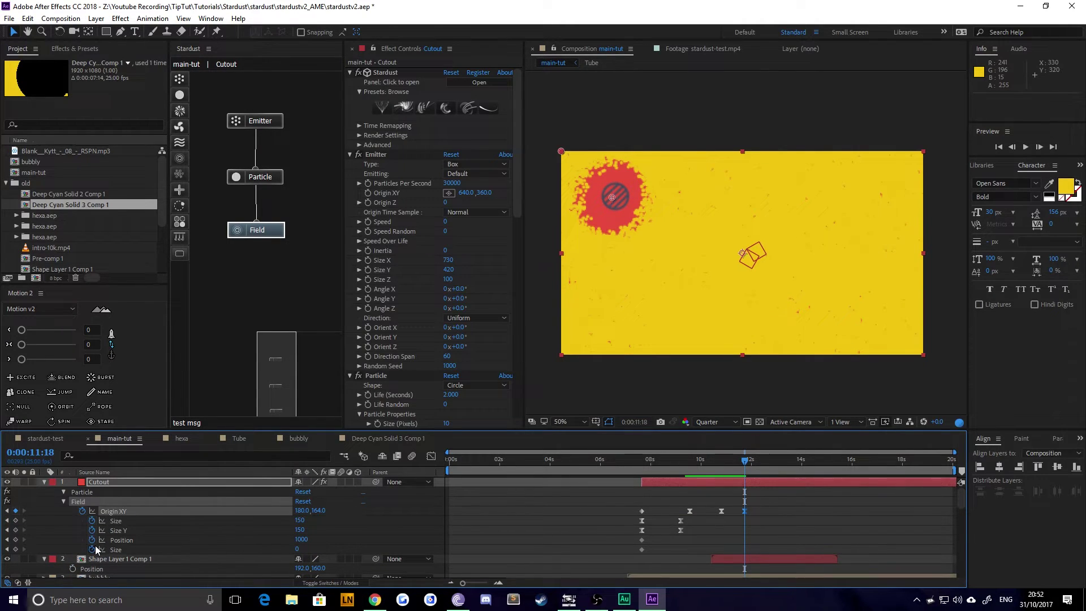
# Keyframe the Field's Origin XY at 1110, 164 at 0:00:12:23, moving the opening to the frame's upper-right area.
pyautogui.scroll(-10, 724, 523)
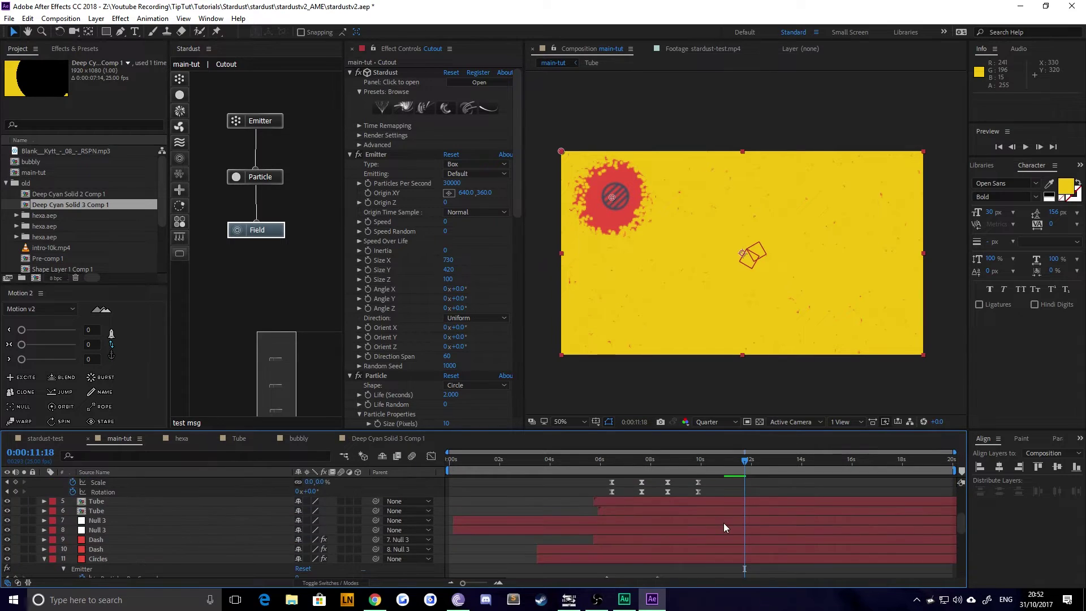
pyautogui.scroll(-3, 744, 535)
pyautogui.scroll(12, 745, 526)
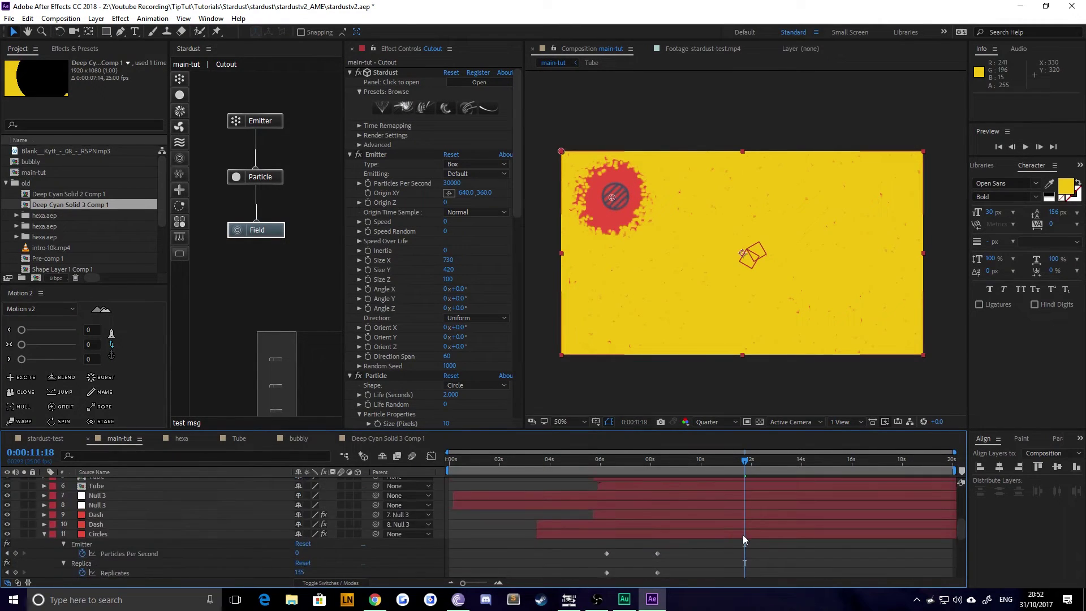
pyautogui.press('space')
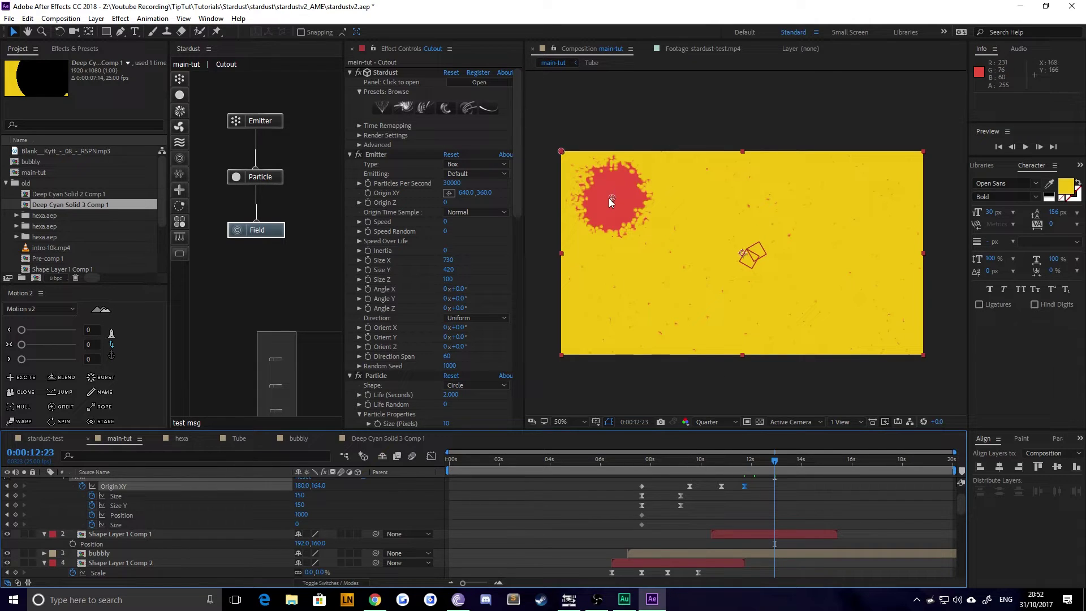
pyautogui.moveTo(611, 197); pyautogui.dragTo(871, 202)
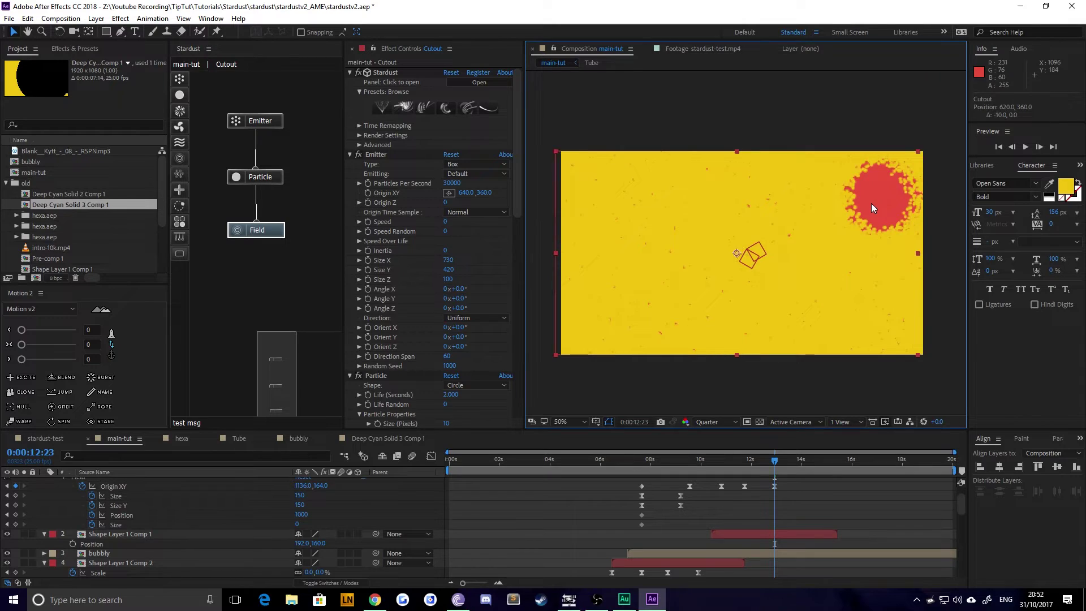
pyautogui.hotkey('ctrl', 'z')
pyautogui.click(775, 486)
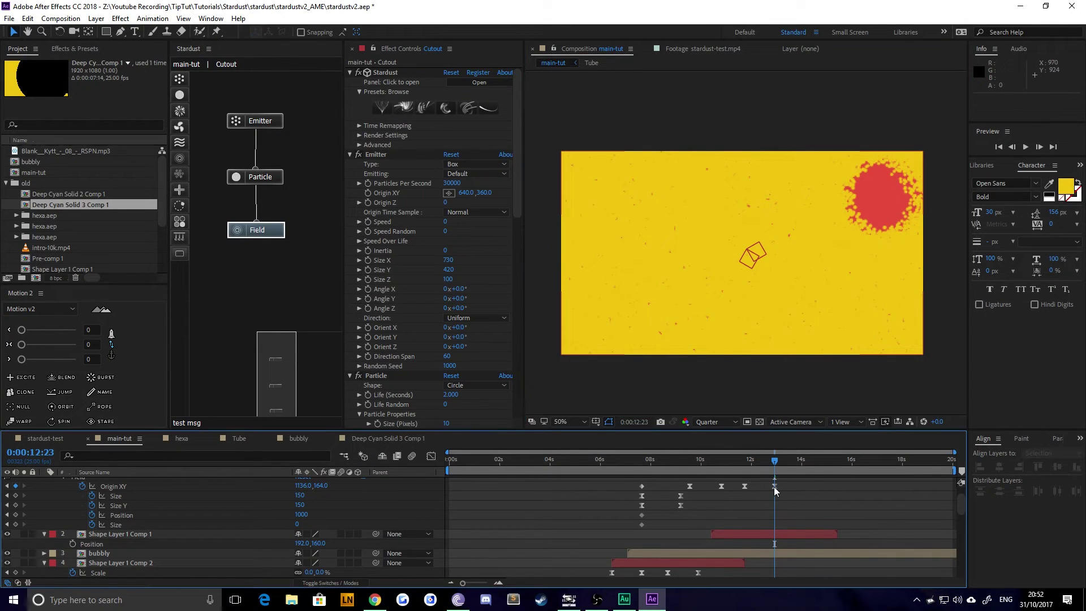
pyautogui.moveTo(881, 199); pyautogui.dragTo(875, 198)
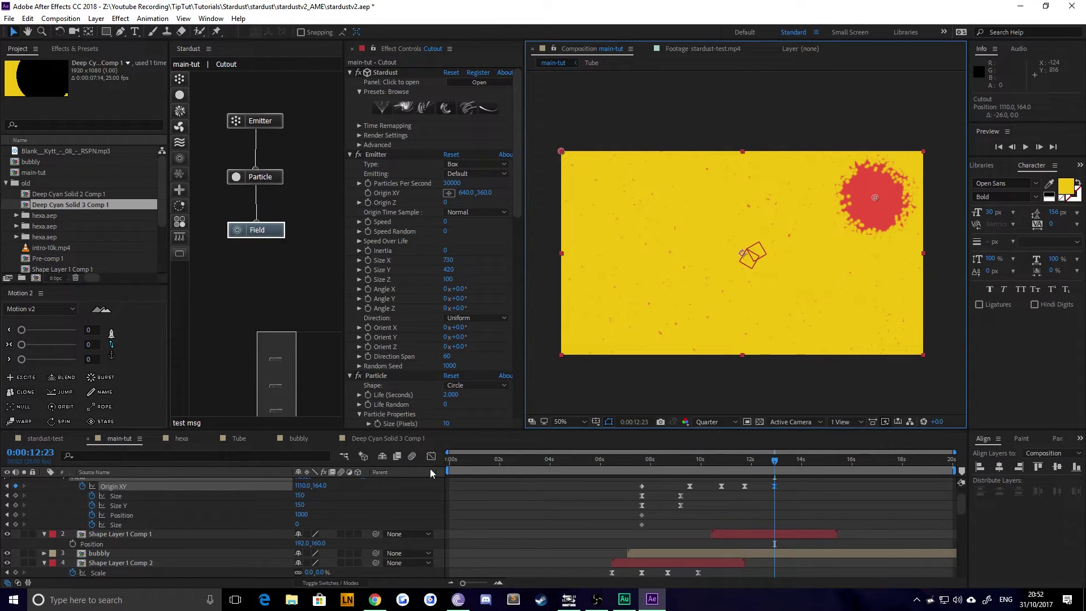
# Add Field Size and Size Y keyframes at 0:00:10:20, aligned with the Origin XY keyframe and keeping their current values.
pyautogui.click(680, 465)
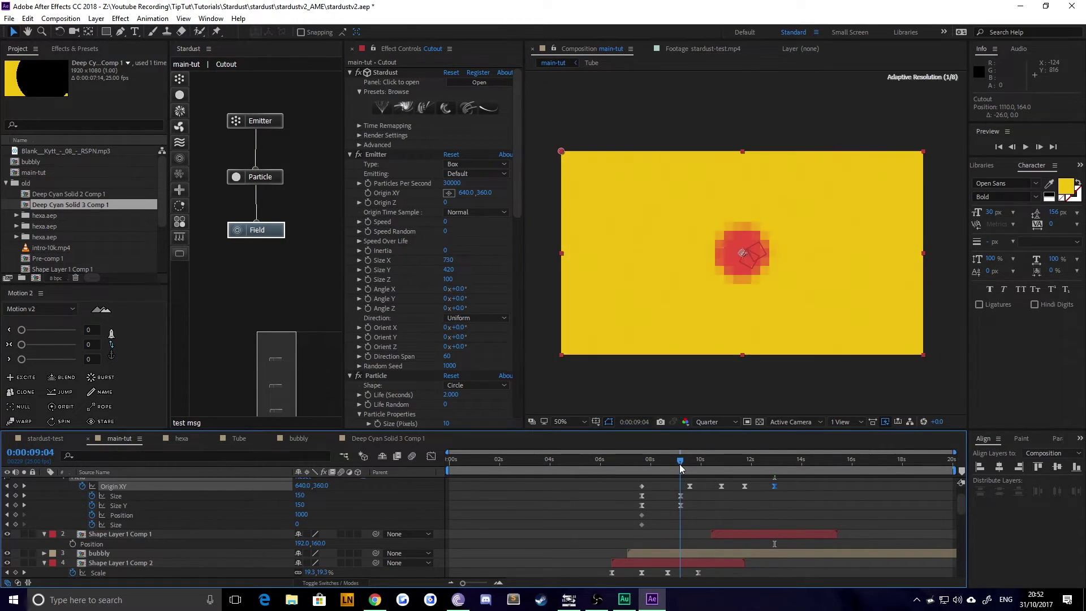
pyautogui.moveTo(680, 464); pyautogui.dragTo(715, 467)
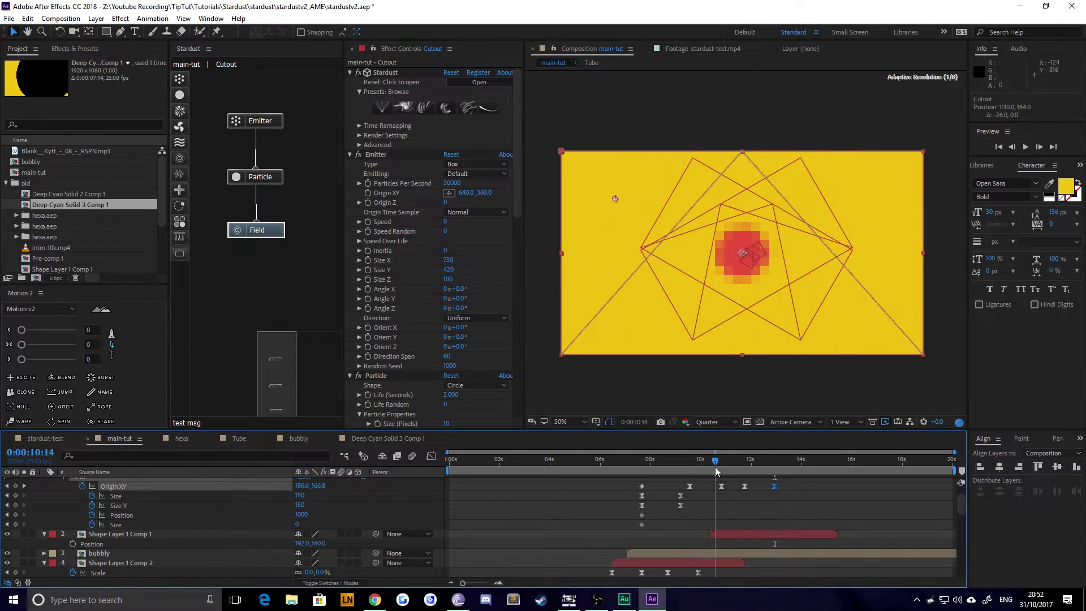
pyautogui.click(24, 486)
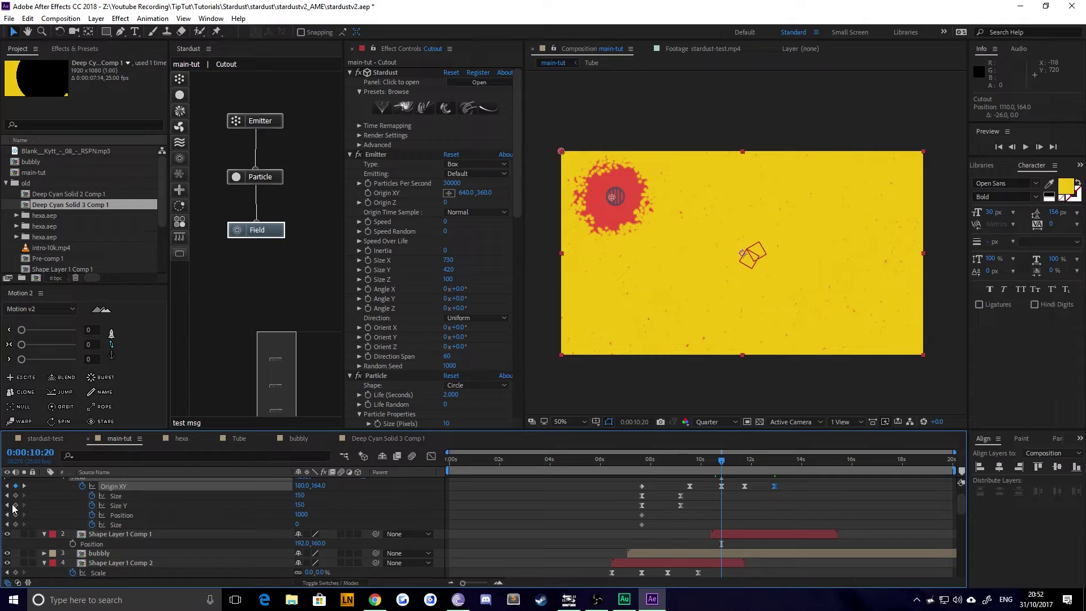
pyautogui.click(15, 504)
pyautogui.click(15, 495)
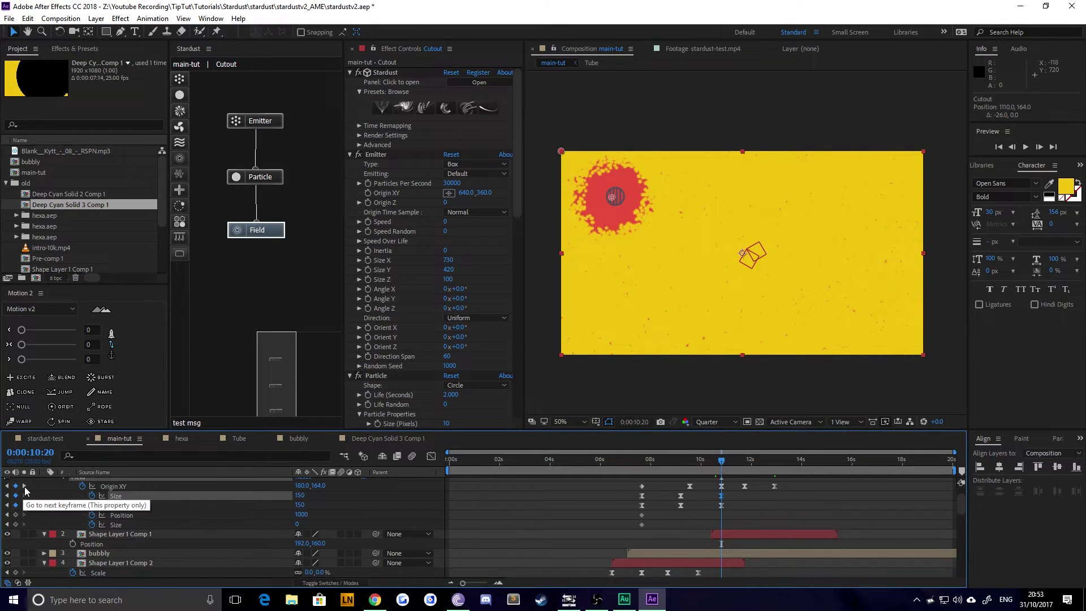
# Keyframe the Field's Size and Size Y at 300 at 0:00:12:23, enlarging the opening.
pyautogui.click(25, 486)
pyautogui.click(24, 486)
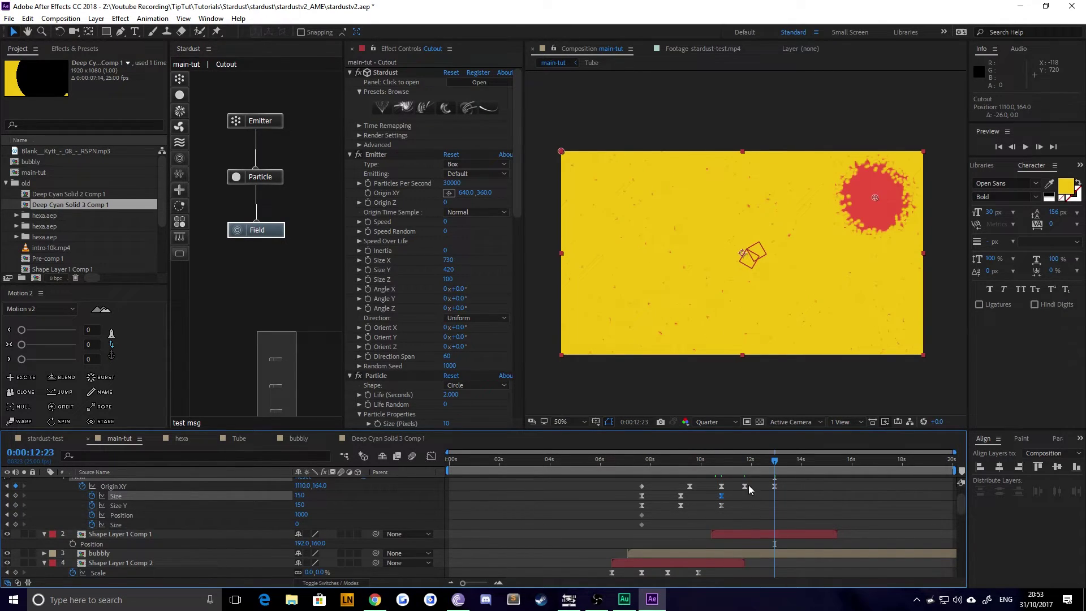
pyautogui.click(298, 495)
pyautogui.press('Return')
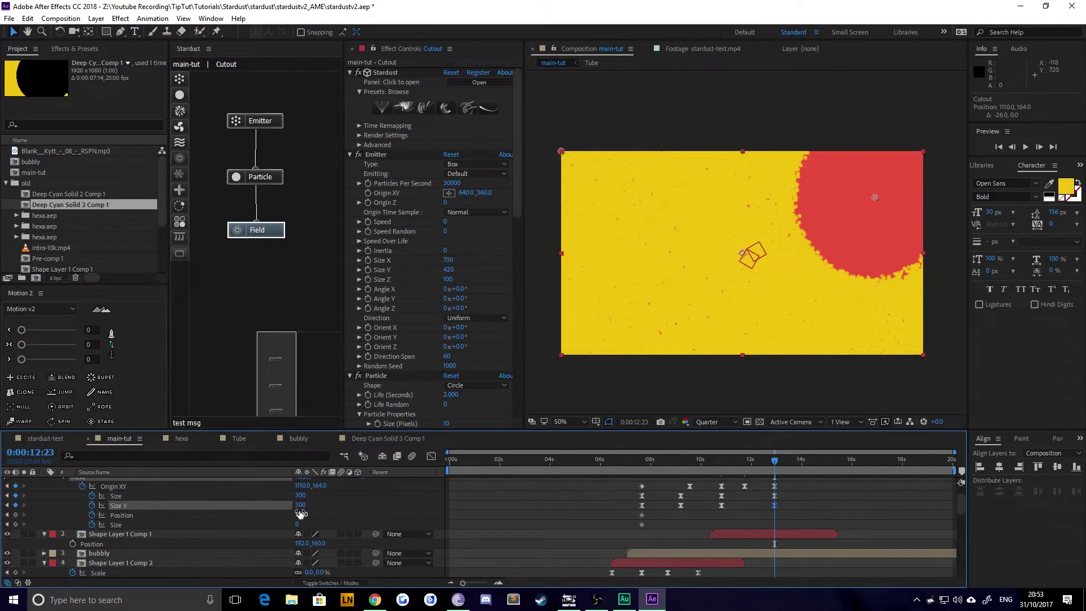
# Inspect the graph for Cutout's last two Field Origin XY keyframes and return to the keyframe view.
pyautogui.scroll(1, 752, 514)
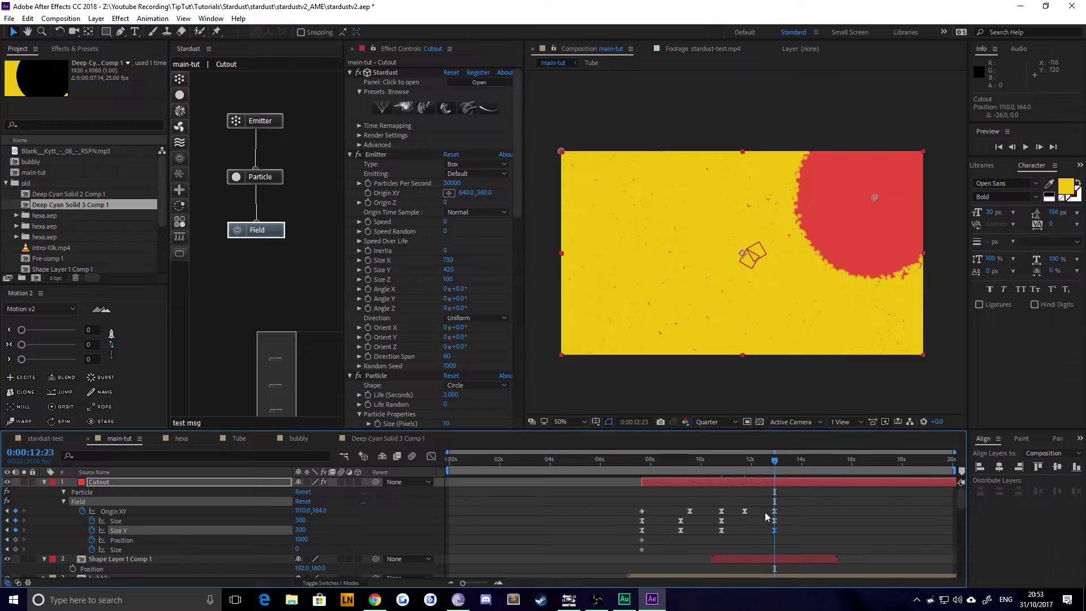
pyautogui.moveTo(790, 506); pyautogui.dragTo(741, 515)
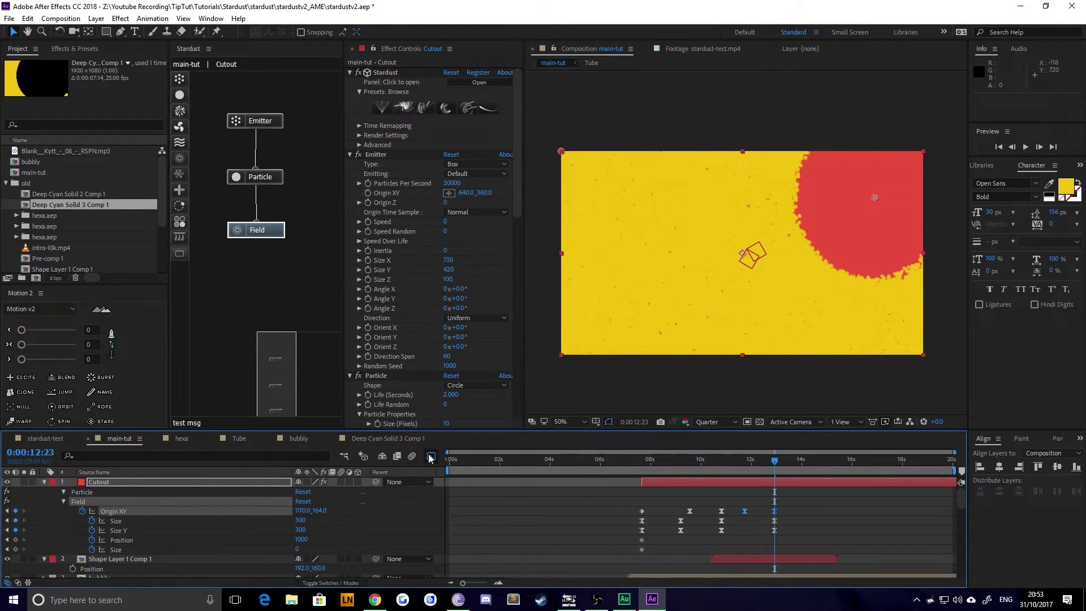
pyautogui.click(431, 457)
pyautogui.click(430, 456)
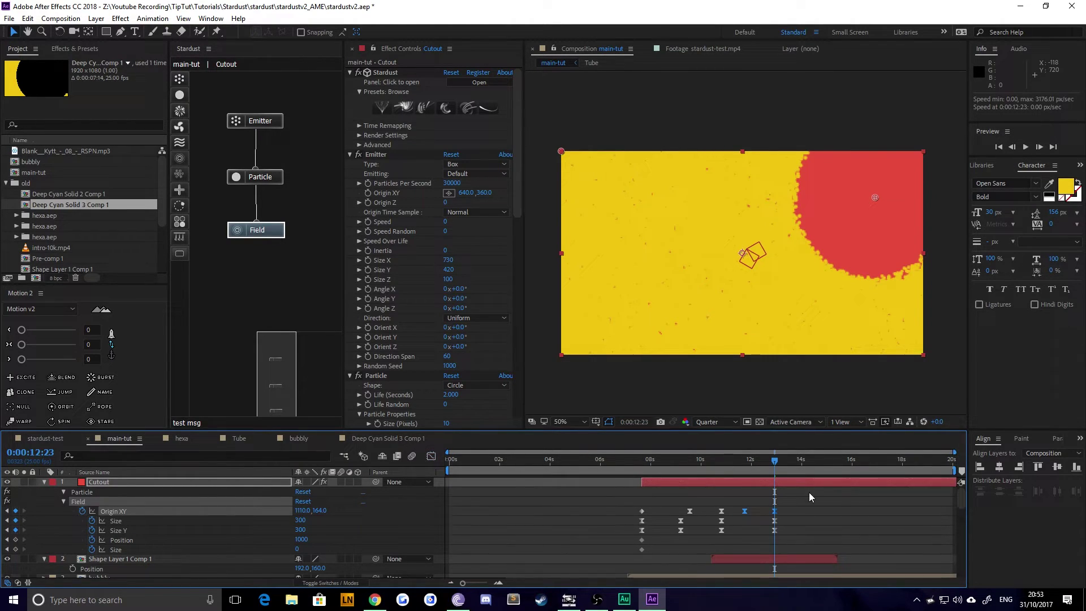
# Keyframe the Field's Origin XY at 640, 360 at 0:00:14:13, moving the opening to the centre of the frame.
pyautogui.press('space')
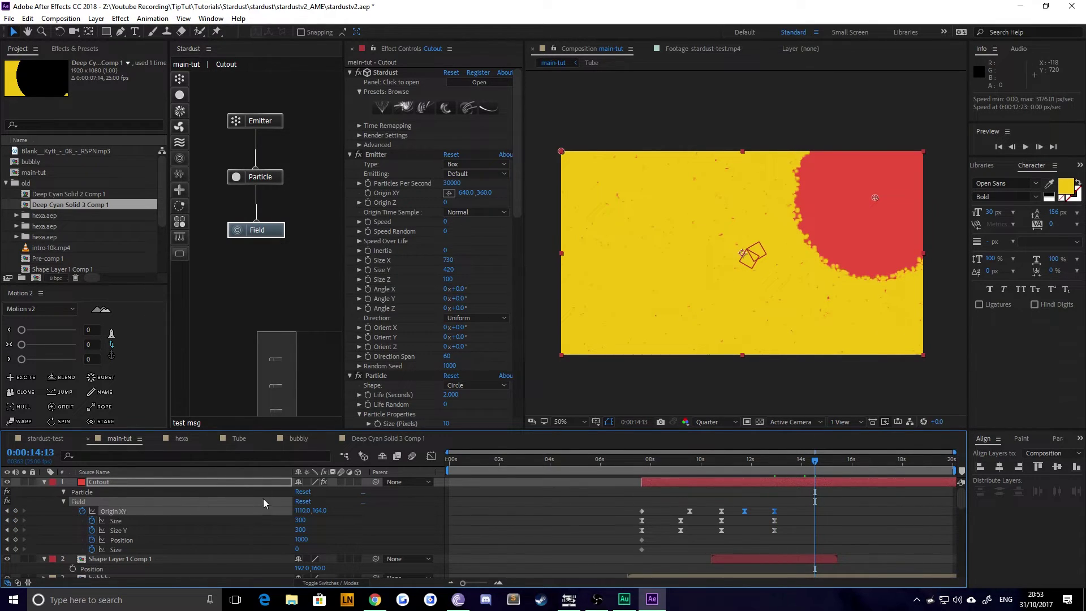
pyautogui.click(303, 511)
pyautogui.write('640')
pyautogui.press('Tab')
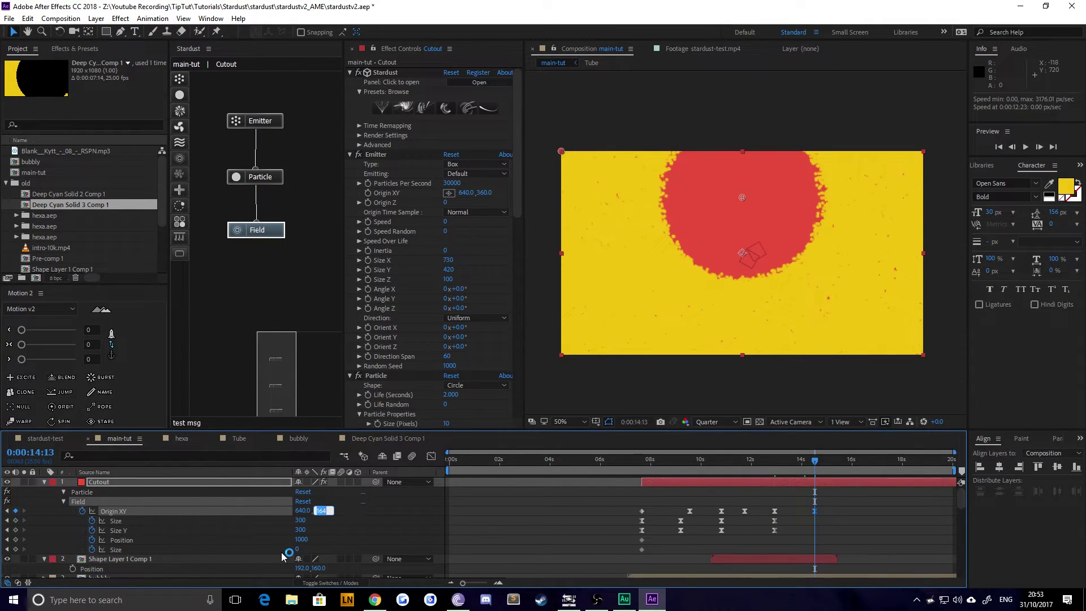
pyautogui.write('320')
pyautogui.press('Return')
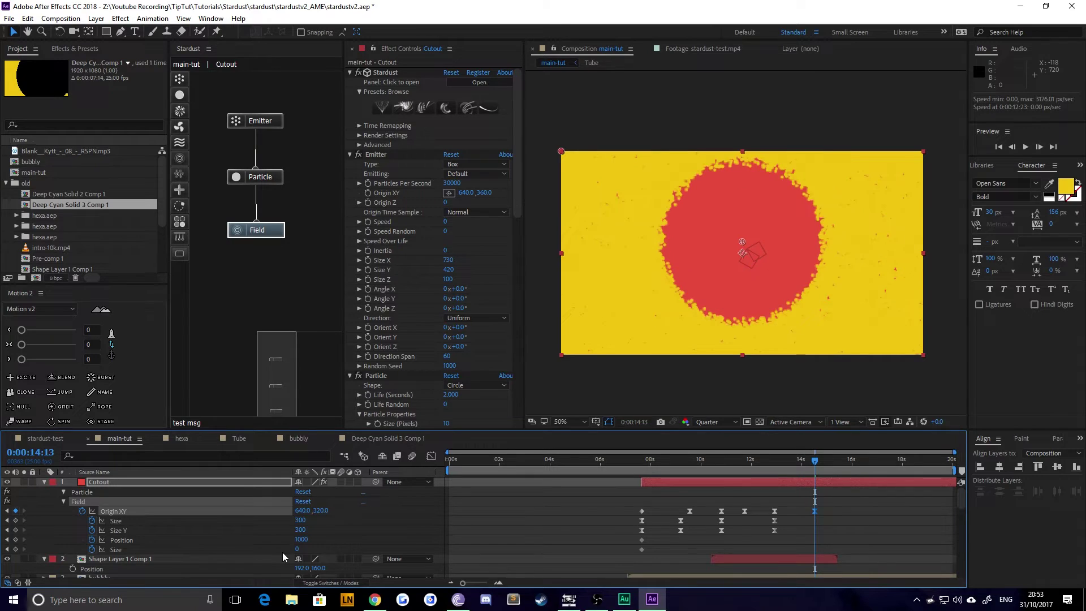
pyautogui.click(324, 510)
pyautogui.write('340')
pyautogui.press('Return')
pyautogui.click(326, 510)
pyautogui.write('3')
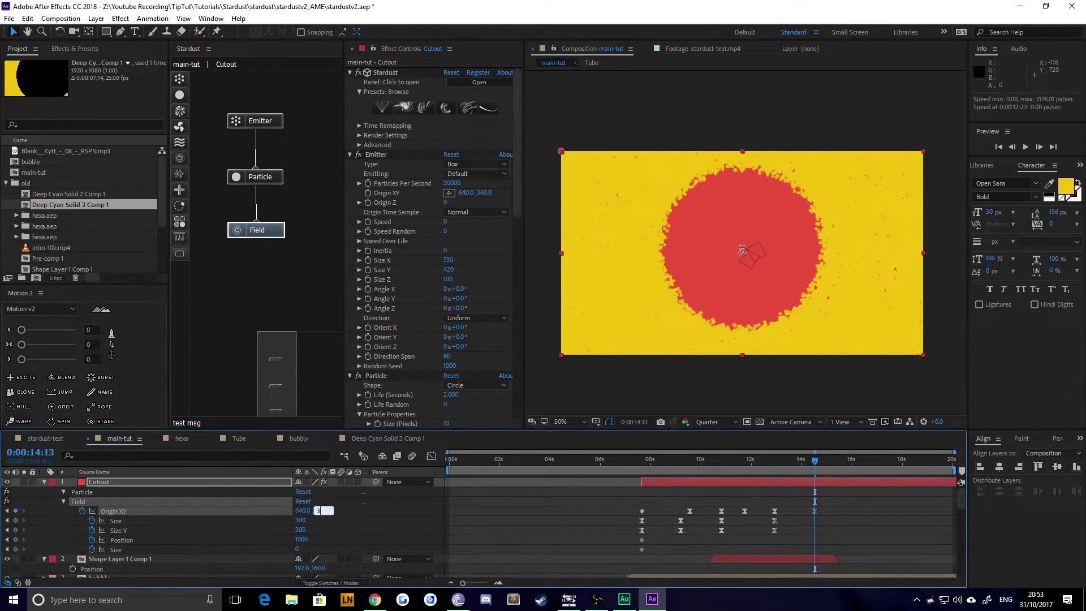
pyautogui.write('60')
pyautogui.press('Return')
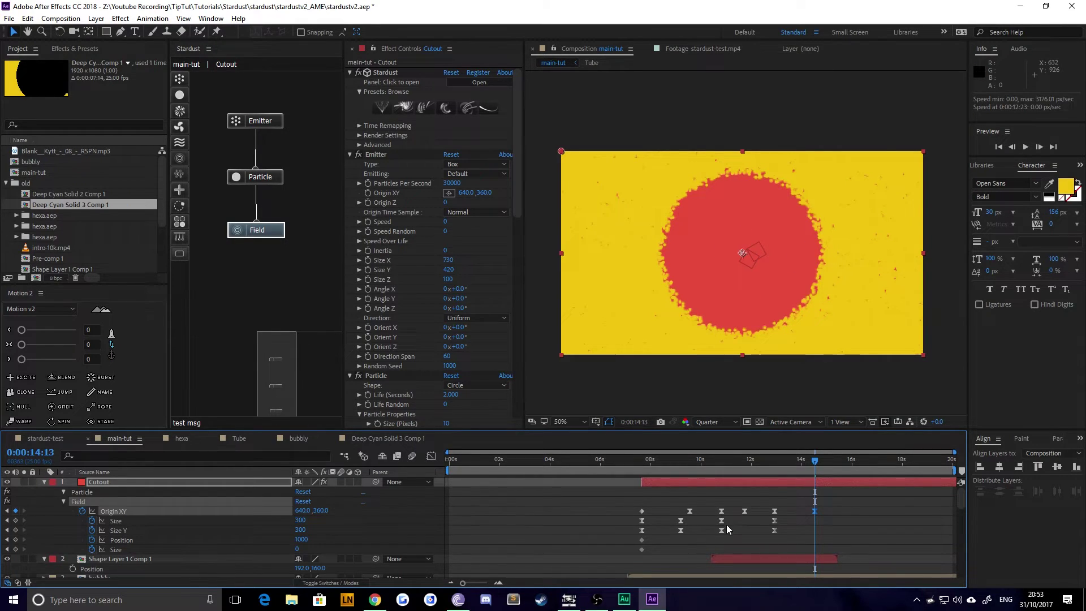
# Add Field Size and Size Y keyframes at 0:00:14:13, keeping the opening's current dimensions.
pyautogui.scroll(-1, 718, 520)
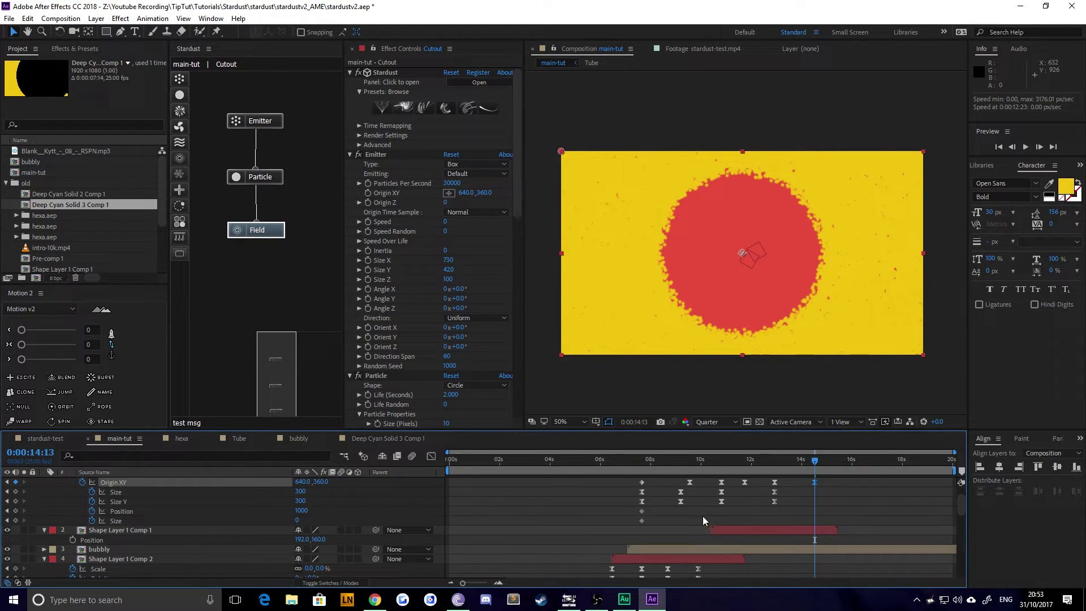
pyautogui.click(15, 501)
pyautogui.click(15, 491)
pyautogui.scroll(1, 692, 501)
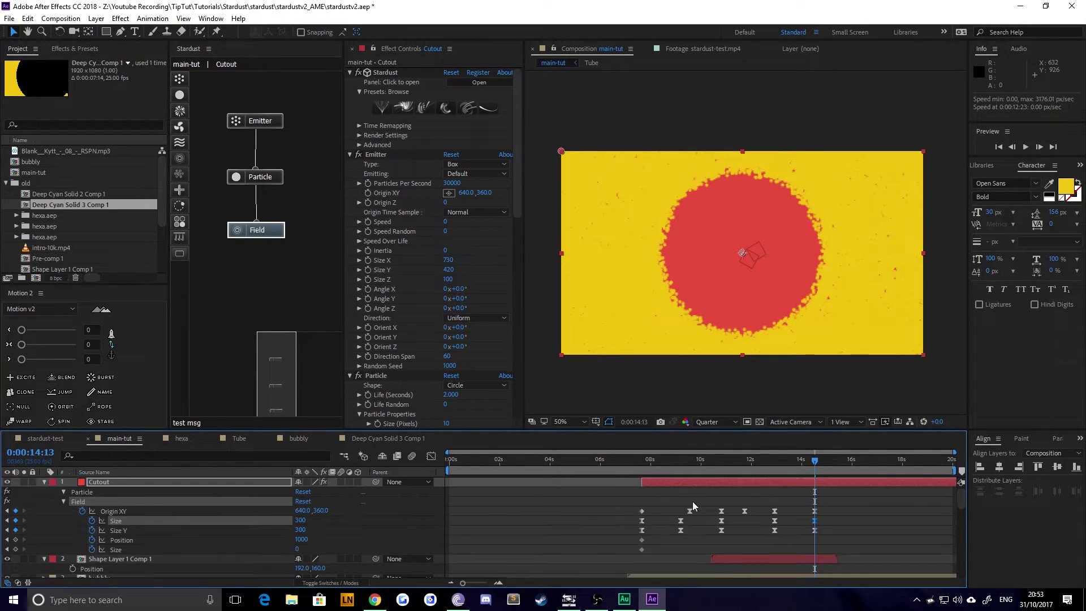
# Copy the first Field Size and Size Y keyframes and paste them at 0:00:15:18, expanding the opening to 800.
pyautogui.press('space')
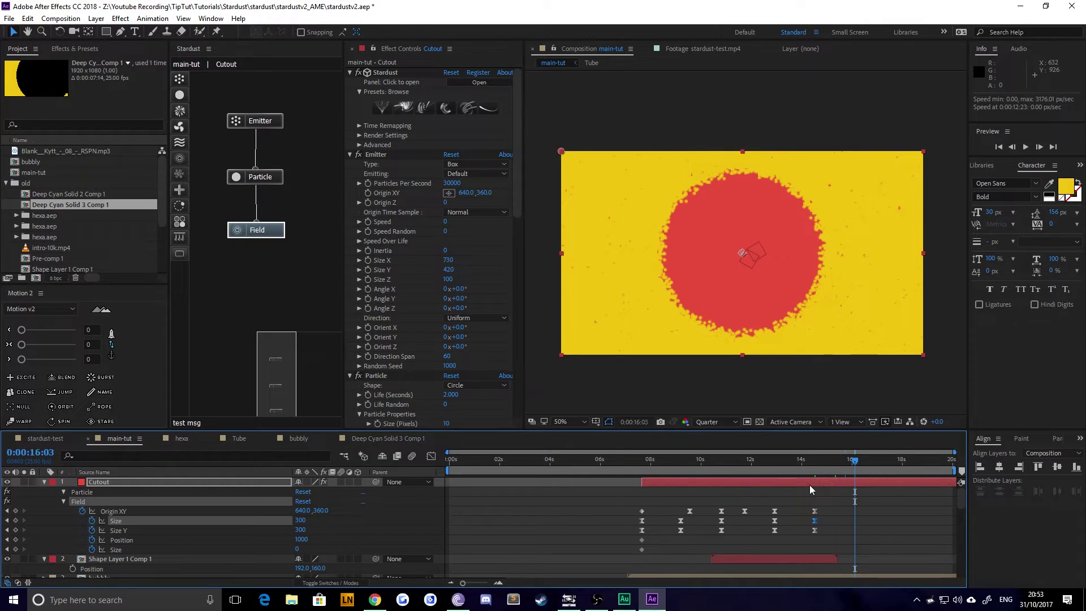
pyautogui.press('space')
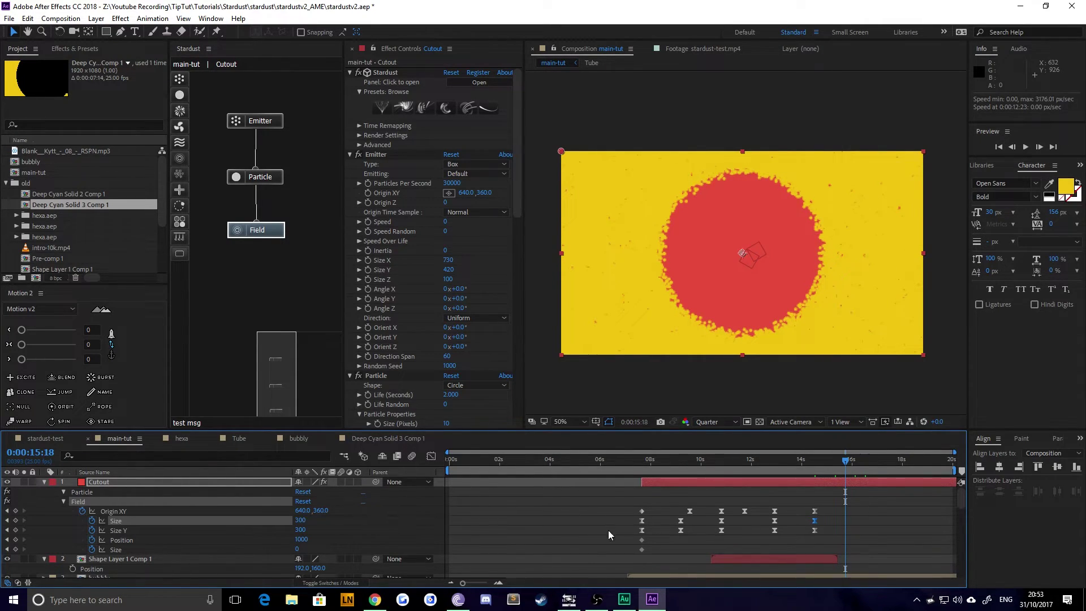
pyautogui.moveTo(633, 514); pyautogui.dragTo(646, 535)
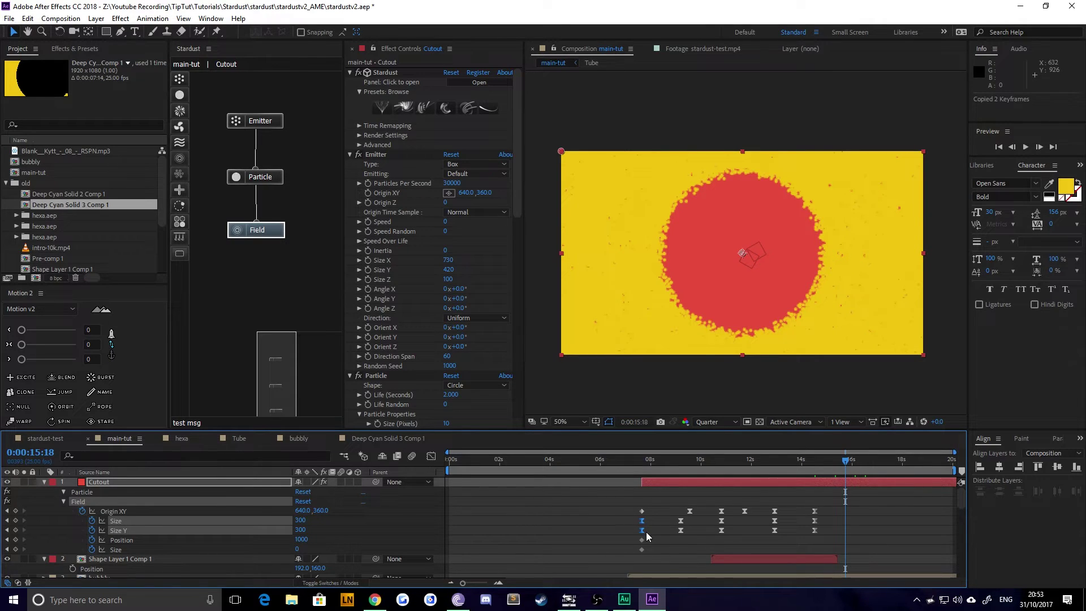
pyautogui.hotkey('ctrl', 'v')
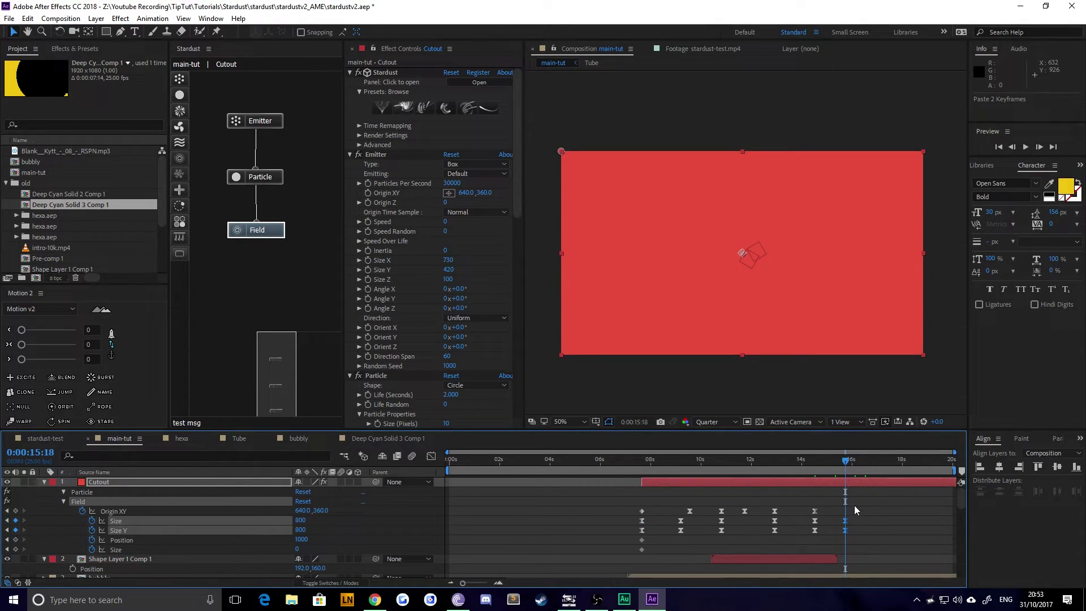
# Preview from 0:00:07:12 at Half resolution, and nudge the final Size and Size Y keyframes earlier, to shortly after 0:00:14:13.
pyautogui.click(636, 462)
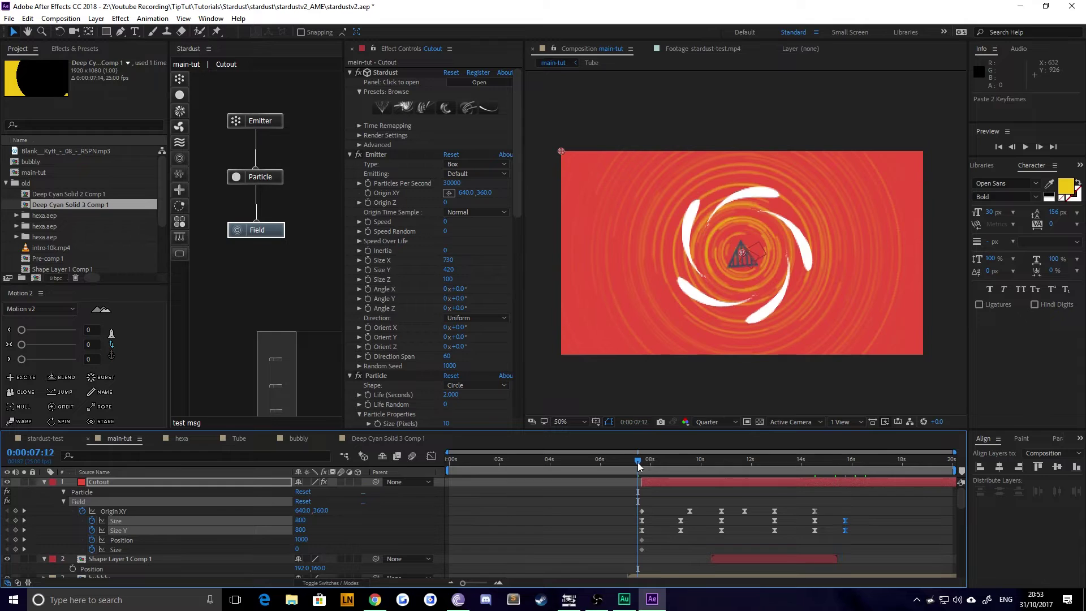
pyautogui.click(716, 424)
pyautogui.click(728, 462)
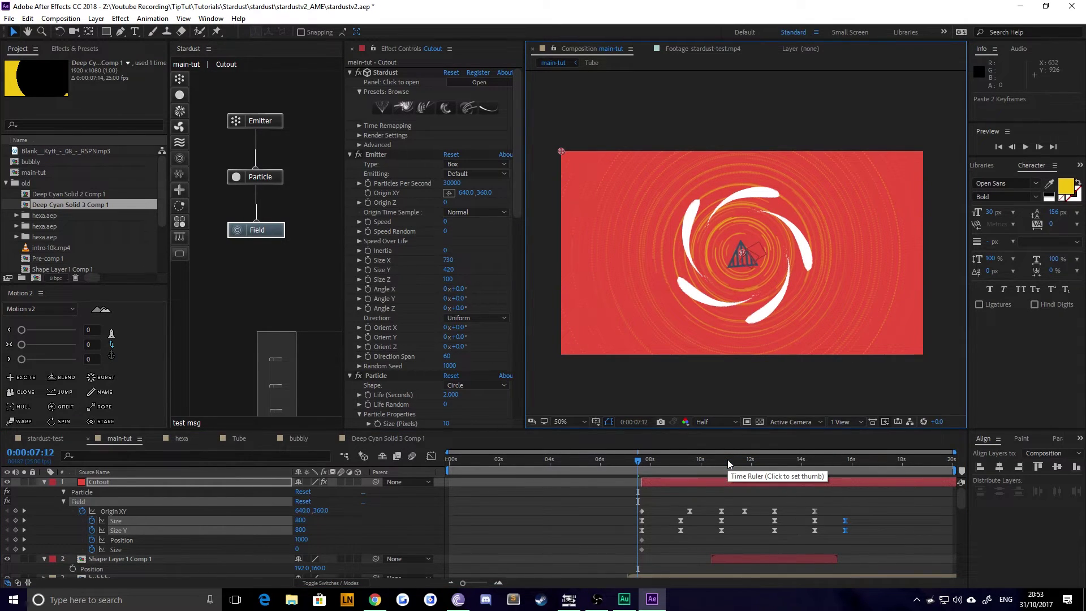
pyautogui.press('space')
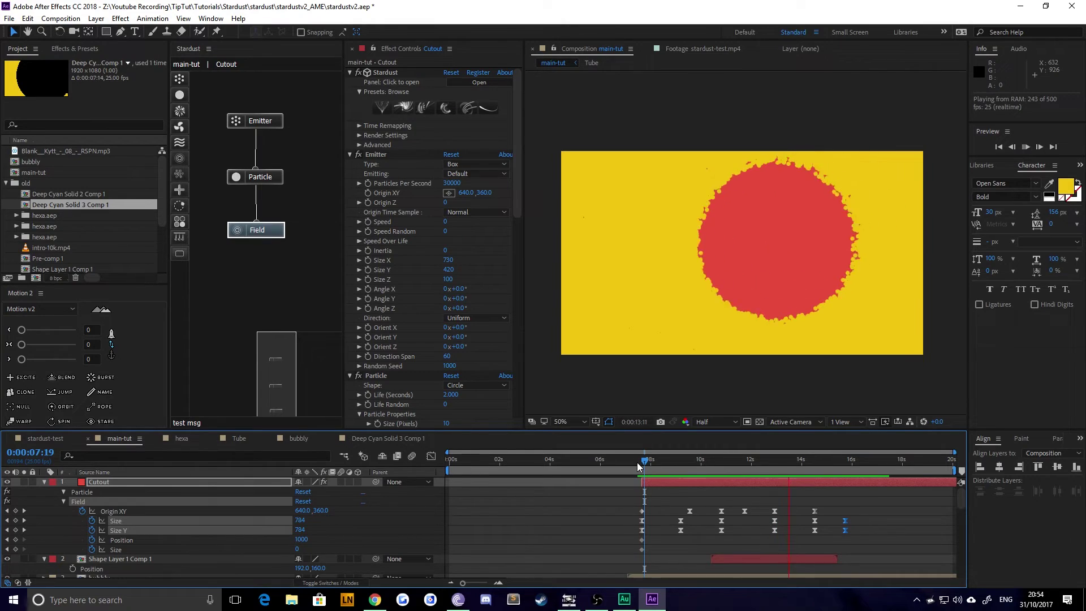
pyautogui.press('space')
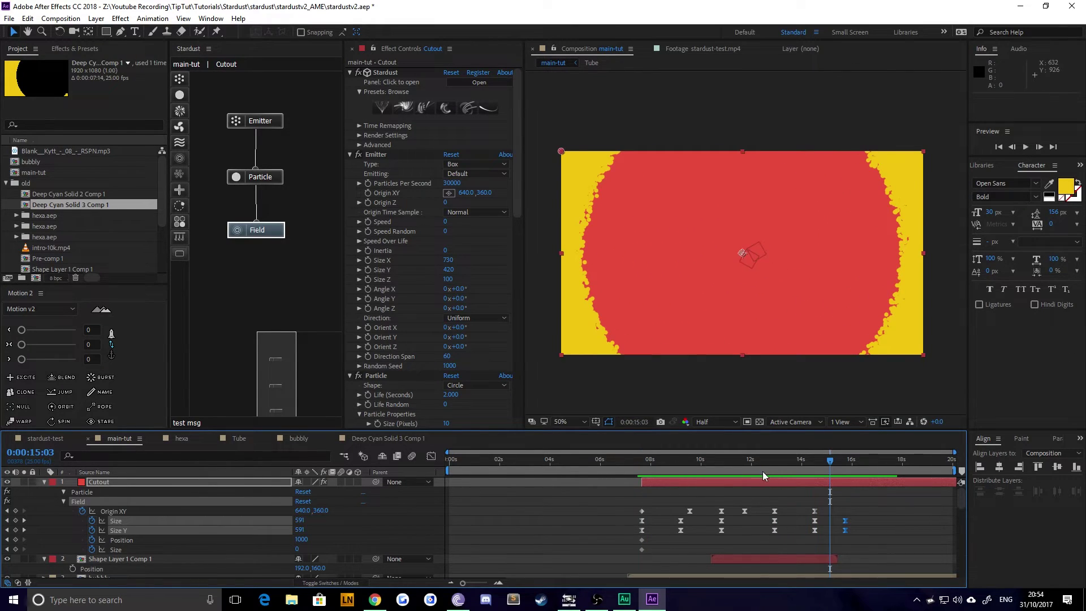
pyautogui.hotkey('alt', 'shift', 'Left')
# Duplicate Shape Layer 1 Comp 2, place the copy directly below Shape Layer 1 Comp 1, and start it at 0:00:12:23.
pyautogui.moveTo(759, 466); pyautogui.dragTo(775, 469)
pyautogui.scroll(-3, 638, 528)
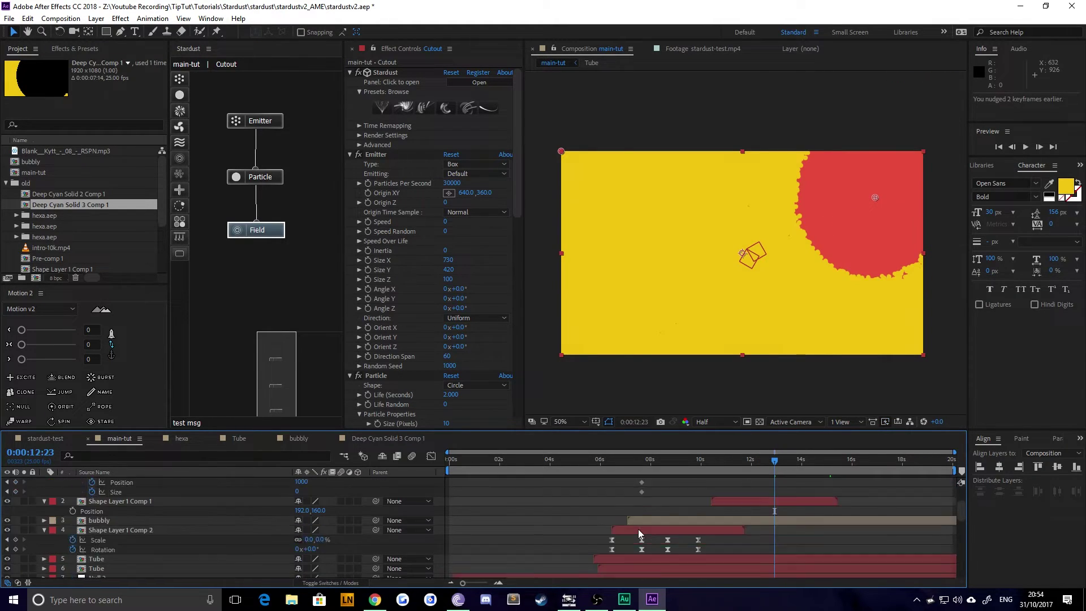
pyautogui.scroll(2, 639, 535)
pyautogui.click(93, 504)
pyautogui.scroll(-3, 144, 514)
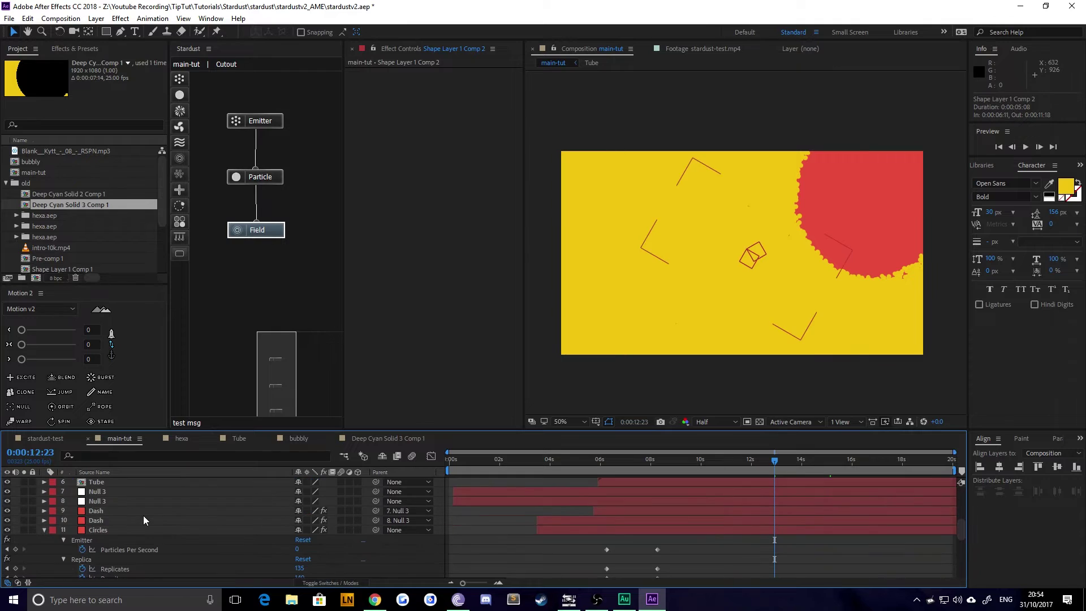
pyautogui.scroll(3, 143, 514)
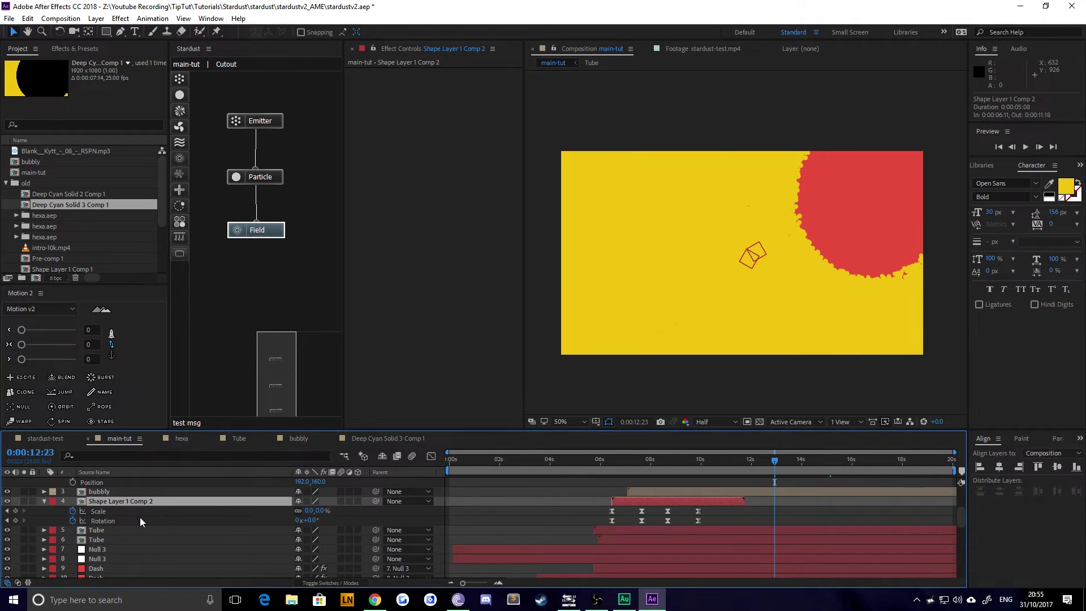
pyautogui.scroll(3, 144, 539)
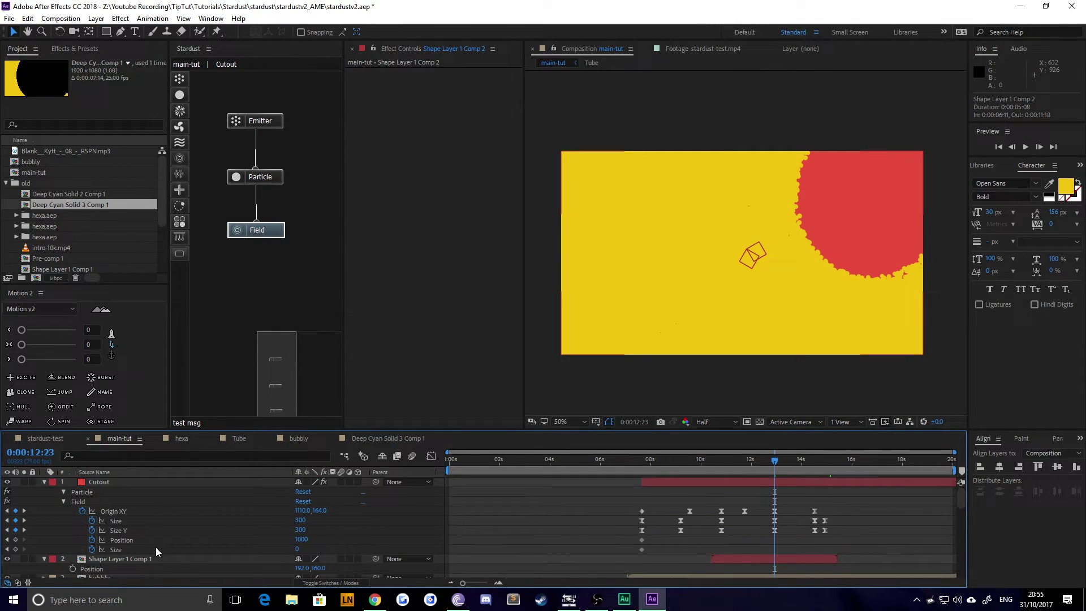
pyautogui.scroll(-1, 155, 547)
pyautogui.press('[')
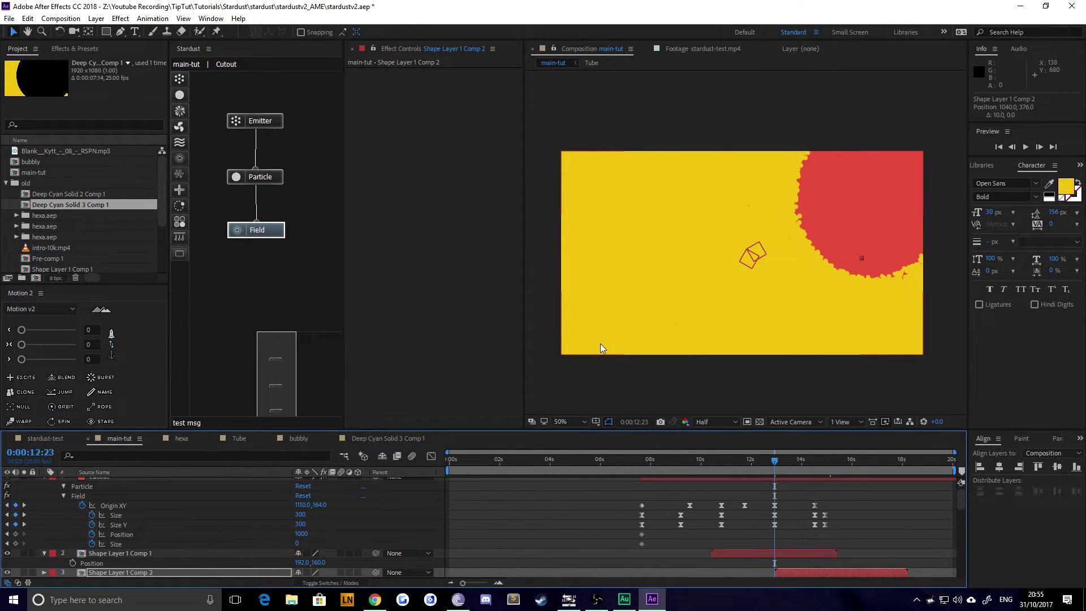
# Nudge the copied Shape Layer 1 Comp 2 up and right into the middle of the upper-right opening.
pyautogui.hotkey('shift', 'Up')
pyautogui.hotkey('shift', 'Up')
pyautogui.hotkey('shift', 'Right')
pyautogui.hotkey('shift', 'Up')
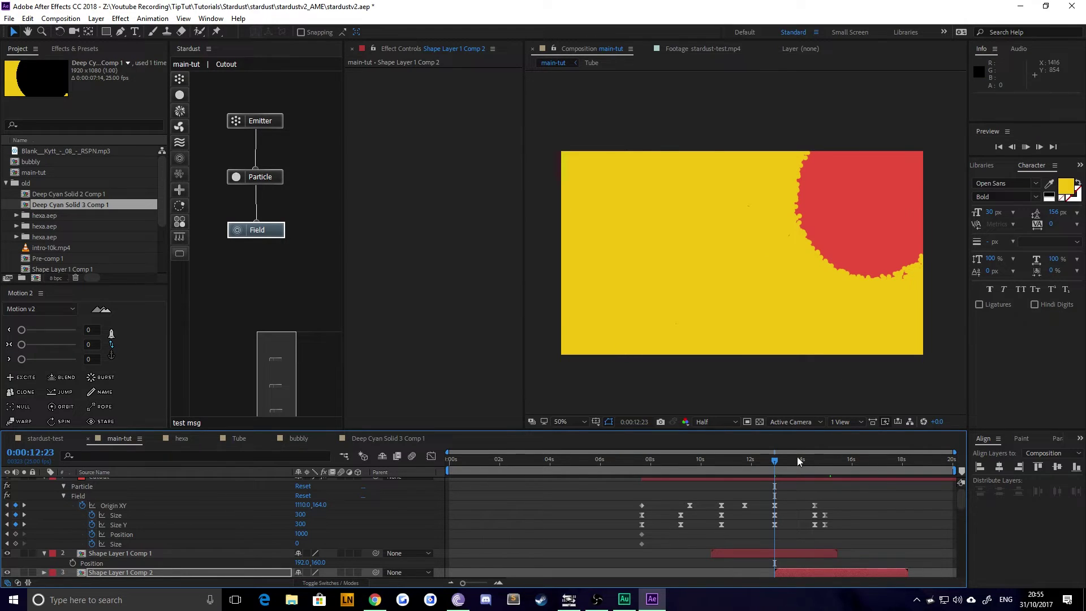
# Shift the copied Shape Layer 1 Comp 2 earlier by 0:00:01:15 and preview its timing from 0:00:11:00.
pyautogui.press('space')
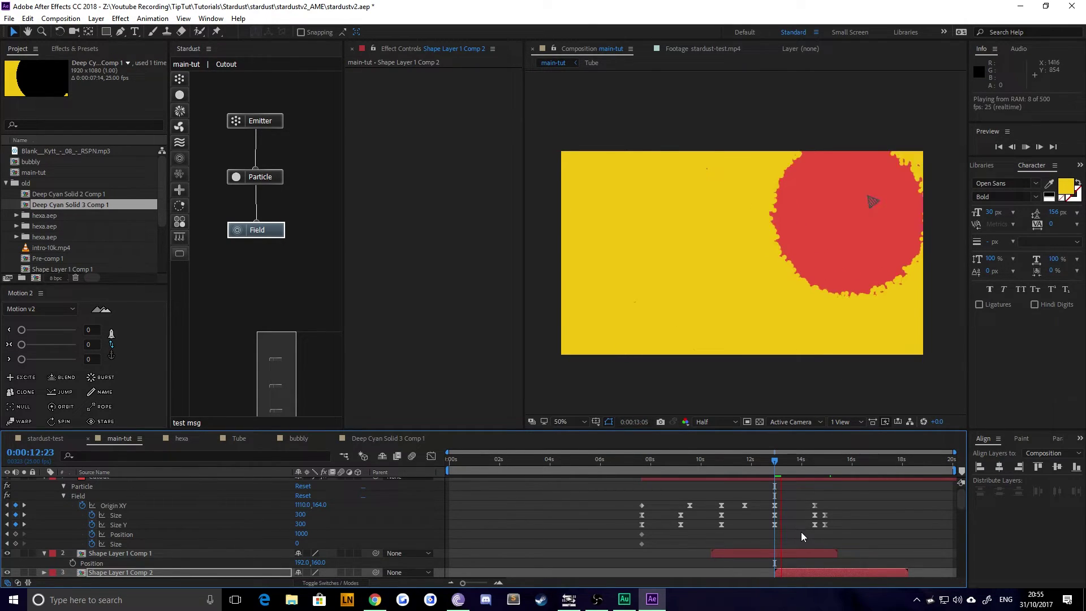
pyautogui.moveTo(794, 572); pyautogui.dragTo(756, 574)
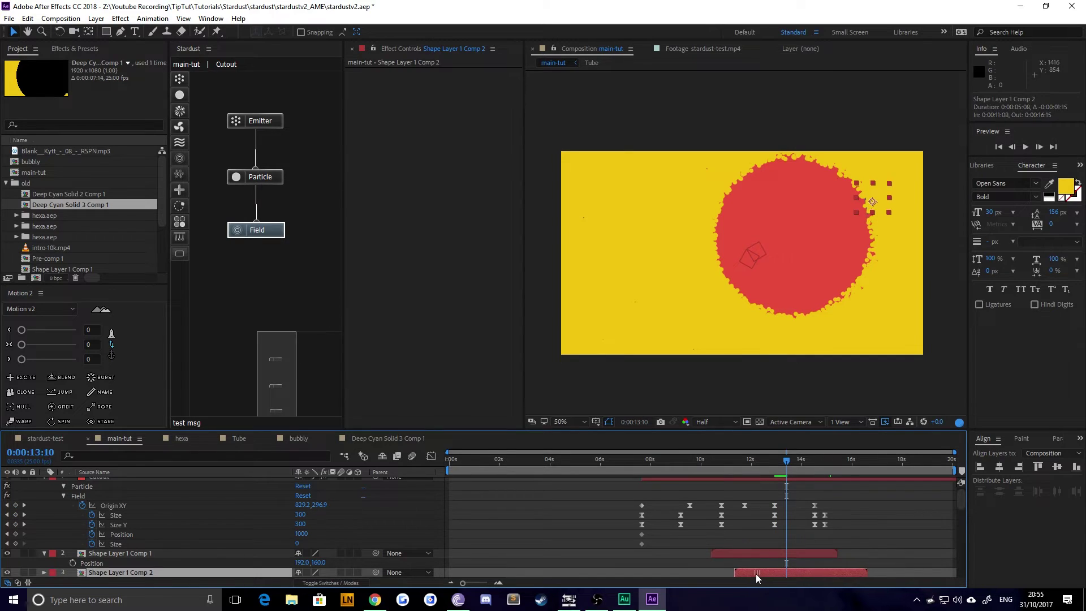
pyautogui.click(725, 467)
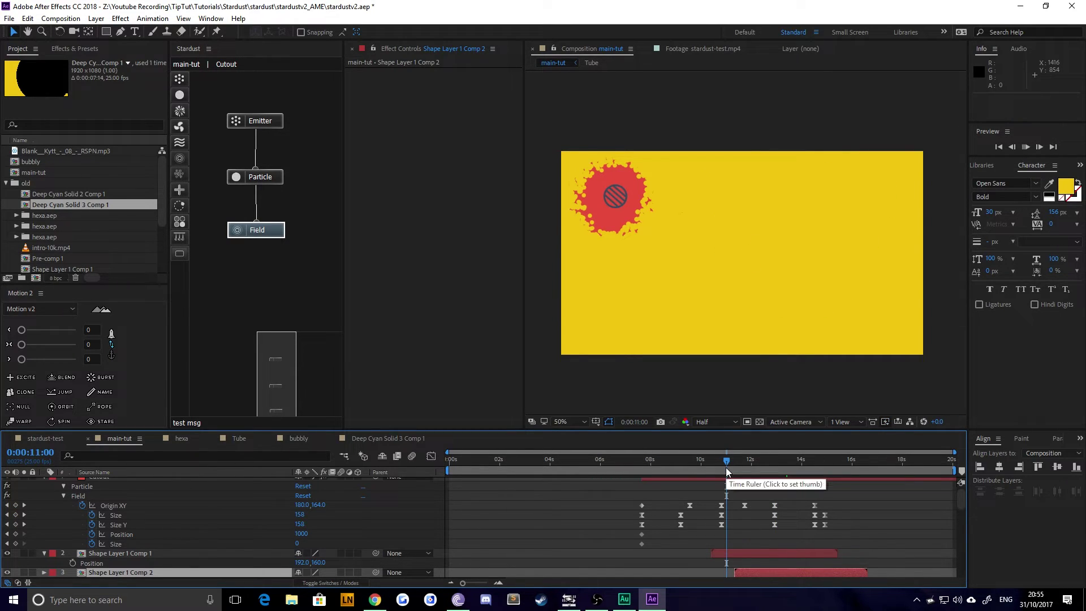
pyautogui.press('space')
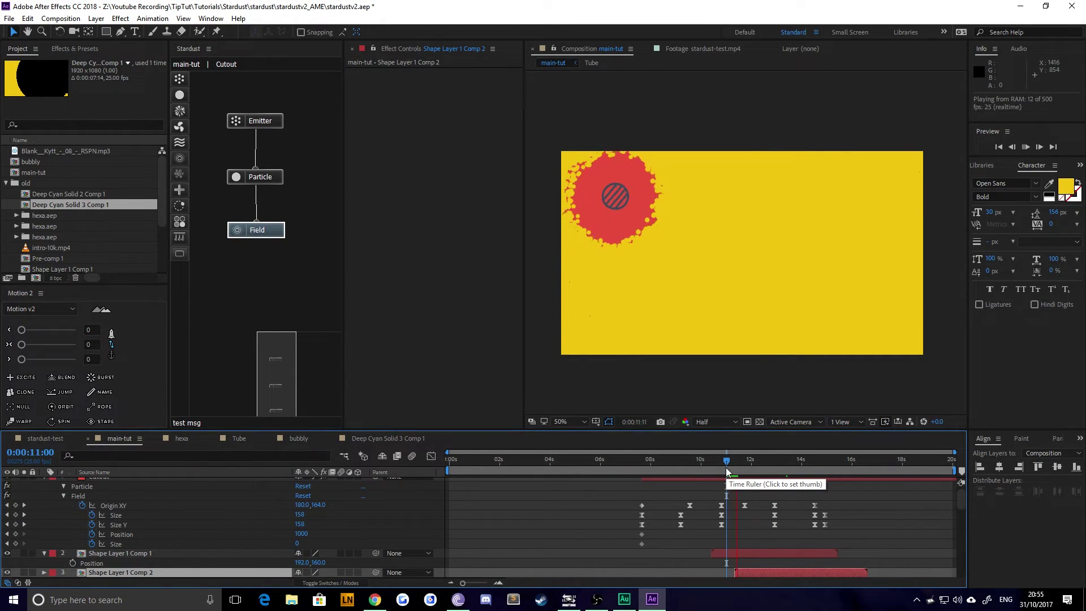
# Preview from 0:00:12:21 and trim the end of the copied Shape Layer 1 Comp 2 at 0:00:13:19.
pyautogui.moveTo(735, 469); pyautogui.dragTo(772, 464)
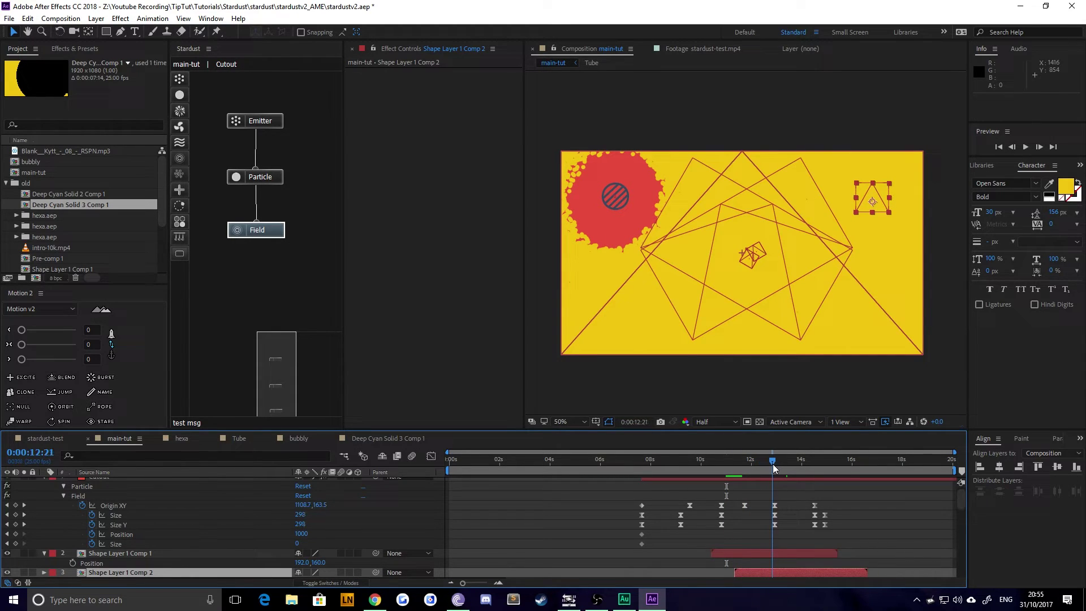
pyautogui.press('space')
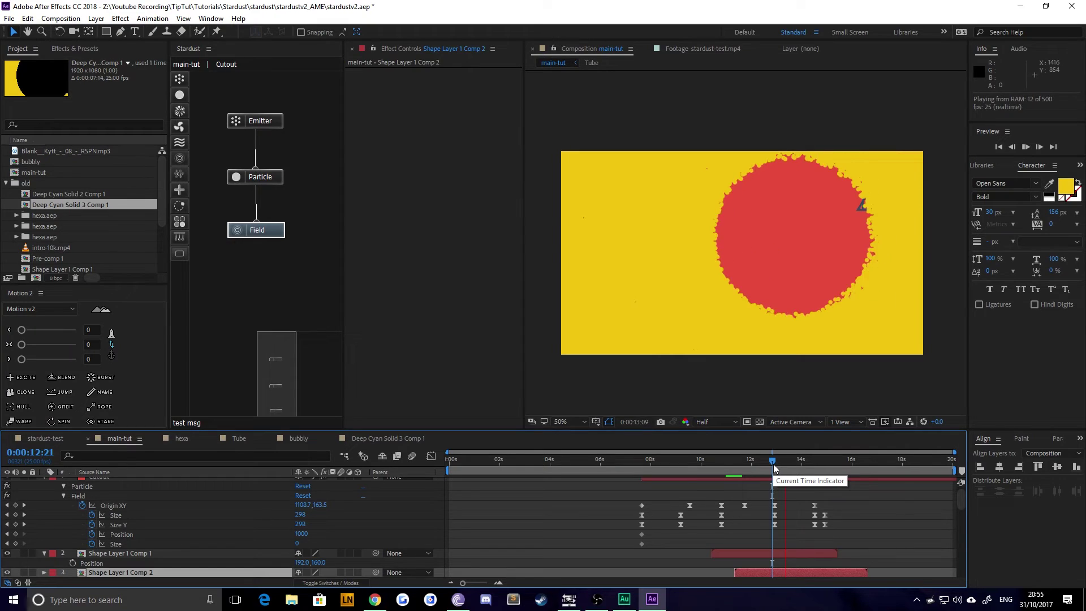
pyautogui.click(780, 562)
pyautogui.click(784, 572)
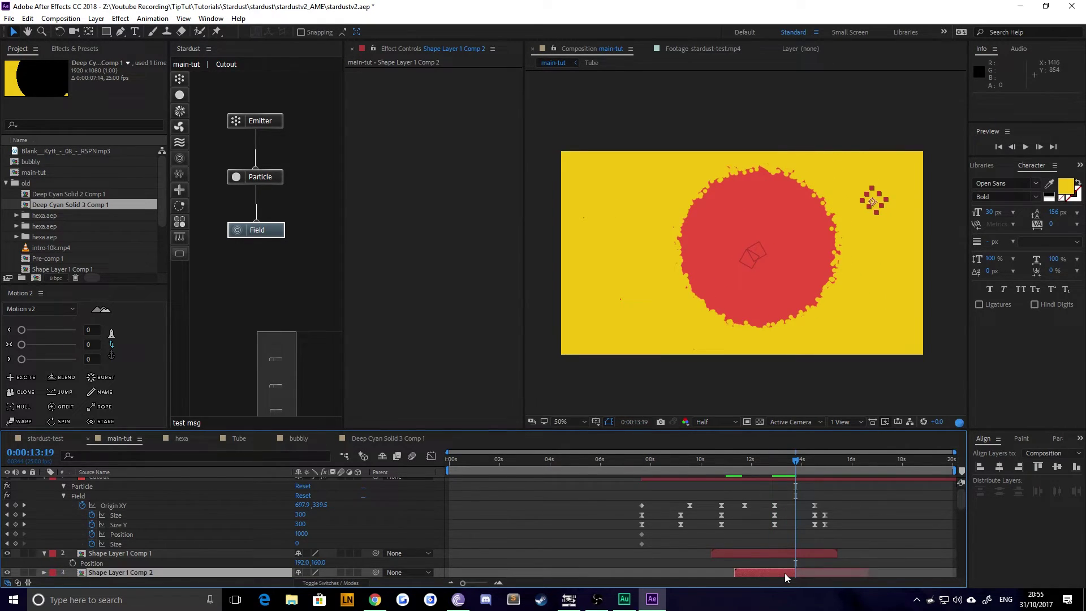
# Check the reference composition stardust-test at 0:00:12:10 and return to main-tut.
pyautogui.click(42, 439)
pyautogui.click(810, 461)
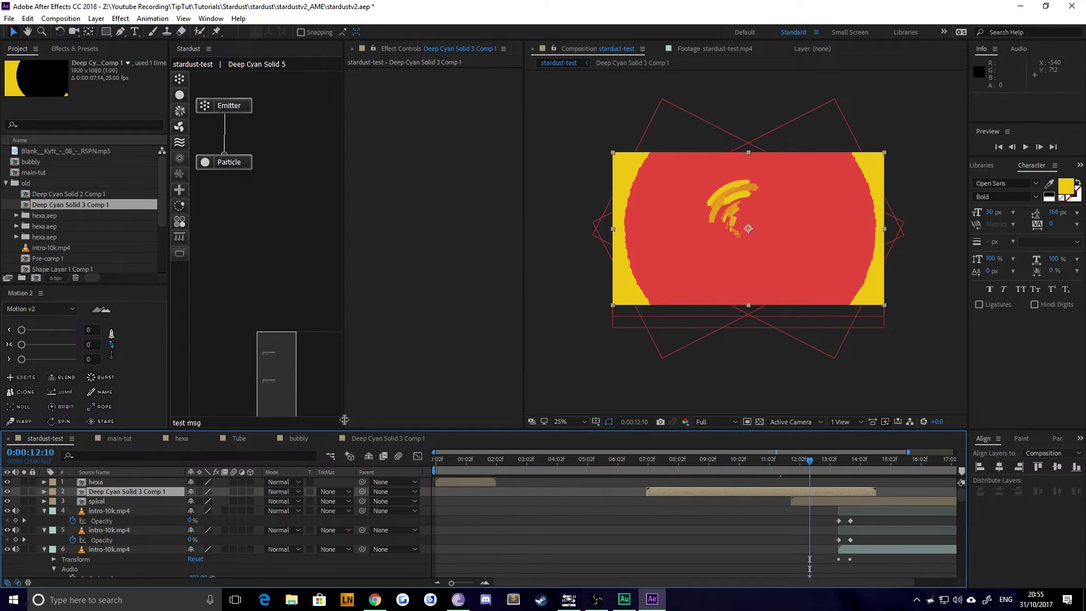
pyautogui.click(116, 439)
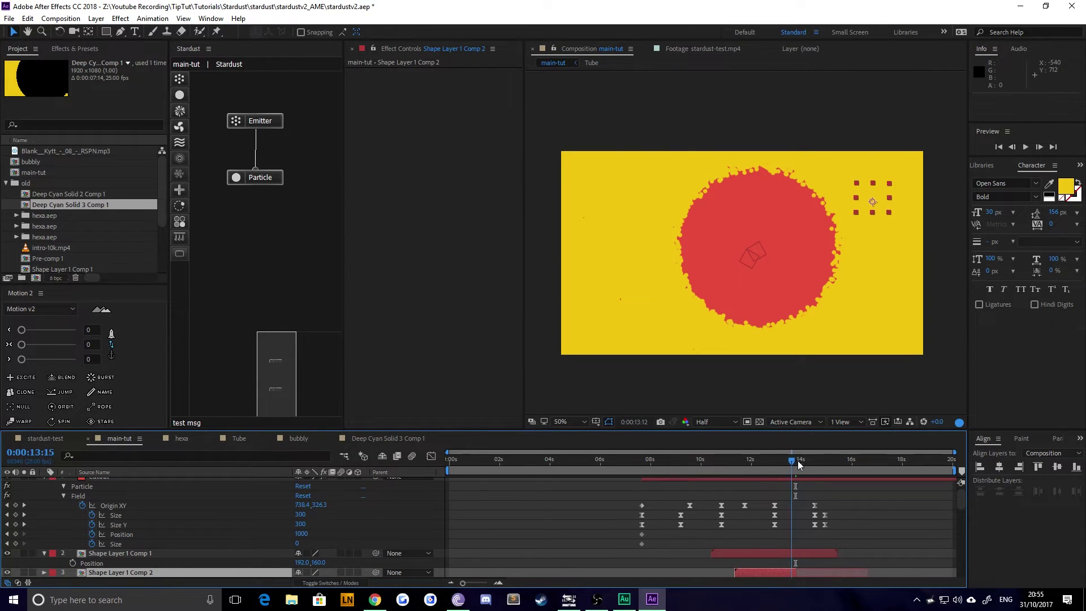
# Compare the opening's final expansion with the music waveform by previewing from 0:00:13:20.
pyautogui.scroll(-10, 786, 524)
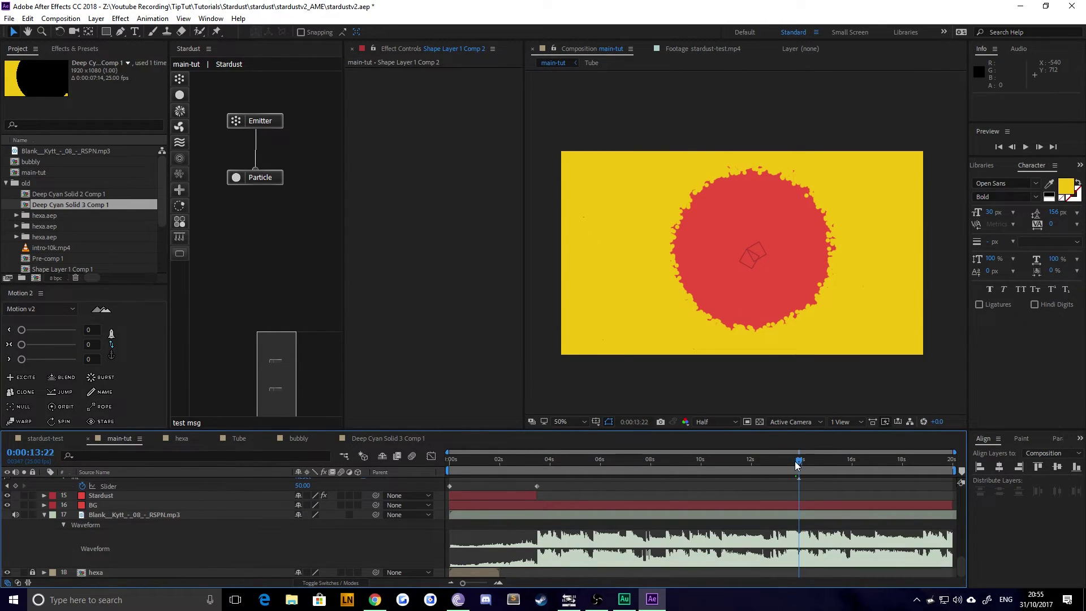
pyautogui.moveTo(800, 462); pyautogui.dragTo(803, 465)
pyautogui.press('space')
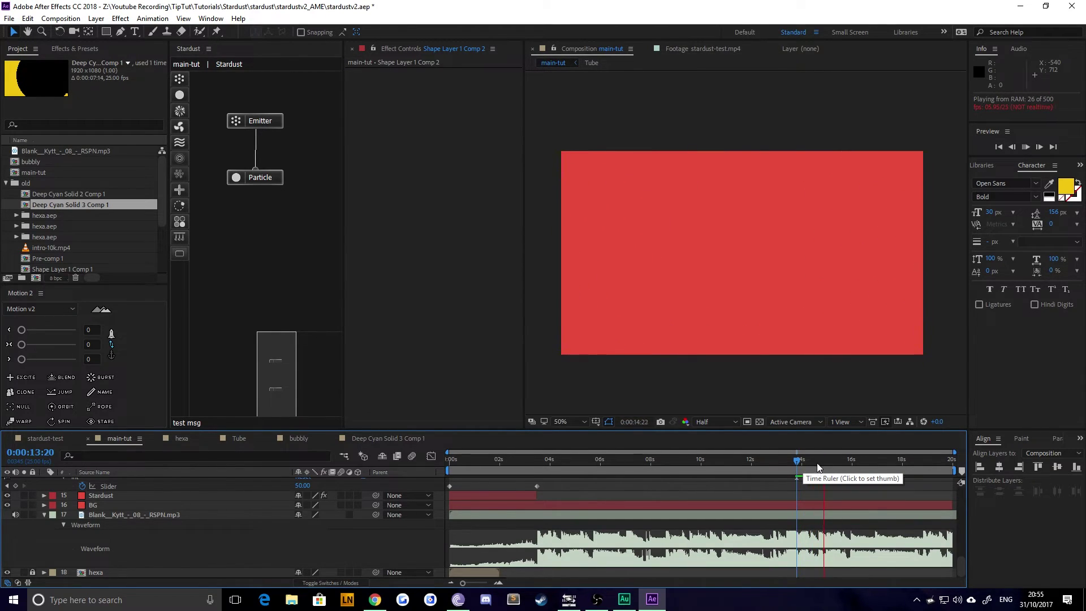
# Place the playhead at 0:00:14:17 and collapse the Cutout layer's keyframed properties.
pyautogui.click(817, 463)
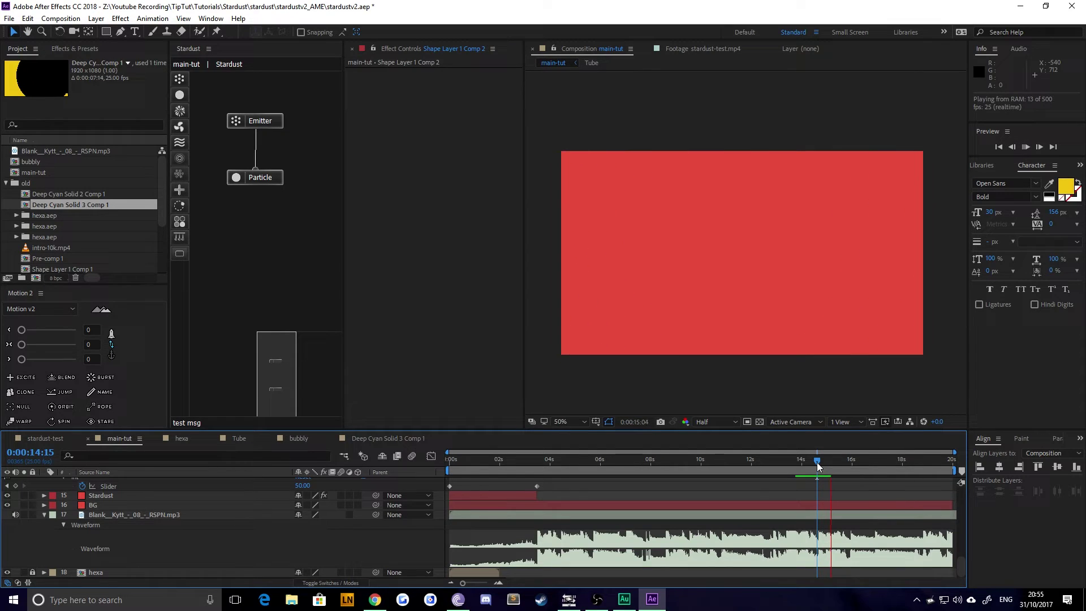
pyautogui.click(819, 461)
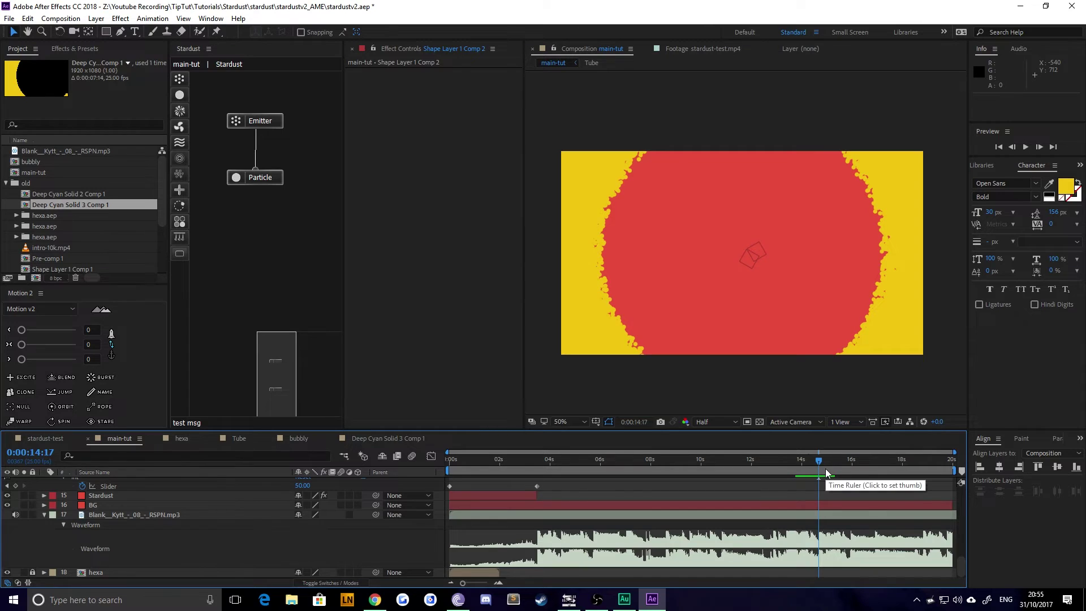
pyautogui.scroll(5, 715, 503)
pyautogui.scroll(5, 724, 498)
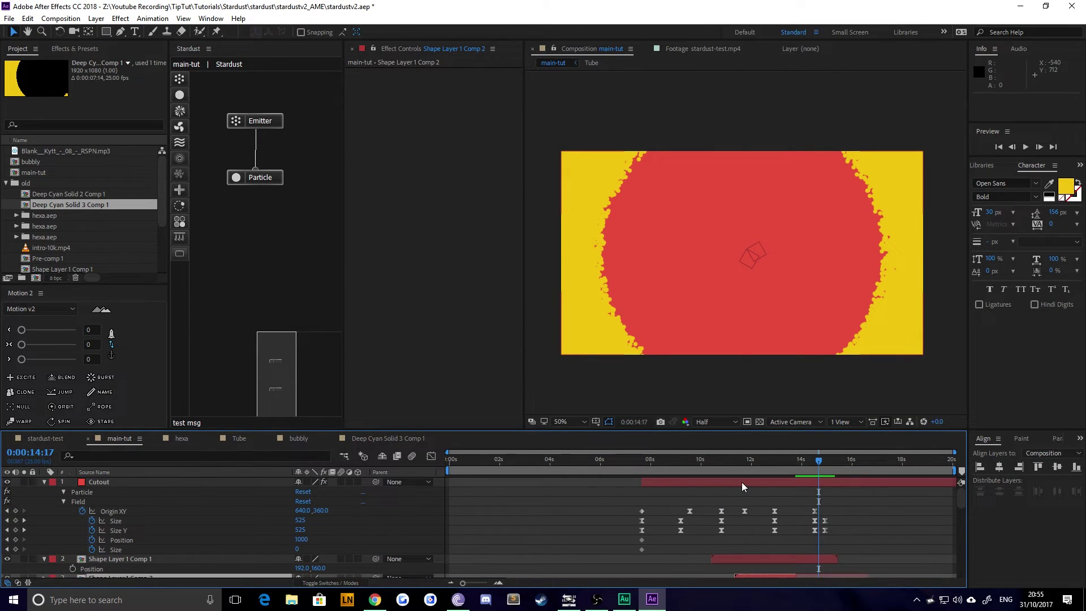
pyautogui.click(742, 482)
pyautogui.press('u')
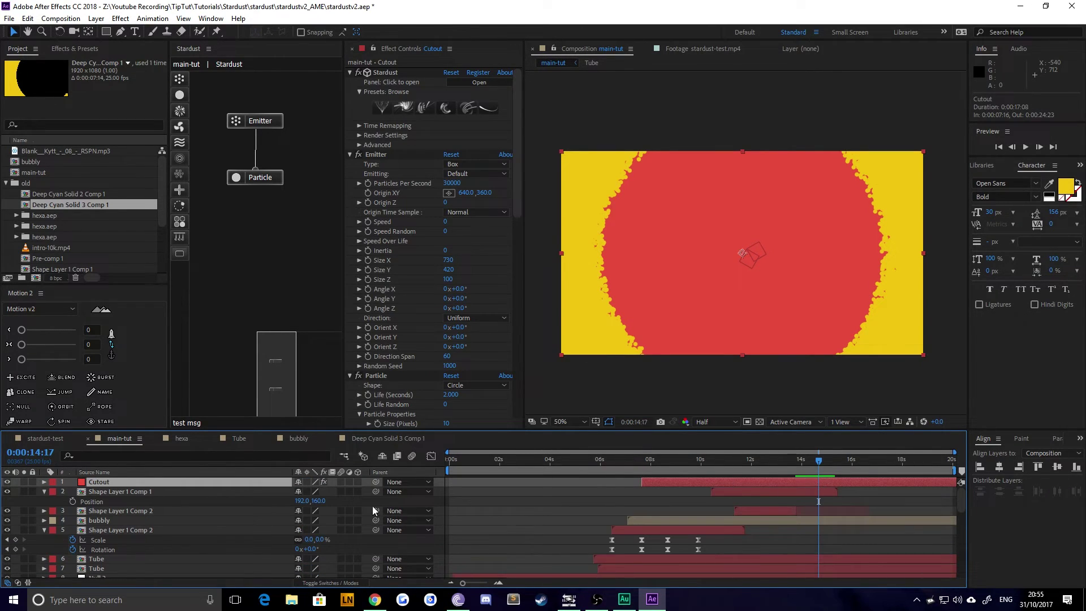
# Create a composition-sized solid named Spin above Cutout and apply the Stardust effect to it.
pyautogui.hotkey('ctrl', 'shift', 'y')
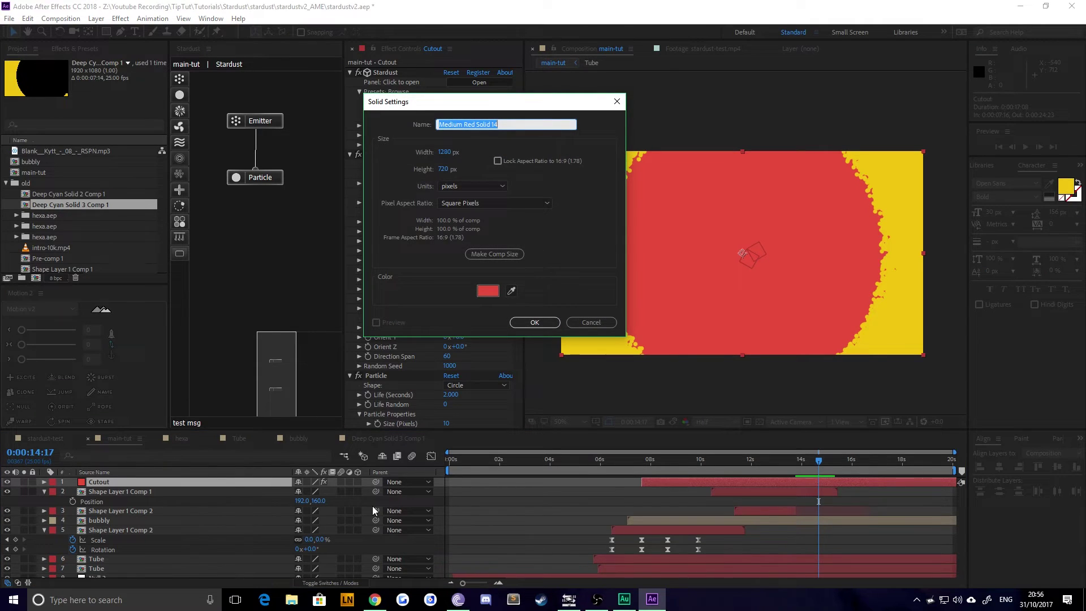
pyautogui.write('Spin')
pyautogui.press('Return')
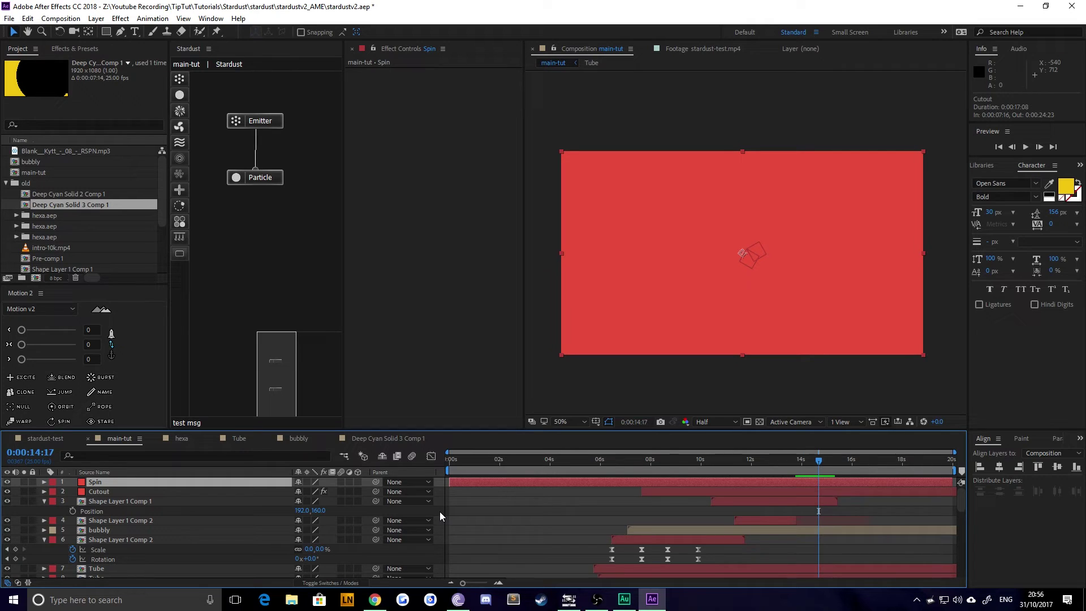
pyautogui.hotkey('ctrl', 'space')
pyautogui.write('star')
pyautogui.press('Return')
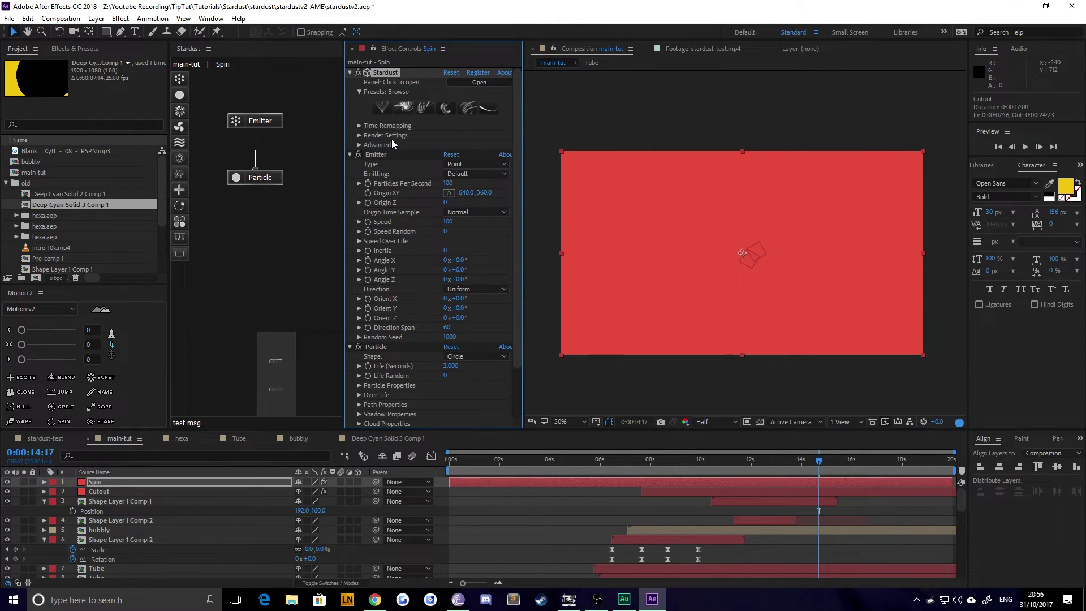
# Replace Spin's Stardust setup with the Circular preset and set the particle shape to Rectangle.
pyautogui.click(404, 108)
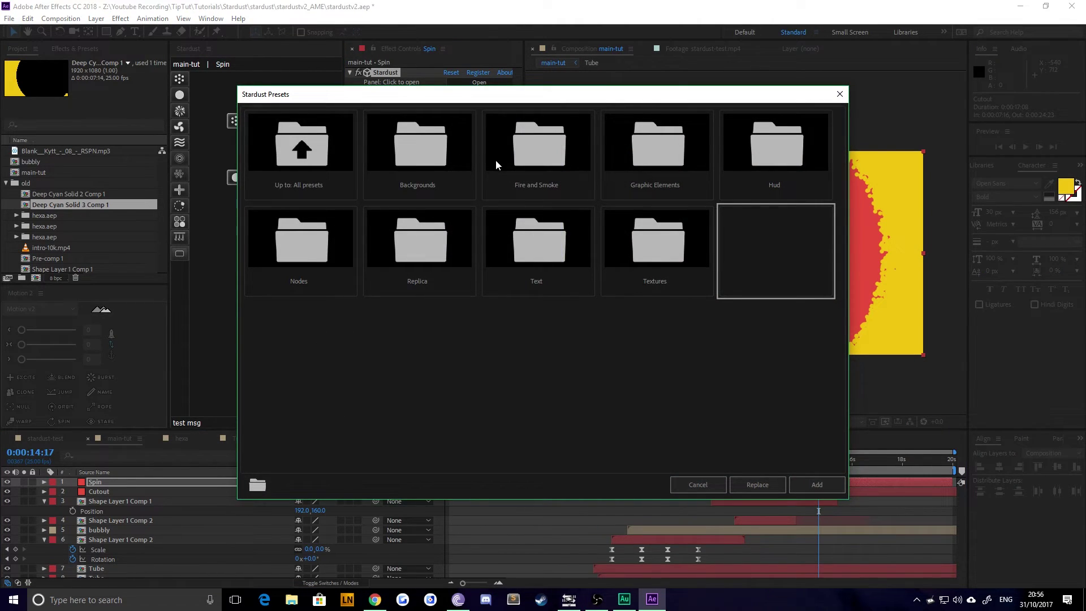
pyautogui.doubleClick(425, 243)
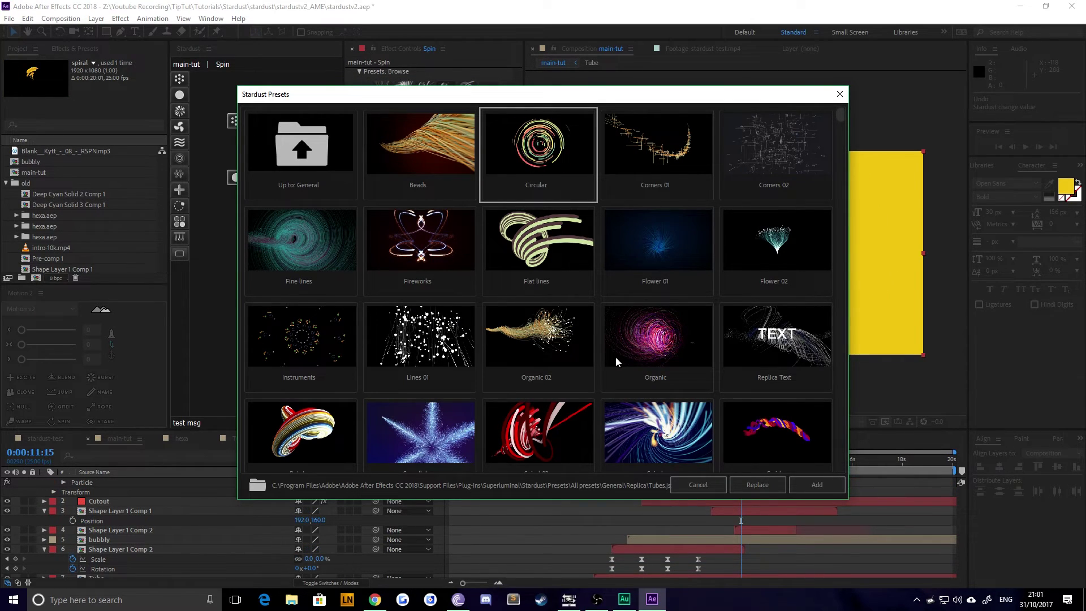
pyautogui.click(756, 484)
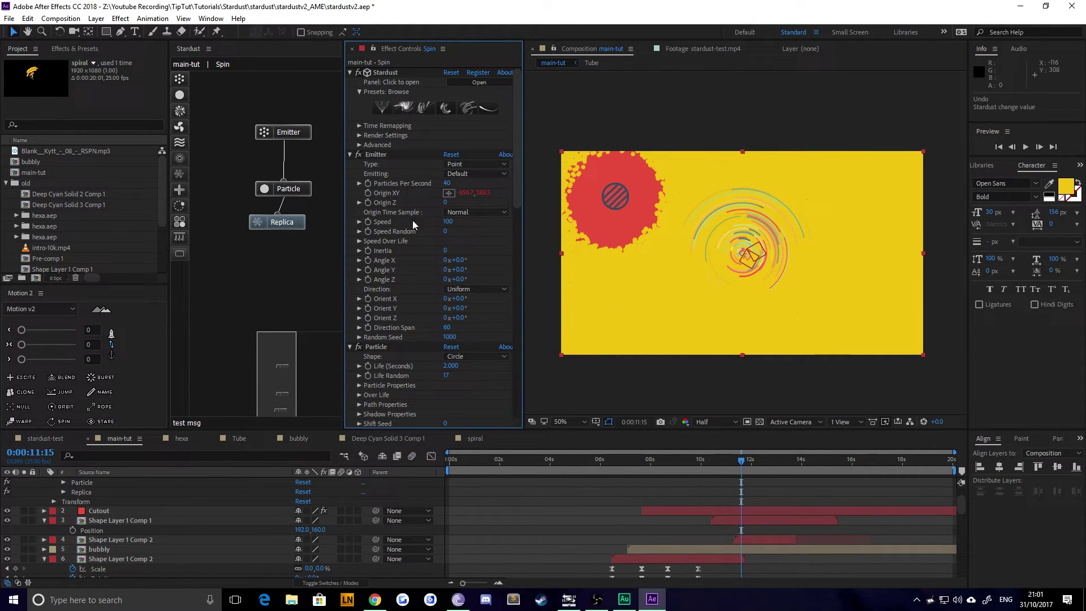
pyautogui.click(471, 358)
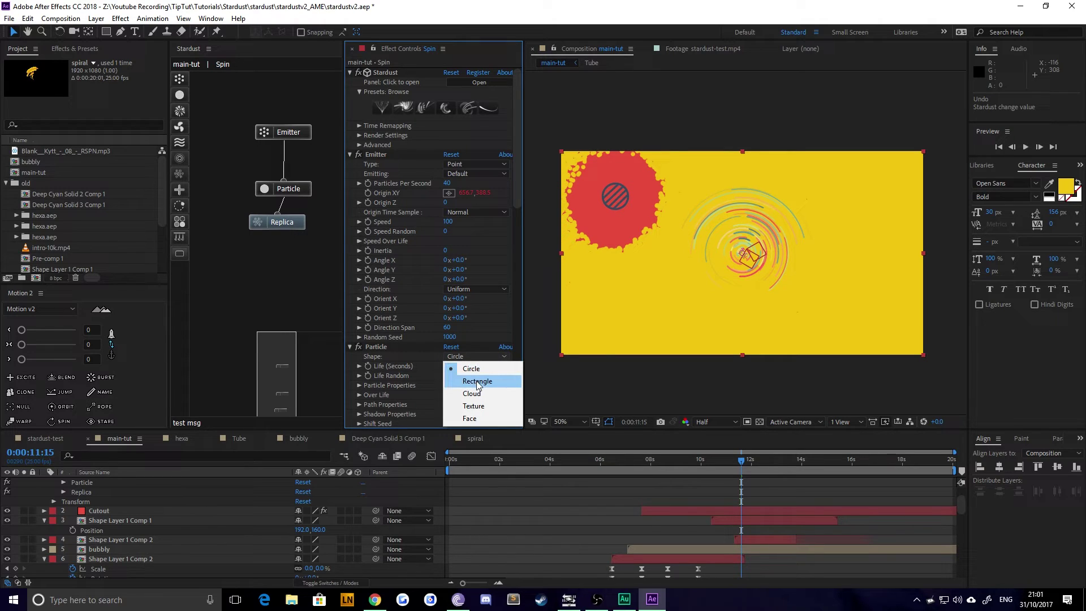
pyautogui.click(477, 381)
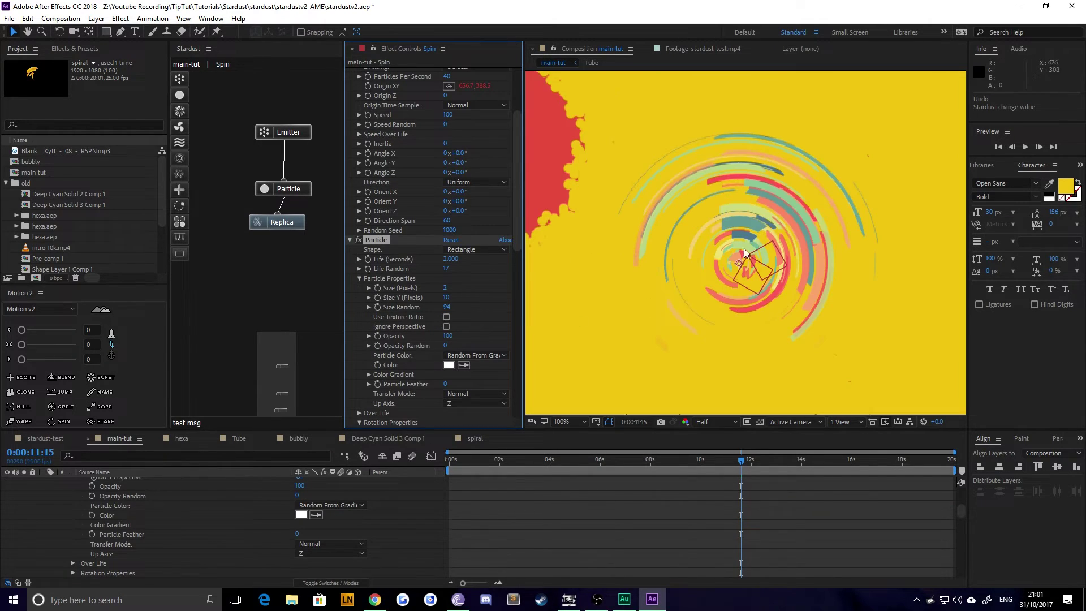
# Set Spin's particle Size to 10 pixels and Size Y to 15 pixels.
pyautogui.press('.')
pyautogui.click(446, 287)
pyautogui.press('Return')
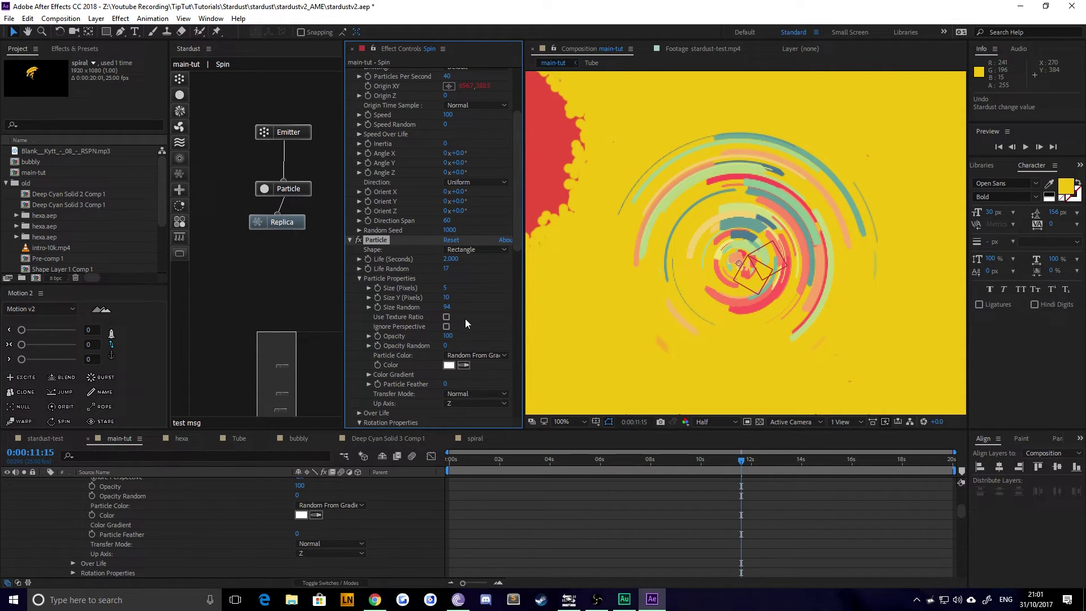
pyautogui.write('1')
pyautogui.press('Return')
pyautogui.click(447, 287)
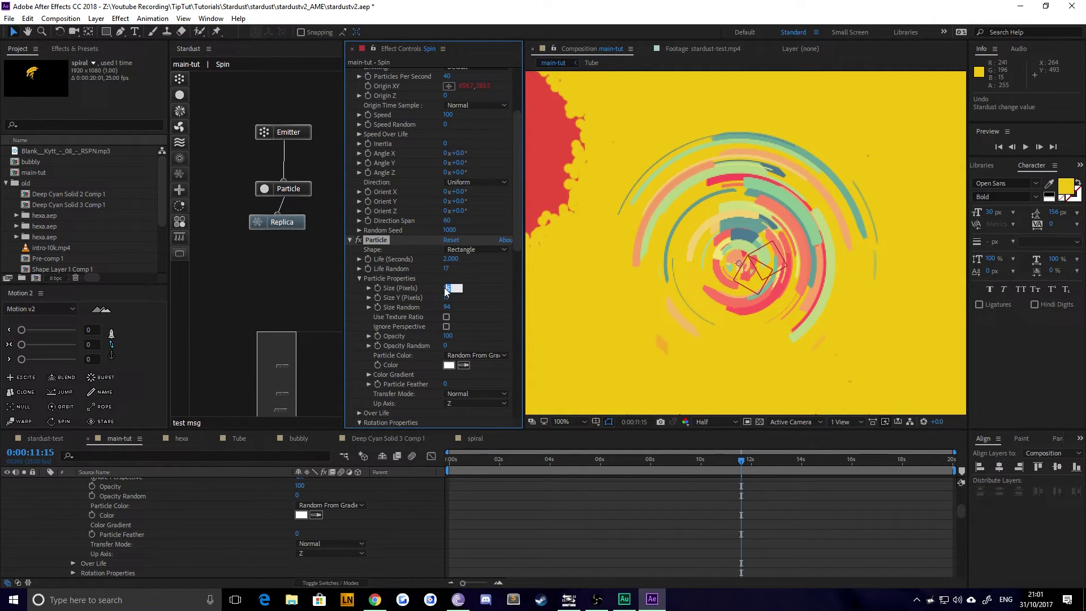
pyautogui.write('10')
pyautogui.press('Return')
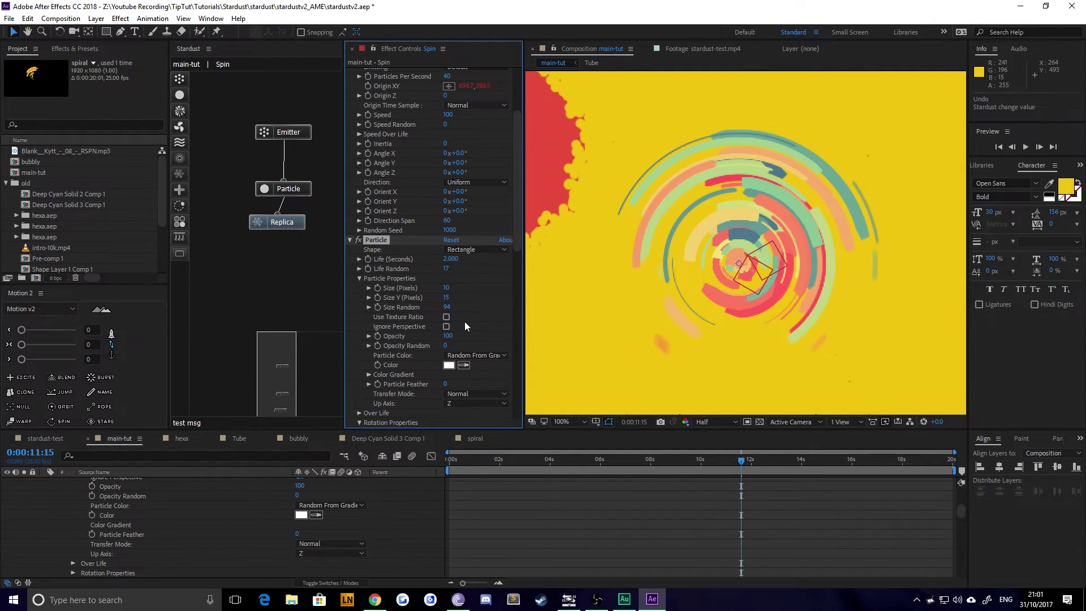
# Try a faster emitter on Spin, then settle its Speed at 150.
pyautogui.scroll(1, 465, 322)
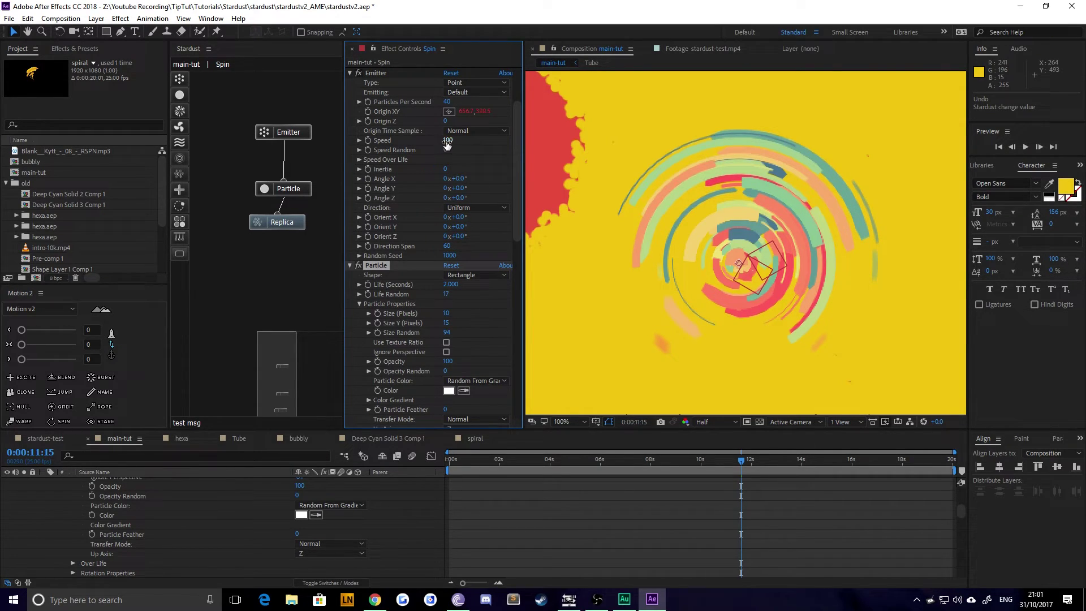
pyautogui.moveTo(448, 140); pyautogui.dragTo(465, 144)
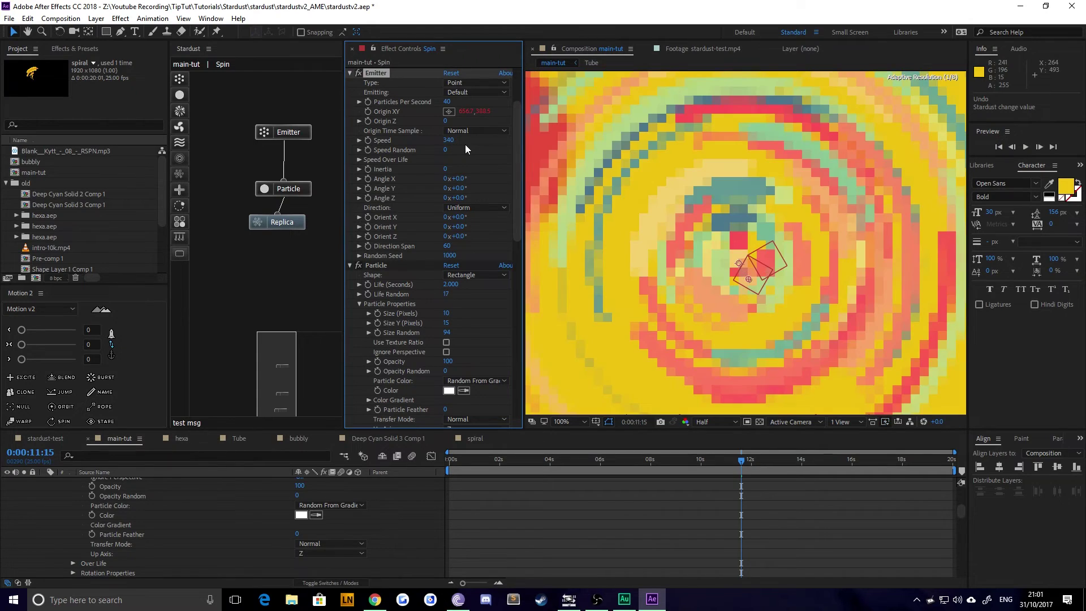
pyautogui.scroll(-2, 754, 280)
pyautogui.click(447, 140)
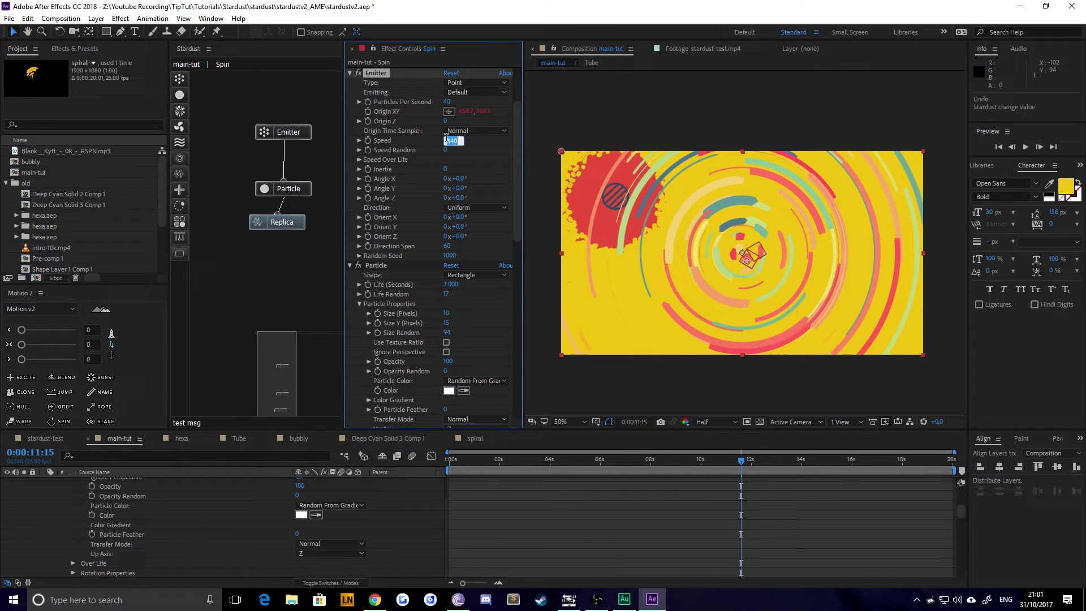
pyautogui.write('150')
pyautogui.press('Return')
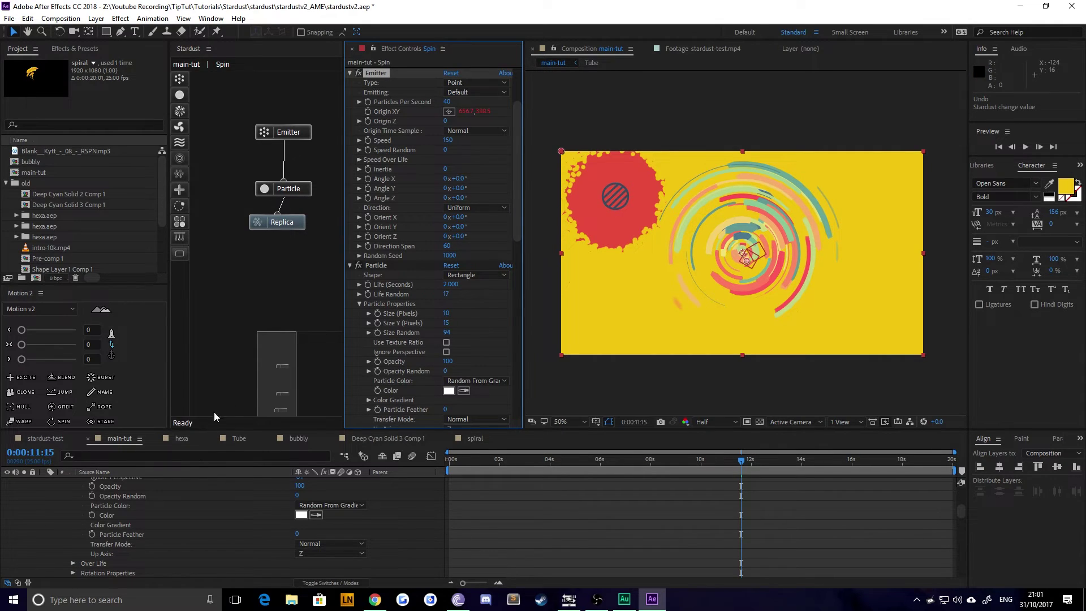
# Remove the expression from Spin's emitter Origin XY.
pyautogui.scroll(5, 165, 532)
pyautogui.click(63, 511)
pyautogui.scroll(-1, 79, 520)
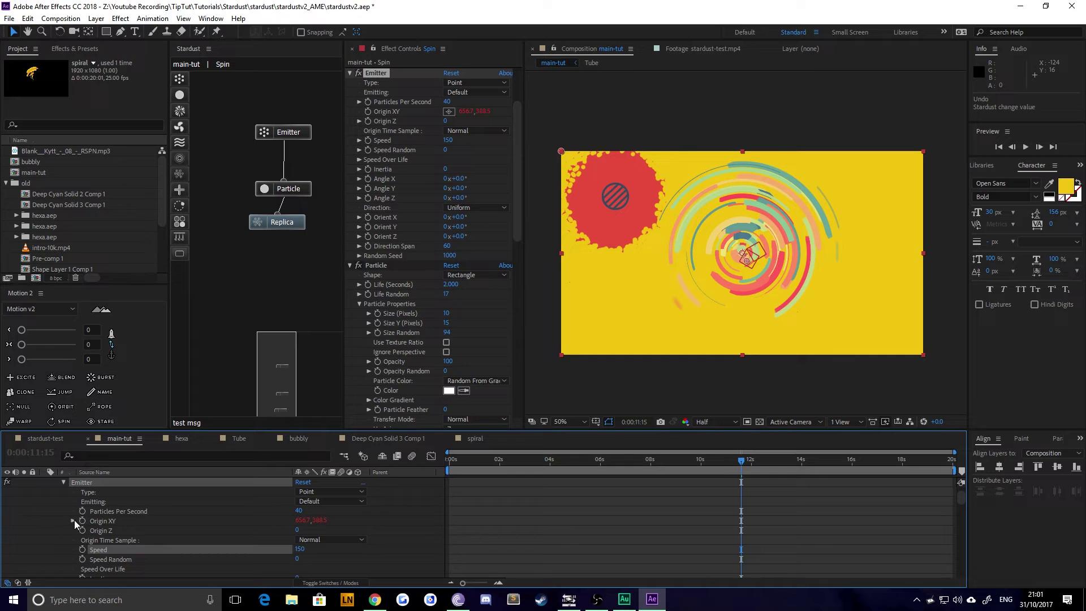
pyautogui.click(73, 520)
pyautogui.keyDown('alt'); pyautogui.click(83, 521); pyautogui.keyUp('alt')
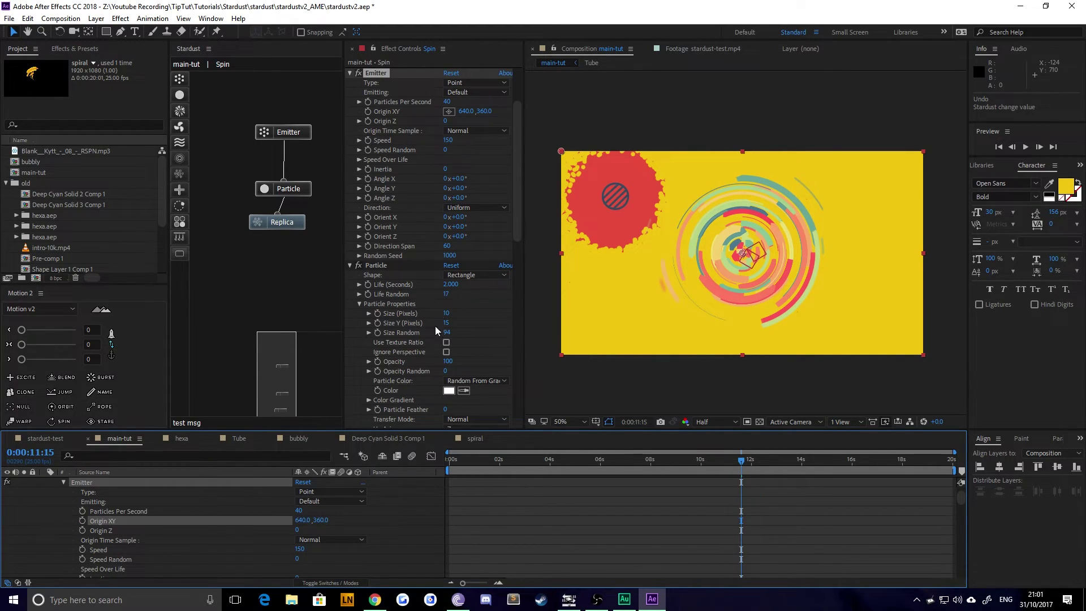
# Select Spin's Particle node and set its Particle Color to Color Over Life.
pyautogui.scroll(-10, 436, 326)
pyautogui.scroll(-2, 448, 340)
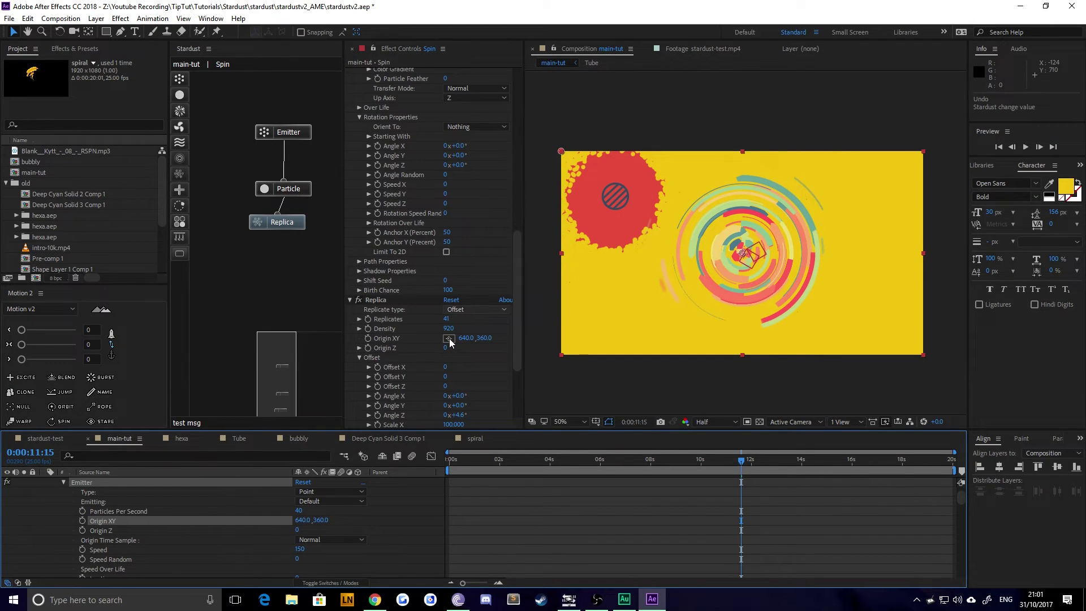
pyautogui.click(282, 189)
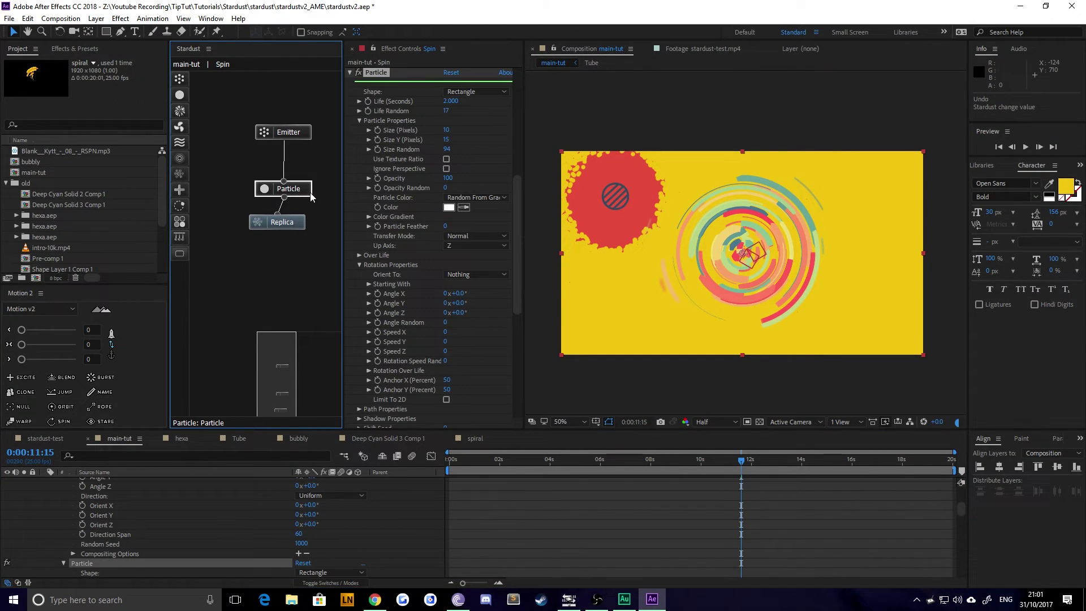
pyautogui.scroll(5, 419, 266)
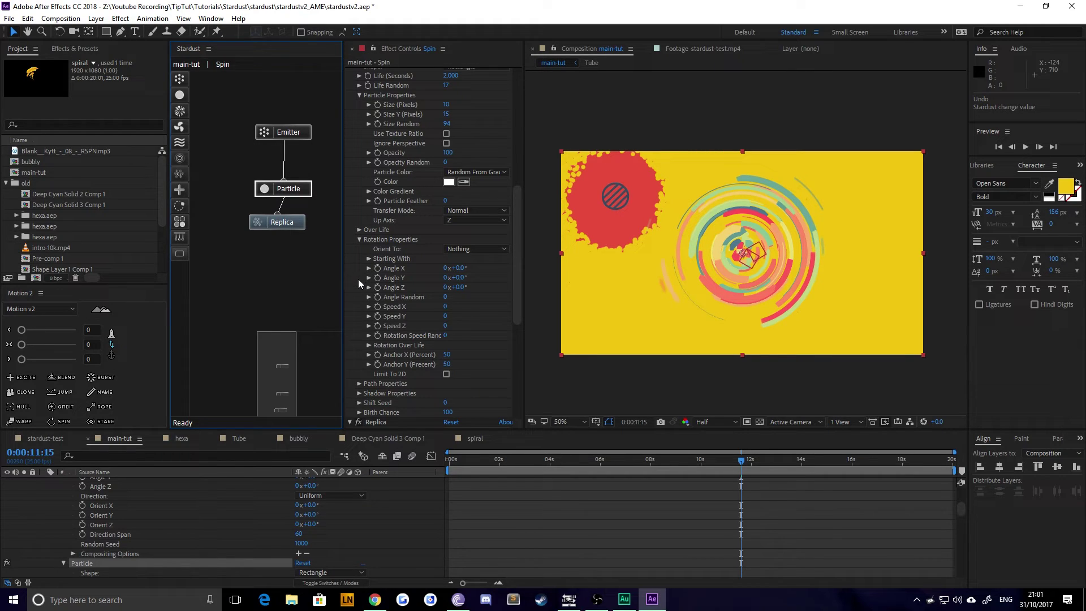
pyautogui.scroll(3, 369, 328)
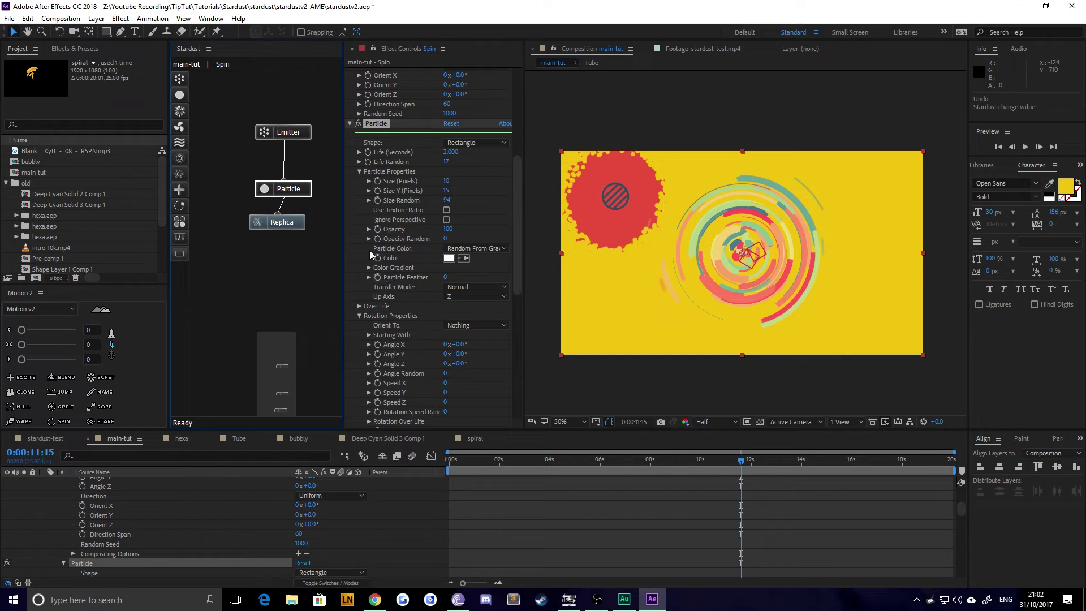
pyautogui.click(468, 249)
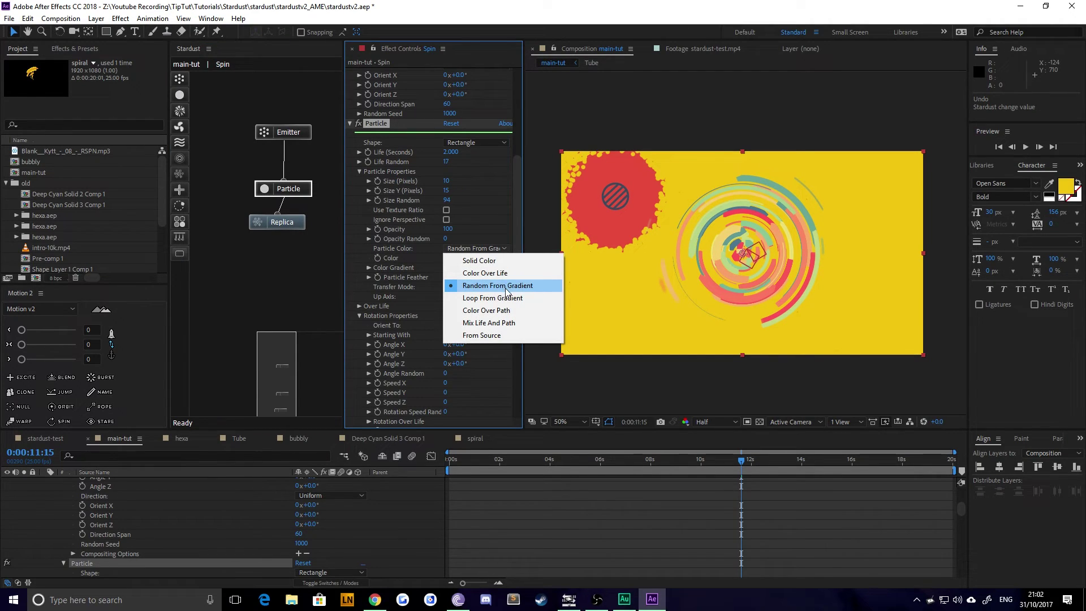
pyautogui.click(486, 274)
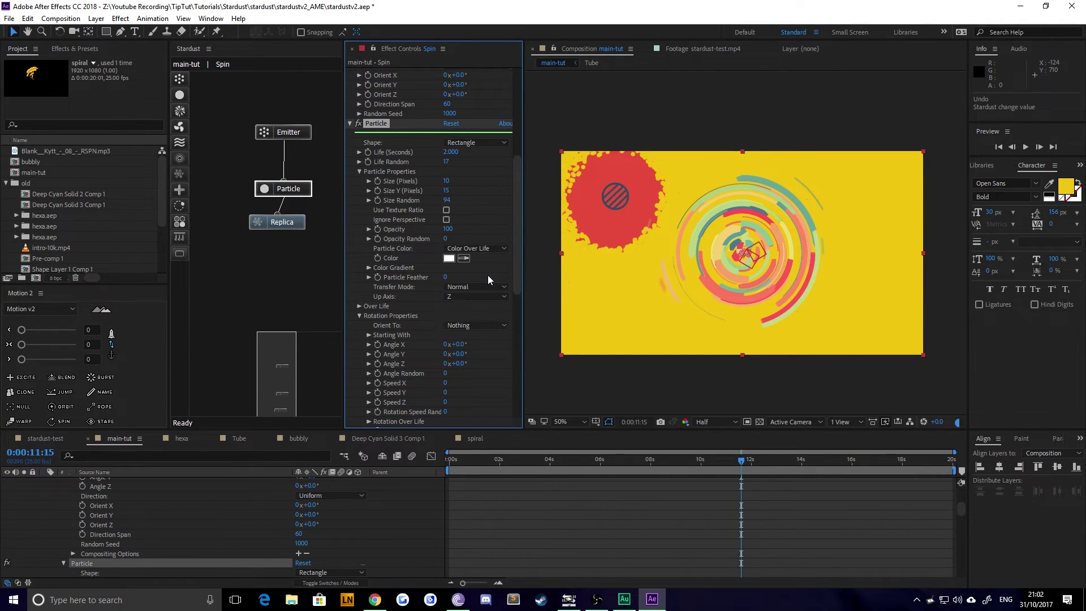
# Reduce Spin's particle color gradient to its yellow and green stops, moving the yellow one to the gradient's start.
pyautogui.click(369, 267)
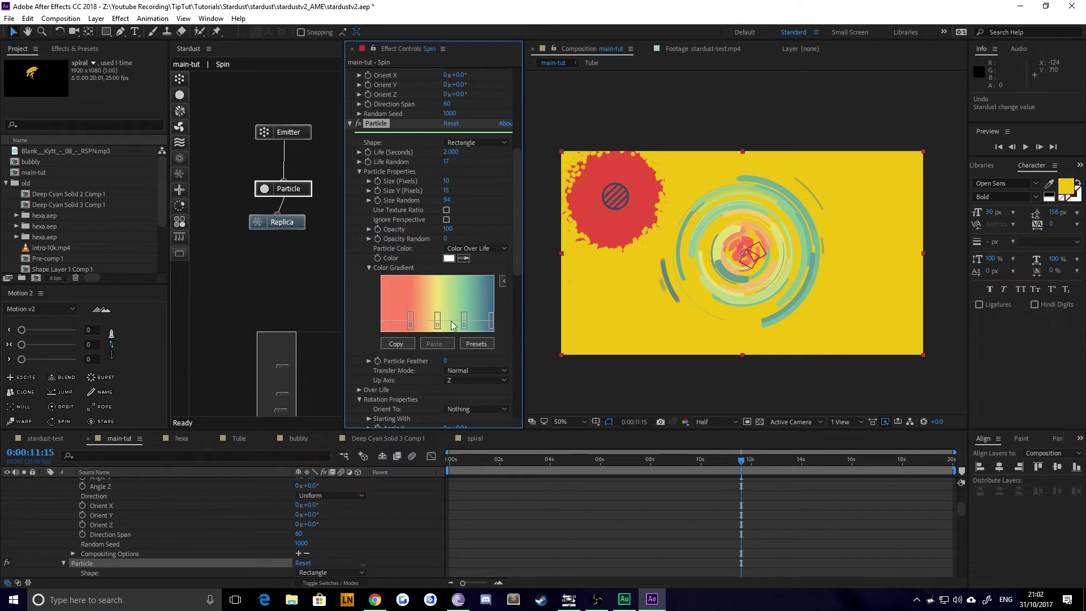
pyautogui.moveTo(495, 321); pyautogui.dragTo(511, 326)
pyautogui.moveTo(410, 326); pyautogui.dragTo(366, 327)
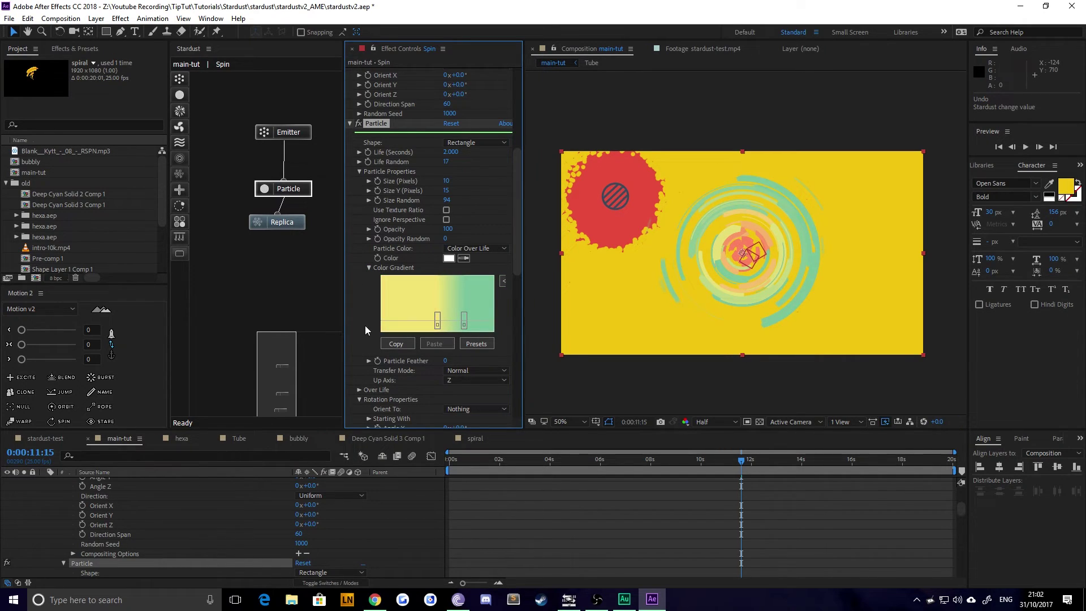
pyautogui.moveTo(438, 324); pyautogui.dragTo(383, 324)
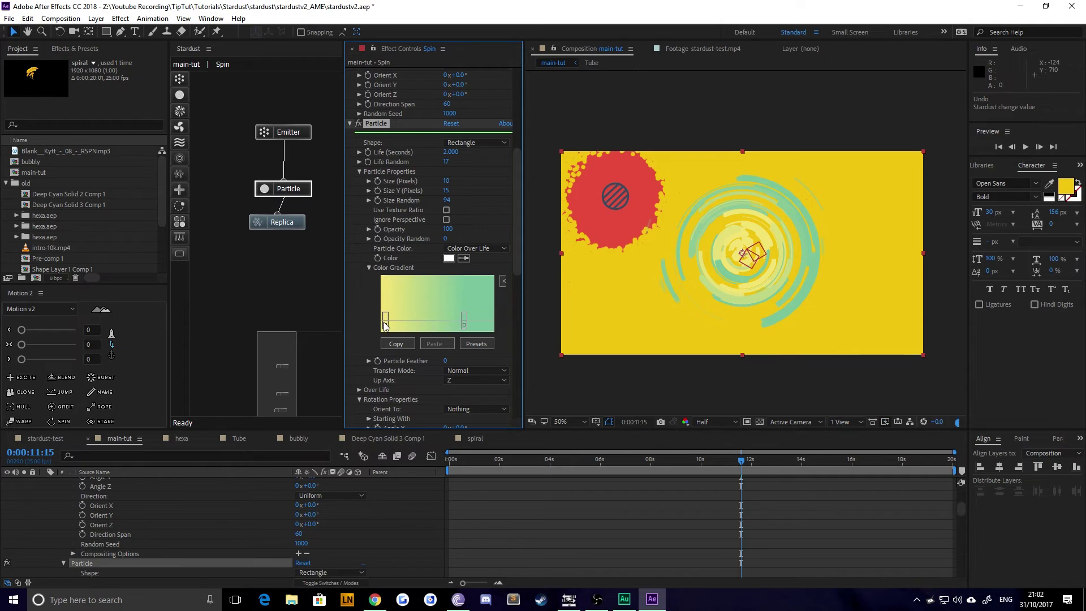
# Set the color of the gradient's starting yellow stop to F1C40F.
pyautogui.doubleClick(384, 322)
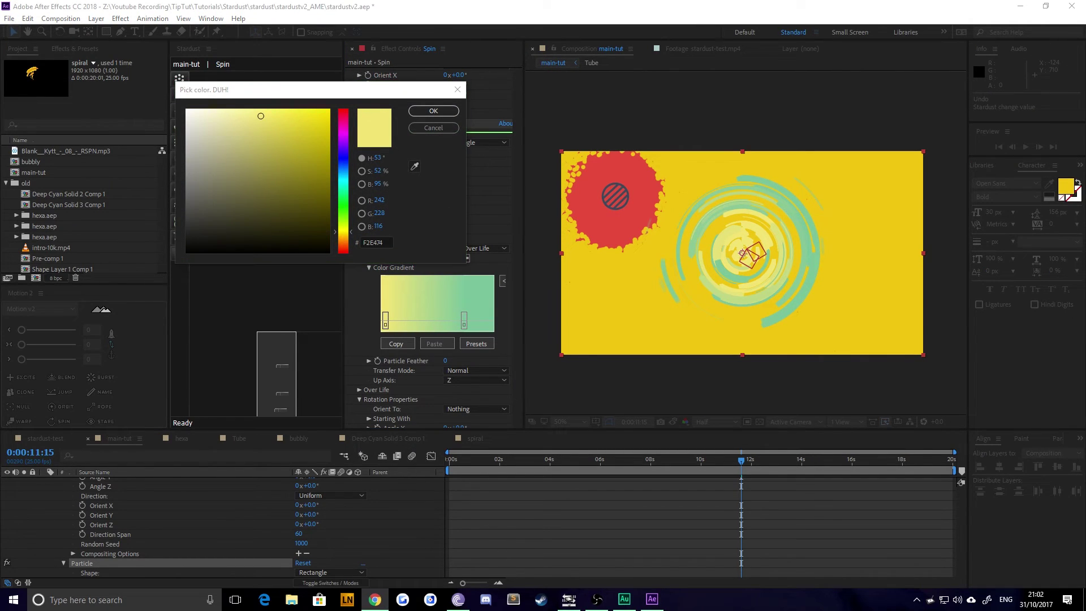
pyautogui.click(368, 243)
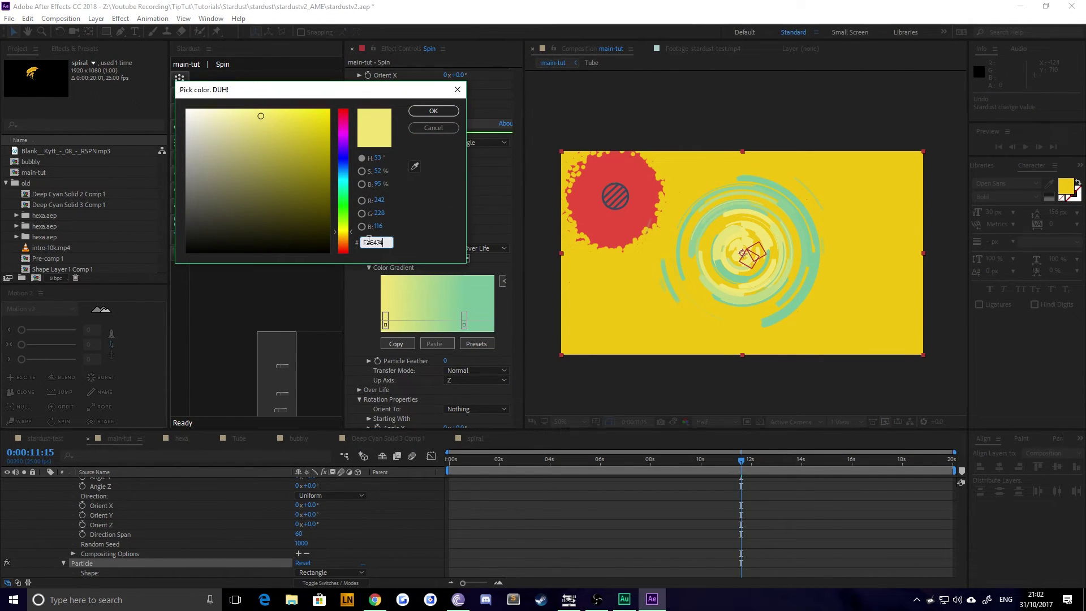
pyautogui.write('F1C40F')
pyautogui.click(428, 110)
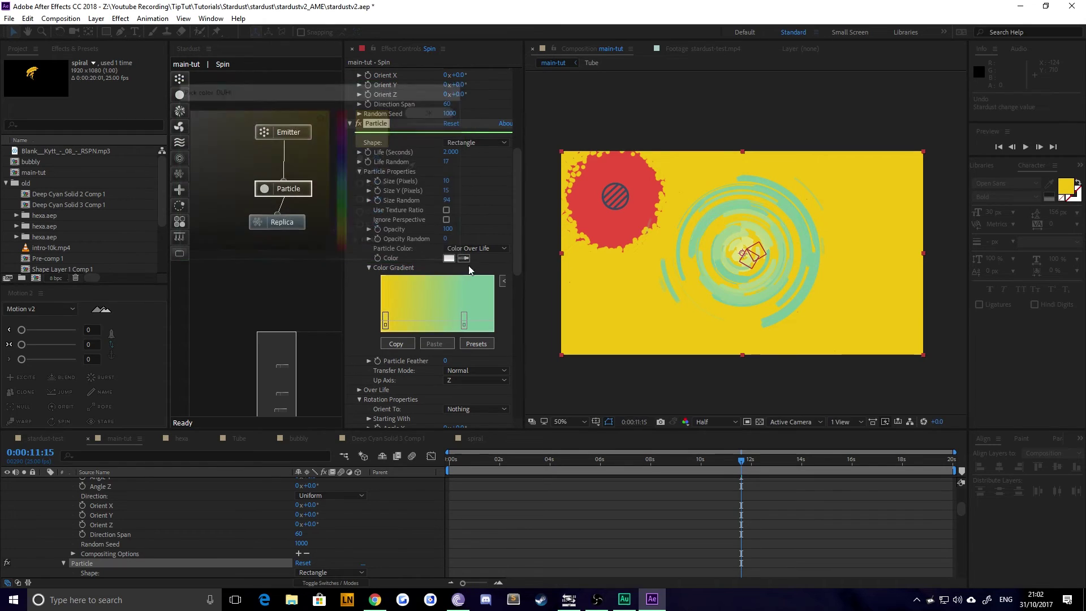
# Set the green stop of Spin's particle color gradient to E67E22 and move it to the gradient's end.
pyautogui.doubleClick(463, 320)
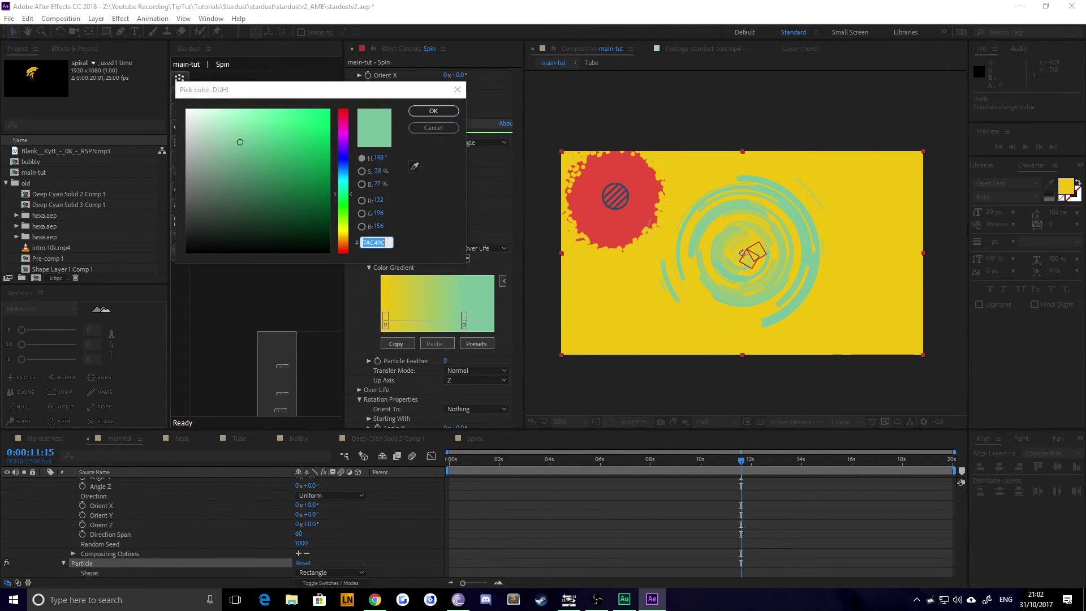
pyautogui.click(367, 243)
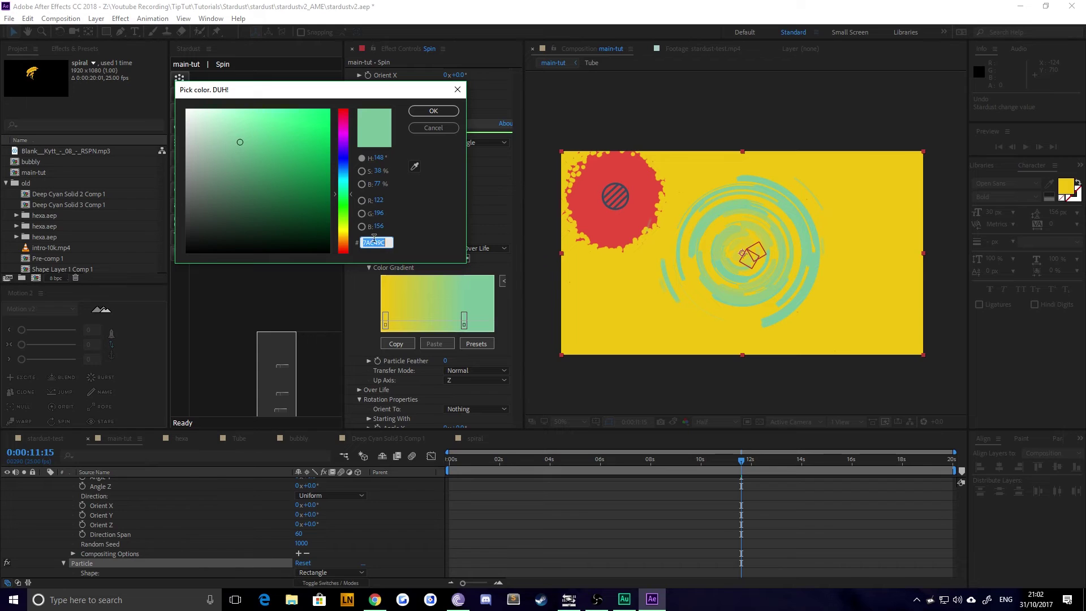
pyautogui.write('E67E22')
pyautogui.click(429, 111)
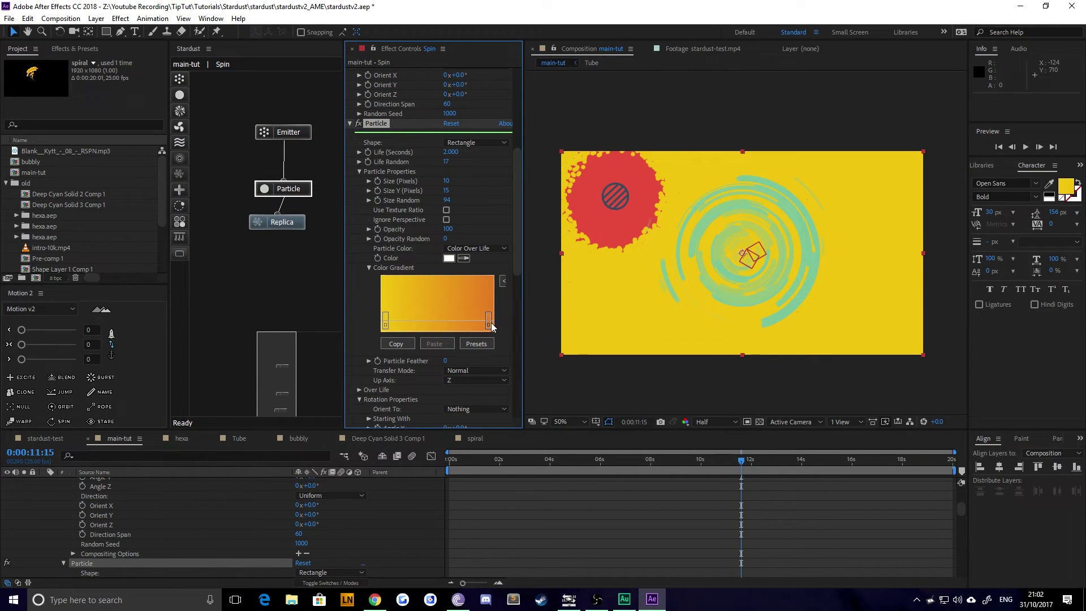
pyautogui.doubleClick(489, 321)
pyautogui.click(424, 112)
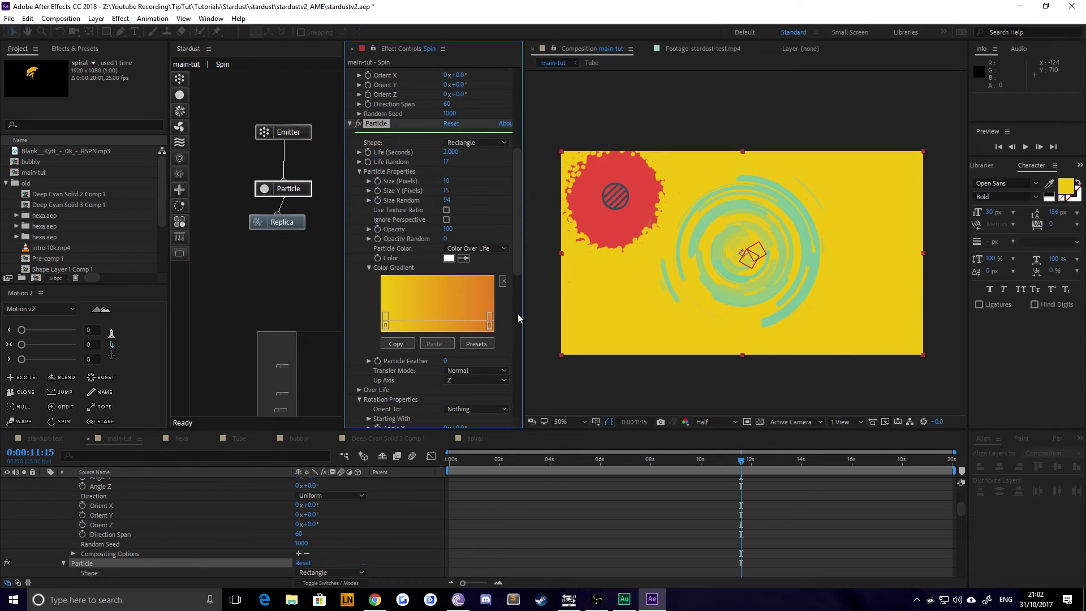
# Switch Spin's Particle Color to Random From Gradient and set Opacity Random to 30.
pyautogui.click(471, 249)
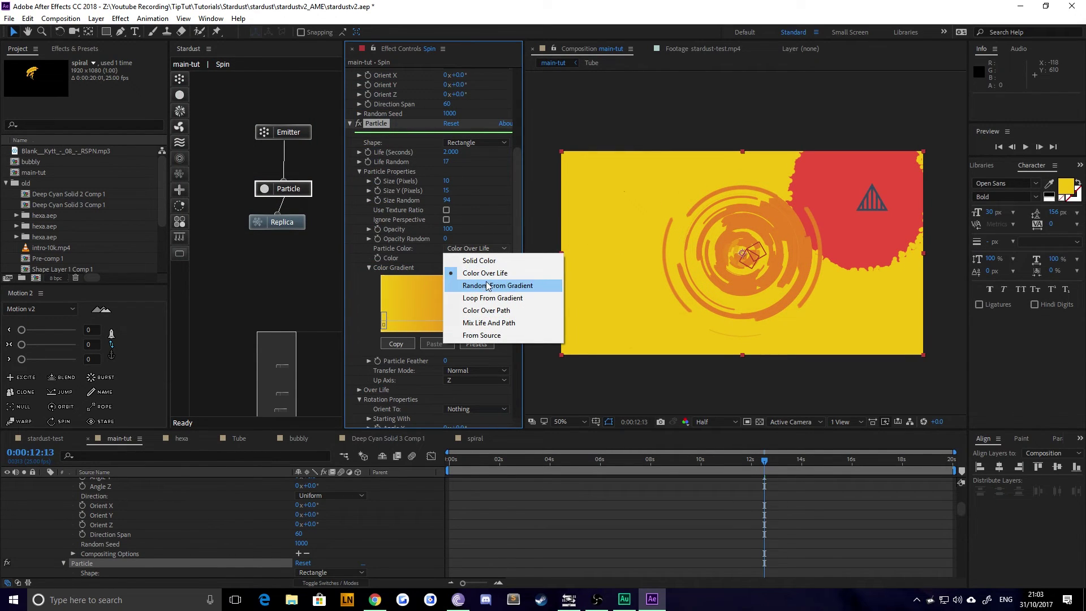
pyautogui.click(493, 286)
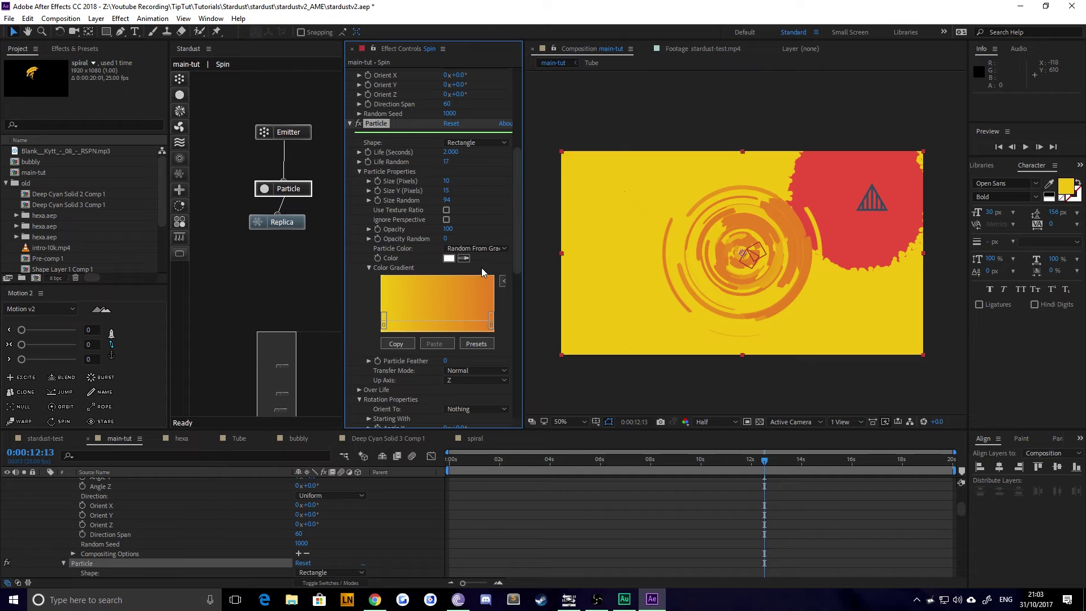
pyautogui.click(446, 238)
pyautogui.write('30')
pyautogui.press('Return')
# Move the Spin layer below Cutout, shift its start to 0:00:12:14, and preview the animation.
pyautogui.scroll(10, 669, 485)
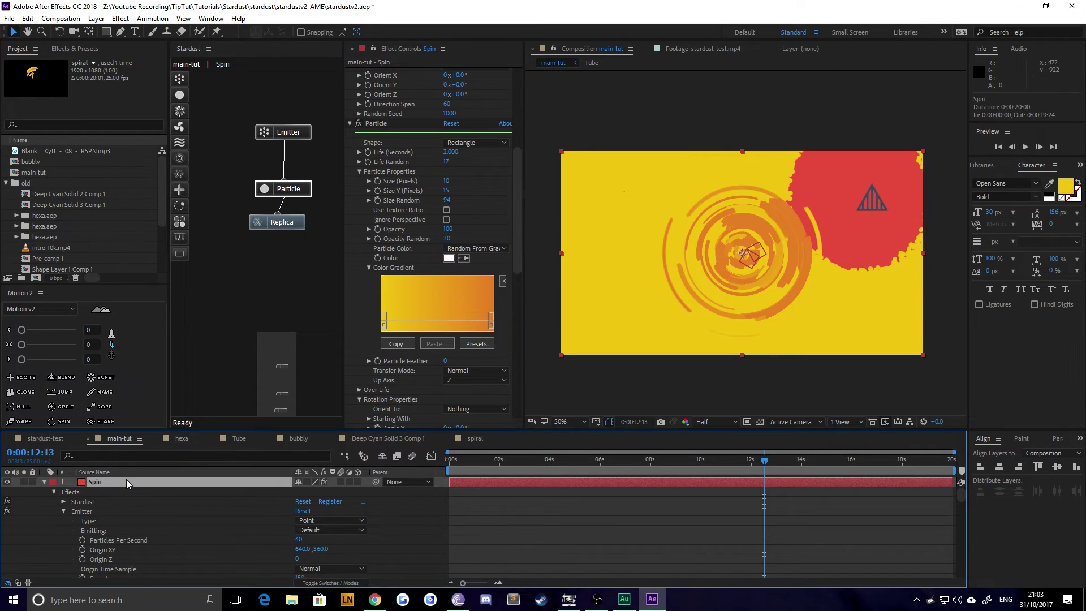
pyautogui.press('e')
pyautogui.hotkey('ctrl', '[')
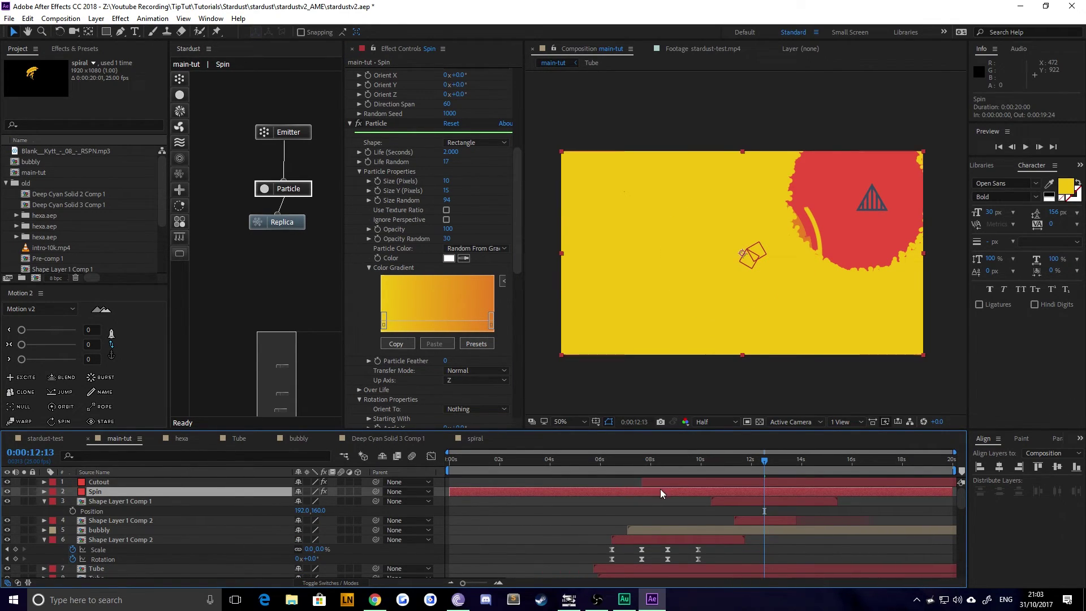
pyautogui.moveTo(476, 491); pyautogui.dragTo(771, 493)
pyautogui.press('space')
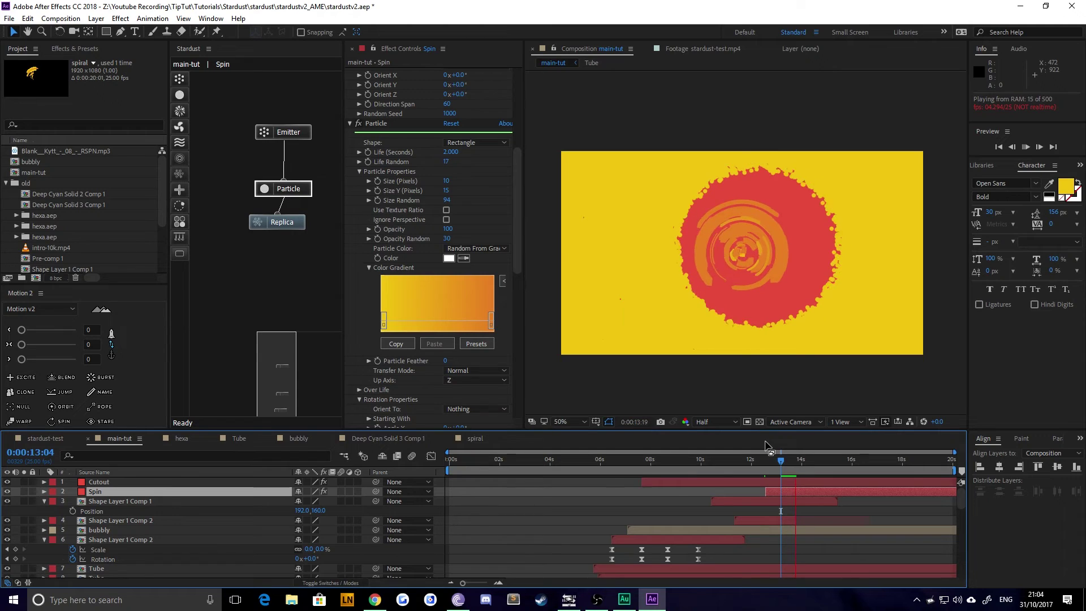
pyautogui.press('space')
# Try the Once emitting mode on Spin's emitter and preview it from 0:00:12:21.
pyautogui.click(788, 492)
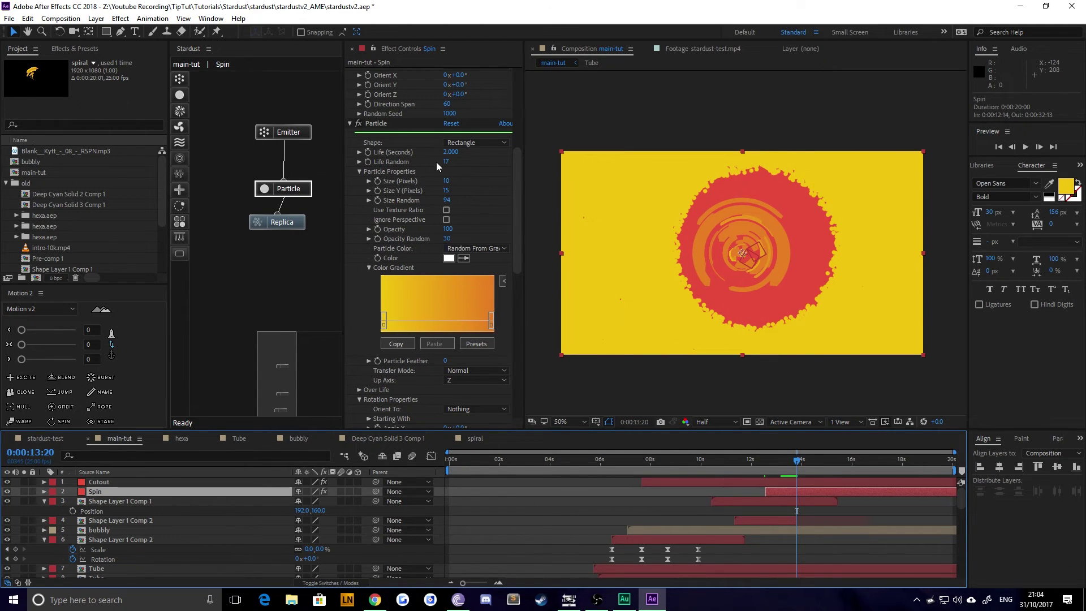
pyautogui.scroll(5, 425, 199)
pyautogui.scroll(3, 426, 202)
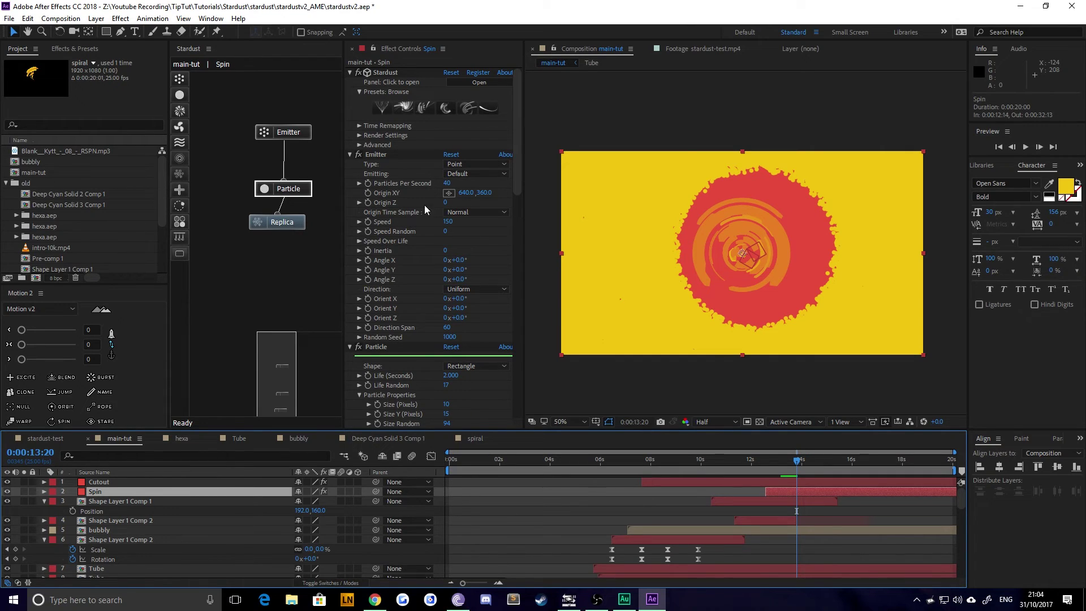
pyautogui.click(463, 174)
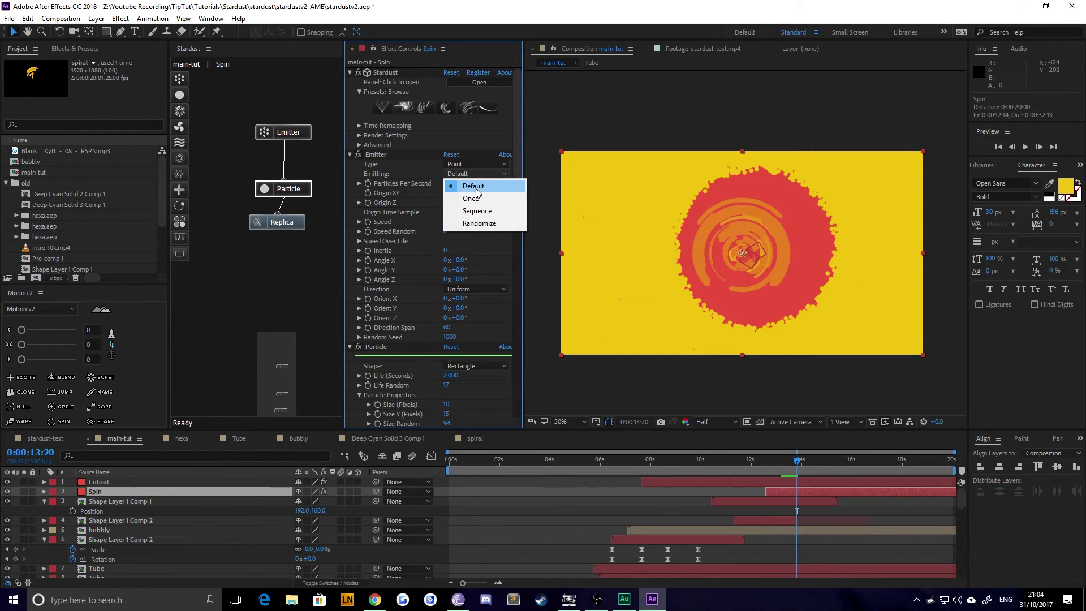
pyautogui.click(464, 196)
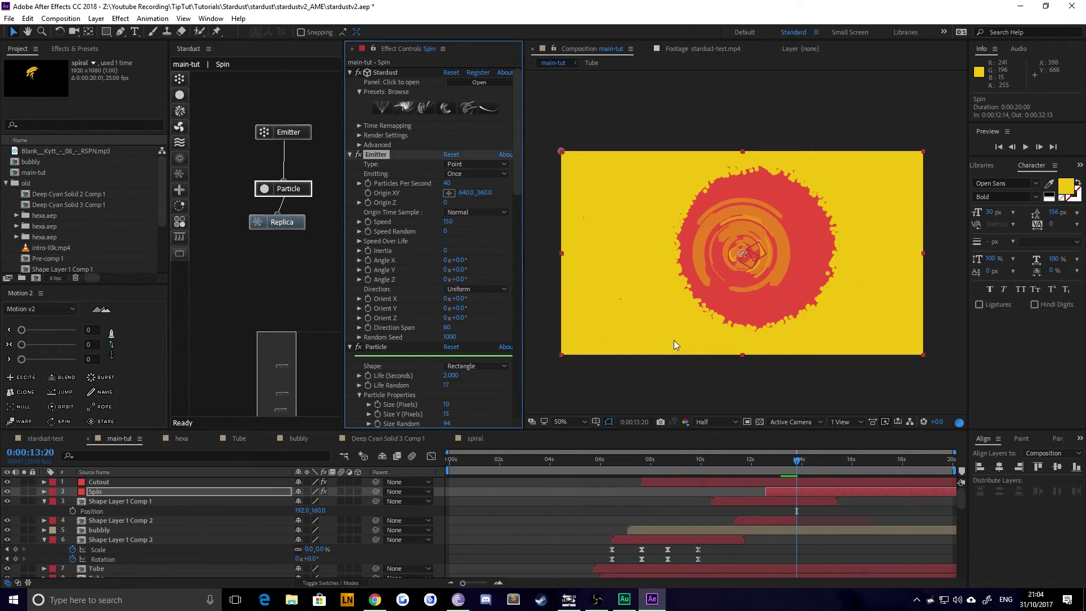
pyautogui.click(772, 465)
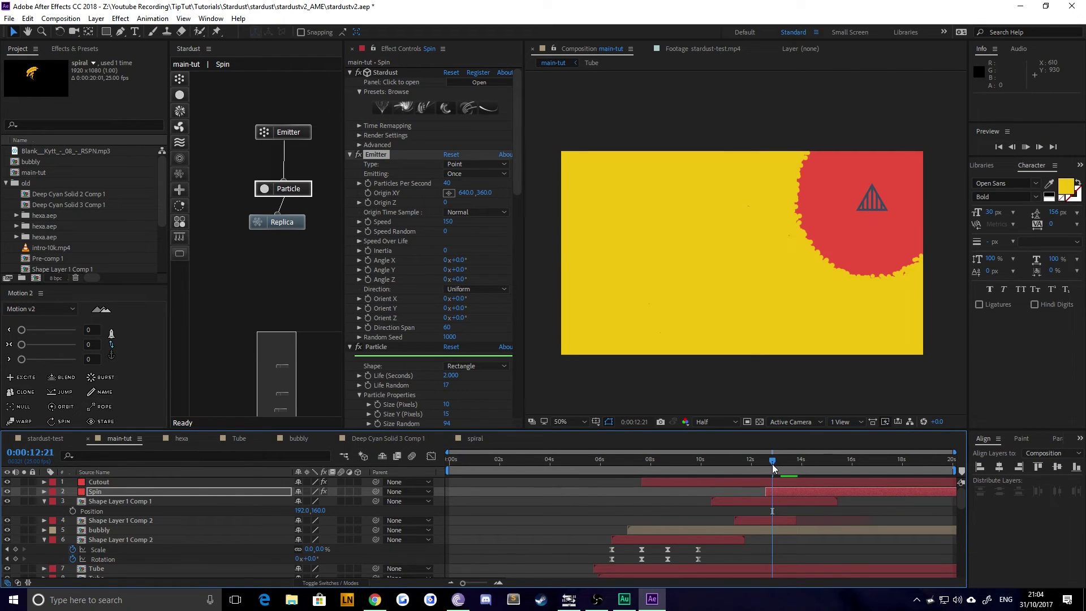
pyautogui.press('space')
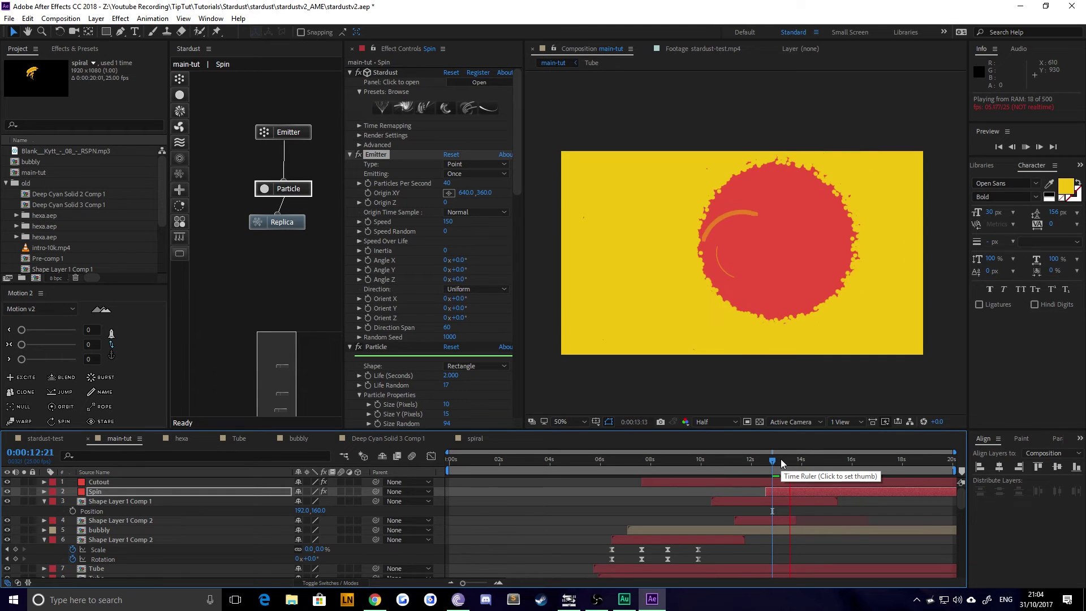
pyautogui.press('space')
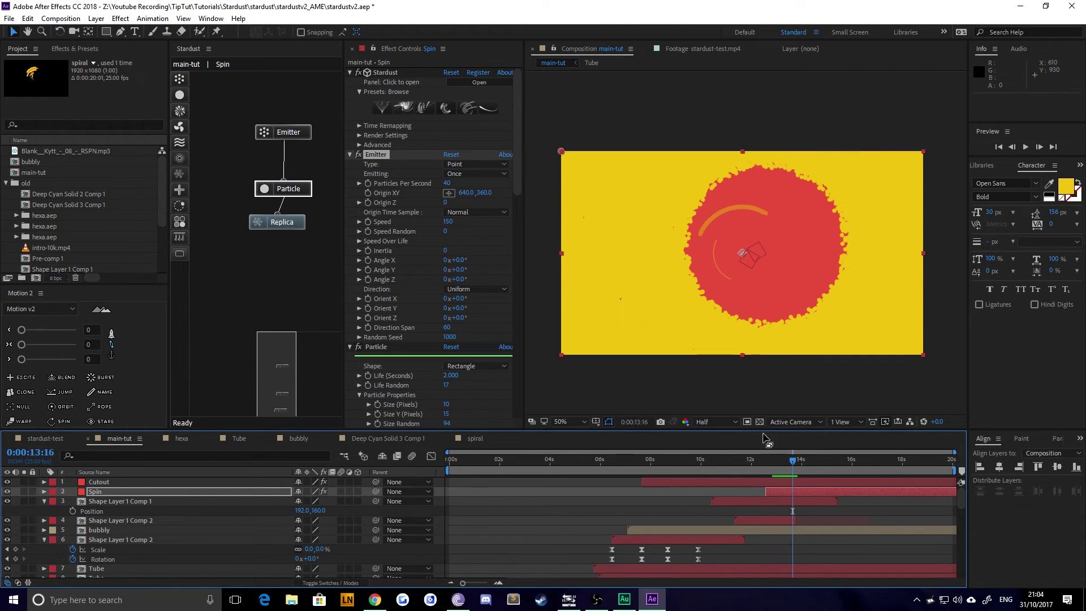
# Return Spin's emitter to the Default emitting mode and preview from 0:00:13:03.
pyautogui.click(481, 173)
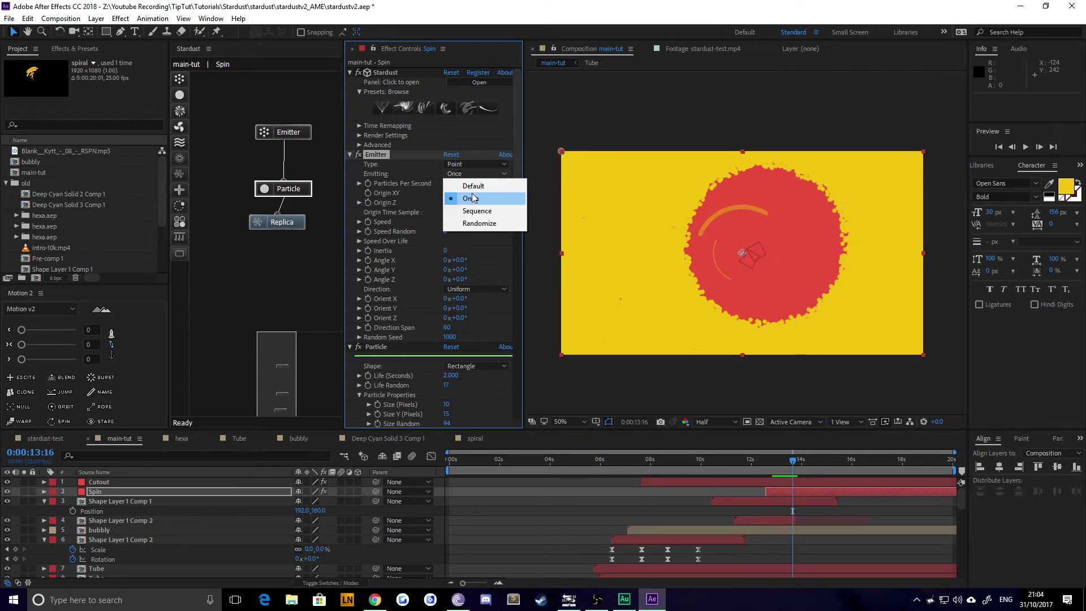
pyautogui.click(492, 185)
pyautogui.click(779, 465)
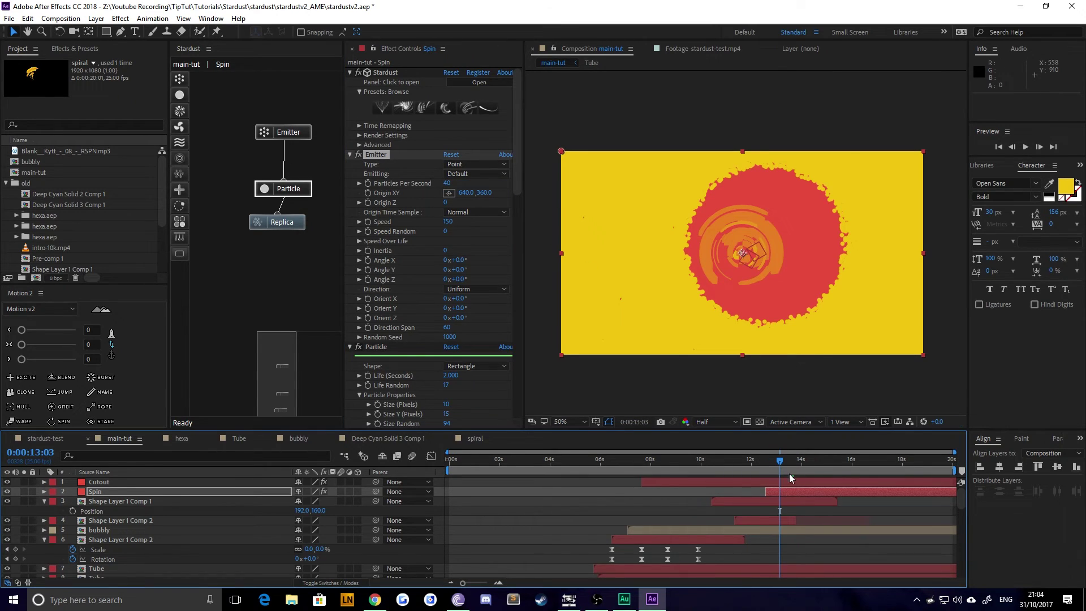
pyautogui.press('space')
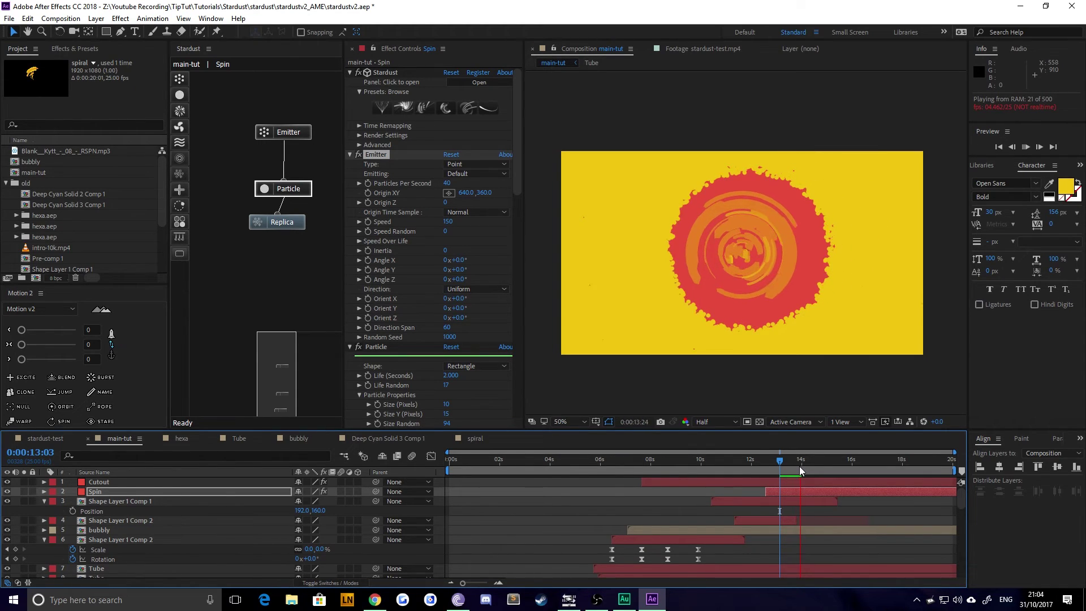
pyautogui.press('space')
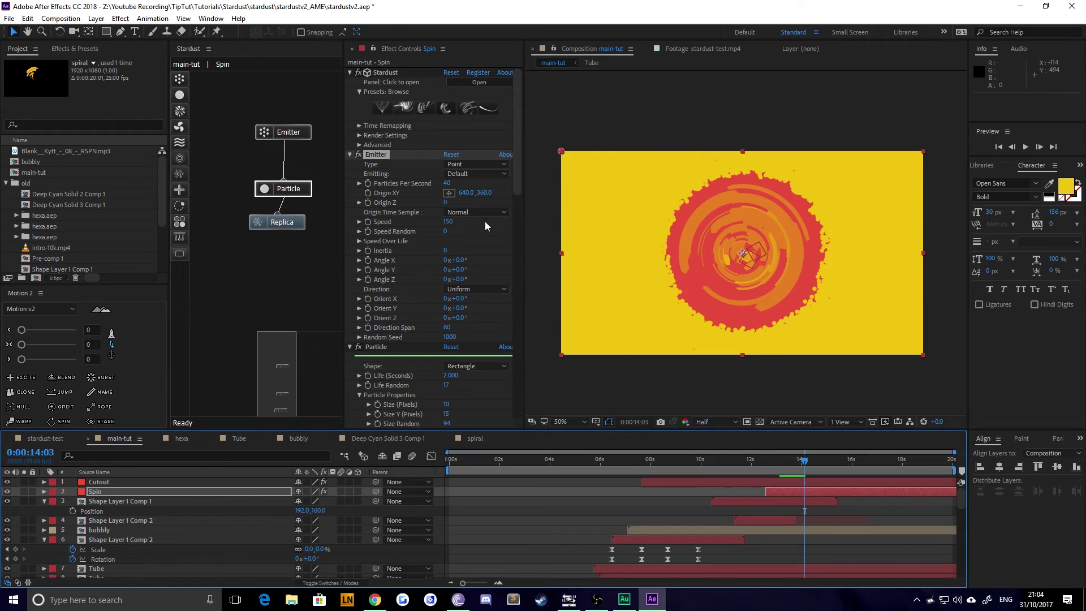
# Keyframe Spin's Particles Per Second at its current rate at 0:00:14:03 and at 0 at 0:00:15:02.
pyautogui.click(368, 183)
pyautogui.press('u')
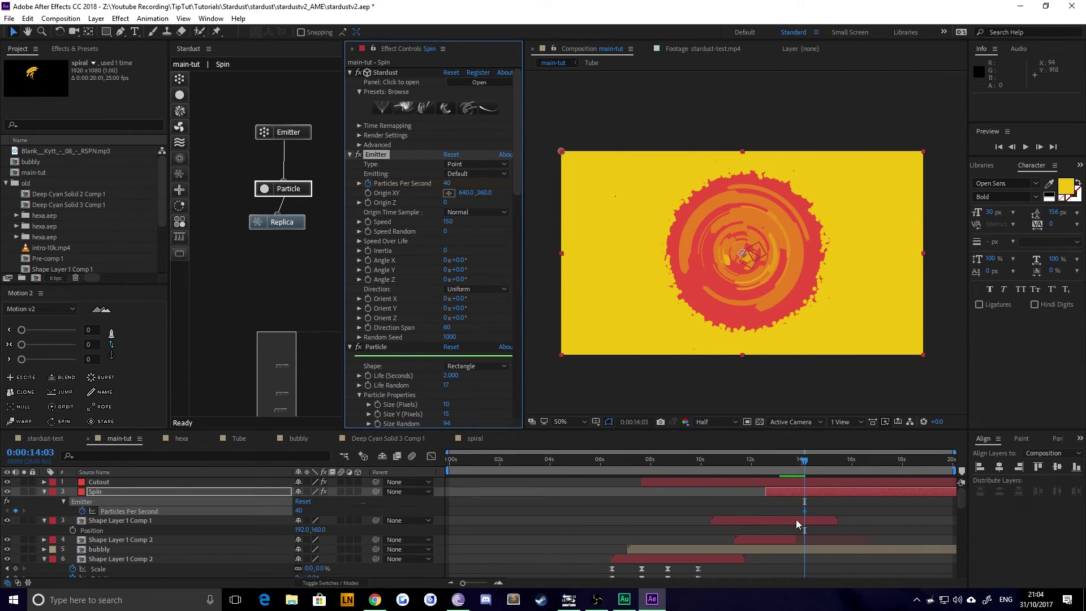
pyautogui.click(844, 465)
pyautogui.click(450, 183)
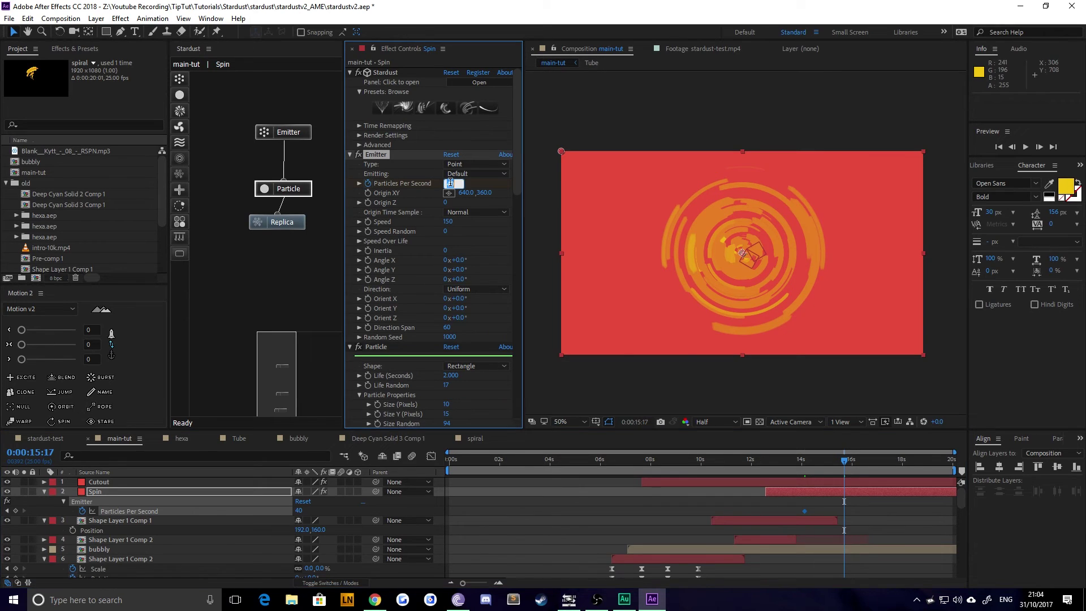
pyautogui.press('Return')
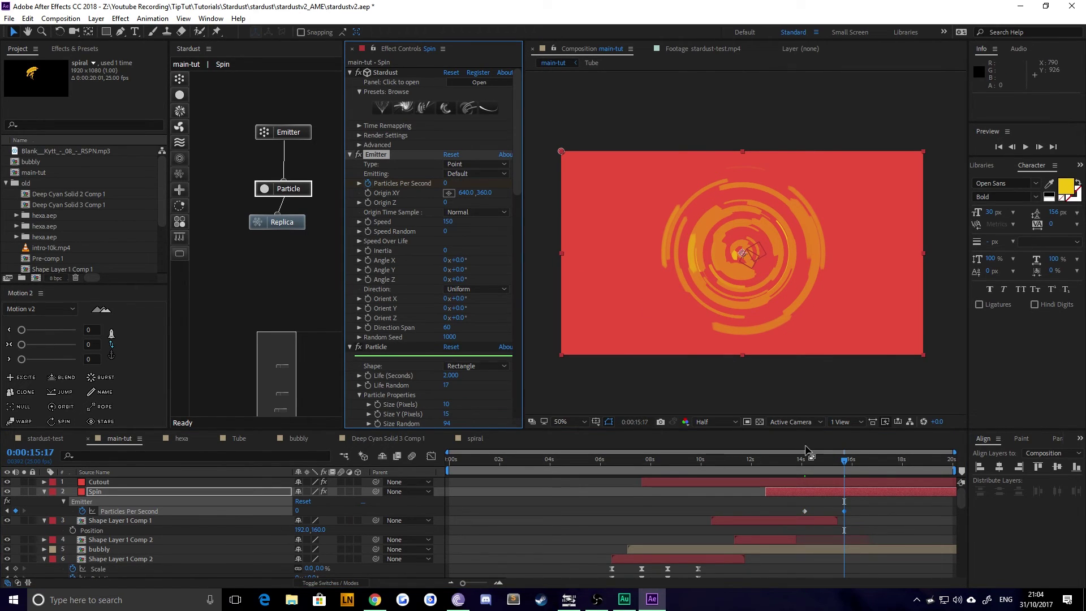
pyautogui.moveTo(844, 511); pyautogui.dragTo(829, 512)
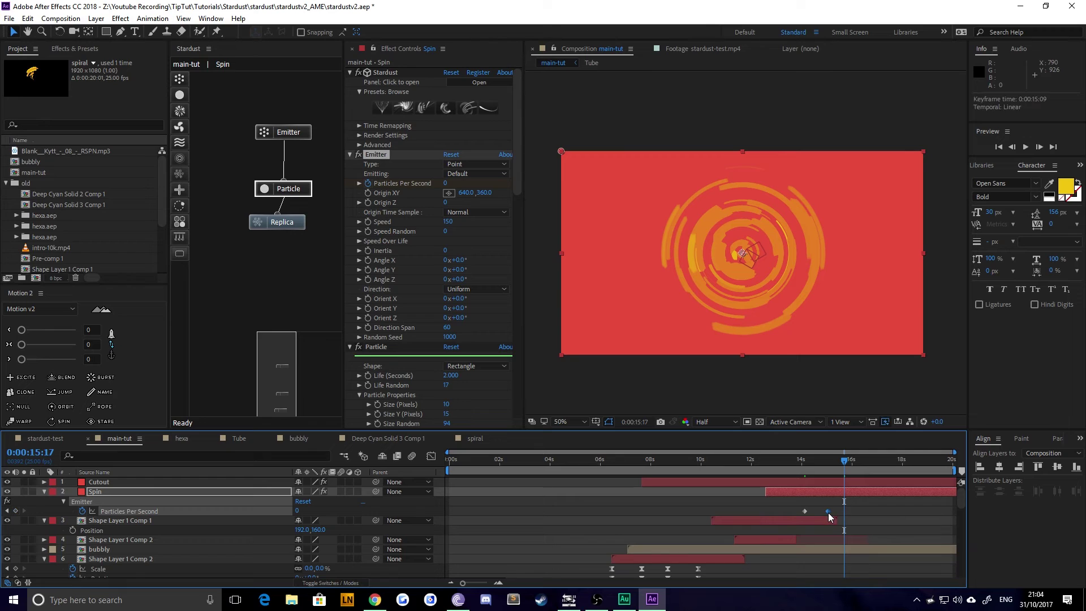
# Add intro-10k.mp4 to main-tut beneath Shape Layer 1 Comp 1 and silence it with Audio Levels of -192 dB.
pyautogui.moveTo(800, 467); pyautogui.dragTo(803, 463)
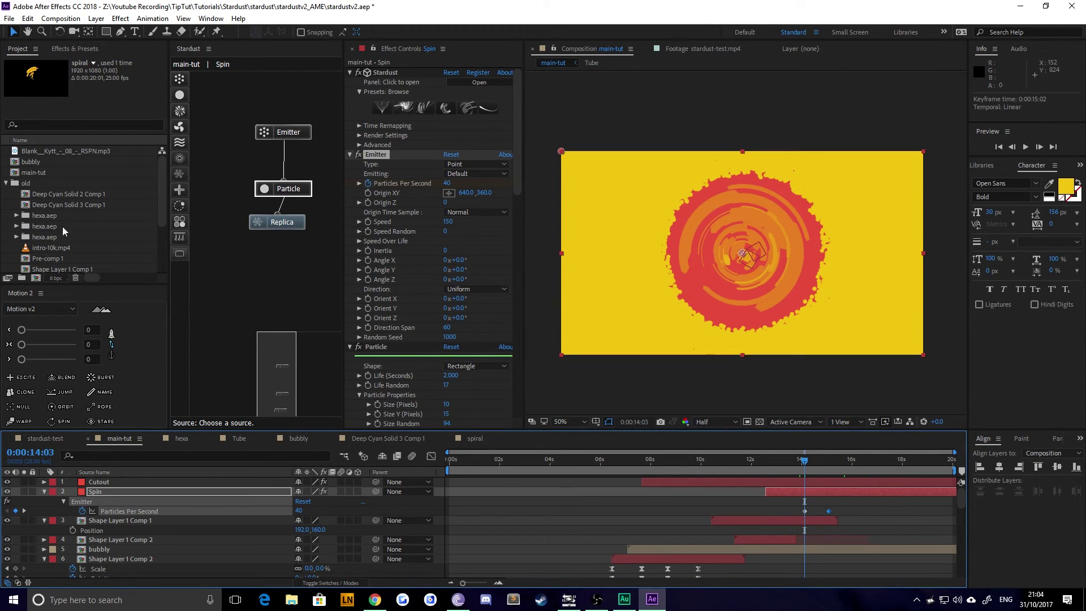
pyautogui.click(65, 249)
pyautogui.moveTo(54, 246); pyautogui.dragTo(125, 541)
pyautogui.click(44, 540)
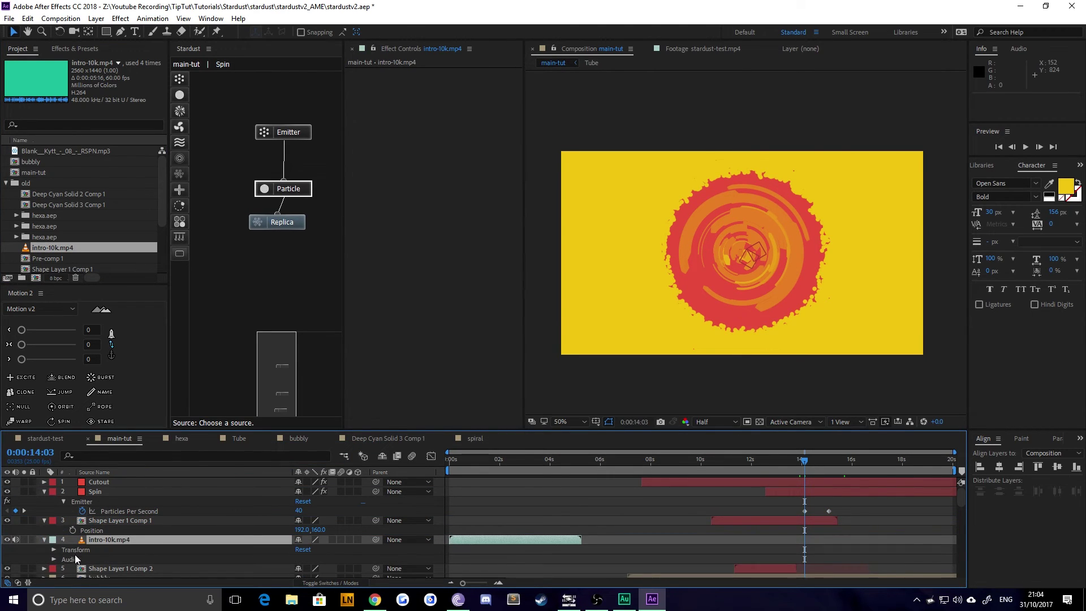
pyautogui.click(54, 558)
pyautogui.click(303, 562)
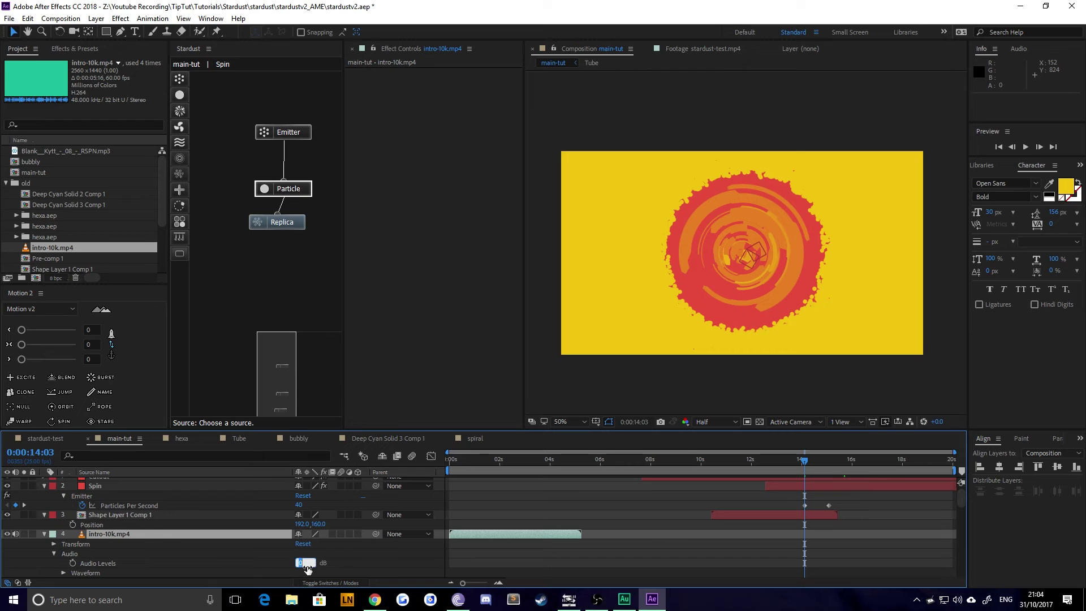
pyautogui.press('Return')
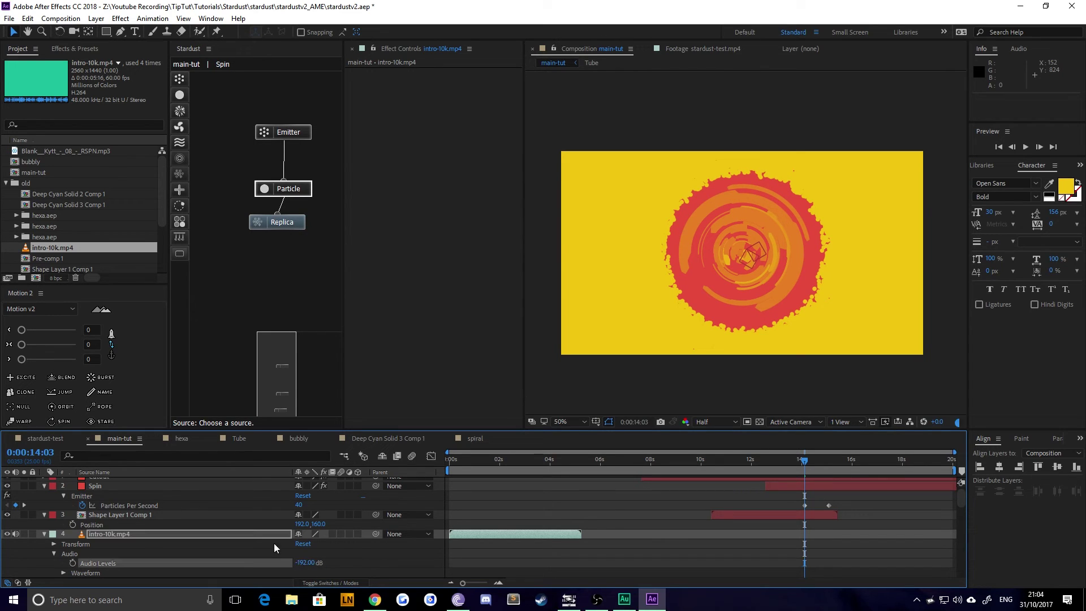
# Shift the intro-10k.mp4 layer to start at 0:00:14:11 and keyframe its Opacity at 0% at 0:00:14:12.
pyautogui.moveTo(522, 538); pyautogui.dragTo(873, 532)
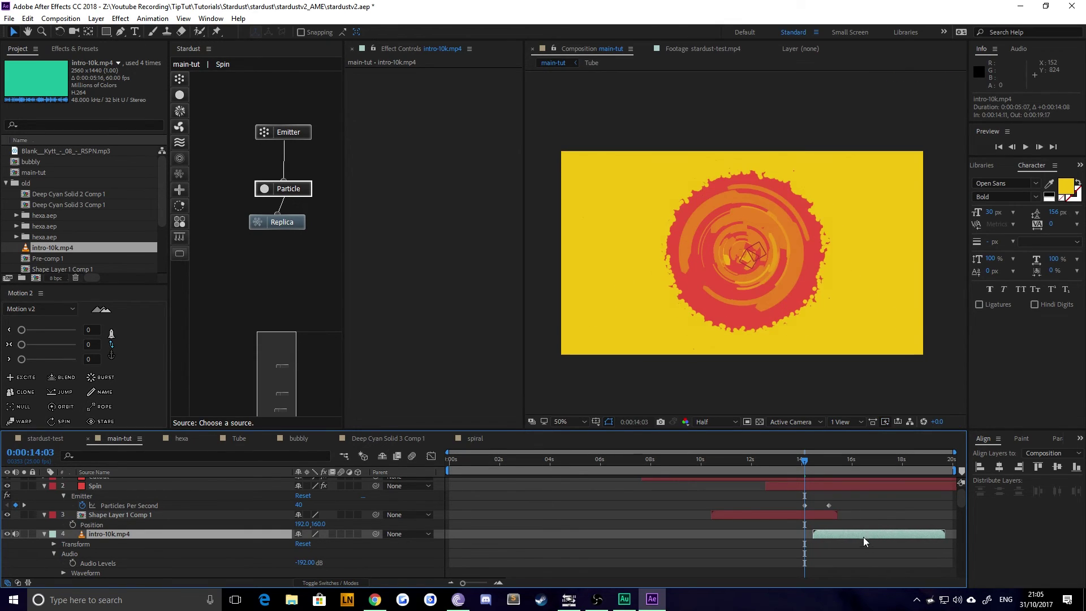
pyautogui.moveTo(804, 451); pyautogui.dragTo(814, 451)
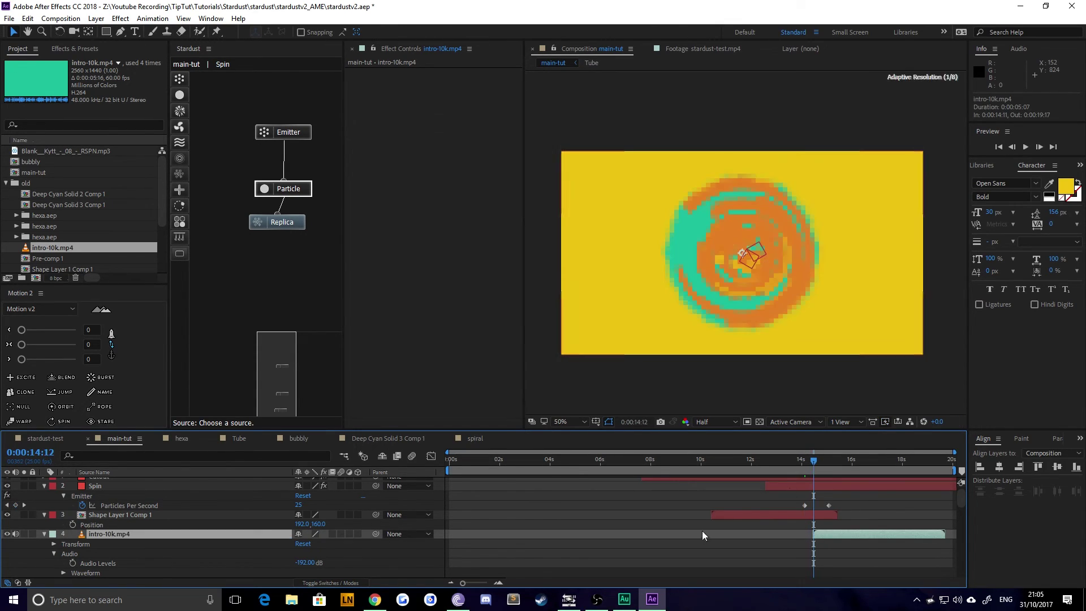
pyautogui.press('t')
pyautogui.click(300, 544)
pyautogui.write('0')
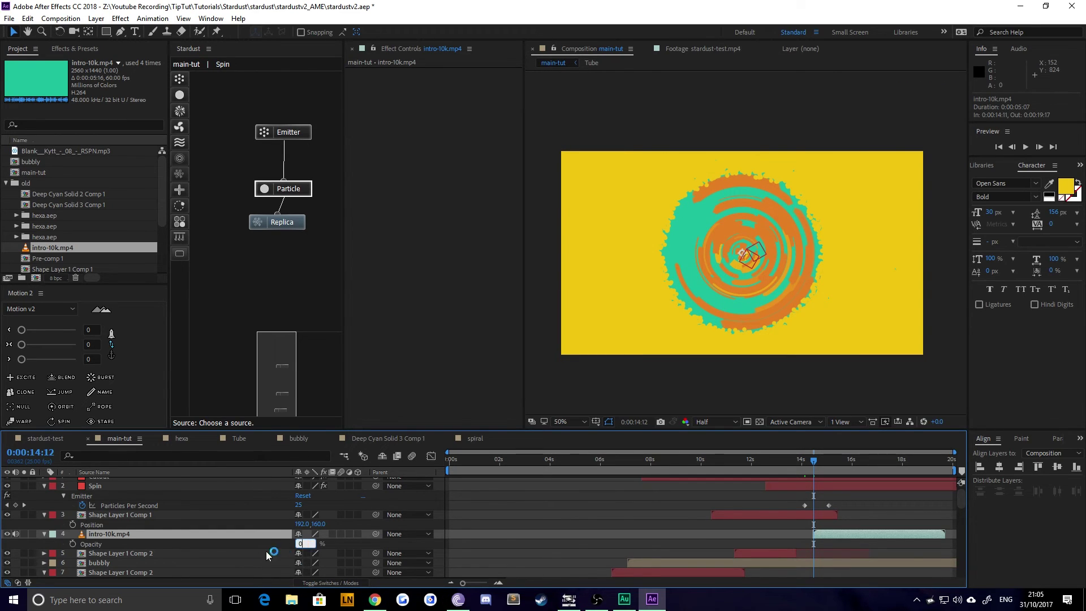
pyautogui.press('Return')
pyautogui.click(72, 544)
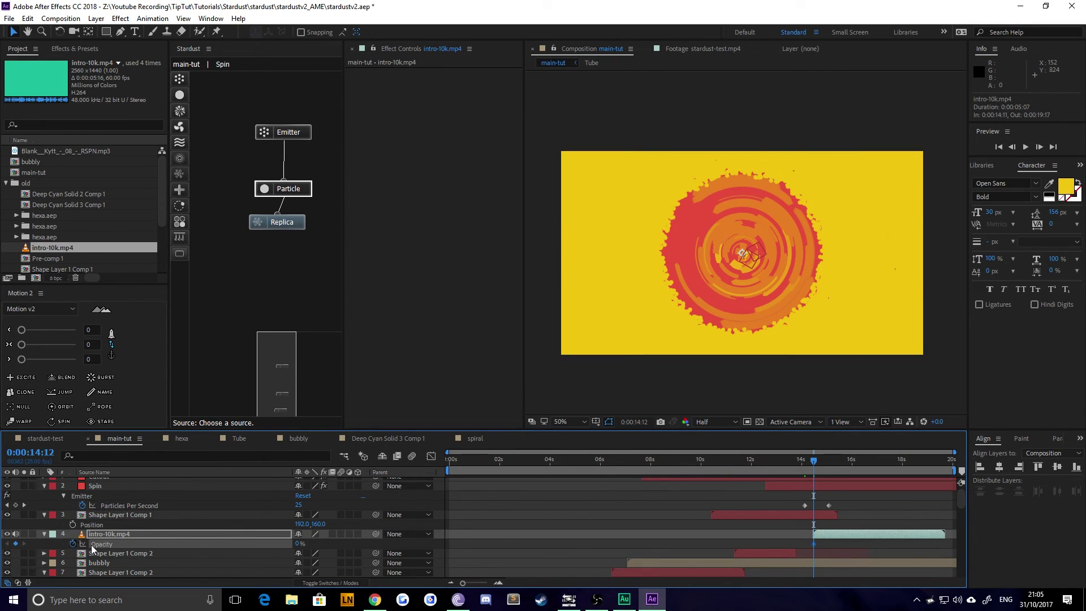
# Keyframe the Opacity of intro-10k.mp4 at 100% at 0:00:15:22.
pyautogui.click(848, 464)
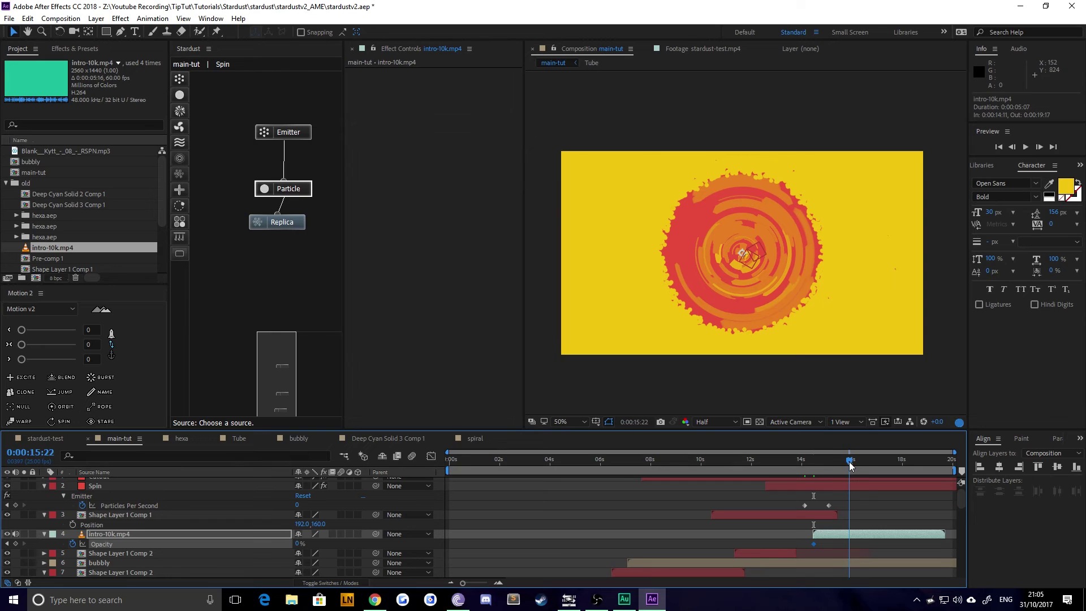
pyautogui.click(300, 543)
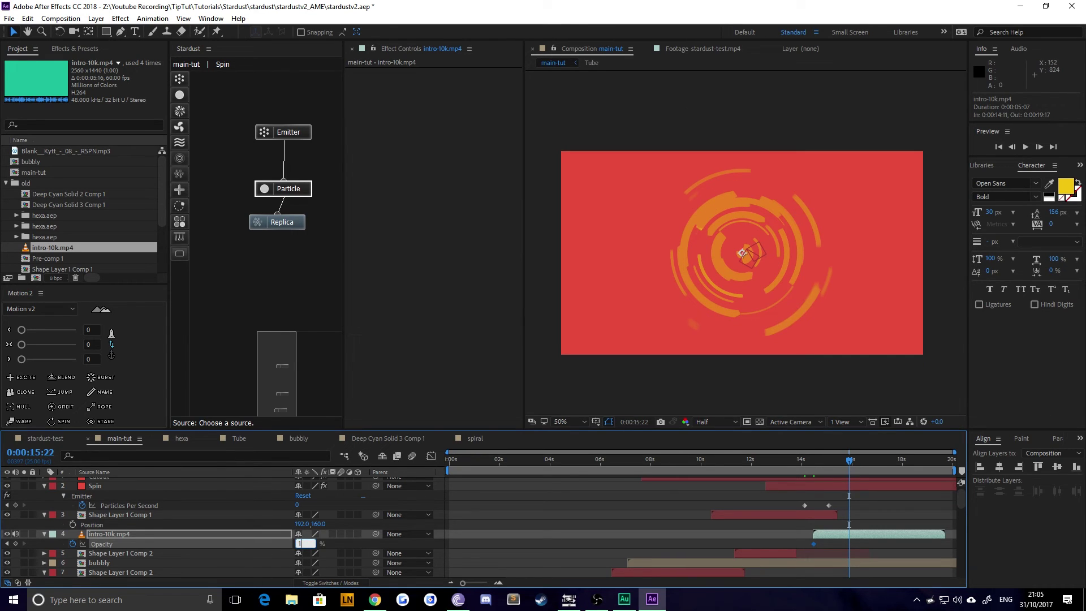
pyautogui.write('100')
pyautogui.press('Return')
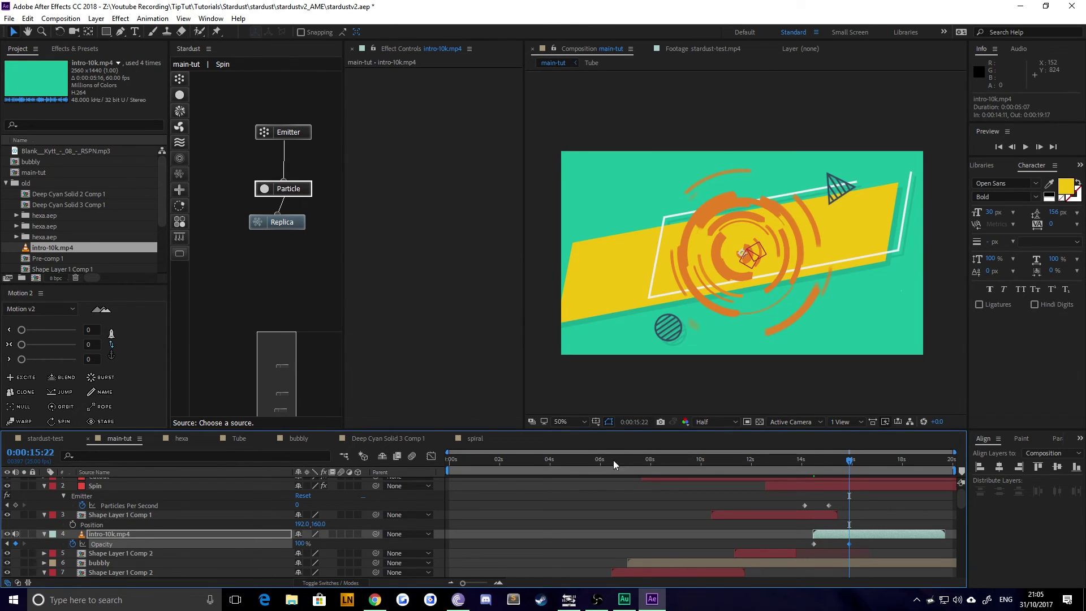
# Show the Scale property of the intro-10k.mp4 layer and preview the main-tut animation through the logo ending.
pyautogui.press('s')
pyautogui.press('space')
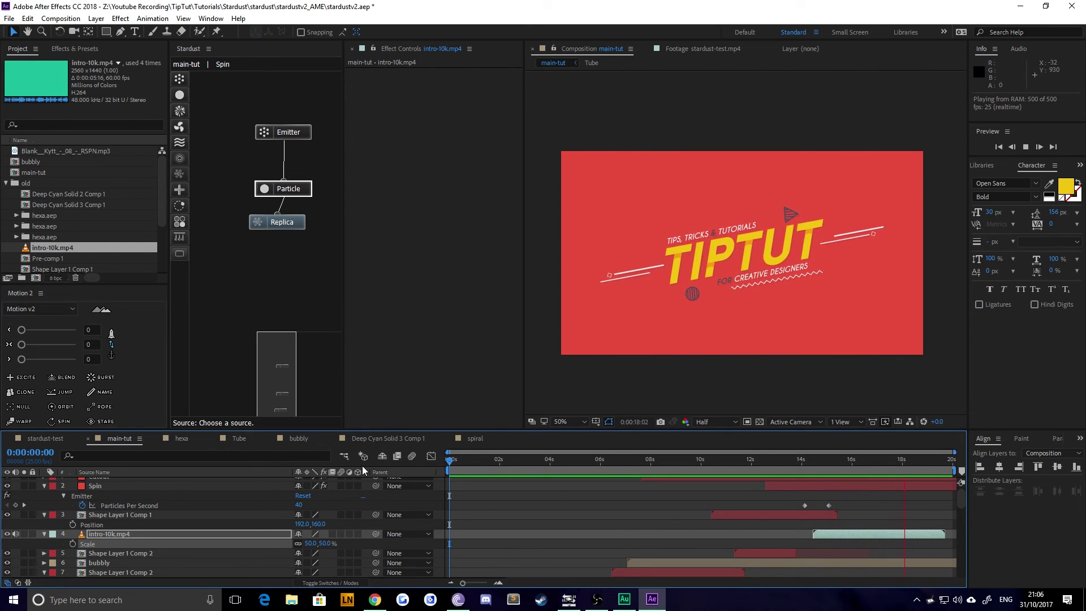
pyautogui.press('space')
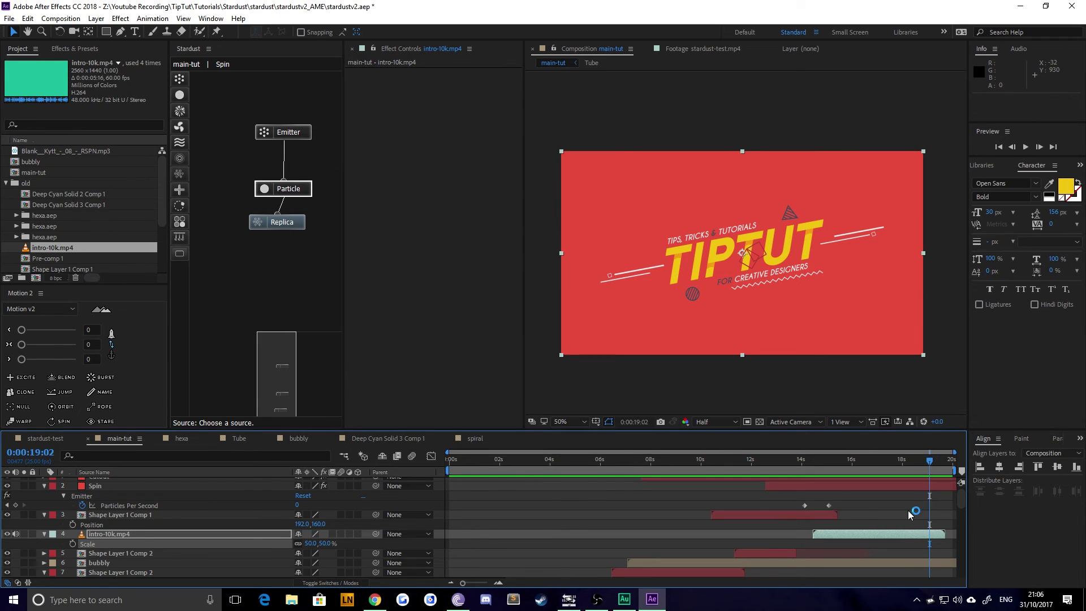
# End the work area at 0:00:18:20, guided by the music waveform, and trim the main-tut composition to the work area.
pyautogui.scroll(-8, 908, 510)
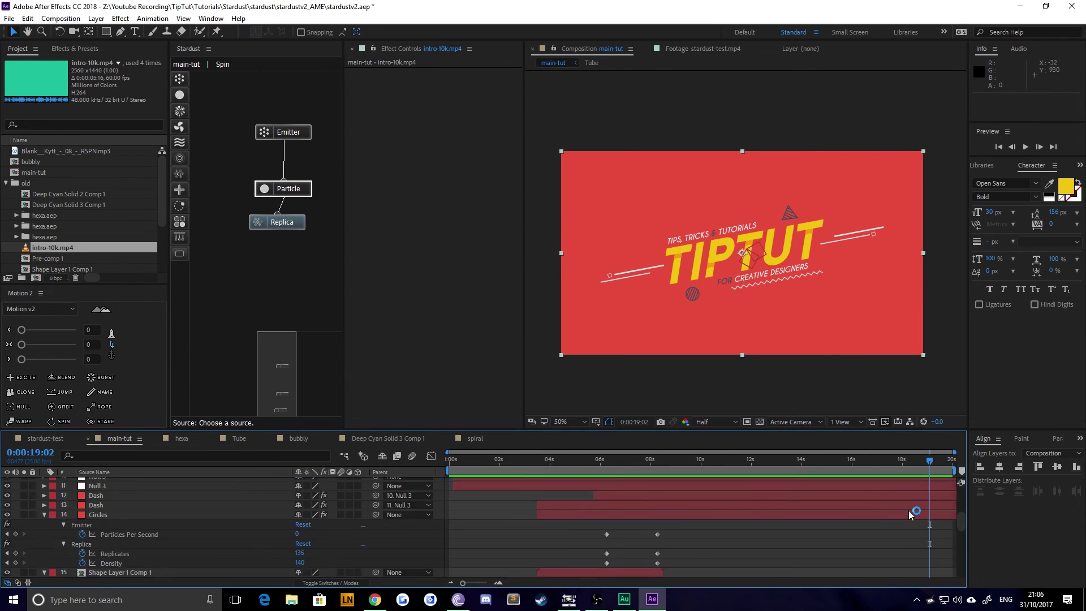
pyautogui.click(923, 465)
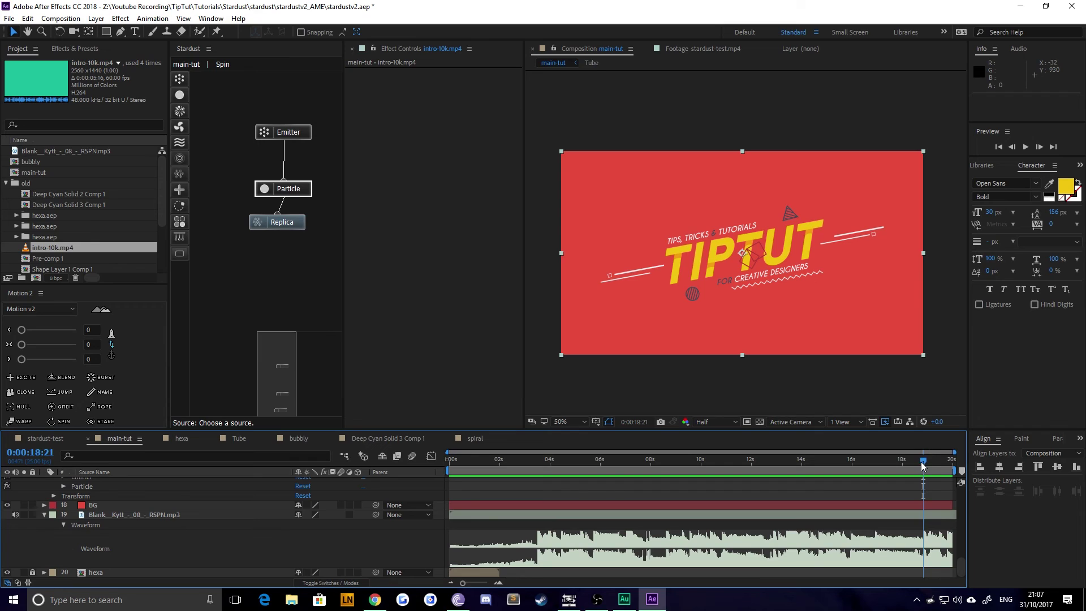
pyautogui.press('pageup')
pyautogui.press('pageup')
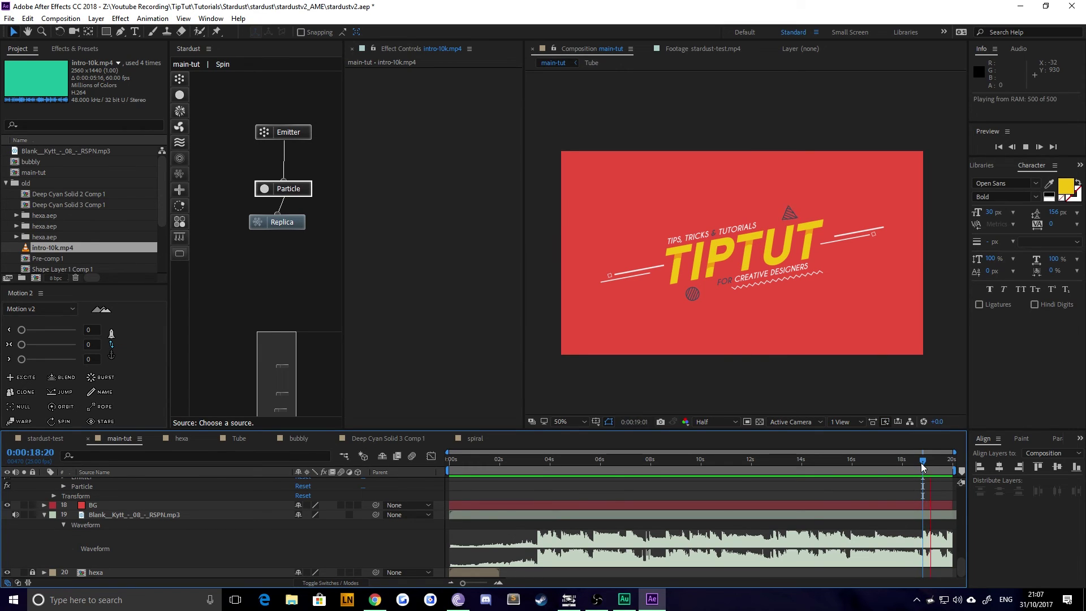
pyautogui.press('pagedown')
pyautogui.press('n')
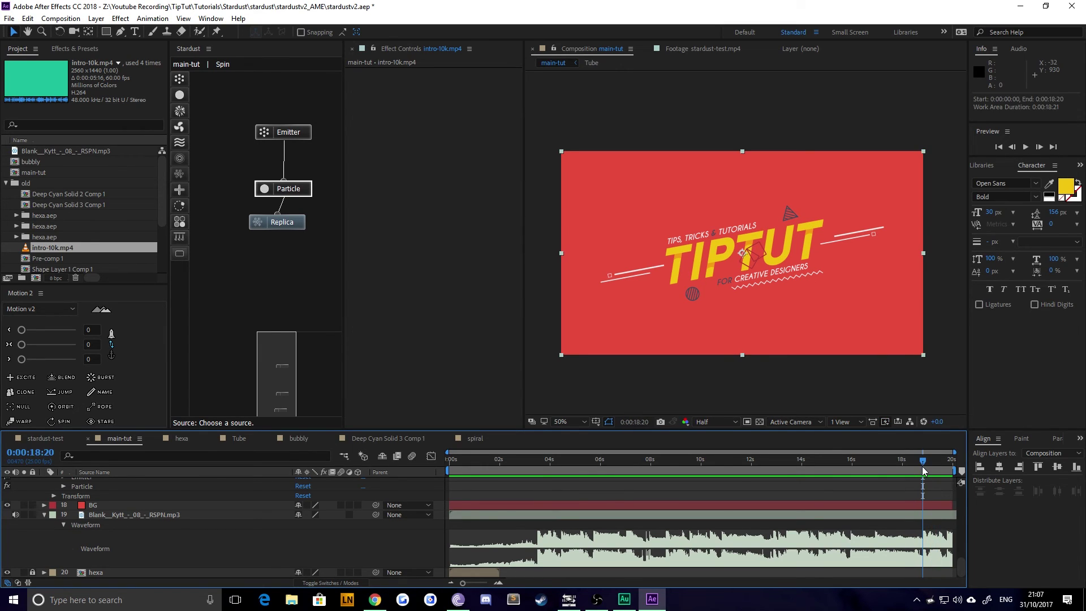
pyautogui.rightClick(893, 471)
pyautogui.click(916, 503)
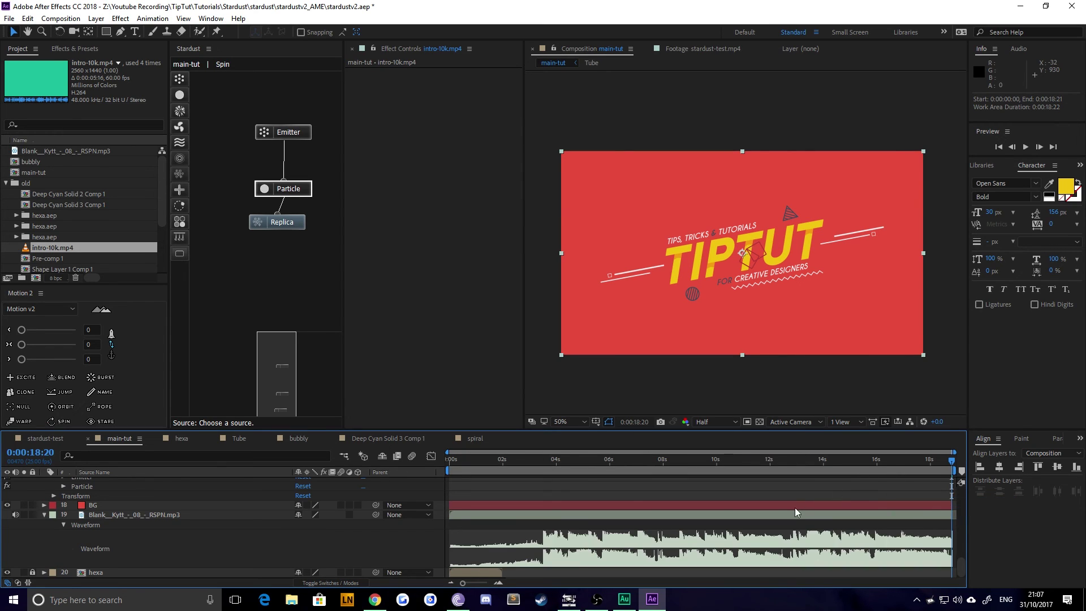
# Collapse the expanded properties of all main-tut layers and return the current time to 0:00:00:00.
pyautogui.scroll(10, 637, 493)
pyautogui.click(147, 492)
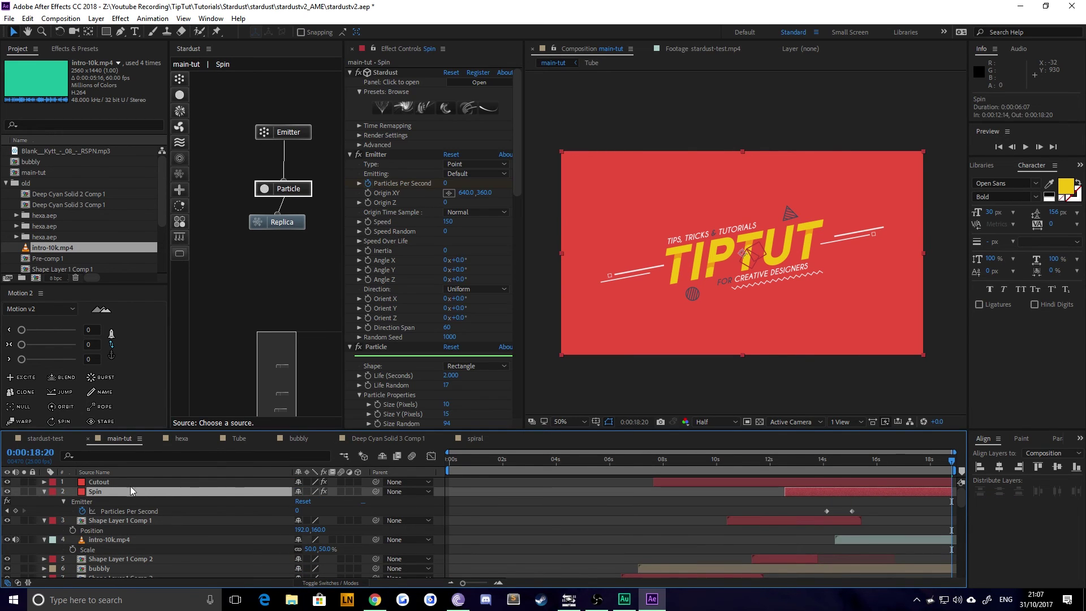
pyautogui.click(127, 483)
pyautogui.scroll(-10, 141, 517)
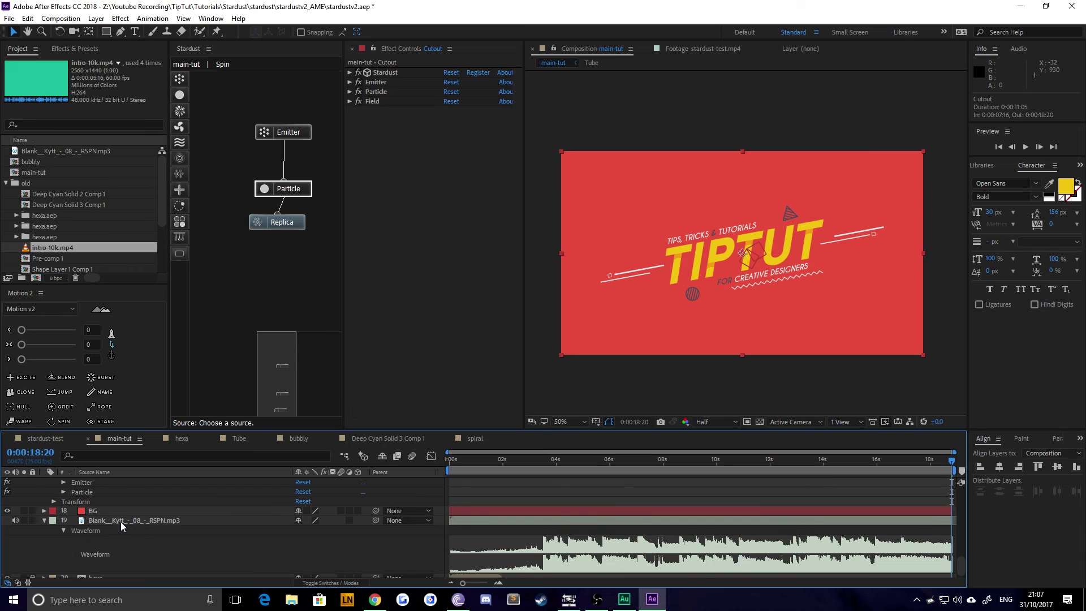
pyautogui.hotkey('ctrl', 'a')
pyautogui.scroll(10, 127, 522)
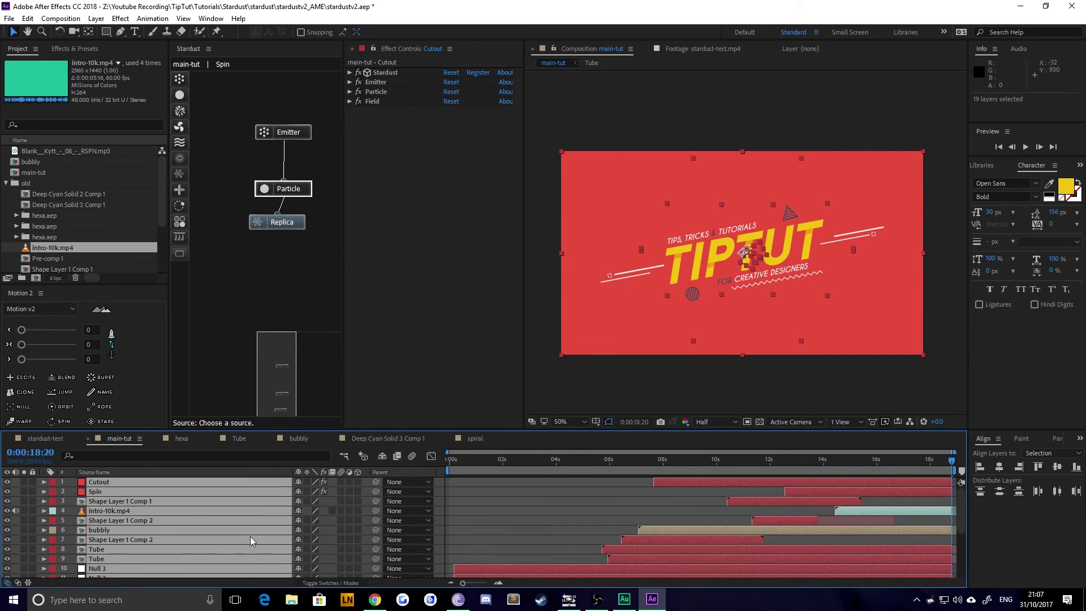
pyautogui.moveTo(474, 471); pyautogui.dragTo(409, 465)
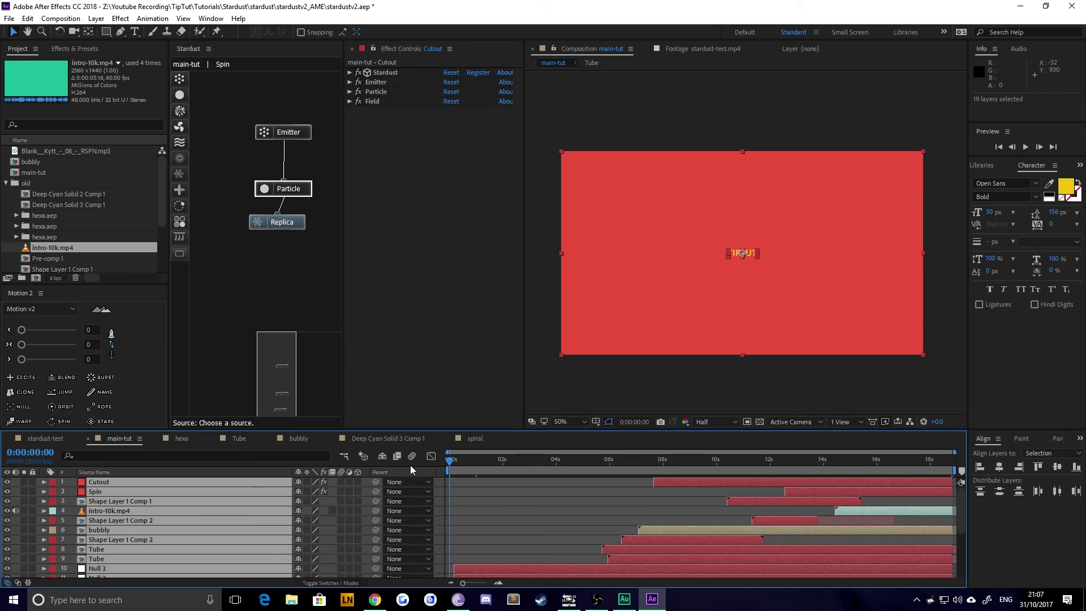